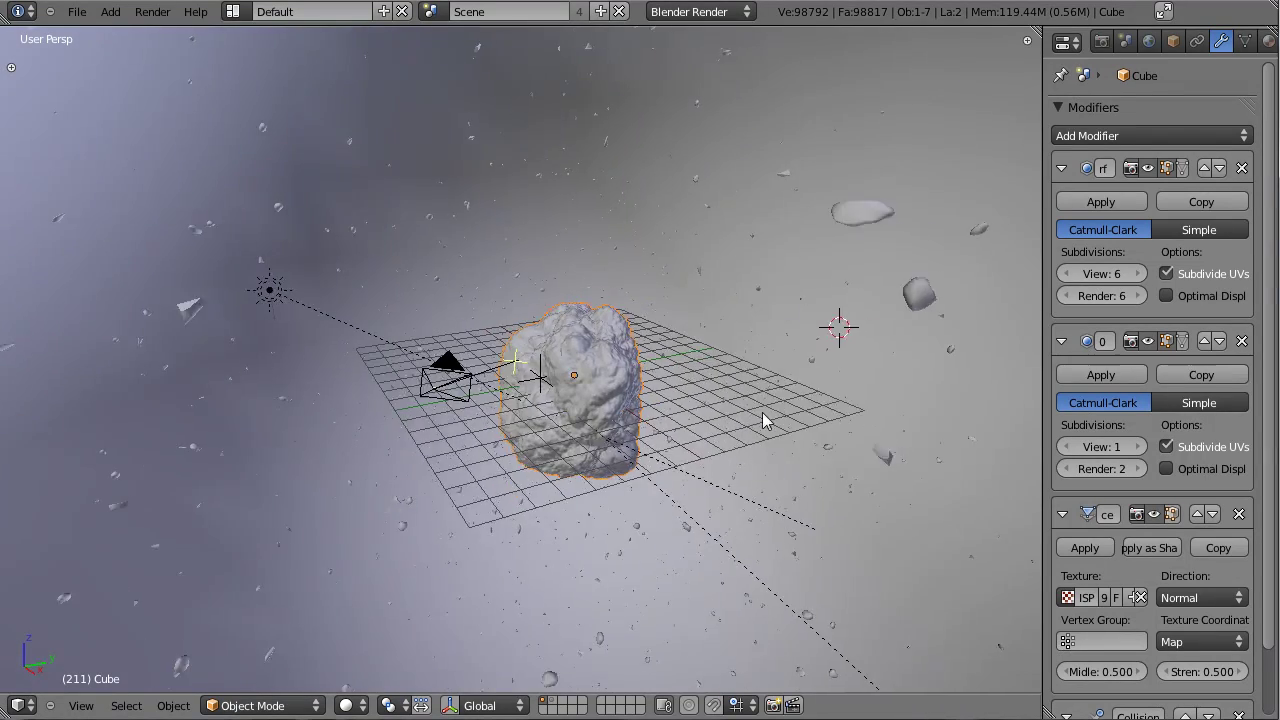
Step: Examine the finished asteroid scene from several angles, including the rock's mesh in Edit Mode
{"action": "scroll", "coordinate": [688, 424], "scroll_direction": "up", "scroll_amount": 2}
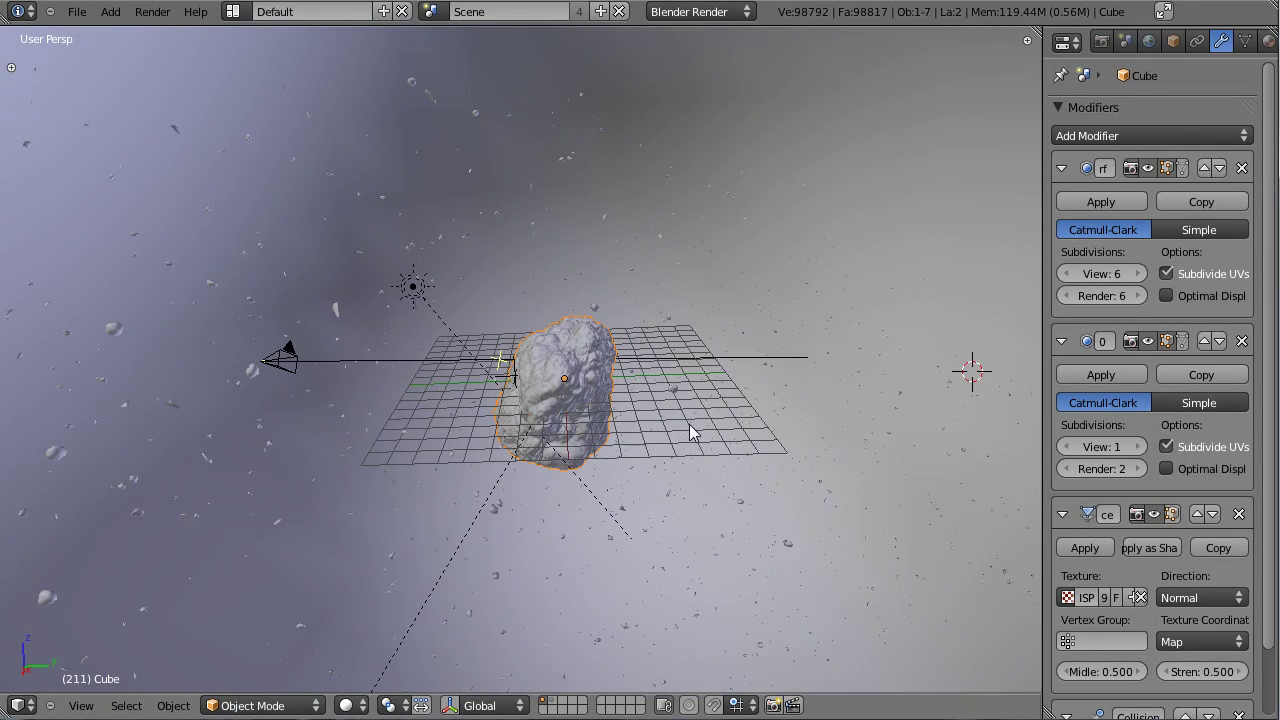
{"action": "scroll", "coordinate": [703, 422], "scroll_direction": "up", "scroll_amount": 3}
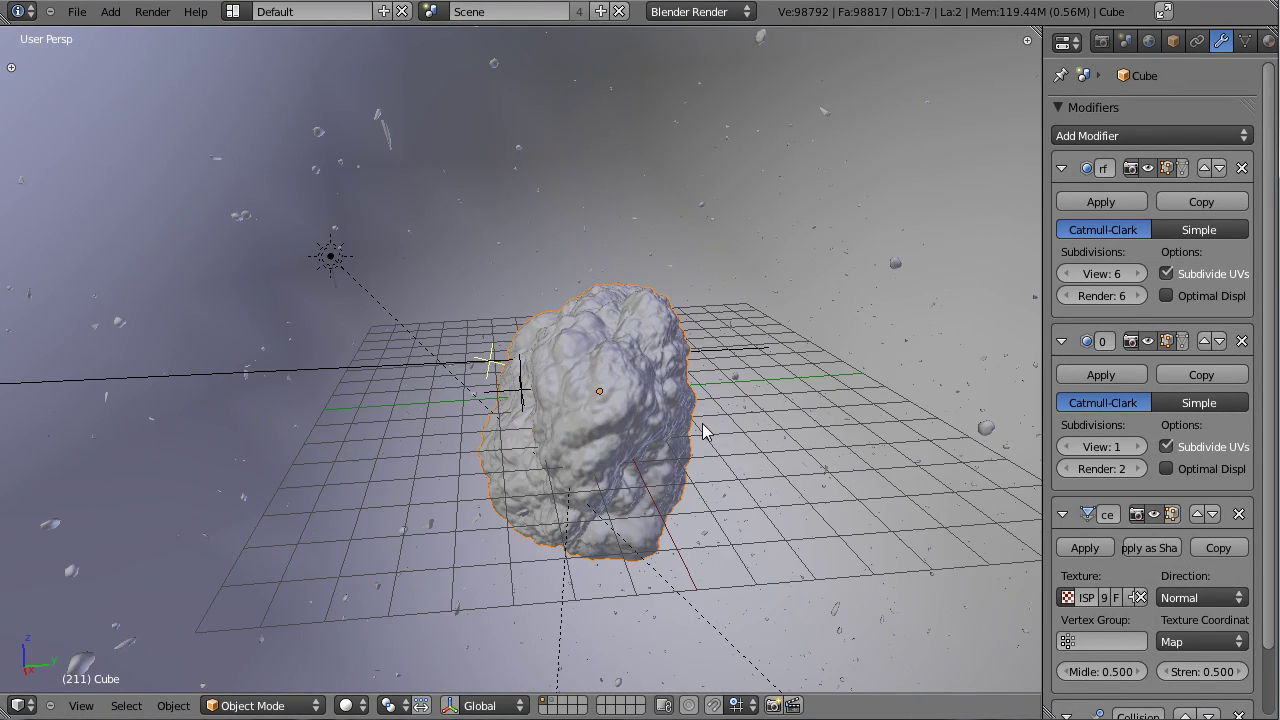
{"action": "scroll", "coordinate": [672, 418], "scroll_direction": "up", "scroll_amount": 2}
{"action": "key", "text": "Tab"}
{"action": "middle_click_drag", "start_coordinate": [671, 414], "coordinate": [503, 422]}
{"action": "scroll", "coordinate": [503, 422], "scroll_direction": "down", "scroll_amount": 3}
{"action": "key", "text": "Tab"}
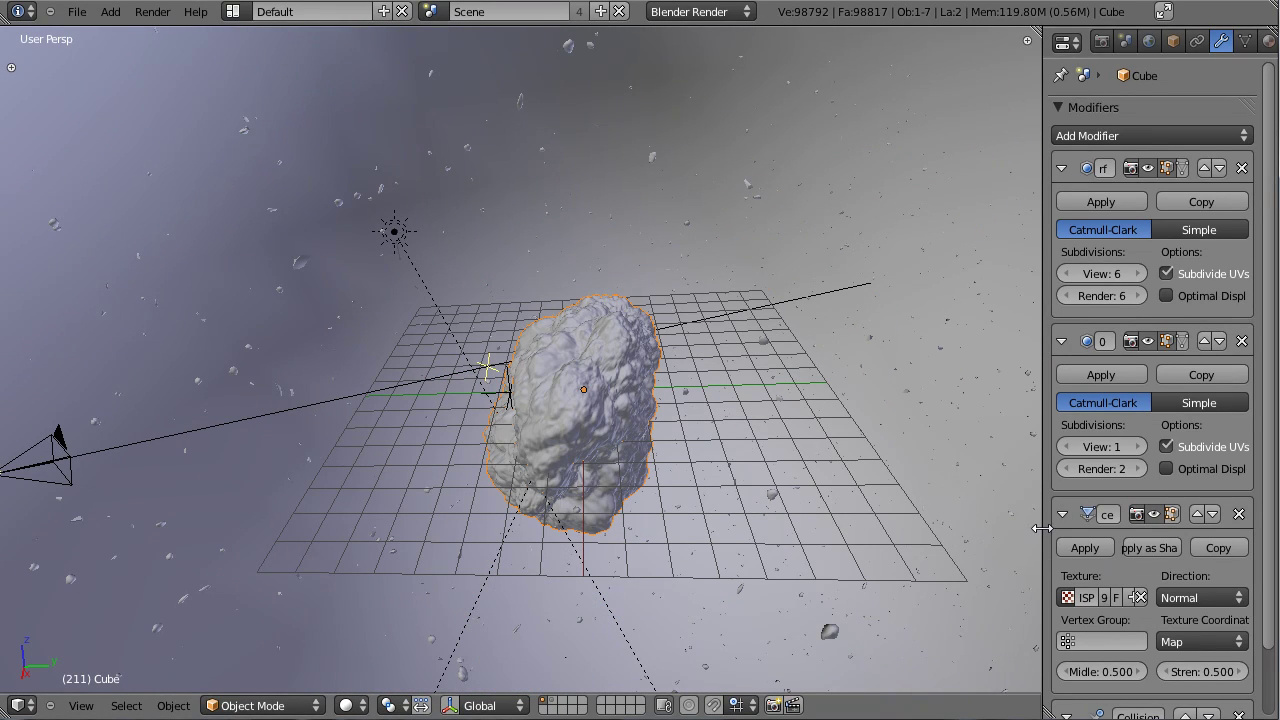
{"action": "left_click_drag", "start_coordinate": [1040, 528], "coordinate": [1004, 526]}
{"action": "middle_click_drag", "start_coordinate": [608, 343], "coordinate": [543, 343]}
{"action": "scroll", "coordinate": [555, 390], "scroll_direction": "up", "scroll_amount": 2}
{"action": "middle_click_drag", "start_coordinate": [555, 390], "coordinate": [615, 387]}
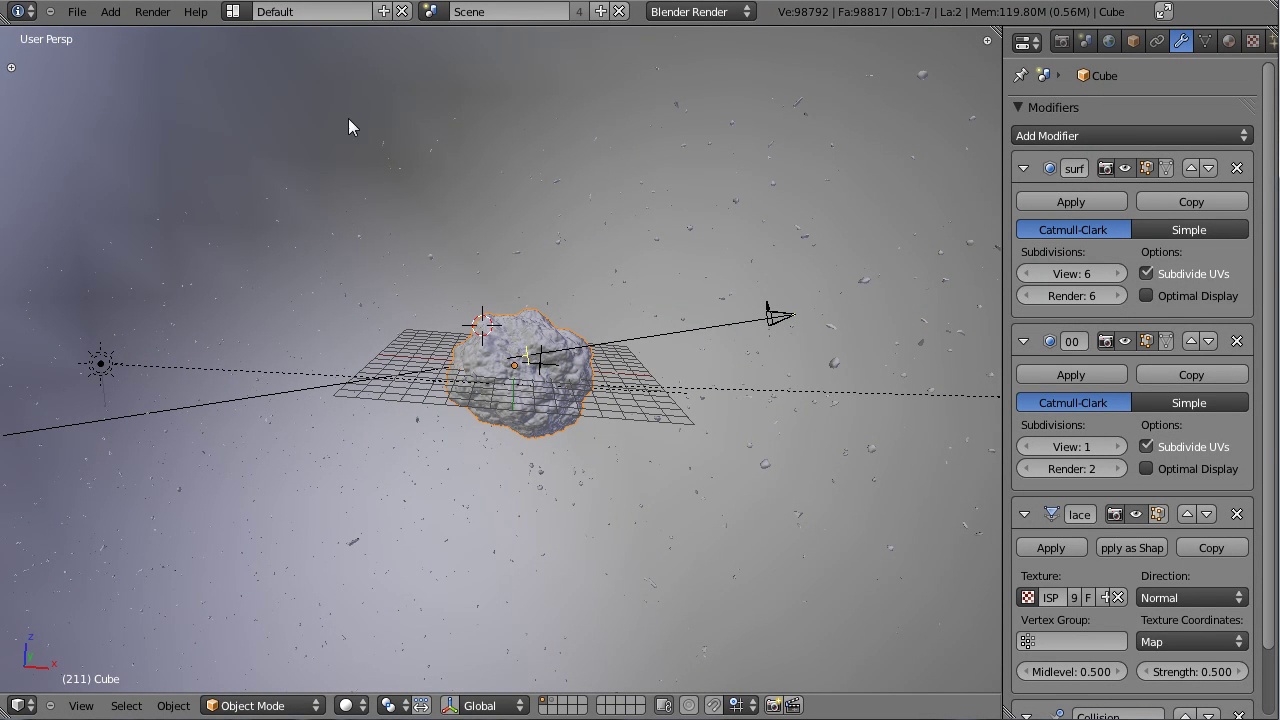
Step: Examine the node setup in the Compositing layout, and return to the Default layout's camera view
{"action": "key", "text": "ctrl+Left"}
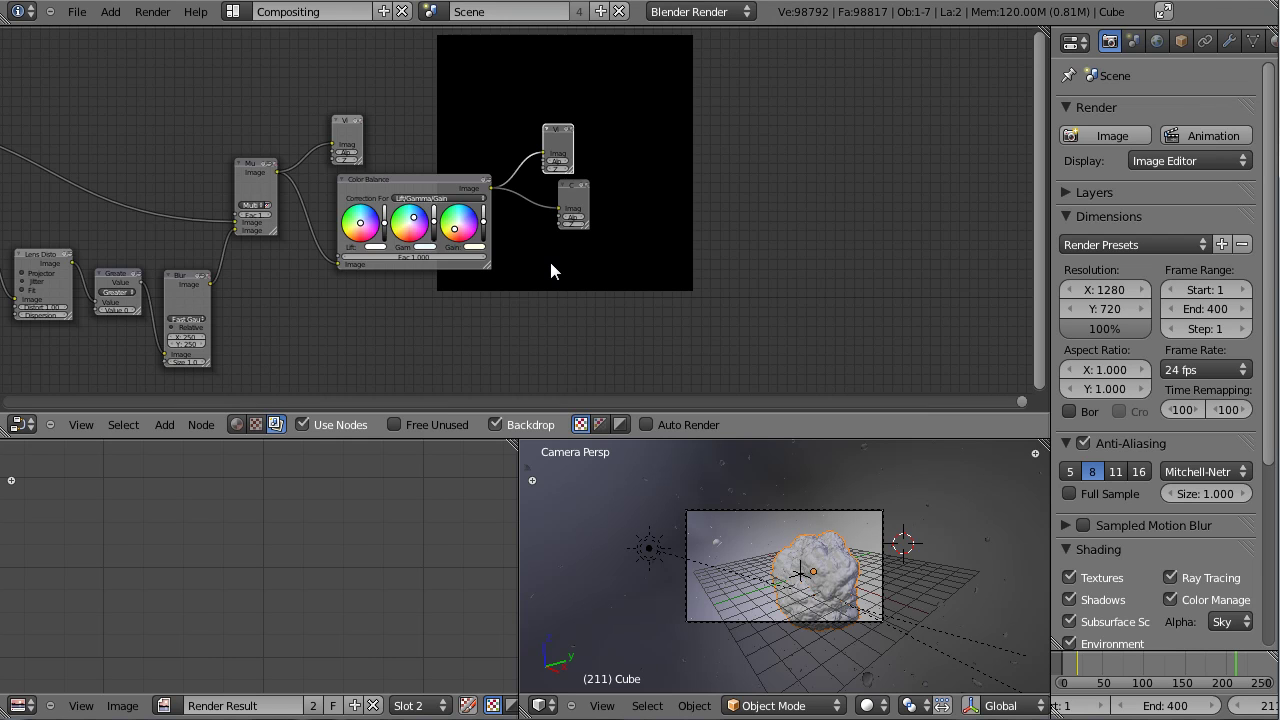
{"action": "scroll", "coordinate": [549, 258], "scroll_direction": "down", "scroll_amount": 9}
{"action": "middle_click_drag", "start_coordinate": [340, 282], "coordinate": [668, 273]}
{"action": "scroll", "coordinate": [655, 282], "scroll_direction": "up", "scroll_amount": 3}
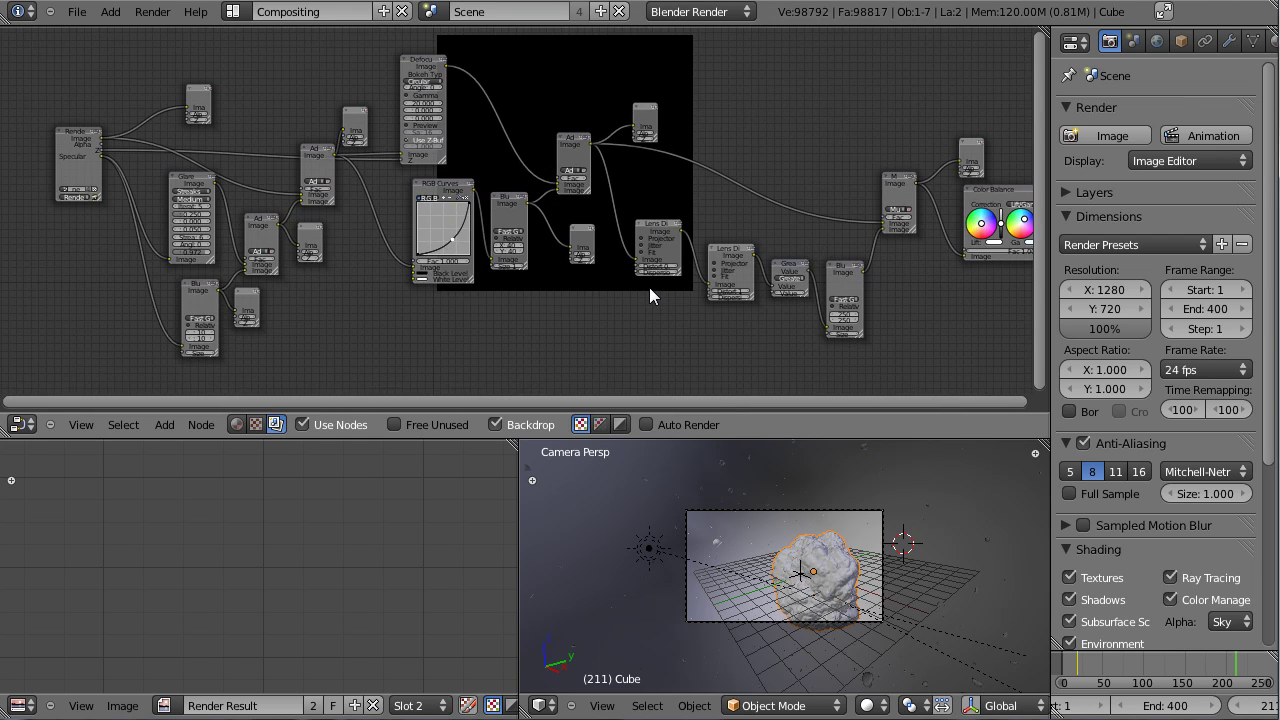
{"action": "key", "text": "ctrl+Right"}
{"action": "key", "text": "KP_0"}
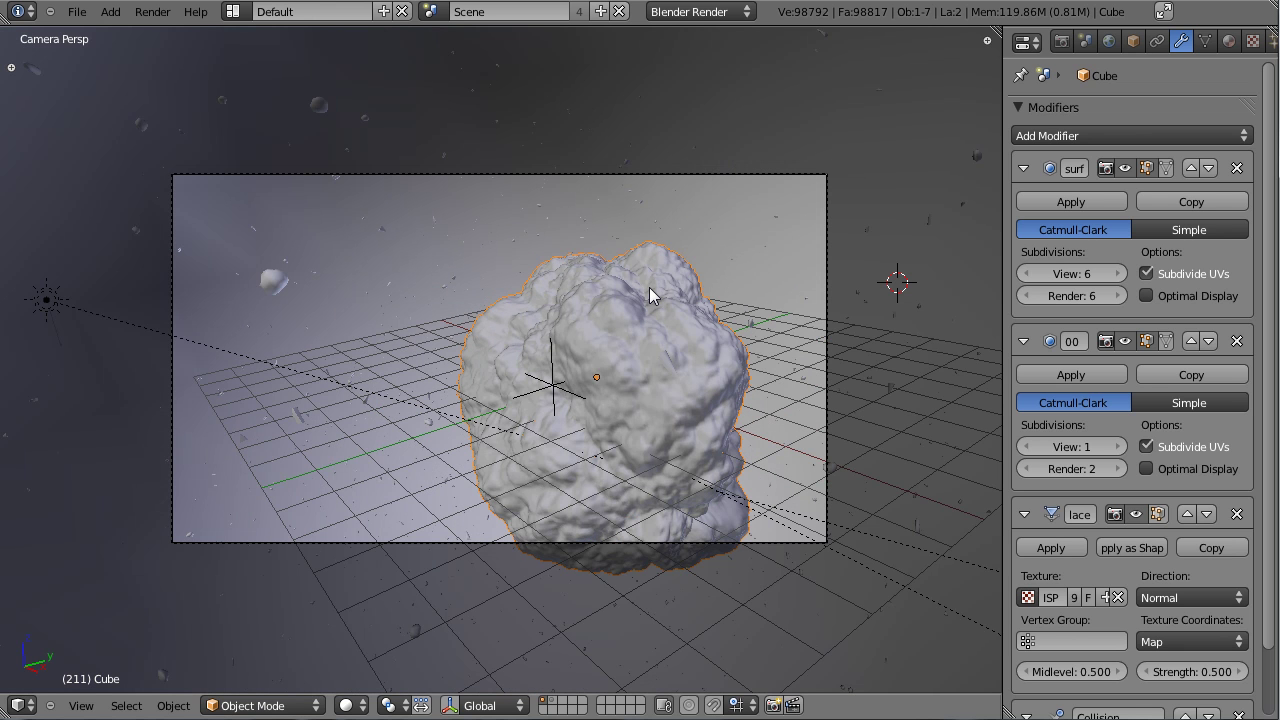
Step: Start a new file from the default scene and add a Subdivision Surface modifier to the cube
{"action": "left_click", "coordinate": [77, 12]}
{"action": "left_click", "coordinate": [95, 36]}
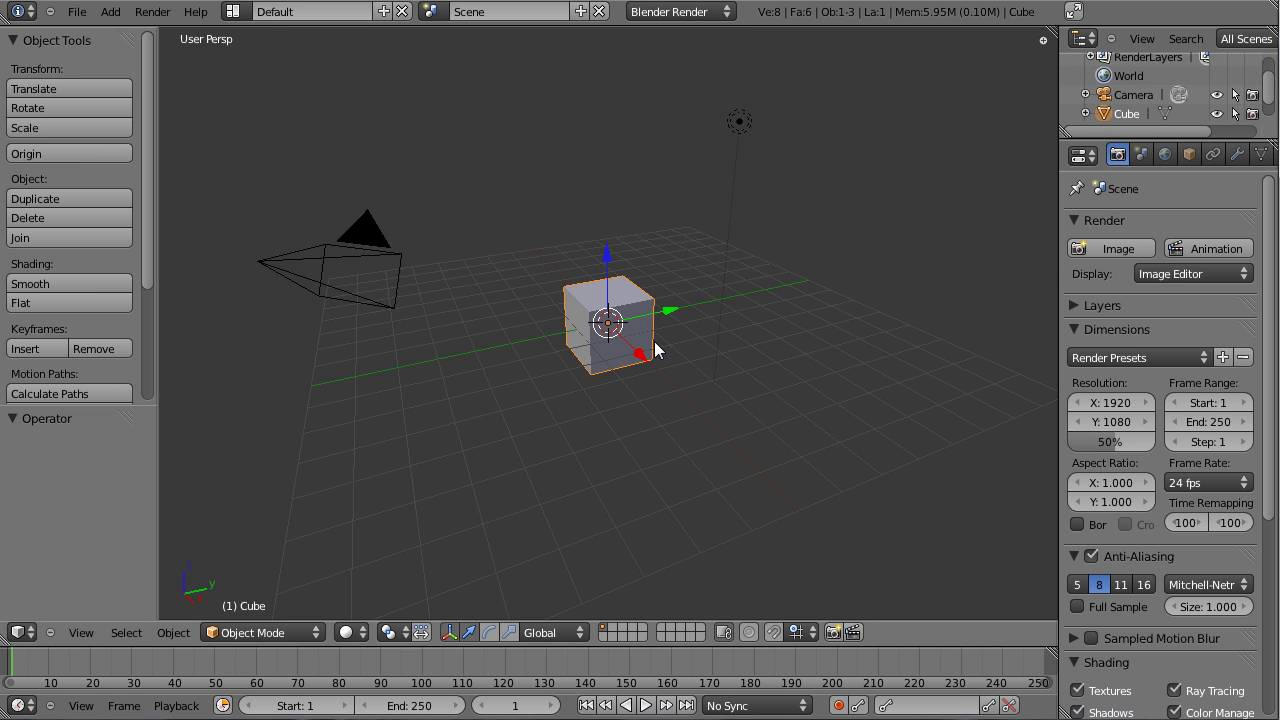
{"action": "scroll", "coordinate": [657, 345], "scroll_direction": "up", "scroll_amount": 7}
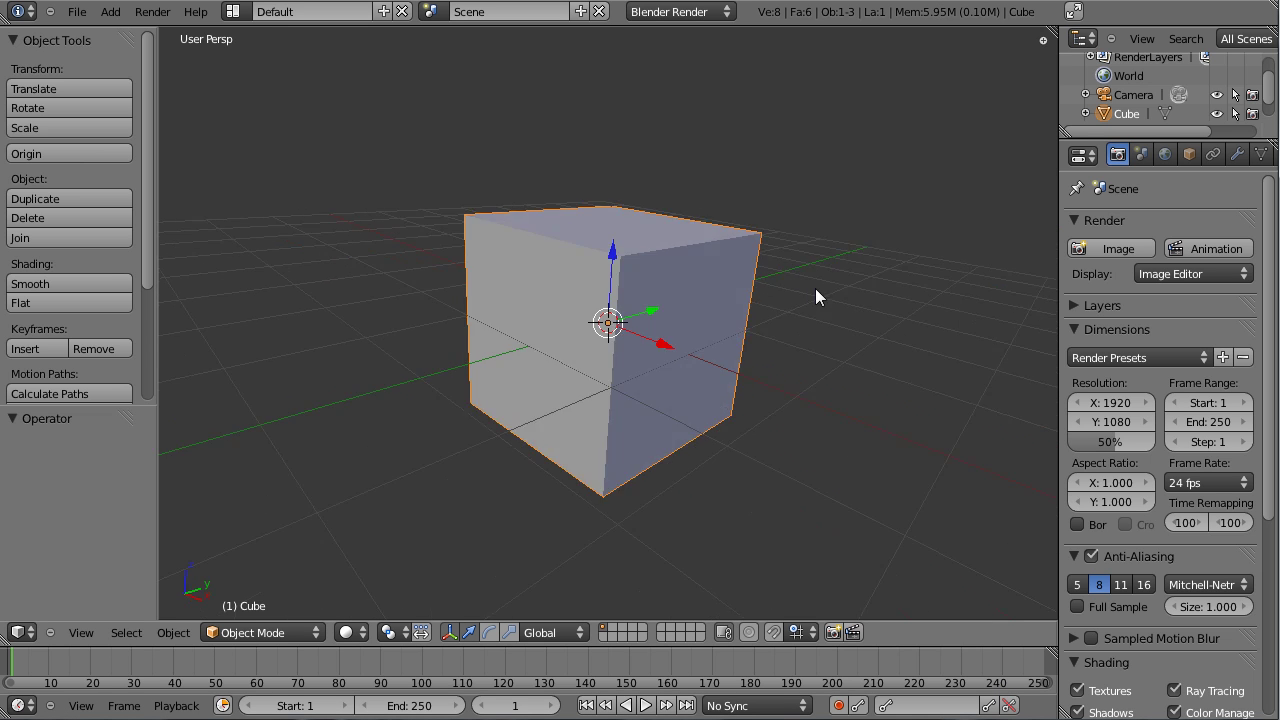
{"action": "left_click_drag", "start_coordinate": [1058, 247], "coordinate": [914, 242]}
{"action": "left_click", "coordinate": [1093, 153]}
{"action": "left_click", "coordinate": [1022, 248]}
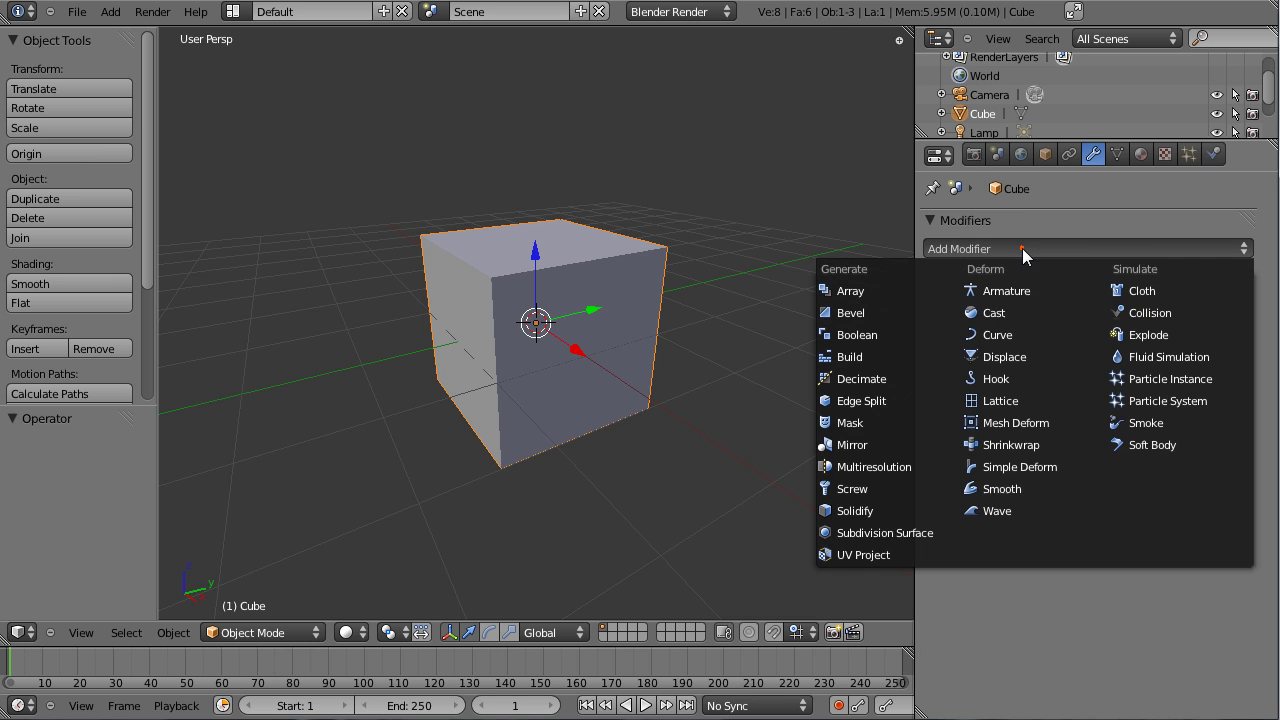
{"action": "left_click", "coordinate": [922, 532]}
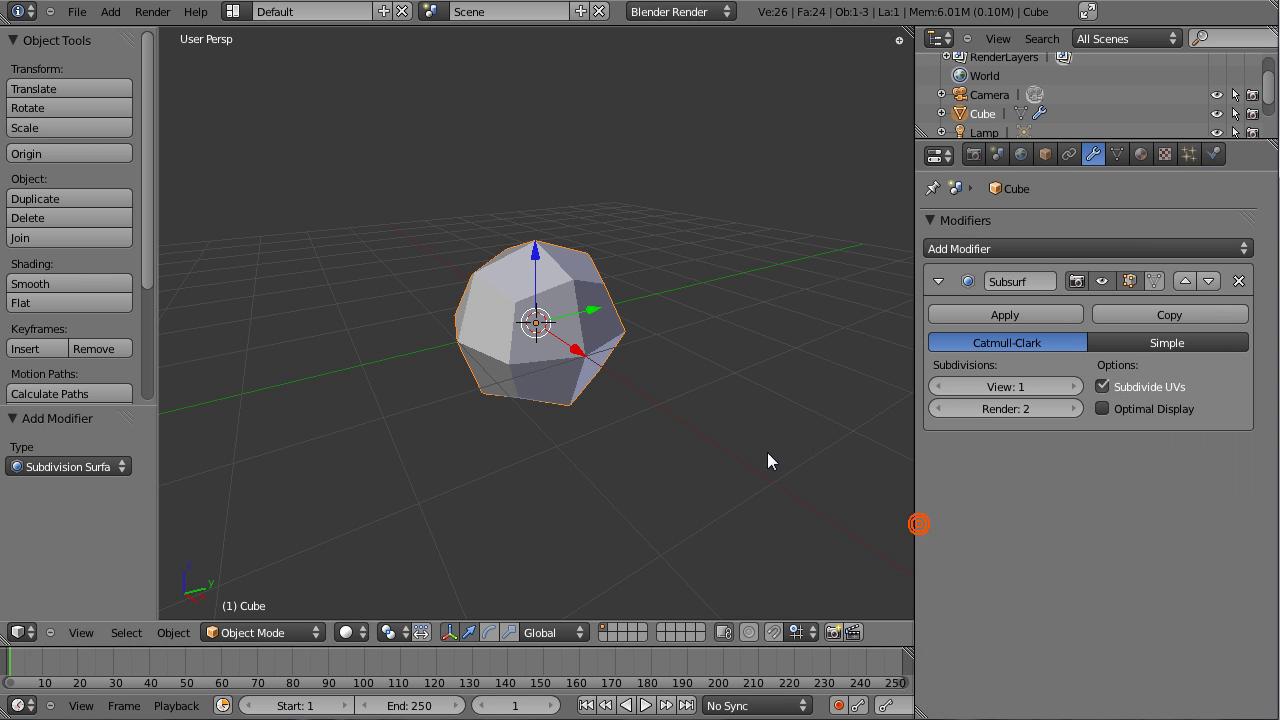
Step: Set the Subdivision Surface modifier's View and Render subdivisions to 6
{"action": "left_click", "coordinate": [1076, 386]}
{"action": "left_click", "coordinate": [1076, 386]}
{"action": "left_click", "coordinate": [1076, 386]}
{"action": "left_click", "coordinate": [1076, 386]}
{"action": "left_click", "coordinate": [1074, 387]}
{"action": "left_click", "coordinate": [1072, 408]}
{"action": "left_click", "coordinate": [1072, 408]}
{"action": "left_click", "coordinate": [1072, 408]}
{"action": "left_click", "coordinate": [1072, 408]}
{"action": "scroll", "coordinate": [731, 373], "scroll_direction": "up", "scroll_amount": 6}
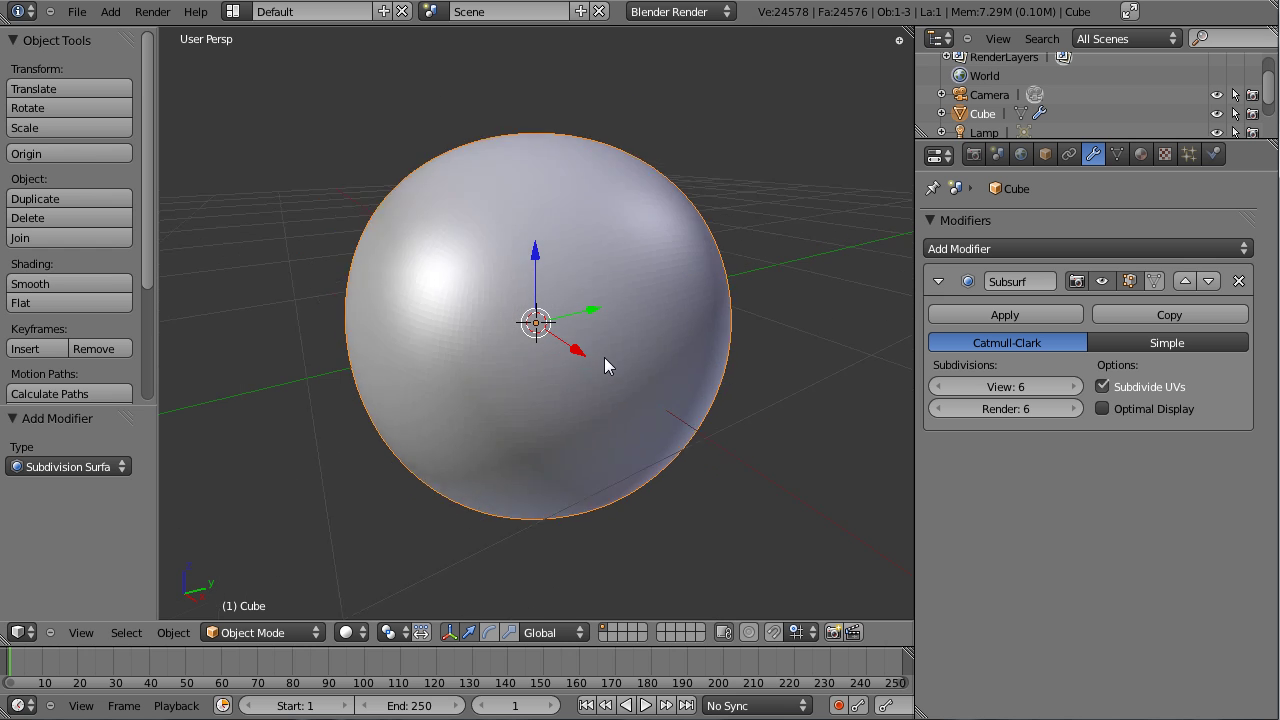
Step: Apply smooth shading to the subdivided cube and hide the tool shelf
{"action": "key", "text": "t"}
{"action": "key", "text": "t"}
{"action": "left_click", "coordinate": [94, 283]}
{"action": "scroll", "coordinate": [617, 328], "scroll_direction": "down", "scroll_amount": 4}
{"action": "middle_click_drag", "start_coordinate": [617, 328], "coordinate": [651, 349]}
{"action": "key", "text": "t"}
{"action": "middle_click_drag", "start_coordinate": [842, 362], "coordinate": [843, 318]}
{"action": "scroll", "coordinate": [770, 356], "scroll_direction": "down", "scroll_amount": 4}
Step: Add a Displace modifier to the cube below the Subdivision Surface modifier
{"action": "left_click", "coordinate": [1007, 247]}
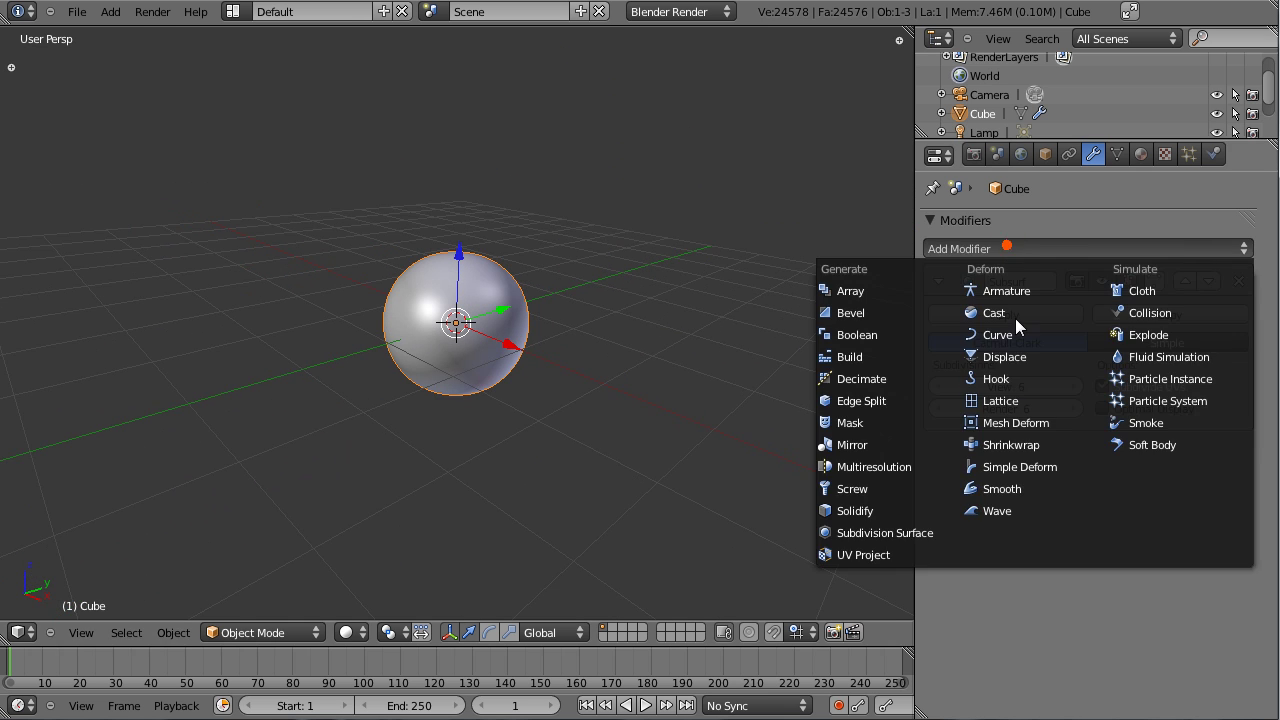
{"action": "left_click", "coordinate": [1019, 361]}
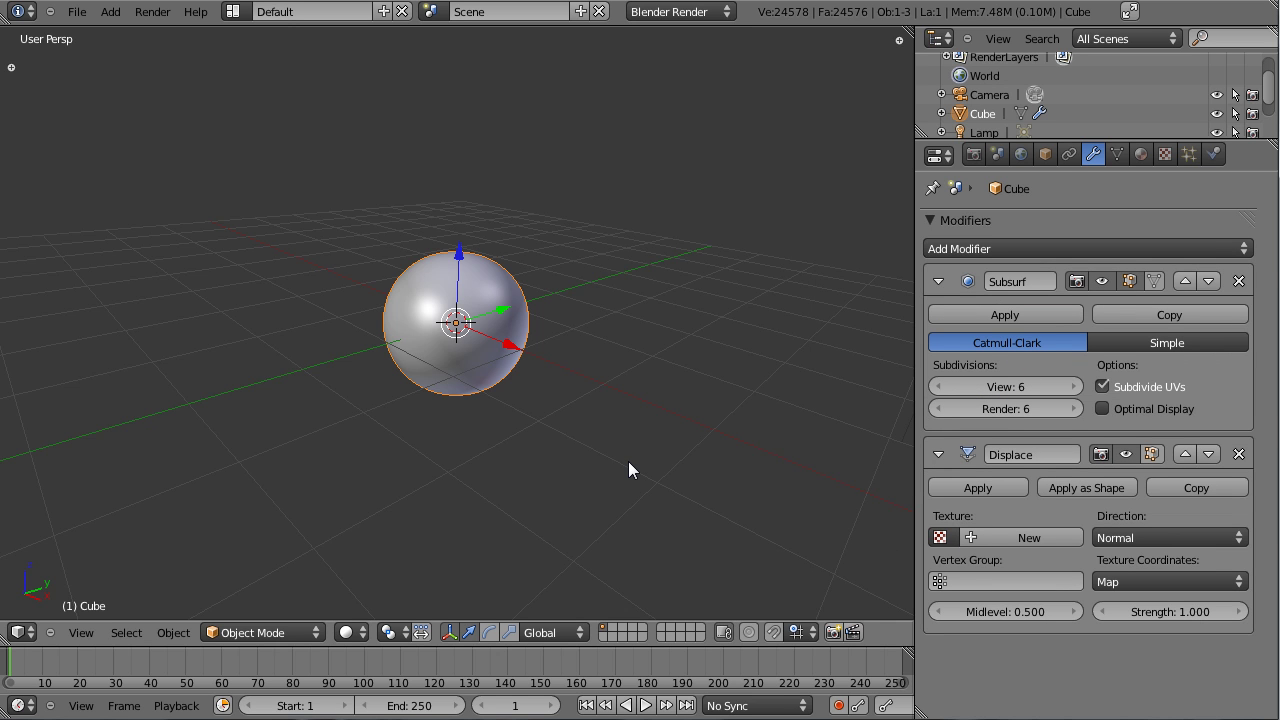
{"action": "scroll", "coordinate": [593, 406], "scroll_direction": "up", "scroll_amount": 3}
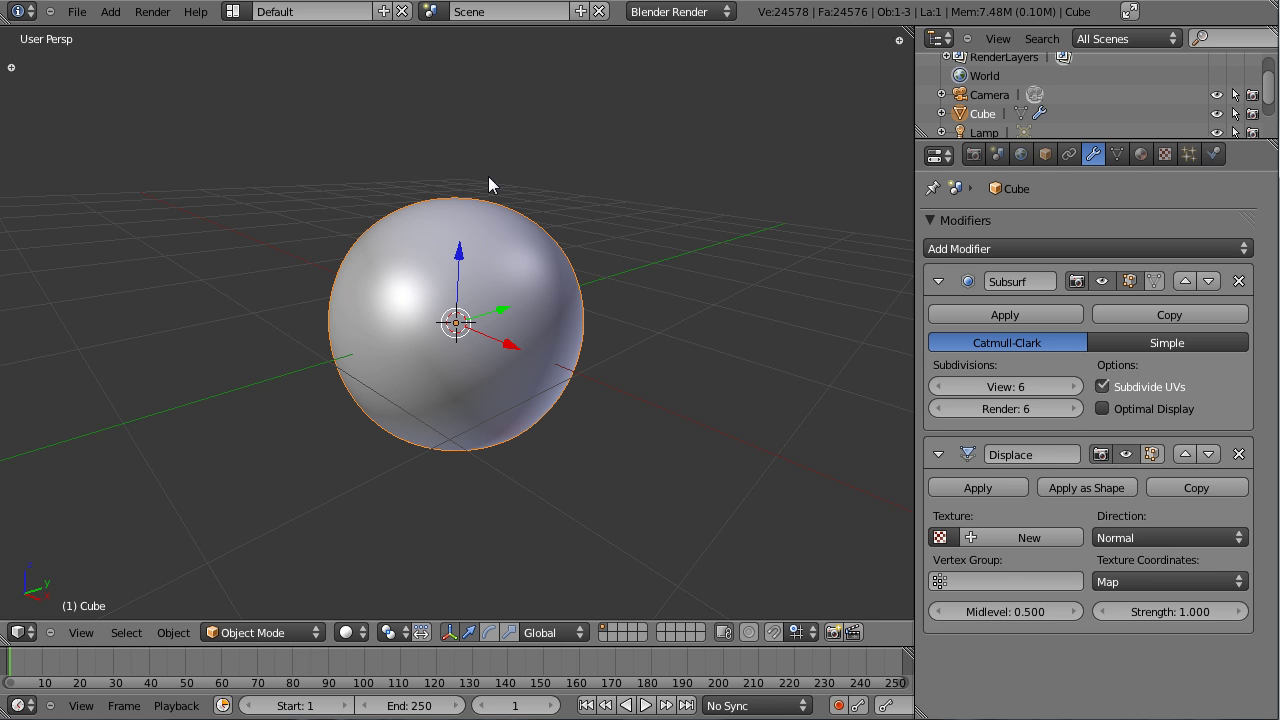
Step: Set the type of the cube's material texture Tex to Clouds
{"action": "left_click", "coordinate": [1142, 155]}
{"action": "left_click", "coordinate": [1167, 155]}
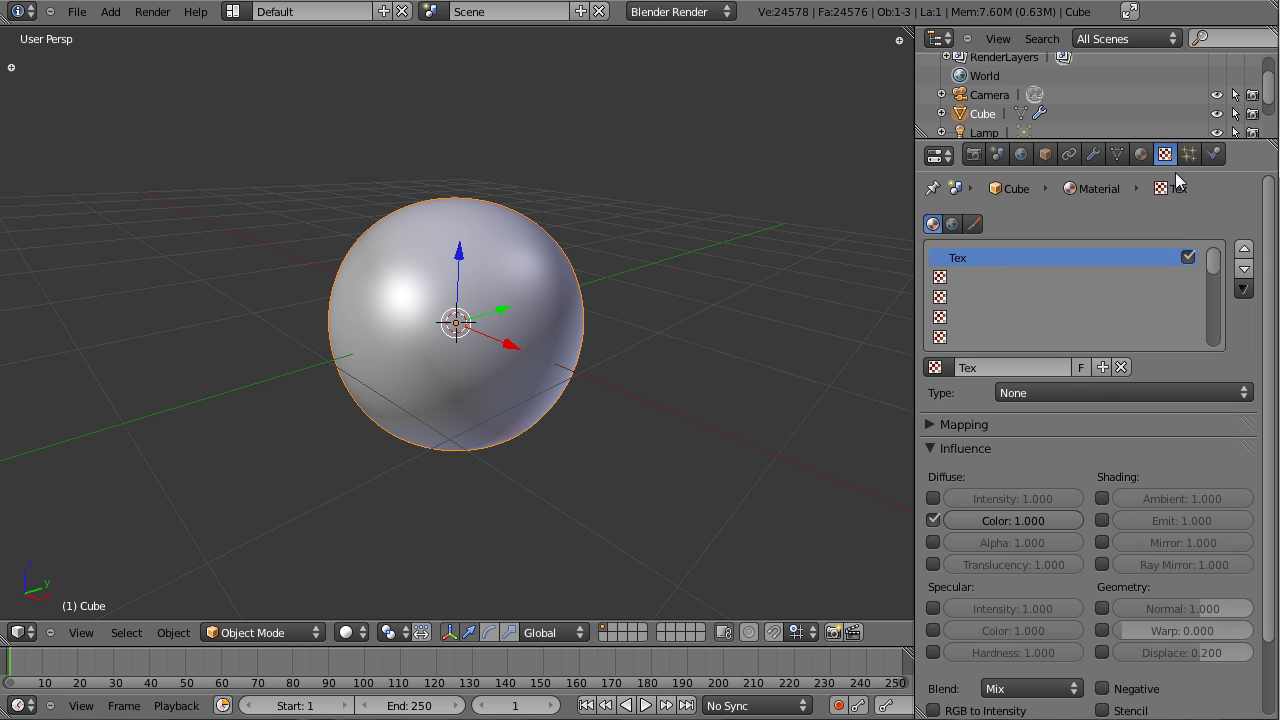
{"action": "left_click", "coordinate": [1027, 391]}
{"action": "left_click", "coordinate": [1059, 328]}
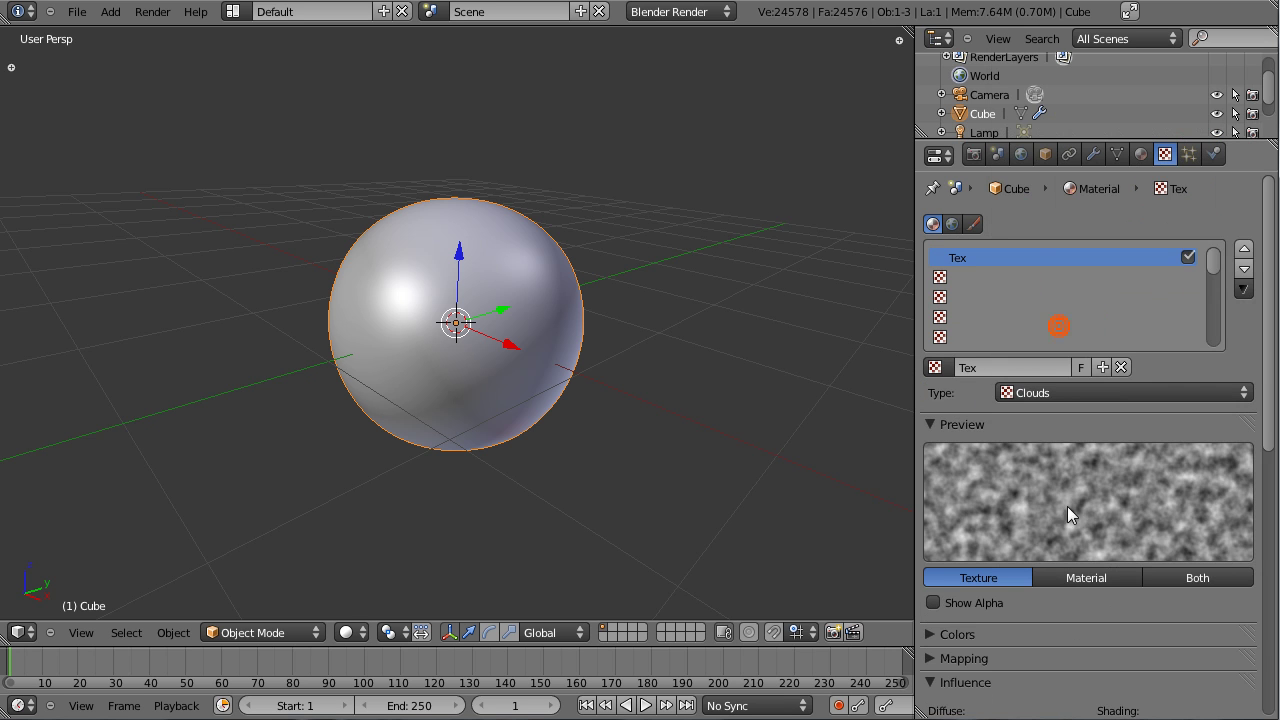
Step: Set the Clouds texture's noise size to 1.05
{"action": "scroll", "coordinate": [1067, 506], "scroll_direction": "down", "scroll_amount": 8}
{"action": "scroll", "coordinate": [1060, 440], "scroll_direction": "down", "scroll_amount": 4}
{"action": "left_click", "coordinate": [1066, 678]}
{"action": "left_click", "coordinate": [1066, 678]}
{"action": "left_click", "coordinate": [1066, 678]}
{"action": "left_click", "coordinate": [1066, 678]}
{"action": "left_click", "coordinate": [1066, 678]}
{"action": "left_click", "coordinate": [1066, 678]}
{"action": "left_click", "coordinate": [1066, 678]}
{"action": "left_click", "coordinate": [1066, 678]}
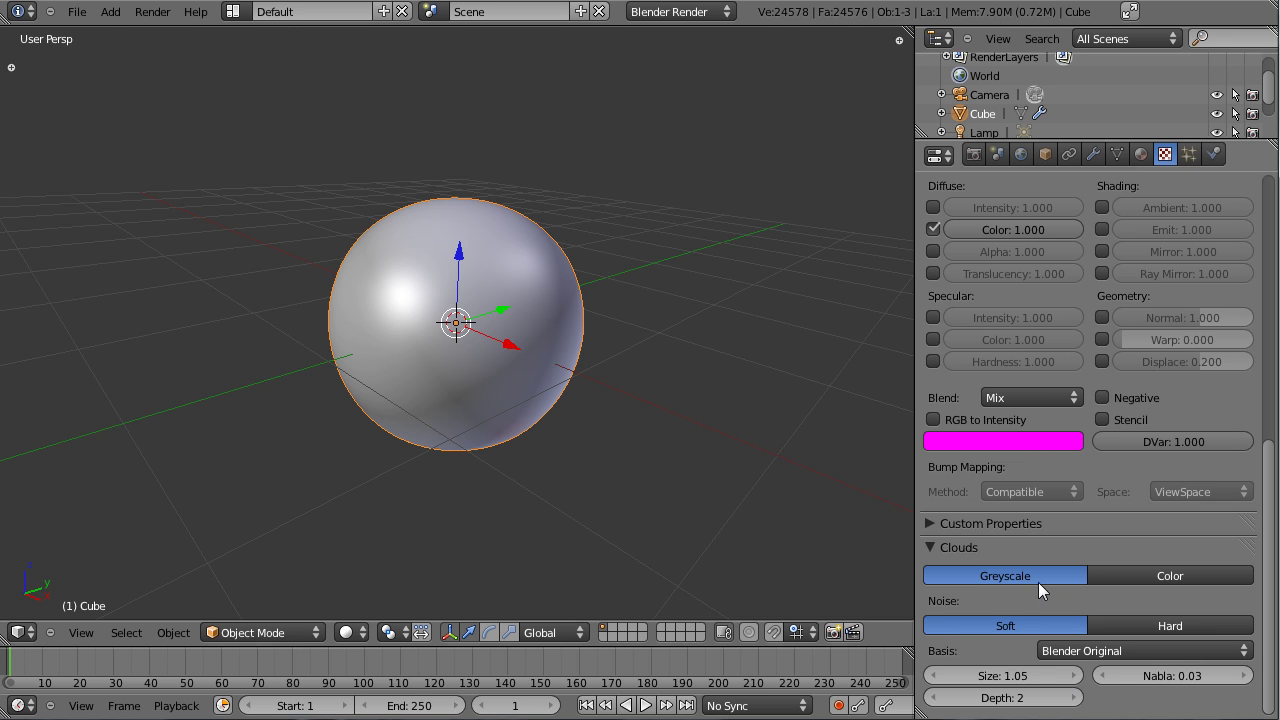
Step: Set the Clouds texture's noise depth to 10
{"action": "left_click", "coordinate": [1075, 698]}
{"action": "left_click", "coordinate": [1075, 698]}
{"action": "left_click", "coordinate": [1075, 698]}
{"action": "left_click", "coordinate": [1075, 698]}
{"action": "left_click", "coordinate": [1074, 698]}
{"action": "left_click", "coordinate": [1074, 698]}
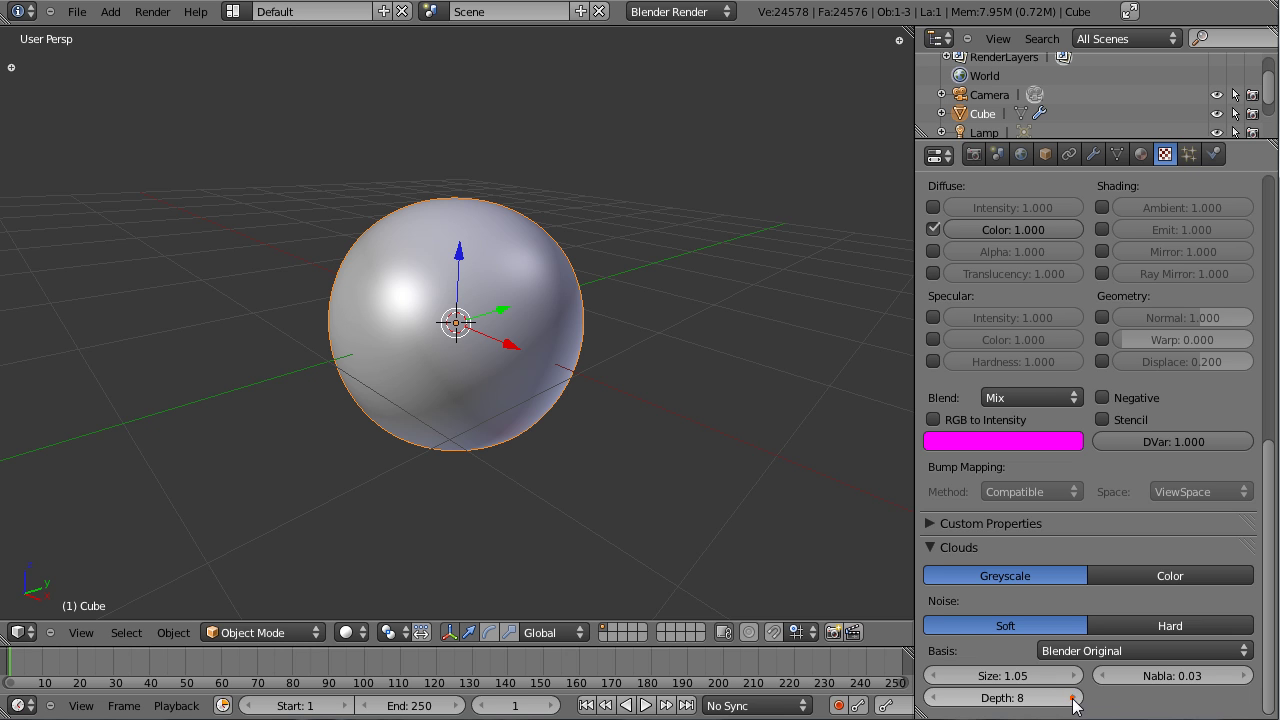
{"action": "left_click", "coordinate": [1075, 698]}
{"action": "left_click", "coordinate": [1075, 698]}
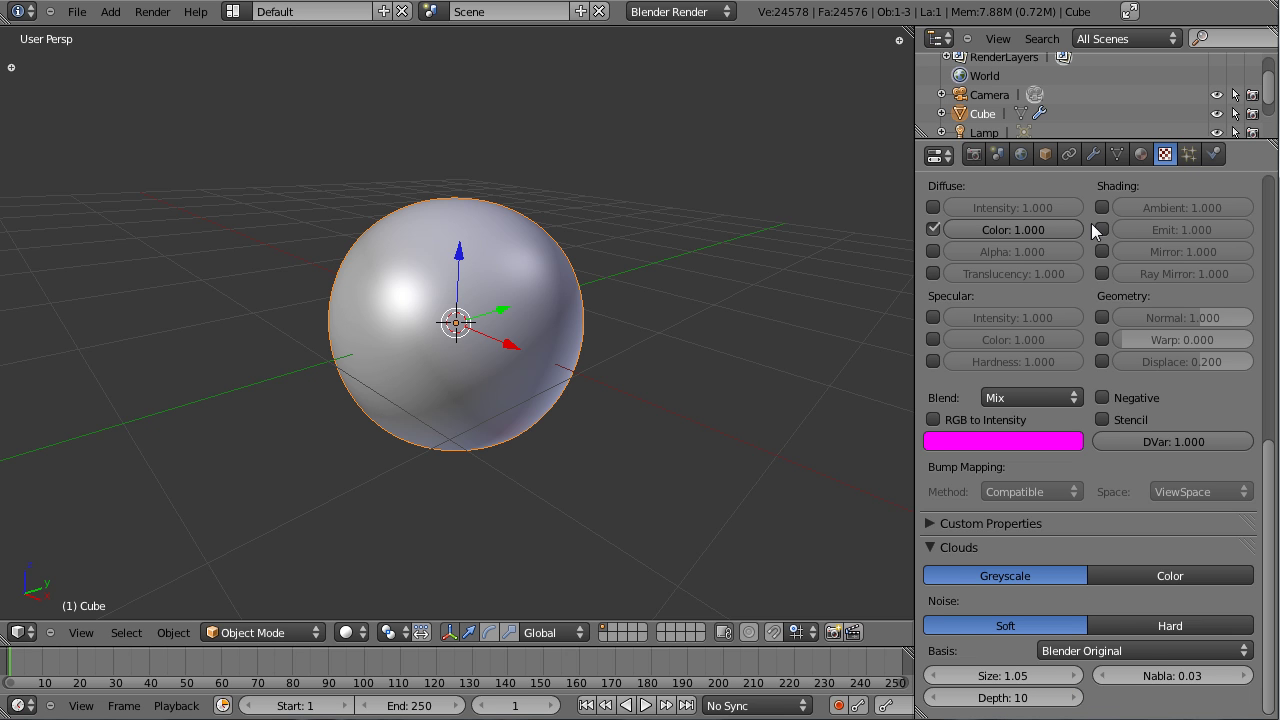
Step: Assign the texture Tex to the Displace modifier and inspect the displaced rock surface
{"action": "left_click", "coordinate": [1091, 154]}
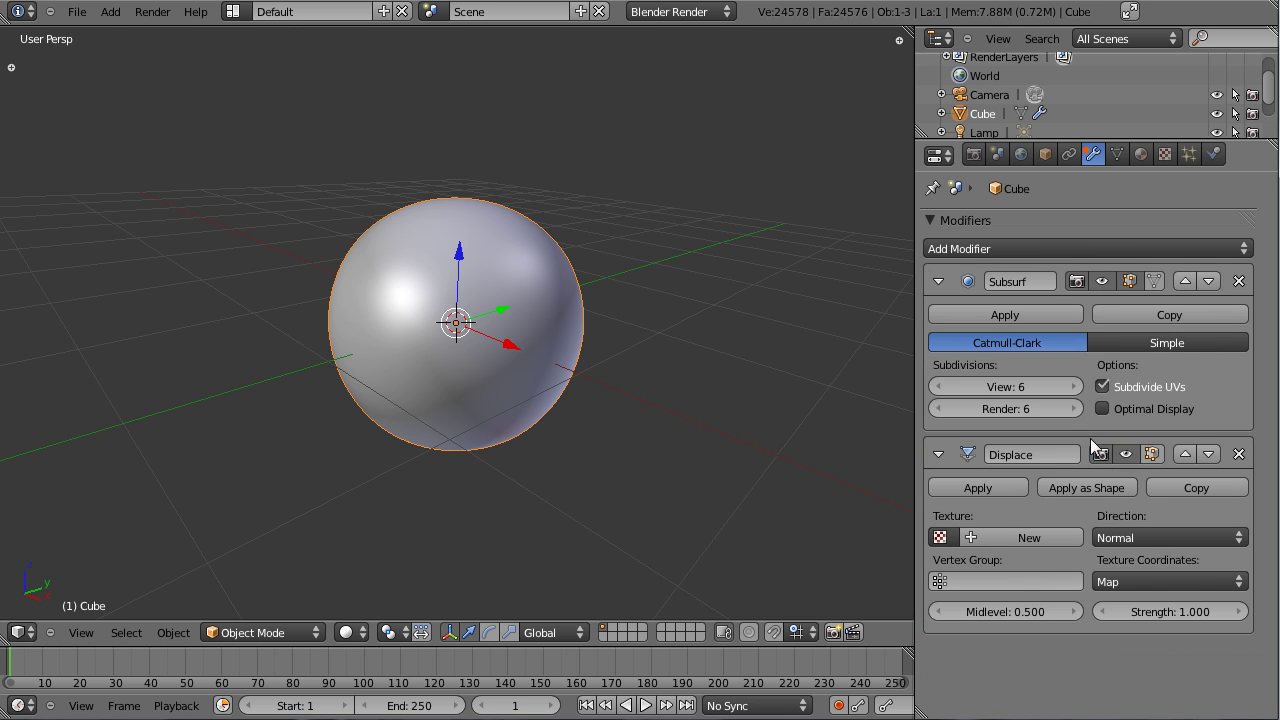
{"action": "left_click", "coordinate": [940, 537]}
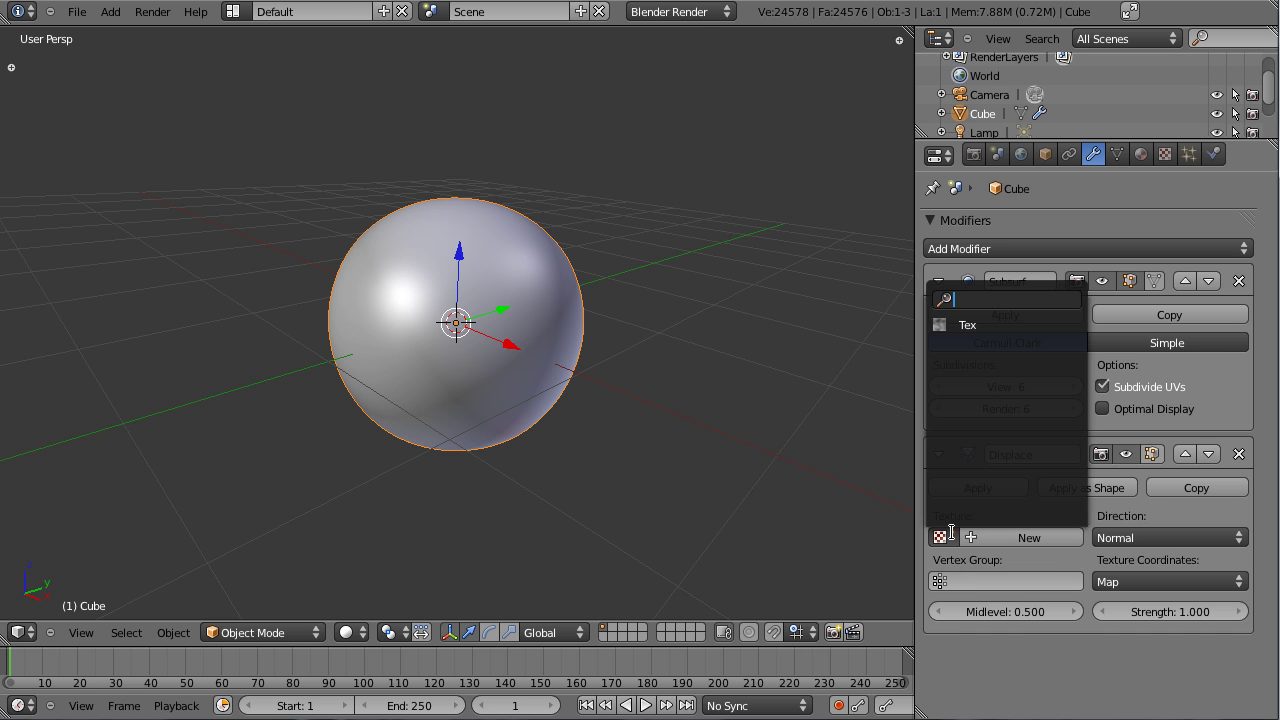
{"action": "left_click", "coordinate": [970, 327]}
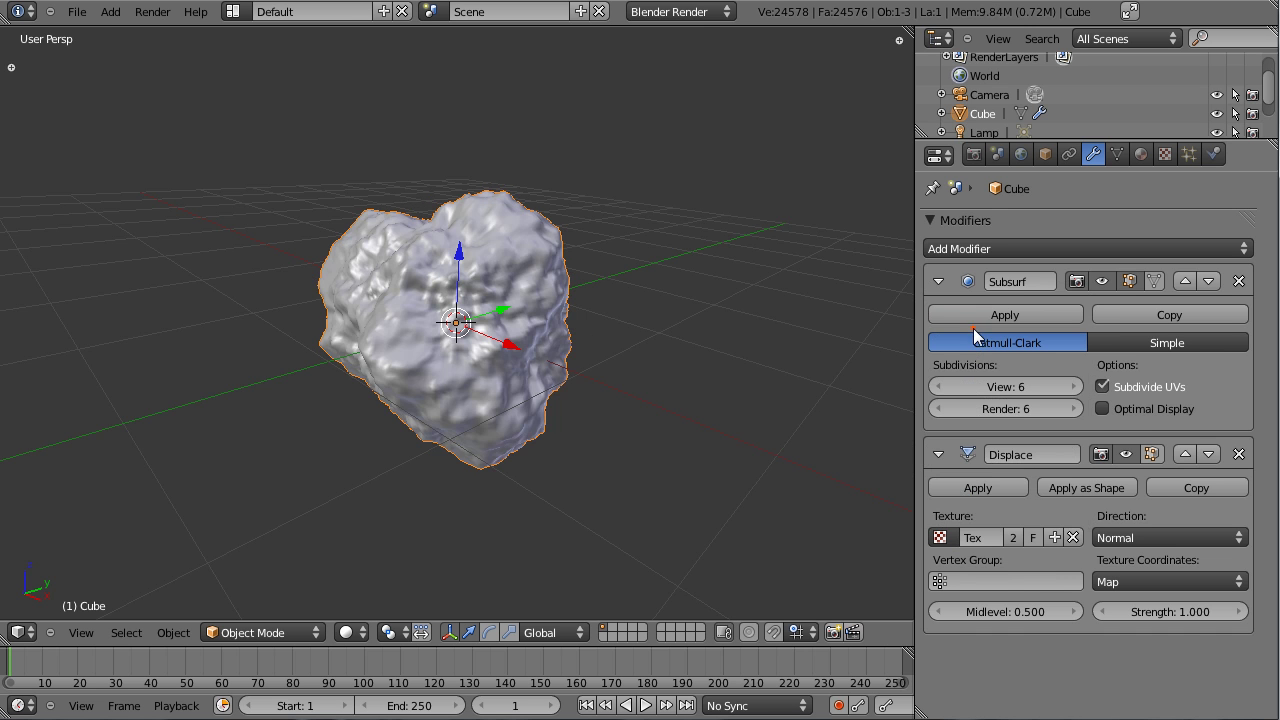
{"action": "middle_click_drag", "start_coordinate": [710, 320], "coordinate": [380, 316]}
{"action": "scroll", "coordinate": [470, 392], "scroll_direction": "up", "scroll_amount": 5}
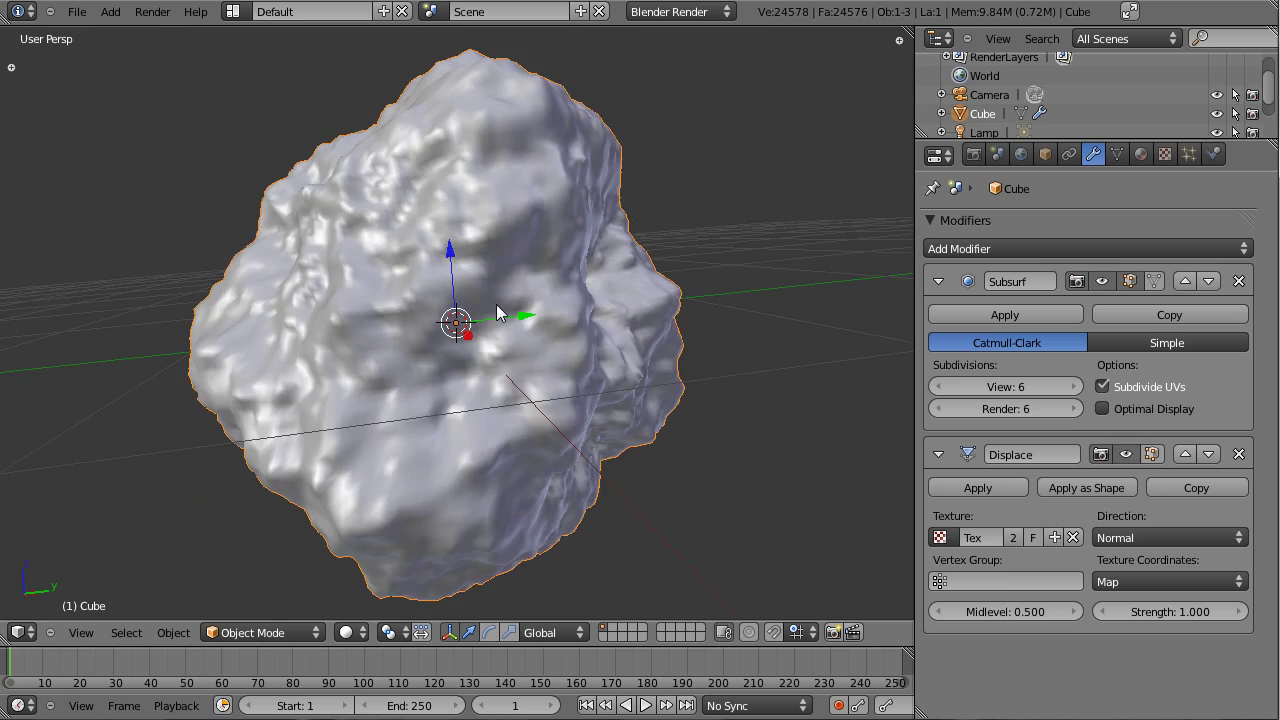
{"action": "mouse_move", "coordinate": [522, 301]}
{"action": "middle_mouse_down"}
{"action": "mouse_move", "coordinate": [607, 315]}
{"action": "mouse_move", "coordinate": [620, 340]}
{"action": "mouse_move", "coordinate": [524, 301]}
{"action": "mouse_move", "coordinate": [459, 239]}
{"action": "mouse_move", "coordinate": [436, 411]}
{"action": "mouse_move", "coordinate": [451, 499]}
{"action": "mouse_move", "coordinate": [432, 437]}
{"action": "mouse_move", "coordinate": [455, 370]}
{"action": "mouse_move", "coordinate": [421, 371]}
{"action": "mouse_move", "coordinate": [447, 364]}
{"action": "mouse_move", "coordinate": [444, 432]}
{"action": "mouse_move", "coordinate": [371, 371]}
{"action": "mouse_move", "coordinate": [525, 288]}
{"action": "middle_mouse_up"}
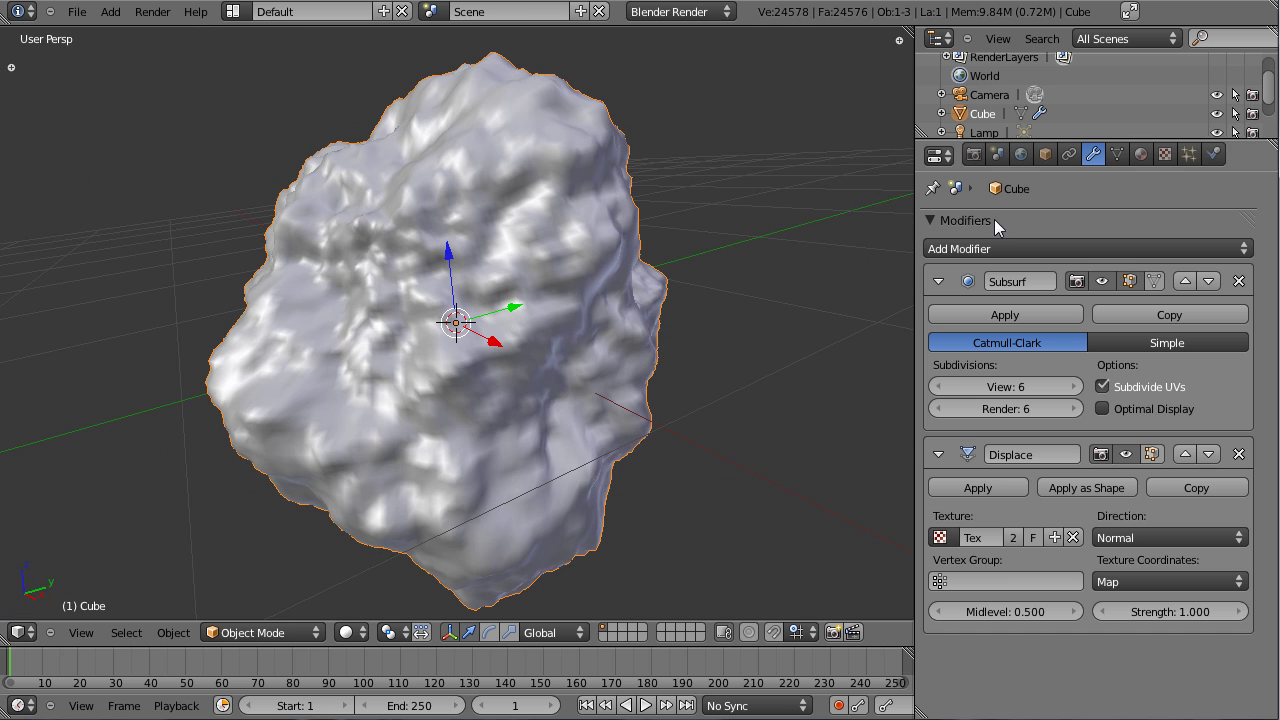
Step: Add a second Subdivision Surface modifier and place it above the Displace modifier in the stack
{"action": "left_click", "coordinate": [989, 246]}
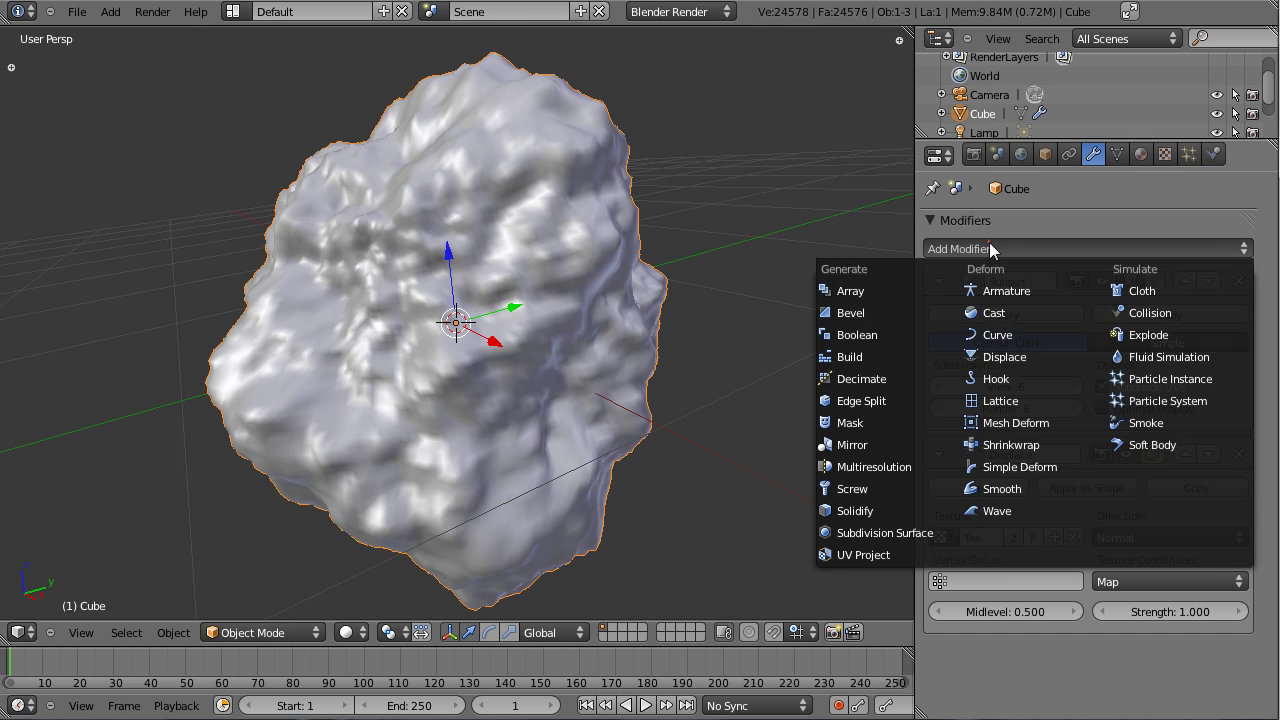
{"action": "left_click", "coordinate": [926, 533]}
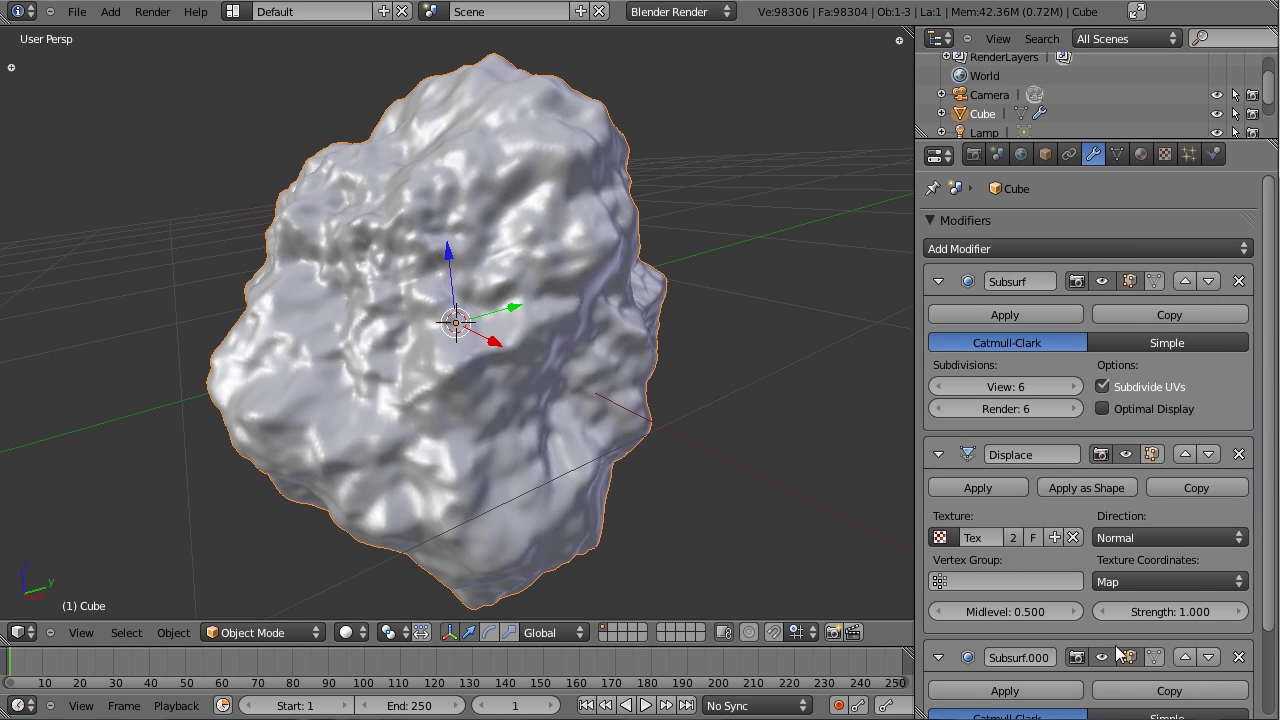
{"action": "left_click", "coordinate": [1184, 657]}
{"action": "mouse_move", "coordinate": [1062, 640]}
{"action": "middle_mouse_down"}
{"action": "mouse_move", "coordinate": [1053, 541]}
{"action": "mouse_move", "coordinate": [1060, 636]}
{"action": "middle_mouse_up"}
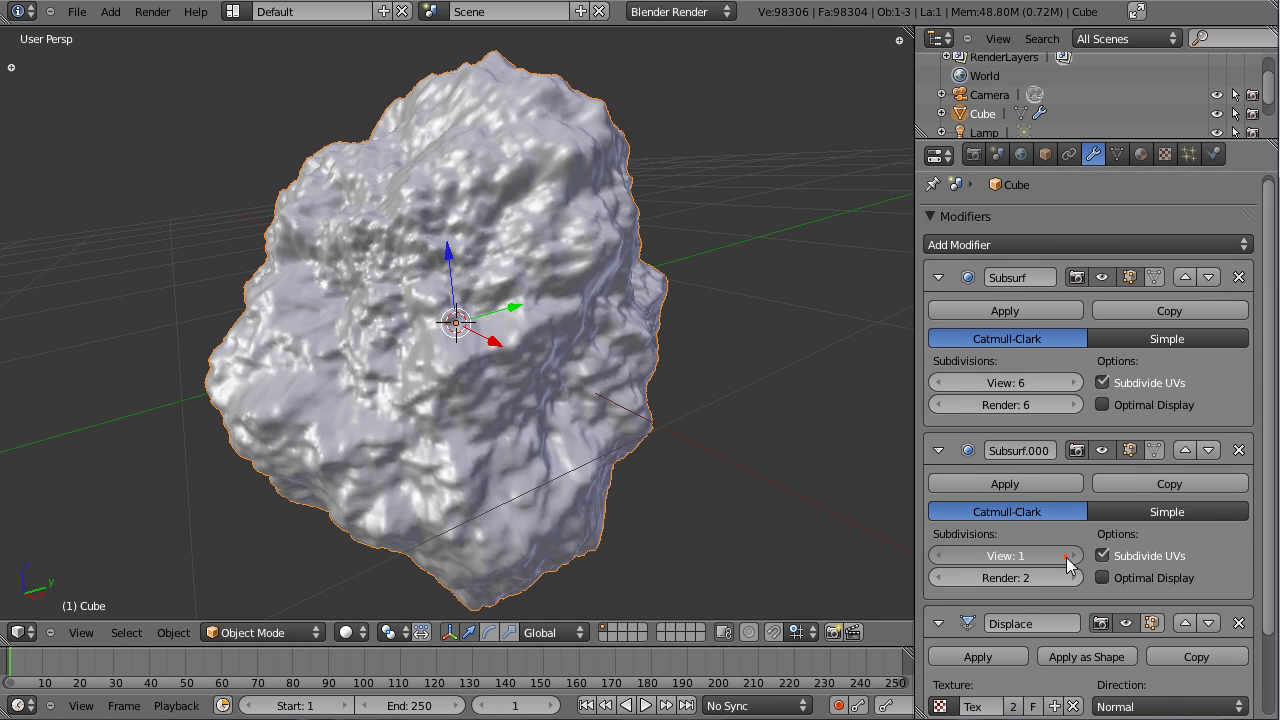
Step: Set the second Subdivision Surface modifier's View subdivisions to 2 and the Displace strength to 0.9
{"action": "left_click", "coordinate": [1068, 556]}
{"action": "middle_click_drag", "start_coordinate": [1065, 417], "coordinate": [1065, 420]}
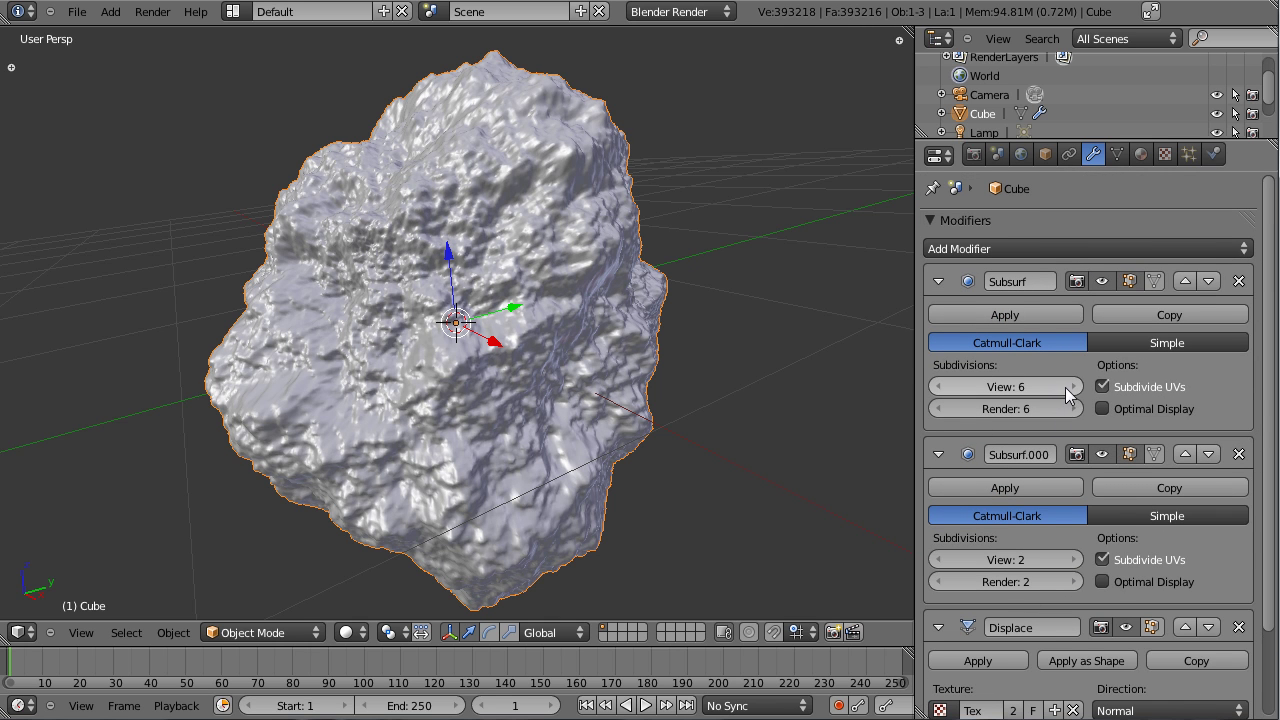
{"action": "scroll", "coordinate": [1064, 398], "scroll_direction": "down", "scroll_amount": 3}
{"action": "middle_click_drag", "start_coordinate": [476, 314], "coordinate": [561, 408]}
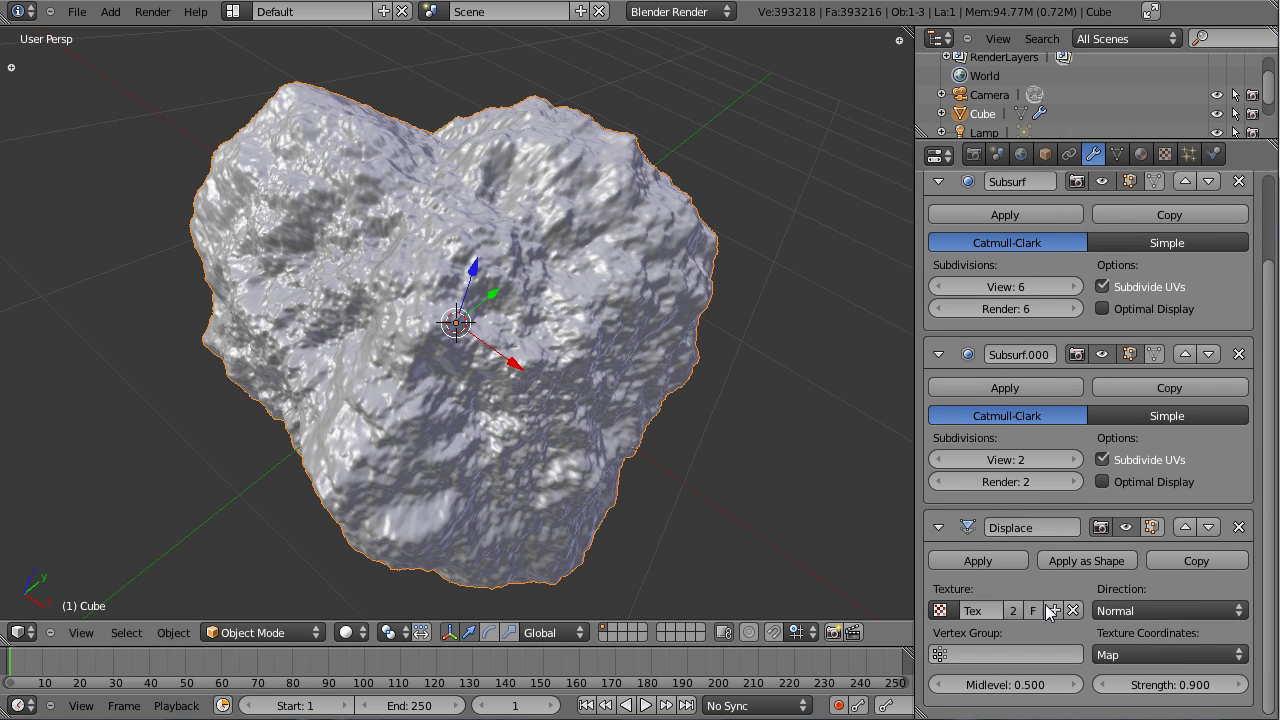
Step: Set the first Subdivision Surface modifier's View subdivisions to 4
{"action": "middle_click_drag", "start_coordinate": [700, 569], "coordinate": [631, 521]}
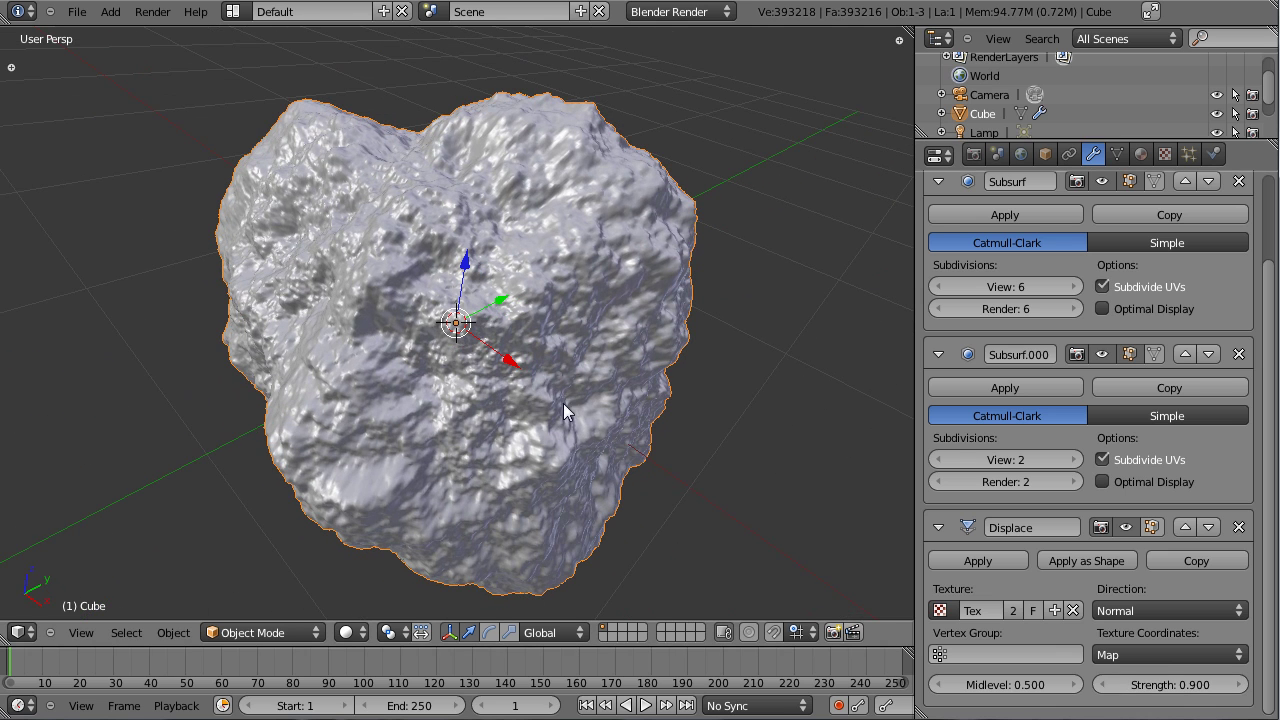
{"action": "left_click", "coordinate": [945, 284]}
{"action": "left_click", "coordinate": [945, 284]}
Step: Enter Edit Mode on the cube and scale down one upper edge of its cage
{"action": "key", "text": "Tab"}
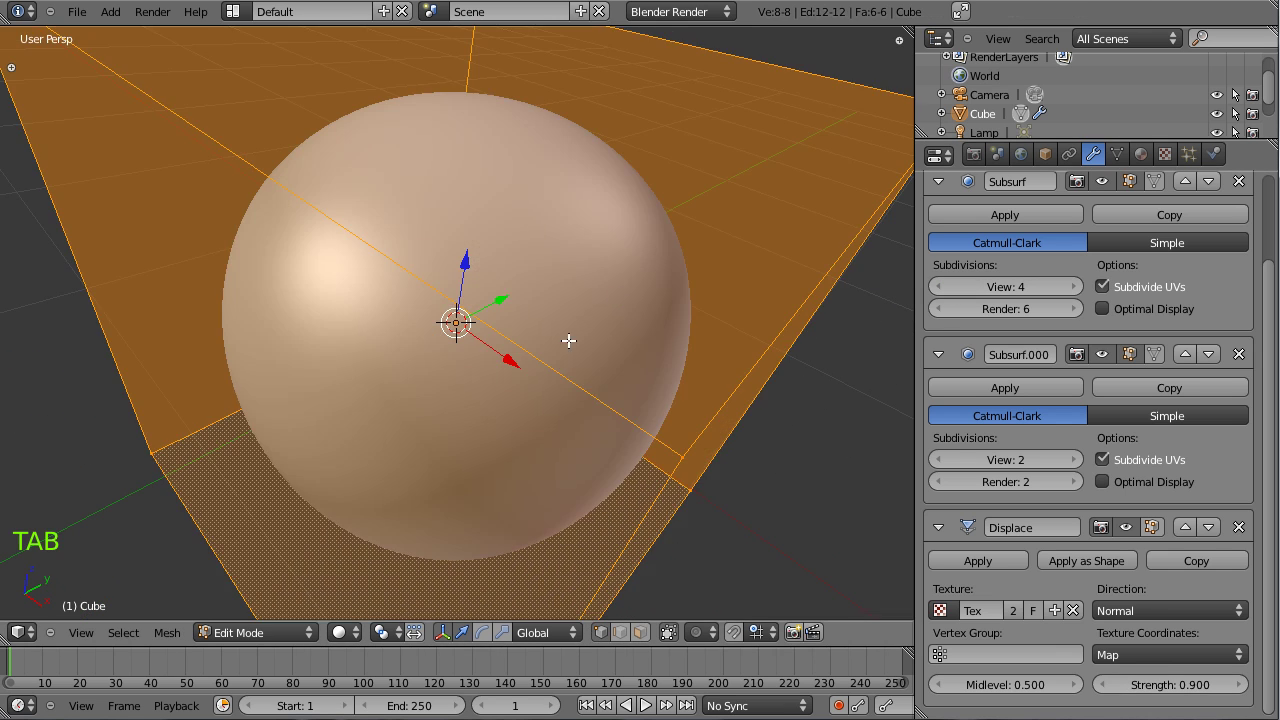
{"action": "scroll", "coordinate": [568, 341], "scroll_direction": "down", "scroll_amount": 3}
{"action": "key", "text": "a"}
{"action": "right_click", "coordinate": [748, 172]}
{"action": "key", "text": "s"}
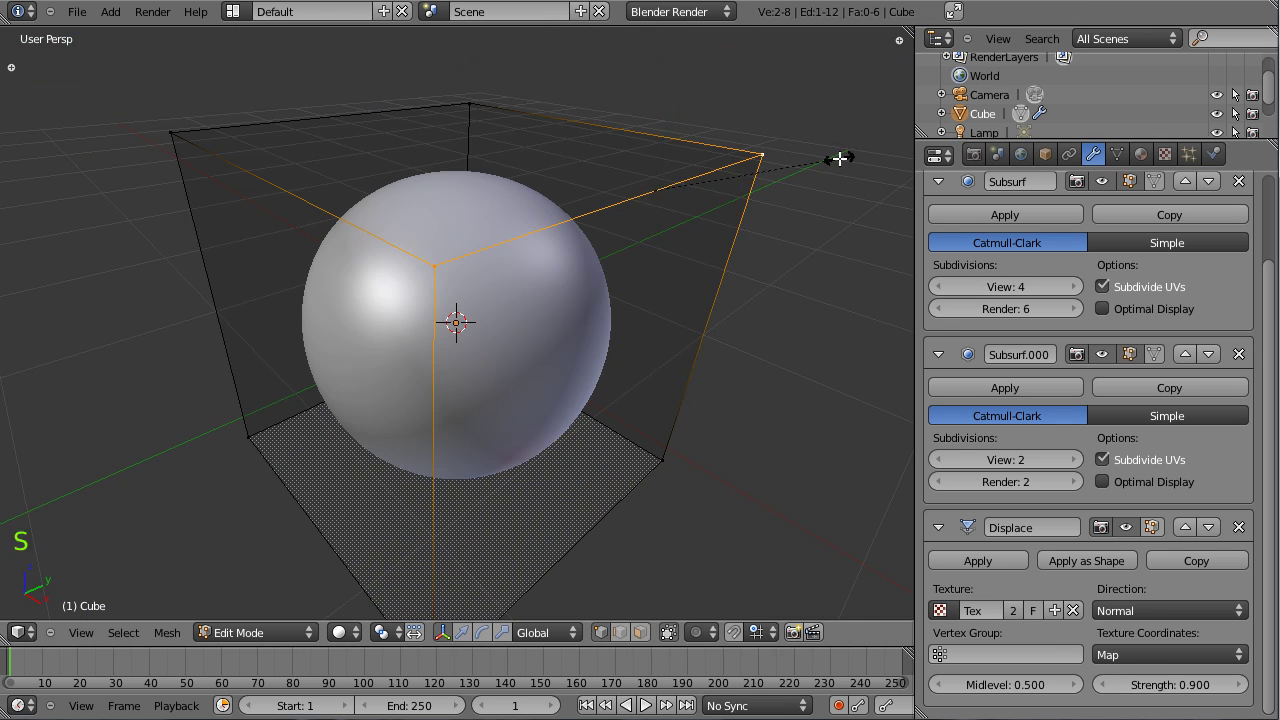
{"action": "left_click", "coordinate": [714, 206]}
Step: Move two of the cage's bottom corner vertices outward to make the base shape irregular
{"action": "scroll", "coordinate": [627, 337], "scroll_direction": "down", "scroll_amount": 2}
{"action": "right_click", "coordinate": [466, 456]}
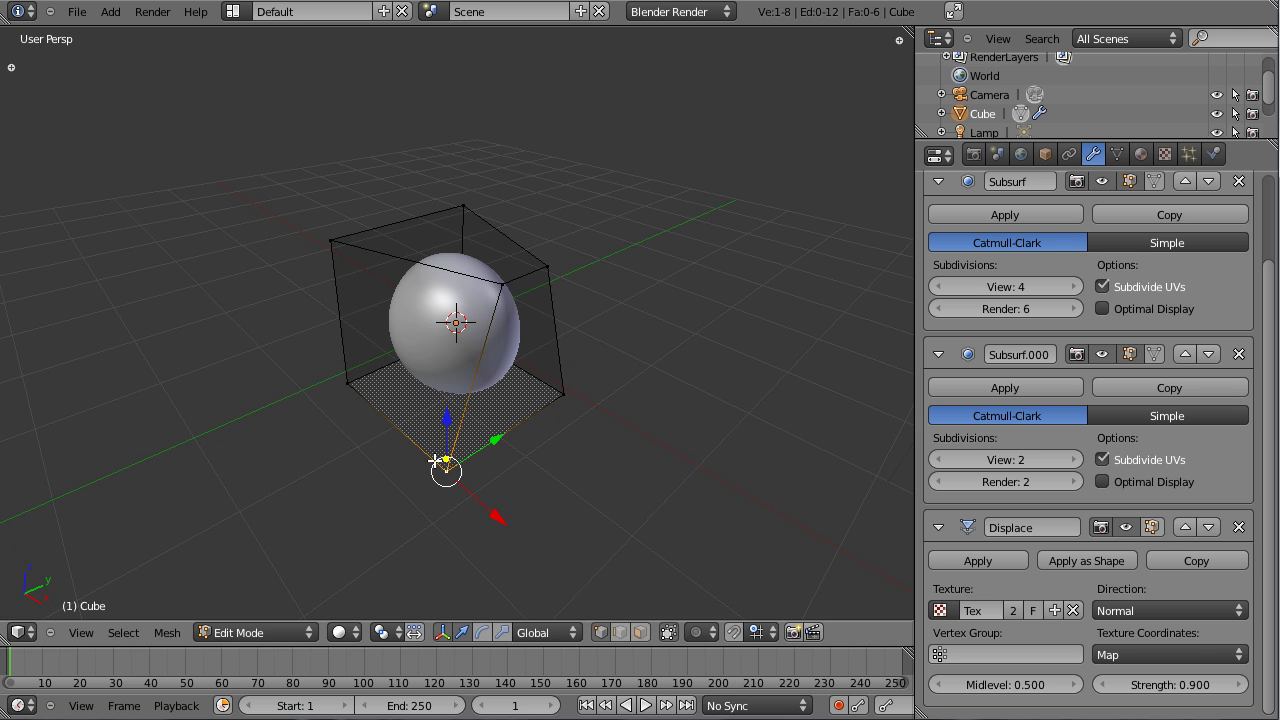
{"action": "key", "text": "g"}
{"action": "left_click", "coordinate": [400, 455]}
{"action": "right_click", "coordinate": [585, 408]}
{"action": "key", "text": "g"}
{"action": "left_click", "coordinate": [625, 395]}
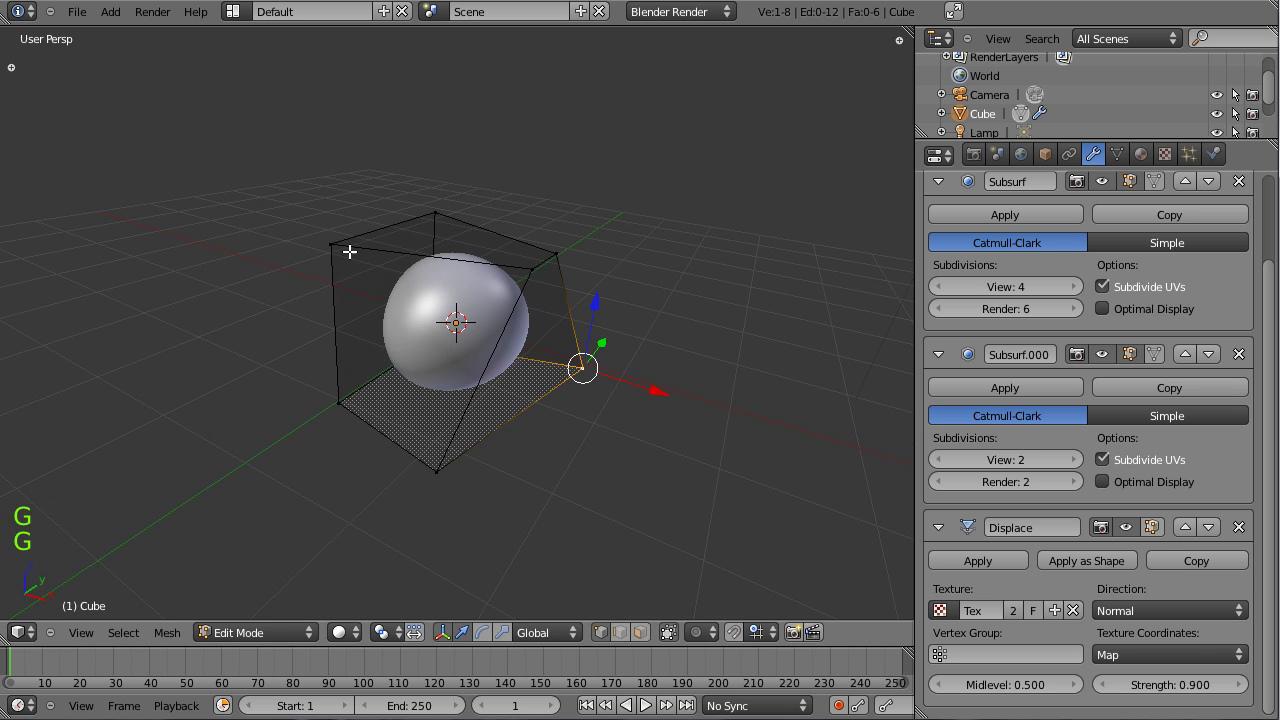
Step: Move the cage's upper front corner vertex outward and return to Object Mode to check the asteroid's shape
{"action": "right_click", "coordinate": [345, 248]}
{"action": "key", "text": "g"}
{"action": "left_click", "coordinate": [277, 226]}
{"action": "key", "text": "Tab"}
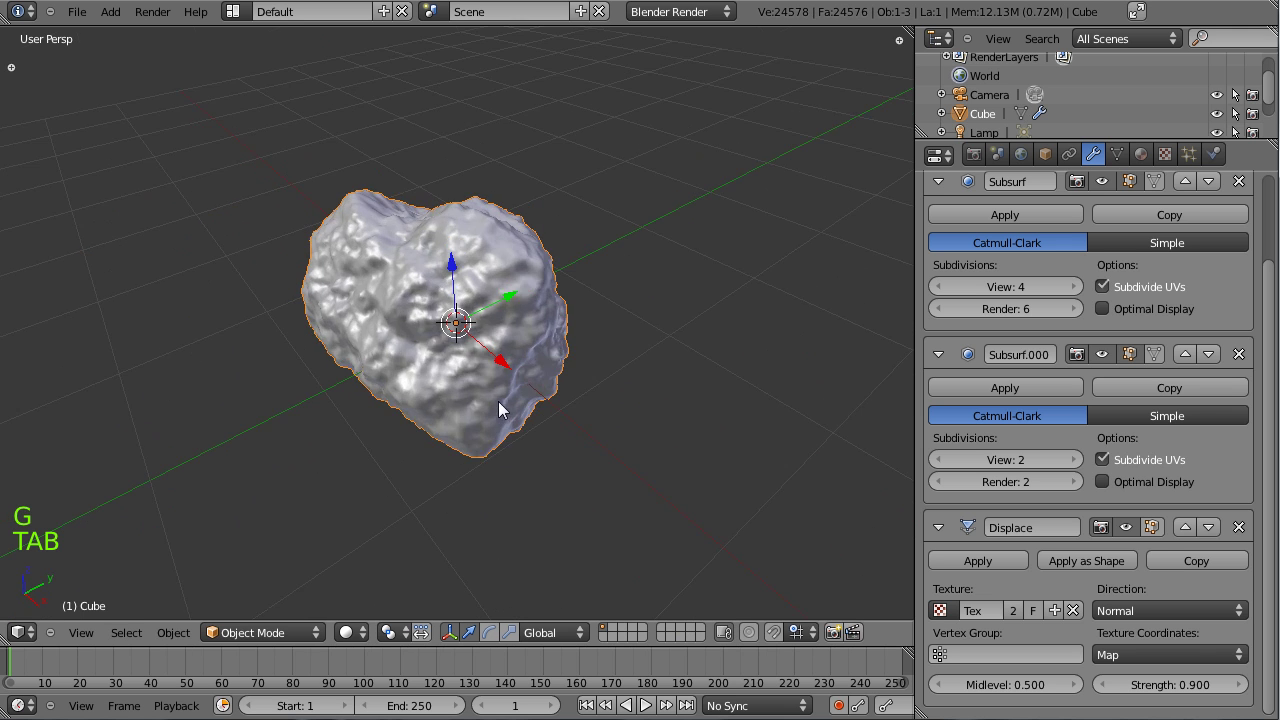
Step: Reposition two more corner vertices of the cube's cage in Edit Mode to make the asteroid more irregular, and return to Object Mode
{"action": "key", "text": "Tab"}
{"action": "right_click", "coordinate": [564, 76]}
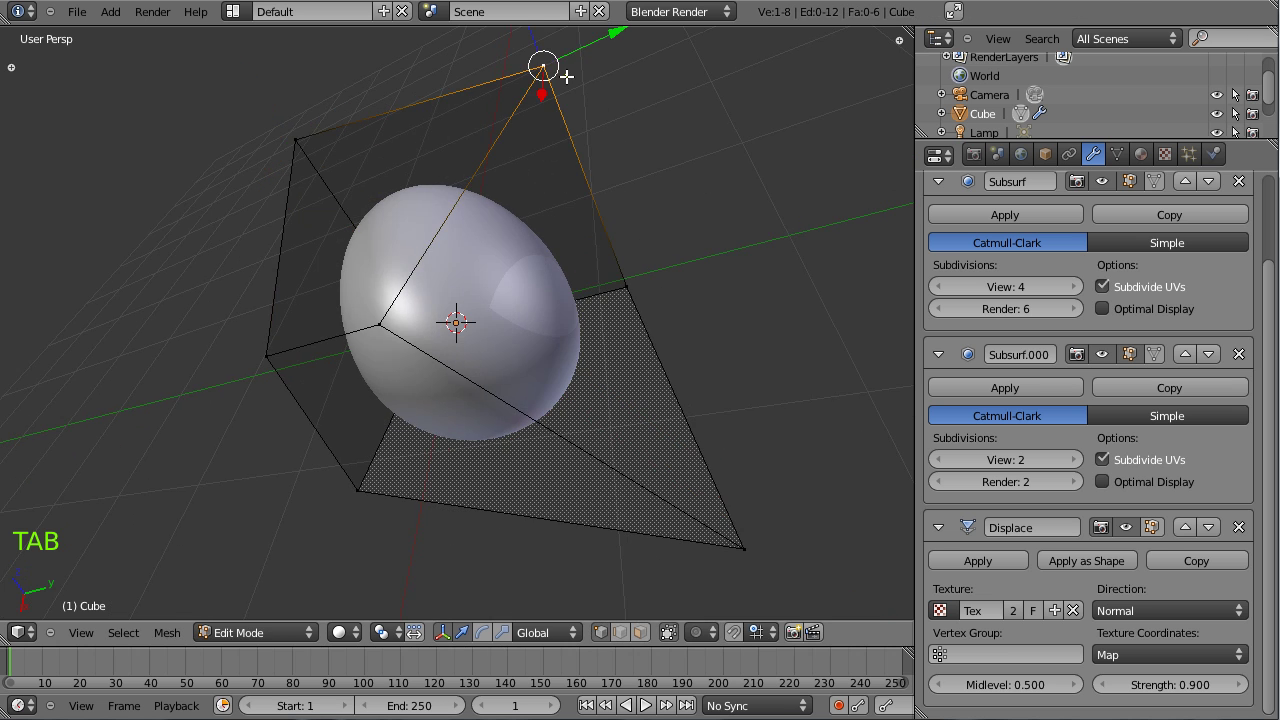
{"action": "scroll", "coordinate": [568, 120], "scroll_direction": "down", "scroll_amount": 2}
{"action": "key", "text": "g"}
{"action": "left_click", "coordinate": [591, 214]}
{"action": "right_click", "coordinate": [606, 285]}
{"action": "key", "text": "g"}
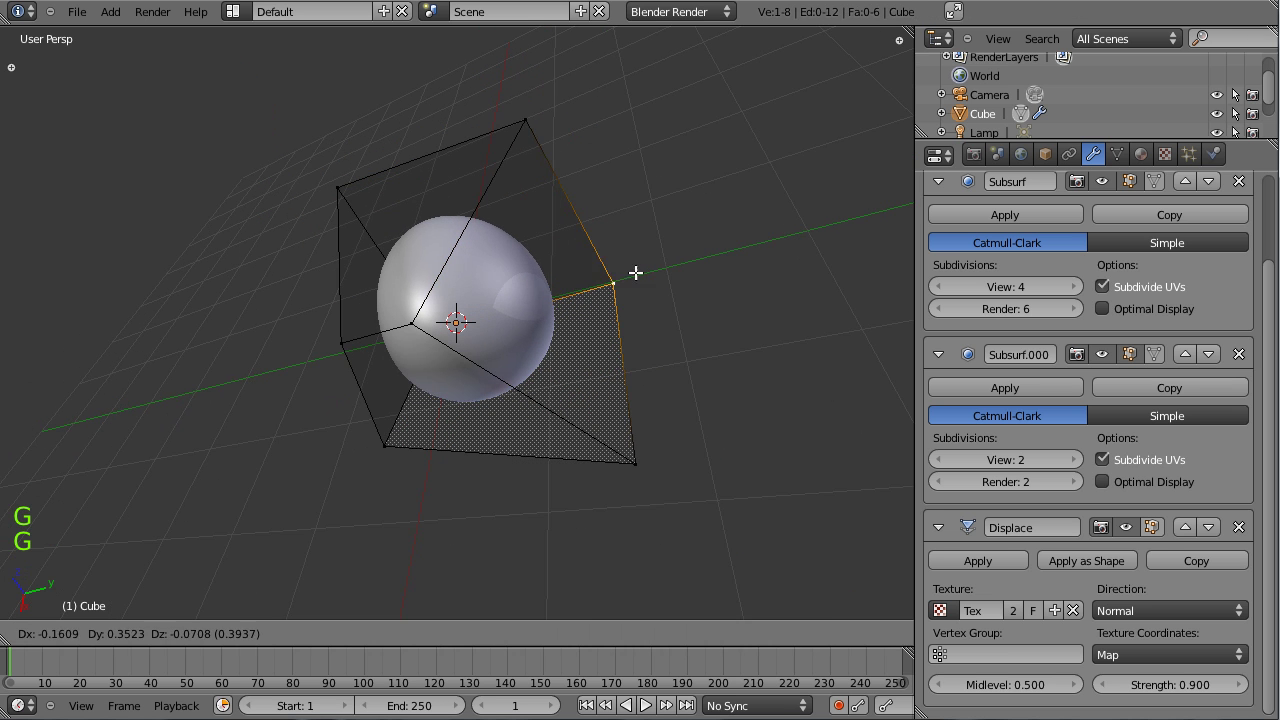
{"action": "left_click", "coordinate": [643, 279]}
{"action": "key", "text": "Tab"}
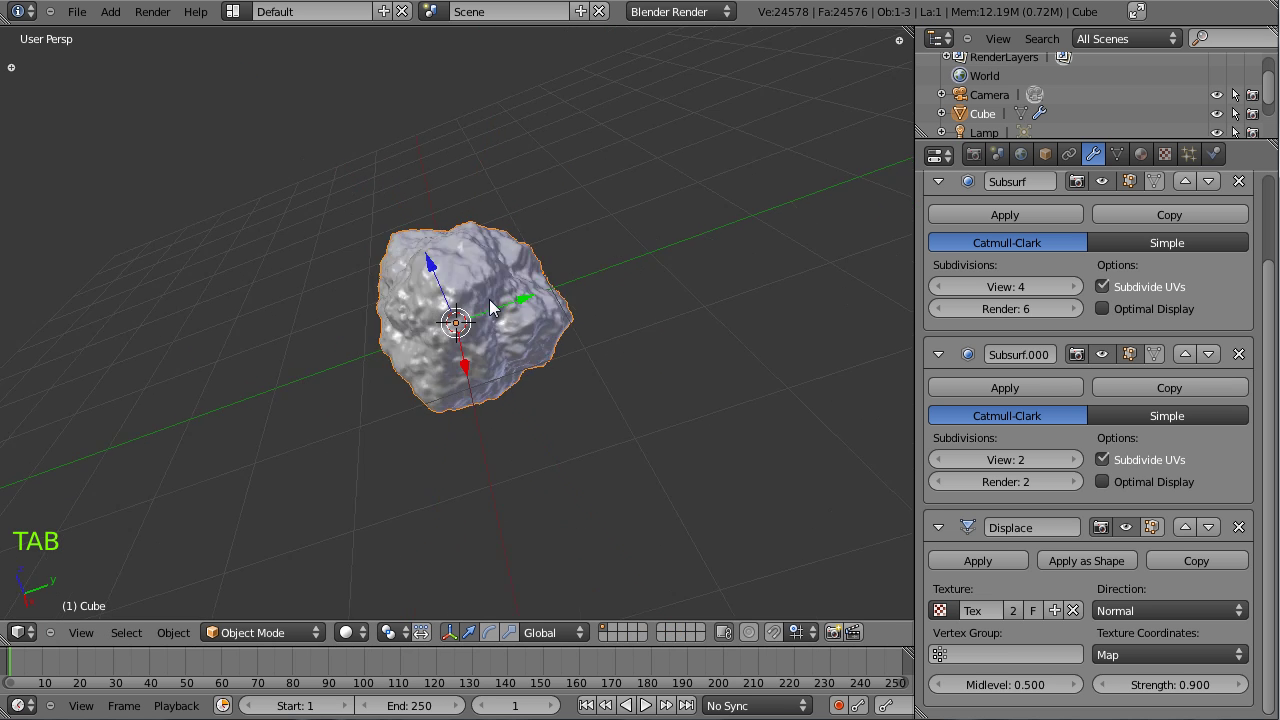
Step: Inspect the asteroid's shape against its editing cage from several angles and hide the 3D transform manipulator
{"action": "middle_click_drag", "start_coordinate": [434, 451], "coordinate": [543, 223]}
{"action": "key", "text": "Tab"}
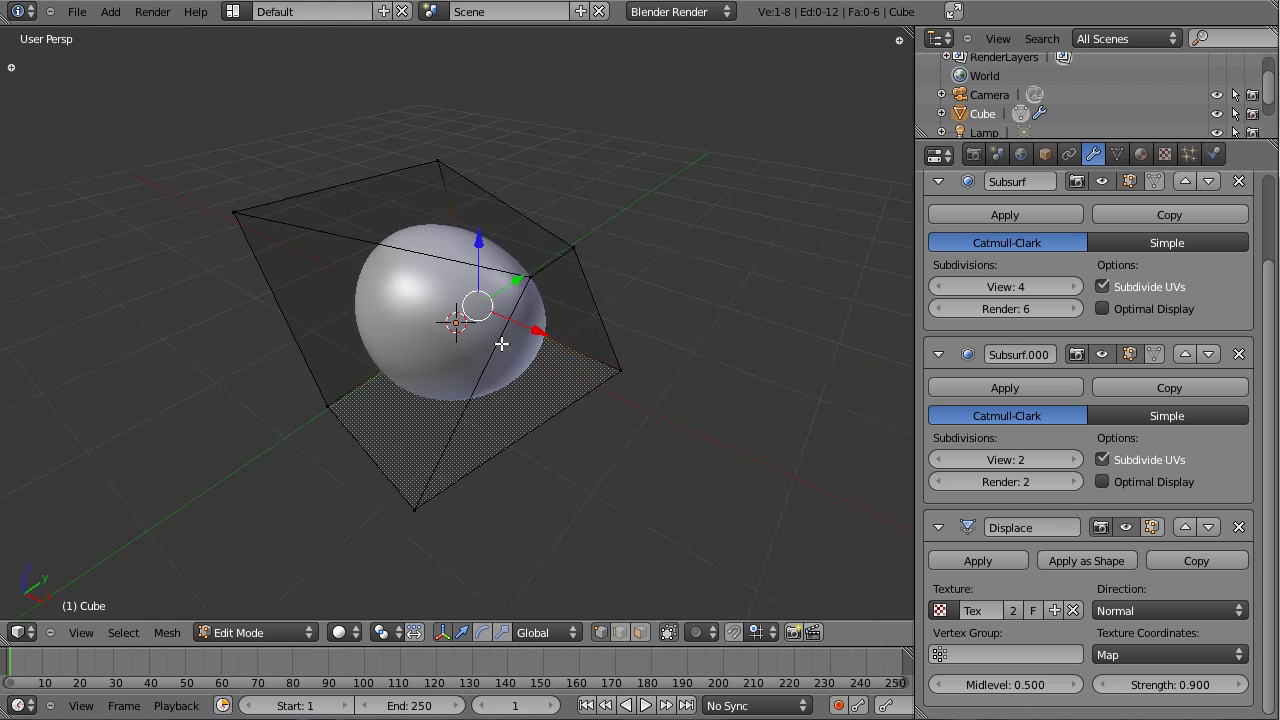
{"action": "key", "text": "Tab"}
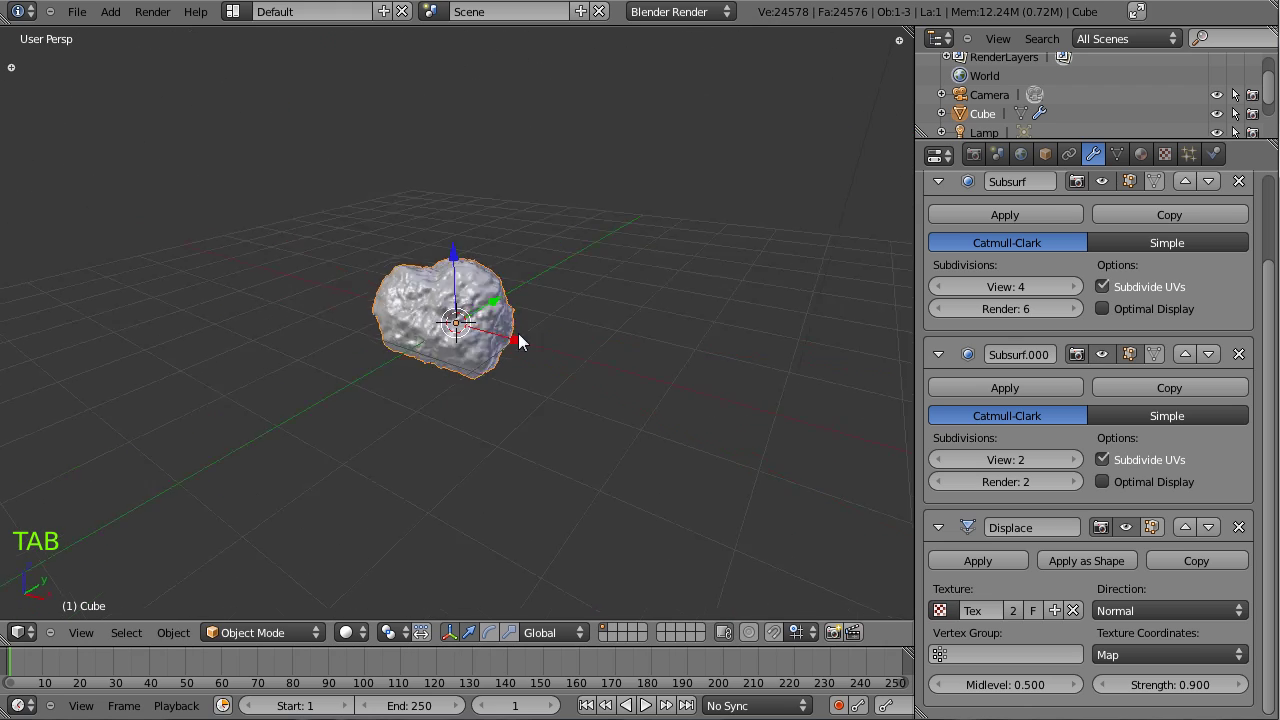
{"action": "scroll", "coordinate": [510, 360], "scroll_direction": "up", "scroll_amount": 4}
{"action": "scroll", "coordinate": [428, 383], "scroll_direction": "up", "scroll_amount": 2}
{"action": "middle_click_drag", "start_coordinate": [451, 375], "coordinate": [436, 289]}
{"action": "key", "text": "ctrl+space"}
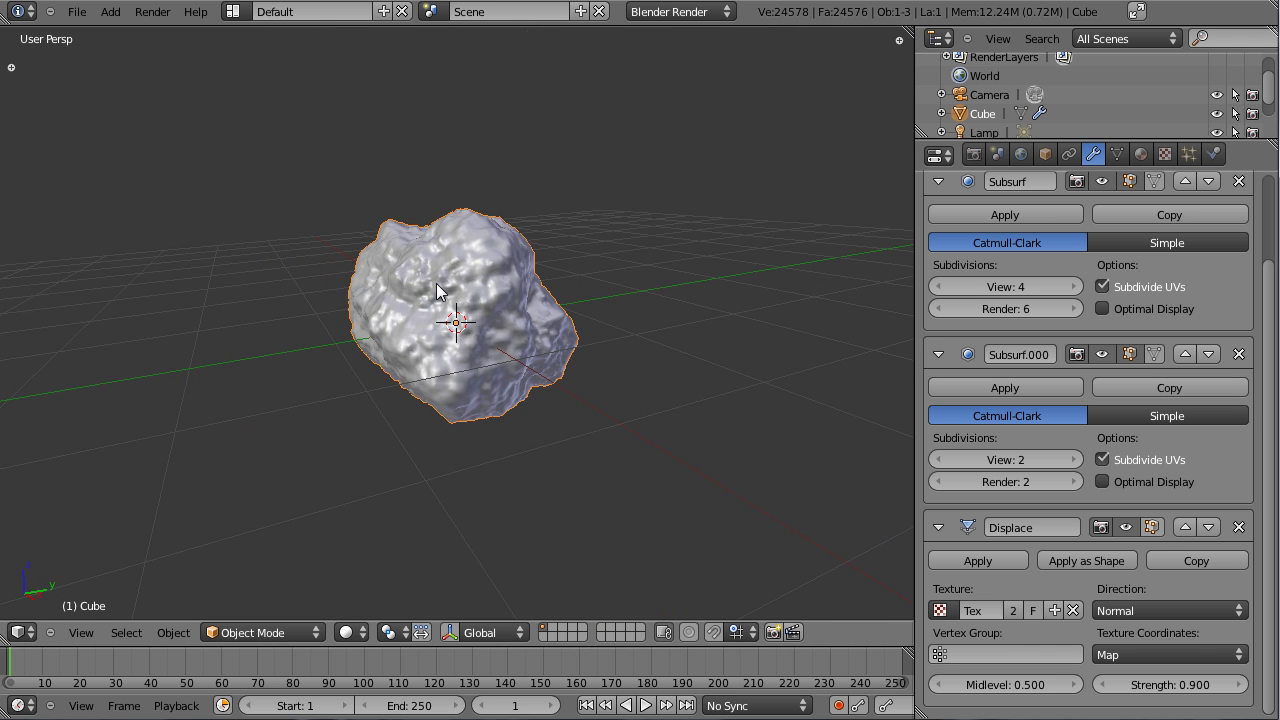
Step: Add a new texture in the material's second texture slot and set its type to Image or Movie
{"action": "left_click", "coordinate": [1140, 154]}
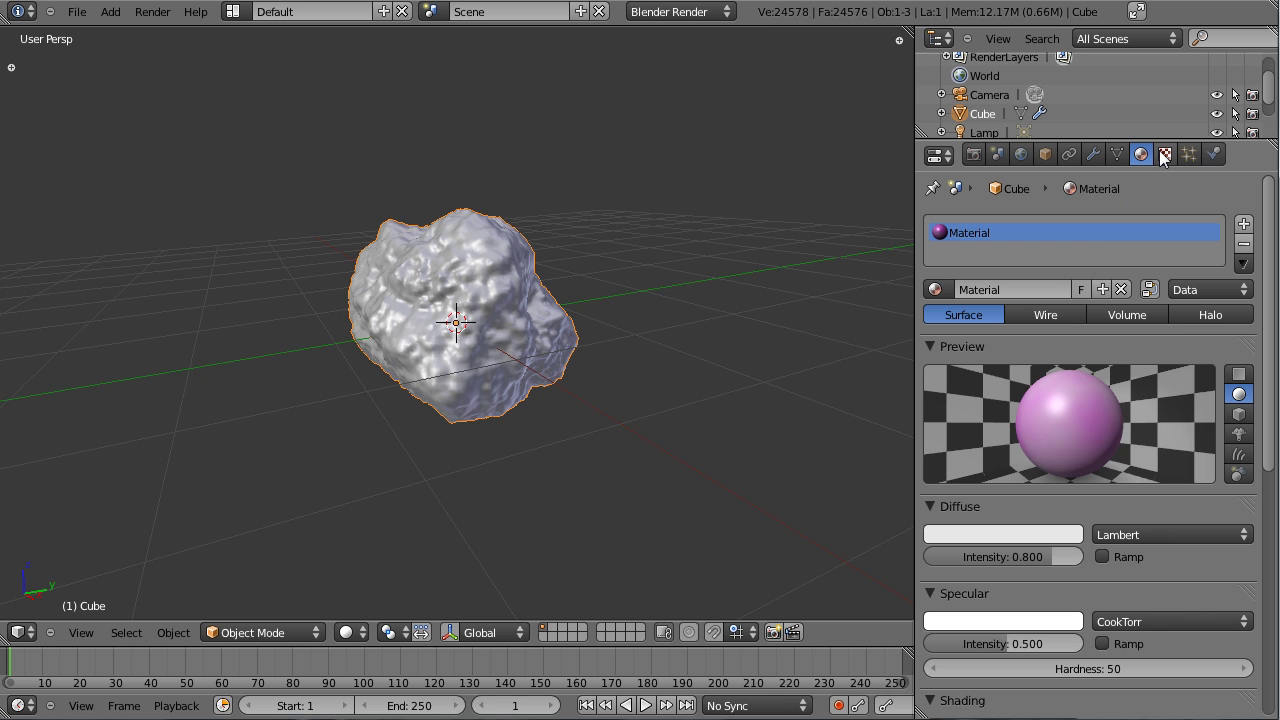
{"action": "left_click", "coordinate": [1163, 155]}
{"action": "scroll", "coordinate": [1048, 326], "scroll_direction": "up", "scroll_amount": 12}
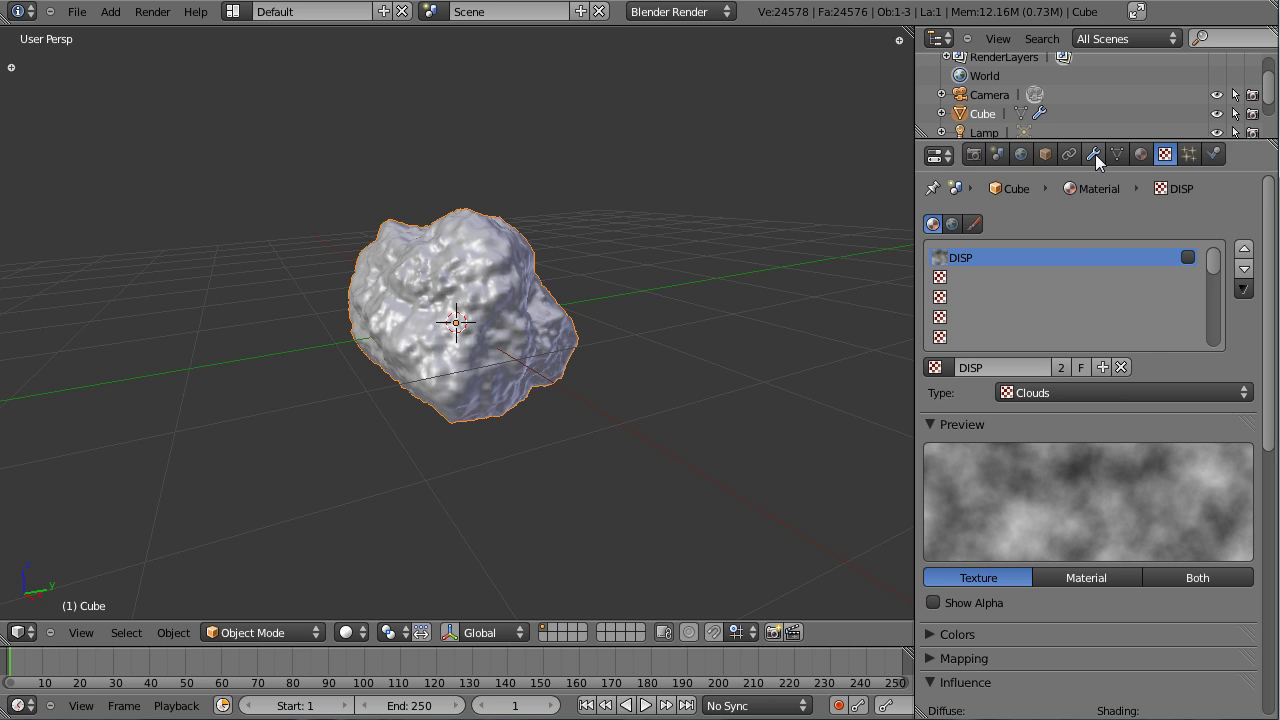
{"action": "left_click", "coordinate": [1140, 154]}
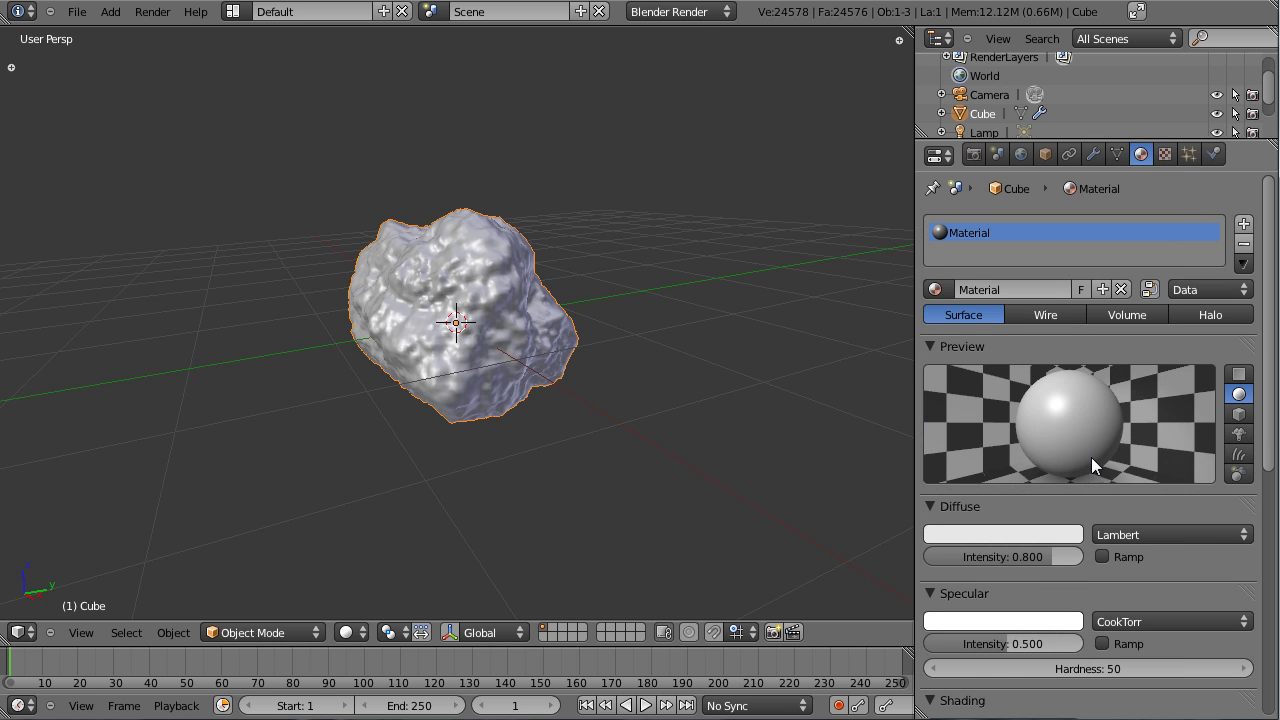
{"action": "left_click", "coordinate": [1165, 156]}
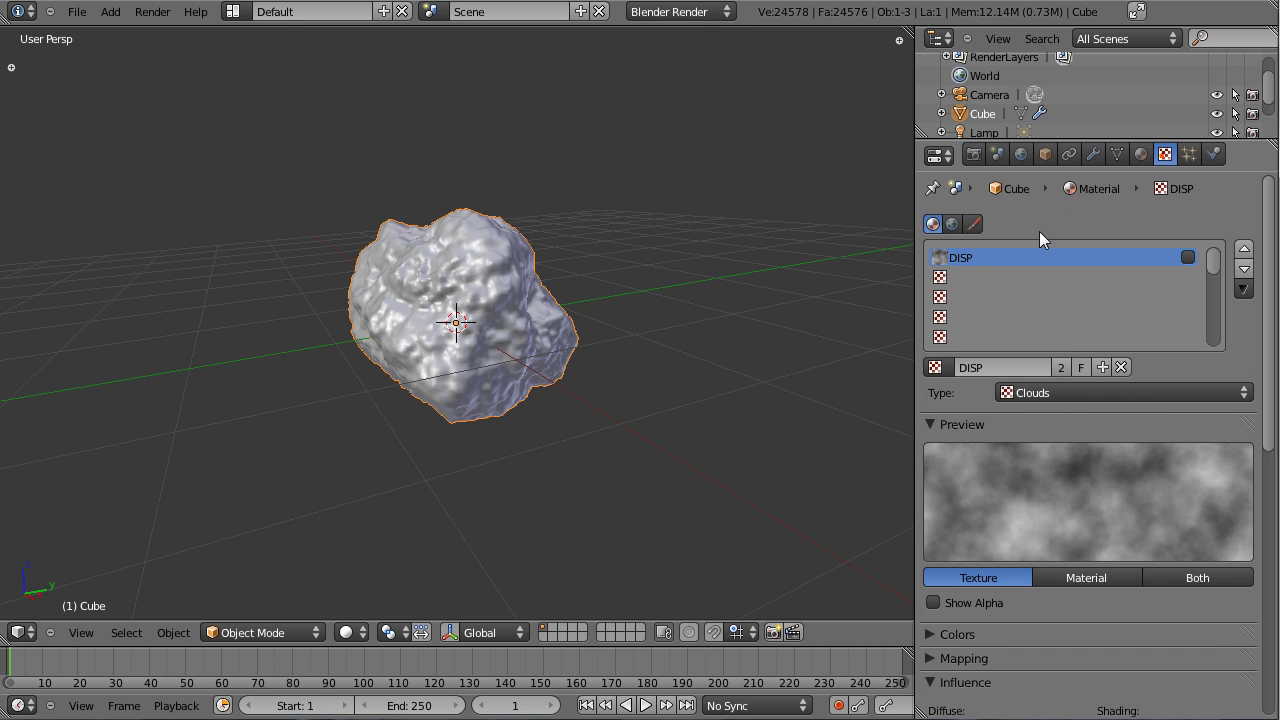
{"action": "left_click", "coordinate": [976, 277]}
{"action": "left_click", "coordinate": [997, 370]}
{"action": "left_click", "coordinate": [1053, 391]}
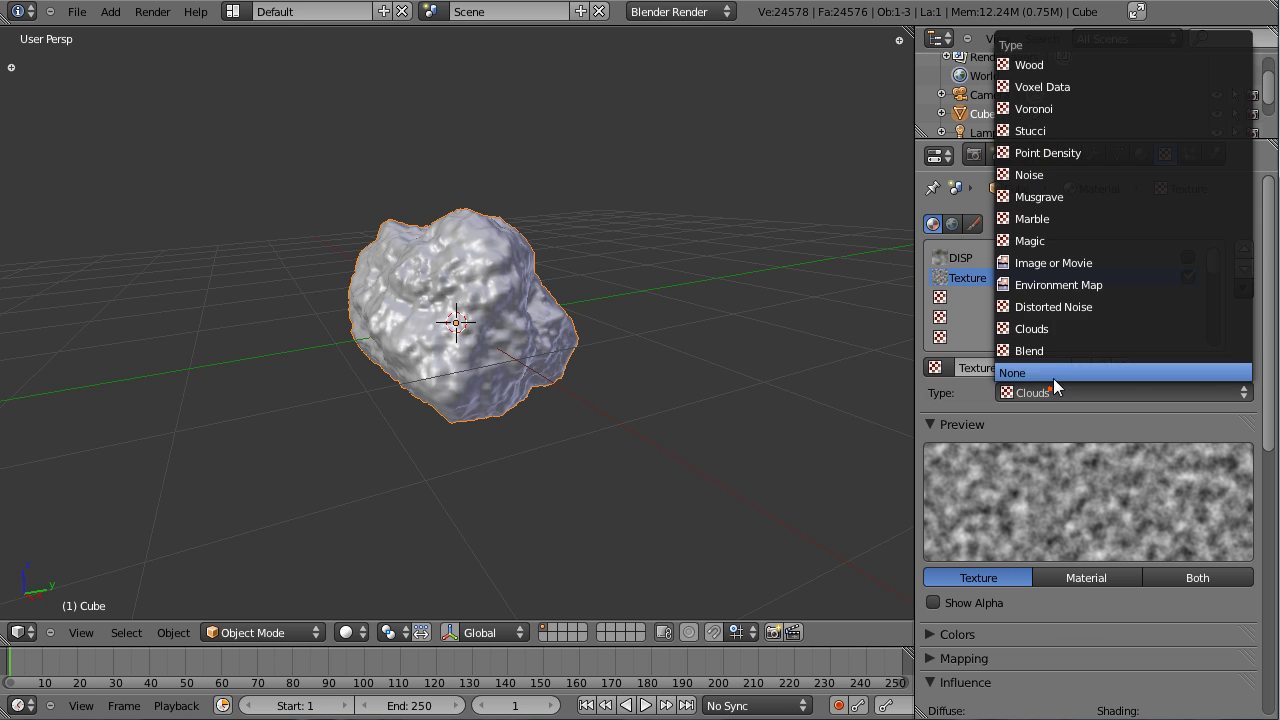
{"action": "left_click", "coordinate": [1079, 263]}
Step: Load RockRed0038_2_M.jpg from the Downloads folder as the texture's image, sorting the files by date to find it
{"action": "left_click", "coordinate": [1160, 688]}
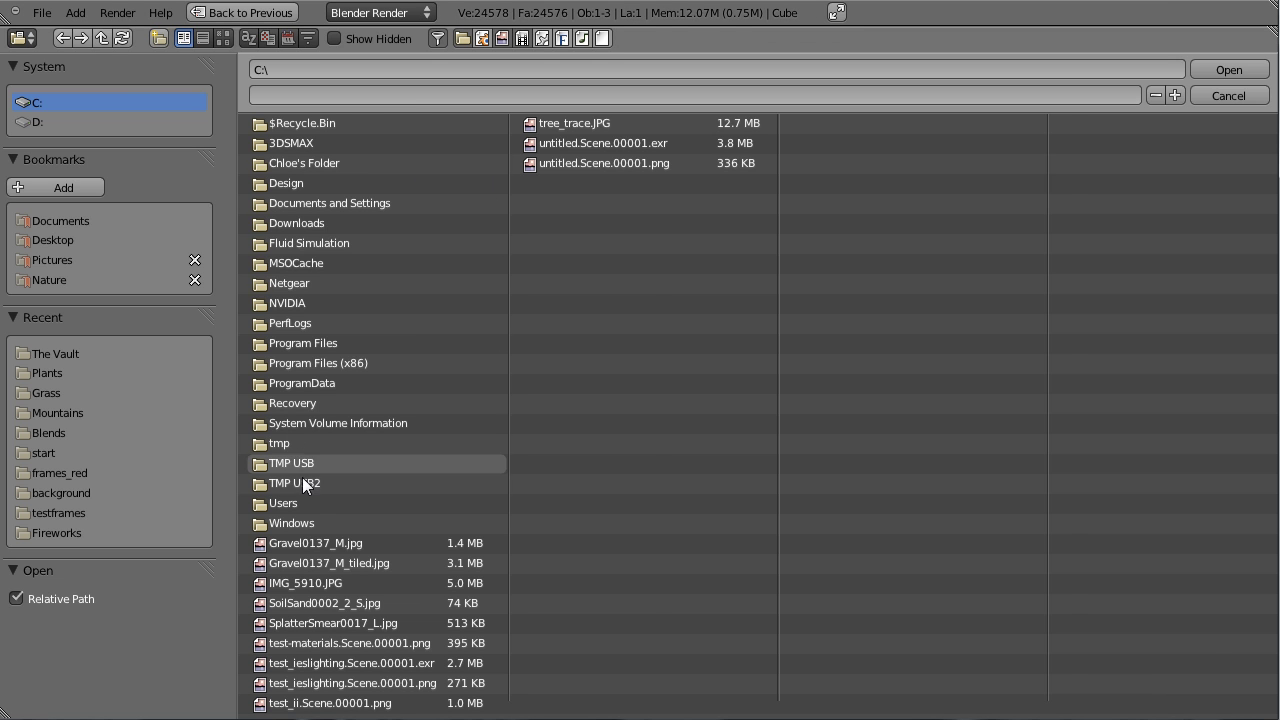
{"action": "left_click", "coordinate": [300, 503]}
{"action": "left_click", "coordinate": [305, 149]}
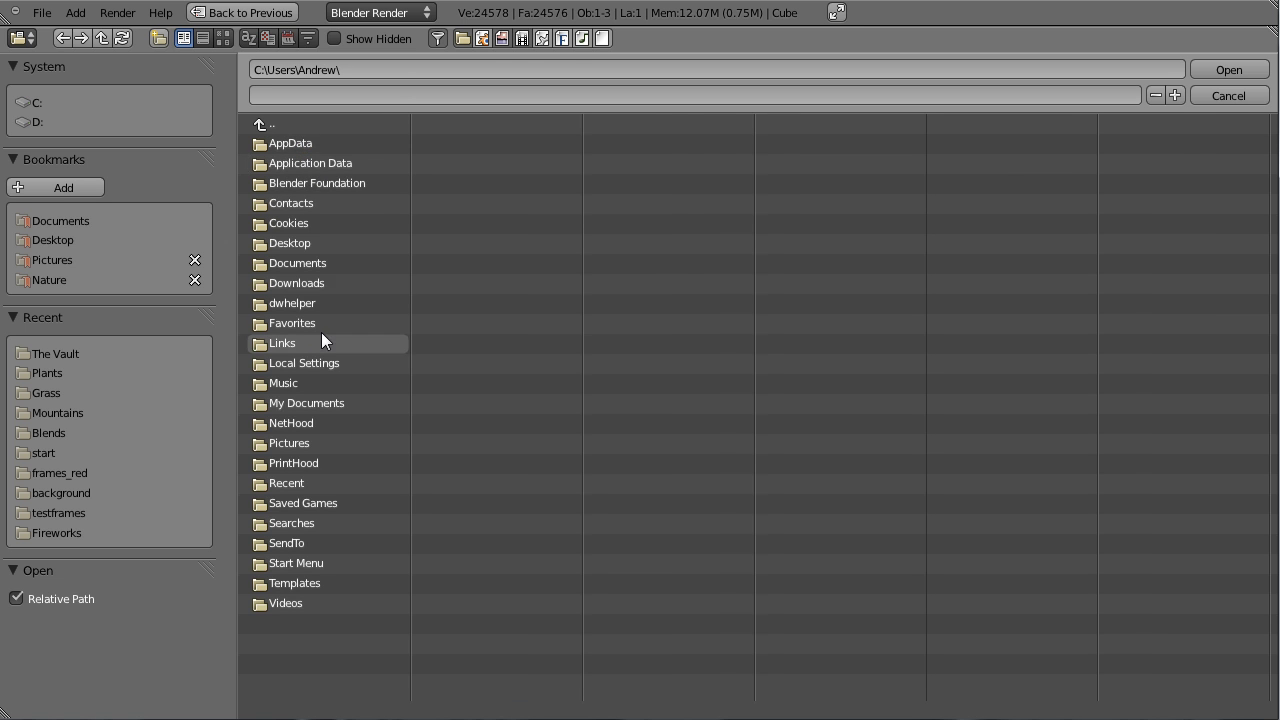
{"action": "left_click", "coordinate": [313, 283]}
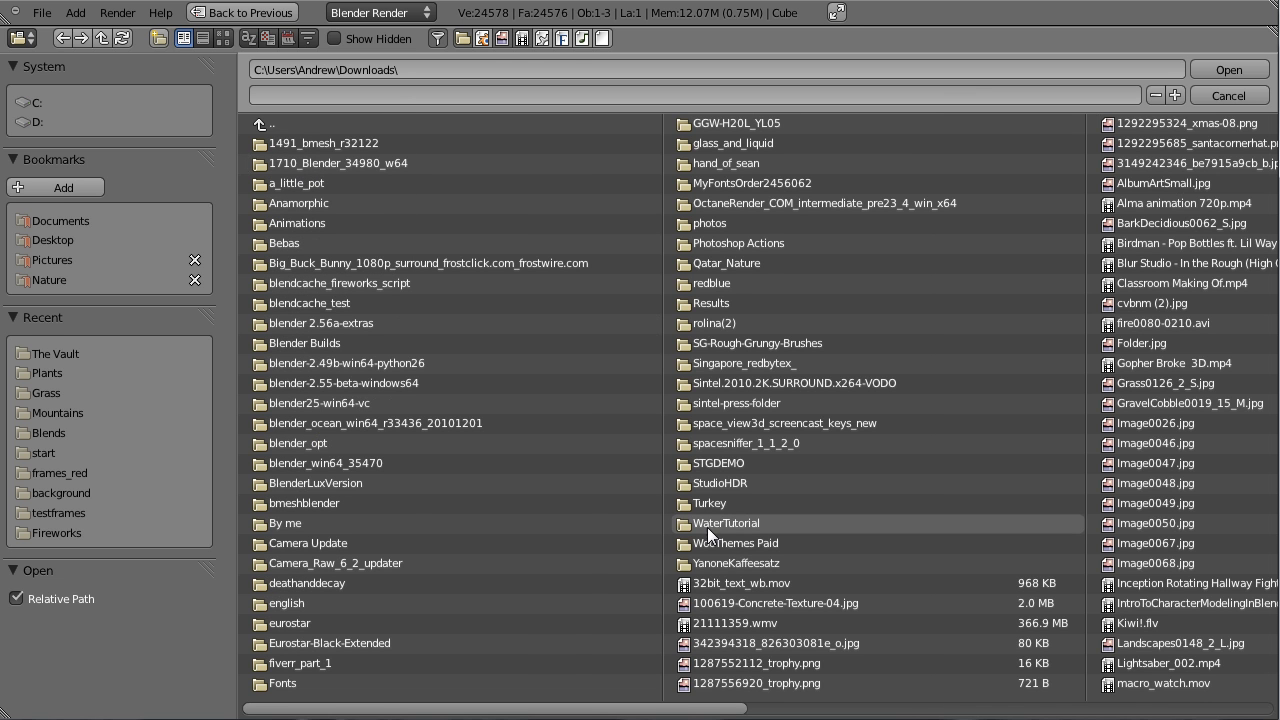
{"action": "left_click", "coordinate": [288, 38]}
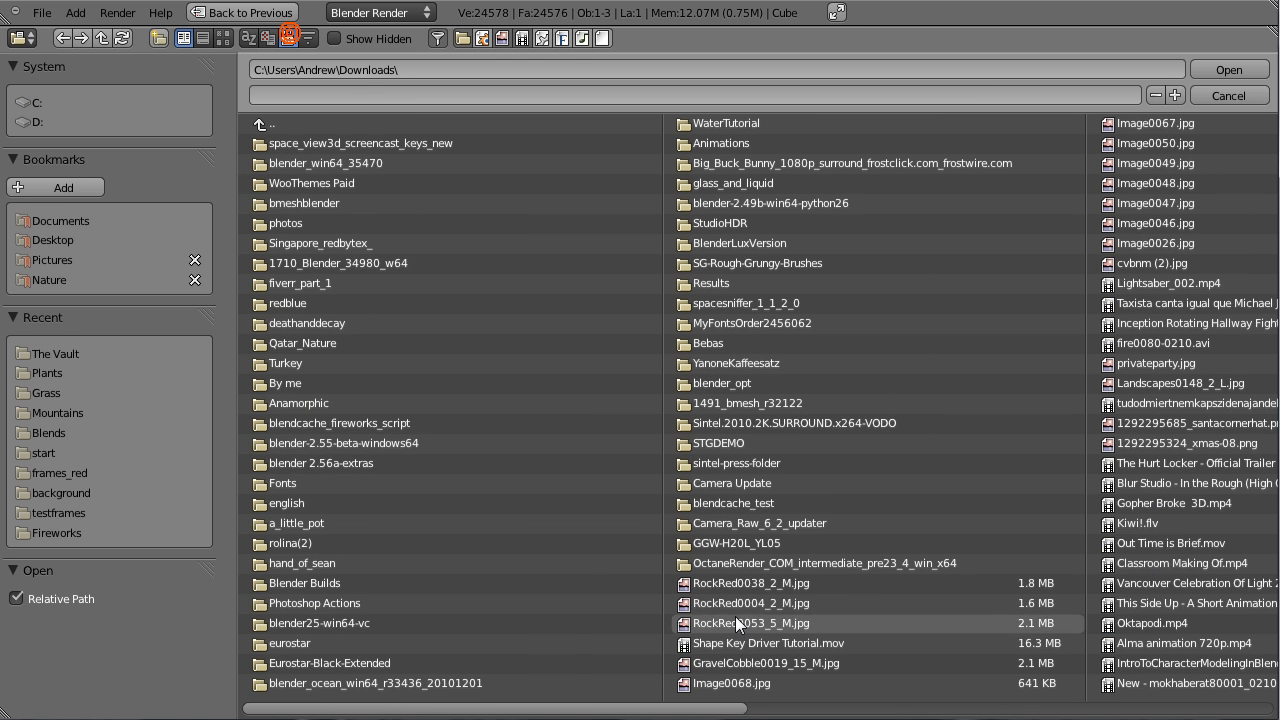
{"action": "left_click", "coordinate": [707, 585]}
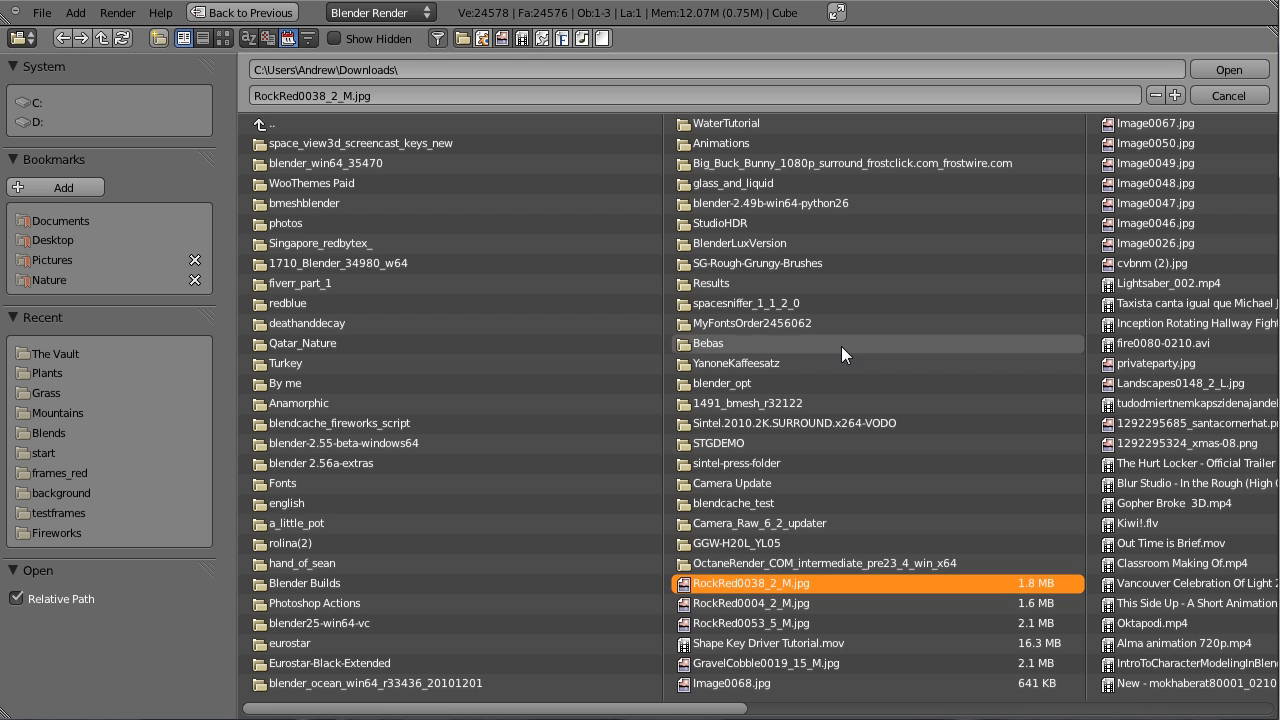
{"action": "left_click", "coordinate": [1218, 67]}
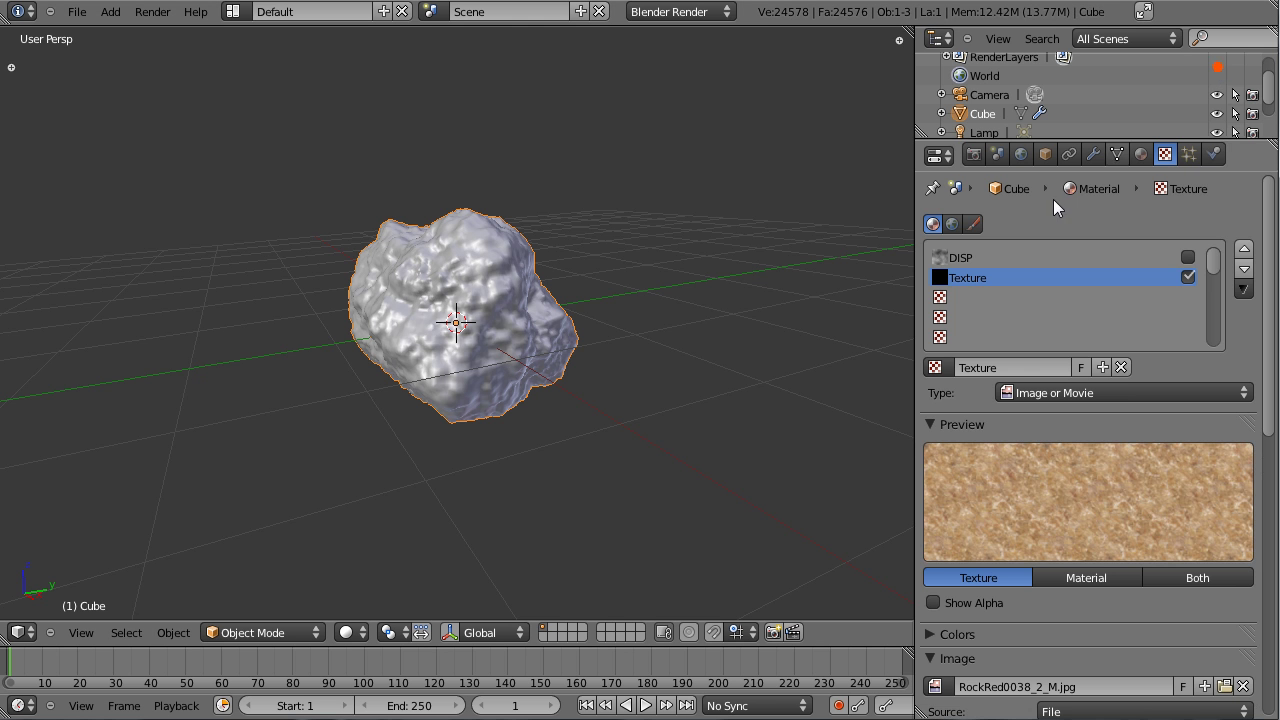
Step: Set the rock texture's mapping projection to Cube
{"action": "scroll", "coordinate": [1133, 575], "scroll_direction": "down", "scroll_amount": 8}
{"action": "scroll", "coordinate": [1037, 263], "scroll_direction": "up", "scroll_amount": 4}
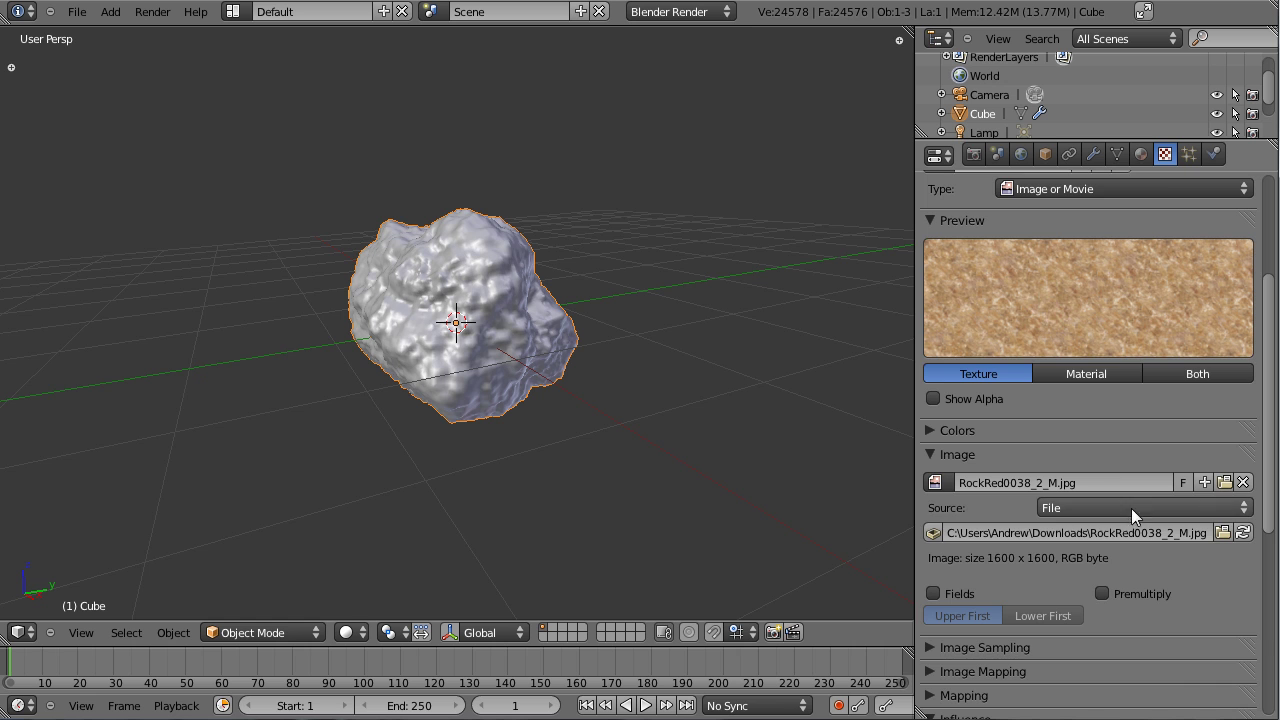
{"action": "scroll", "coordinate": [1131, 508], "scroll_direction": "down", "scroll_amount": 6}
{"action": "scroll", "coordinate": [1067, 460], "scroll_direction": "down", "scroll_amount": 3}
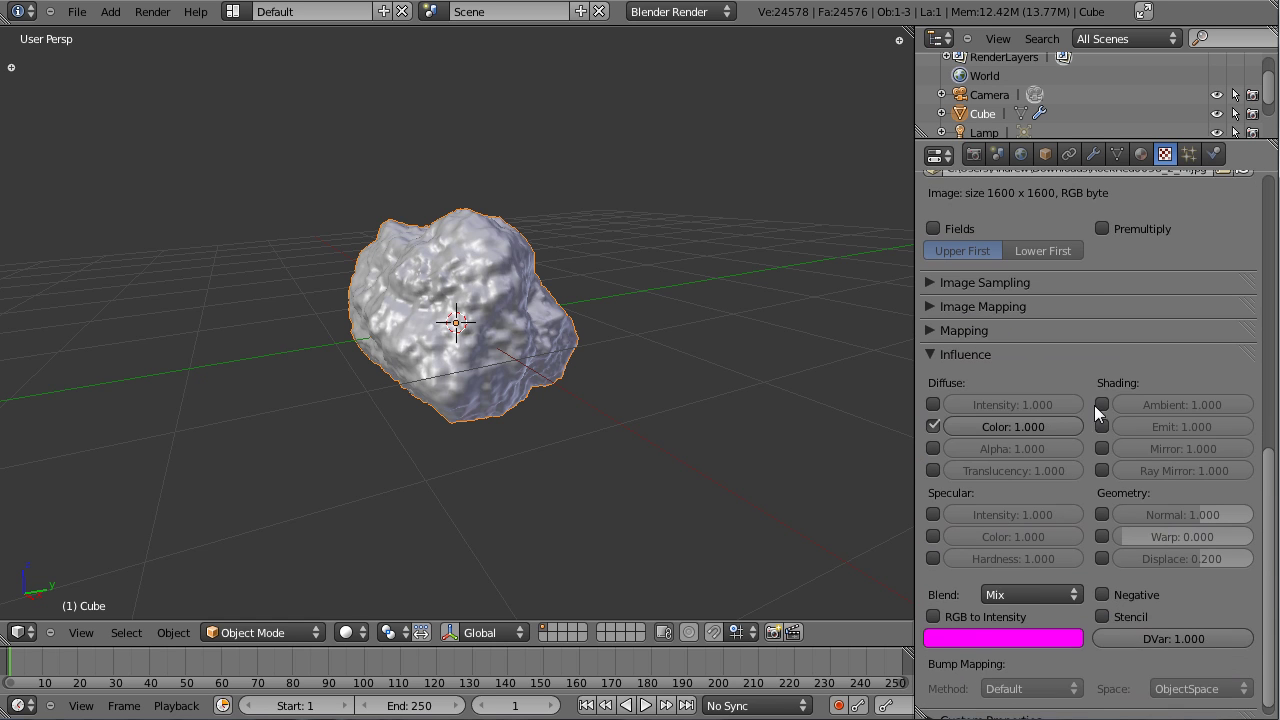
{"action": "left_click", "coordinate": [933, 329]}
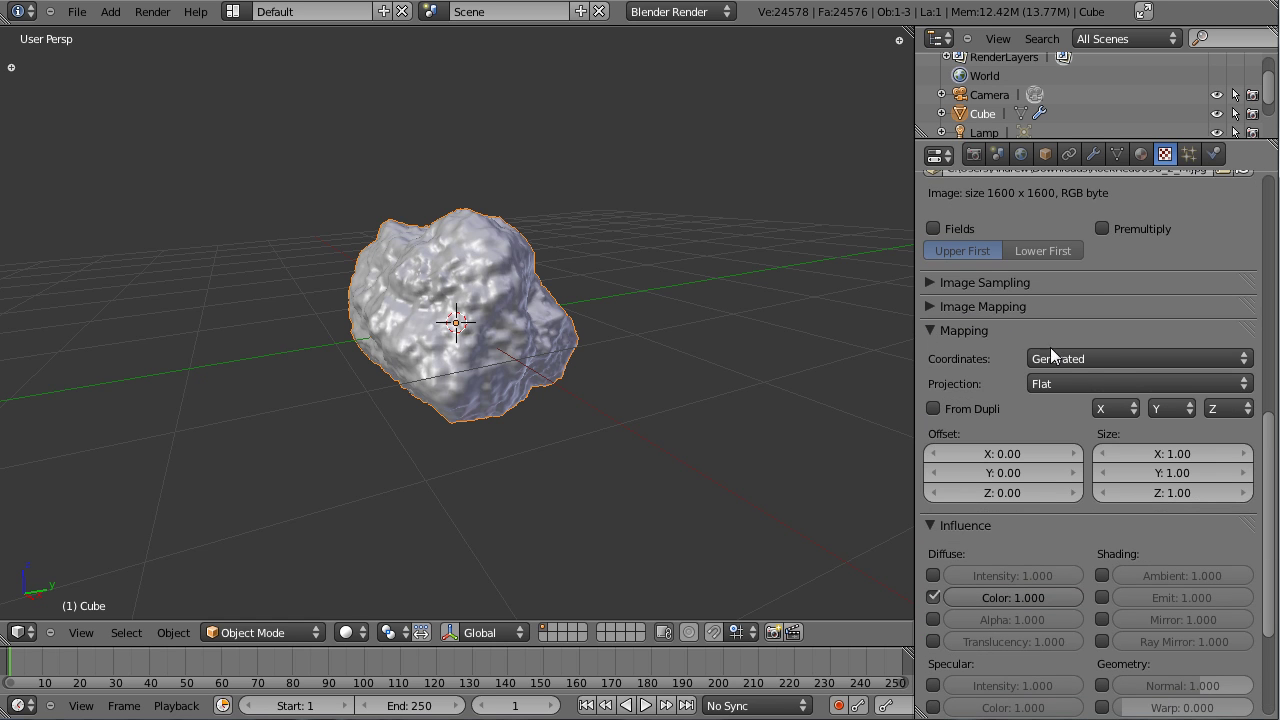
{"action": "left_click", "coordinate": [1057, 382]}
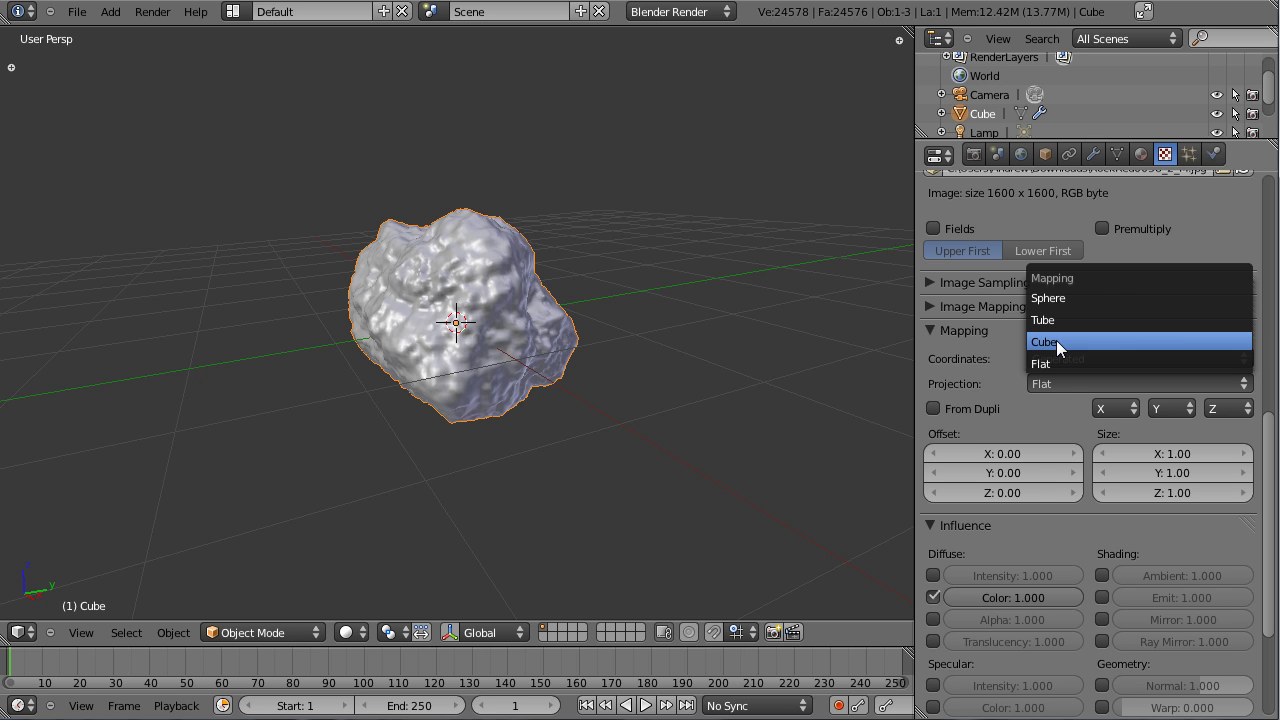
{"action": "left_click", "coordinate": [1056, 340]}
{"action": "middle_click_drag", "start_coordinate": [566, 346], "coordinate": [541, 405]}
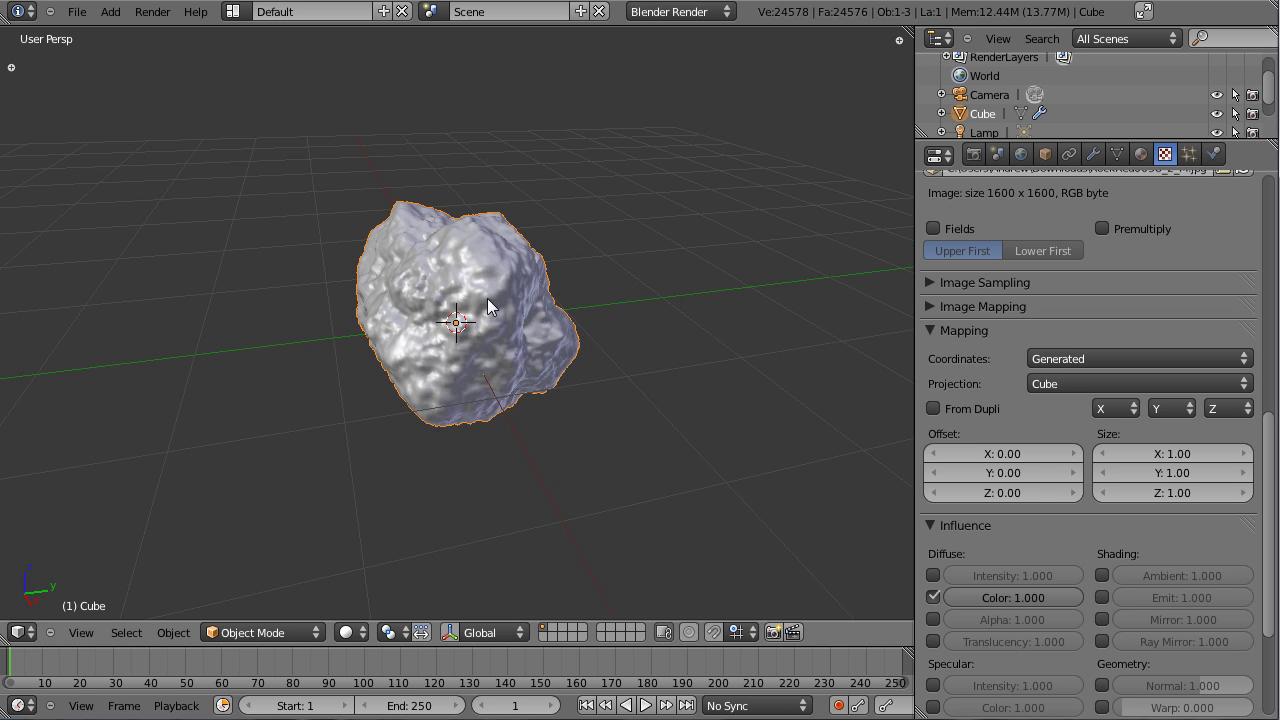
{"action": "middle_click_drag", "start_coordinate": [458, 291], "coordinate": [520, 409]}
{"action": "key", "text": "Tab"}
{"action": "key", "text": "Tab"}
{"action": "middle_click_drag", "start_coordinate": [474, 370], "coordinate": [689, 403]}
Step: Set the rock texture's image mapping repeat to 4 in both X and Y
{"action": "scroll", "coordinate": [1065, 496], "scroll_direction": "down", "scroll_amount": 5}
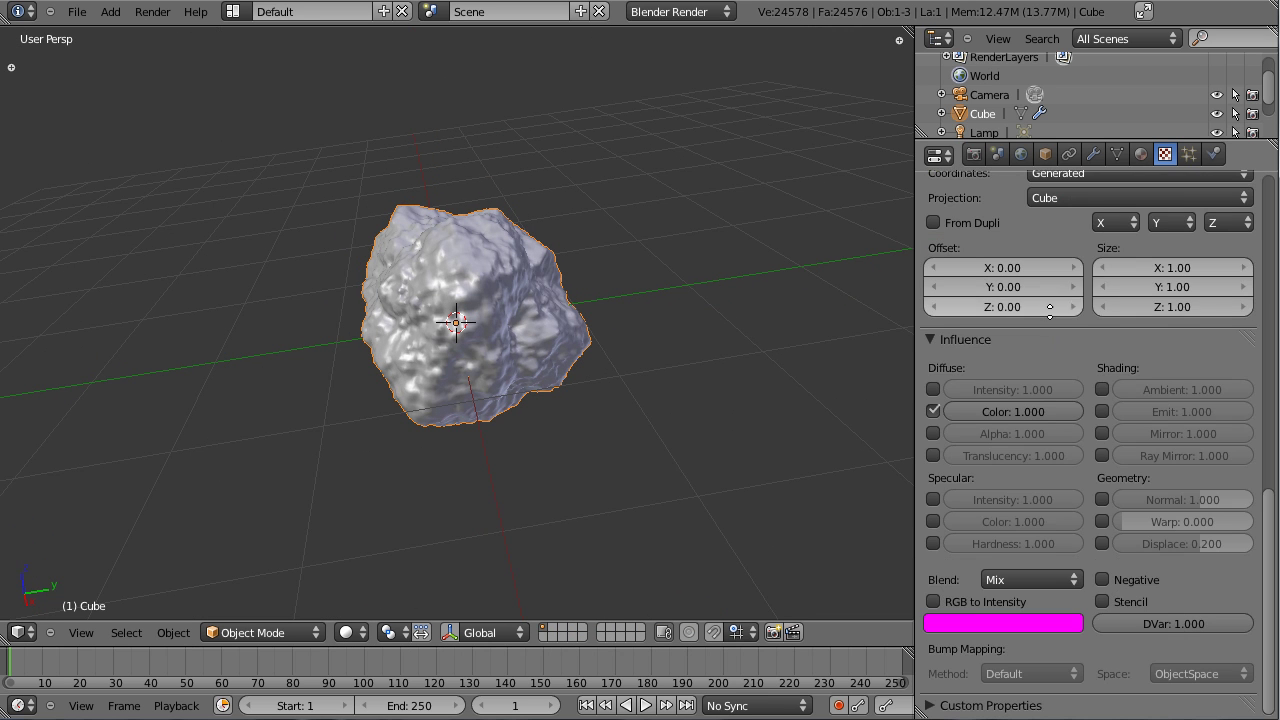
{"action": "scroll", "coordinate": [1050, 320], "scroll_direction": "up", "scroll_amount": 6}
{"action": "left_click", "coordinate": [940, 374]}
{"action": "left_click", "coordinate": [931, 351]}
{"action": "left_click", "coordinate": [1070, 426]}
{"action": "left_click", "coordinate": [1070, 426]}
{"action": "left_click", "coordinate": [1070, 426]}
{"action": "left_click", "coordinate": [1070, 444]}
{"action": "left_click", "coordinate": [1070, 444]}
{"action": "left_click", "coordinate": [1070, 444]}
{"action": "middle_click_drag", "start_coordinate": [1050, 317], "coordinate": [1074, 528]}
Step: Scale the asteroid up to fill more of the camera view and render a test image
{"action": "scroll", "coordinate": [635, 411], "scroll_direction": "down", "scroll_amount": 7}
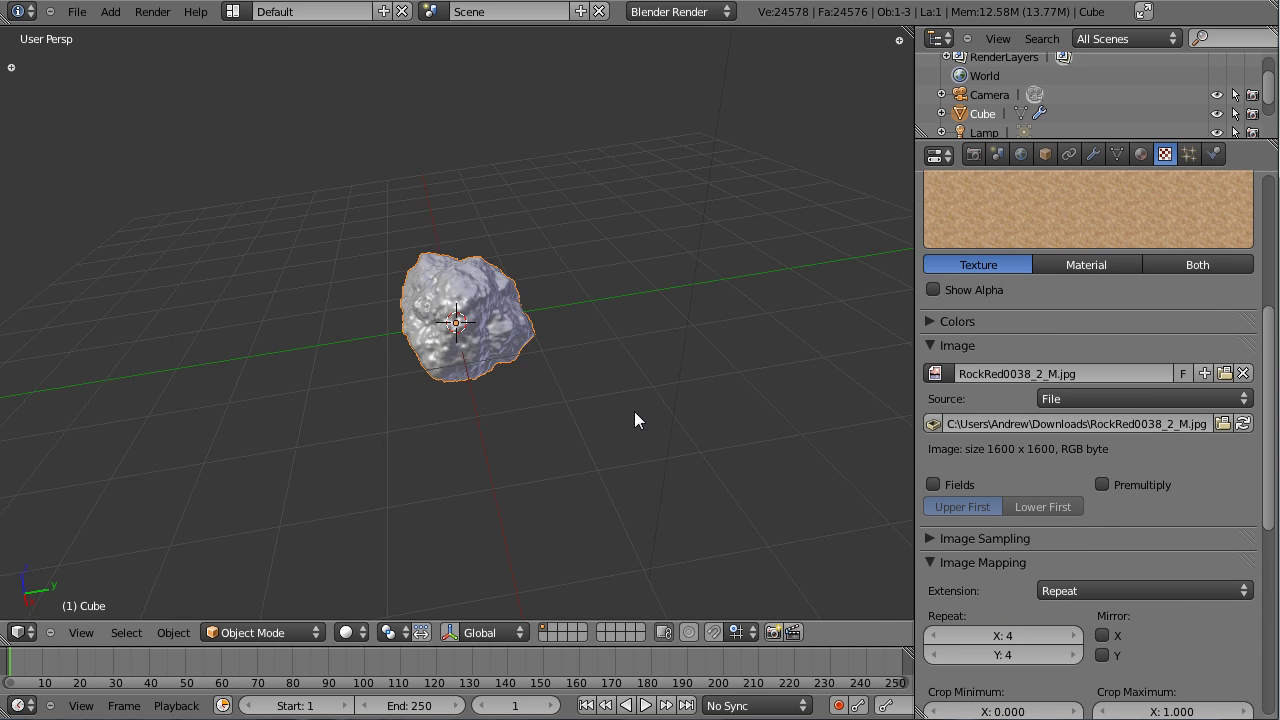
{"action": "middle_click_drag", "start_coordinate": [470, 313], "coordinate": [489, 361]}
{"action": "key", "text": "KP_0"}
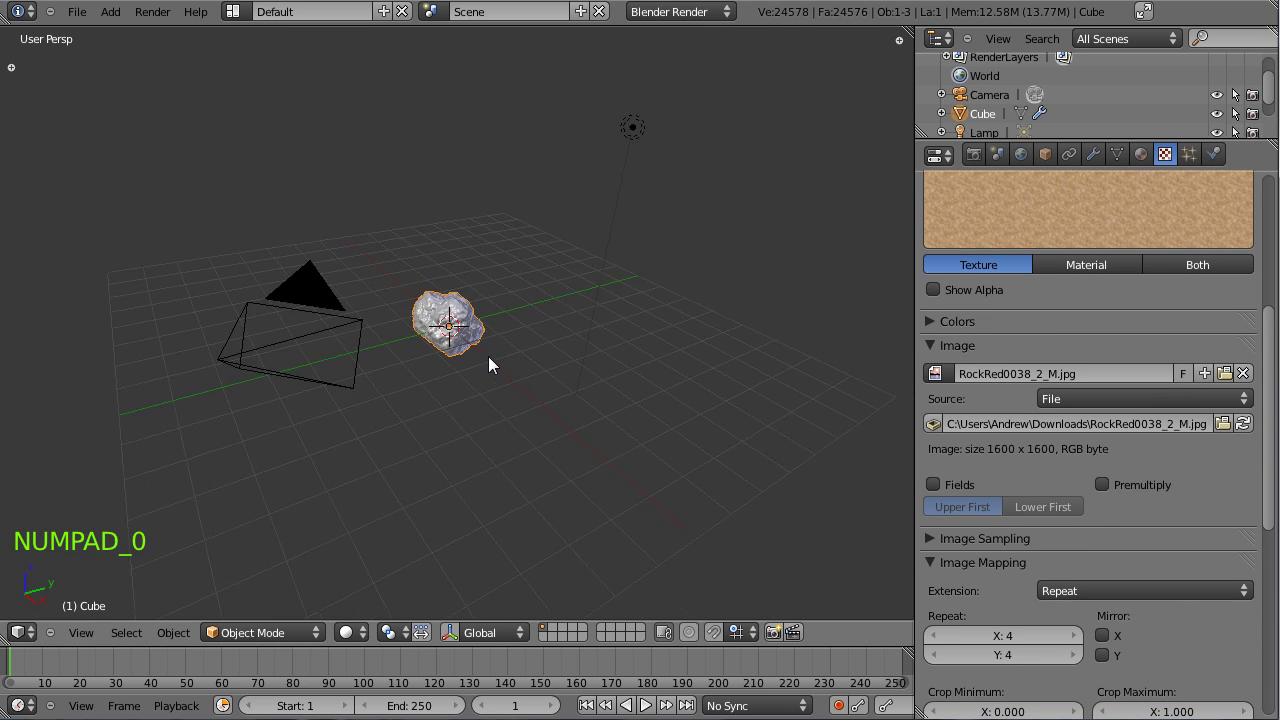
{"action": "key", "text": "s"}
{"action": "left_click", "coordinate": [797, 401]}
{"action": "key", "text": "s"}
{"action": "left_click", "coordinate": [723, 390]}
{"action": "key", "text": "F12"}
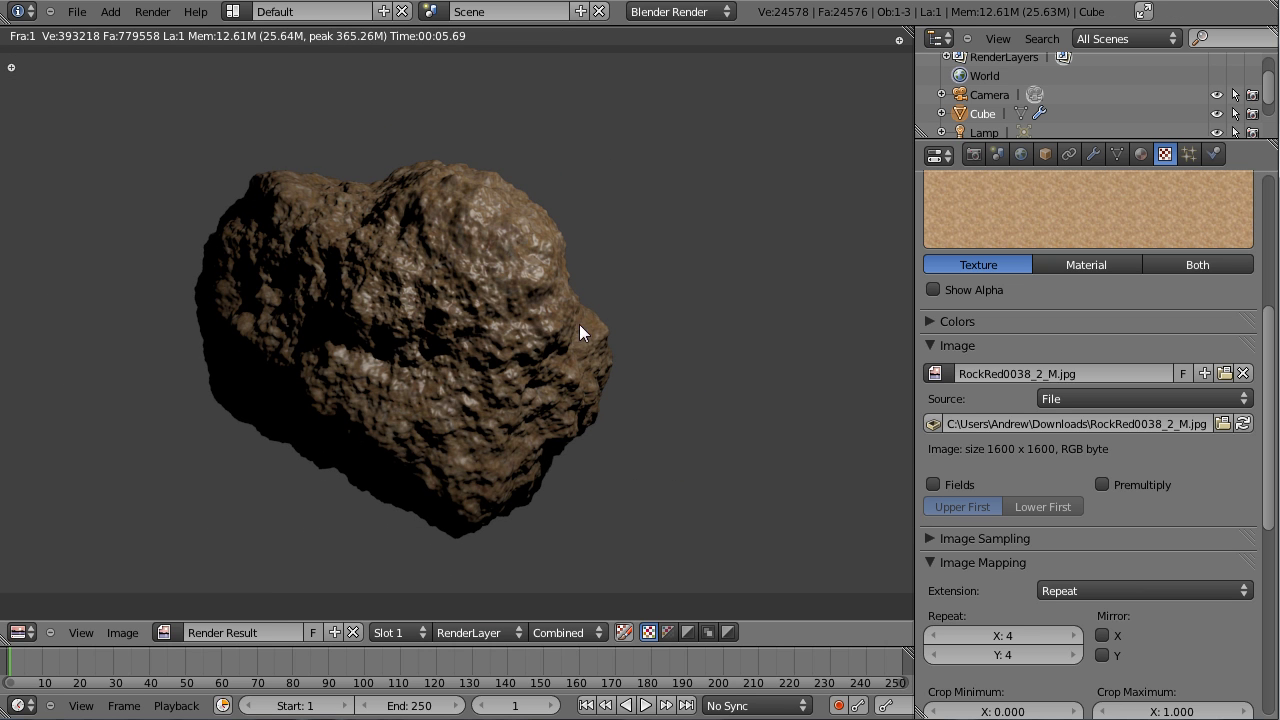
{"action": "key", "text": "Escape"}
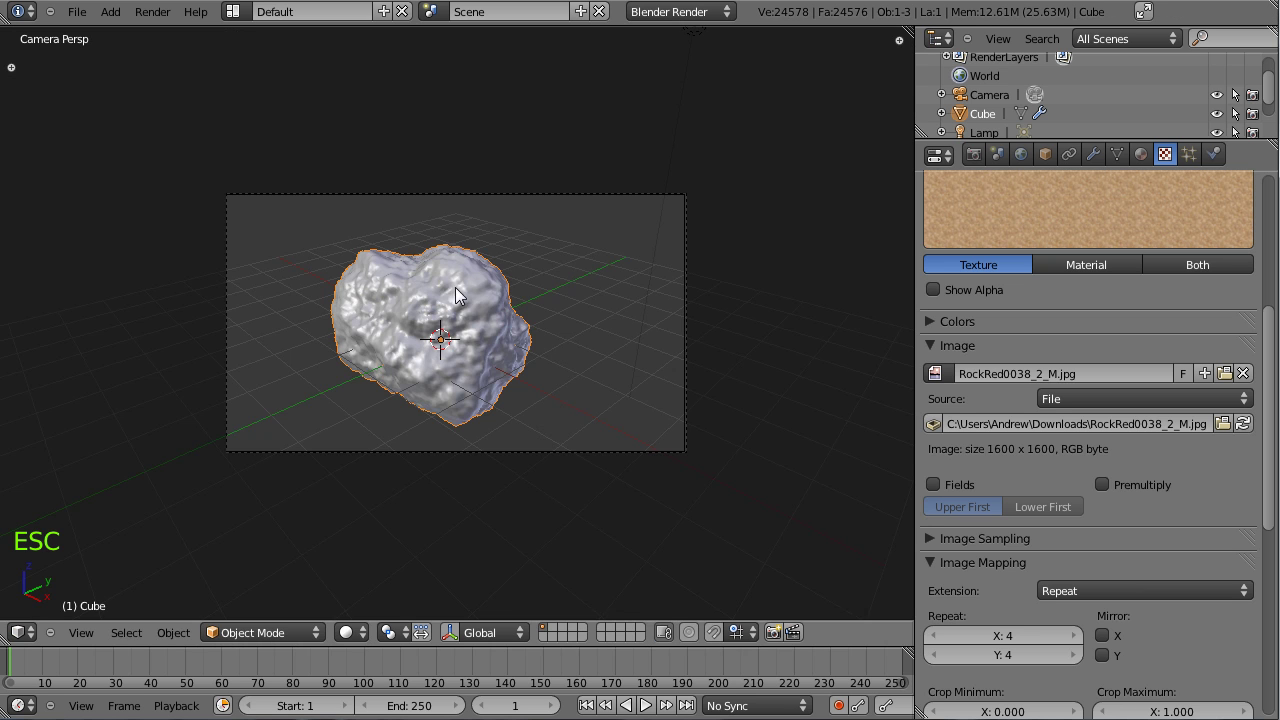
Step: Set the asteroid material's specular intensity to 0
{"action": "left_click", "coordinate": [1141, 155]}
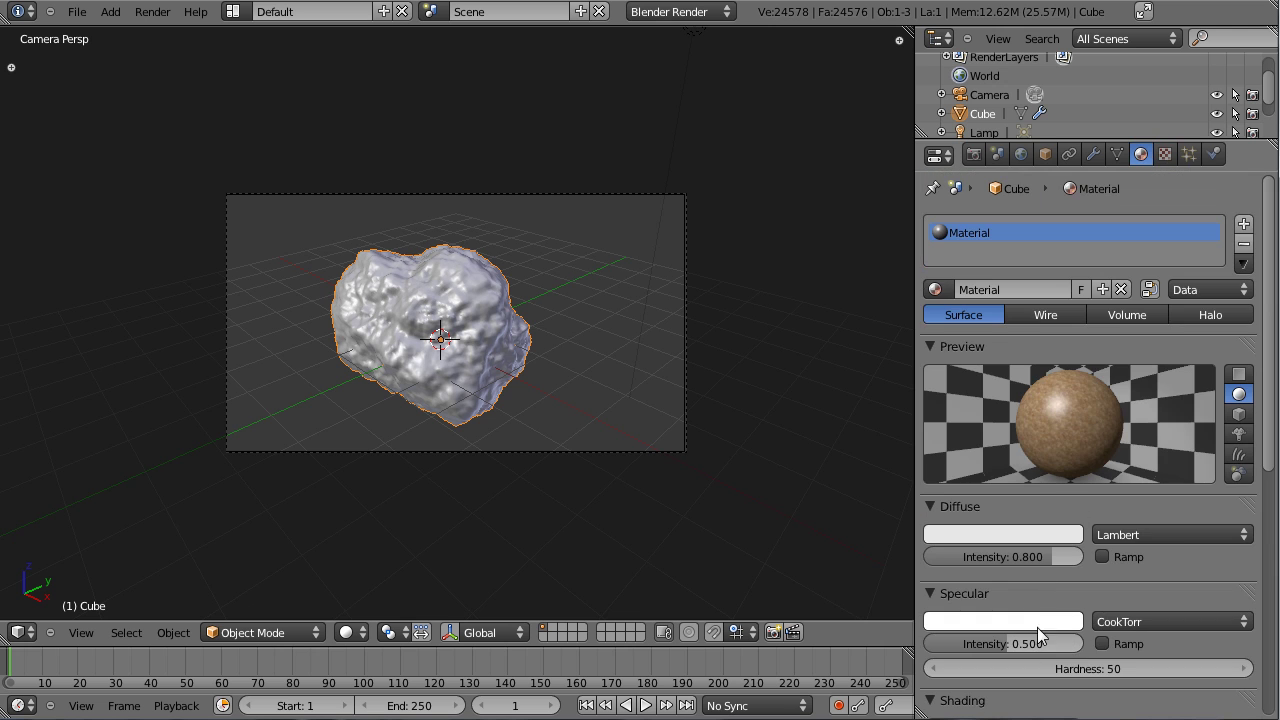
{"action": "scroll", "coordinate": [1074, 420], "scroll_direction": "down", "scroll_amount": 4}
{"action": "scroll", "coordinate": [1074, 419], "scroll_direction": "down", "scroll_amount": 7}
{"action": "scroll", "coordinate": [1074, 419], "scroll_direction": "up", "scroll_amount": 10}
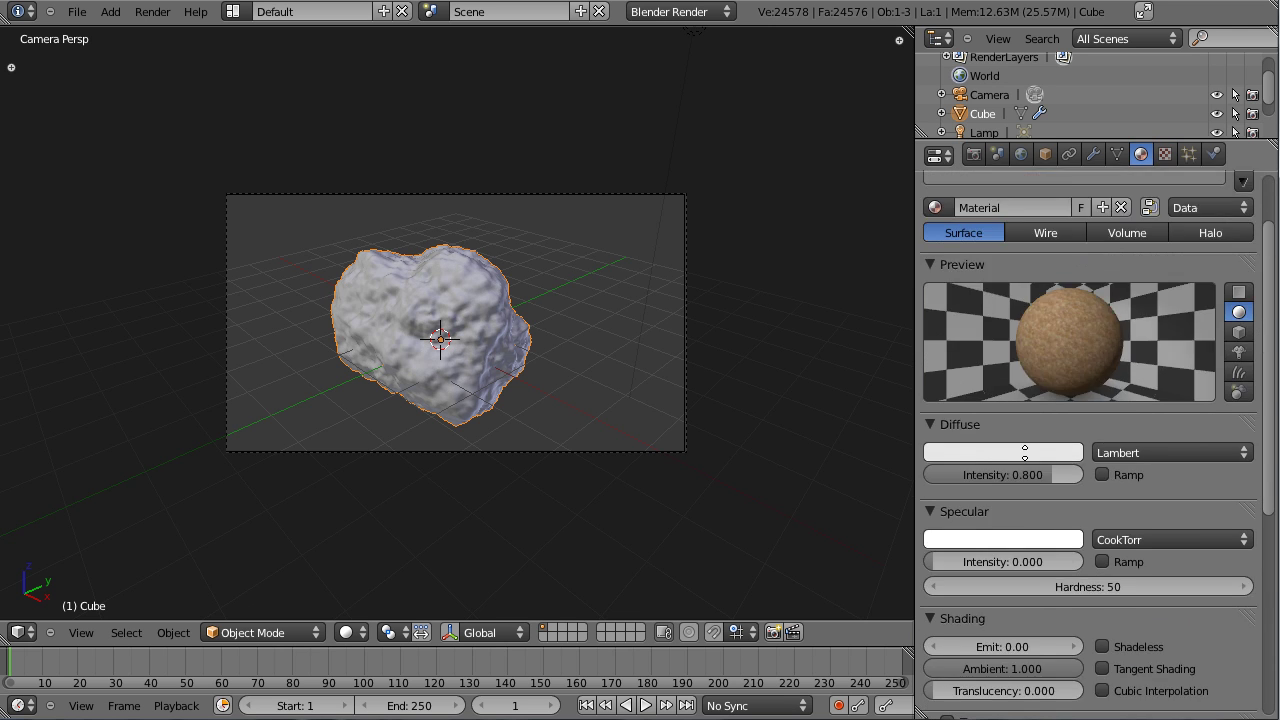
Step: Enable the rock texture's Normal influence at 0.2 and render the asteroid again
{"action": "left_click", "coordinate": [1165, 153]}
{"action": "scroll", "coordinate": [1050, 600], "scroll_direction": "up", "scroll_amount": 5}
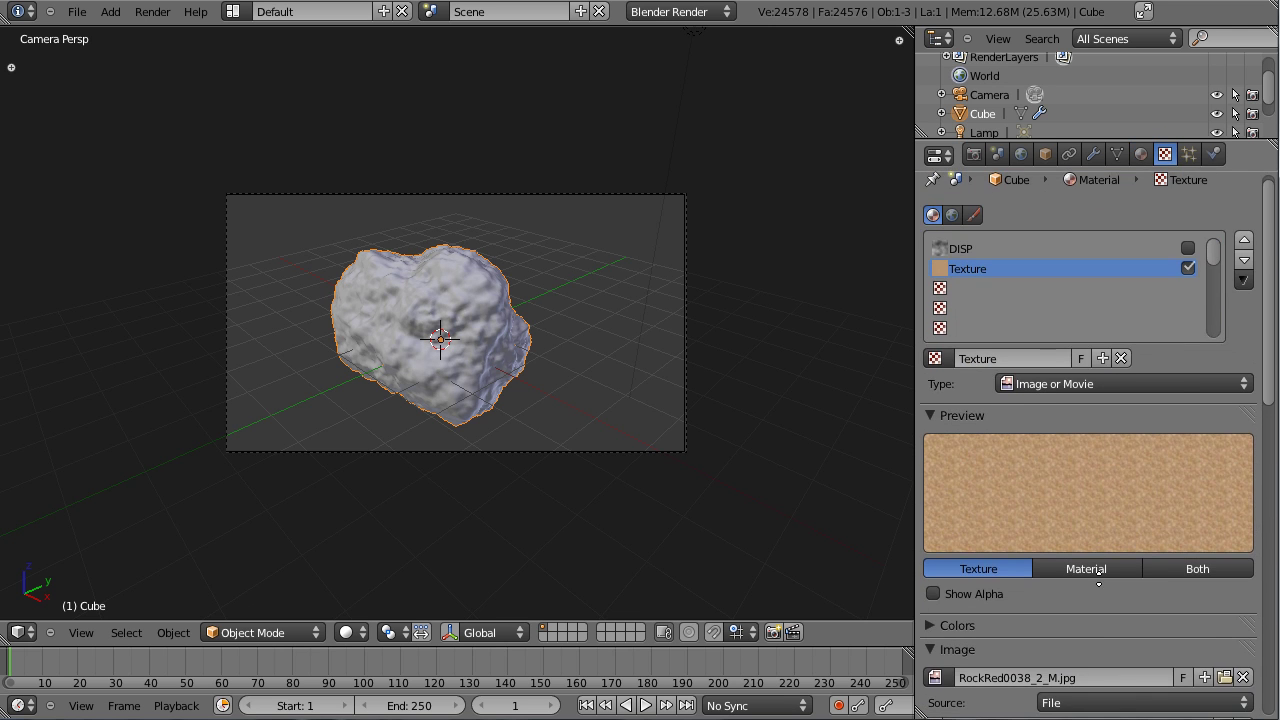
{"action": "scroll", "coordinate": [1048, 655], "scroll_direction": "down", "scroll_amount": 12}
{"action": "scroll", "coordinate": [1048, 656], "scroll_direction": "down", "scroll_amount": 3}
{"action": "left_click", "coordinate": [1102, 499]}
{"action": "left_click_drag", "start_coordinate": [1189, 504], "coordinate": [1158, 496]}
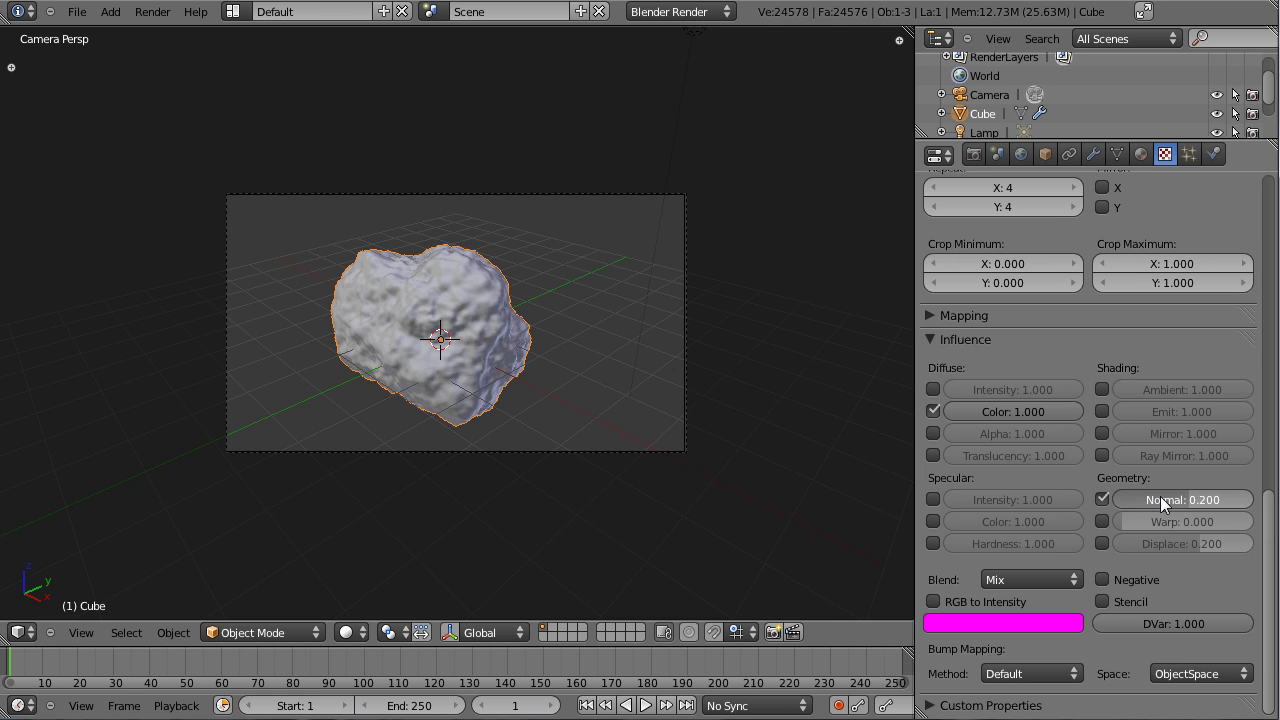
{"action": "key", "text": "F12"}
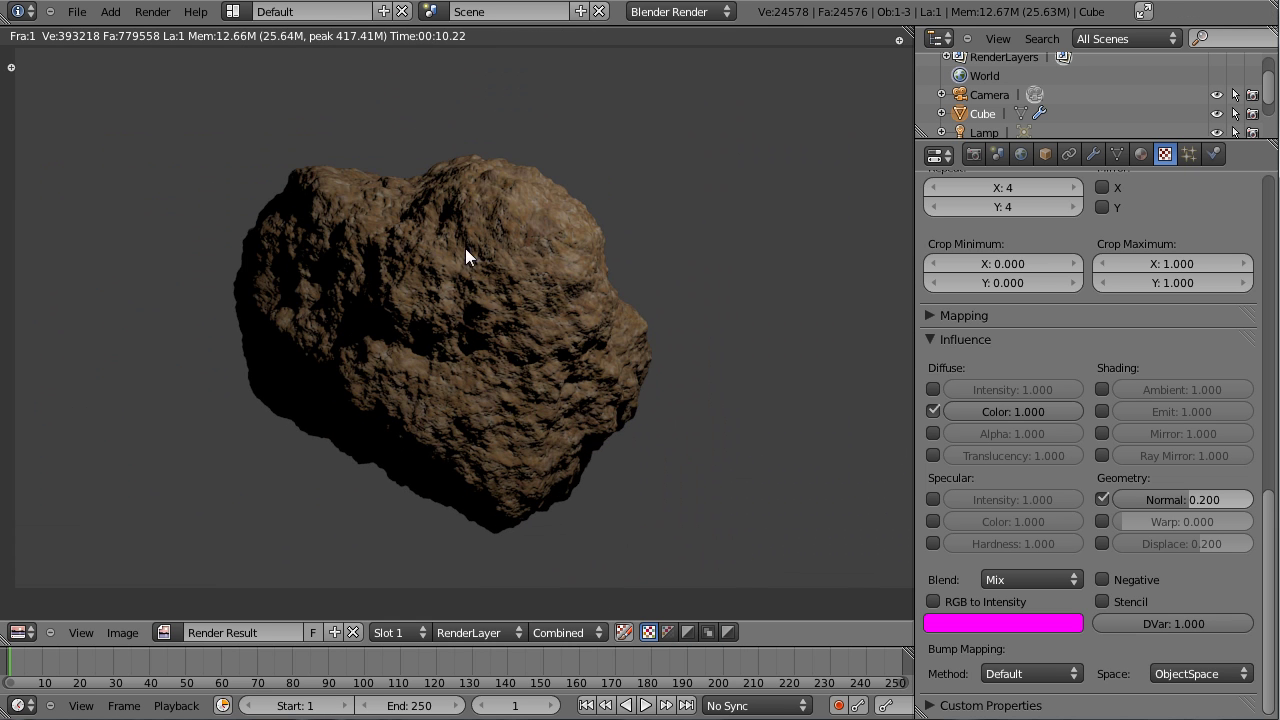
{"action": "key", "text": "Escape"}
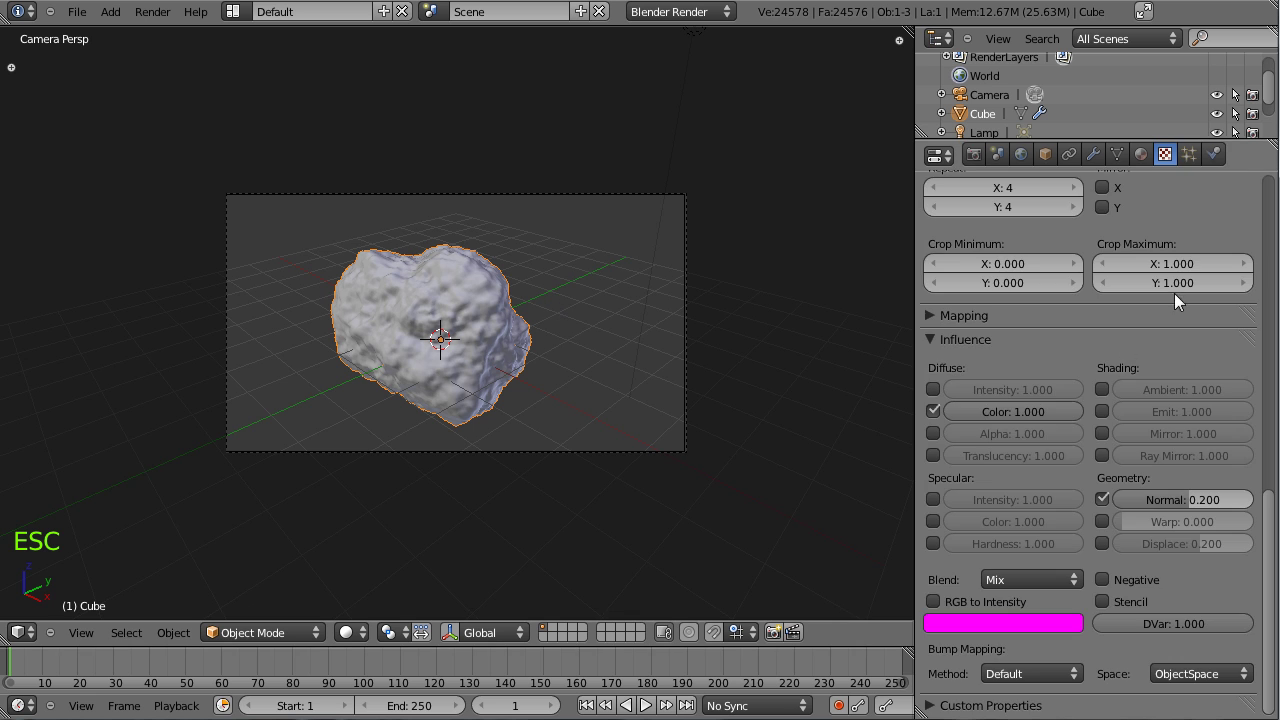
Step: Reduce the rock texture's colour saturation to 0.9
{"action": "scroll", "coordinate": [1140, 314], "scroll_direction": "up", "scroll_amount": 10}
{"action": "left_click", "coordinate": [929, 329]}
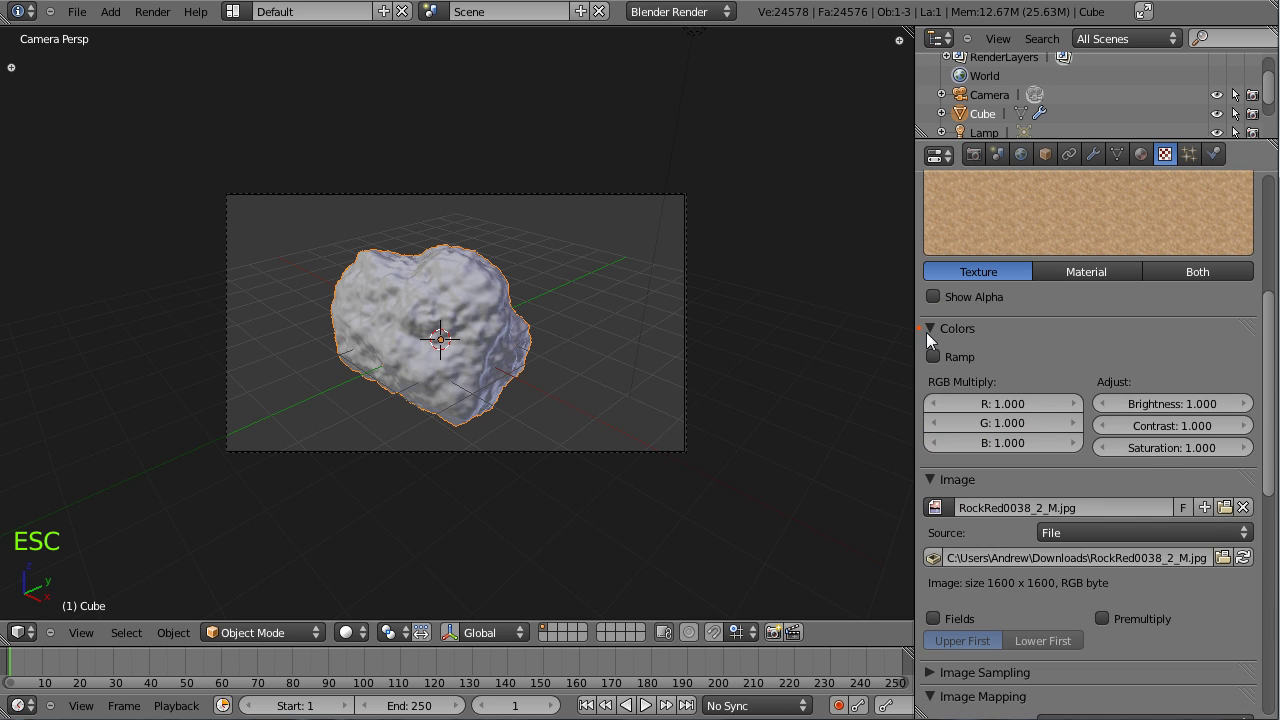
{"action": "left_click", "coordinate": [1117, 446]}
{"action": "scroll", "coordinate": [1108, 326], "scroll_direction": "up", "scroll_amount": 3}
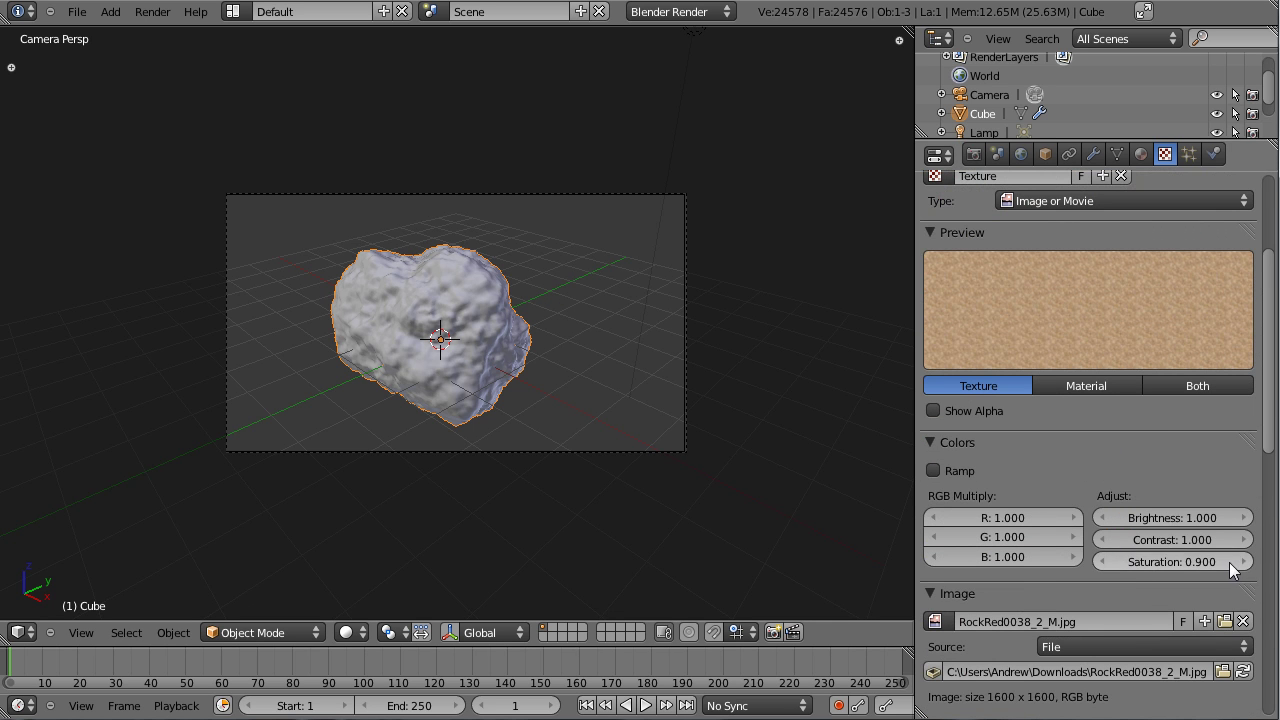
{"action": "left_click", "coordinate": [928, 440]}
Step: Save the file as tutorial3.blend in the Meteor folder and display the asteroid's material settings
{"action": "key", "text": "ctrl+s"}
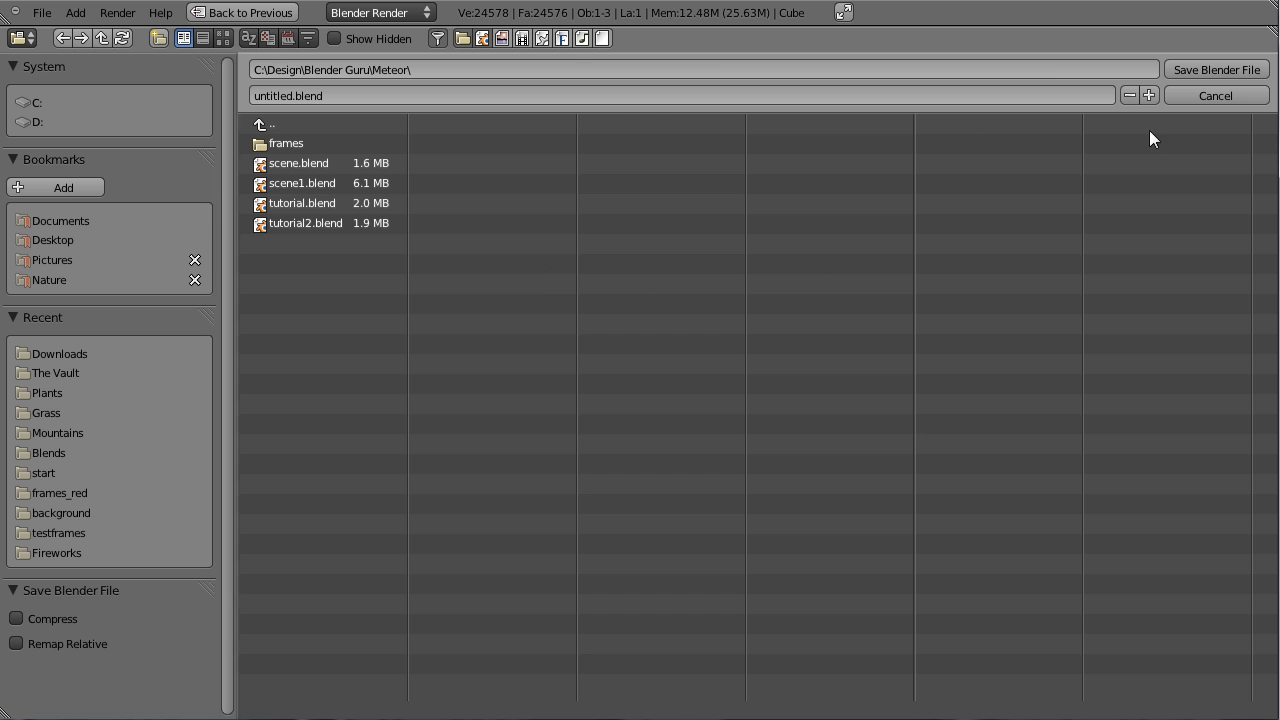
{"action": "left_click", "coordinate": [379, 220]}
{"action": "key", "text": "KP_Add"}
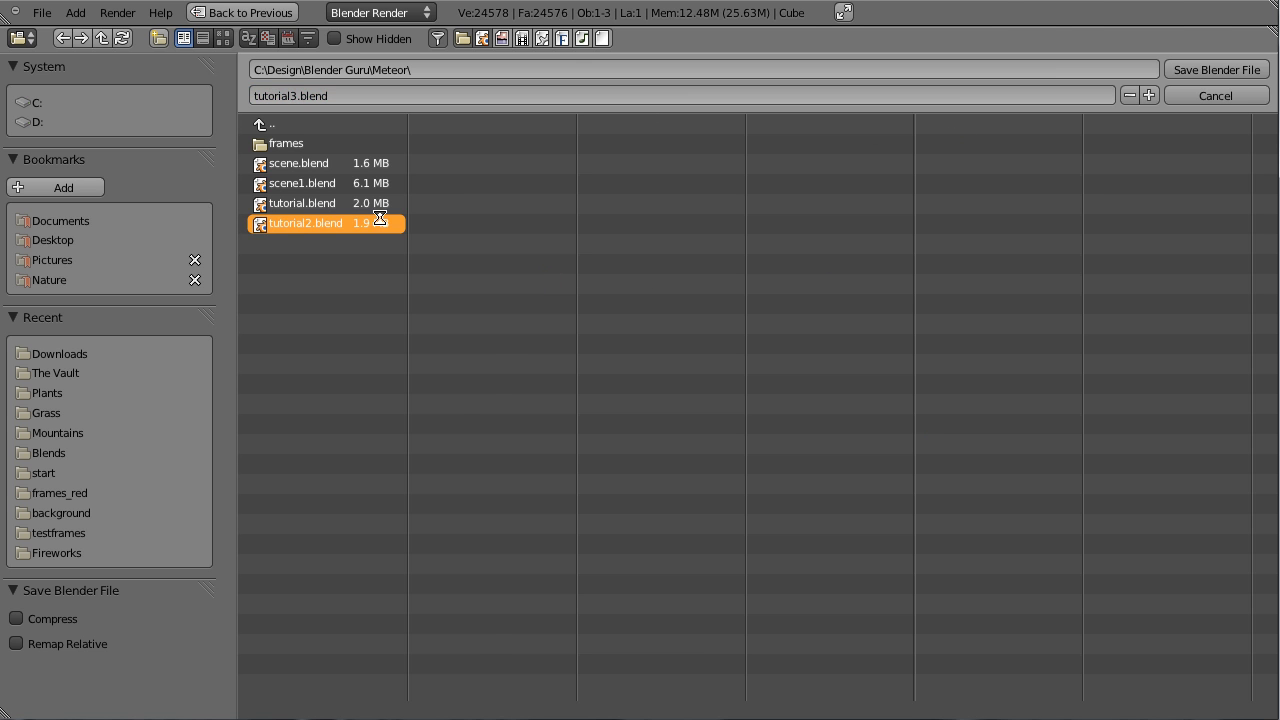
{"action": "key", "text": "KP_Enter"}
{"action": "scroll", "coordinate": [1065, 420], "scroll_direction": "up", "scroll_amount": 4}
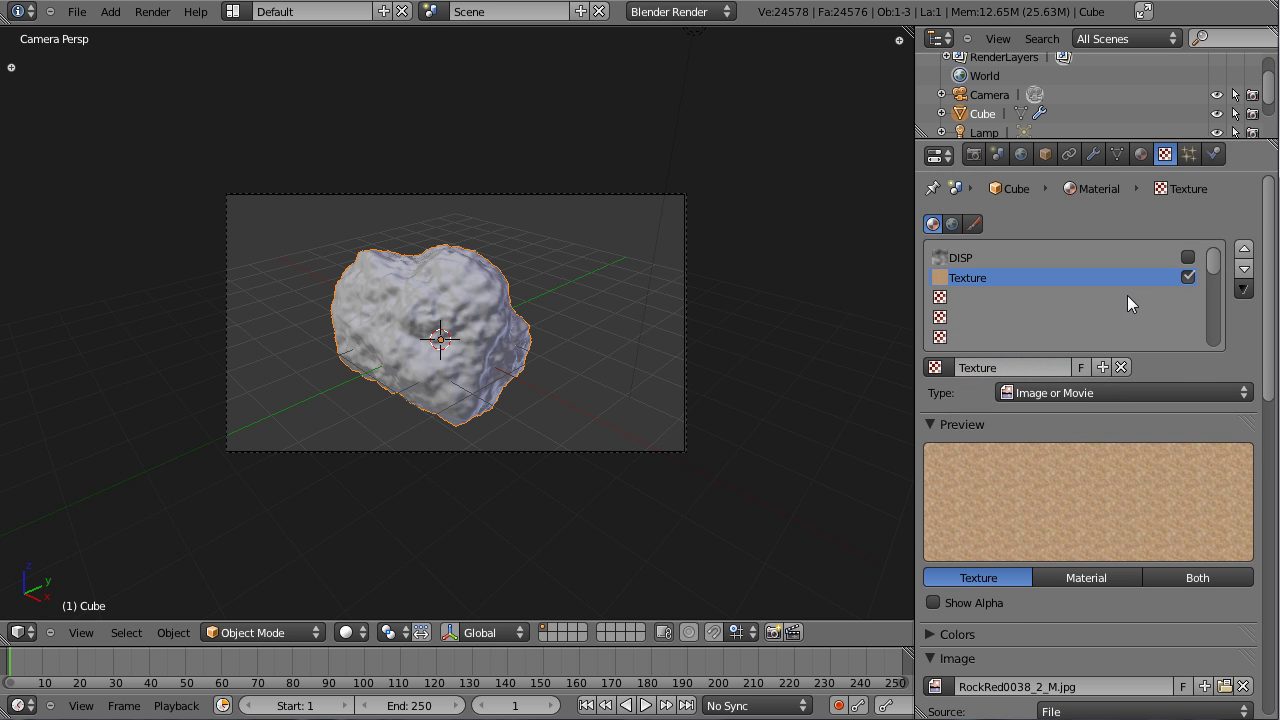
{"action": "left_click", "coordinate": [1141, 154]}
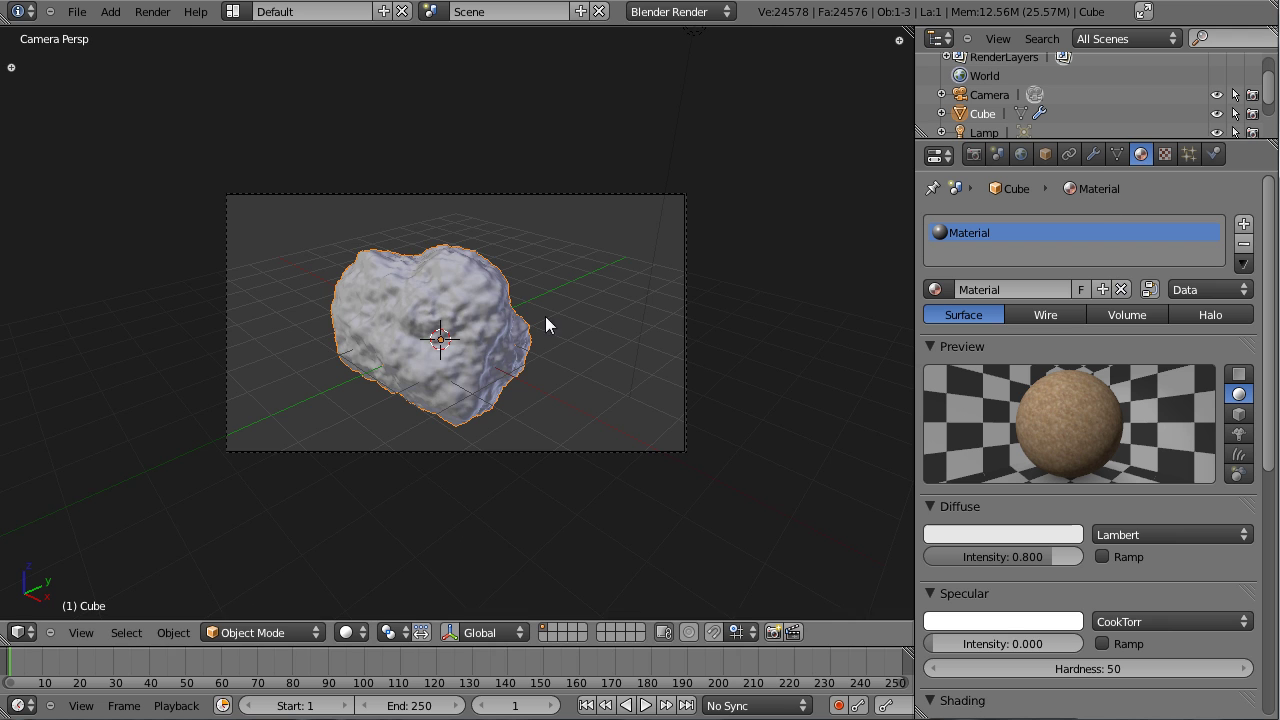
Step: Move the lamp down beside the asteroid on its negative Y side and change the lamp type to Sun
{"action": "middle_click_drag", "start_coordinate": [536, 312], "coordinate": [561, 407]}
{"action": "scroll", "coordinate": [520, 340], "scroll_direction": "down", "scroll_amount": 3}
{"action": "right_click", "coordinate": [469, 251]}
{"action": "scroll", "coordinate": [567, 286], "scroll_direction": "up", "scroll_amount": 3}
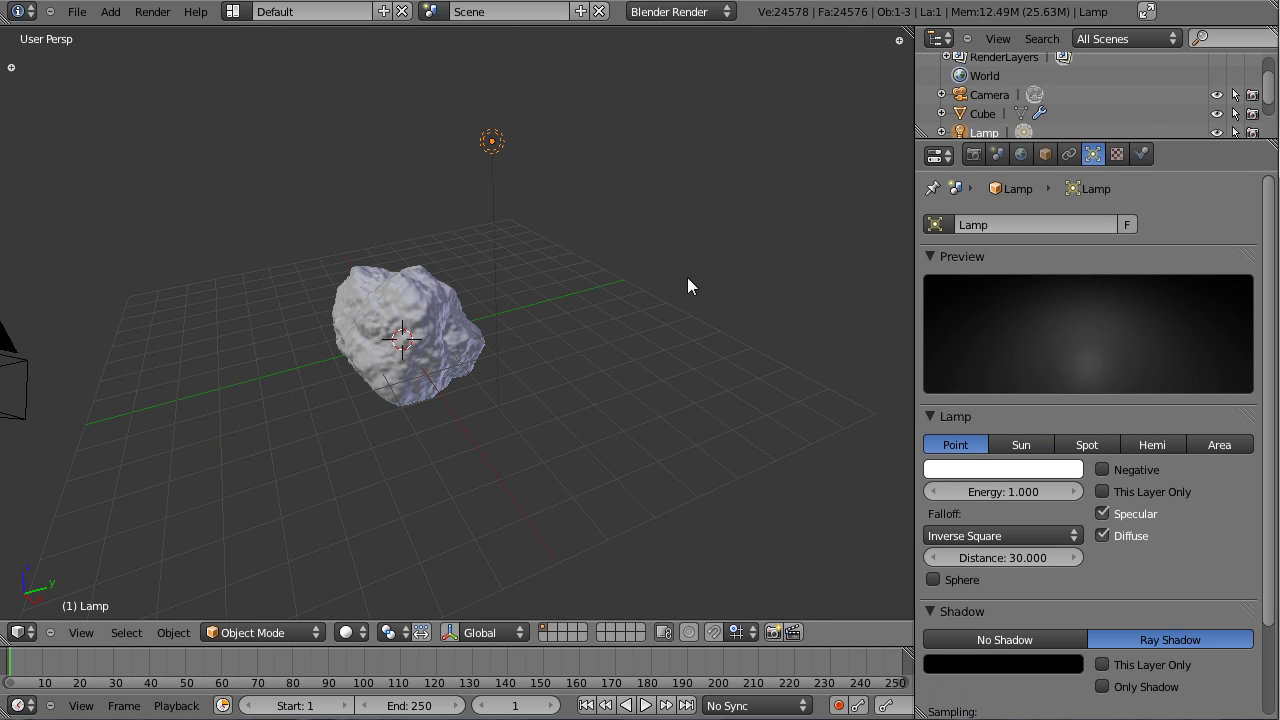
{"action": "middle_click_drag", "start_coordinate": [810, 231], "coordinate": [560, 245]}
{"action": "key", "text": "g"}
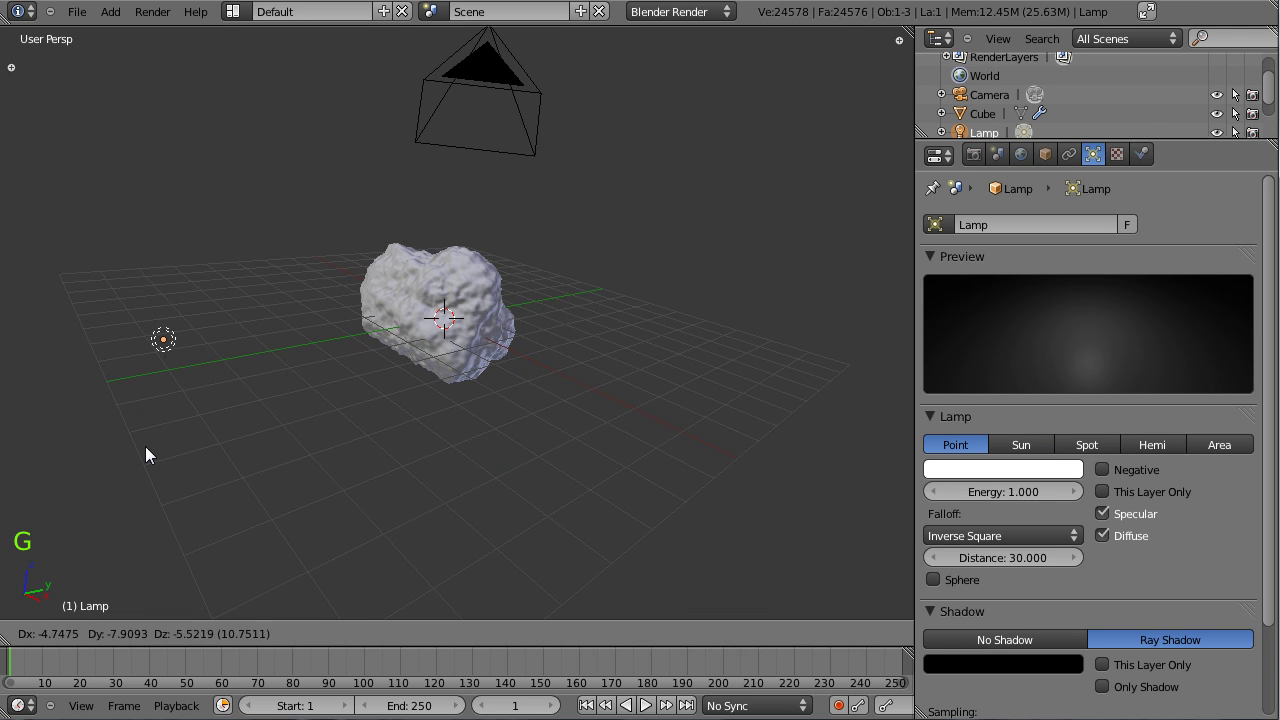
{"action": "left_click", "coordinate": [140, 448]}
{"action": "left_click", "coordinate": [1021, 444]}
Step: Rotate the sun lamp in the right orthographic view so its beam runs almost horizontally through the asteroid
{"action": "middle_click_drag", "start_coordinate": [580, 400], "coordinate": [523, 350]}
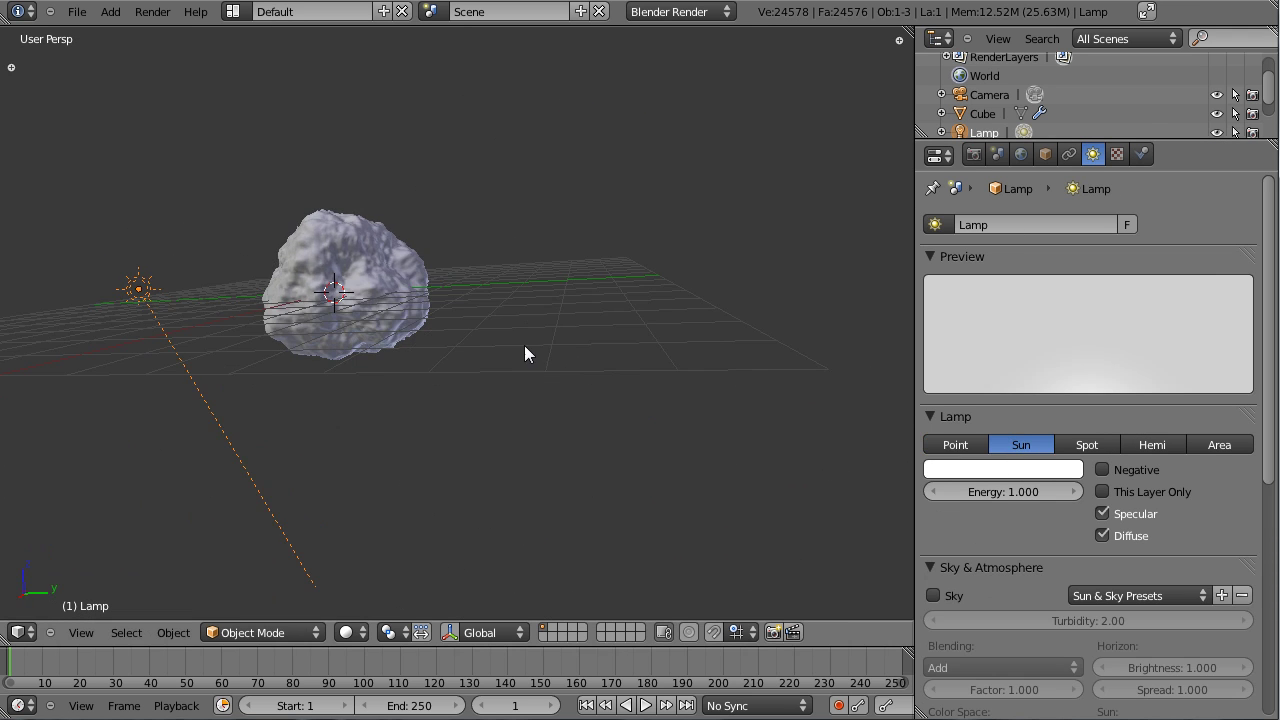
{"action": "key", "text": "KP_1"}
{"action": "key", "text": "KP_3"}
{"action": "key", "text": "KP_5"}
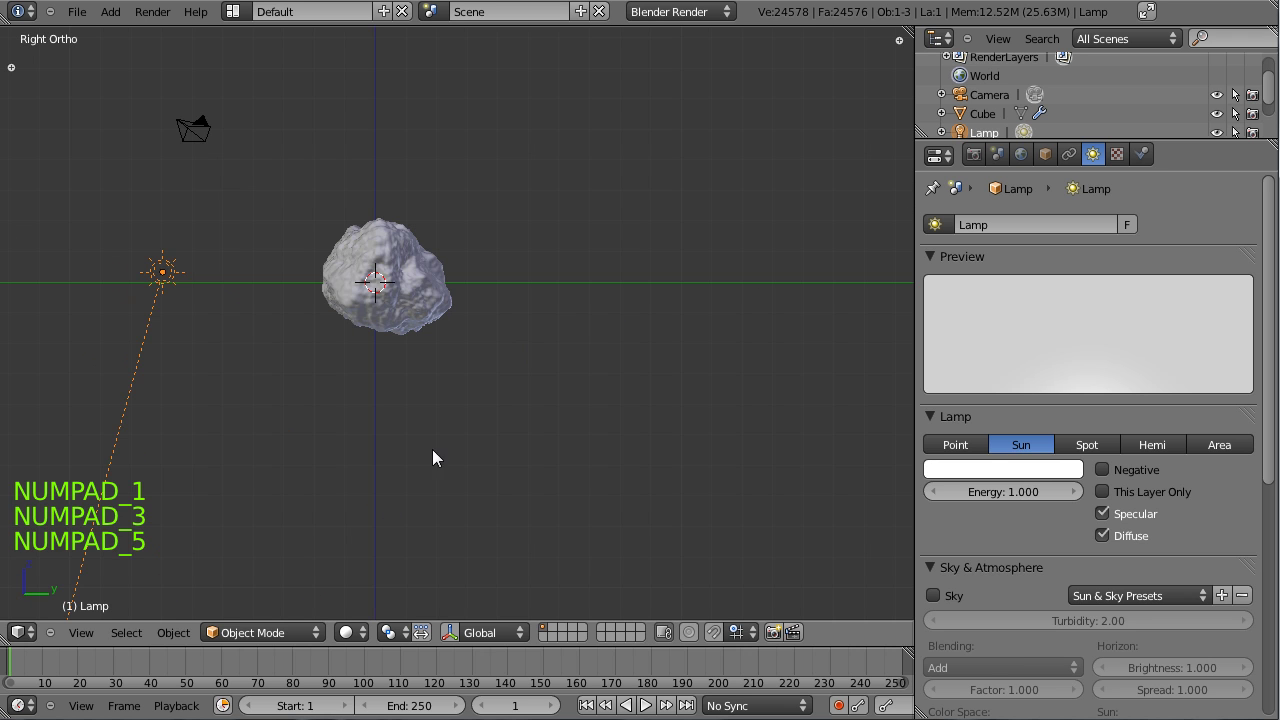
{"action": "key", "text": "r"}
{"action": "left_click", "coordinate": [368, 539]}
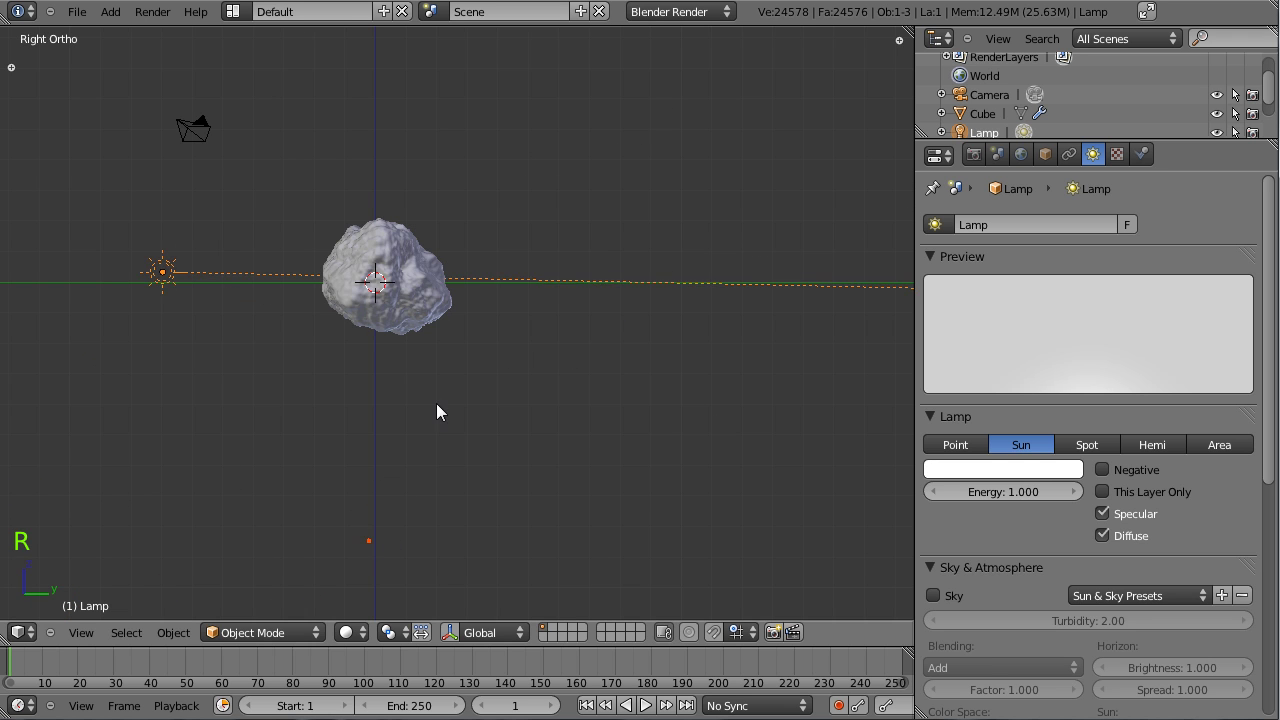
Step: Rotate and reposition the sun lamp in the top view so that it aims along the Y axis at the asteroid
{"action": "middle_click_drag", "start_coordinate": [434, 428], "coordinate": [470, 548]}
{"action": "key", "text": "KP_7"}
{"action": "key", "text": "r"}
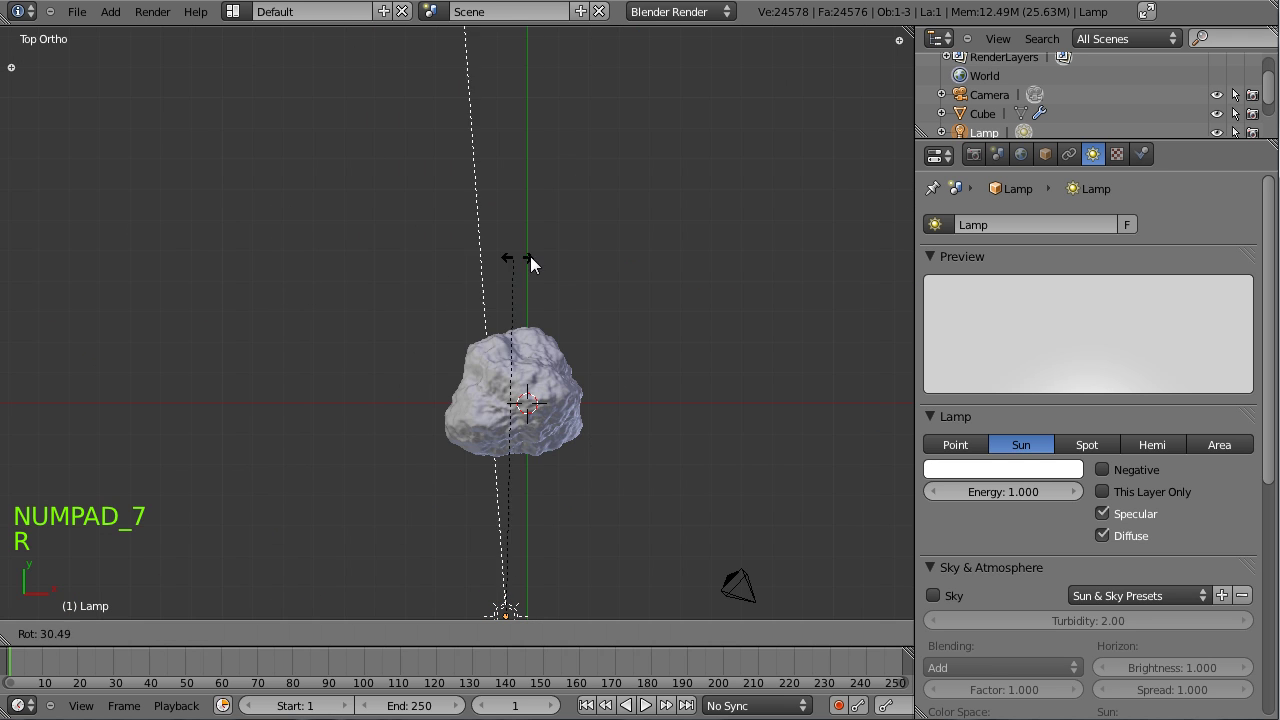
{"action": "key", "text": "g"}
{"action": "left_click", "coordinate": [580, 227]}
{"action": "key", "text": "r"}
{"action": "left_click", "coordinate": [574, 222]}
Step: Fine-tune the sun lamp's position beside the asteroid in the right orthographic view
{"action": "middle_click_drag", "start_coordinate": [442, 459], "coordinate": [185, 385]}
{"action": "key", "text": "KP_3"}
{"action": "scroll", "coordinate": [299, 354], "scroll_direction": "up", "scroll_amount": 4}
{"action": "middle_click_drag", "start_coordinate": [299, 354], "coordinate": [532, 452], "text": "shift"}
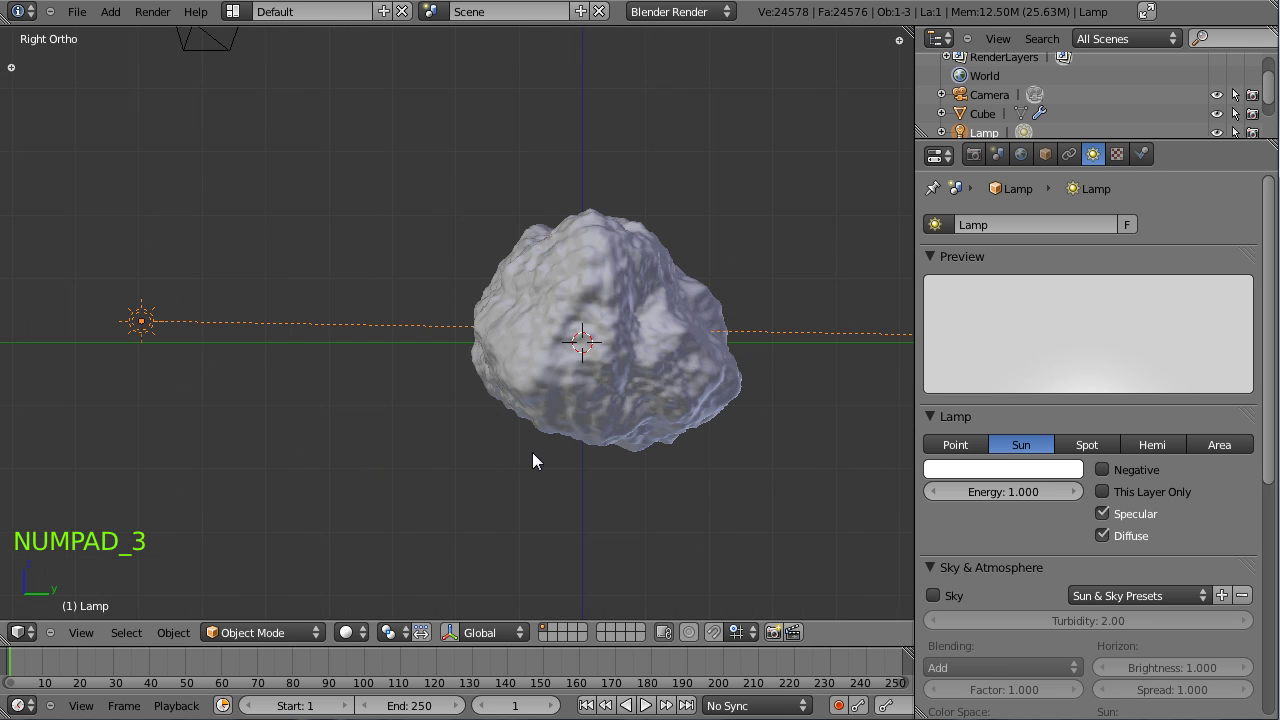
{"action": "key", "text": "g"}
{"action": "left_click", "coordinate": [435, 424]}
{"action": "scroll", "coordinate": [435, 424], "scroll_direction": "down", "scroll_amount": 4}
{"action": "middle_click_drag", "start_coordinate": [435, 424], "coordinate": [448, 450]}
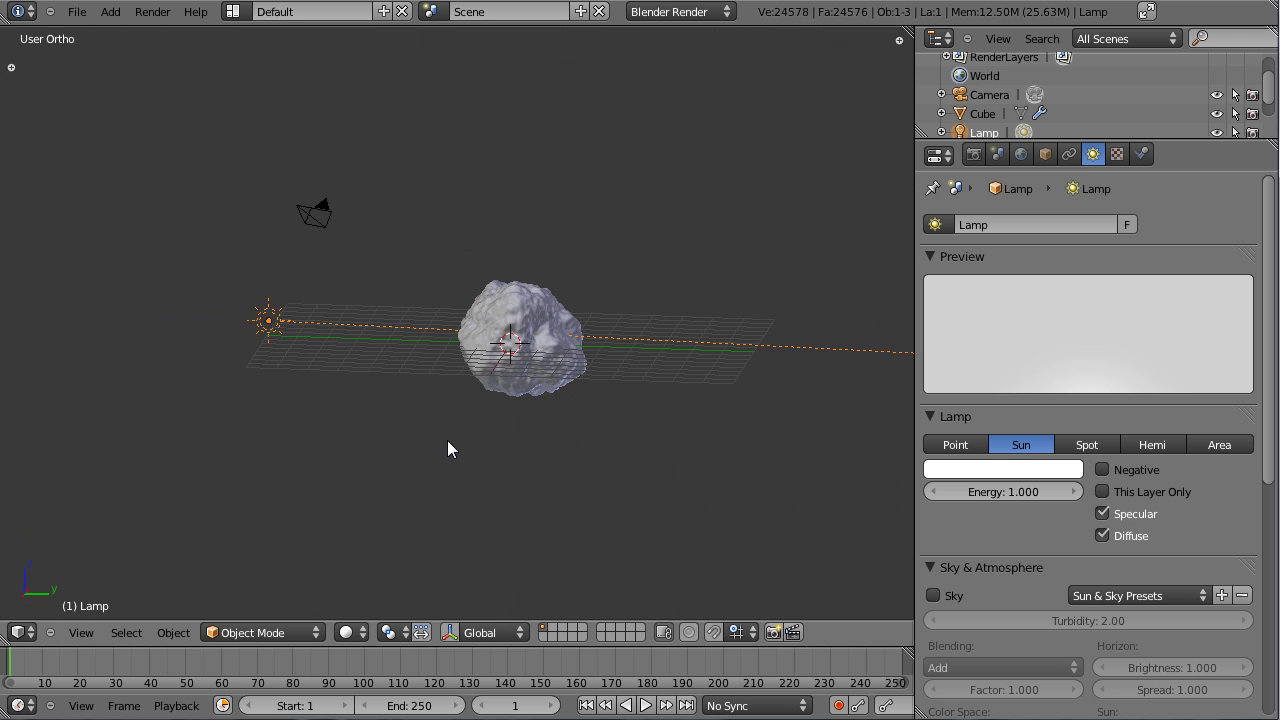
Step: Set the sun lamp's energy to 1.5 and its colour to pale yellow (R 1.000, G 0.975, B 0.829)
{"action": "left_click", "coordinate": [1010, 491]}
{"action": "type", "text": "1.5"}
{"action": "key", "text": "Return"}
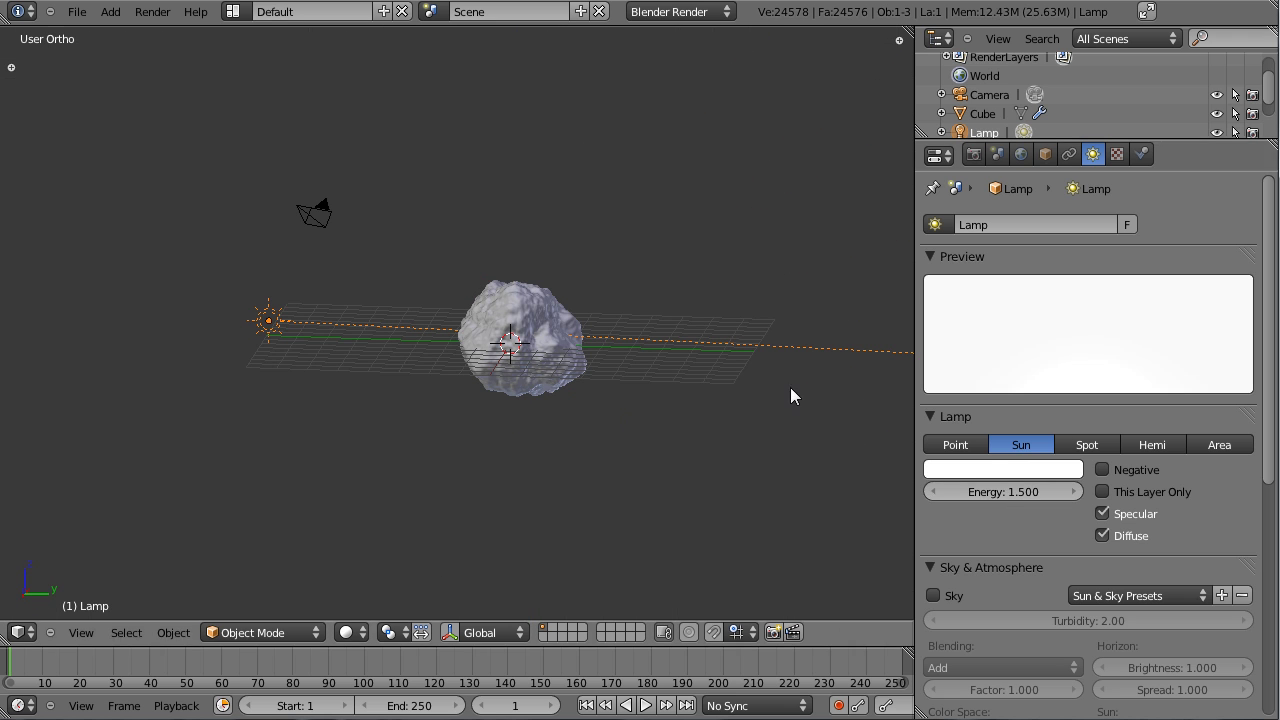
{"action": "left_click", "coordinate": [1028, 469]}
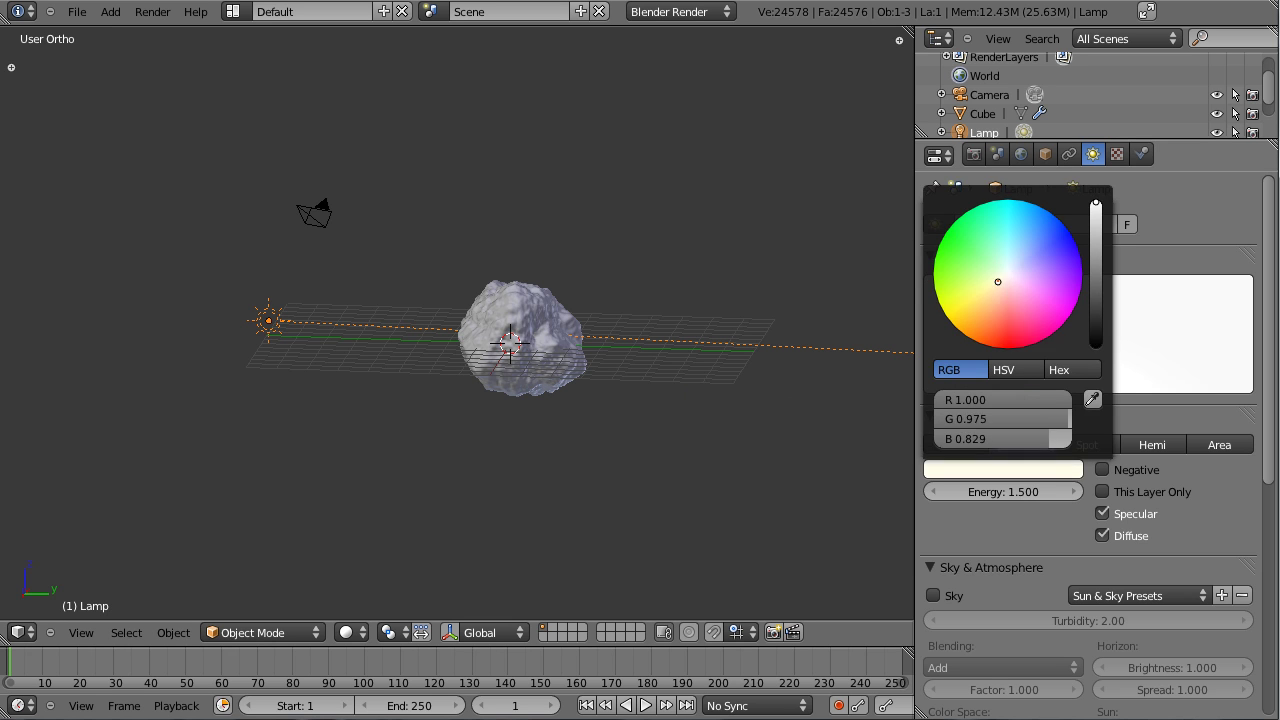
{"action": "left_click", "coordinate": [998, 281]}
{"action": "middle_click_drag", "start_coordinate": [1066, 489], "coordinate": [1008, 303]}
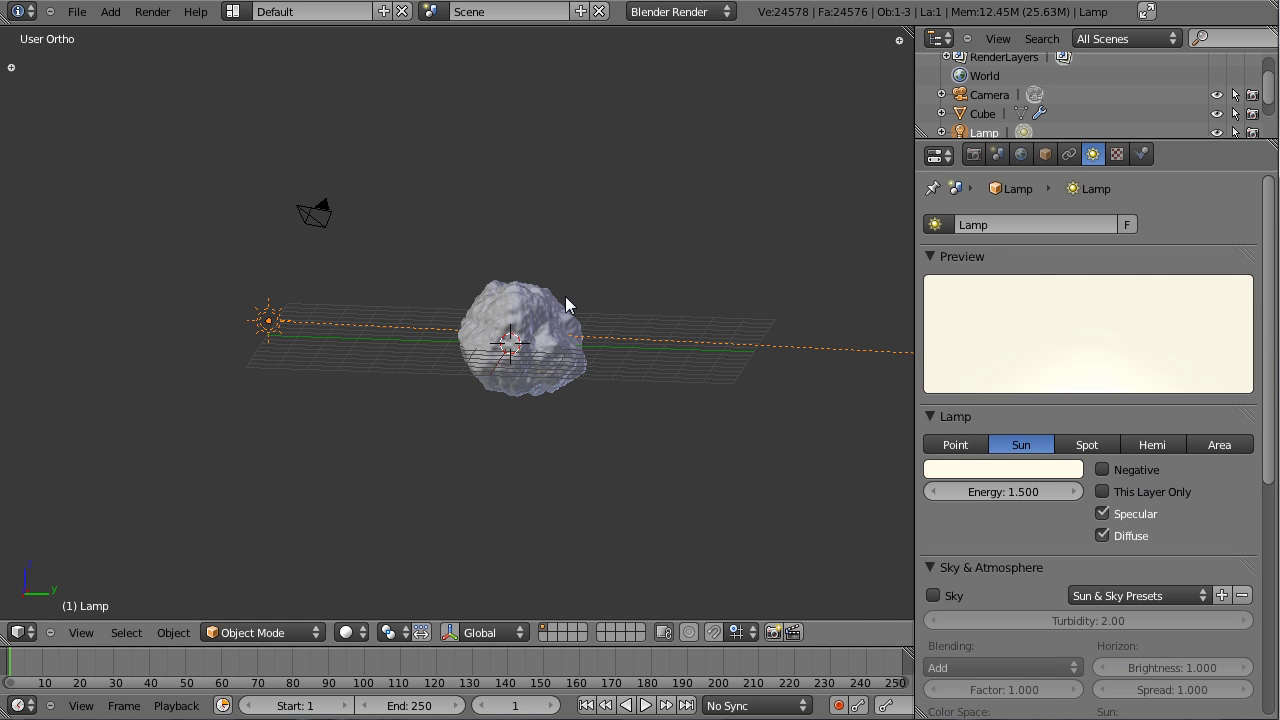
Step: Select the camera and align it to the right-side view of the asteroid
{"action": "key", "text": "KP_1"}
{"action": "key", "text": "KP_3"}
{"action": "scroll", "coordinate": [566, 300], "scroll_direction": "up", "scroll_amount": 4}
{"action": "middle_click_drag", "start_coordinate": [650, 442], "coordinate": [537, 391], "text": "shift"}
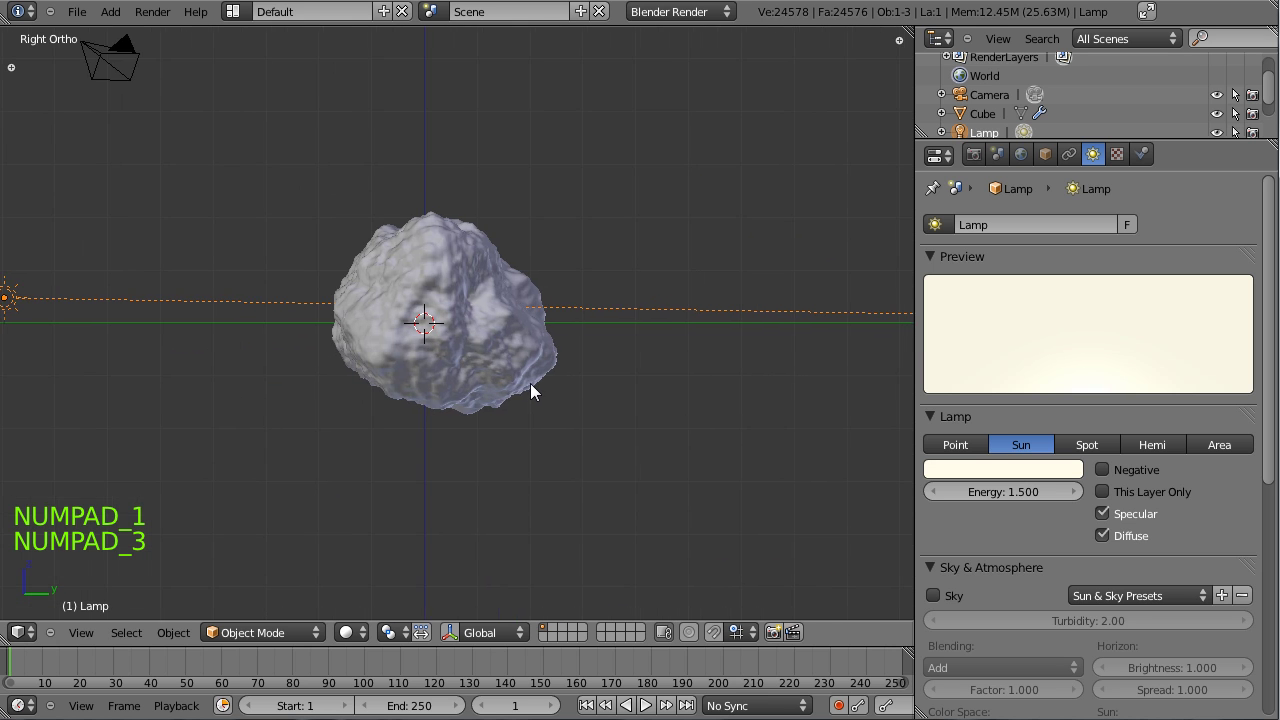
{"action": "scroll", "coordinate": [531, 391], "scroll_direction": "up", "scroll_amount": 1}
{"action": "scroll", "coordinate": [530, 392], "scroll_direction": "down", "scroll_amount": 2}
{"action": "right_click", "coordinate": [185, 106]}
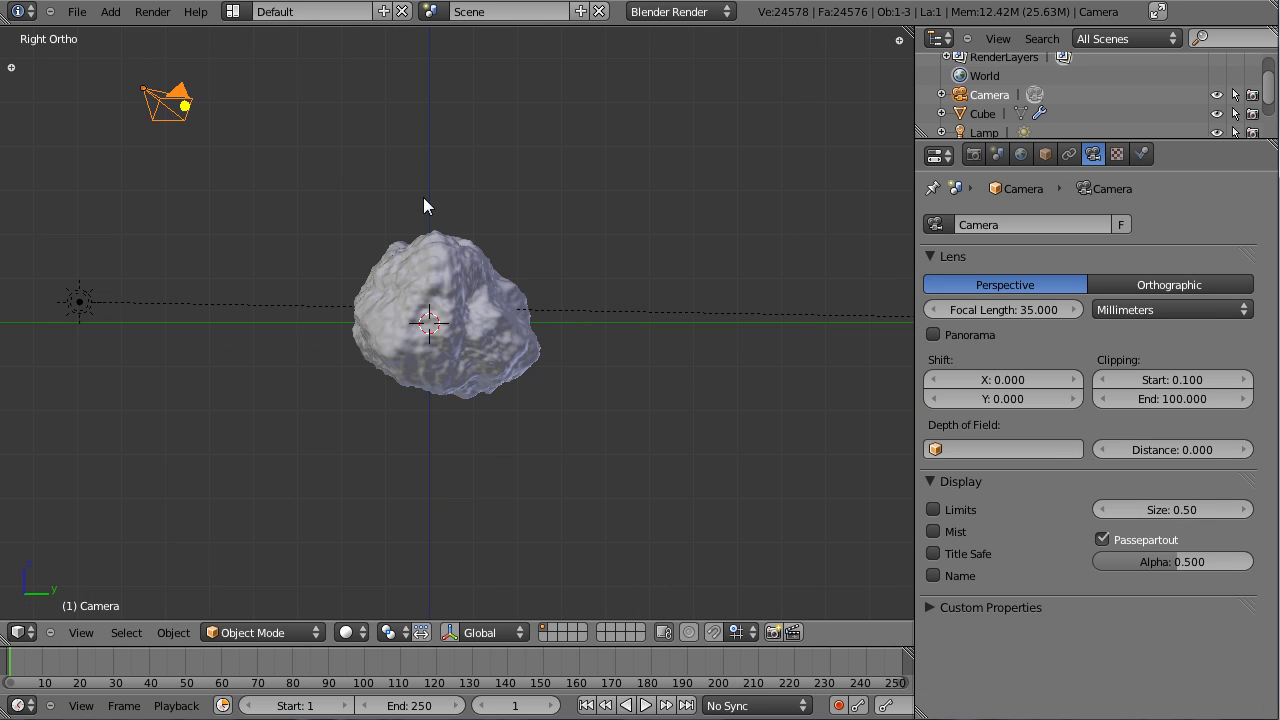
{"action": "scroll", "coordinate": [570, 406], "scroll_direction": "up", "scroll_amount": 3}
{"action": "key", "text": "alt+KP_0"}
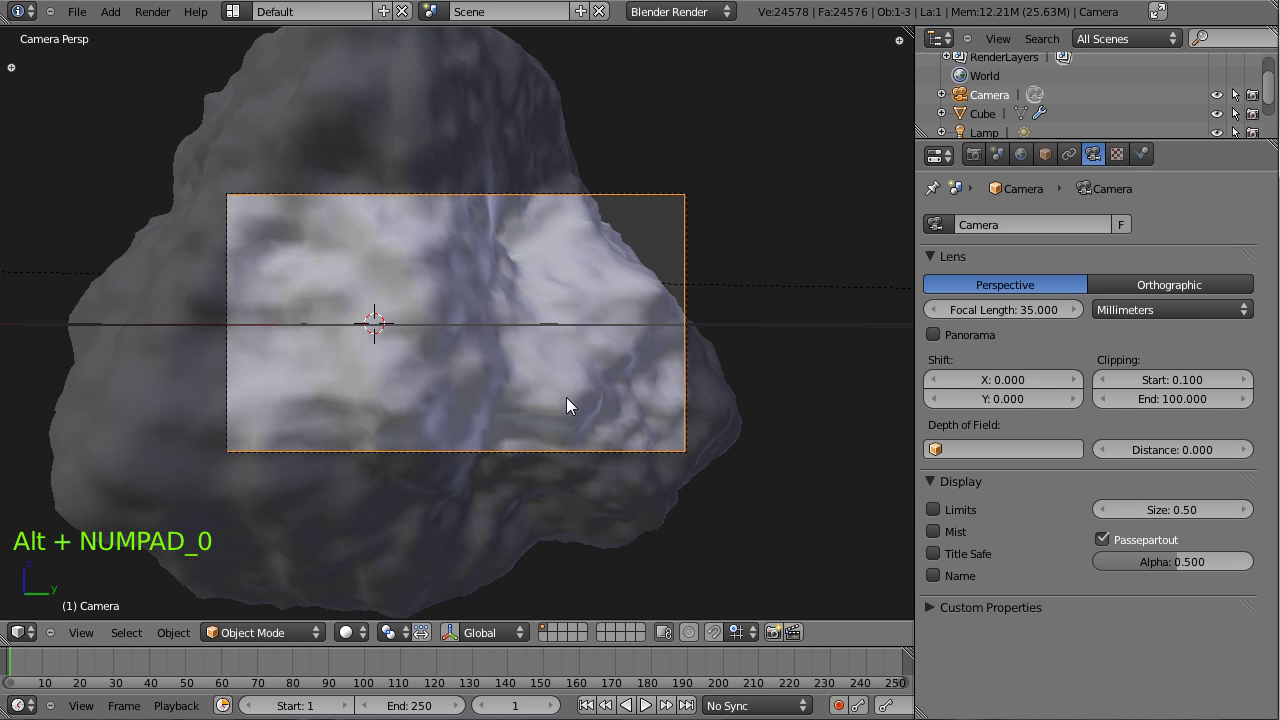
Step: Move the camera back and shift it so the whole asteroid fits slightly off-centre in the frame
{"action": "key", "text": "g"}
{"action": "key", "text": "g"}
{"action": "left_click", "coordinate": [494, 438]}
{"action": "key", "text": "g"}
{"action": "left_click", "coordinate": [450, 477]}
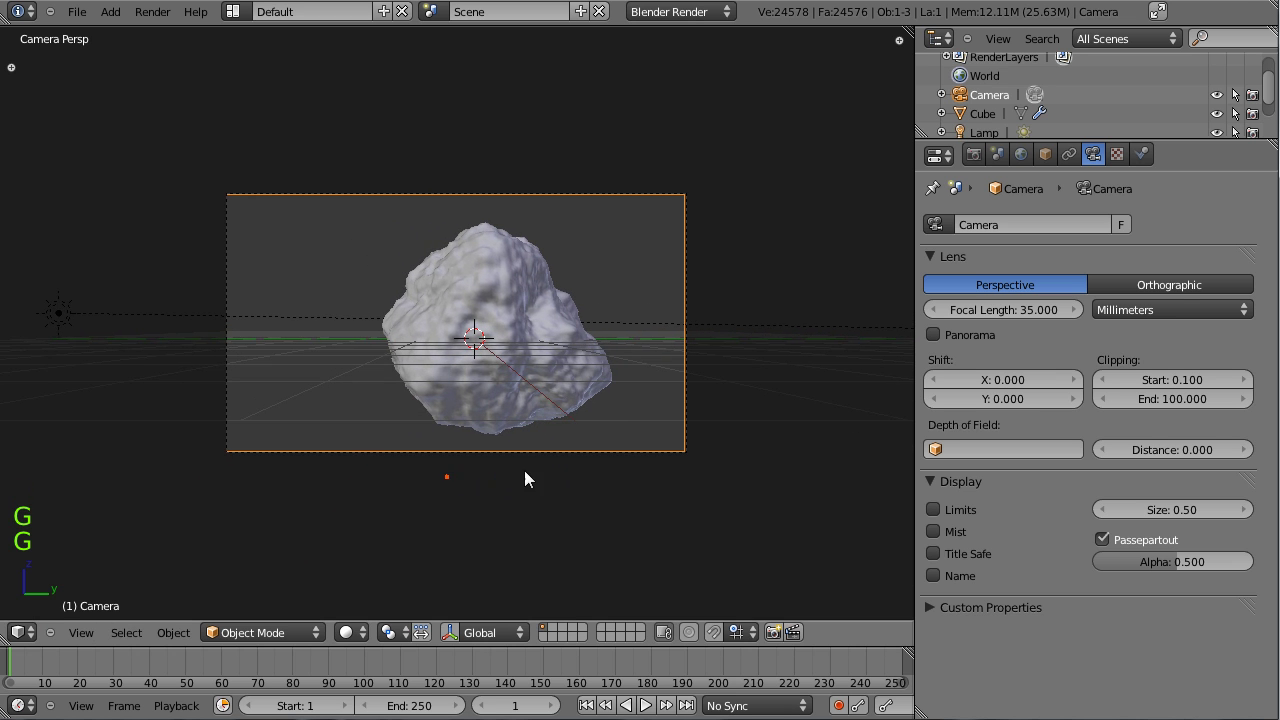
Step: Save over the existing file and render the side-lit asteroid
{"action": "key", "text": "ctrl+s"}
{"action": "left_click", "coordinate": [602, 467]}
{"action": "key", "text": "F12"}
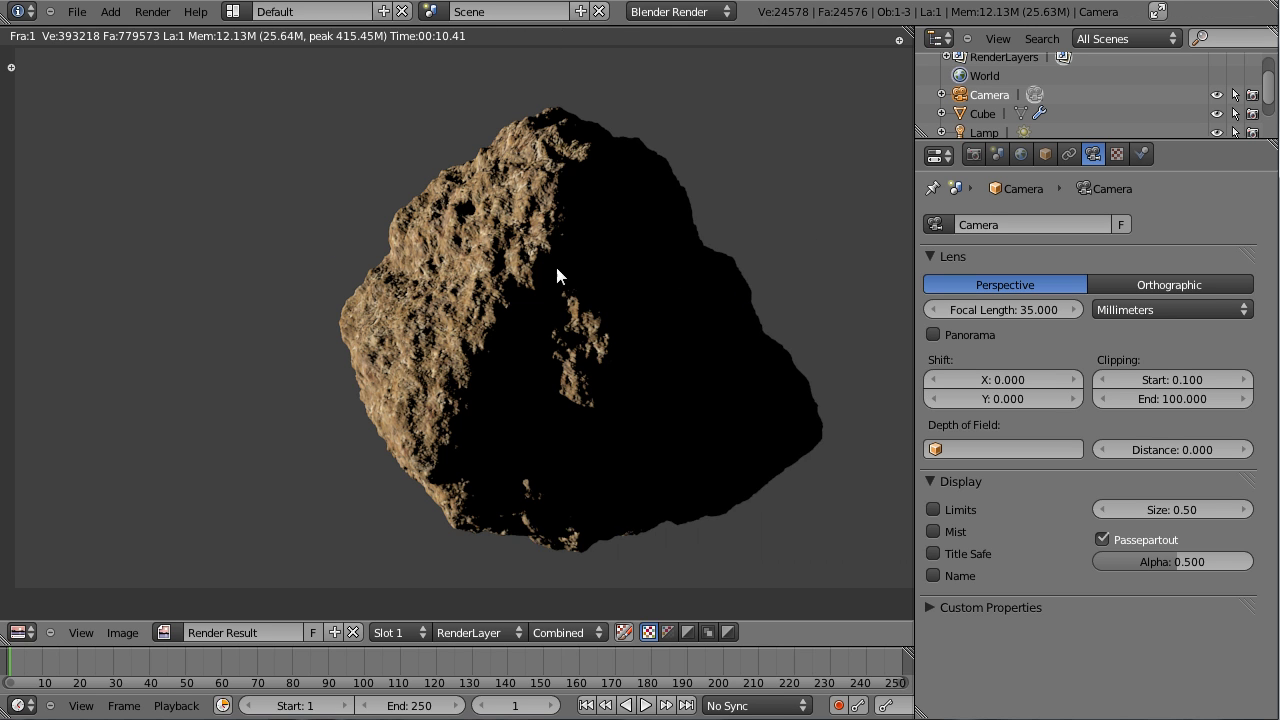
{"action": "scroll", "coordinate": [487, 305], "scroll_direction": "up", "scroll_amount": 2}
{"action": "scroll", "coordinate": [487, 305], "scroll_direction": "down", "scroll_amount": 1}
{"action": "scroll", "coordinate": [702, 319], "scroll_direction": "right", "scroll_amount": 2}
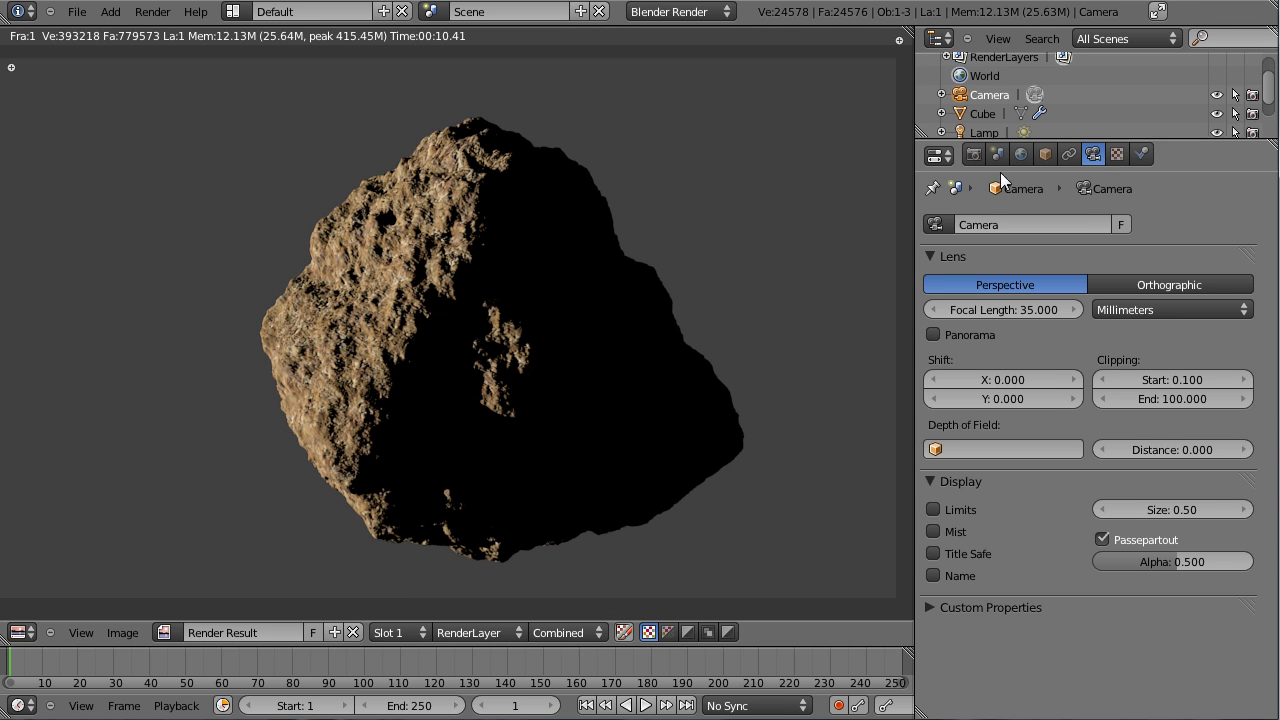
Step: Set the world's horizon colour to black, render the asteroid again and close the render
{"action": "left_click", "coordinate": [1020, 153]}
{"action": "left_click", "coordinate": [986, 488]}
{"action": "left_click_drag", "start_coordinate": [1094, 341], "coordinate": [1096, 368]}
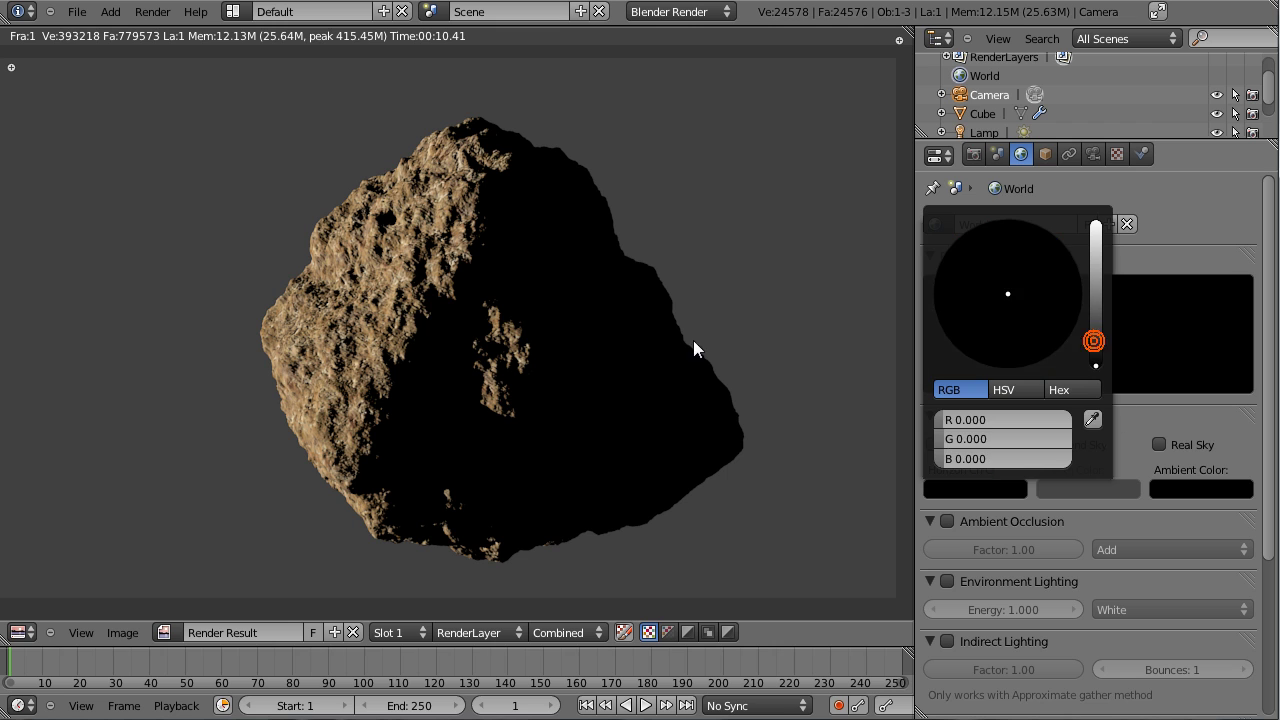
{"action": "key", "text": "F12"}
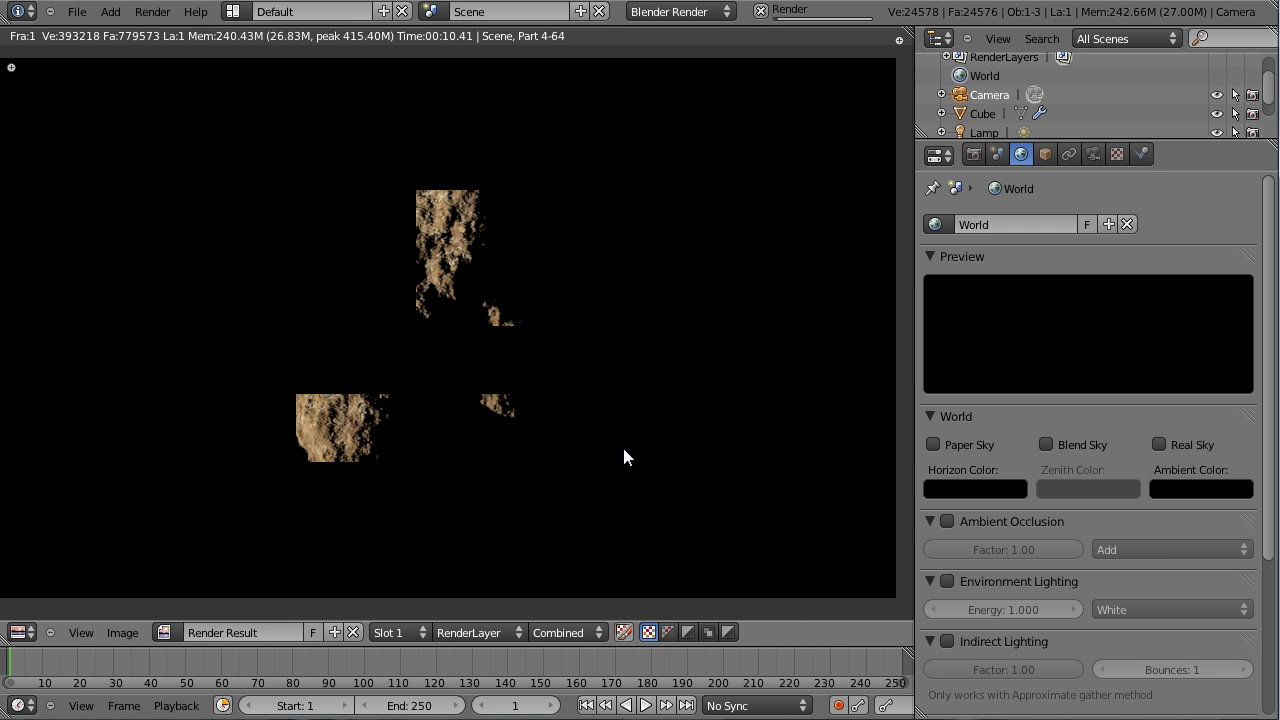
{"action": "left_click_drag", "start_coordinate": [670, 162], "coordinate": [611, 200]}
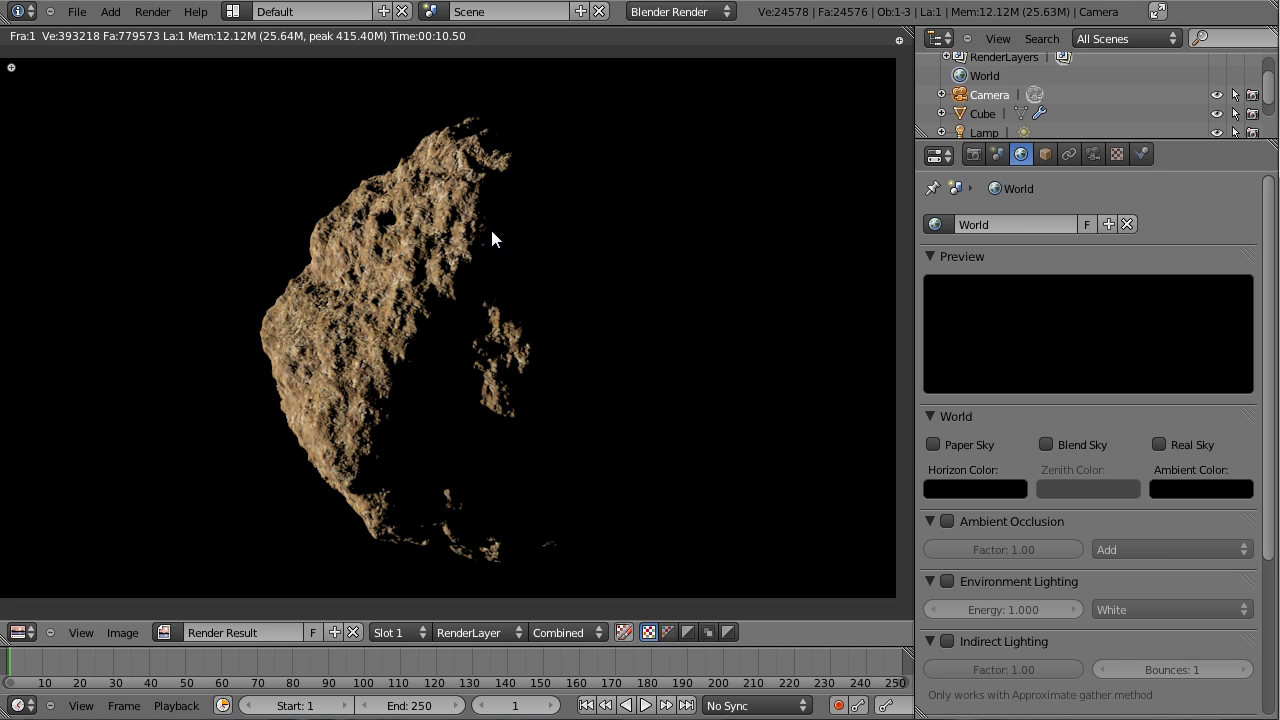
{"action": "key", "text": "Escape"}
Step: Select the sun lamp and examine its direction relative to the asteroid and camera, comparing it with the rendered image
{"action": "right_click", "coordinate": [257, 318]}
{"action": "middle_click_drag", "start_coordinate": [368, 338], "coordinate": [481, 484]}
{"action": "scroll", "coordinate": [451, 367], "scroll_direction": "down", "scroll_amount": 5}
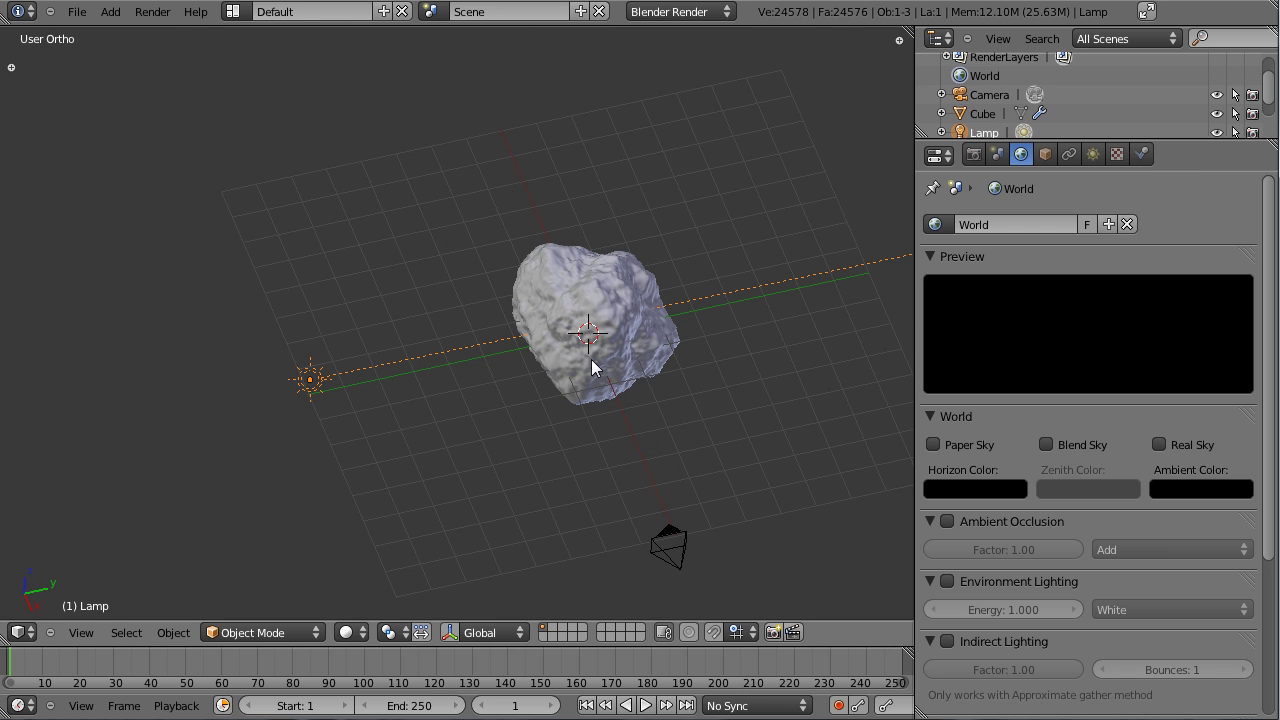
{"action": "middle_click_drag", "start_coordinate": [606, 374], "coordinate": [543, 378]}
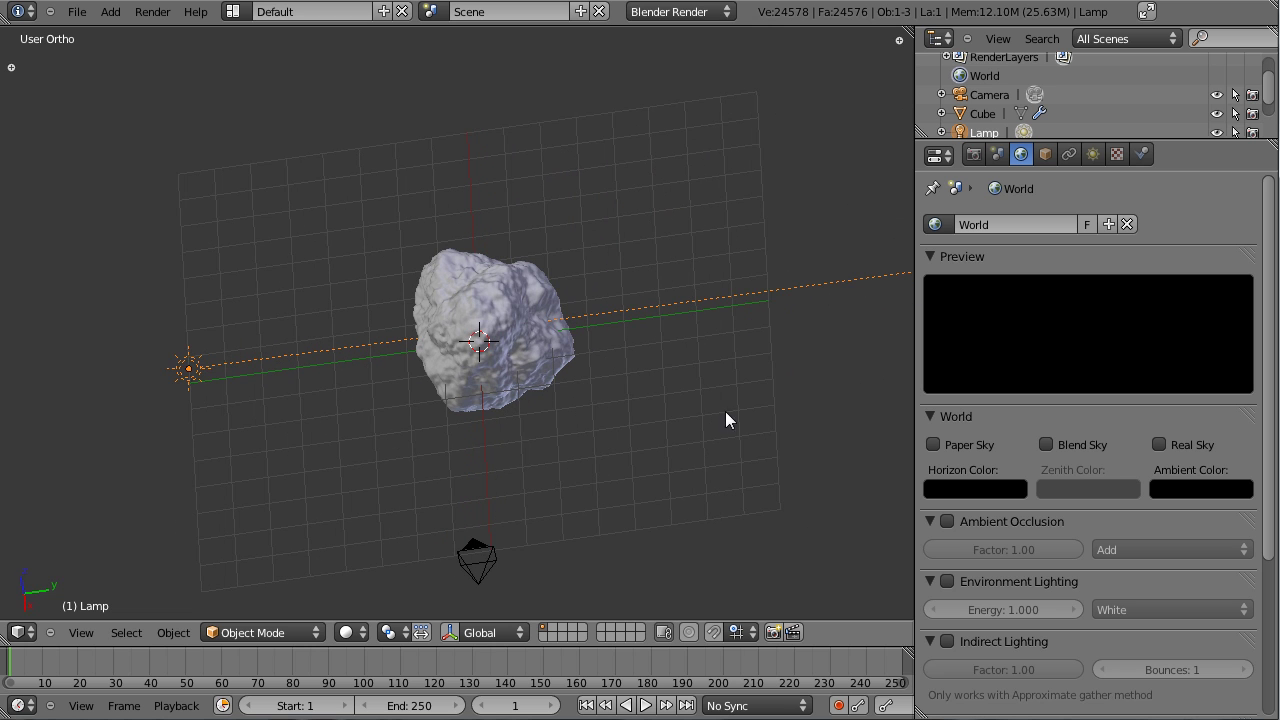
{"action": "middle_click_drag", "start_coordinate": [636, 396], "coordinate": [517, 367]}
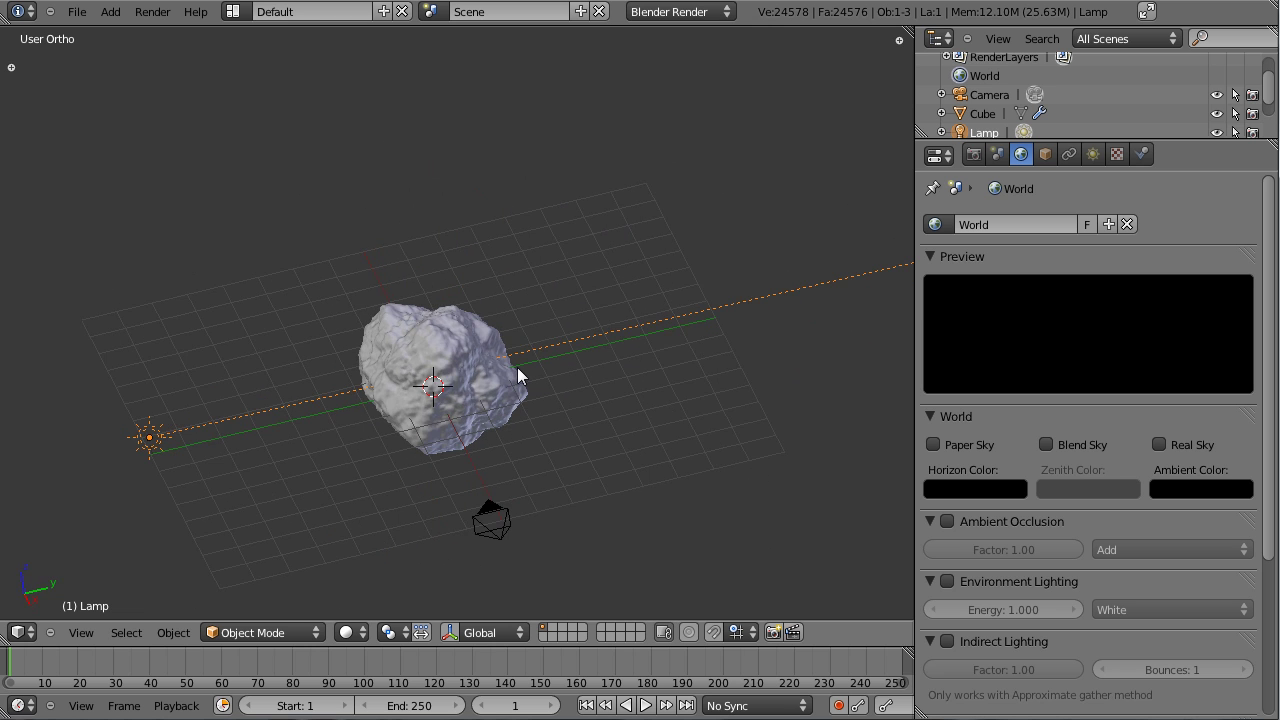
{"action": "key", "text": "F12"}
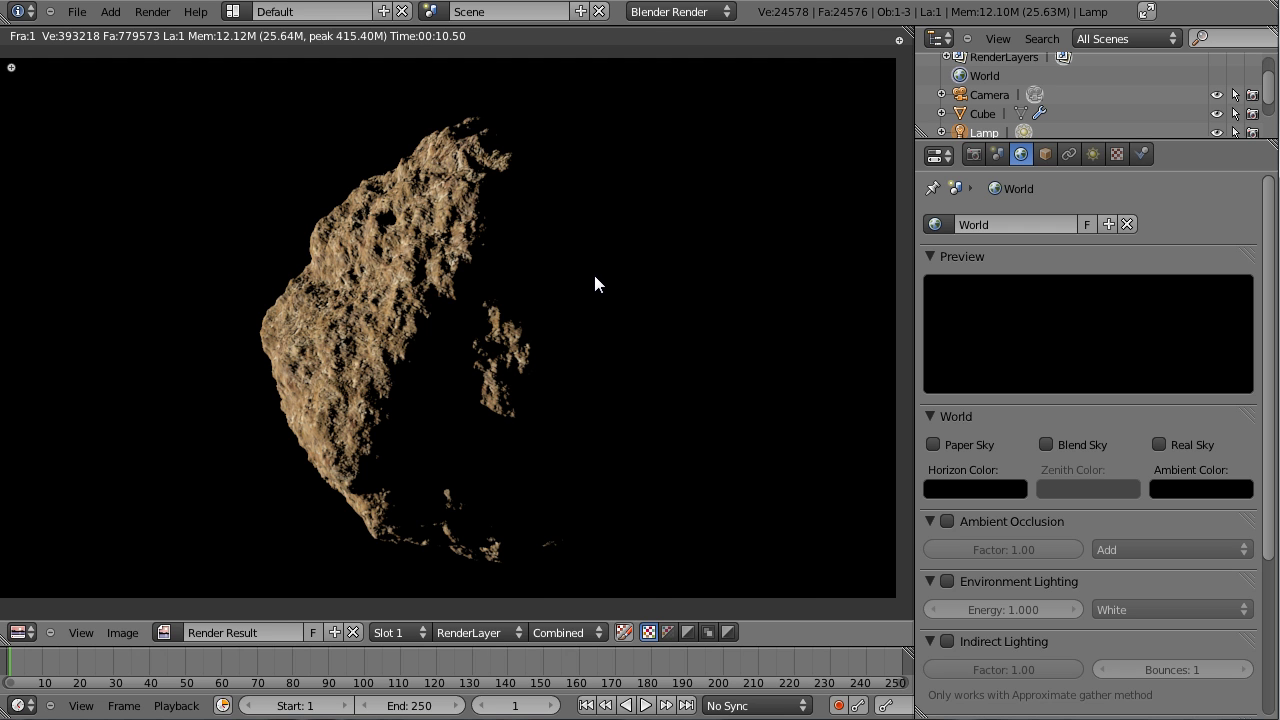
{"action": "key", "text": "Escape"}
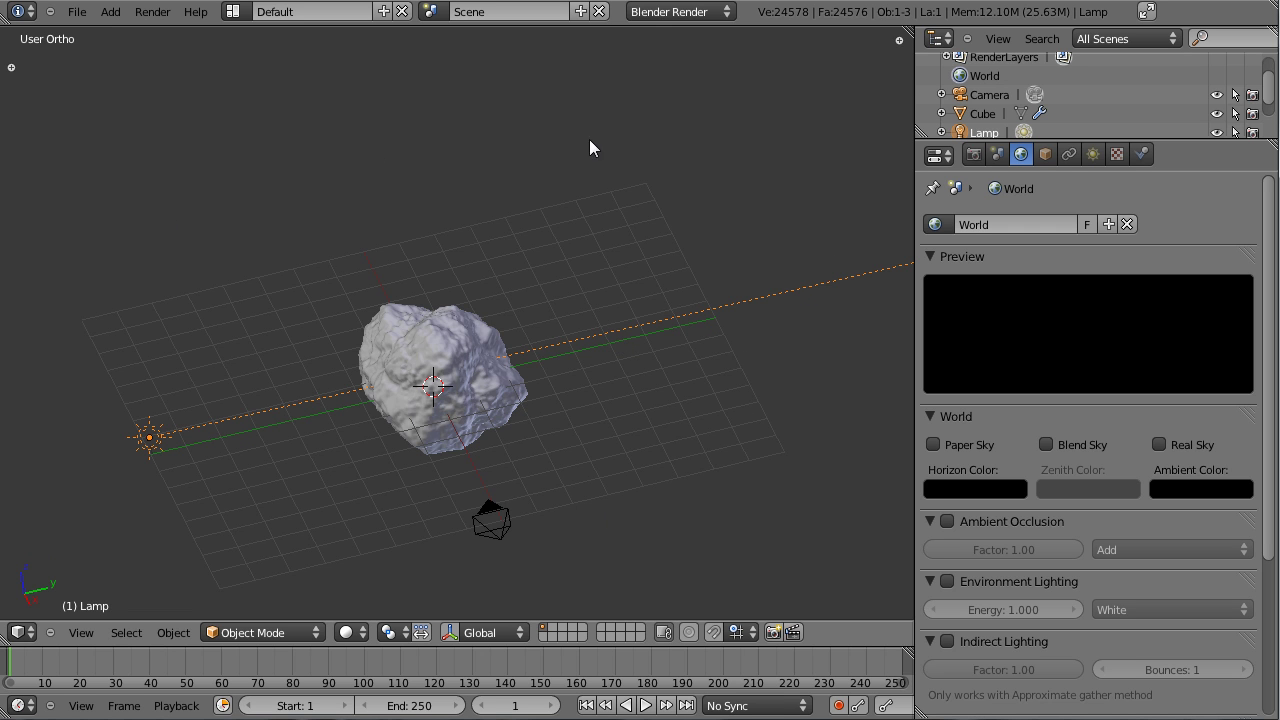
{"action": "middle_click_drag", "start_coordinate": [588, 209], "coordinate": [632, 310]}
{"action": "middle_click_drag", "start_coordinate": [437, 330], "coordinate": [713, 380]}
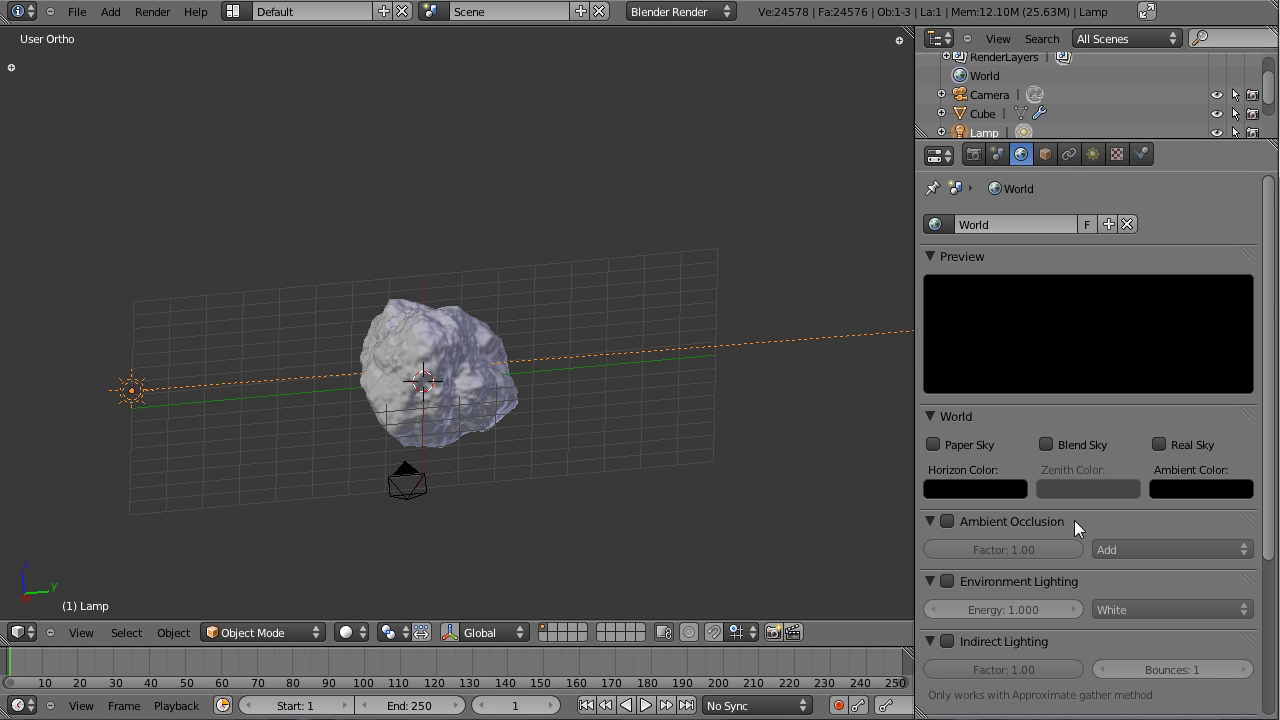
Step: Enable the world's Environment Lighting with an energy of 0.03 and render the asteroid
{"action": "scroll", "coordinate": [1074, 518], "scroll_direction": "down", "scroll_amount": 5}
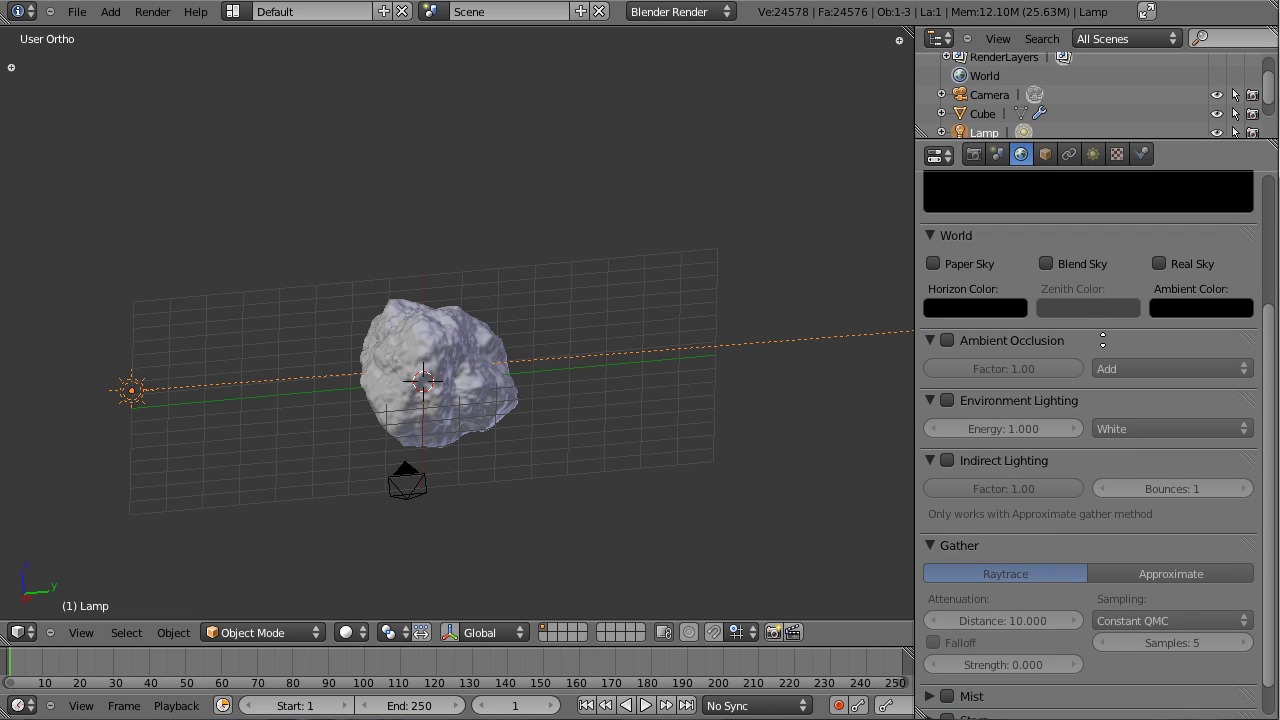
{"action": "left_click", "coordinate": [948, 393]}
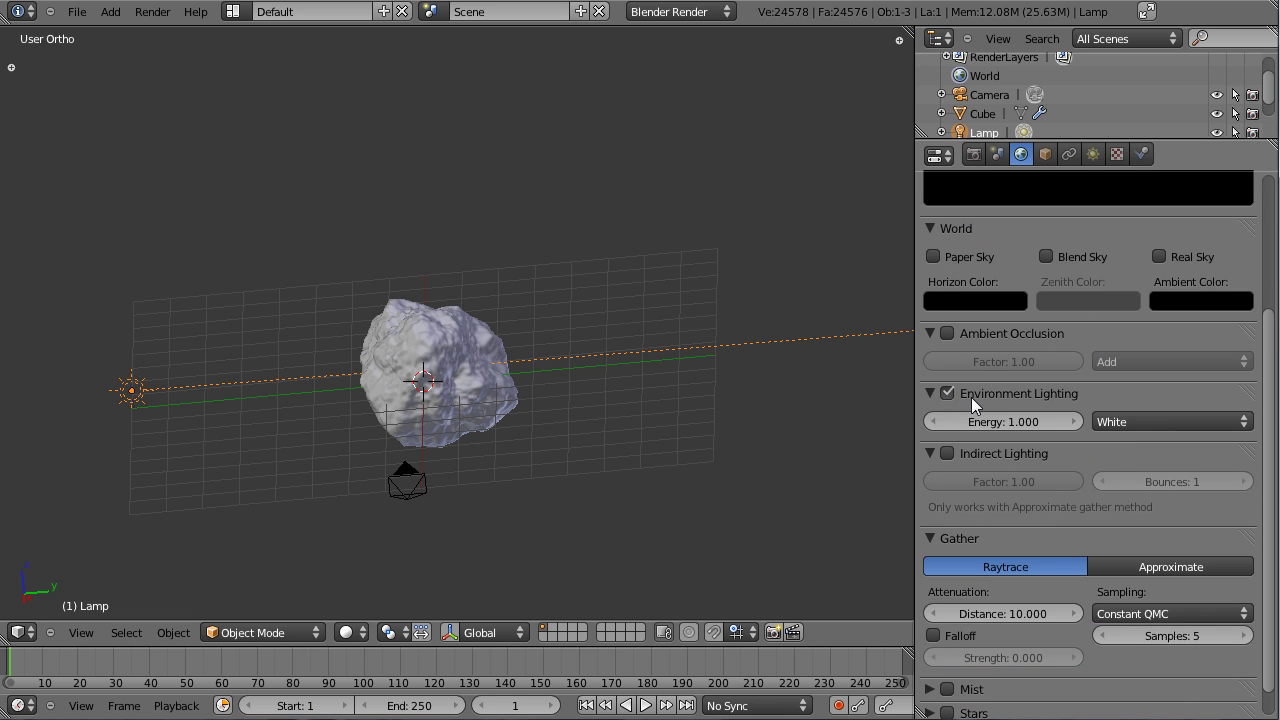
{"action": "left_click", "coordinate": [996, 421]}
{"action": "type", "text": ".030"}
{"action": "key", "text": "Return"}
{"action": "key", "text": "F12"}
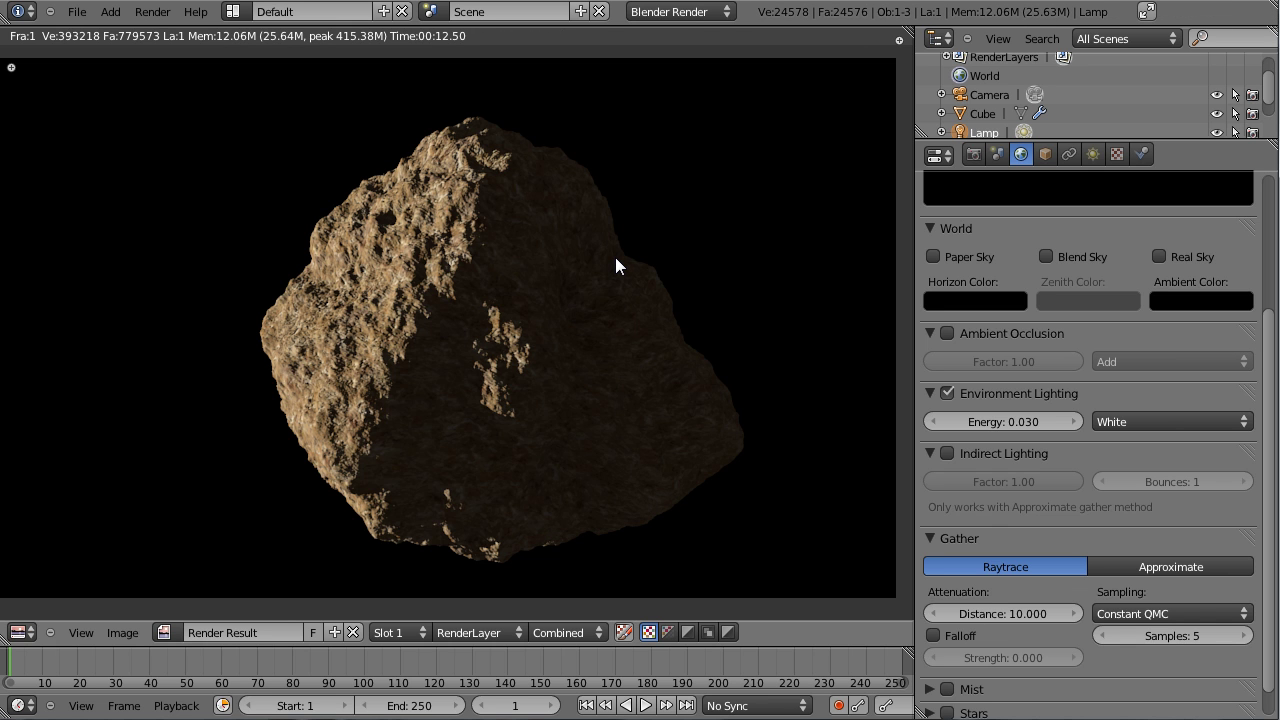
Step: Close the render, select the asteroid and examine it together with the lamp and camera from several angles
{"action": "key", "text": "Escape"}
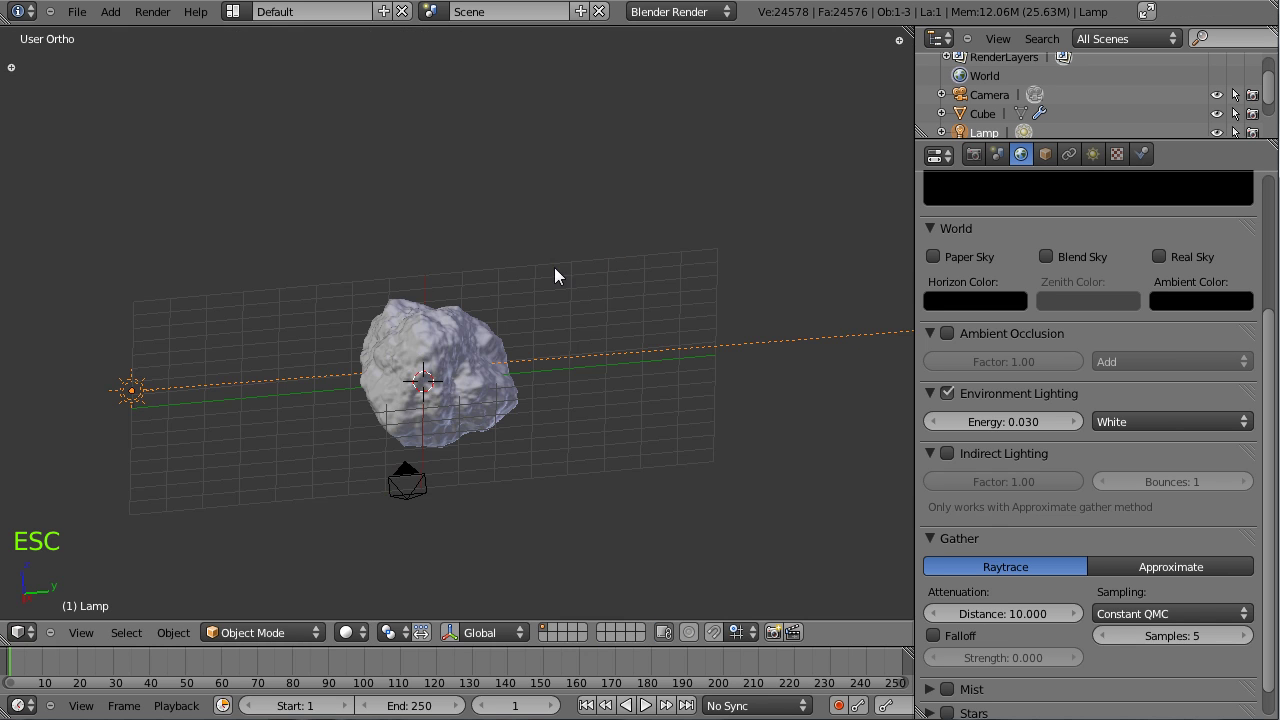
{"action": "right_click", "coordinate": [451, 373]}
{"action": "middle_click_drag", "start_coordinate": [567, 280], "coordinate": [463, 491]}
{"action": "scroll", "coordinate": [371, 466], "scroll_direction": "up", "scroll_amount": 4}
{"action": "middle_click_drag", "start_coordinate": [339, 434], "coordinate": [304, 404]}
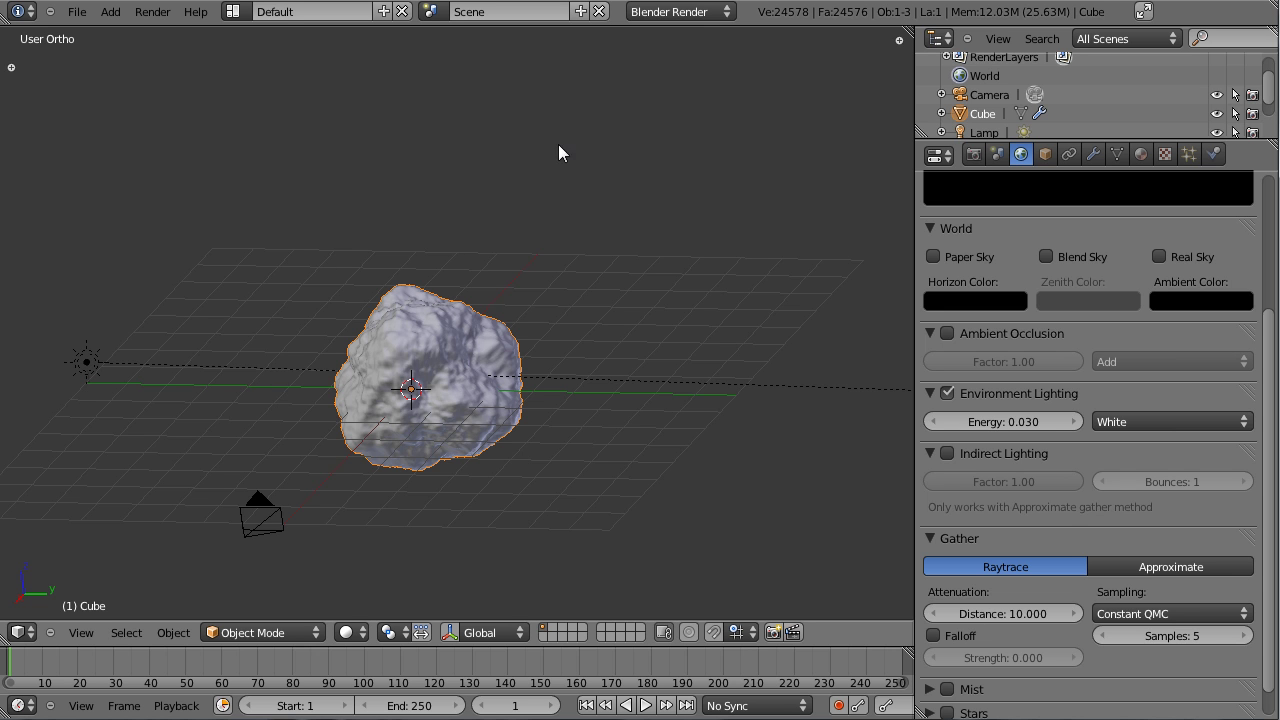
{"action": "middle_click_drag", "start_coordinate": [625, 158], "coordinate": [192, 452]}
{"action": "middle_click_drag", "start_coordinate": [390, 389], "coordinate": [475, 408]}
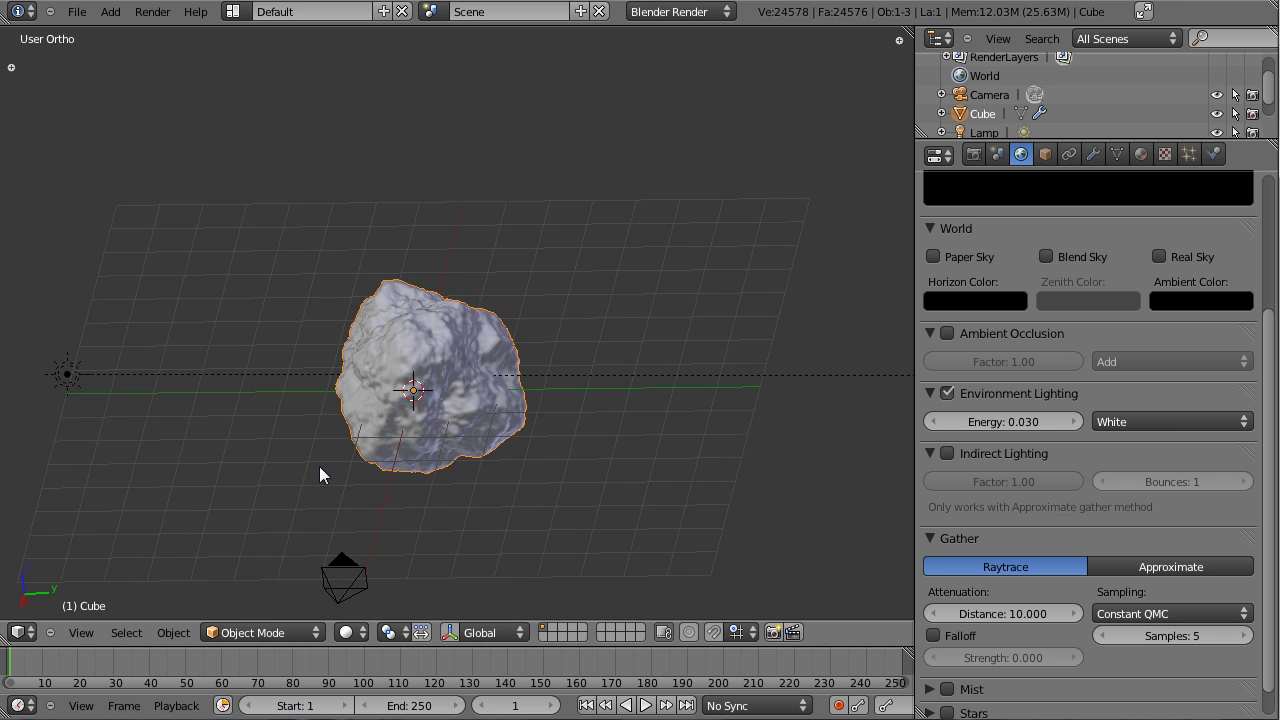
{"action": "middle_click_drag", "start_coordinate": [299, 484], "coordinate": [255, 444]}
Step: Try duplicating the asteroid into smaller copies placed around the original
{"action": "key", "text": "shift+d"}
{"action": "key", "text": "s"}
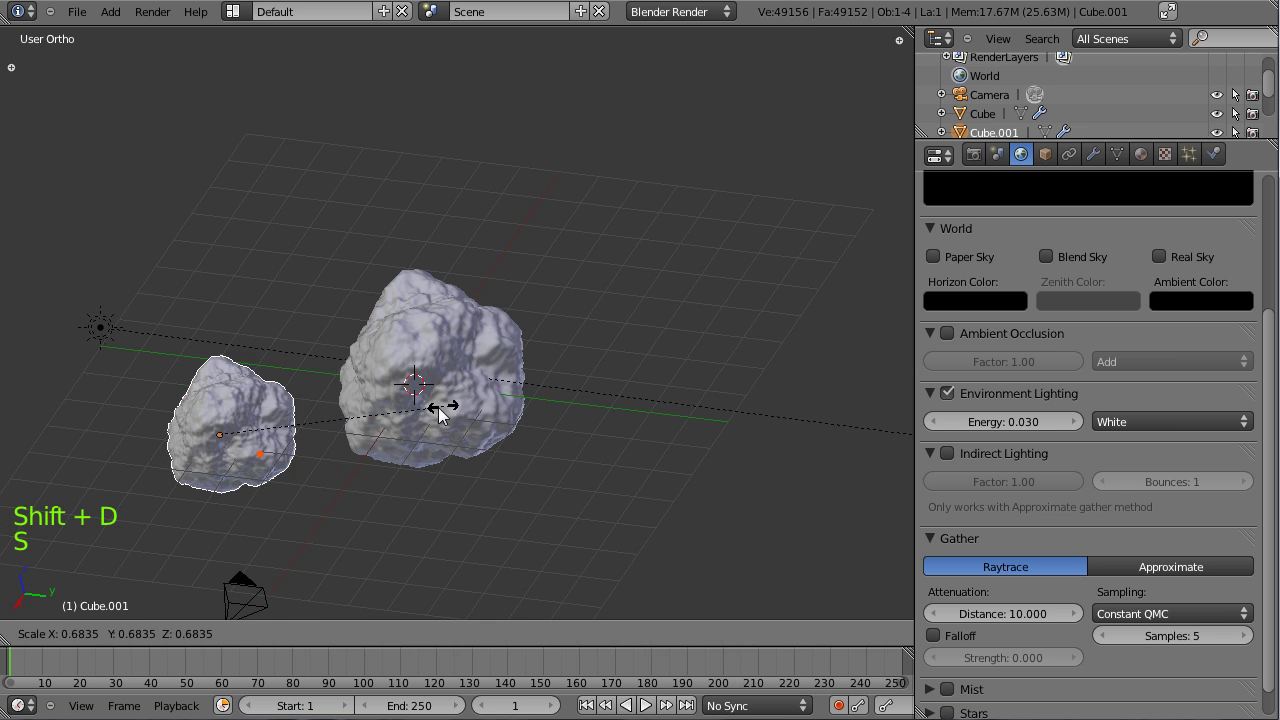
{"action": "key", "text": "g"}
{"action": "left_click", "coordinate": [401, 276]}
{"action": "key", "text": "shift+d"}
{"action": "key", "text": "y"}
{"action": "left_click", "coordinate": [736, 210]}
Step: Delete the duplicated asteroids, keeping only the original
{"action": "middle_click_drag", "start_coordinate": [682, 273], "coordinate": [639, 317]}
{"action": "key", "text": "x"}
{"action": "left_click", "coordinate": [639, 317]}
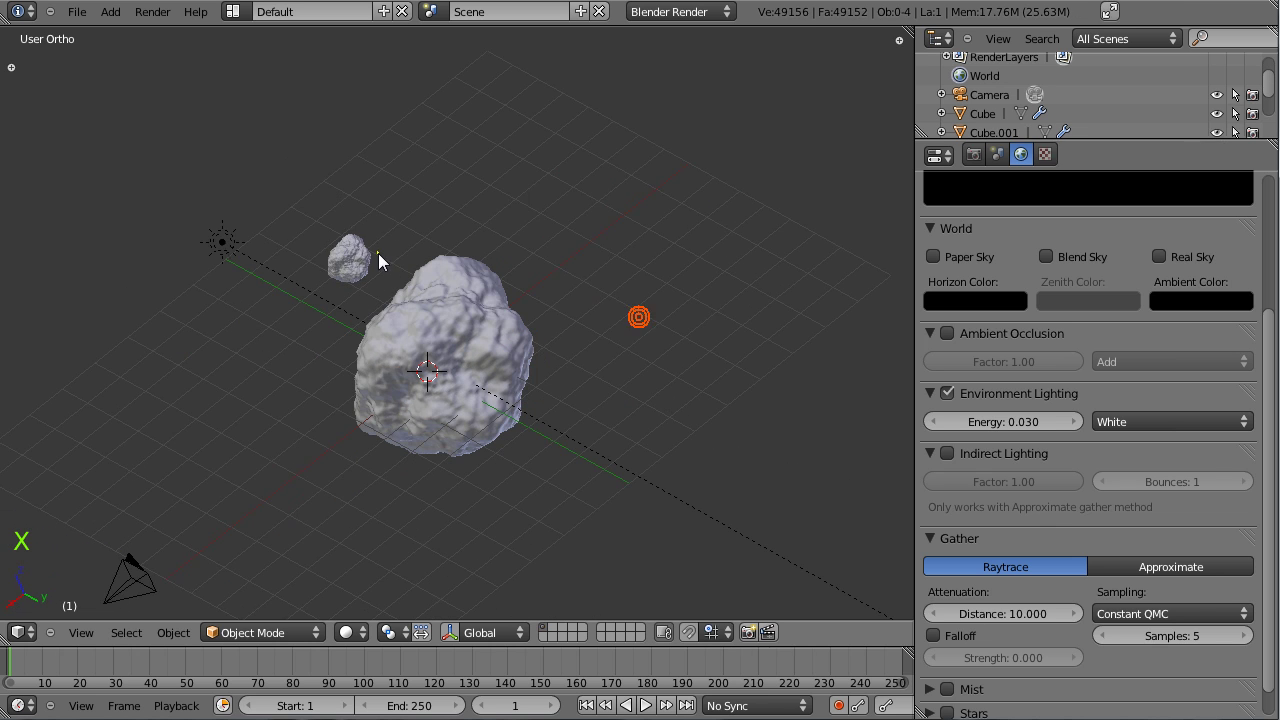
{"action": "right_click", "coordinate": [379, 254]}
{"action": "key", "text": "x"}
{"action": "left_click", "coordinate": [382, 258]}
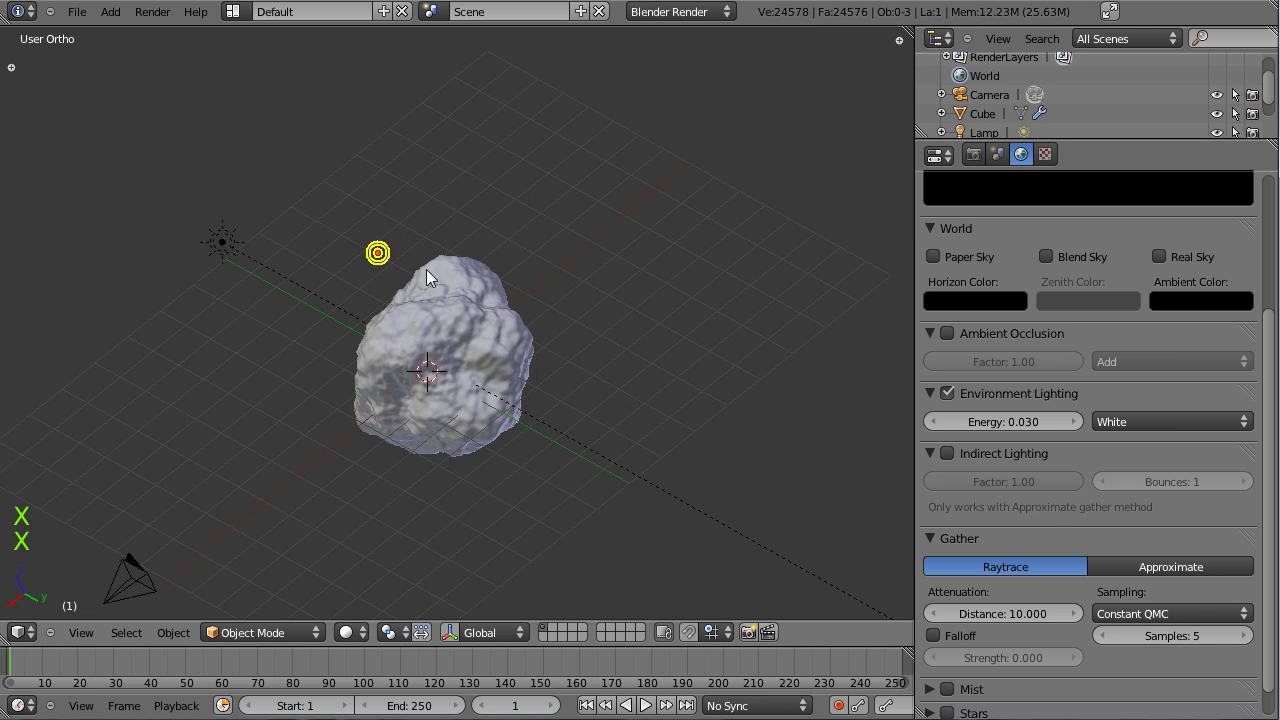
Step: Place the 3D cursor behind the camera in top view and add a plane there
{"action": "right_click", "coordinate": [501, 334]}
{"action": "scroll", "coordinate": [501, 334], "scroll_direction": "down", "scroll_amount": 4}
{"action": "middle_click_drag", "start_coordinate": [501, 334], "coordinate": [540, 266]}
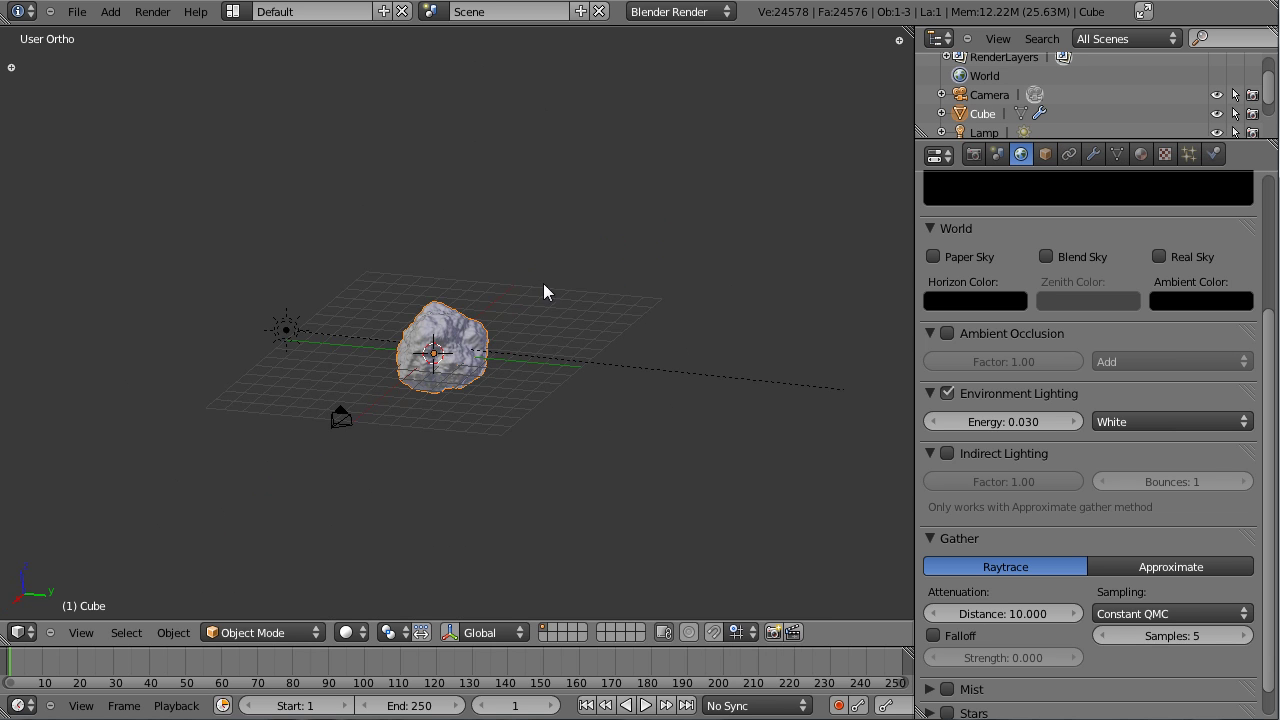
{"action": "middle_click_drag", "start_coordinate": [512, 355], "coordinate": [585, 346]}
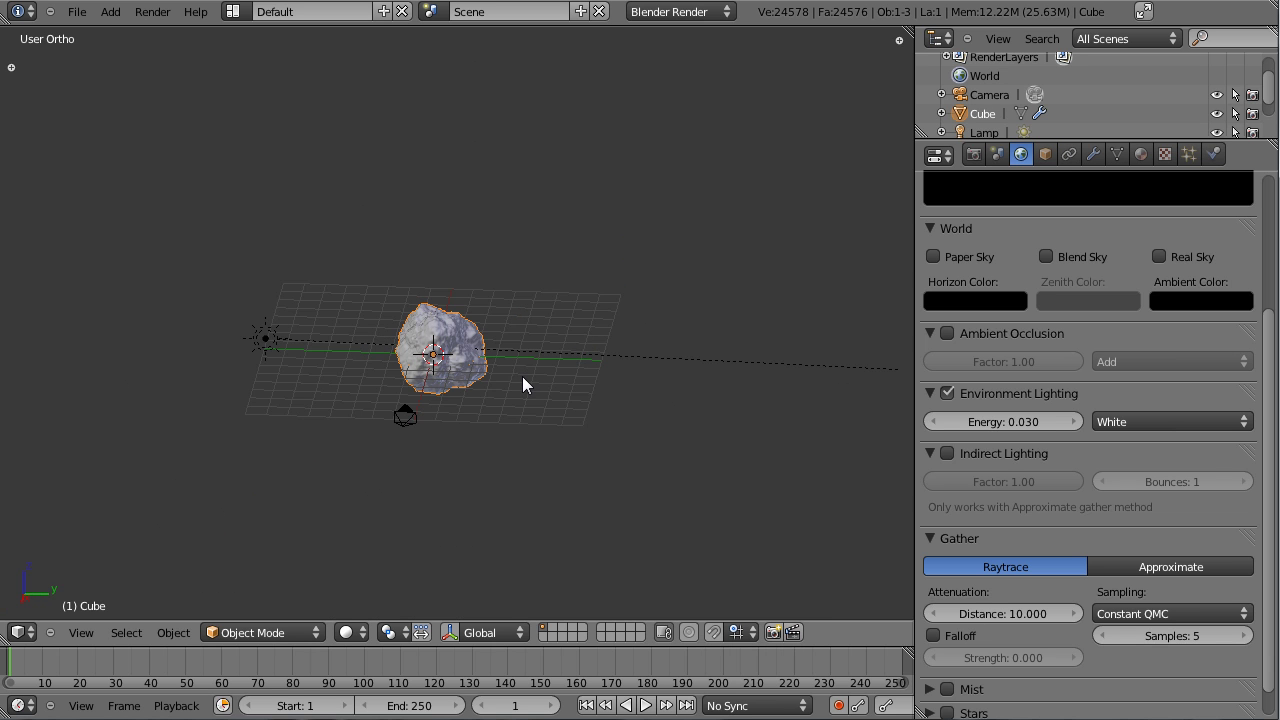
{"action": "key", "text": "KP_7"}
{"action": "middle_click_drag", "start_coordinate": [543, 405], "coordinate": [333, 372], "text": "shift"}
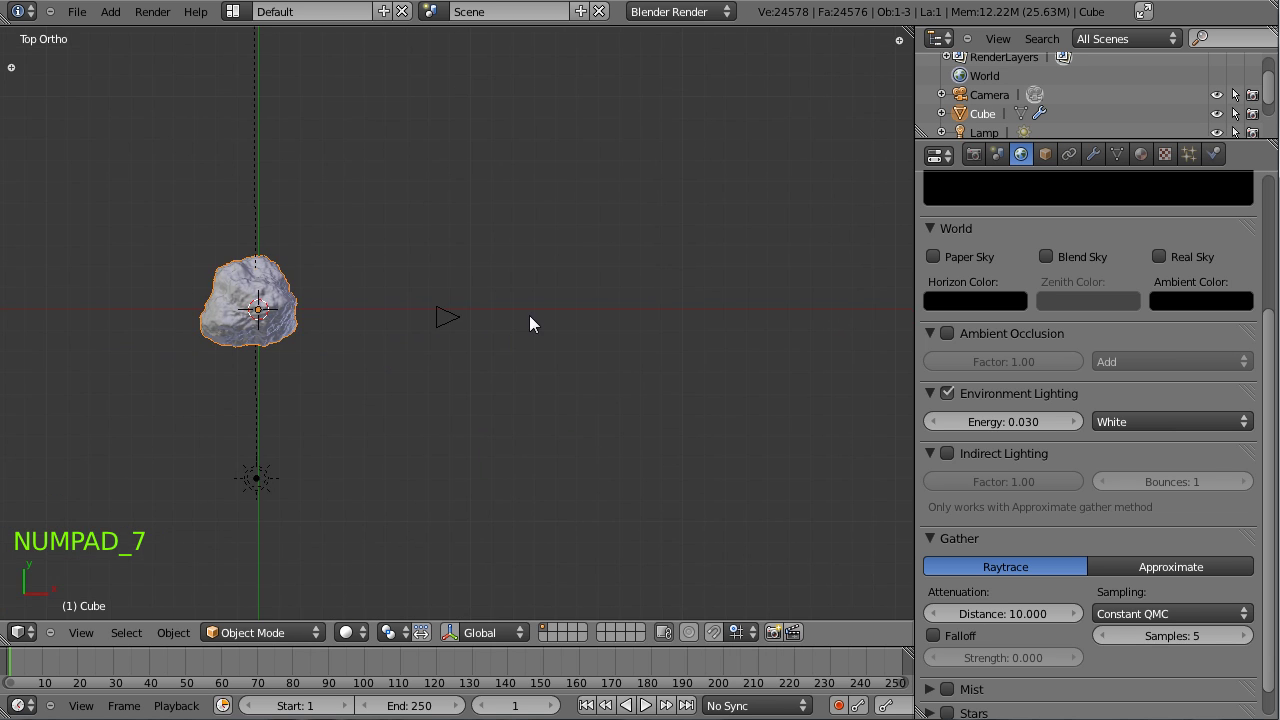
{"action": "left_click", "coordinate": [529, 315]}
{"action": "key", "text": "shift+a"}
{"action": "left_click", "coordinate": [590, 316]}
Step: Rotate the plane 90 degrees in front view so it stands upright, and move it closer to the camera
{"action": "key", "text": "KP_1"}
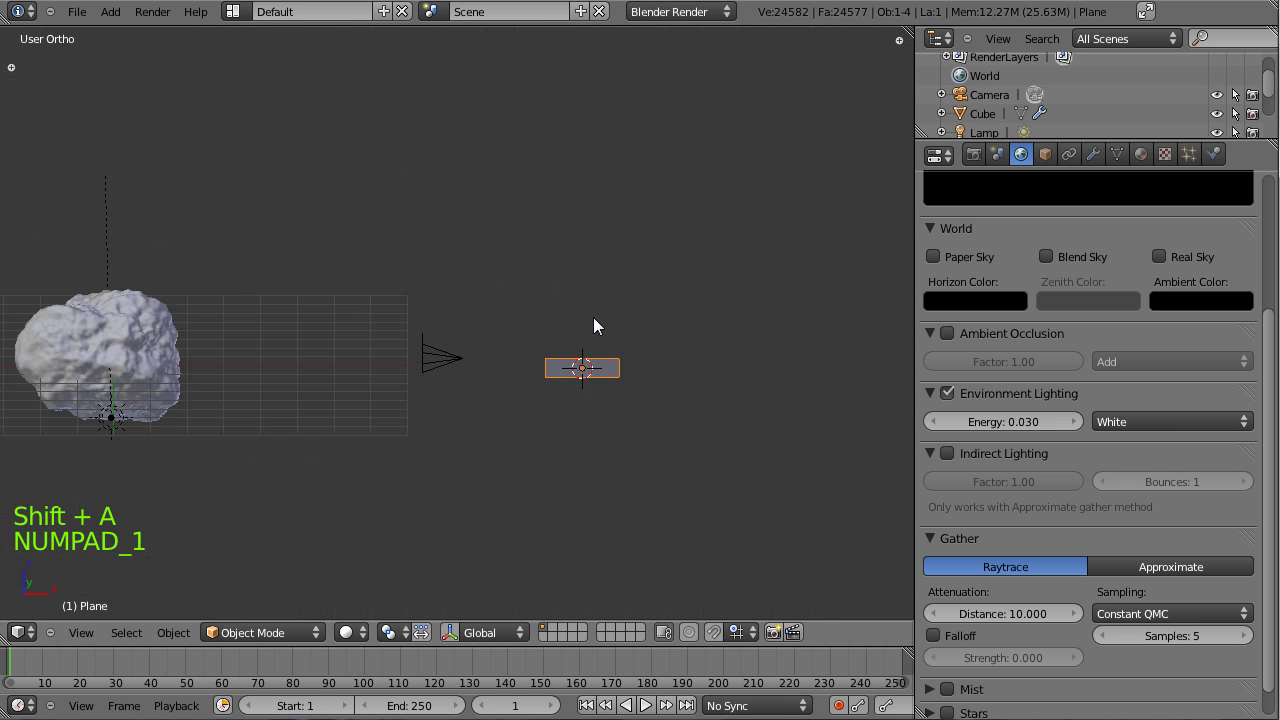
{"action": "key", "text": "r"}
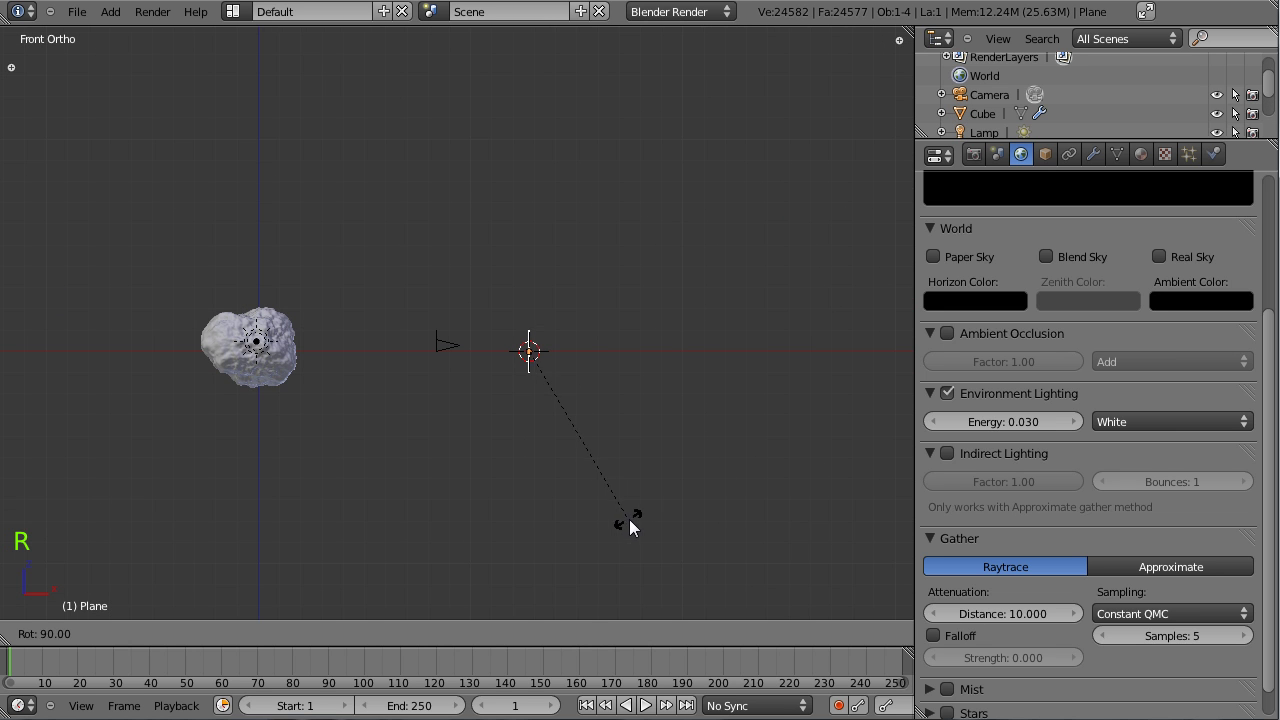
{"action": "left_click", "coordinate": [630, 518]}
{"action": "scroll", "coordinate": [630, 518], "scroll_direction": "up", "scroll_amount": 3}
{"action": "key", "text": "g"}
{"action": "left_click", "coordinate": [616, 434]}
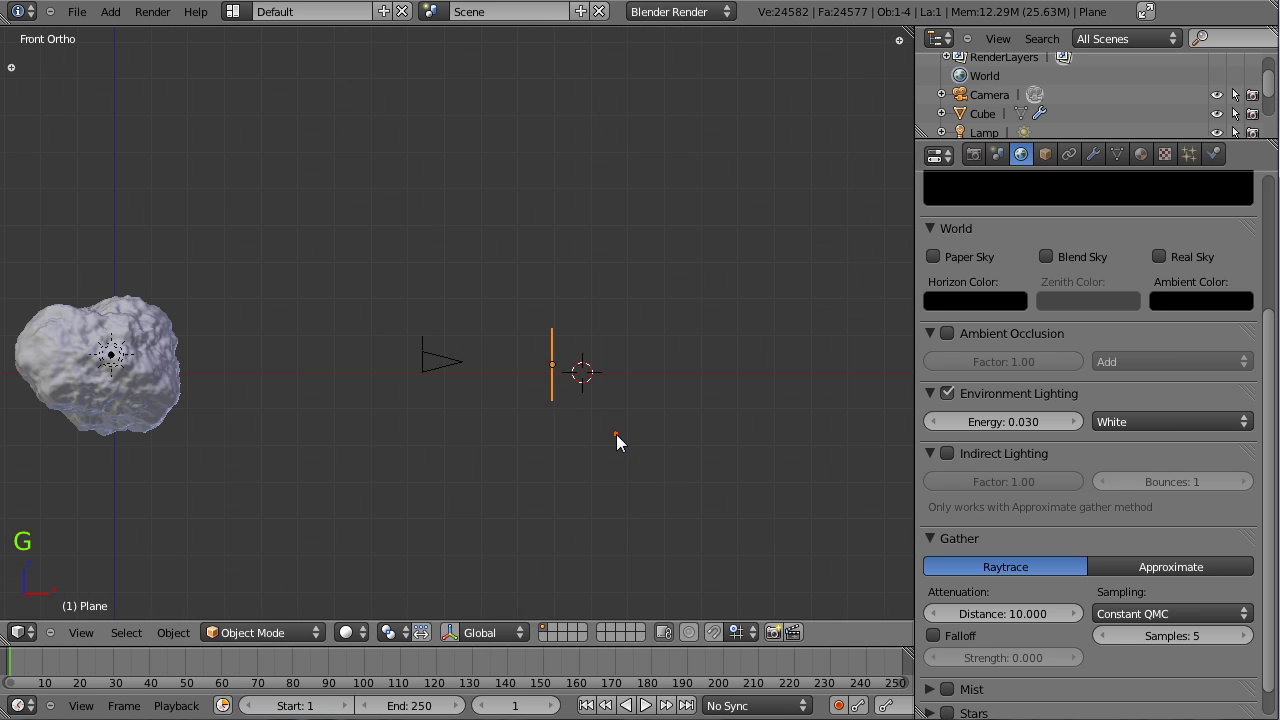
Step: Place the 3D cursor on the far side of the asteroid, opposite the camera
{"action": "scroll", "coordinate": [616, 434], "scroll_direction": "down", "scroll_amount": 3}
{"action": "middle_click_drag", "start_coordinate": [604, 375], "coordinate": [740, 357], "text": "shift"}
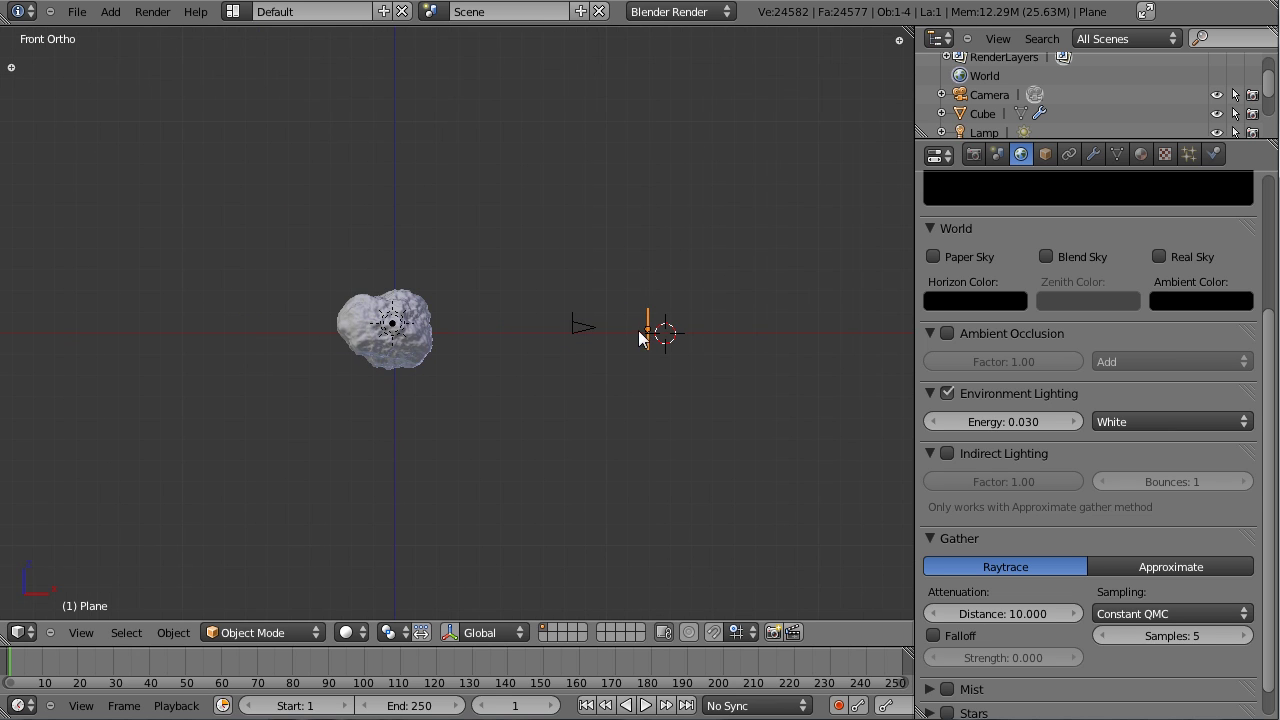
{"action": "left_click", "coordinate": [34, 350]}
{"action": "scroll", "coordinate": [560, 394], "scroll_direction": "up", "scroll_amount": 2}
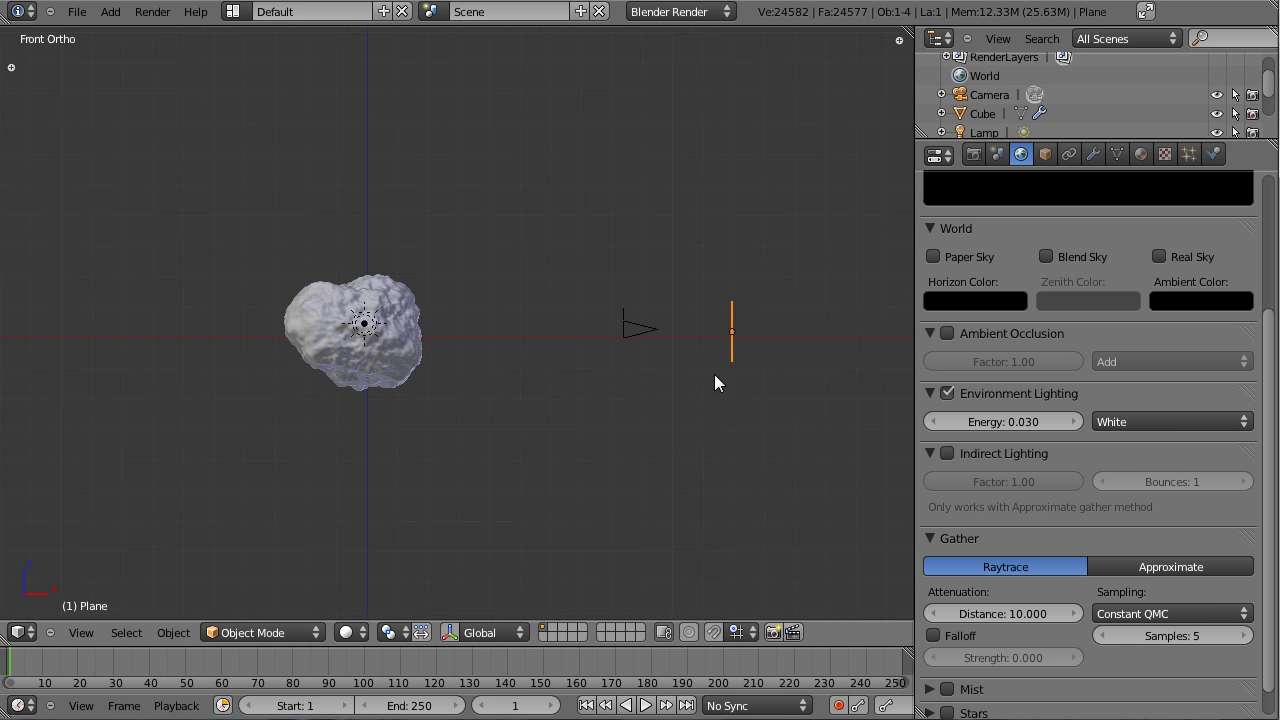
Step: Enlarge the properties area, add a particle system to the plane and set its emission End to 20
{"action": "middle_click_drag", "start_coordinate": [700, 376], "coordinate": [482, 377], "text": "shift"}
{"action": "left_click", "coordinate": [1189, 154]}
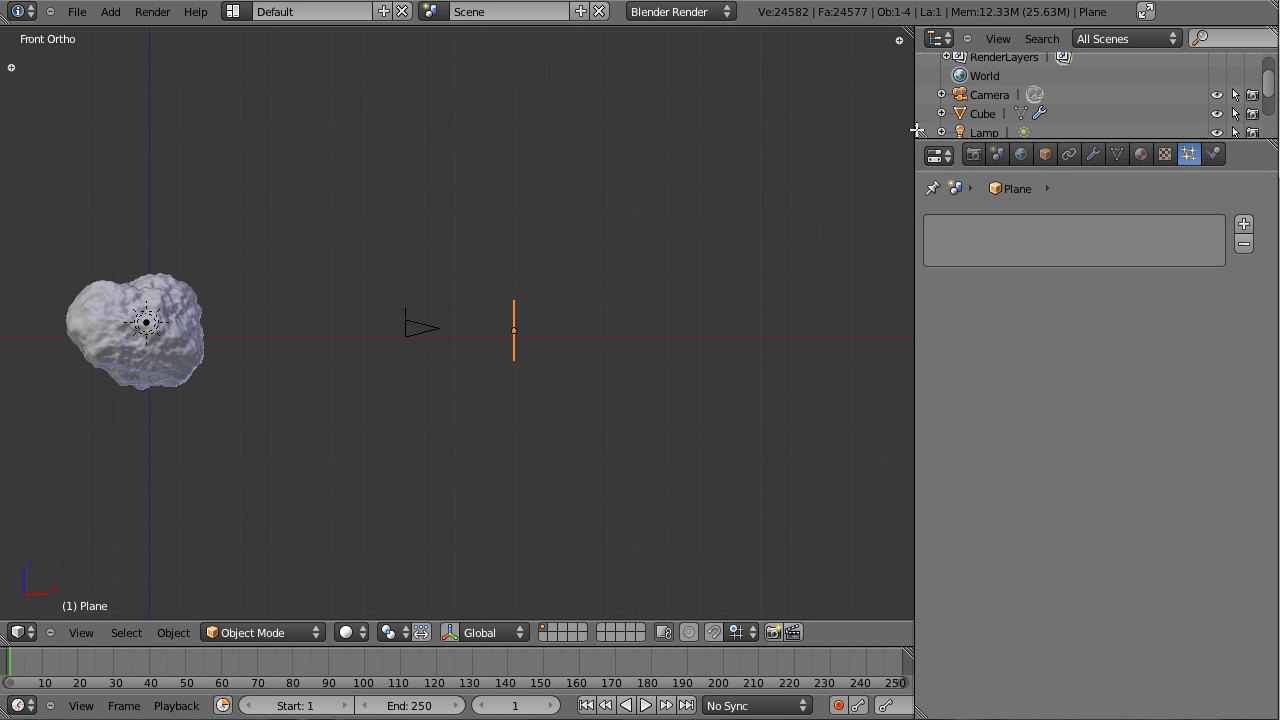
{"action": "left_click_drag", "start_coordinate": [914, 134], "coordinate": [1006, 78]}
{"action": "left_click", "coordinate": [1243, 111]}
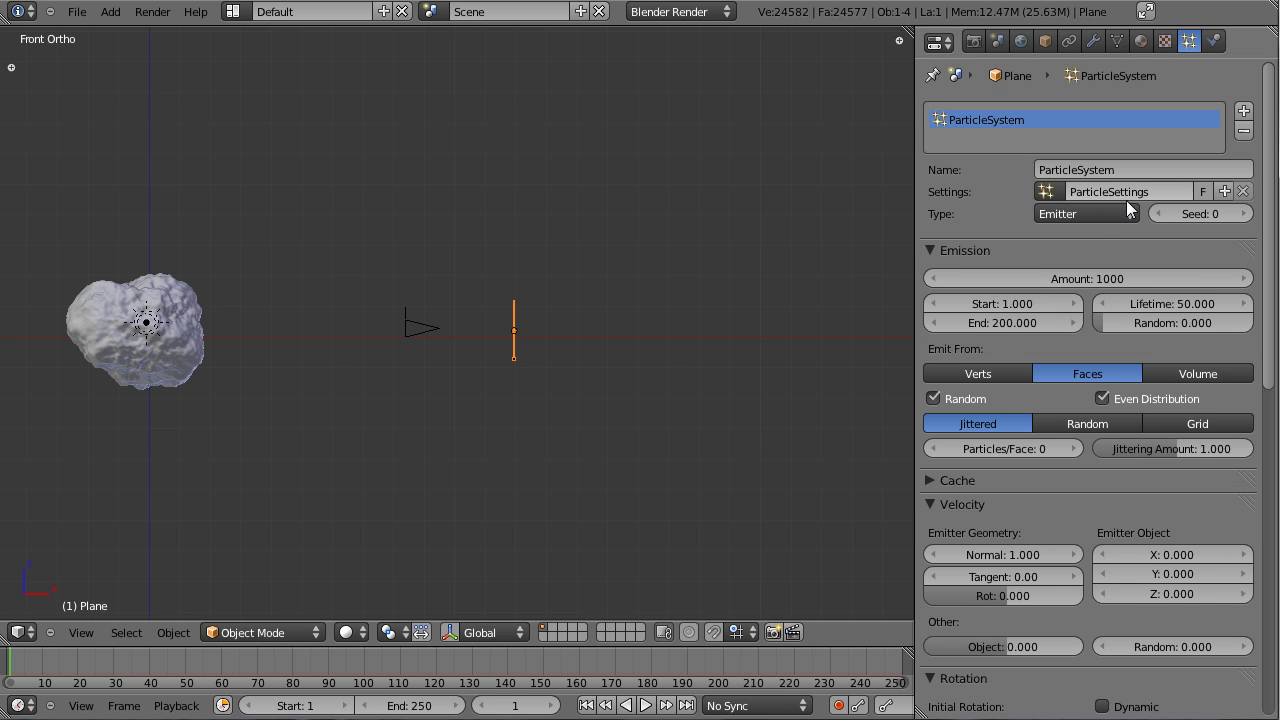
{"action": "left_click", "coordinate": [999, 317]}
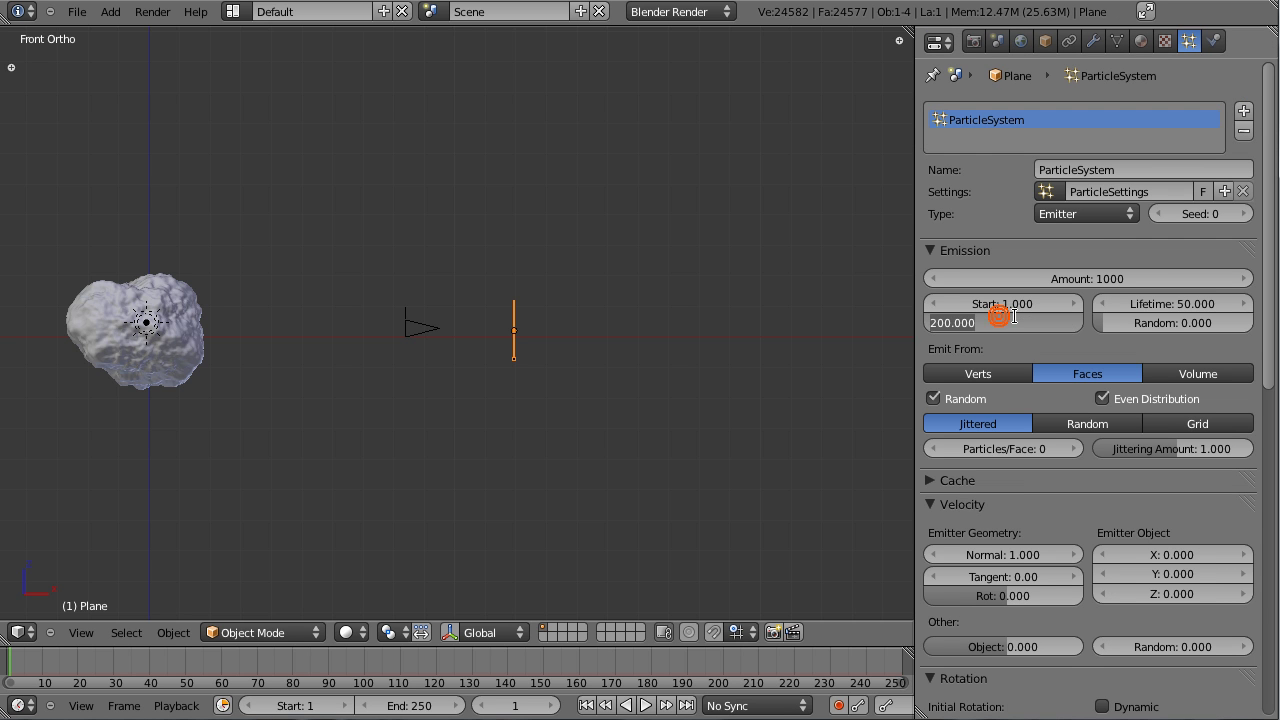
{"action": "type", "text": "20"}
{"action": "key", "text": "Return"}
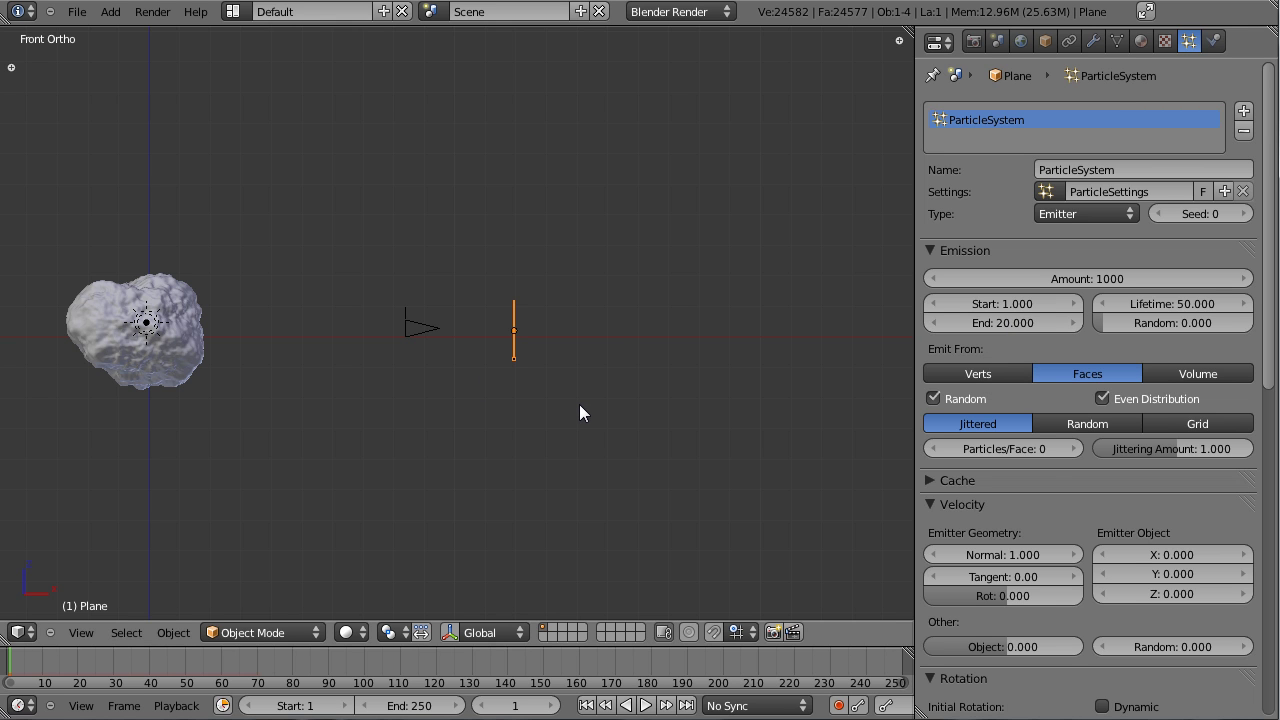
Step: Set the Gravity field weight of the plane's particle system to 0
{"action": "scroll", "coordinate": [1112, 535], "scroll_direction": "down", "scroll_amount": 15}
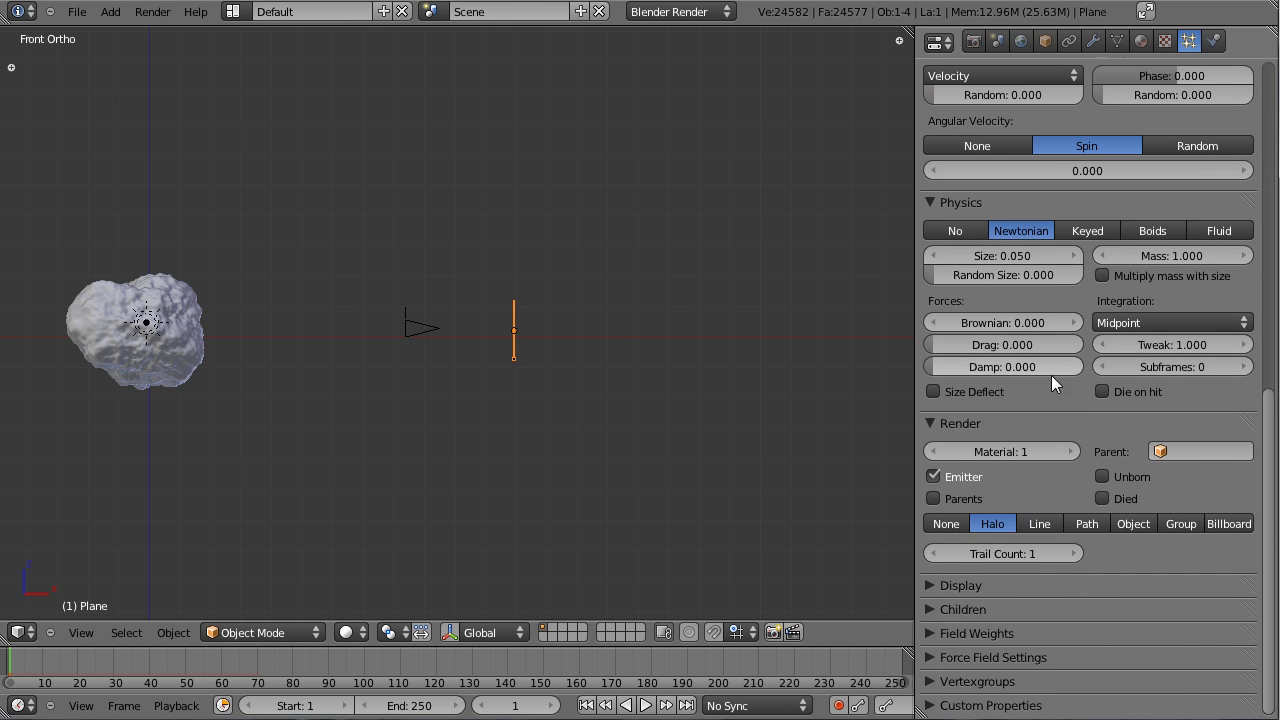
{"action": "left_click", "coordinate": [938, 424]}
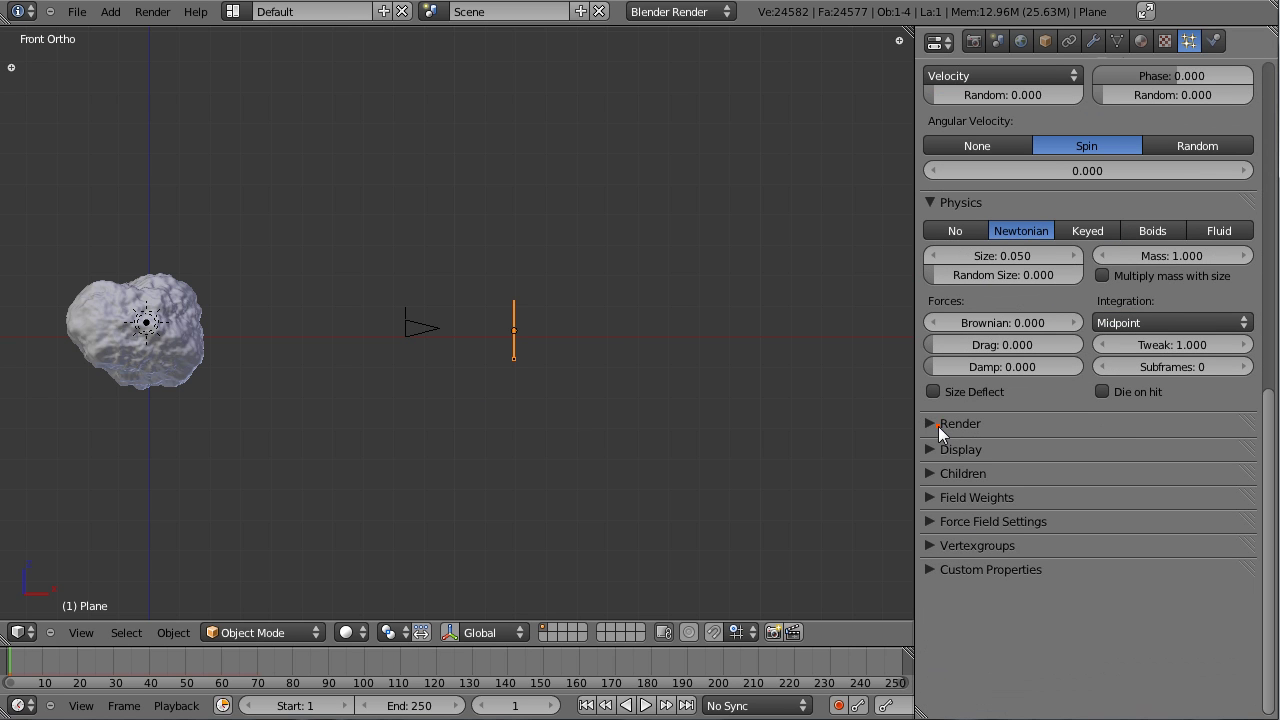
{"action": "left_click", "coordinate": [934, 495]}
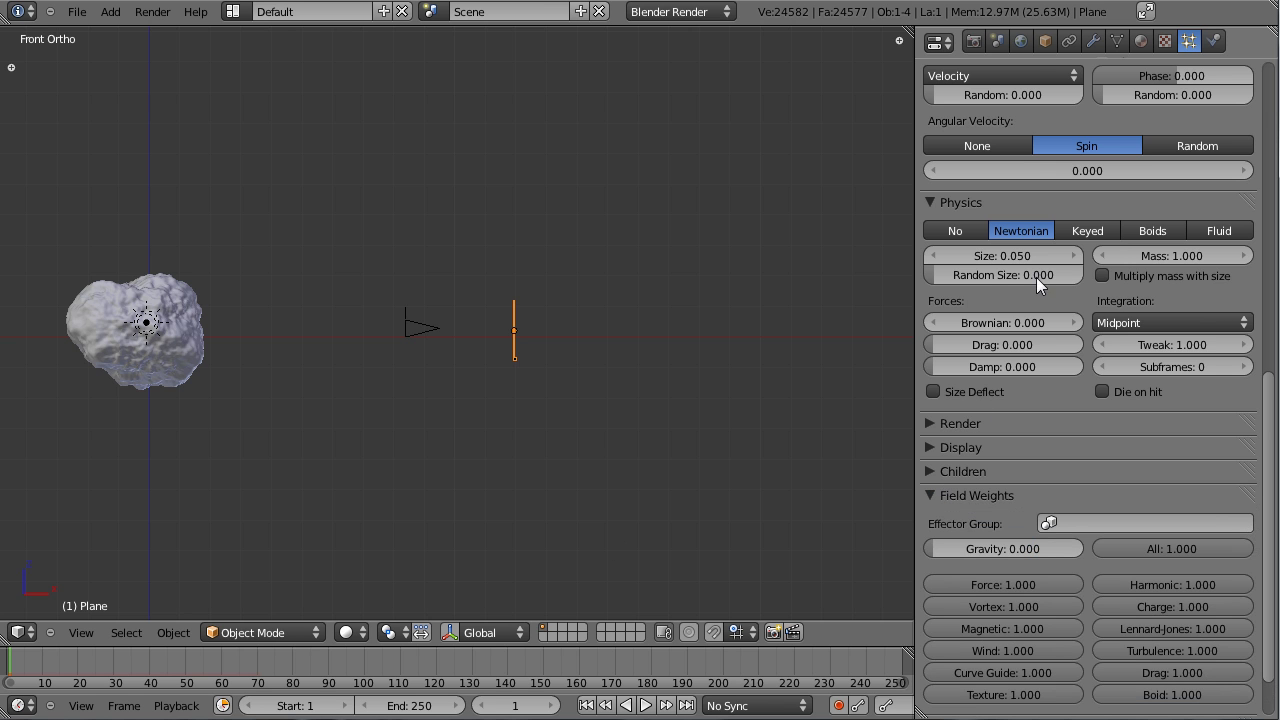
{"action": "scroll", "coordinate": [1044, 374], "scroll_direction": "up", "scroll_amount": 2}
{"action": "scroll", "coordinate": [1045, 374], "scroll_direction": "up", "scroll_amount": 14}
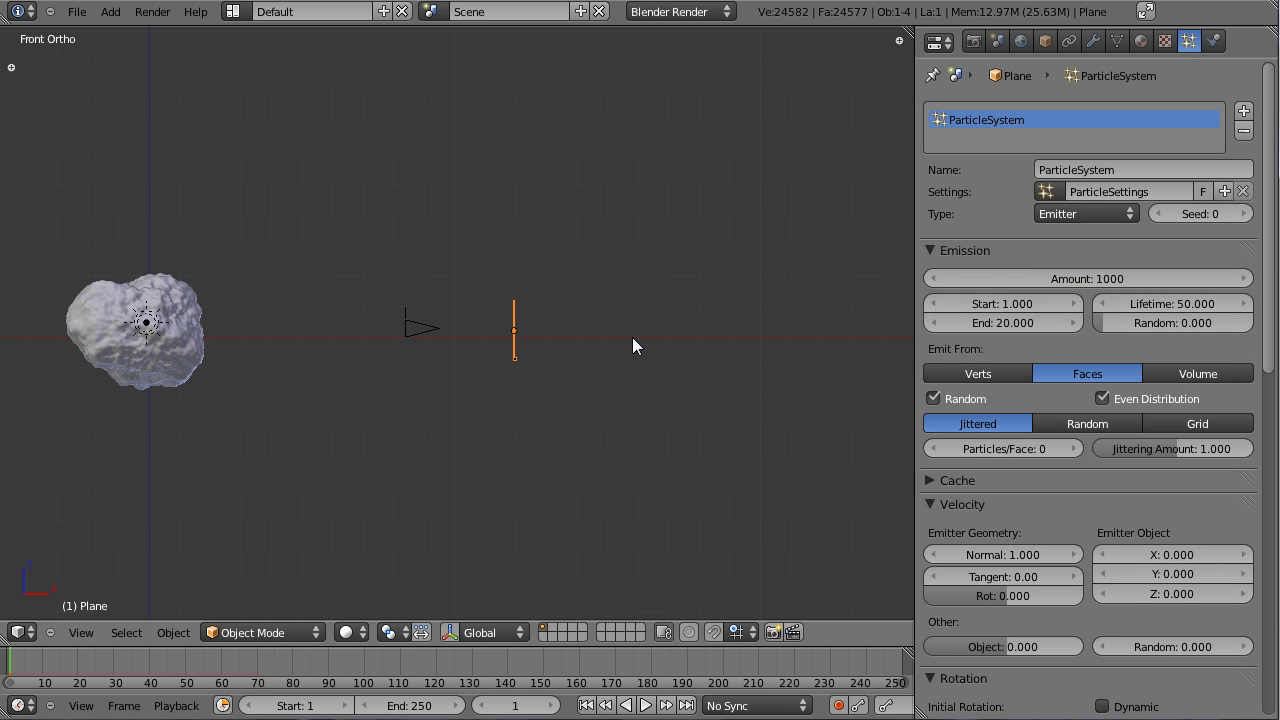
Step: Set the particle Lifetime to 250, playing the animation before and after to check the emission
{"action": "key", "text": "alt+a"}
{"action": "scroll", "coordinate": [632, 337], "scroll_direction": "up", "scroll_amount": 6}
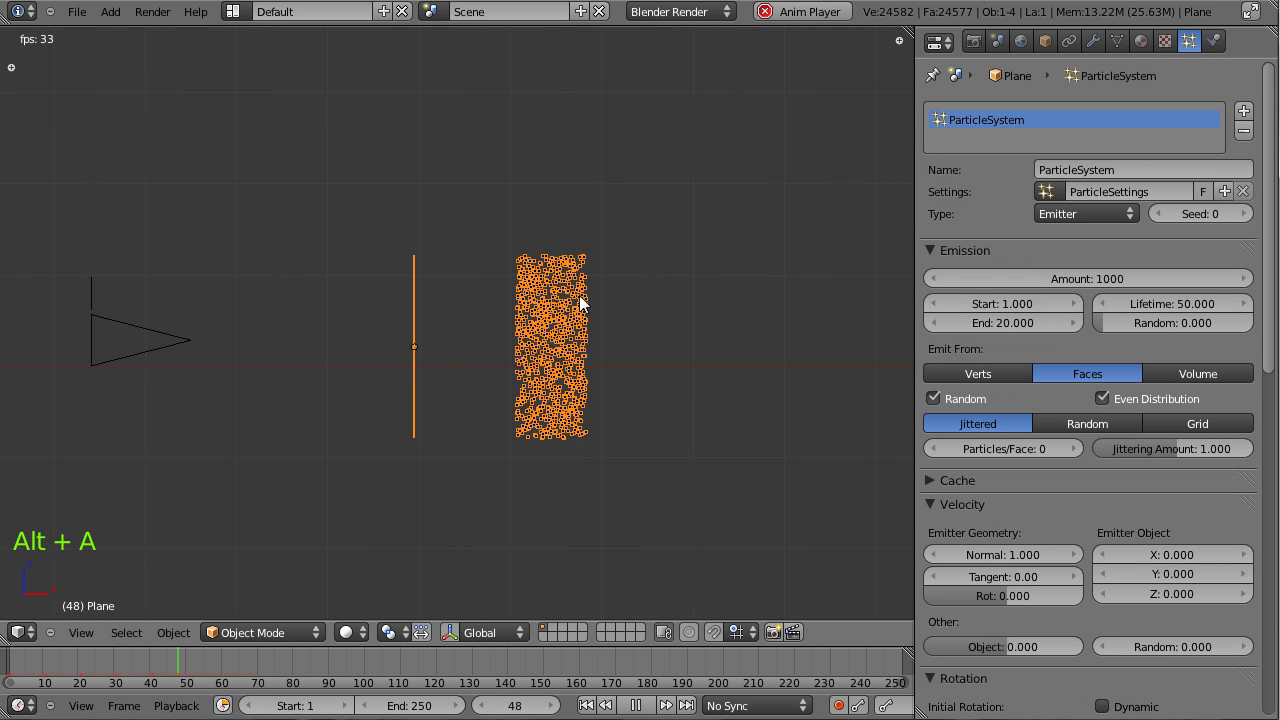
{"action": "key", "text": "Escape"}
{"action": "left_click", "coordinate": [1171, 299]}
{"action": "type", "text": "250"}
{"action": "key", "text": "Return"}
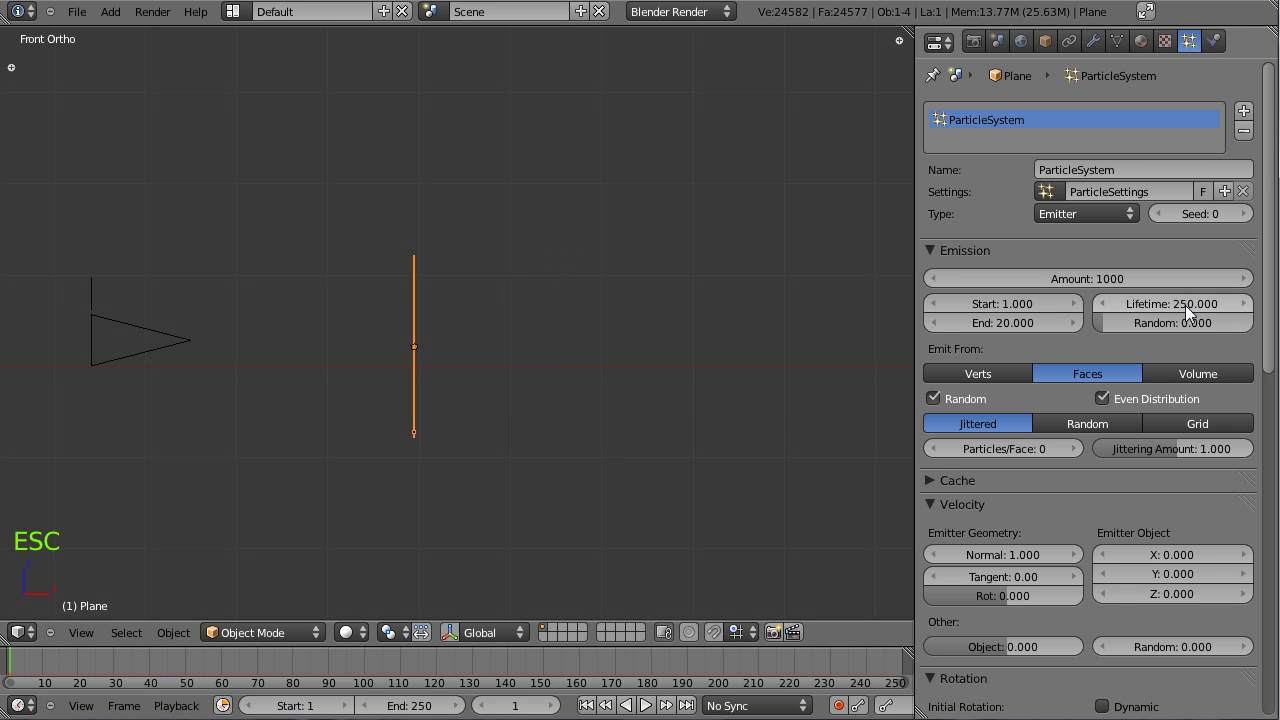
{"action": "key", "text": "alt+a"}
{"action": "scroll", "coordinate": [591, 279], "scroll_direction": "up", "scroll_amount": 3}
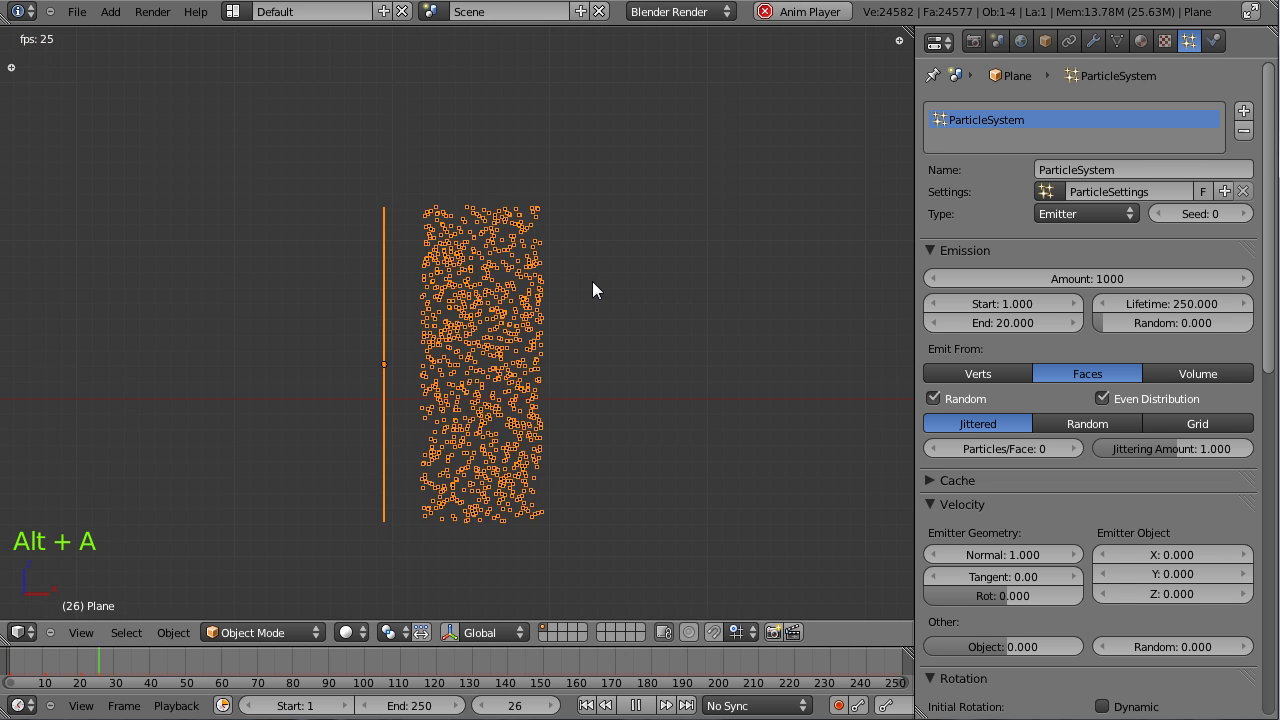
{"action": "key", "text": "Escape"}
Step: Move the emitter plane closer behind the camera in front view
{"action": "scroll", "coordinate": [592, 281], "scroll_direction": "down", "scroll_amount": 9}
{"action": "middle_click_drag", "start_coordinate": [428, 374], "coordinate": [554, 381], "text": "shift"}
{"action": "scroll", "coordinate": [659, 359], "scroll_direction": "down", "scroll_amount": 4}
{"action": "scroll", "coordinate": [652, 330], "scroll_direction": "up", "scroll_amount": 5}
{"action": "key", "text": "g"}
{"action": "left_click", "coordinate": [552, 344]}
{"action": "key", "text": "KP_1"}
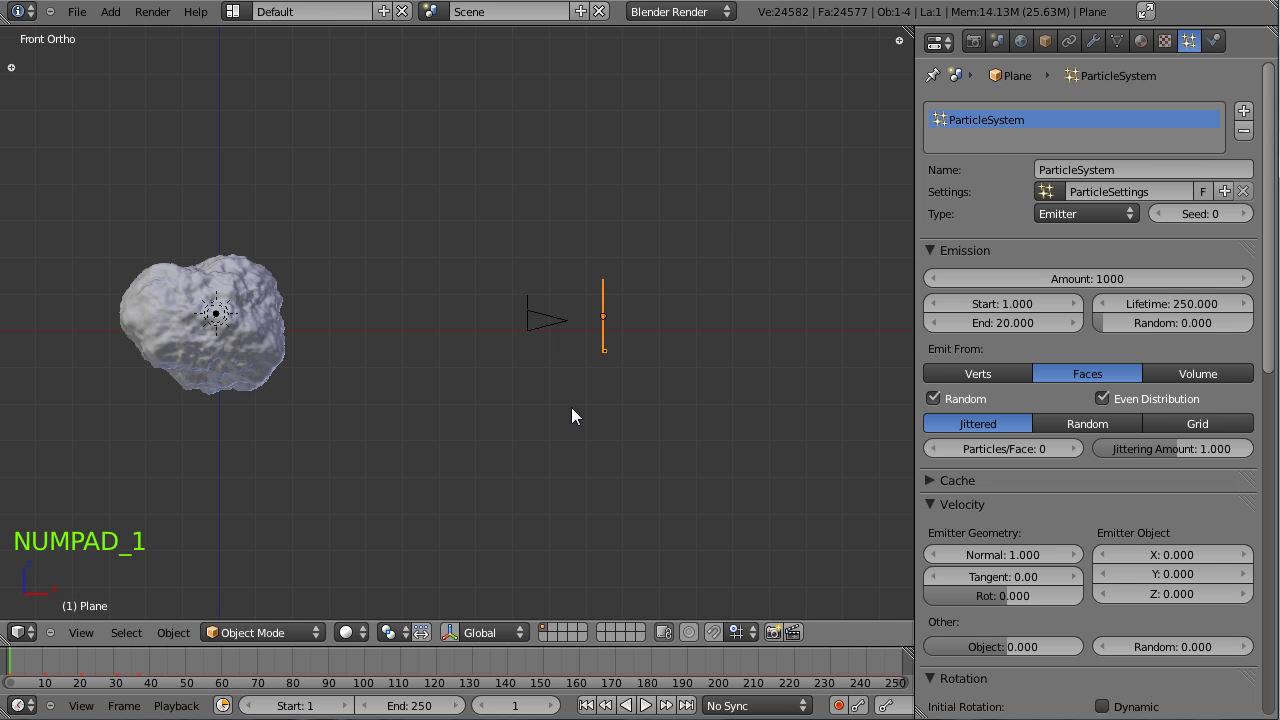
Step: Insert a LocScale keyframe for the plane at frame 1
{"action": "key", "text": "u"}
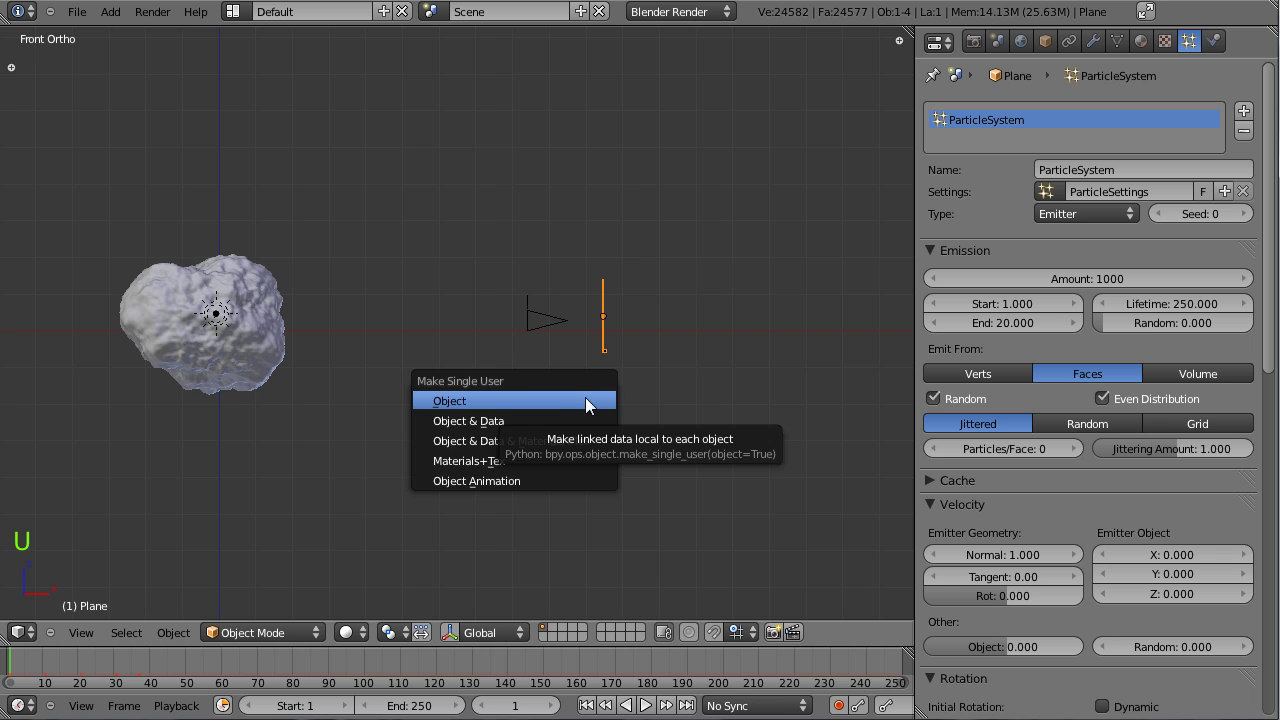
{"action": "key", "text": "i"}
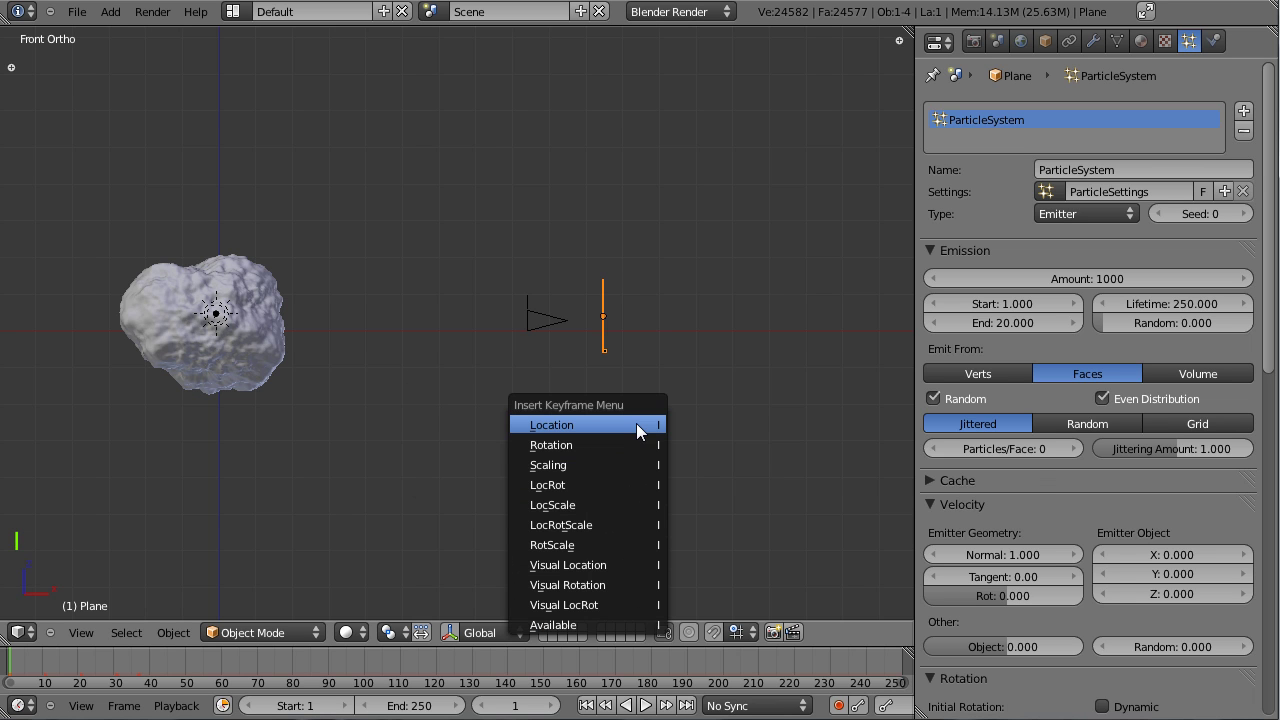
{"action": "left_click", "coordinate": [621, 507]}
{"action": "key", "text": "Home"}
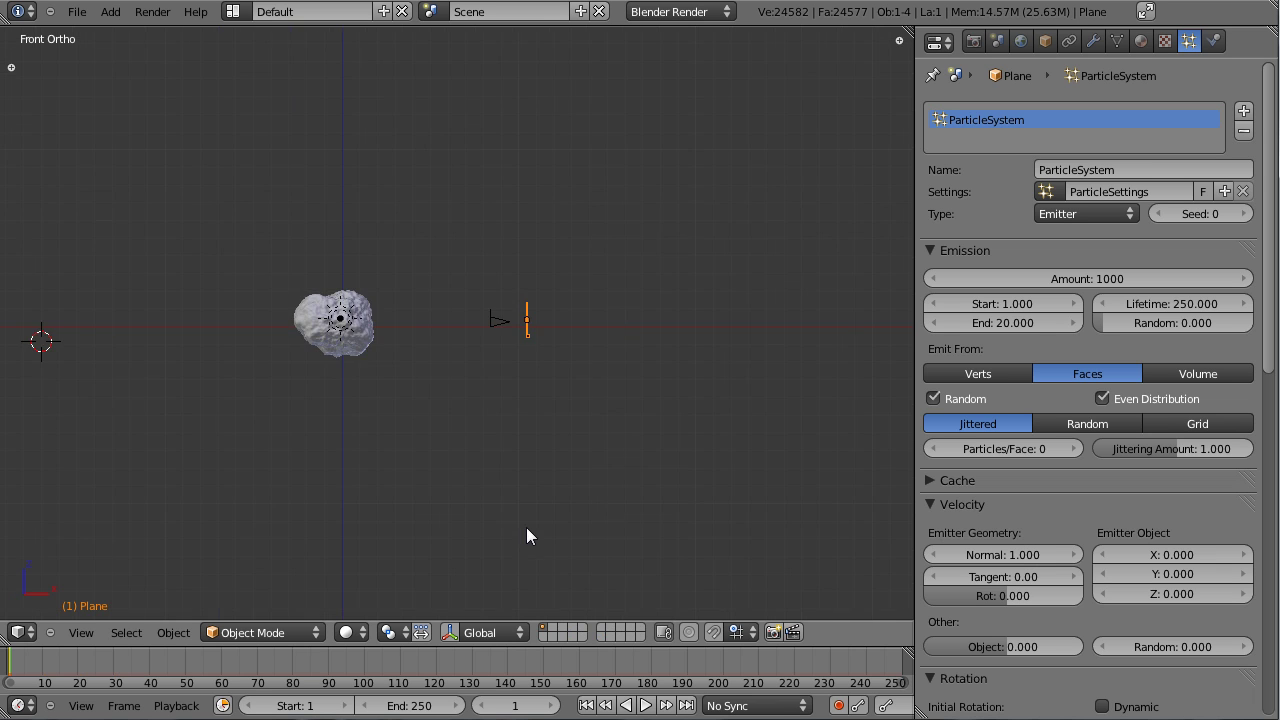
Step: Go to frame 20 and move the plane far beyond the asteroid, opposite the camera
{"action": "left_click", "coordinate": [516, 705]}
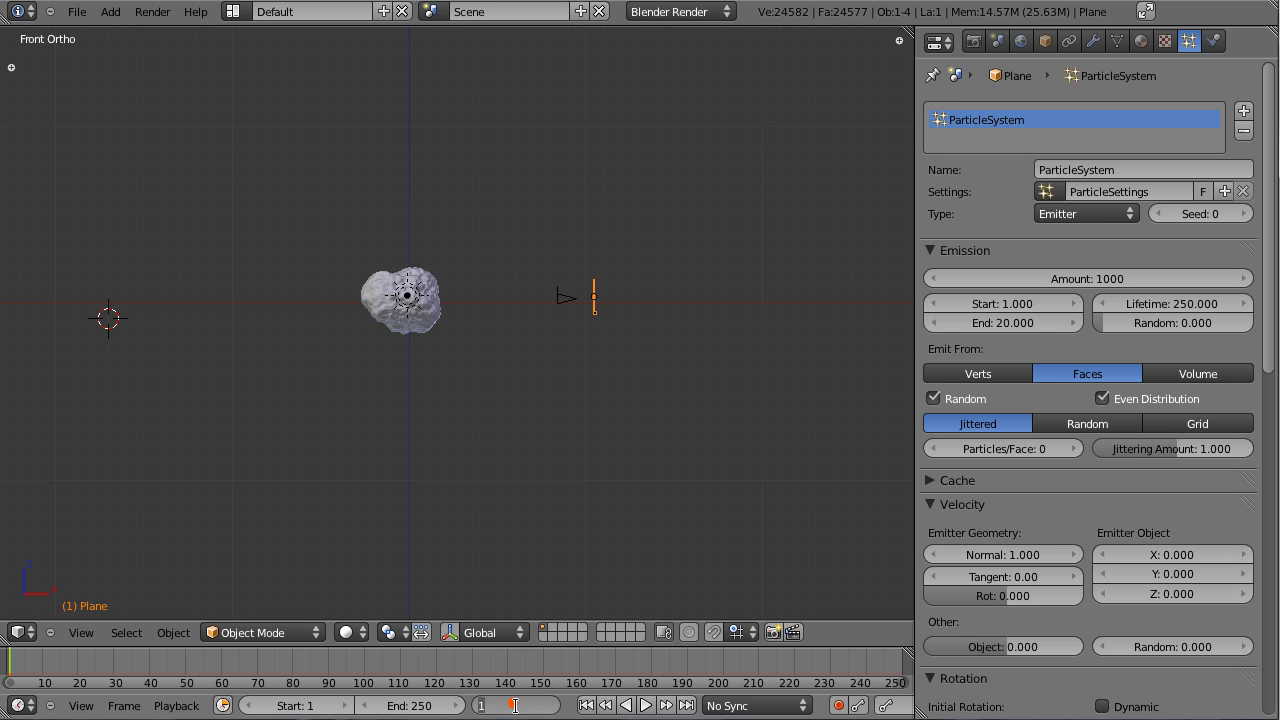
{"action": "type", "text": "20"}
{"action": "key", "text": "Return"}
{"action": "scroll", "coordinate": [656, 524], "scroll_direction": "down", "scroll_amount": 2}
{"action": "key", "text": "g"}
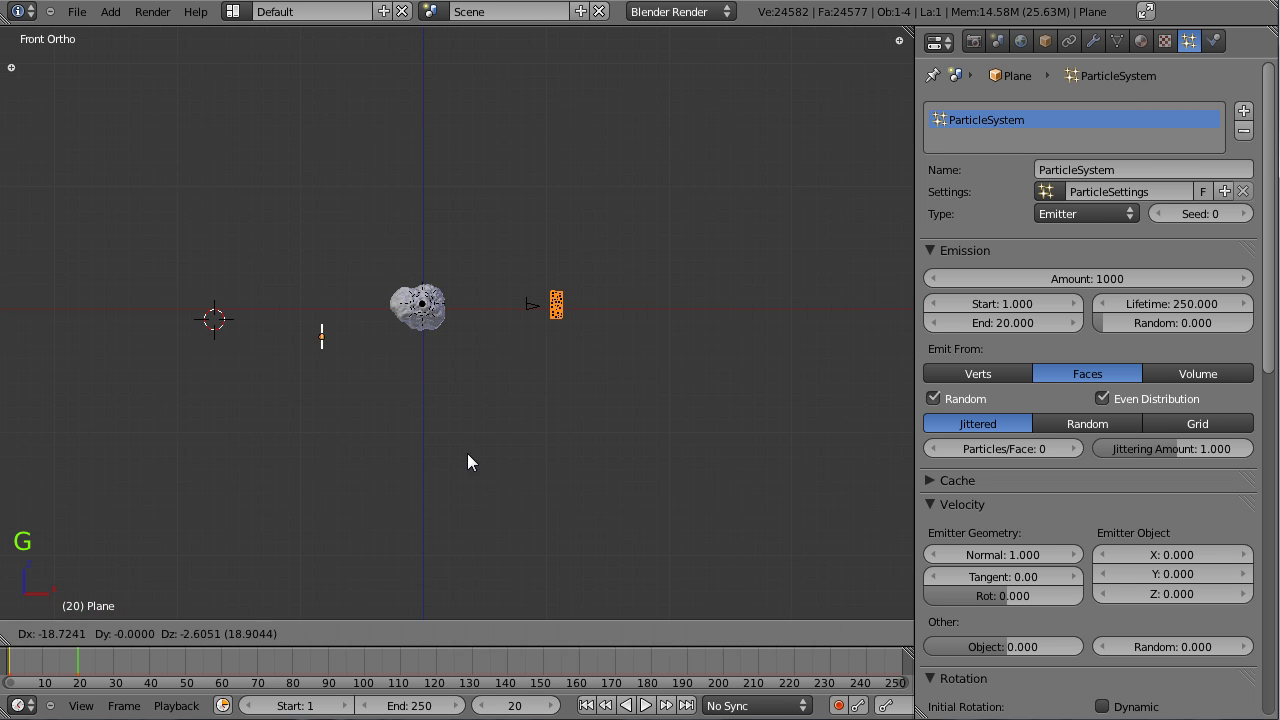
{"action": "left_click", "coordinate": [259, 455]}
{"action": "scroll", "coordinate": [257, 457], "scroll_direction": "down", "scroll_amount": 3}
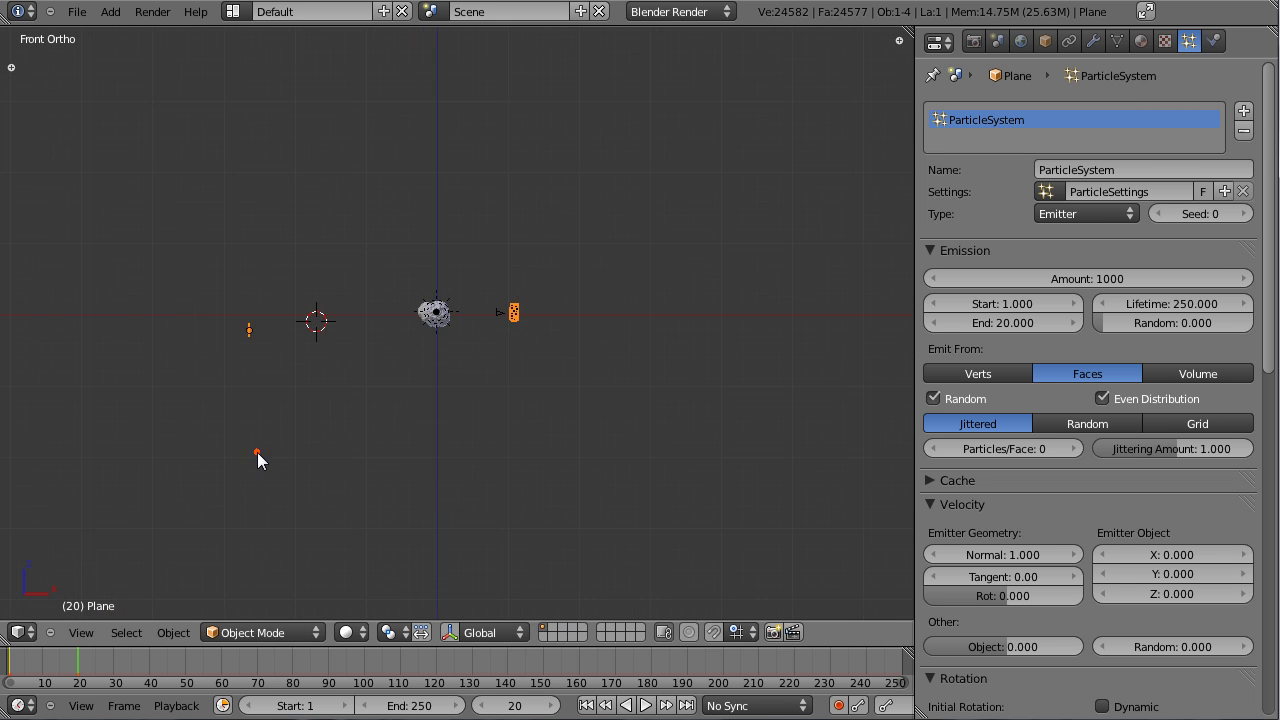
Step: Scale up the plane in camera view until it covers the whole camera frame
{"action": "key", "text": "KP_0"}
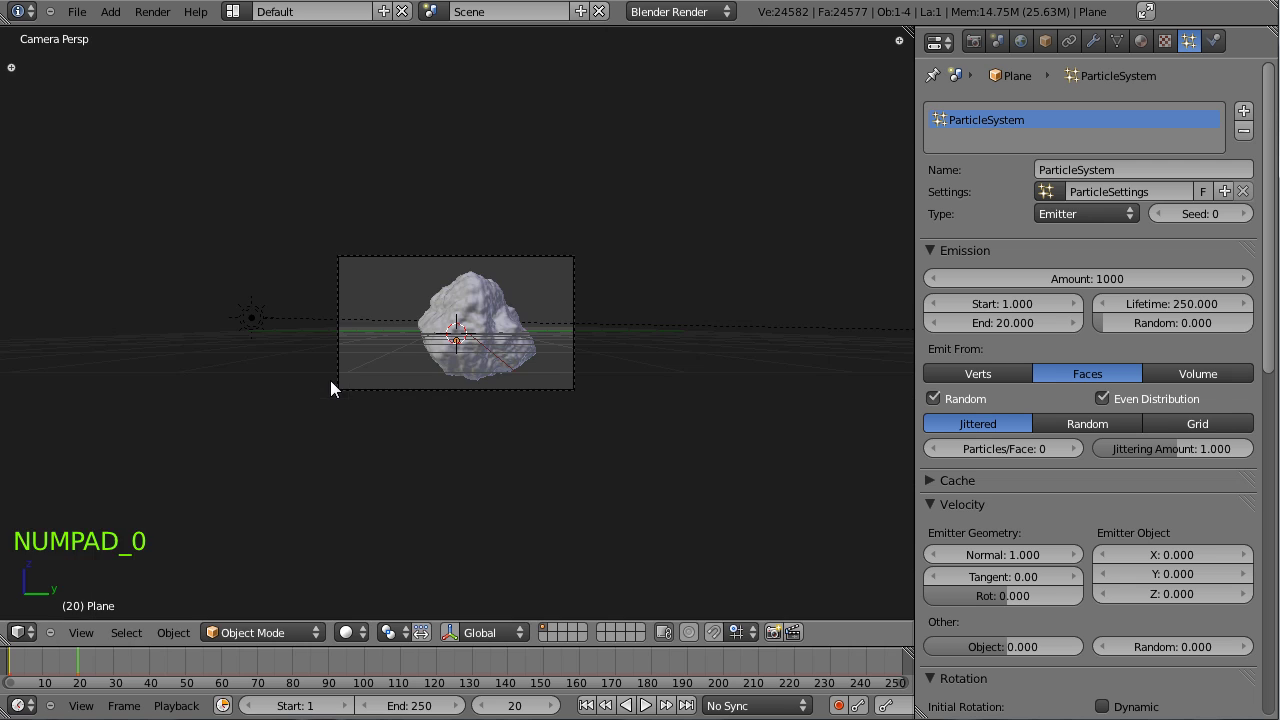
{"action": "key", "text": "s"}
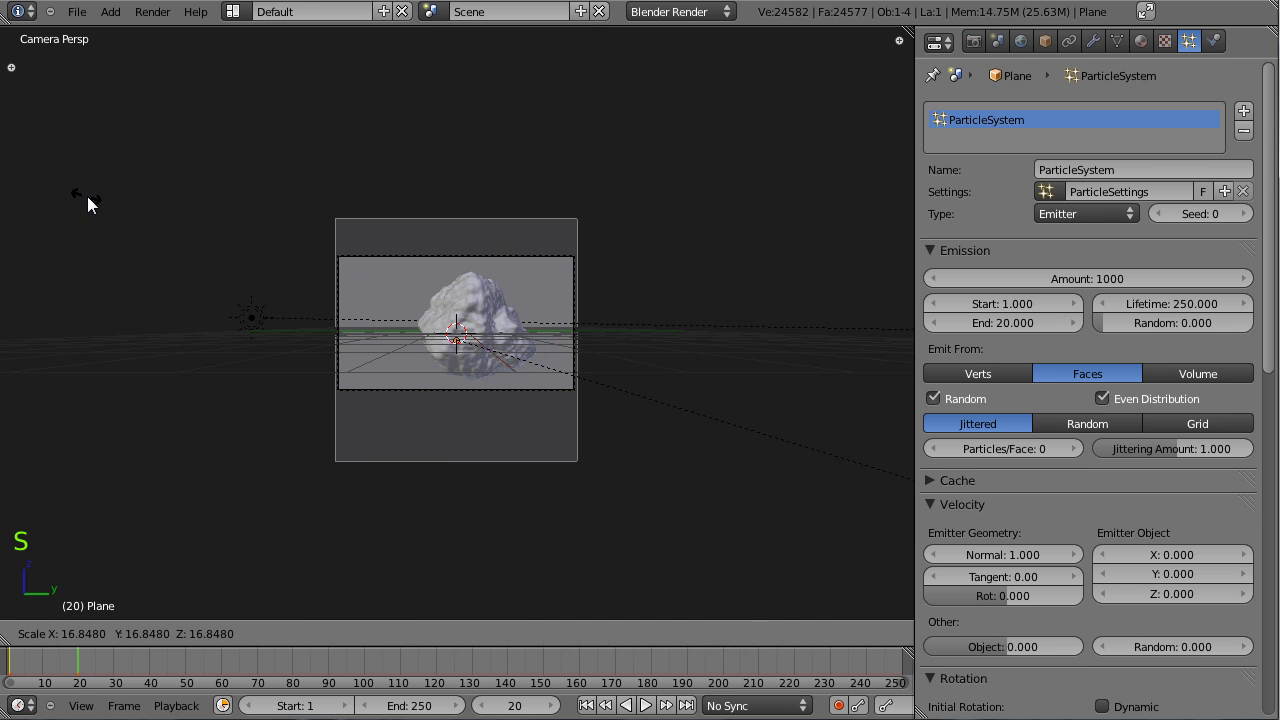
{"action": "left_click", "coordinate": [112, 231]}
{"action": "middle_click_drag", "start_coordinate": [112, 231], "coordinate": [283, 302]}
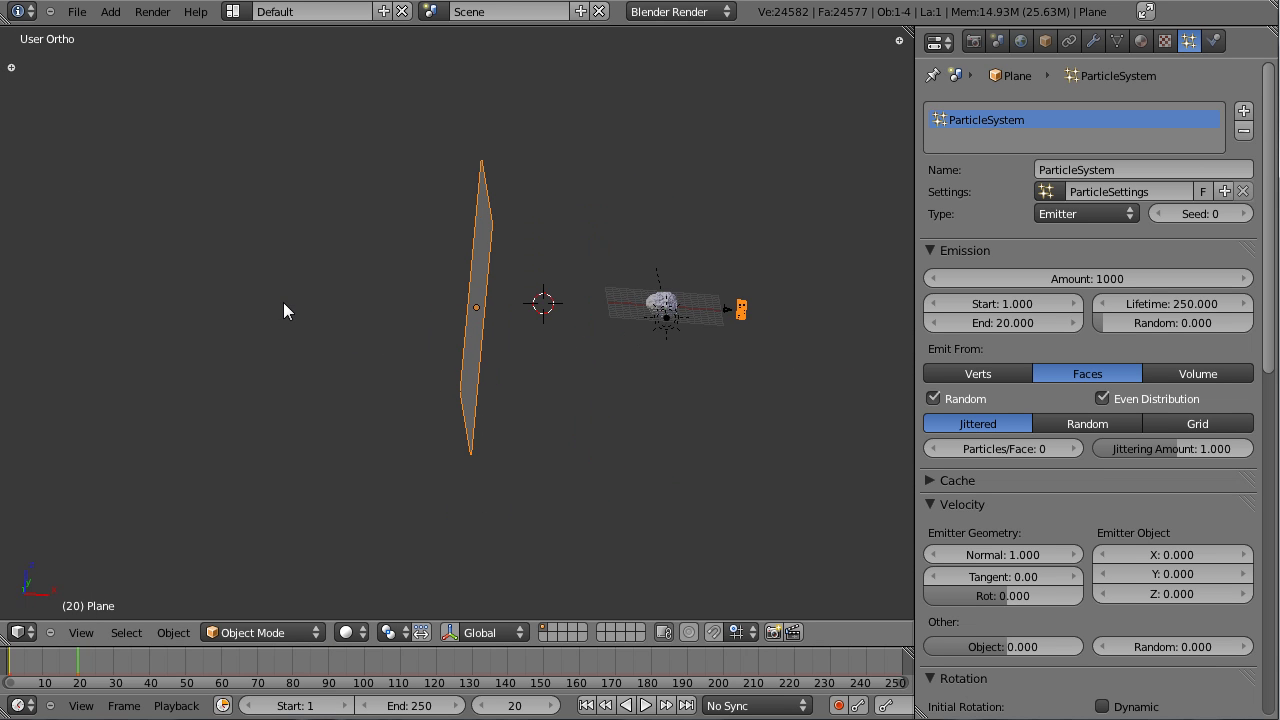
Step: Insert a LocScale keyframe for the plane at frame 20 and return to the first frame
{"action": "key", "text": "i"}
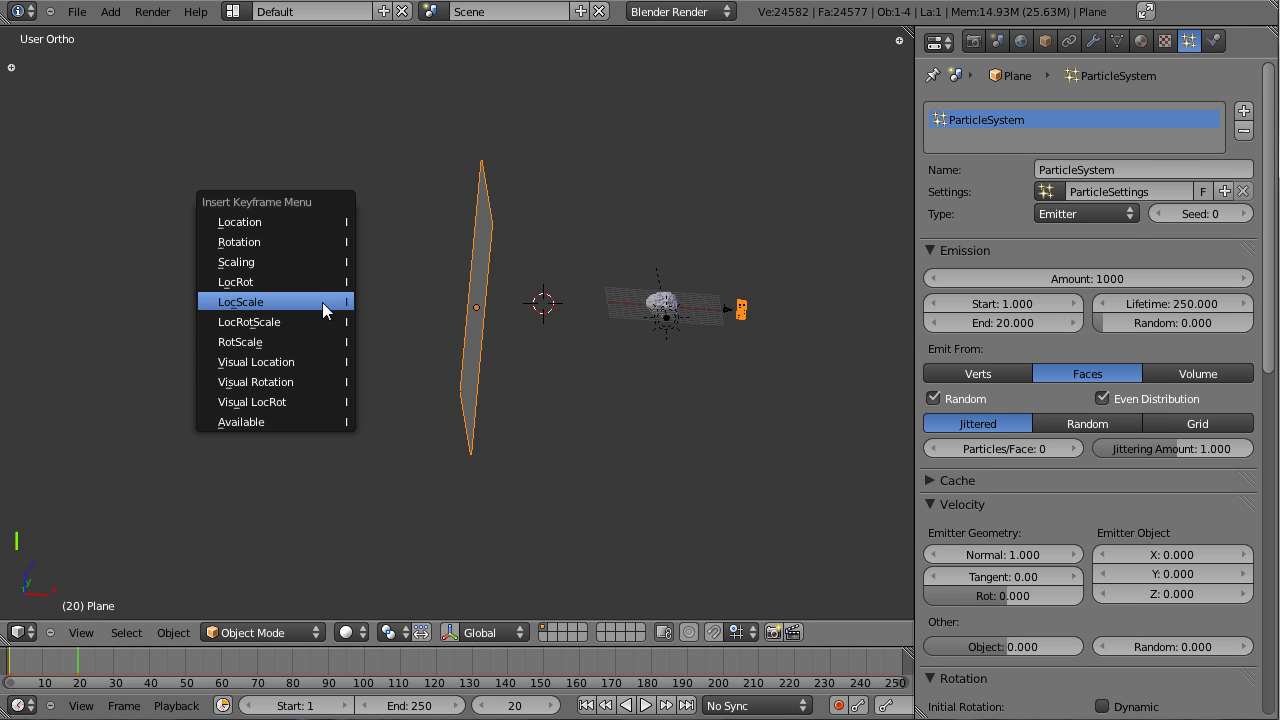
{"action": "left_click", "coordinate": [322, 302]}
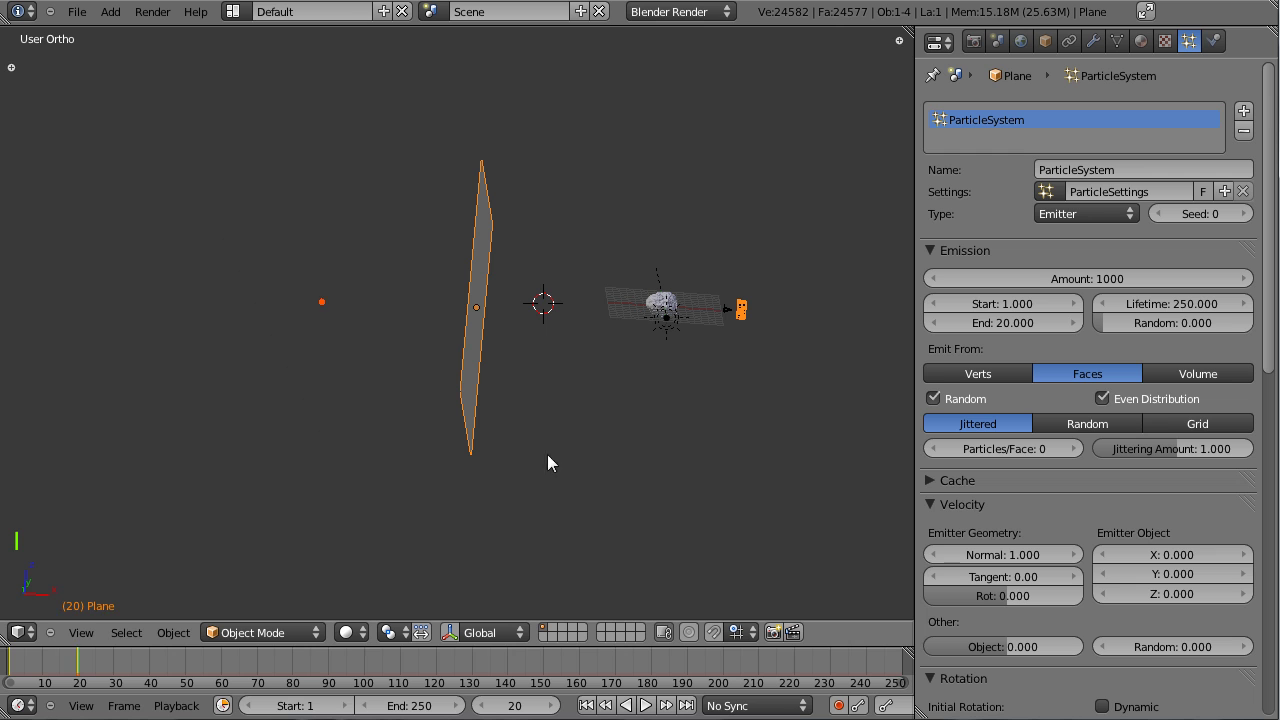
{"action": "left_click", "coordinate": [585, 706]}
Step: Play the animation with the emitter plane and asteroid in view, and stop it at frame 53
{"action": "scroll", "coordinate": [493, 436], "scroll_direction": "up", "scroll_amount": 3}
{"action": "middle_click_drag", "start_coordinate": [644, 438], "coordinate": [459, 339], "text": "shift"}
{"action": "key", "text": "alt+a"}
{"action": "key", "text": "alt+a"}
{"action": "scroll", "coordinate": [400, 412], "scroll_direction": "up", "scroll_amount": 2}
{"action": "scroll", "coordinate": [459, 339], "scroll_direction": "down", "scroll_amount": 2}
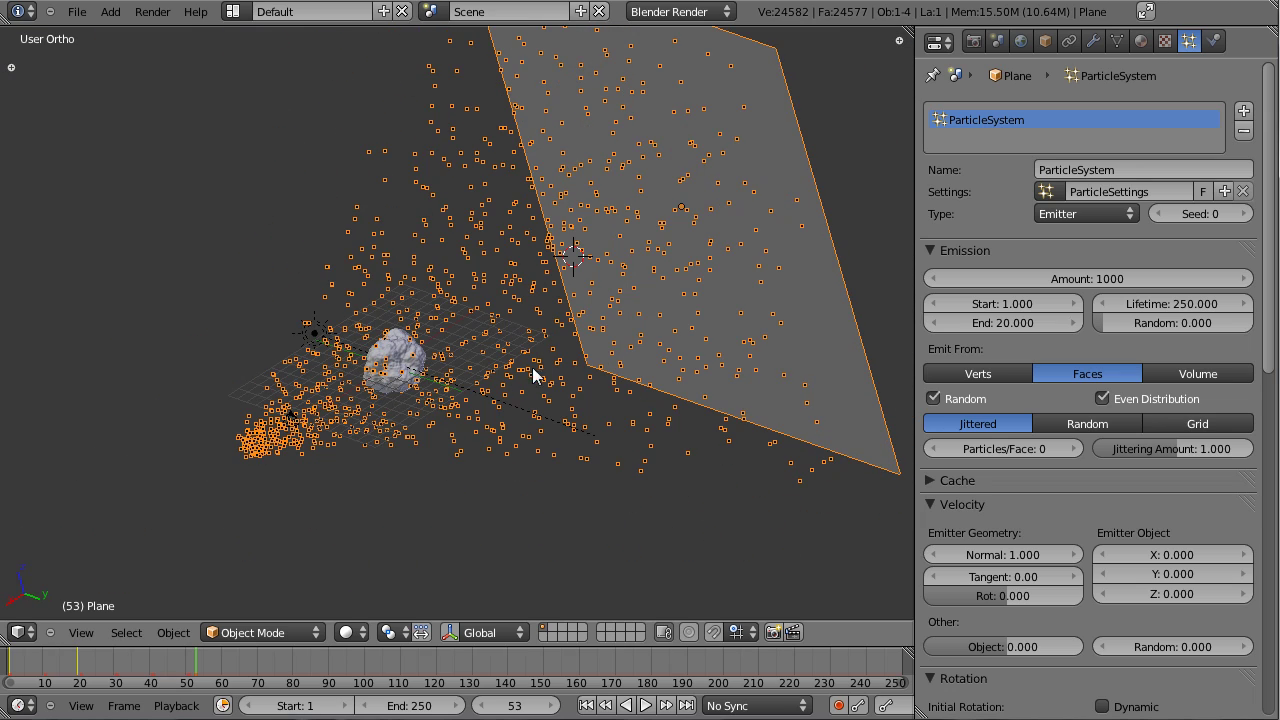
Step: Examine the particle spread between the camera and the plane from several sides and through the camera
{"action": "middle_click_drag", "start_coordinate": [590, 405], "coordinate": [560, 408]}
{"action": "middle_click_drag", "start_coordinate": [190, 422], "coordinate": [230, 415]}
{"action": "middle_click_drag", "start_coordinate": [350, 400], "coordinate": [497, 314]}
{"action": "key", "text": "KP_0"}
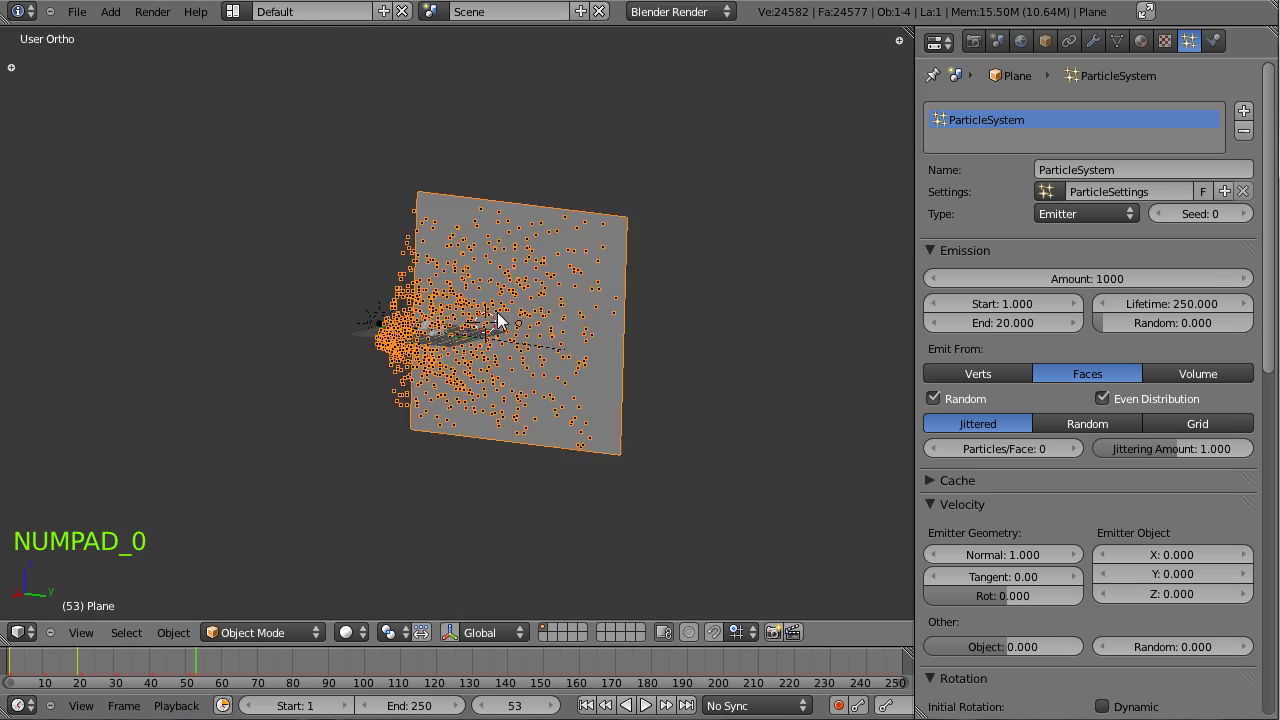
{"action": "middle_click_drag", "start_coordinate": [643, 248], "coordinate": [361, 347]}
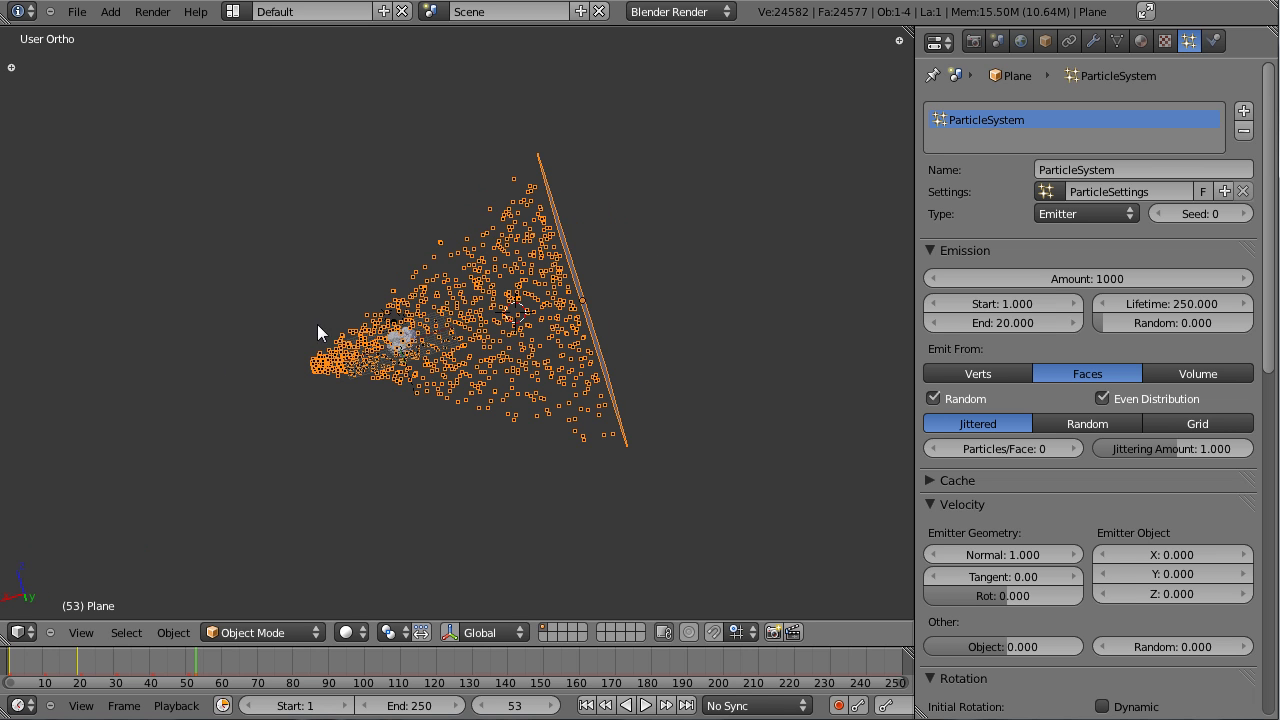
{"action": "scroll", "coordinate": [400, 333], "scroll_direction": "up", "scroll_amount": 6}
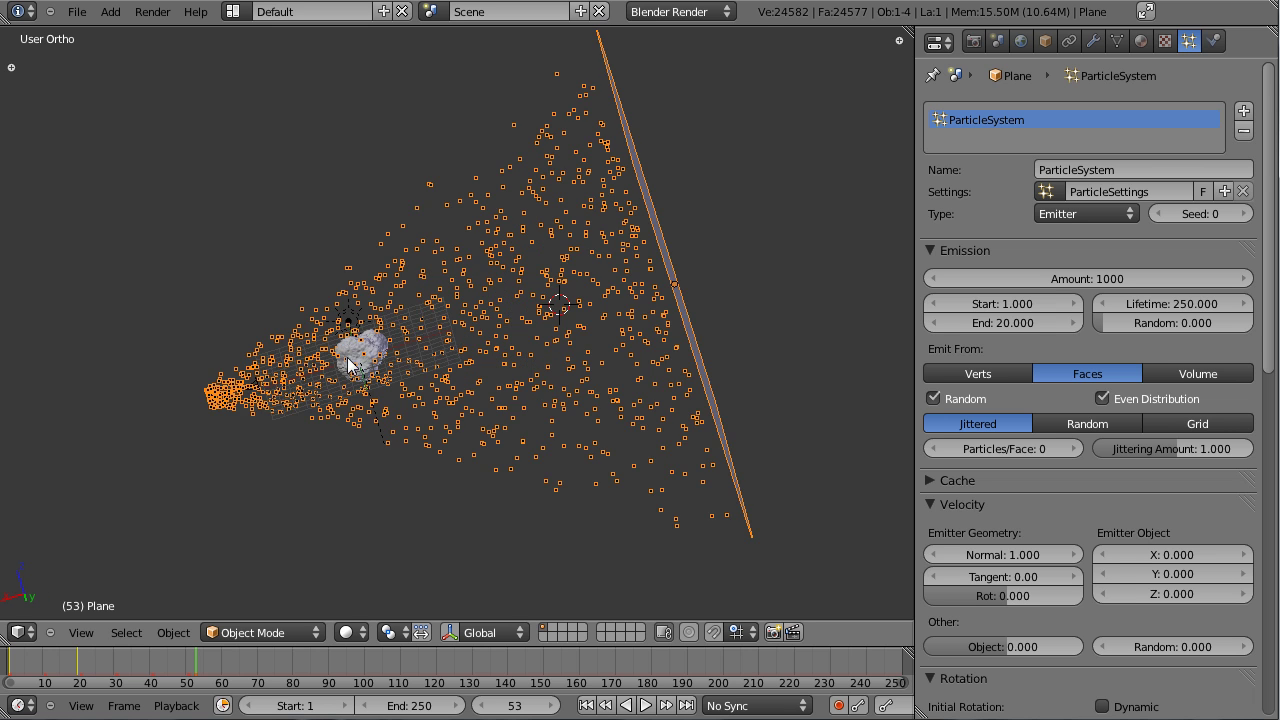
{"action": "scroll", "coordinate": [290, 397], "scroll_direction": "down", "scroll_amount": 4}
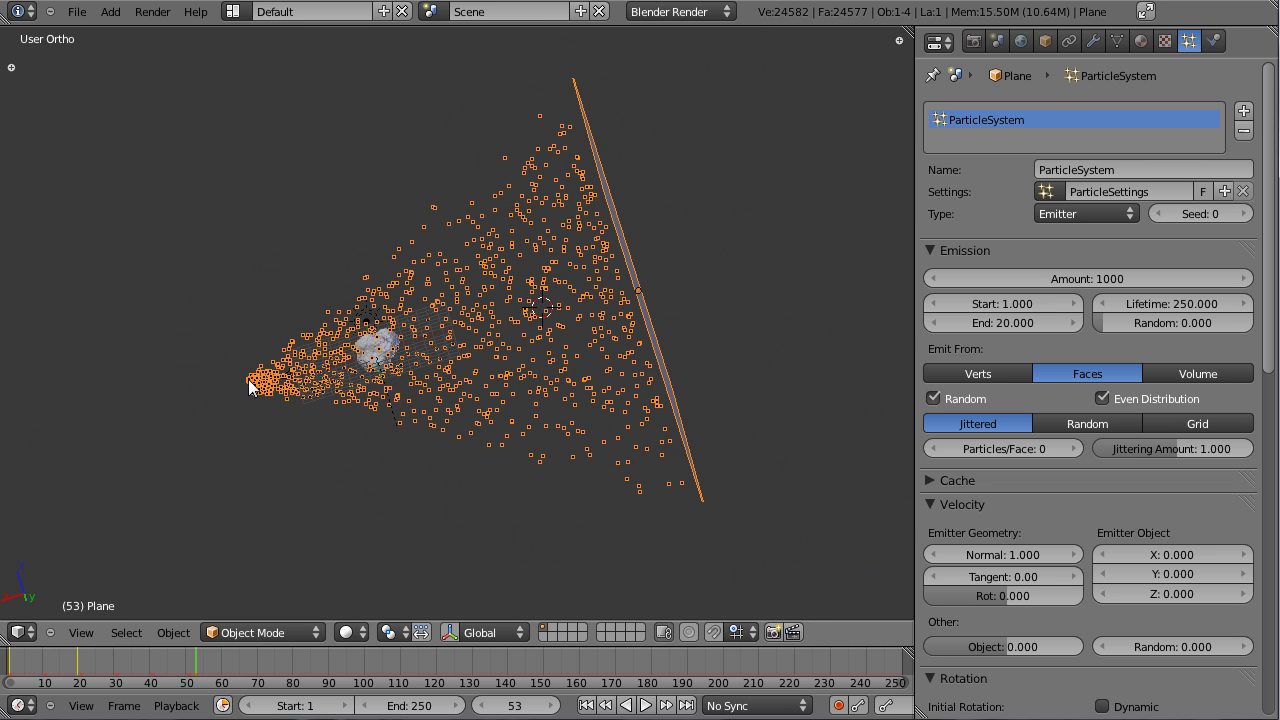
{"action": "middle_click_drag", "start_coordinate": [312, 366], "coordinate": [451, 313]}
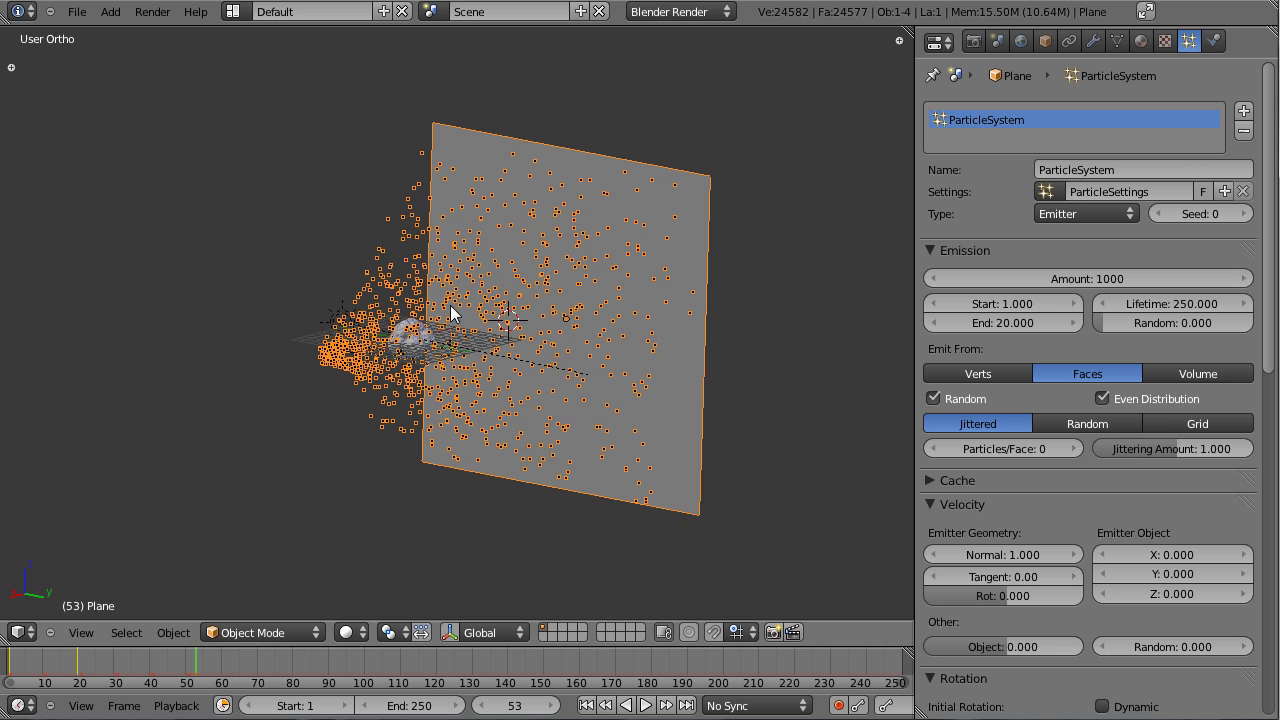
{"action": "key", "text": "KP_0"}
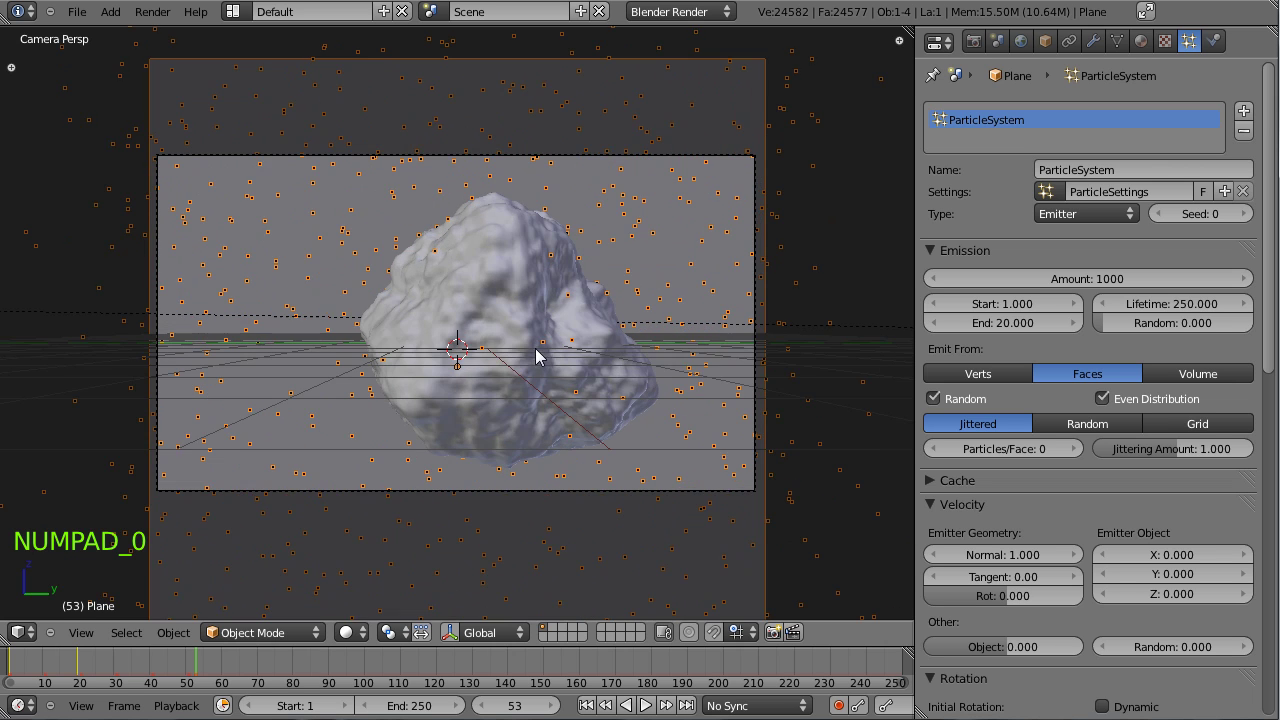
{"action": "scroll", "coordinate": [631, 252], "scroll_direction": "up", "scroll_amount": 3}
{"action": "scroll", "coordinate": [540, 280], "scroll_direction": "down", "scroll_amount": 4}
{"action": "middle_click_drag", "start_coordinate": [535, 272], "coordinate": [401, 350]}
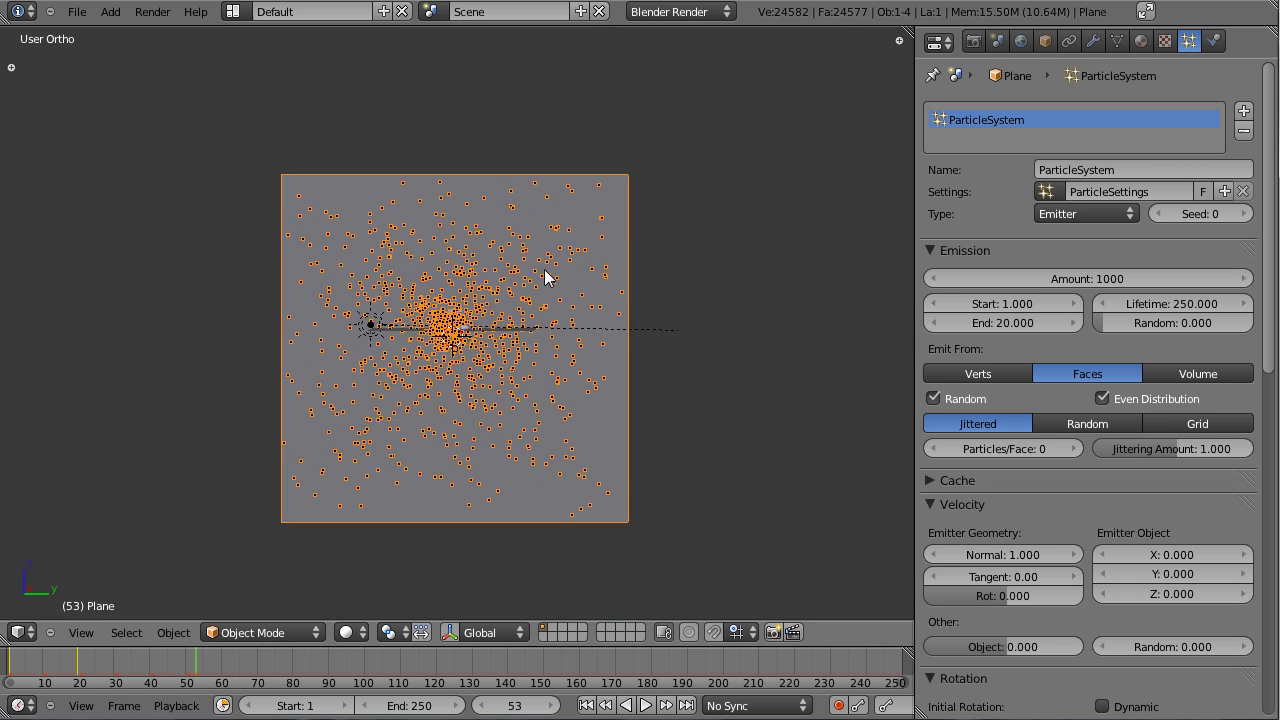
{"action": "scroll", "coordinate": [392, 370], "scroll_direction": "up", "scroll_amount": 1}
{"action": "middle_click_drag", "start_coordinate": [374, 410], "coordinate": [470, 382]}
{"action": "scroll", "coordinate": [469, 384], "scroll_direction": "up", "scroll_amount": 1}
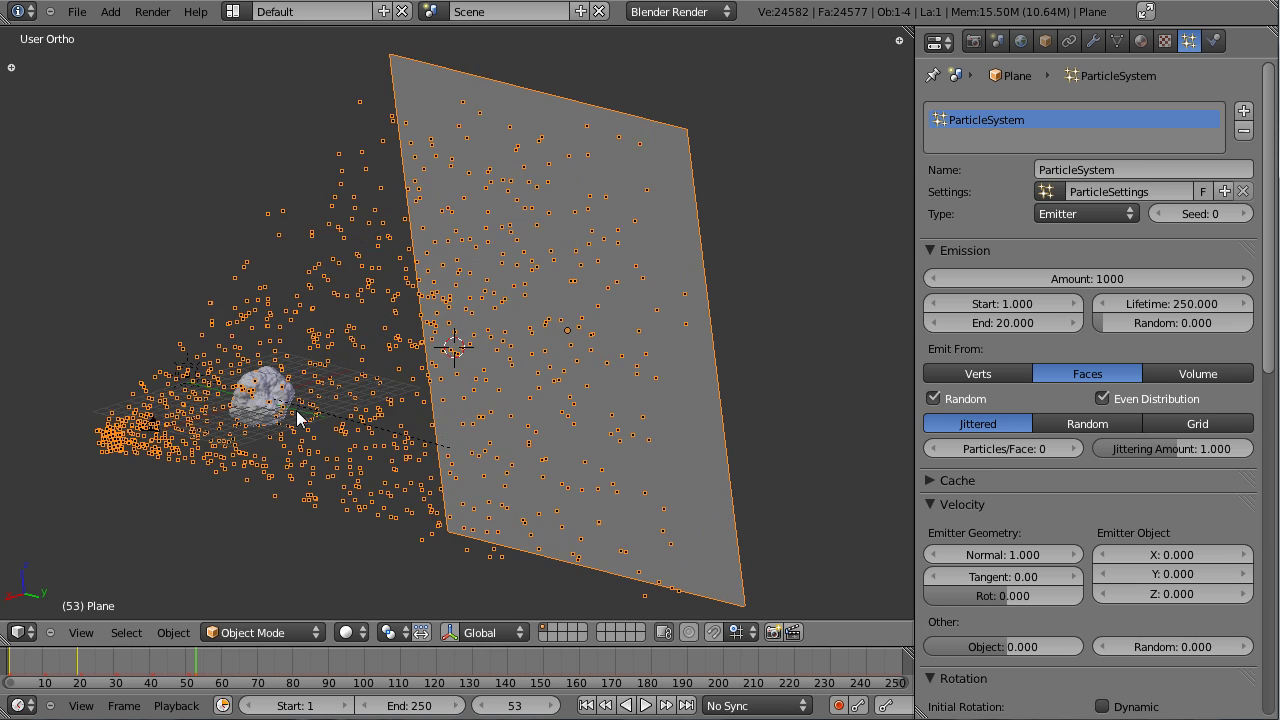
Step: Duplicate the asteroid and leave the copy at the original's position
{"action": "right_click", "coordinate": [287, 398]}
{"action": "right_click", "coordinate": [287, 397]}
{"action": "middle_click_drag", "start_coordinate": [287, 397], "coordinate": [521, 300]}
{"action": "scroll", "coordinate": [361, 335], "scroll_direction": "up", "scroll_amount": 1}
{"action": "scroll", "coordinate": [409, 314], "scroll_direction": "up", "scroll_amount": 3}
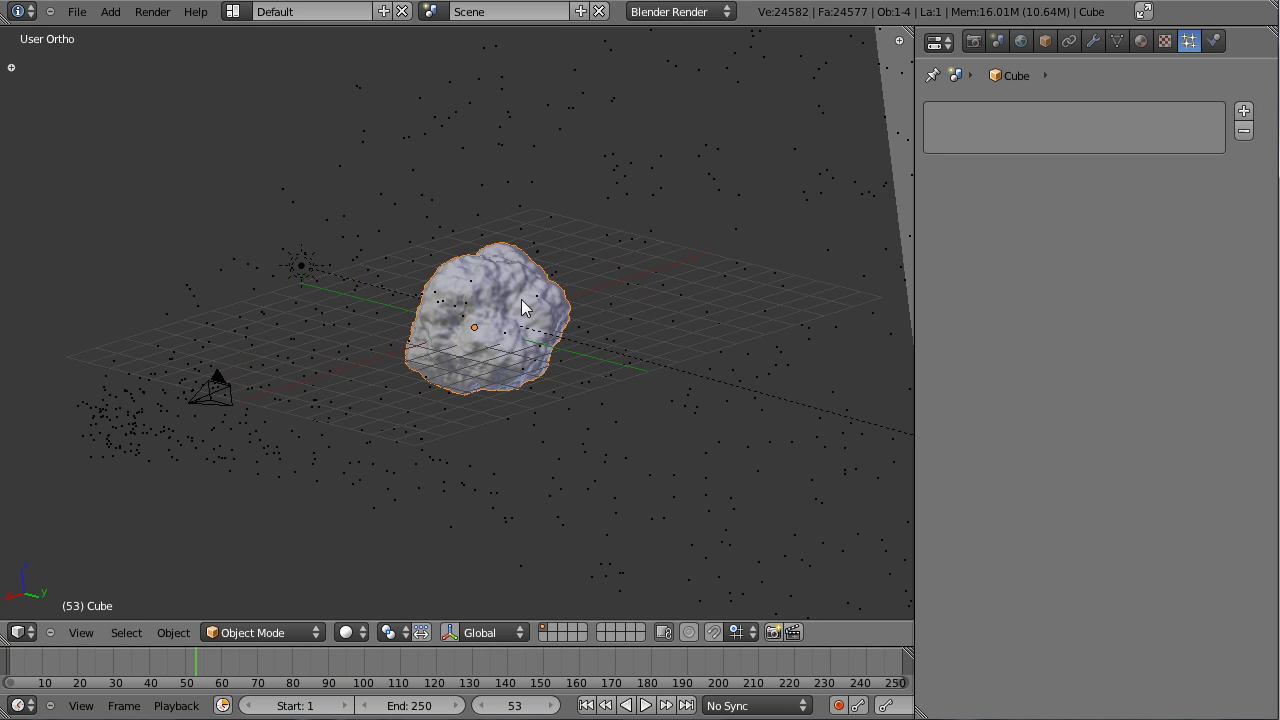
{"action": "key", "text": "shift+d"}
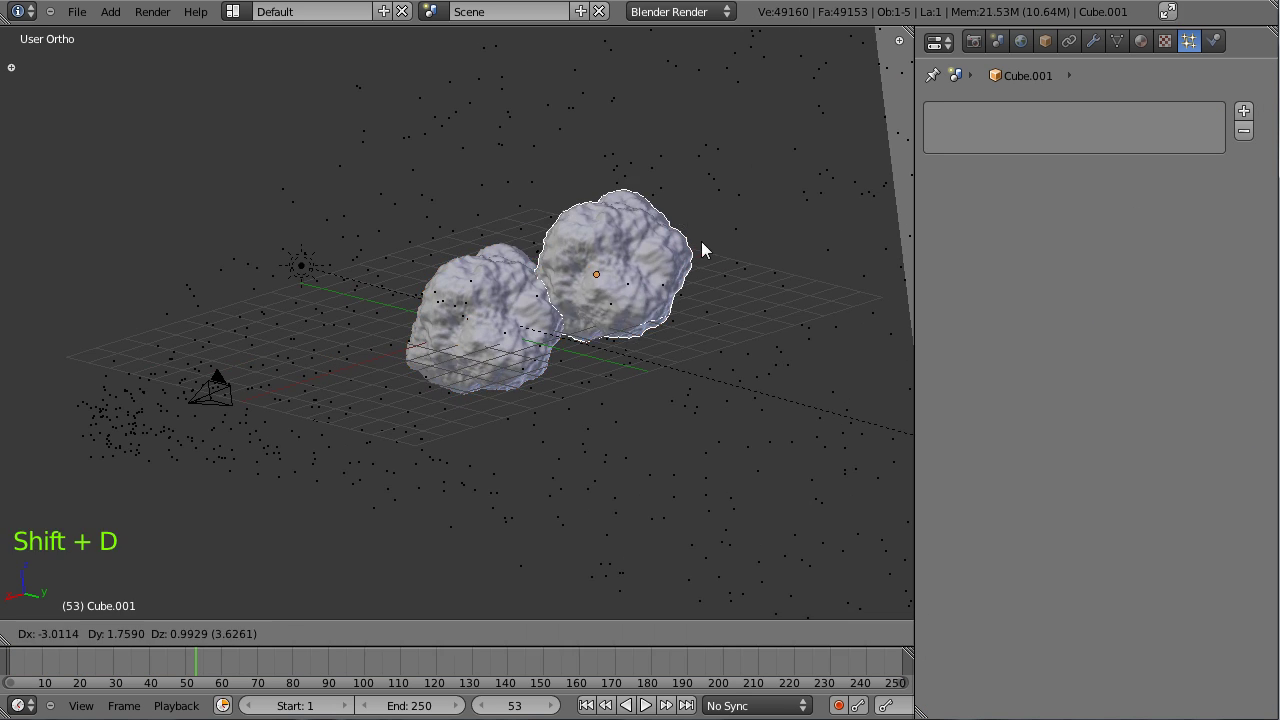
{"action": "right_click", "coordinate": [792, 188]}
Step: Move the asteroid copy to the second layer and display only that layer
{"action": "key", "text": "m"}
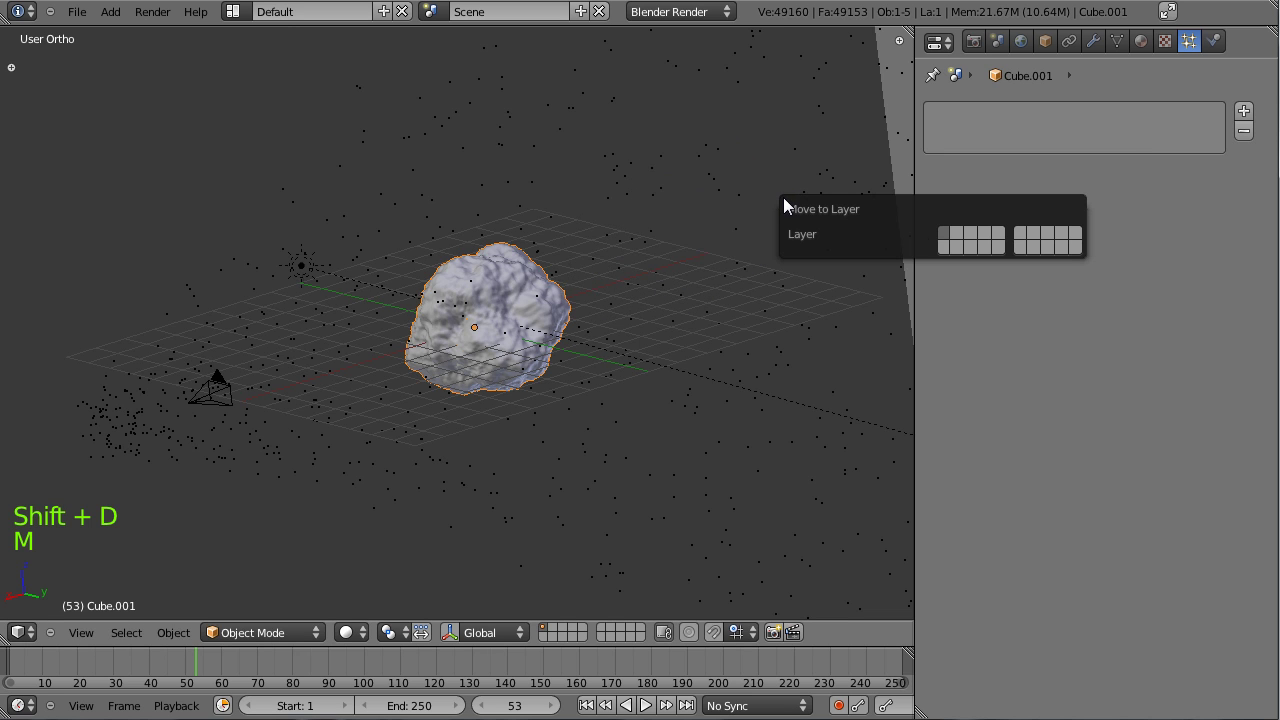
{"action": "left_click", "coordinate": [957, 229]}
{"action": "left_click", "coordinate": [554, 628]}
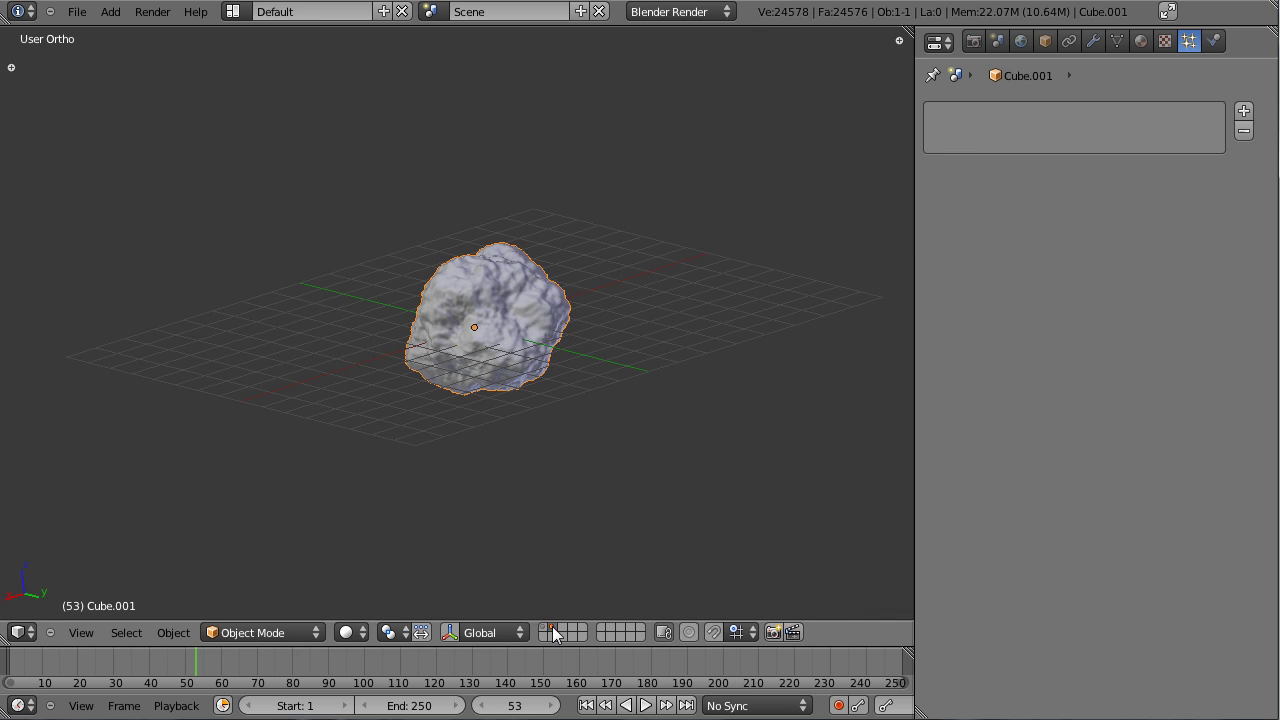
Step: Reshape the asteroid copy in Edit Mode by moving its cage corner vertices one by one to irregular positions
{"action": "key", "text": "Tab"}
{"action": "right_click", "coordinate": [374, 538]}
{"action": "key", "text": "g"}
{"action": "left_click", "coordinate": [456, 325]}
{"action": "right_click", "coordinate": [566, 164]}
{"action": "key", "text": "g"}
{"action": "left_click", "coordinate": [503, 237]}
{"action": "right_click", "coordinate": [422, 121]}
{"action": "key", "text": "g"}
{"action": "left_click", "coordinate": [391, 78]}
{"action": "right_click", "coordinate": [197, 254]}
{"action": "key", "text": "g"}
{"action": "left_click", "coordinate": [106, 246]}
{"action": "right_click", "coordinate": [298, 269]}
{"action": "key", "text": "g"}
{"action": "left_click", "coordinate": [346, 311]}
{"action": "middle_click_drag", "start_coordinate": [348, 312], "coordinate": [316, 305]}
{"action": "scroll", "coordinate": [378, 307], "scroll_direction": "down", "scroll_amount": 2}
{"action": "key", "text": "KP_Decimal"}
{"action": "key", "text": "g"}
{"action": "left_click", "coordinate": [354, 341]}
{"action": "middle_click_drag", "start_coordinate": [385, 362], "coordinate": [337, 377]}
{"action": "key", "text": "Tab"}
{"action": "scroll", "coordinate": [490, 380], "scroll_direction": "down", "scroll_amount": 2}
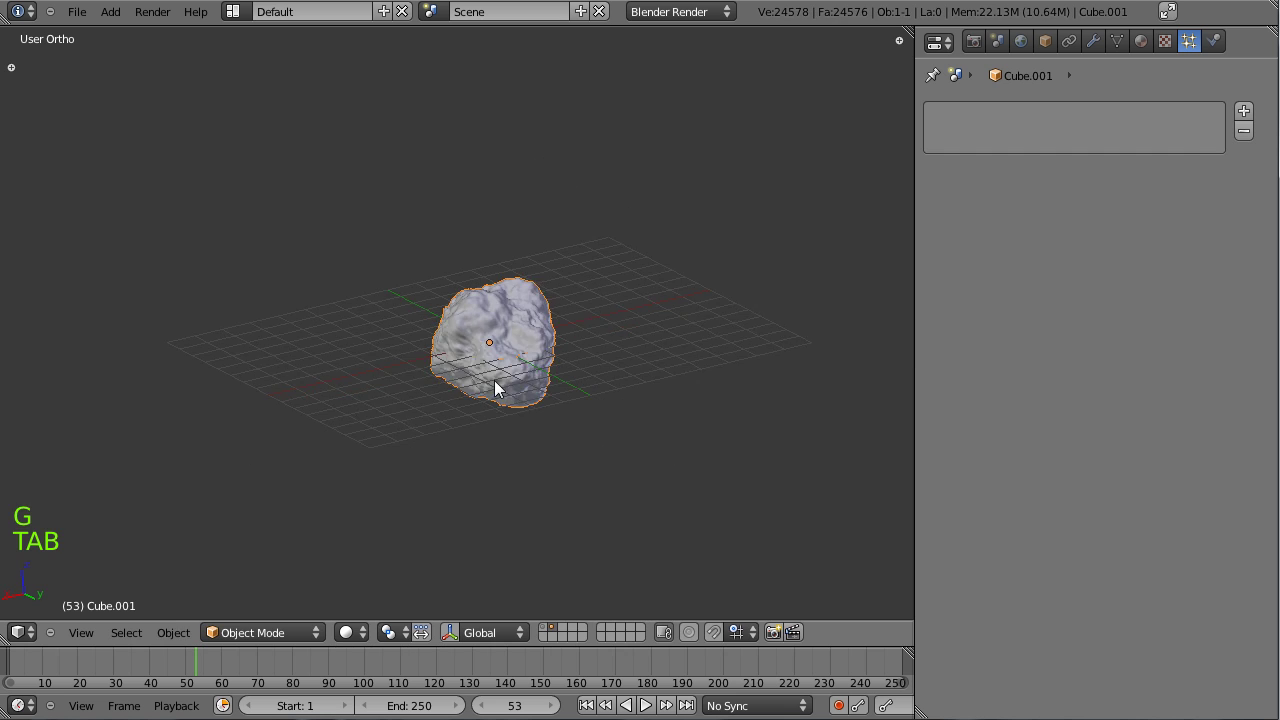
Step: Duplicate the reshaped asteroid along the X axis, clear of the first one
{"action": "middle_click_drag", "start_coordinate": [480, 383], "coordinate": [274, 421], "text": "shift"}
{"action": "key", "text": "shift+d"}
{"action": "key", "text": "x"}
{"action": "left_click", "coordinate": [530, 372]}
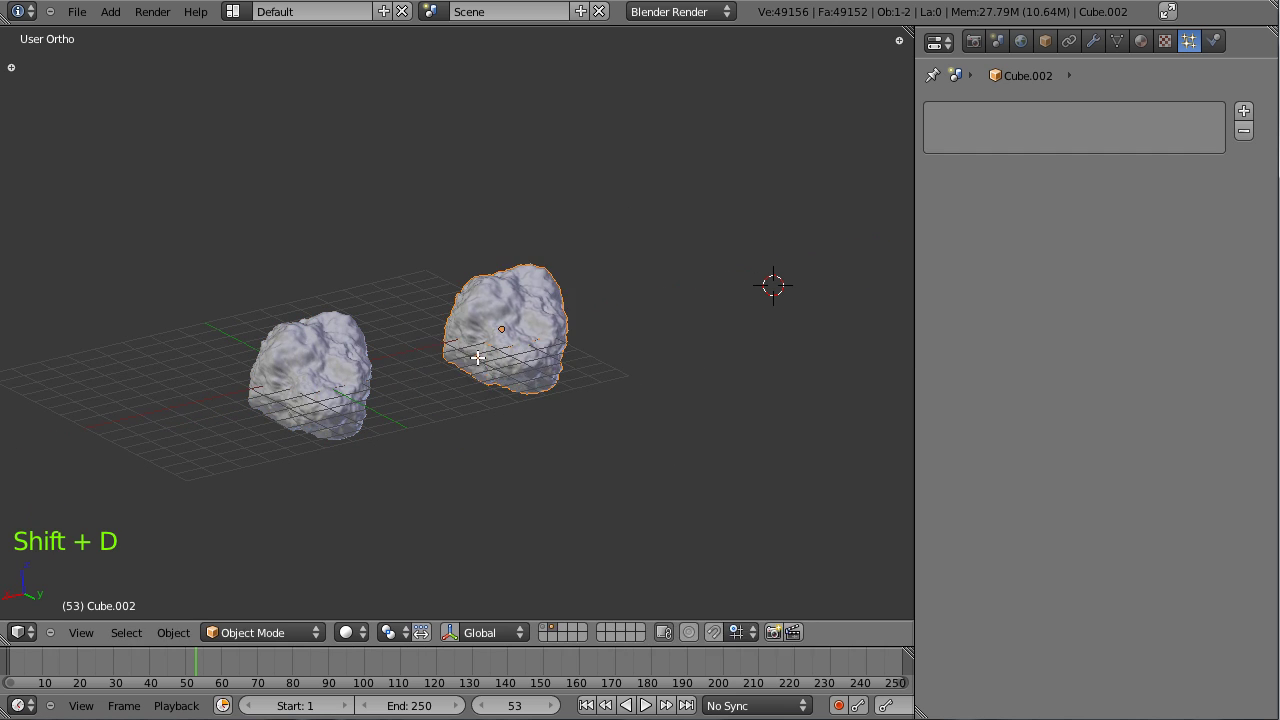
Step: Rotate two upper cage vertices of the second asteroid in Edit Mode to twist its shape
{"action": "key", "text": "Tab"}
{"action": "middle_click_drag", "start_coordinate": [530, 372], "coordinate": [443, 380]}
{"action": "right_click", "coordinate": [335, 262]}
{"action": "right_click", "coordinate": [491, 200], "text": "shift"}
{"action": "key", "text": "r"}
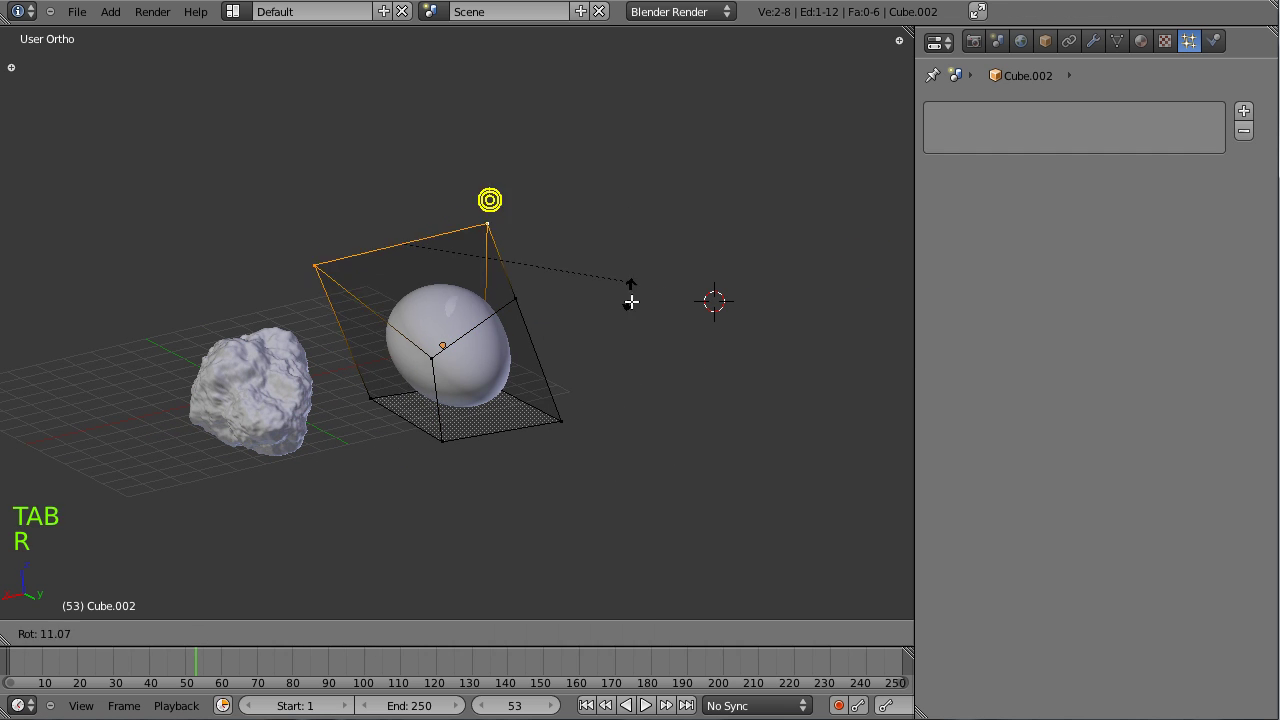
{"action": "left_click", "coordinate": [450, 360]}
Step: Move three cage vertices on one side of the second asteroid to change its form, and return to Object Mode
{"action": "right_click", "coordinate": [450, 360]}
{"action": "right_click", "coordinate": [450, 452], "text": "shift"}
{"action": "right_click", "coordinate": [580, 431], "text": "shift"}
{"action": "key", "text": "g"}
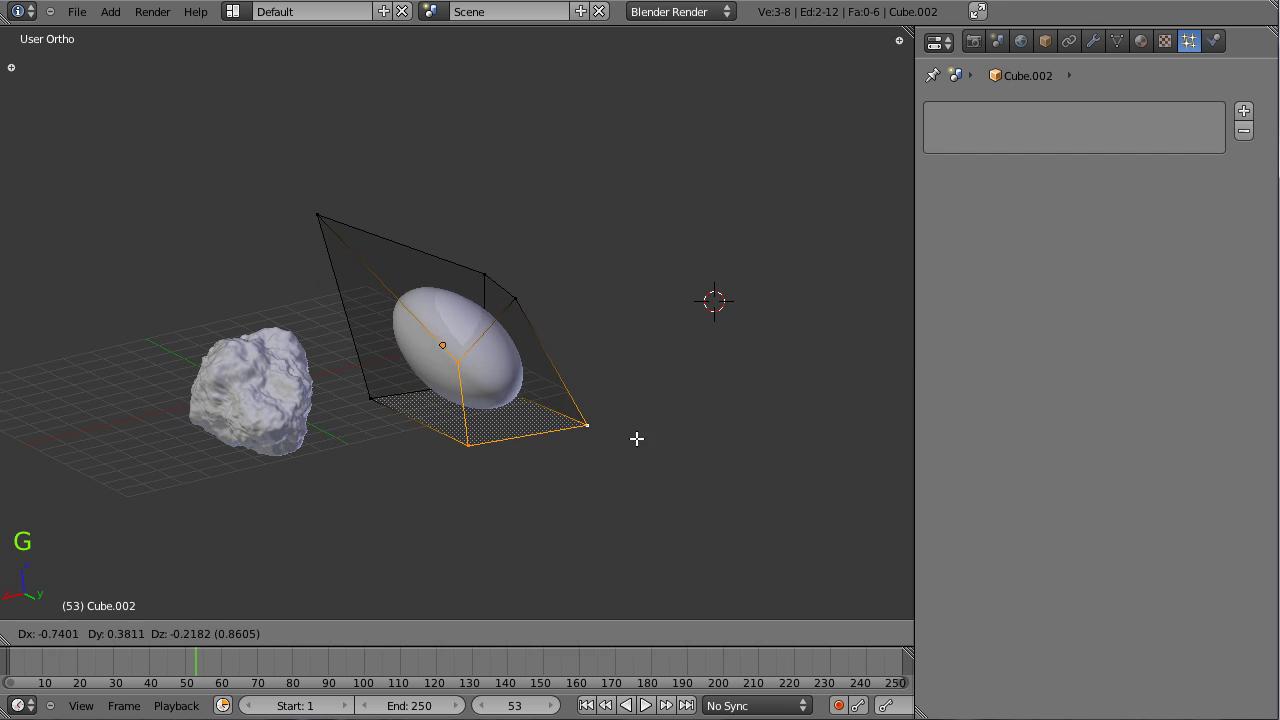
{"action": "left_click", "coordinate": [685, 454]}
{"action": "key", "text": "g"}
{"action": "left_click", "coordinate": [620, 269]}
{"action": "key", "text": "Tab"}
Step: Duplicate the second asteroid along the Y axis into free space
{"action": "middle_click_drag", "start_coordinate": [563, 329], "coordinate": [458, 450]}
{"action": "key", "text": "shift+d"}
{"action": "key", "text": "y"}
{"action": "left_click", "coordinate": [671, 322]}
Step: Reshape the third asteroid by moving two of its cage vertices individually in Edit Mode
{"action": "middle_click_drag", "start_coordinate": [672, 320], "coordinate": [434, 446], "text": "shift"}
{"action": "scroll", "coordinate": [434, 446], "scroll_direction": "up", "scroll_amount": 2}
{"action": "key", "text": "Tab"}
{"action": "right_click", "coordinate": [503, 348]}
{"action": "key", "text": "g"}
{"action": "left_click", "coordinate": [537, 371]}
{"action": "key", "text": "g"}
{"action": "left_click", "coordinate": [362, 266]}
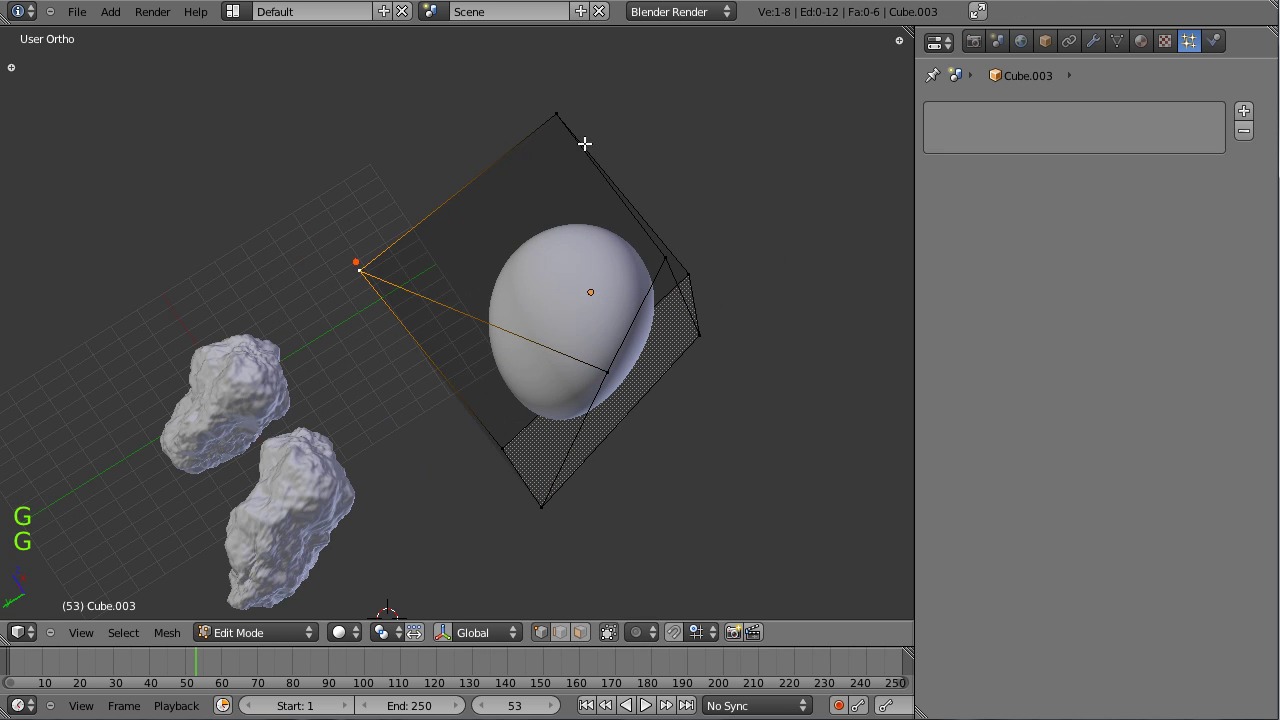
{"action": "right_click", "coordinate": [570, 138]}
{"action": "key", "text": "g"}
{"action": "left_click", "coordinate": [560, 310]}
{"action": "key", "text": "Tab"}
Step: Duplicate the third asteroid and place the copy freely beyond it
{"action": "key", "text": "shift+d"}
{"action": "left_click", "coordinate": [600, 198]}
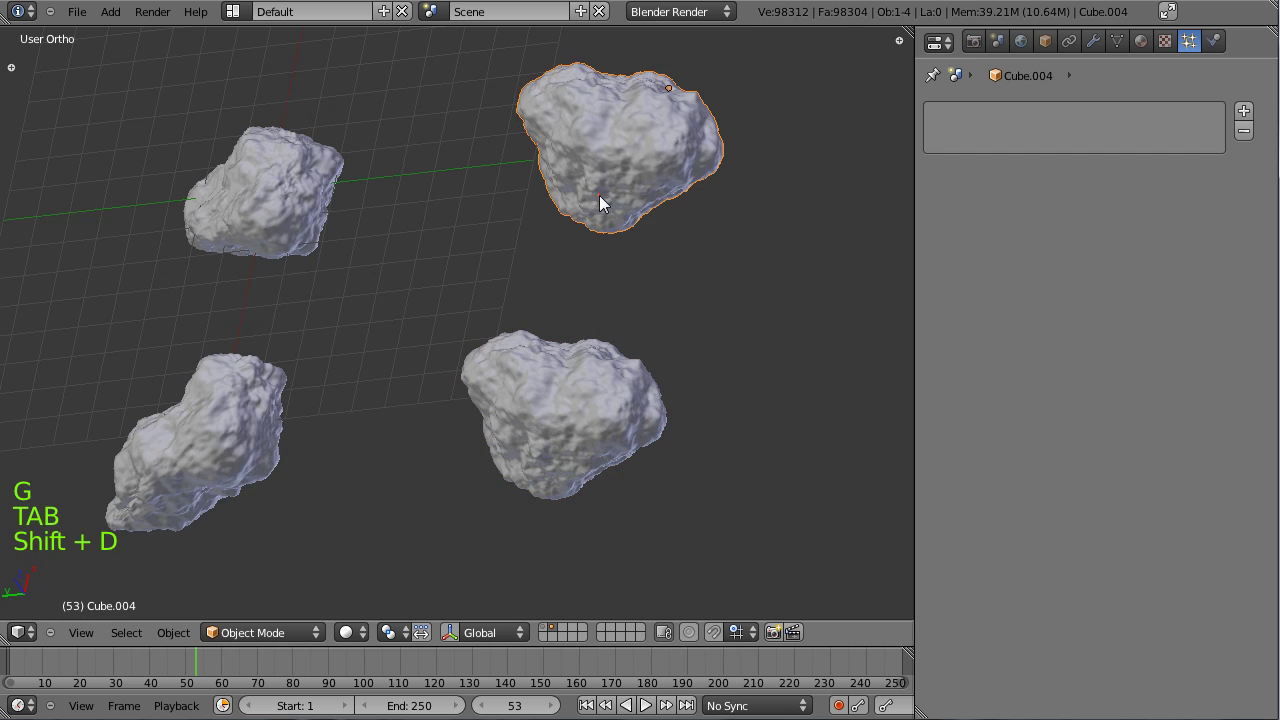
{"action": "middle_click_drag", "start_coordinate": [600, 198], "coordinate": [449, 390], "text": "shift"}
{"action": "scroll", "coordinate": [449, 390], "scroll_direction": "up", "scroll_amount": 1}
{"action": "scroll", "coordinate": [449, 384], "scroll_direction": "down", "scroll_amount": 1}
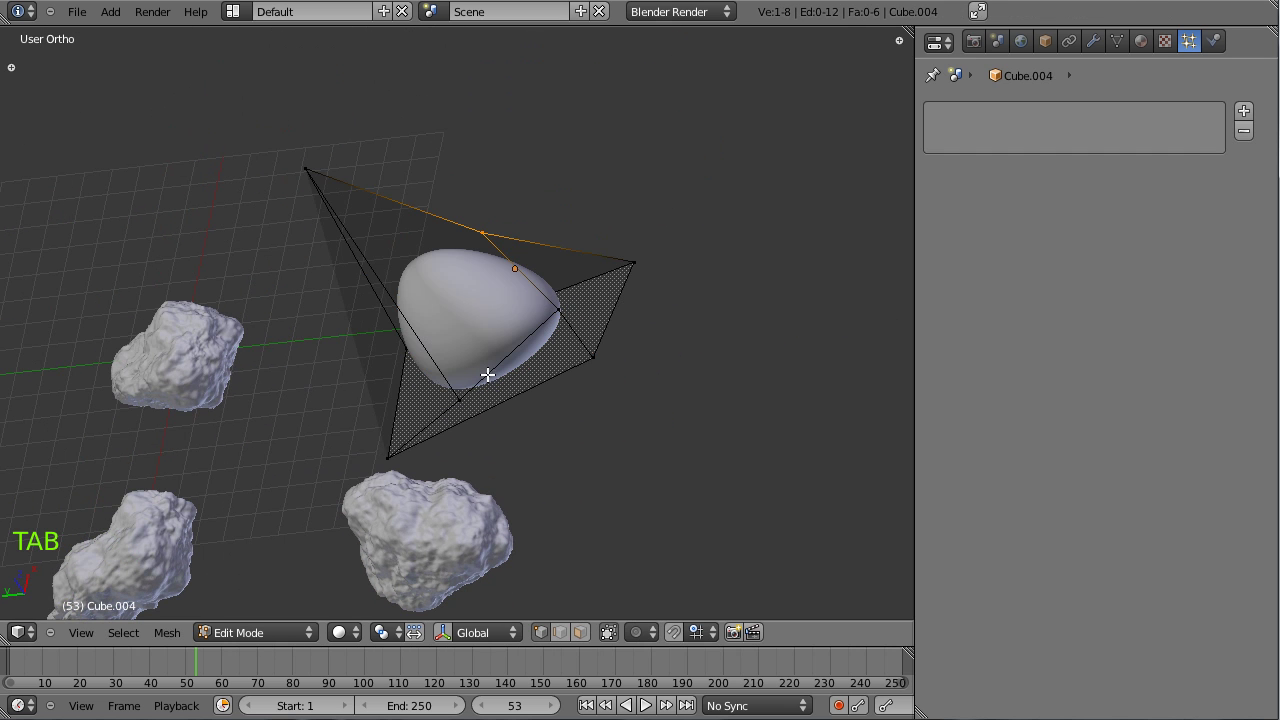
Step: Enable proportional editing with Random falloff and pull a corner vertex of the fourth asteroid's cage far outward
{"action": "key", "text": "o"}
{"action": "left_click", "coordinate": [671, 632]}
{"action": "left_click", "coordinate": [708, 479]}
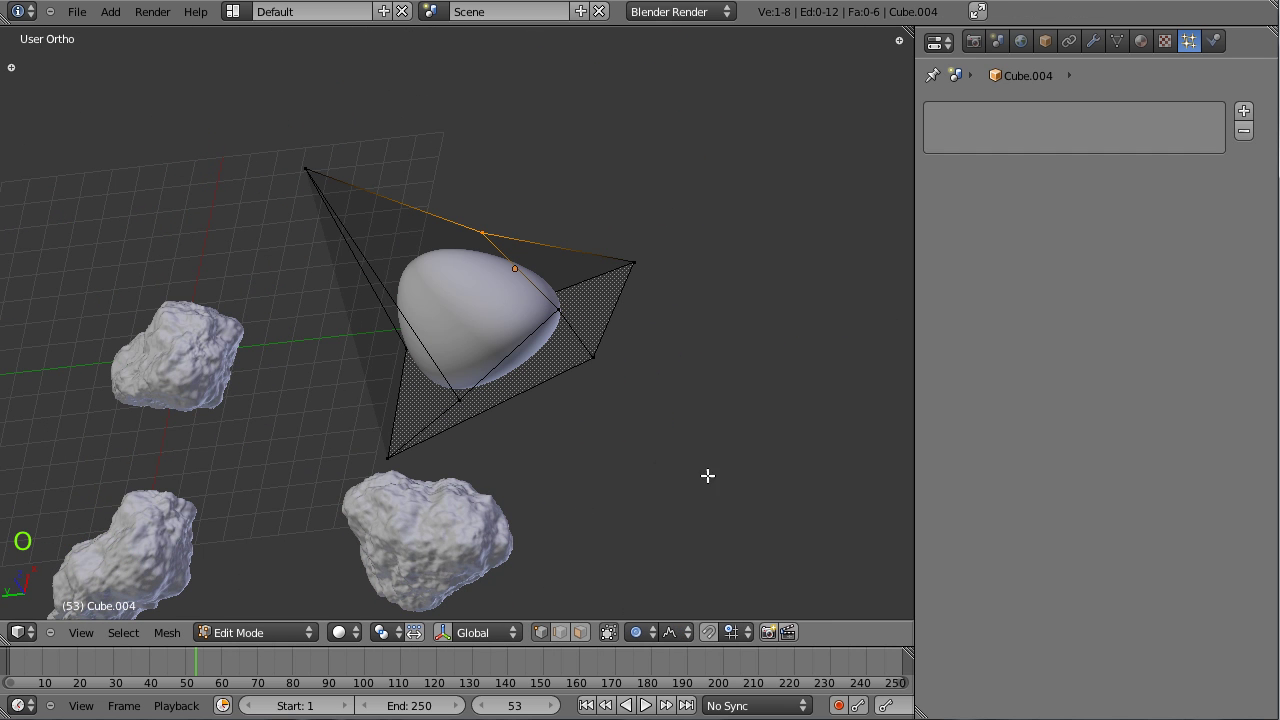
{"action": "scroll", "coordinate": [690, 460], "scroll_direction": "down", "scroll_amount": 1}
{"action": "right_click", "coordinate": [585, 367]}
{"action": "key", "text": "g"}
{"action": "scroll", "coordinate": [666, 414], "scroll_direction": "down", "scroll_amount": 16}
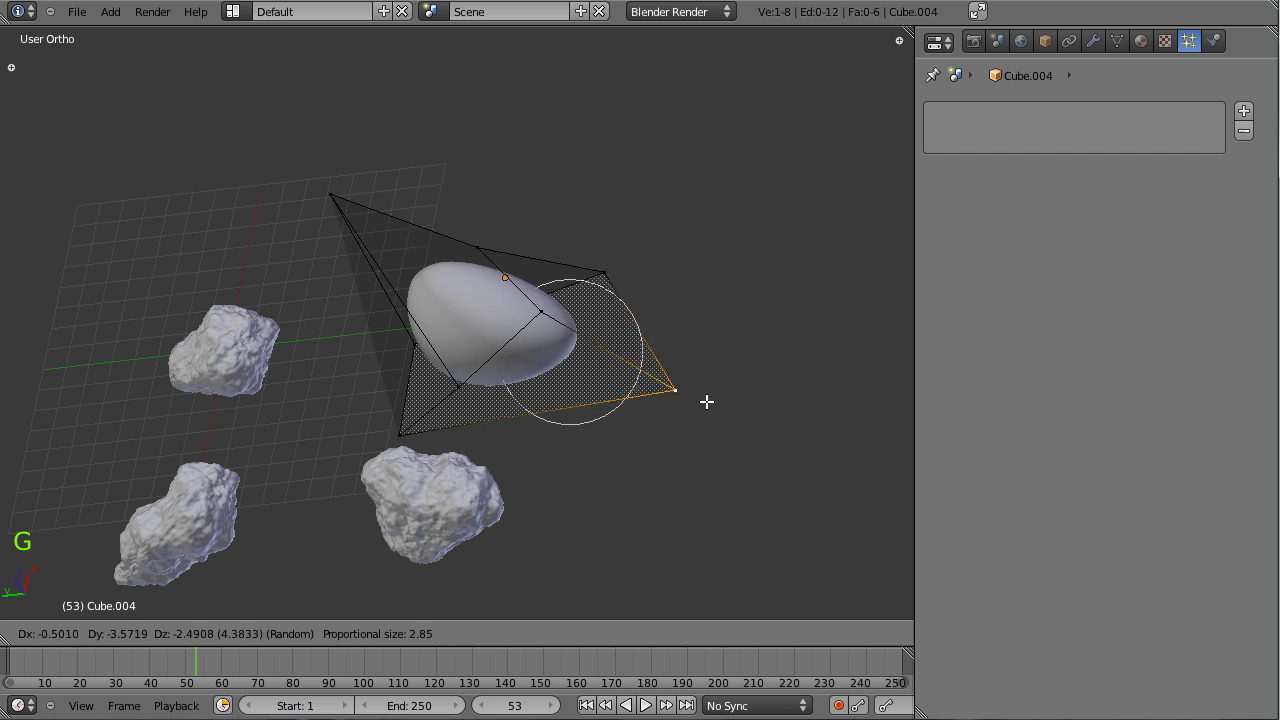
{"action": "left_click", "coordinate": [863, 377]}
Step: Refine the fourth asteroid by moving and scaling its cage vertices with random proportional falloff
{"action": "key", "text": "g"}
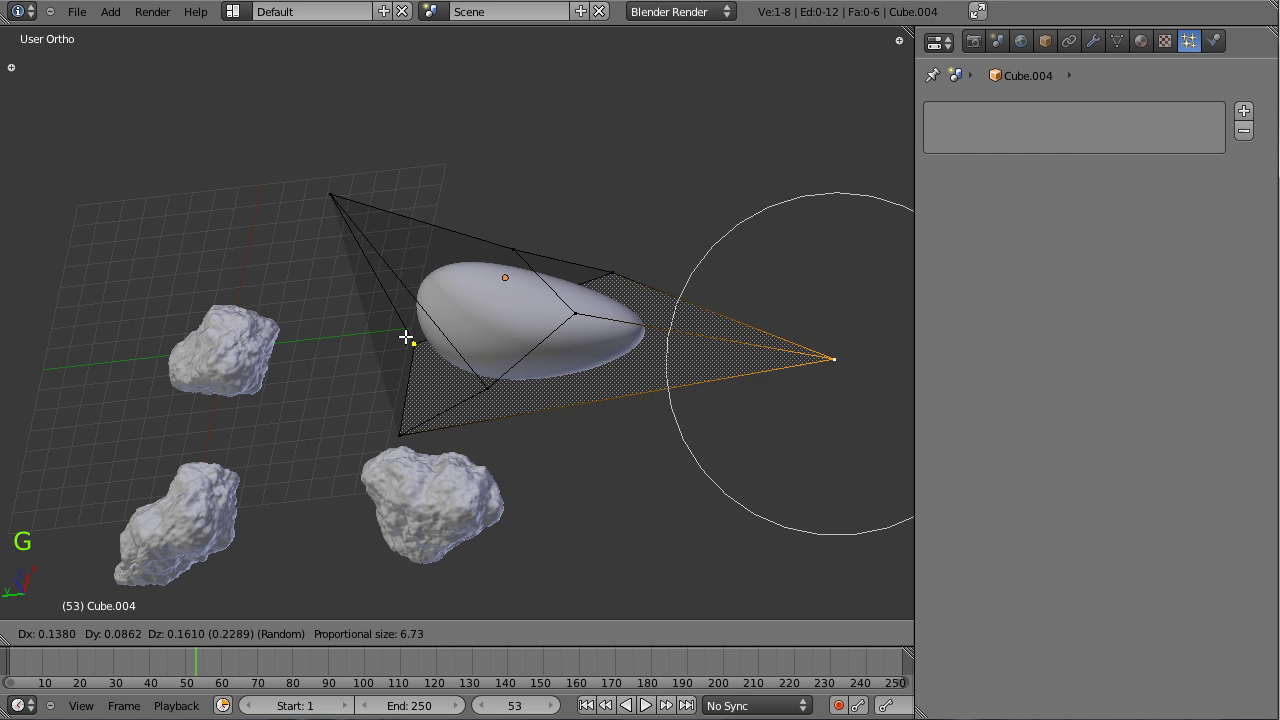
{"action": "left_click", "coordinate": [354, 321]}
{"action": "key", "text": "z"}
{"action": "right_click", "coordinate": [413, 343]}
{"action": "key", "text": "z"}
{"action": "key", "text": "s"}
{"action": "left_click", "coordinate": [734, 229]}
{"action": "key", "text": "Tab"}
Step: Duplicate the fourth asteroid along the X axis, away from the other rocks
{"action": "middle_click_drag", "start_coordinate": [734, 229], "coordinate": [432, 468]}
{"action": "key", "text": "shift+d"}
{"action": "key", "text": "x"}
{"action": "left_click", "coordinate": [557, 302]}
{"action": "middle_click_drag", "start_coordinate": [557, 302], "coordinate": [562, 271], "text": "shift"}
Step: Scale up a selection of three cage vertices on the fifth asteroid to vary its shape
{"action": "key", "text": "Tab"}
{"action": "right_click", "coordinate": [485, 152]}
{"action": "right_click", "coordinate": [577, 275], "text": "shift"}
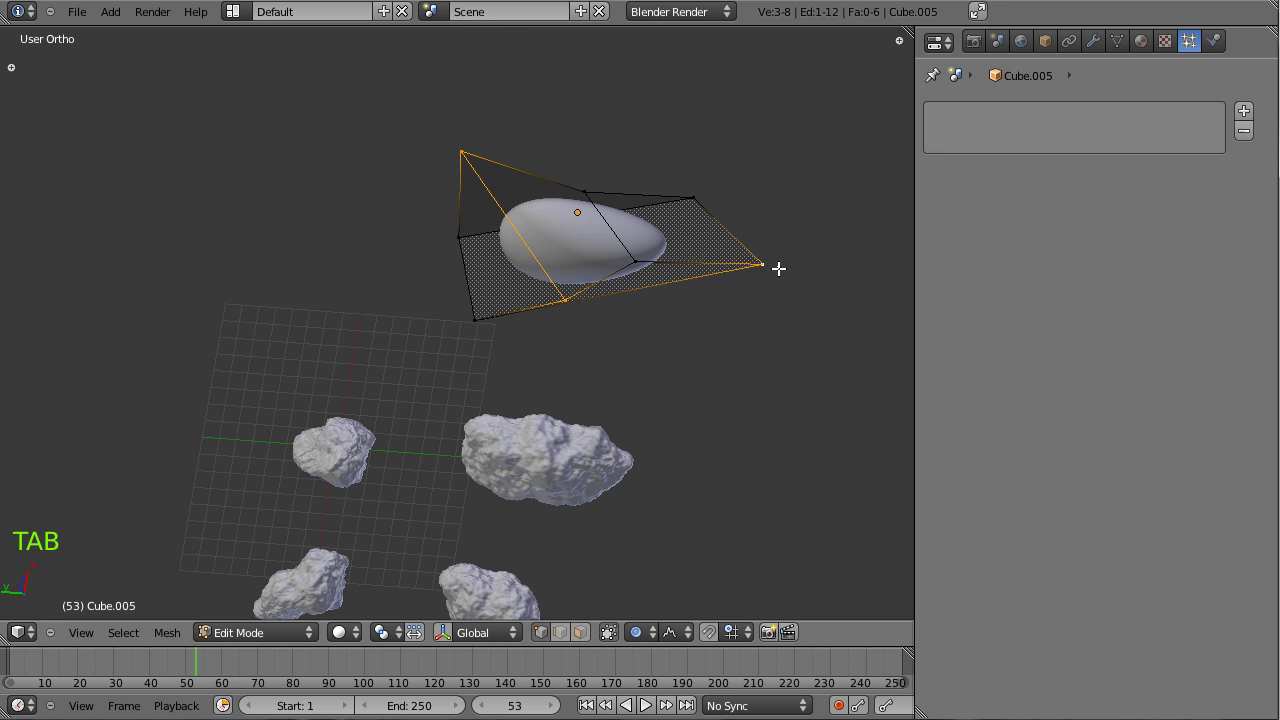
{"action": "key", "text": "s"}
{"action": "left_click", "coordinate": [903, 289]}
{"action": "key", "text": "Tab"}
Step: Duplicate the fifth asteroid and place the copy beside it
{"action": "key", "text": "shift+d"}
{"action": "left_click", "coordinate": [608, 293]}
{"action": "middle_click_drag", "start_coordinate": [608, 293], "coordinate": [491, 386]}
Step: Distort the sixth asteroid by rotating and scaling selected cage vertices with random proportional falloff
{"action": "key", "text": "Tab"}
{"action": "right_click", "coordinate": [334, 240]}
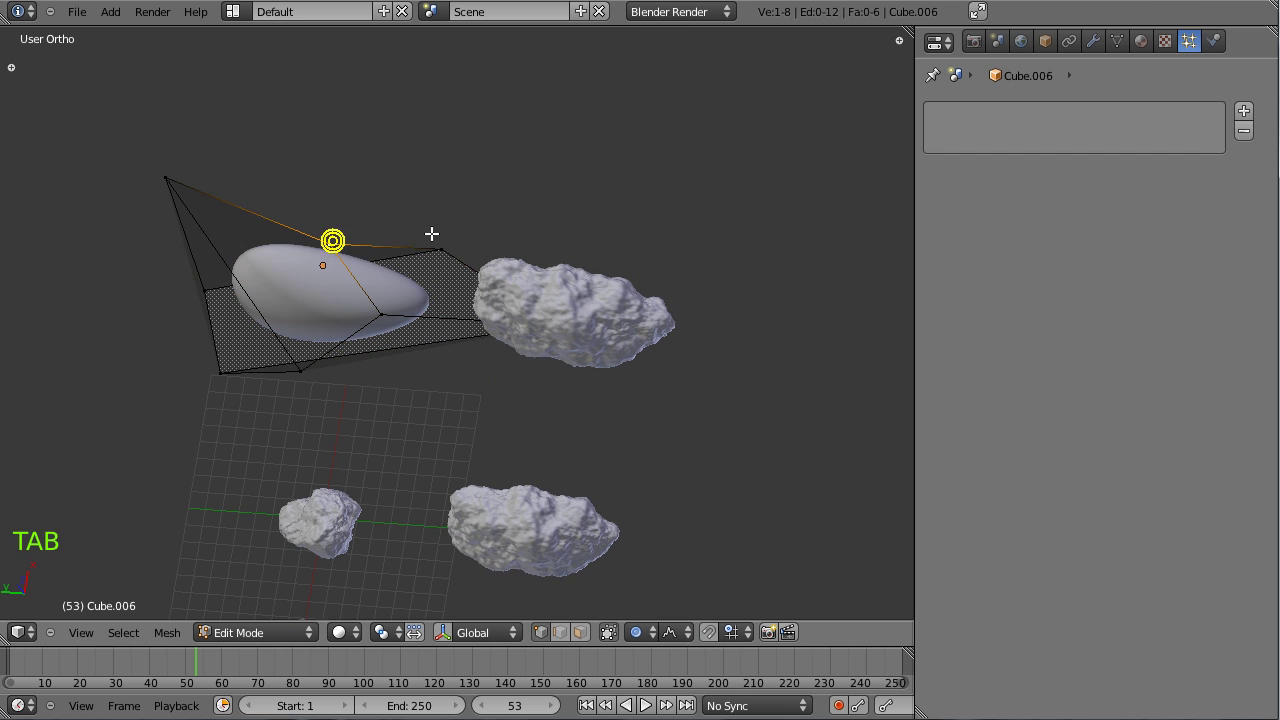
{"action": "key", "text": "r"}
{"action": "left_click", "coordinate": [474, 373]}
{"action": "right_click", "coordinate": [369, 325]}
{"action": "key", "text": "s"}
{"action": "left_click", "coordinate": [517, 287]}
{"action": "key", "text": "r"}
{"action": "left_click", "coordinate": [378, 177]}
{"action": "key", "text": "Tab"}
Step: Make the sixth asteroid rounder by pulling three of its flat cage's vertices outward in Edit Mode
{"action": "scroll", "coordinate": [439, 260], "scroll_direction": "down", "scroll_amount": 1}
{"action": "middle_click_drag", "start_coordinate": [439, 265], "coordinate": [532, 322]}
{"action": "key", "text": "Tab"}
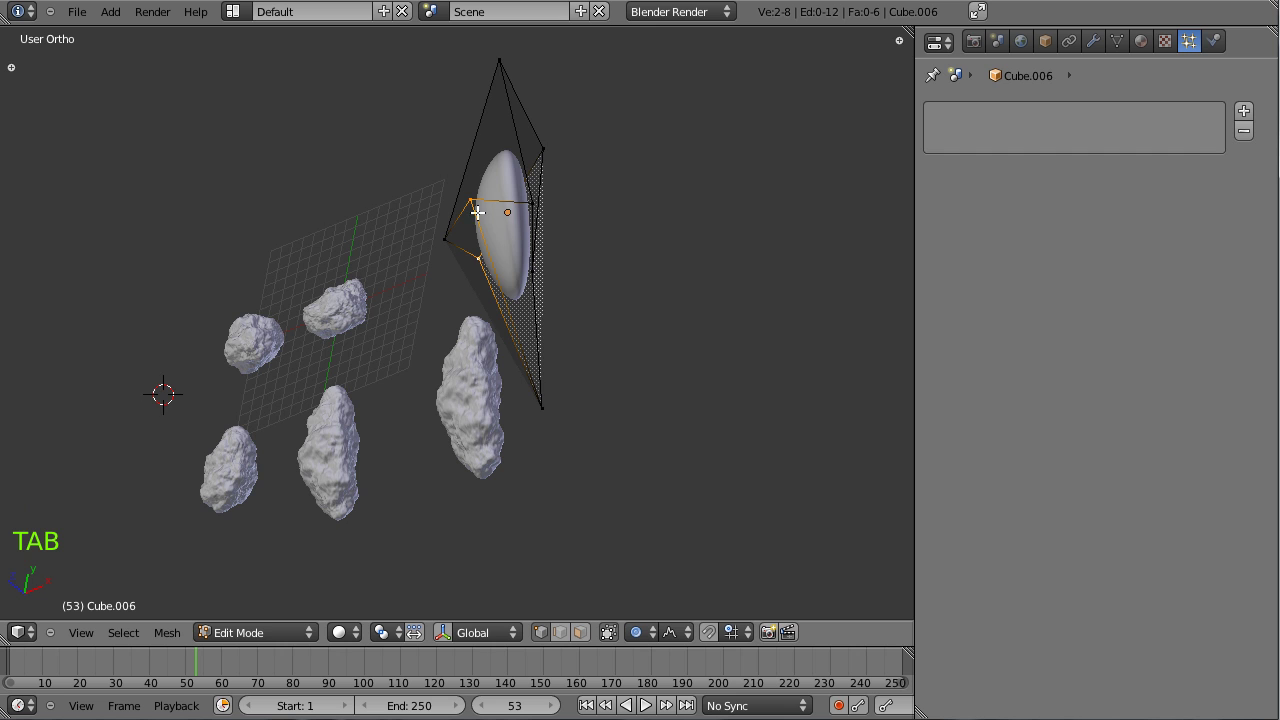
{"action": "middle_click_drag", "start_coordinate": [478, 212], "coordinate": [522, 228]}
{"action": "right_click", "coordinate": [540, 233]}
{"action": "key", "text": "g"}
{"action": "left_click", "coordinate": [670, 234]}
{"action": "right_click", "coordinate": [500, 218]}
{"action": "key", "text": "g"}
{"action": "left_click", "coordinate": [394, 190]}
{"action": "right_click", "coordinate": [527, 277]}
{"action": "key", "text": "g"}
{"action": "left_click", "coordinate": [622, 315]}
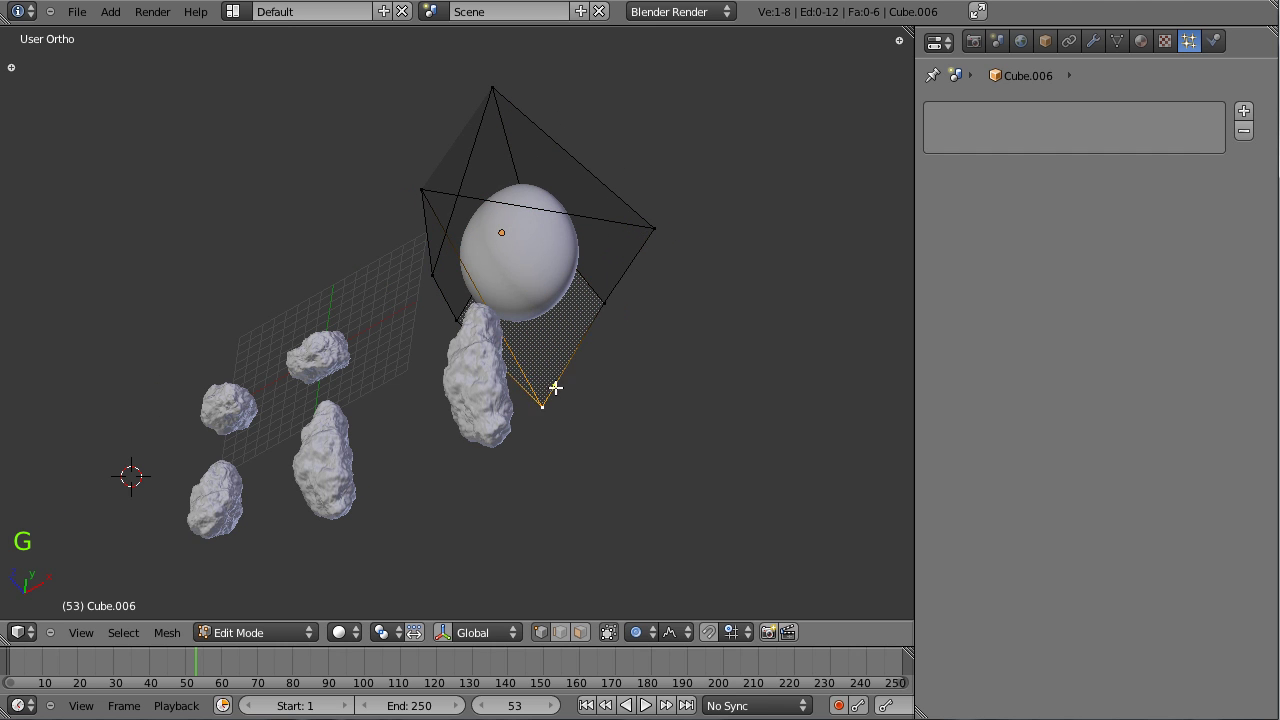
{"action": "key", "text": "g"}
{"action": "left_click", "coordinate": [526, 262]}
{"action": "key", "text": "Tab"}
Step: Duplicate the sixth asteroid and move the copy to a free spot beyond the other rocks
{"action": "middle_click_drag", "start_coordinate": [588, 275], "coordinate": [556, 362]}
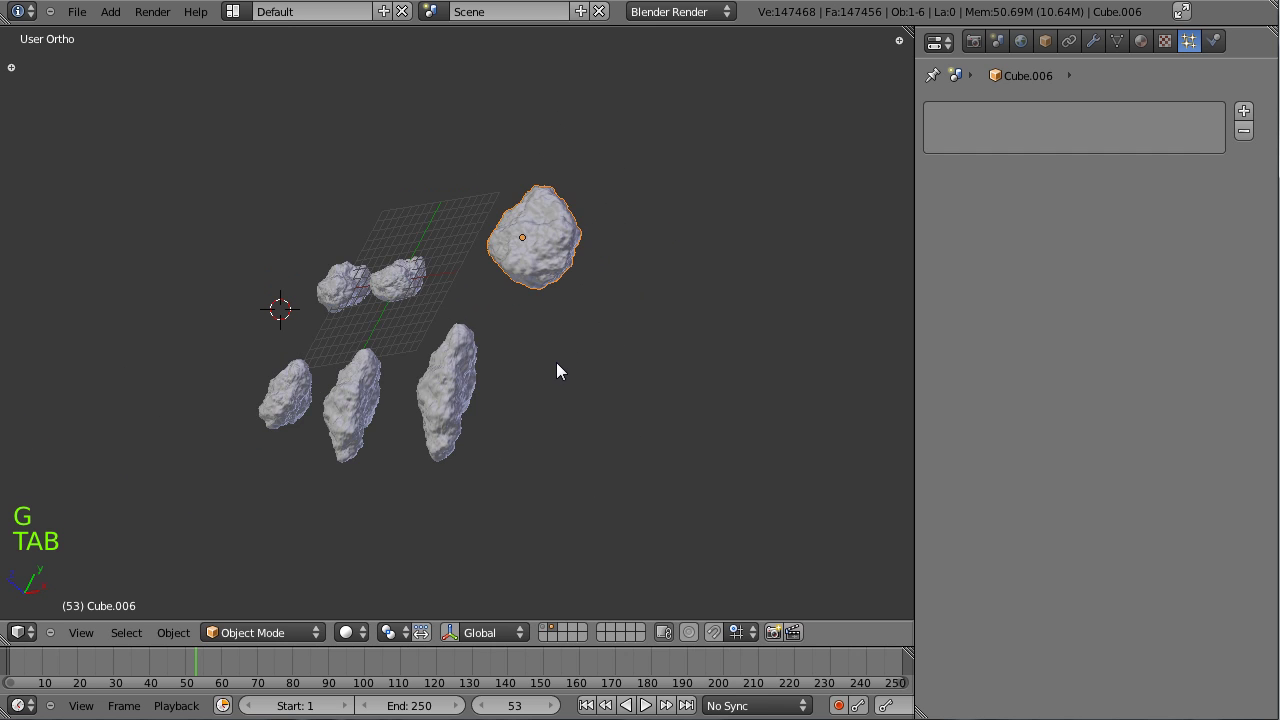
{"action": "key", "text": "shift+d"}
{"action": "left_click", "coordinate": [429, 328]}
{"action": "middle_click_drag", "start_coordinate": [429, 328], "coordinate": [429, 393]}
{"action": "key", "text": "g"}
{"action": "left_click", "coordinate": [466, 338]}
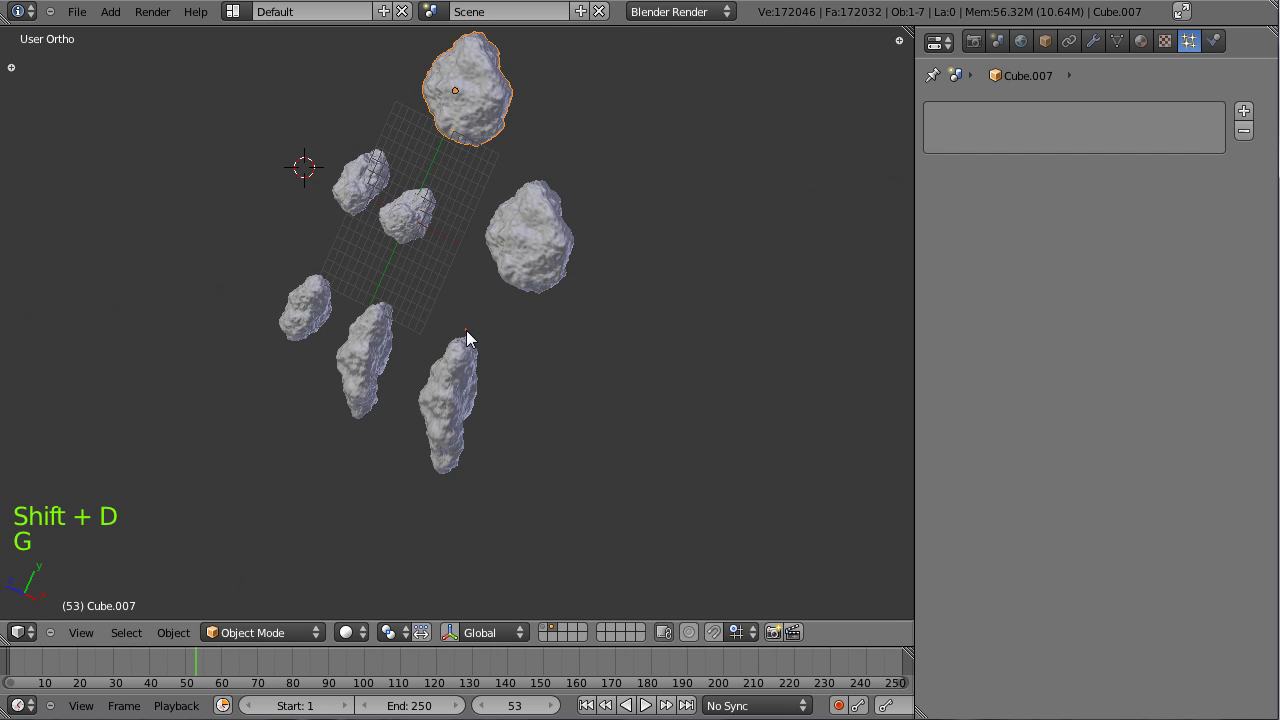
Step: Reshape the seventh asteroid in Edit Mode by scaling three selected cage vertices with proportional falloff
{"action": "middle_click_drag", "start_coordinate": [466, 338], "coordinate": [457, 493], "text": "shift"}
{"action": "key", "text": "Tab"}
{"action": "scroll", "coordinate": [534, 257], "scroll_direction": "up", "scroll_amount": 2}
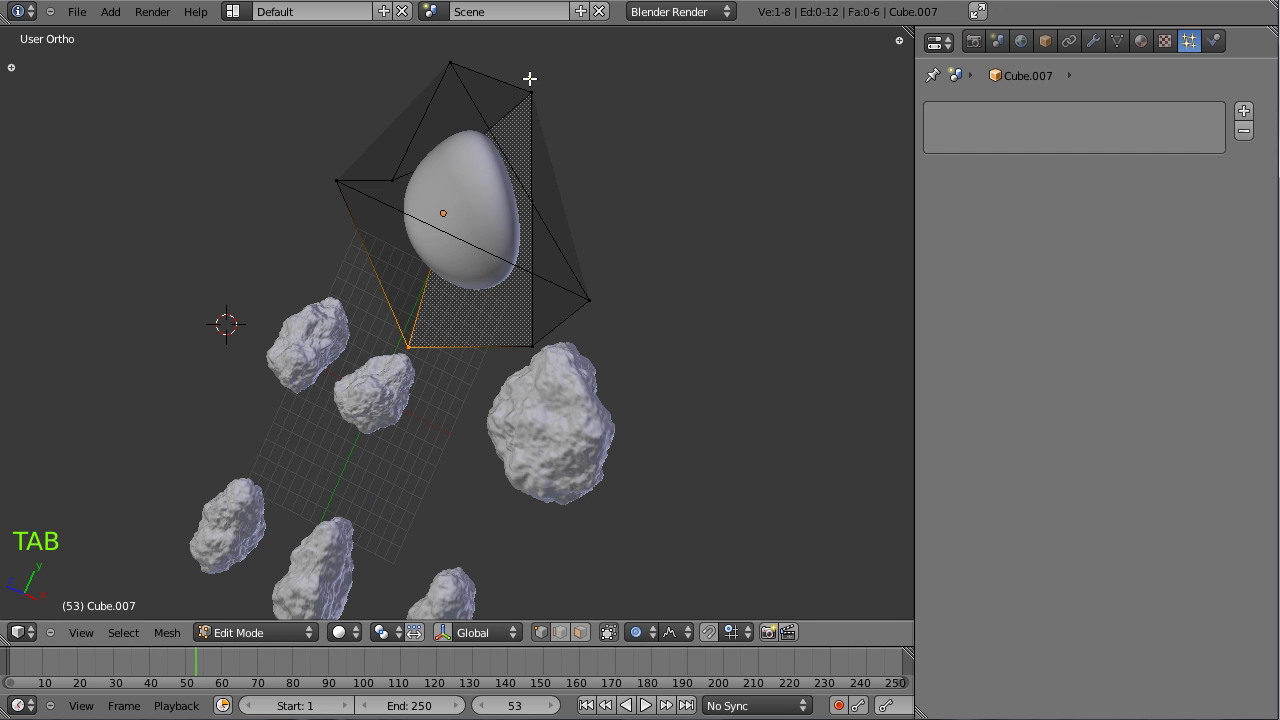
{"action": "key", "text": "z"}
{"action": "key", "text": "z"}
{"action": "key", "text": "z"}
{"action": "right_click", "coordinate": [393, 180], "text": "shift"}
{"action": "key", "text": "z"}
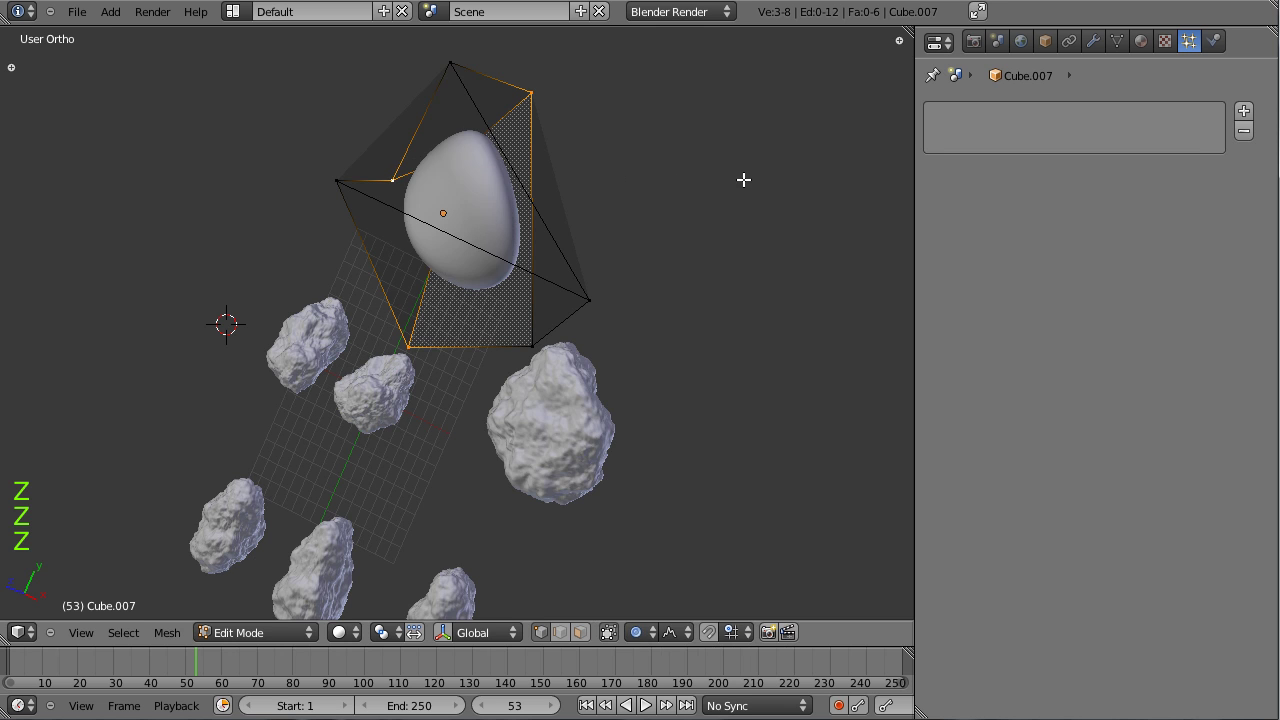
{"action": "key", "text": "s"}
{"action": "left_click", "coordinate": [574, 209]}
{"action": "key", "text": "Tab"}
{"action": "middle_click_drag", "start_coordinate": [574, 209], "coordinate": [427, 381]}
{"action": "middle_click_drag", "start_coordinate": [559, 398], "coordinate": [454, 432]}
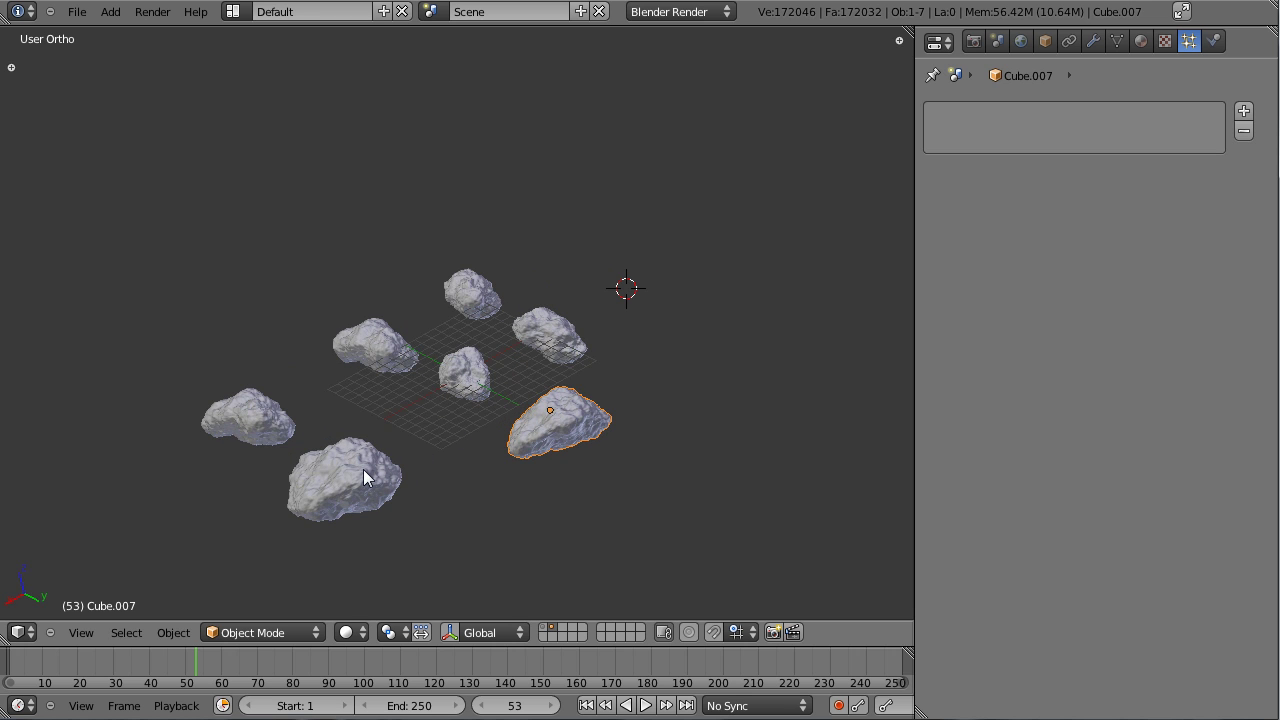
Step: Remove the second Subsurf modifier from asteroid Cube.007 and set the first to 3 view and 3 render subdivisions
{"action": "left_click", "coordinate": [1092, 40]}
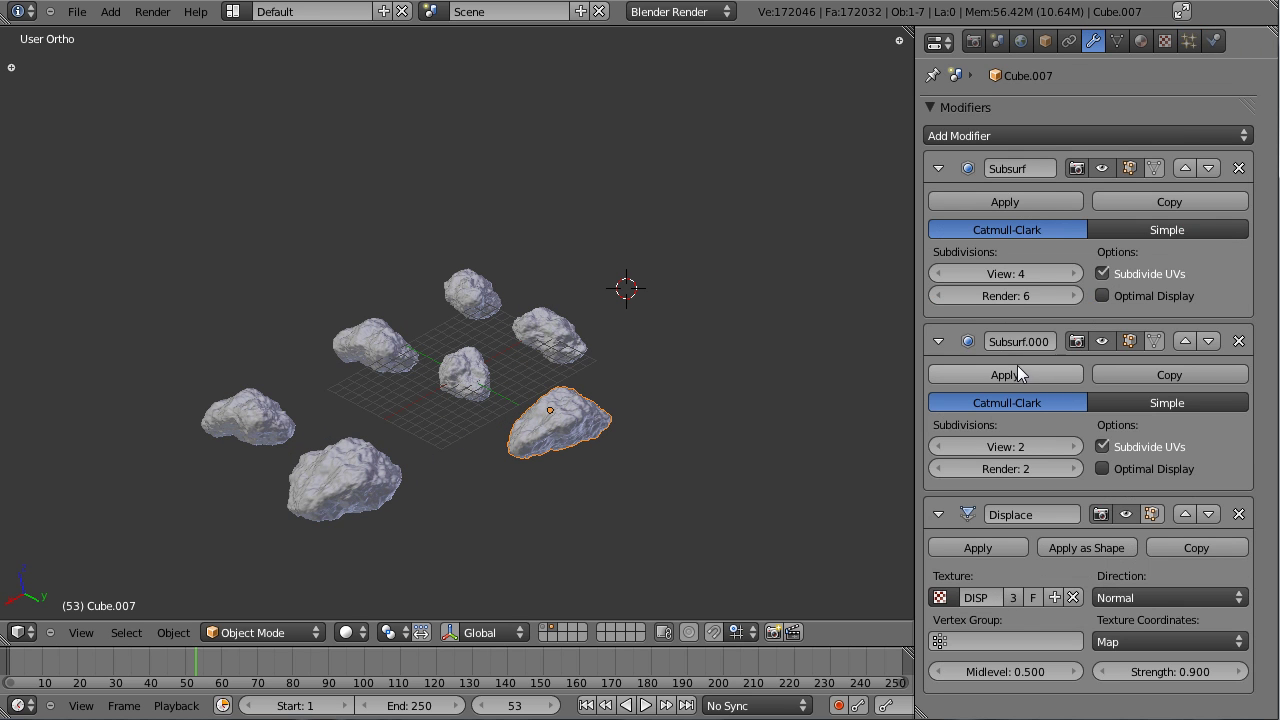
{"action": "left_click", "coordinate": [1238, 341]}
{"action": "left_click", "coordinate": [941, 295]}
{"action": "left_click", "coordinate": [941, 295]}
{"action": "left_click", "coordinate": [940, 274]}
{"action": "left_click", "coordinate": [941, 294]}
Step: Reduce the large front asteroid Cube.006 to one Subsurf modifier with 3 view and 3 render subdivisions
{"action": "right_click", "coordinate": [396, 471]}
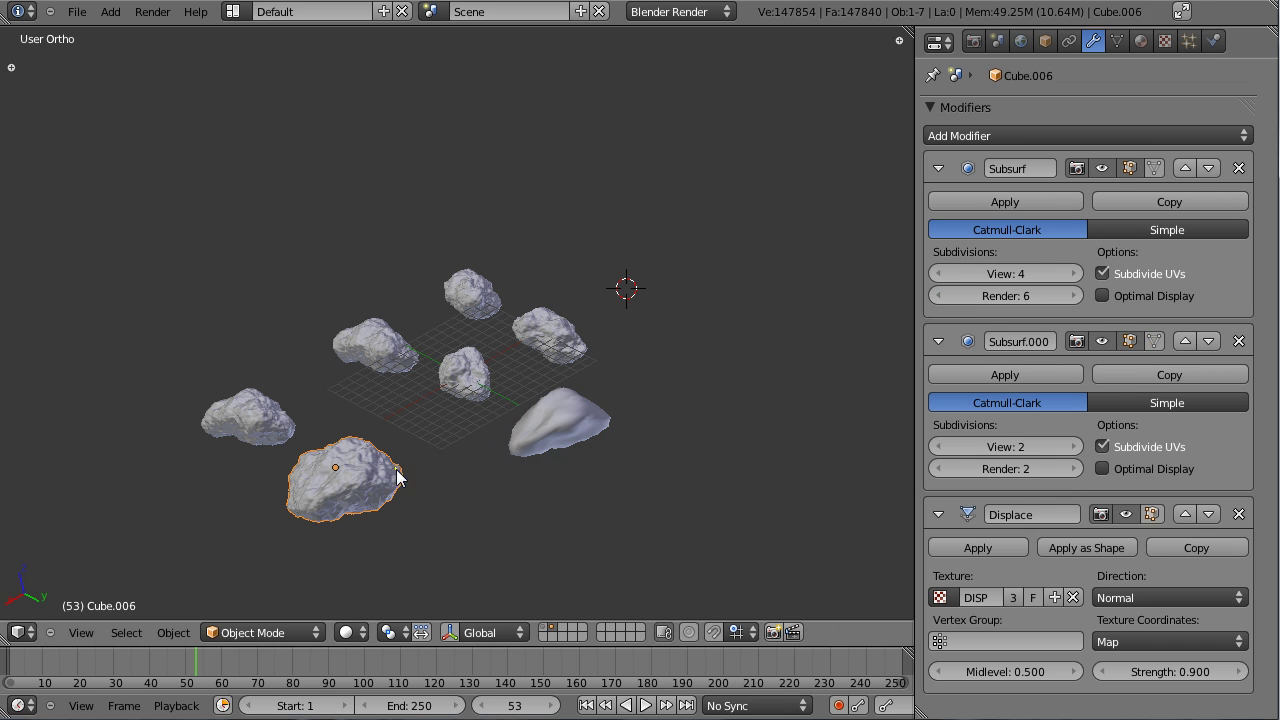
{"action": "left_click", "coordinate": [941, 295]}
{"action": "left_click", "coordinate": [941, 295]}
{"action": "left_click", "coordinate": [941, 295]}
{"action": "left_click", "coordinate": [940, 274]}
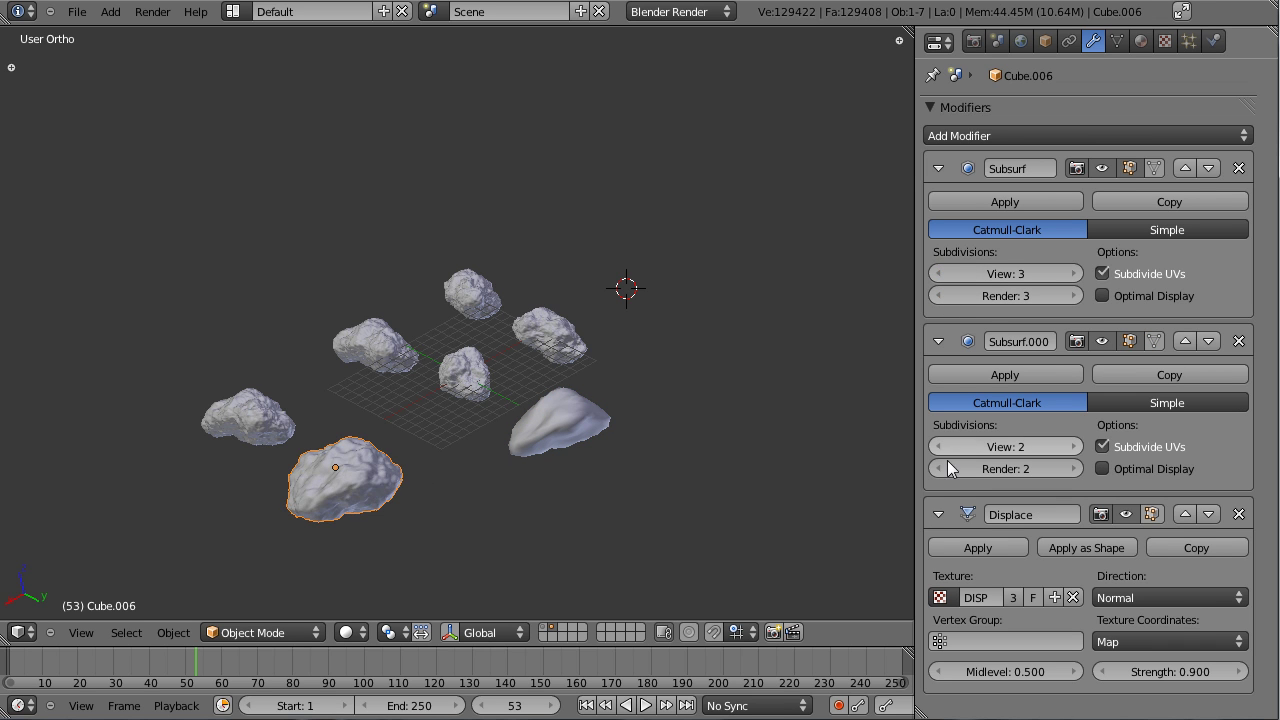
{"action": "left_click", "coordinate": [1238, 341]}
Step: Delete the second Subsurf from the central asteroid Cube.001 and set the remaining one to 3 view and 3 render subdivisions
{"action": "right_click", "coordinate": [484, 355]}
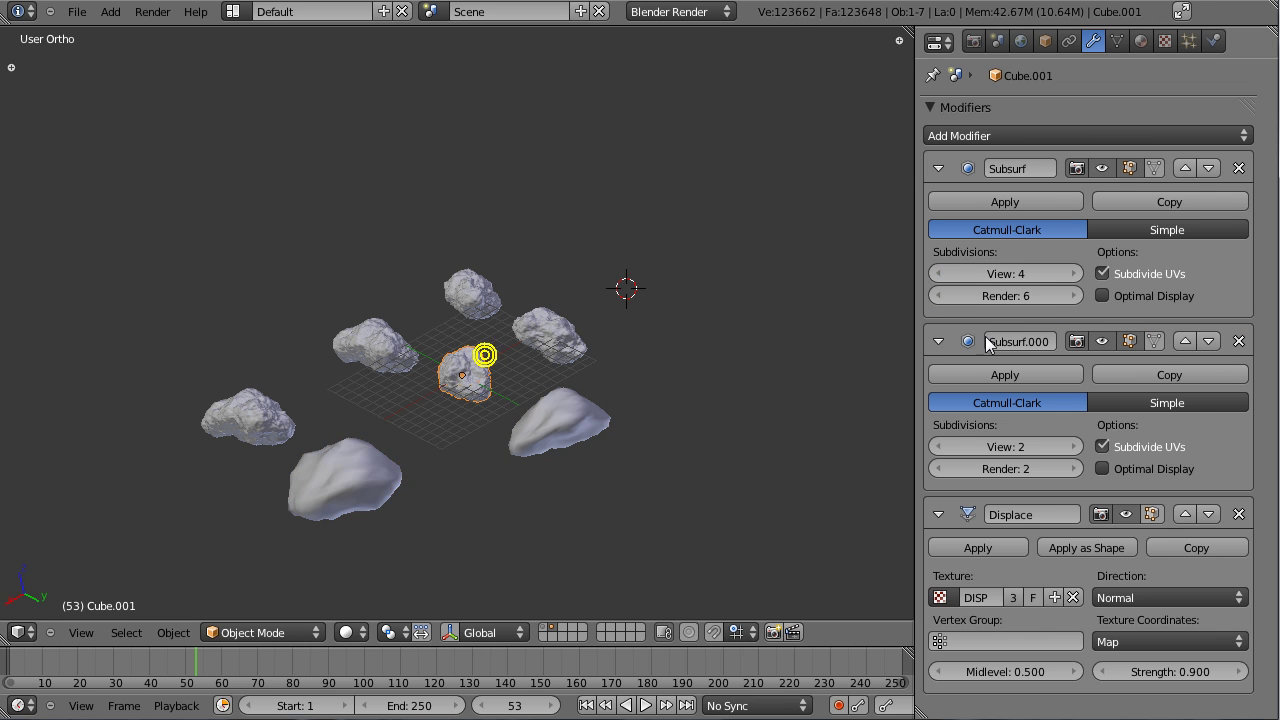
{"action": "left_click", "coordinate": [1238, 341]}
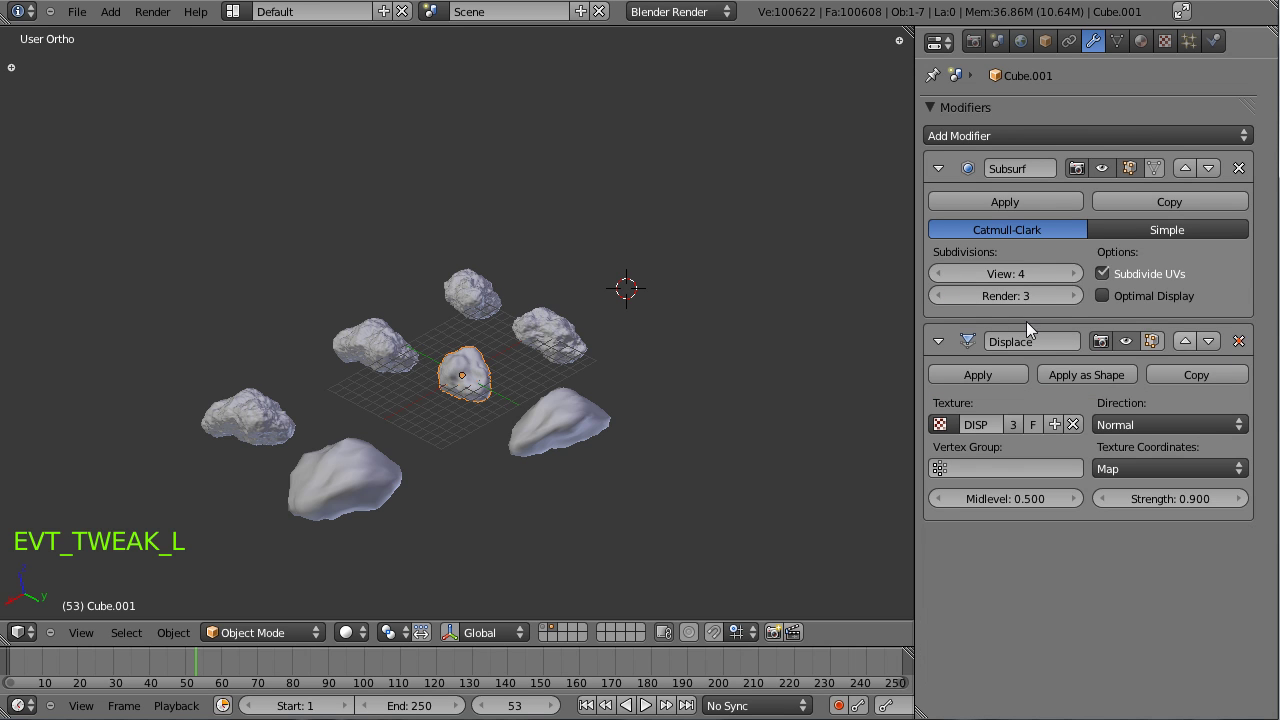
{"action": "left_click", "coordinate": [940, 274]}
Step: Lower asteroid Cube.002's first Subsurf to 3 view and 3 render subdivisions and remove its second Subsurf
{"action": "right_click", "coordinate": [570, 330]}
{"action": "left_click", "coordinate": [950, 303]}
{"action": "left_click", "coordinate": [950, 303]}
{"action": "left_click", "coordinate": [950, 303]}
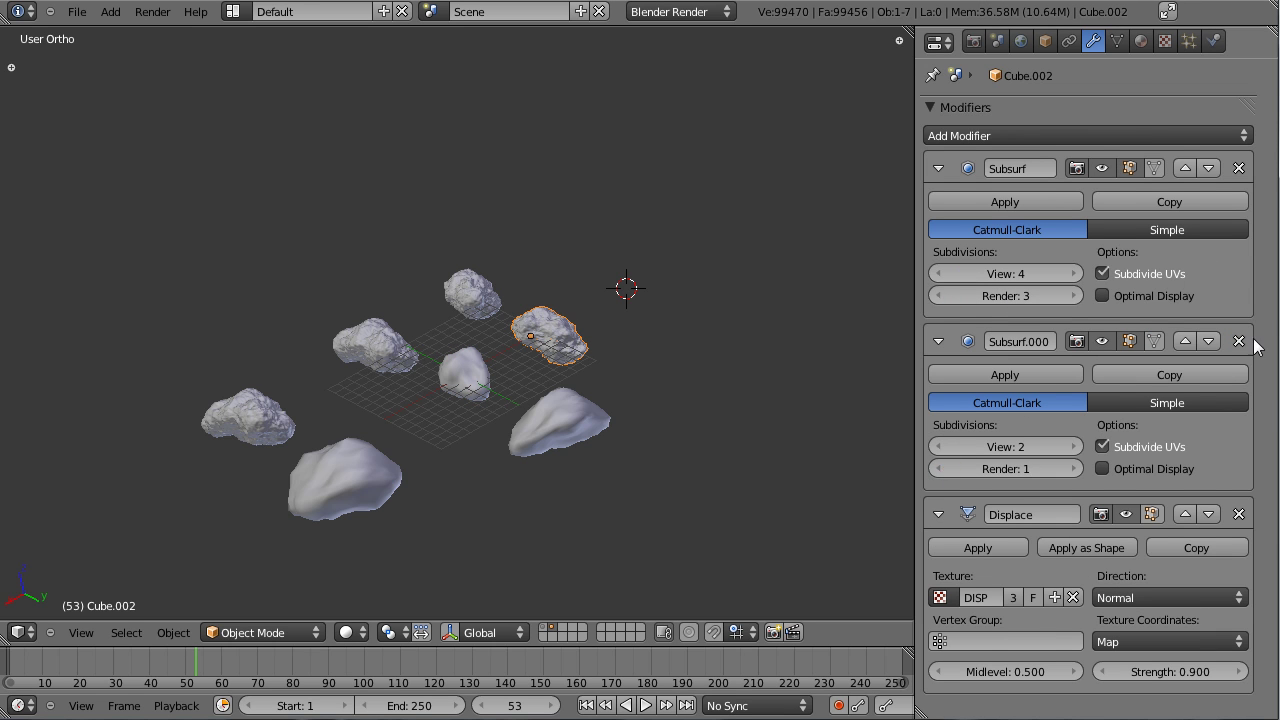
{"action": "left_click", "coordinate": [1239, 341]}
{"action": "left_click", "coordinate": [940, 274]}
Step: Set the rearmost asteroid's first Subsurf to 3 view and 3 render subdivisions and delete its second Subsurf
{"action": "right_click", "coordinate": [478, 295]}
{"action": "left_click", "coordinate": [941, 298]}
{"action": "left_click", "coordinate": [941, 298]}
{"action": "left_click", "coordinate": [941, 298]}
{"action": "left_click", "coordinate": [945, 274]}
{"action": "left_click", "coordinate": [1239, 341]}
Step: Remove the second Subsurf from asteroid Cube.004 and set the remaining one to 3 view and 3 render subdivisions
{"action": "right_click", "coordinate": [410, 340]}
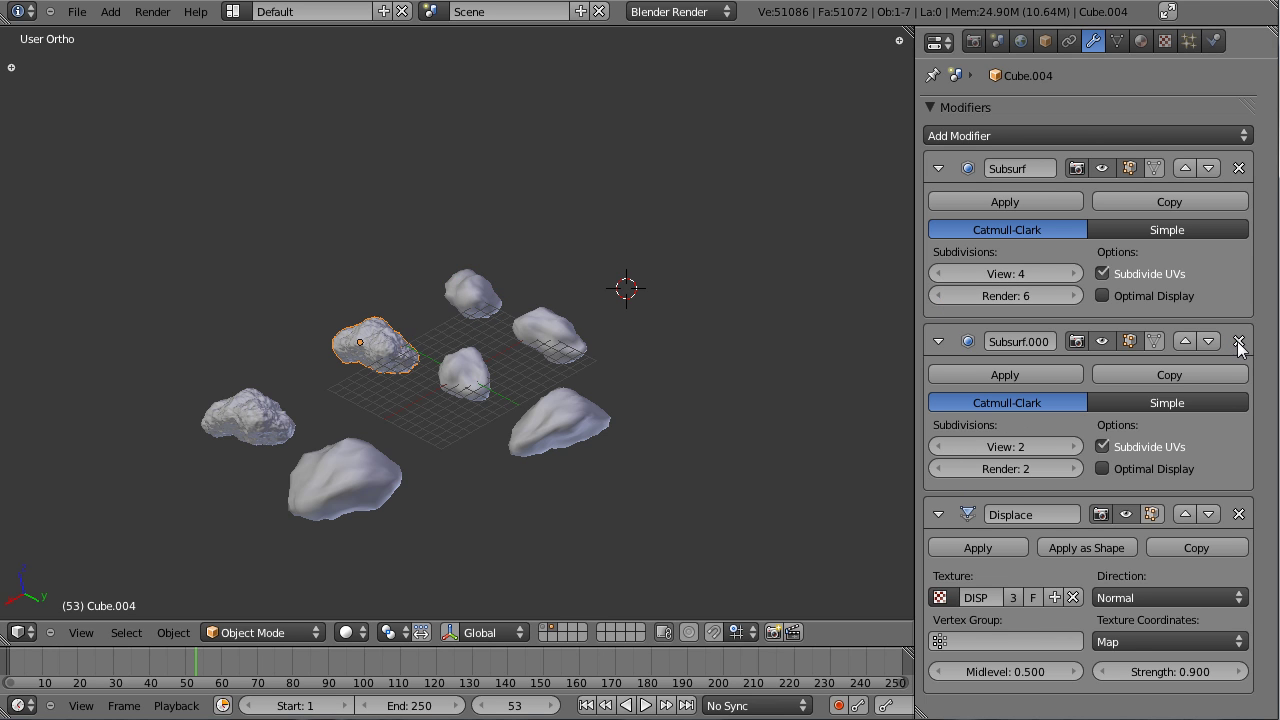
{"action": "left_click", "coordinate": [1239, 341]}
{"action": "left_click", "coordinate": [941, 296]}
{"action": "left_click", "coordinate": [941, 296]}
{"action": "left_click", "coordinate": [941, 296]}
{"action": "left_click", "coordinate": [941, 274]}
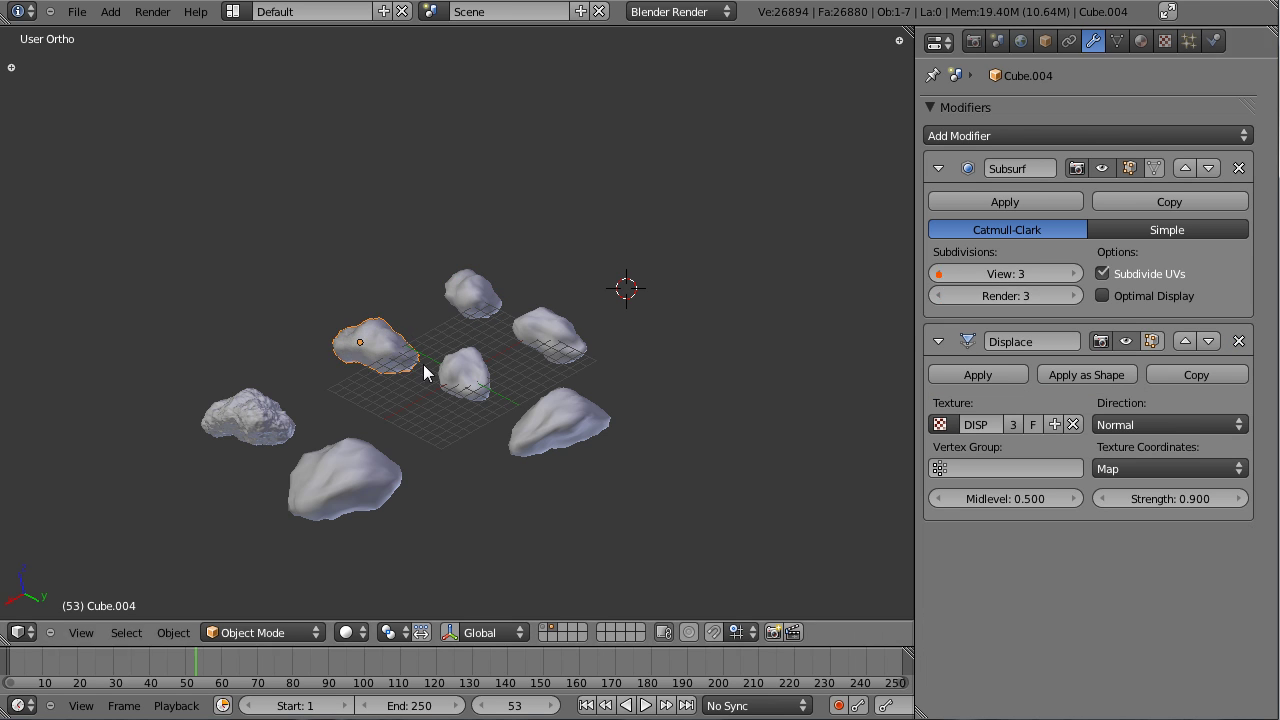
Step: Simplify the last detailed asteroid, Cube.005, to a single Subsurf with 3 view and 3 render subdivisions
{"action": "right_click", "coordinate": [274, 392]}
{"action": "left_click", "coordinate": [941, 468]}
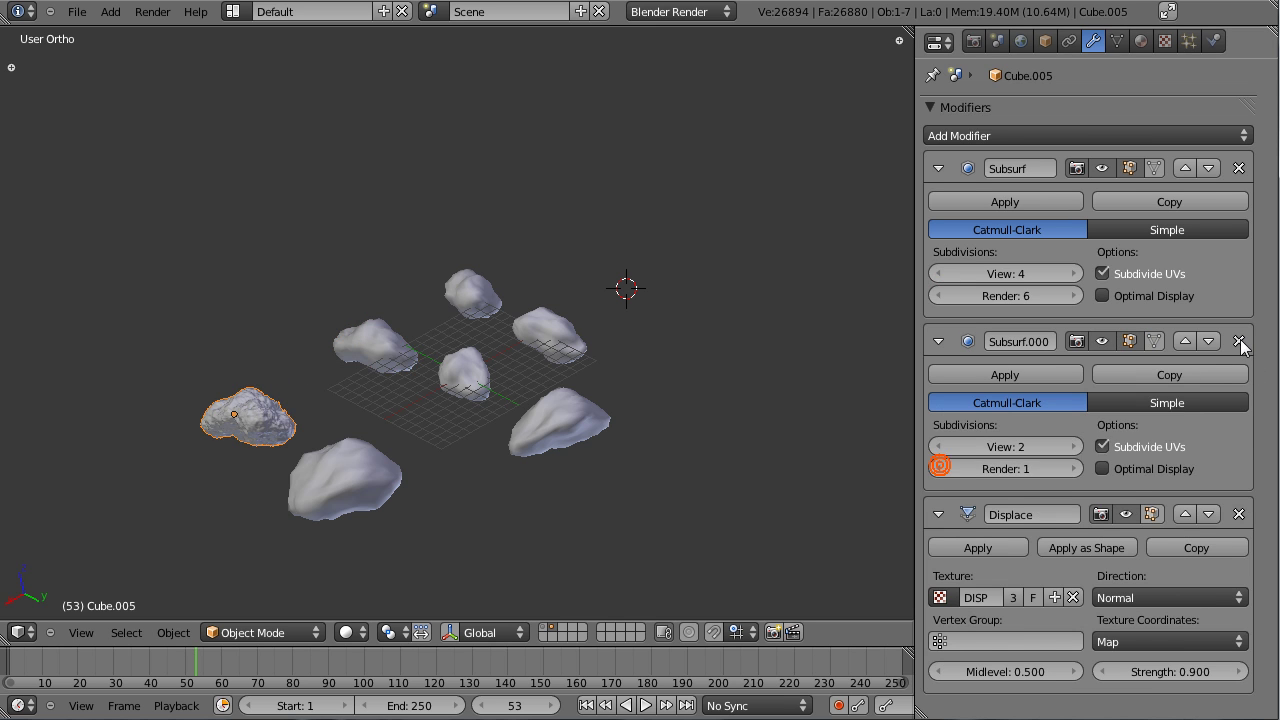
{"action": "left_click", "coordinate": [1239, 341]}
{"action": "left_click", "coordinate": [941, 296]}
{"action": "left_click", "coordinate": [941, 296]}
{"action": "left_click", "coordinate": [941, 296]}
{"action": "left_click", "coordinate": [941, 274]}
Step: Select all seven asteroid copies and put them in a new group named Roids
{"action": "middle_click_drag", "start_coordinate": [575, 395], "coordinate": [453, 417]}
{"action": "key", "text": "a"}
{"action": "key", "text": "KP_0"}
{"action": "key", "text": "KP_Decimal"}
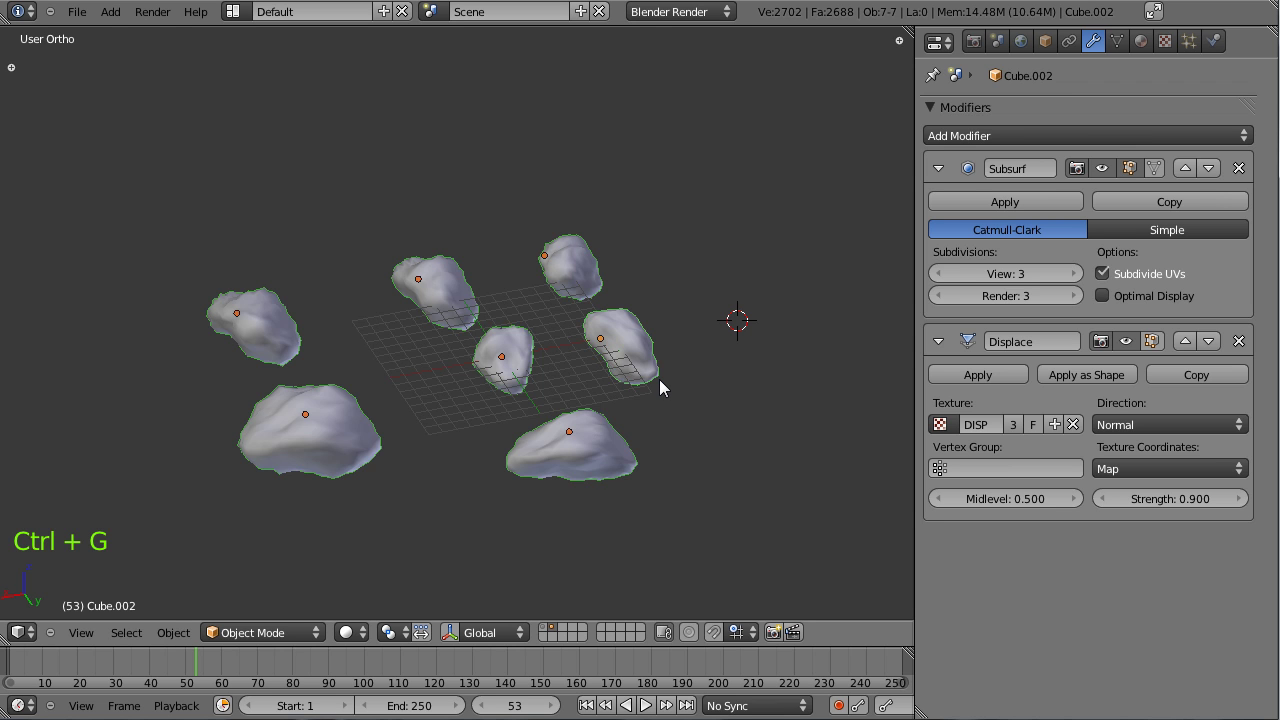
{"action": "key", "text": "t"}
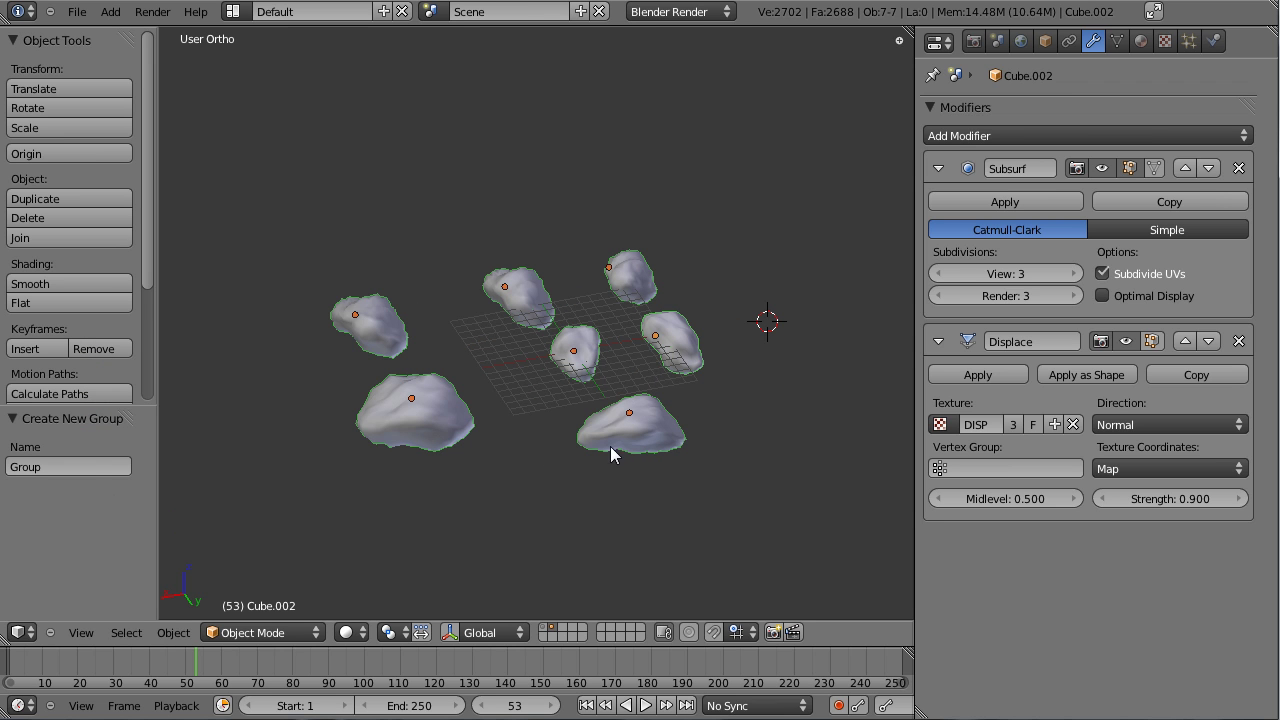
{"action": "left_click", "coordinate": [68, 470]}
{"action": "key", "text": "t"}
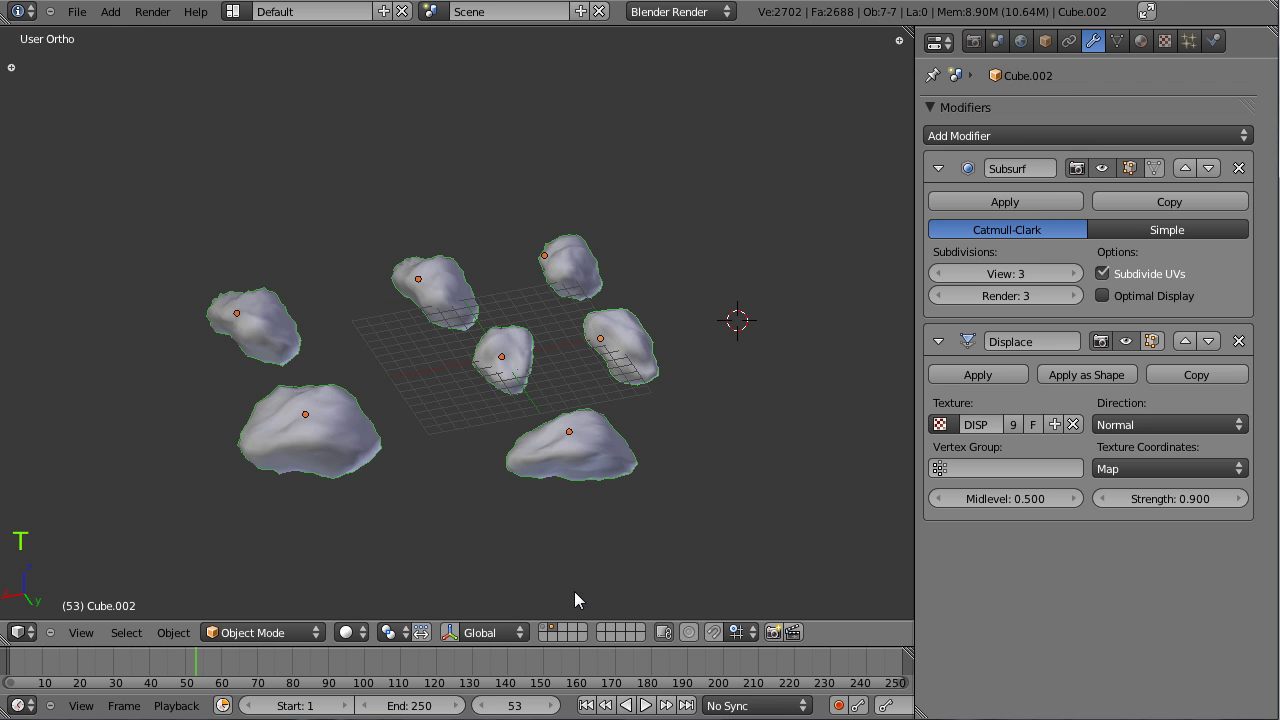
Step: Set the emitter plane's particles on the first layer to render as a group, using Roids as the Dupli Group
{"action": "middle_click_drag", "start_coordinate": [749, 294], "coordinate": [650, 367]}
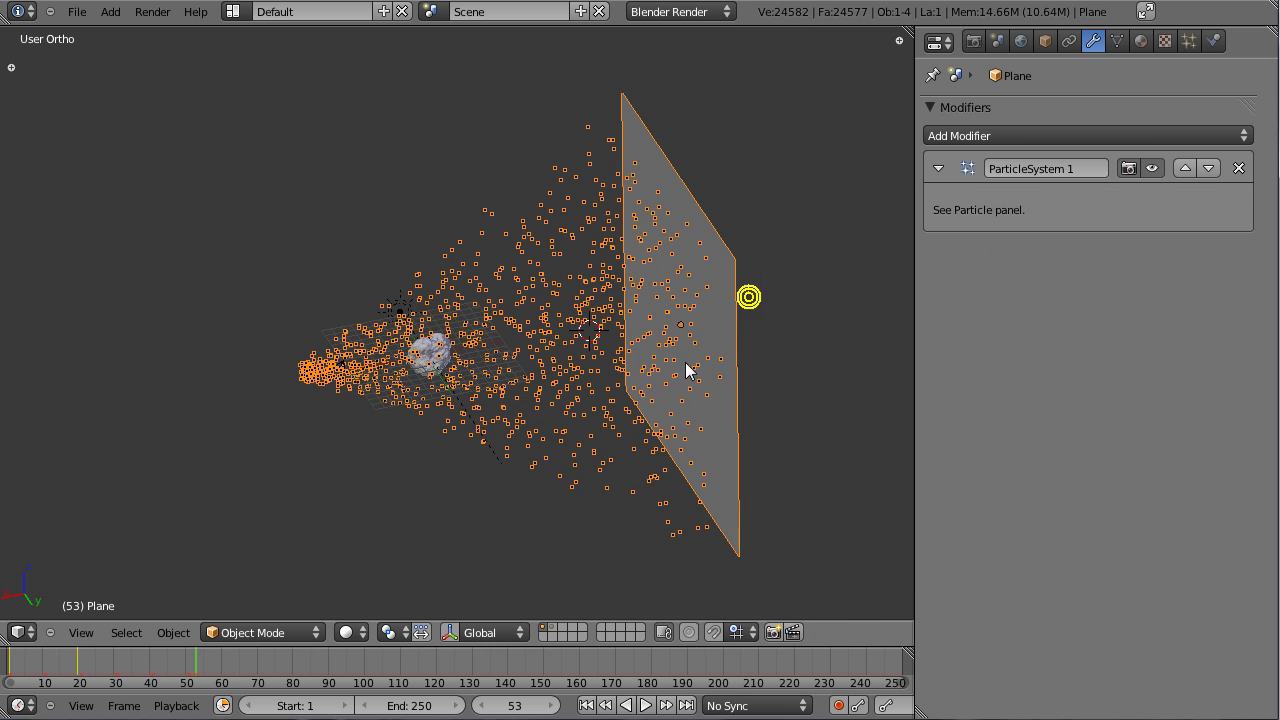
{"action": "left_click", "coordinate": [1189, 45]}
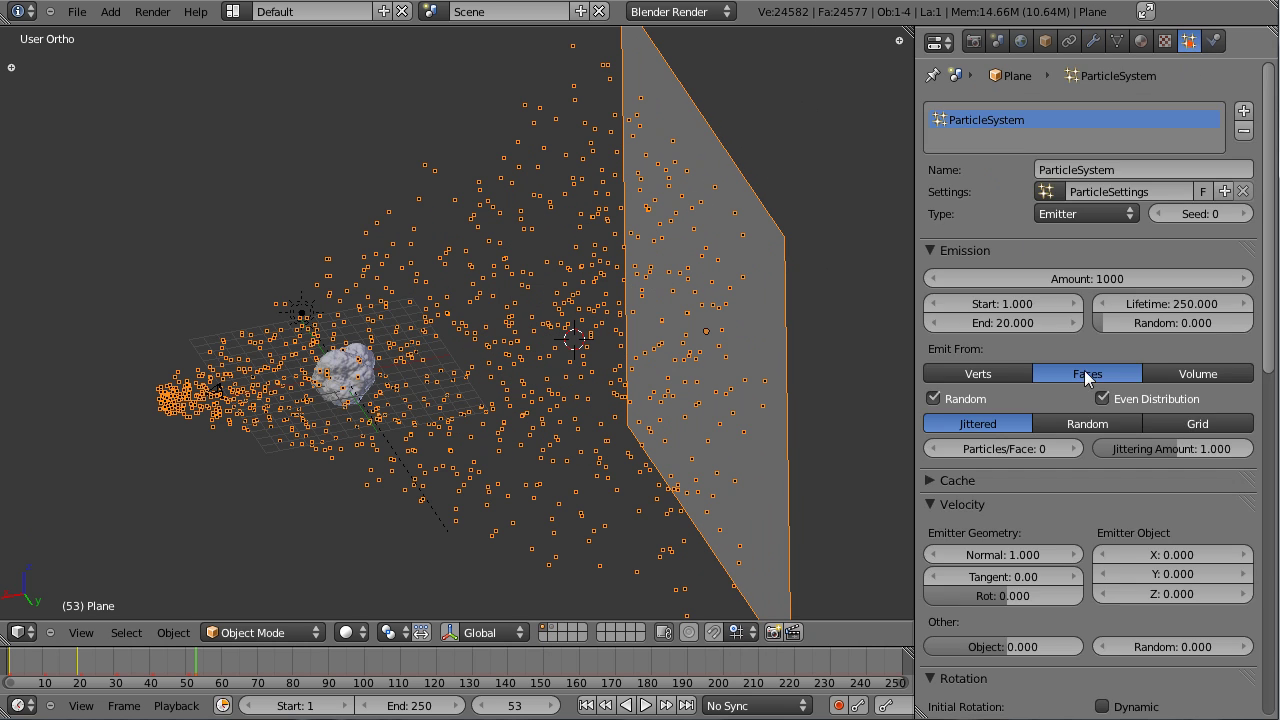
{"action": "scroll", "coordinate": [993, 345], "scroll_direction": "down", "scroll_amount": 10}
{"action": "left_click", "coordinate": [970, 424]}
{"action": "left_click", "coordinate": [925, 355]}
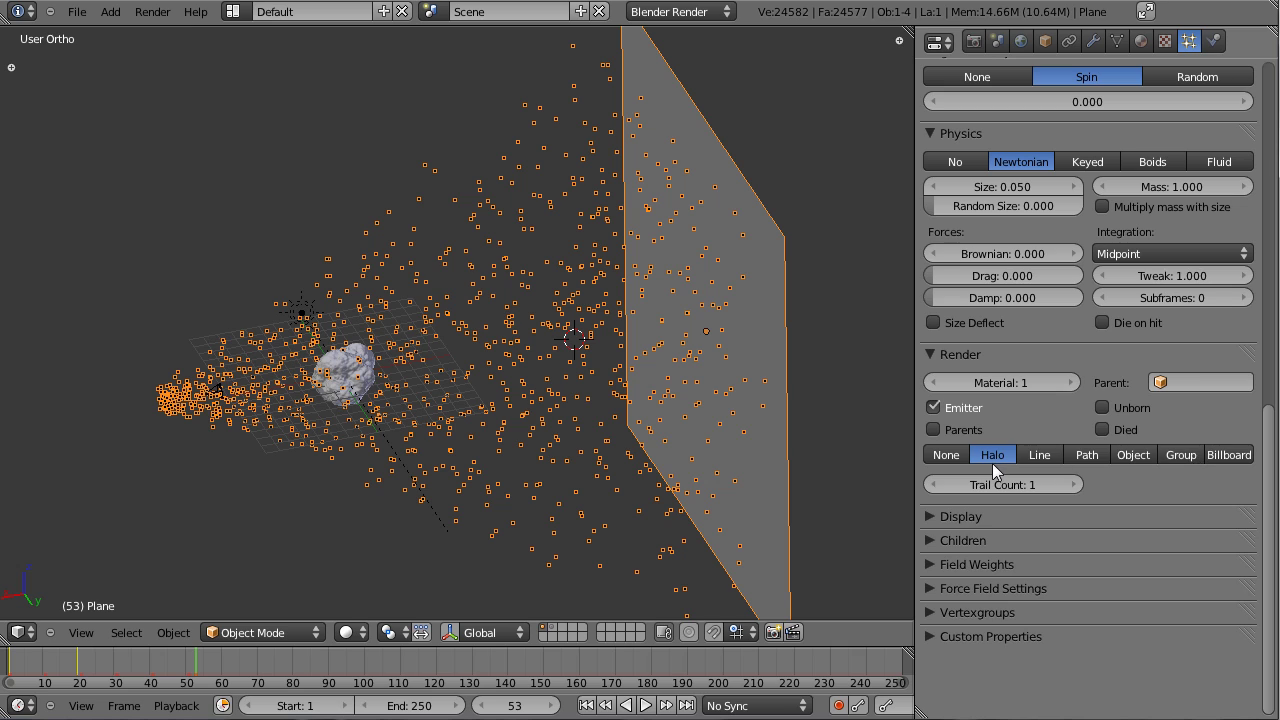
{"action": "left_click", "coordinate": [1181, 455]}
{"action": "left_click", "coordinate": [1160, 479]}
{"action": "left_click", "coordinate": [1127, 508]}
{"action": "scroll", "coordinate": [606, 456], "scroll_direction": "up", "scroll_amount": 5}
{"action": "scroll", "coordinate": [577, 452], "scroll_direction": "down", "scroll_amount": 6}
{"action": "middle_click_drag", "start_coordinate": [493, 457], "coordinate": [496, 272]}
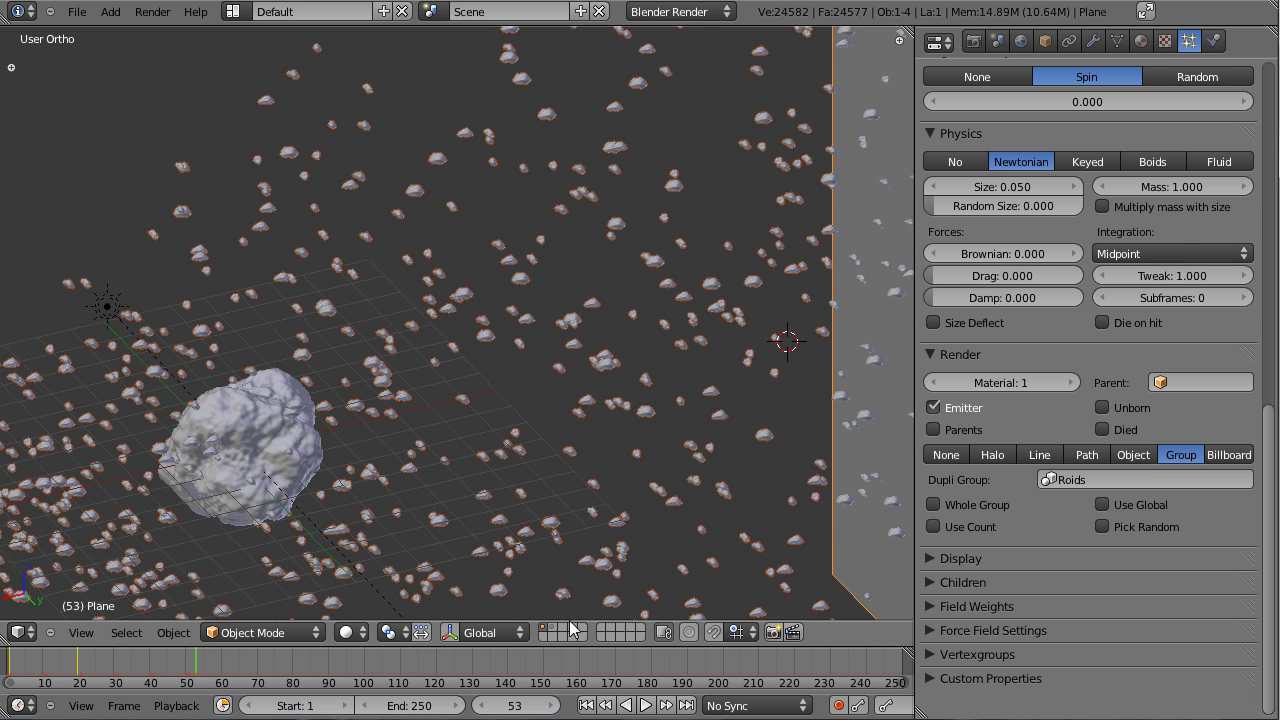
Step: Enable Pick Random for the Roids particles and turn off rendering of the emitter plane
{"action": "left_click", "coordinate": [1130, 527]}
{"action": "middle_click_drag", "start_coordinate": [481, 349], "coordinate": [493, 293]}
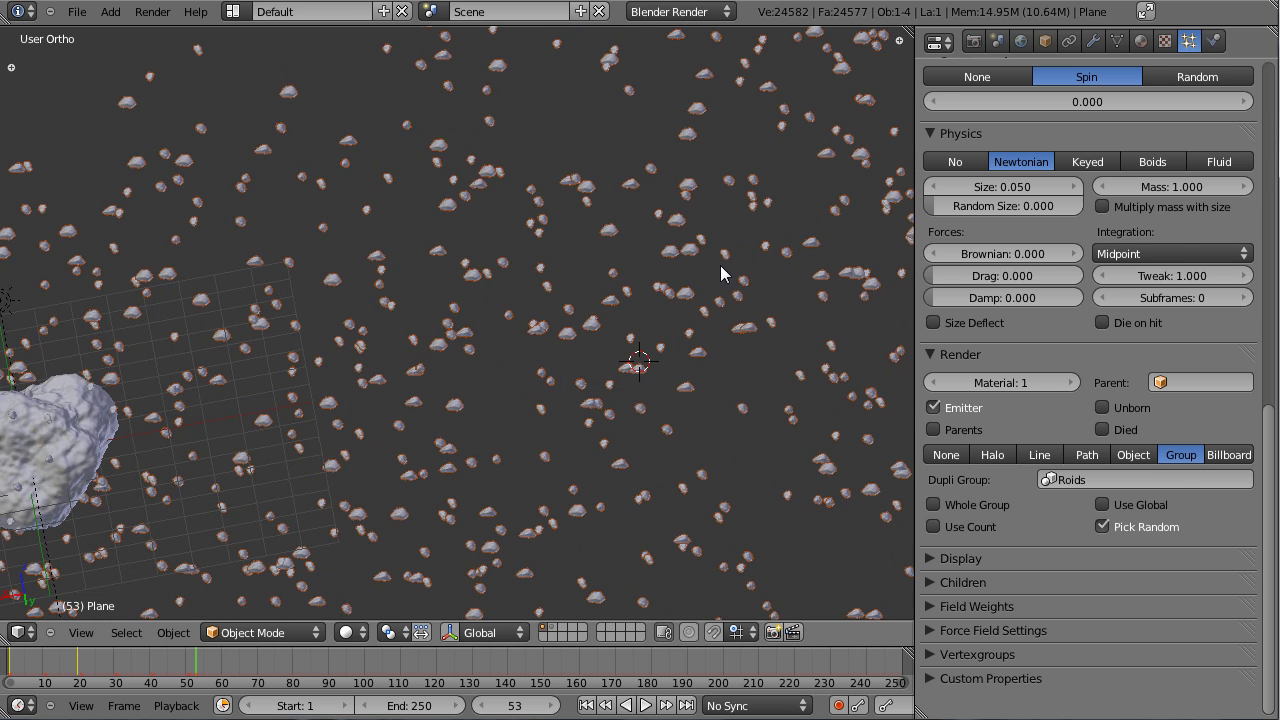
{"action": "middle_click_drag", "start_coordinate": [583, 325], "coordinate": [644, 291]}
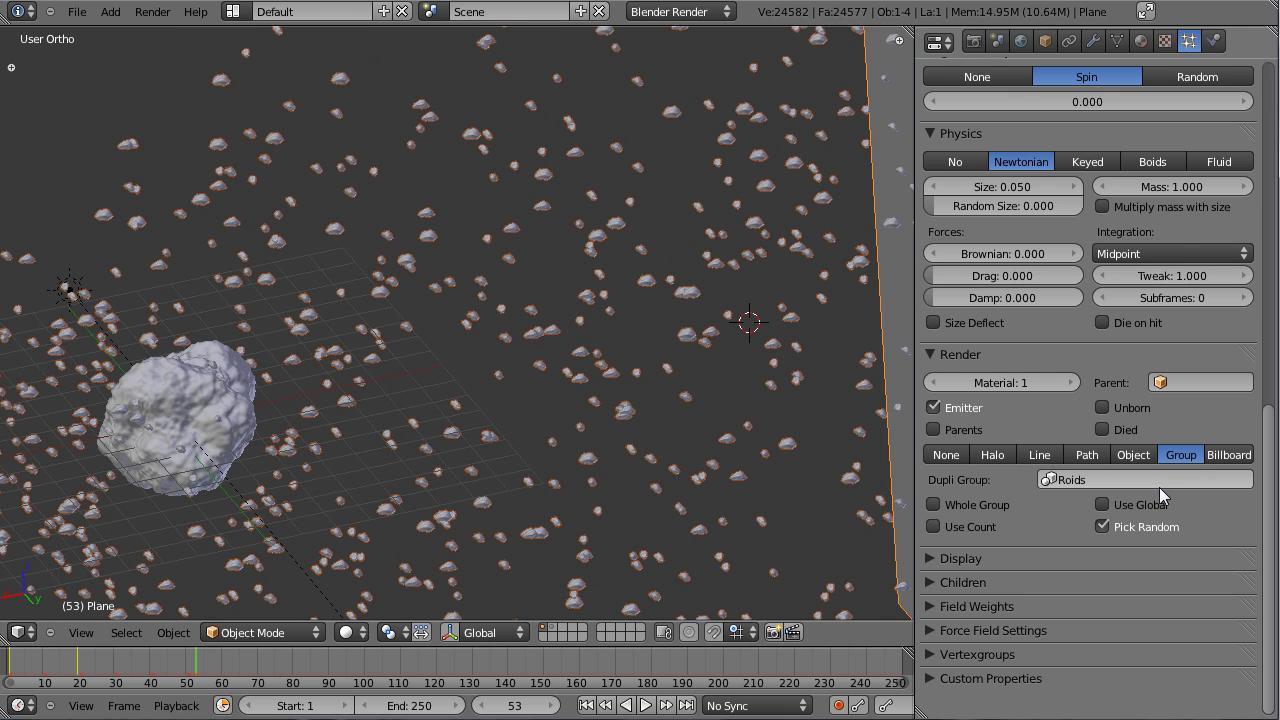
{"action": "scroll", "coordinate": [631, 395], "scroll_direction": "down", "scroll_amount": 5}
{"action": "left_click", "coordinate": [936, 406]}
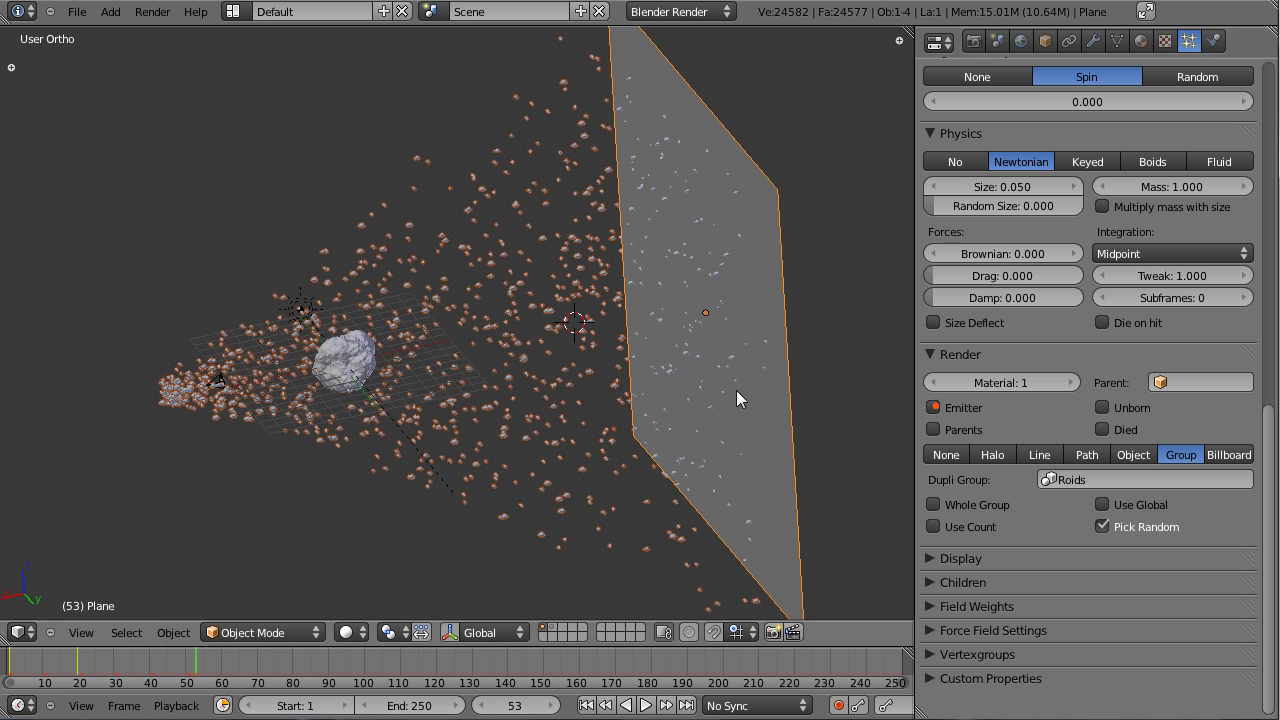
Step: Examine the size and orientation of the asteroid particles through the camera and from around the emitter plane
{"action": "middle_click_drag", "start_coordinate": [736, 390], "coordinate": [586, 453]}
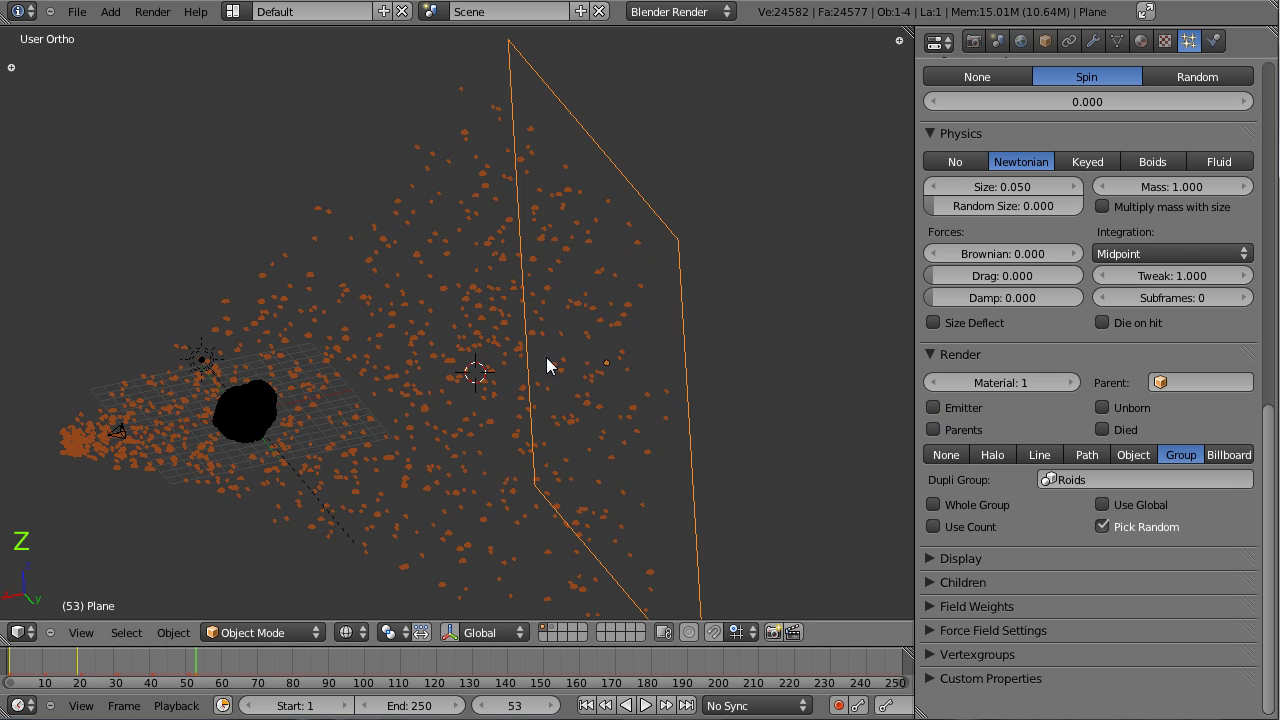
{"action": "key", "text": "z"}
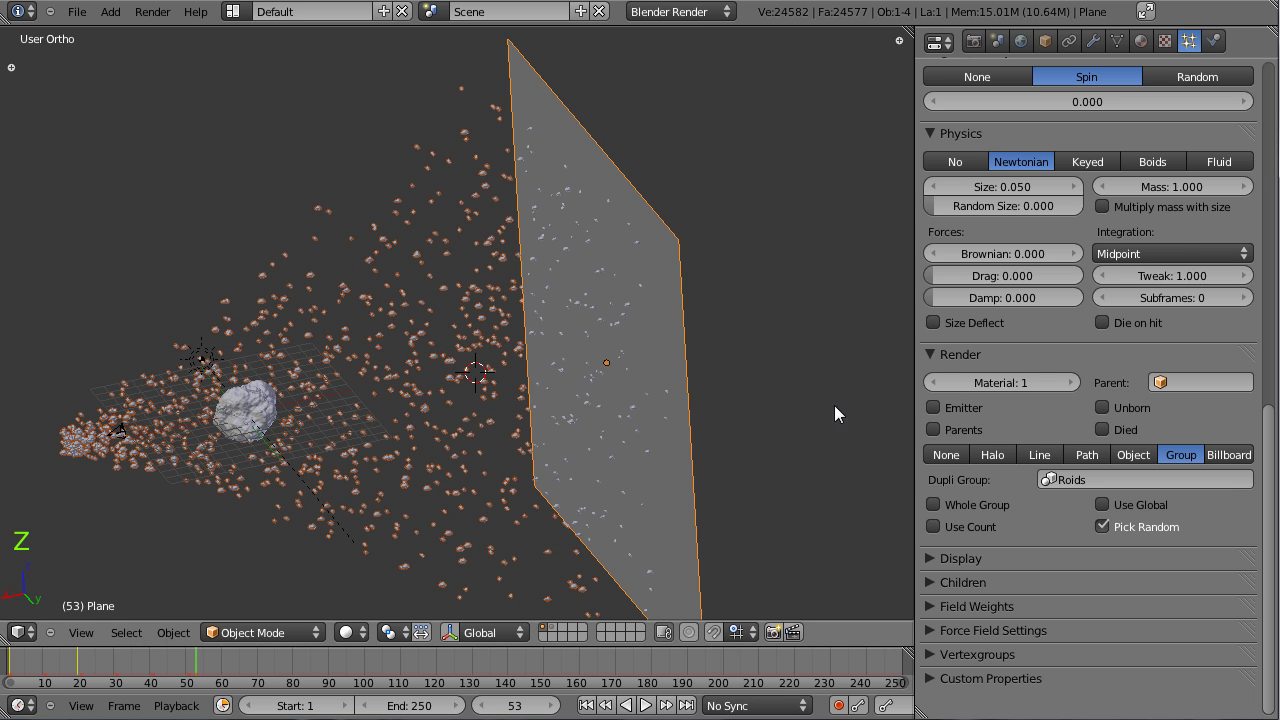
{"action": "left_click", "coordinate": [930, 354]}
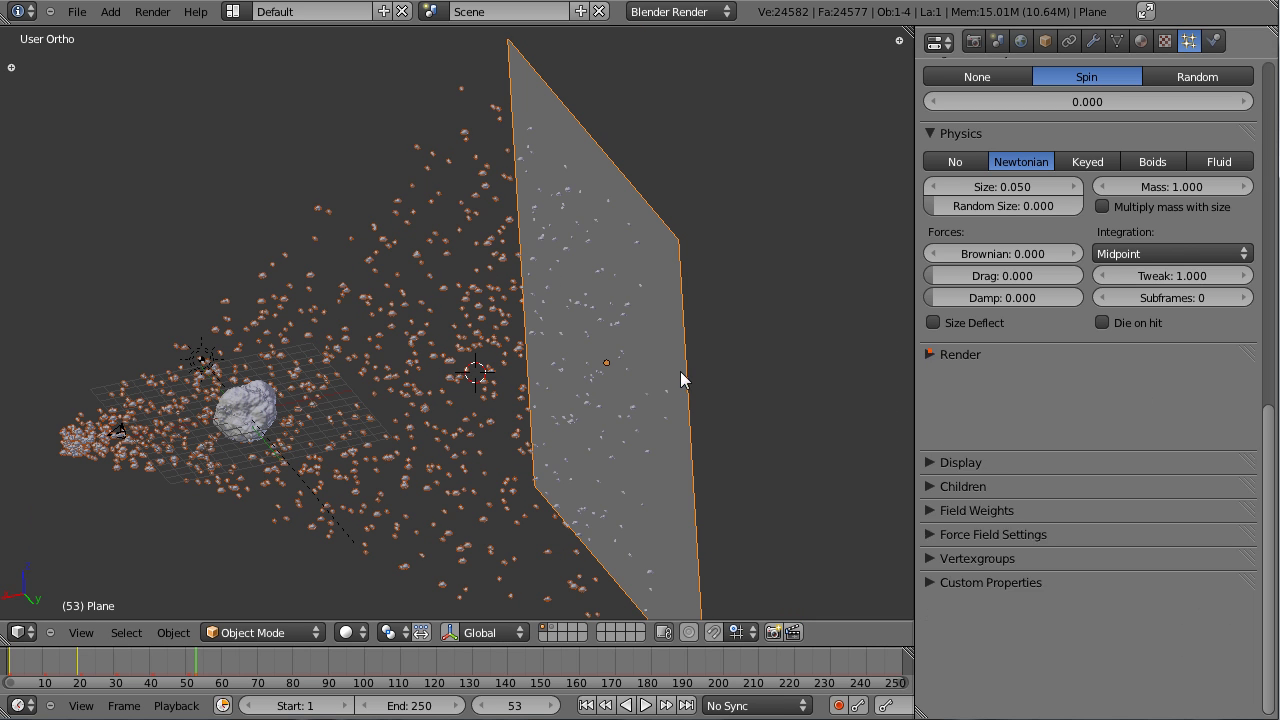
{"action": "key", "text": "KP_0"}
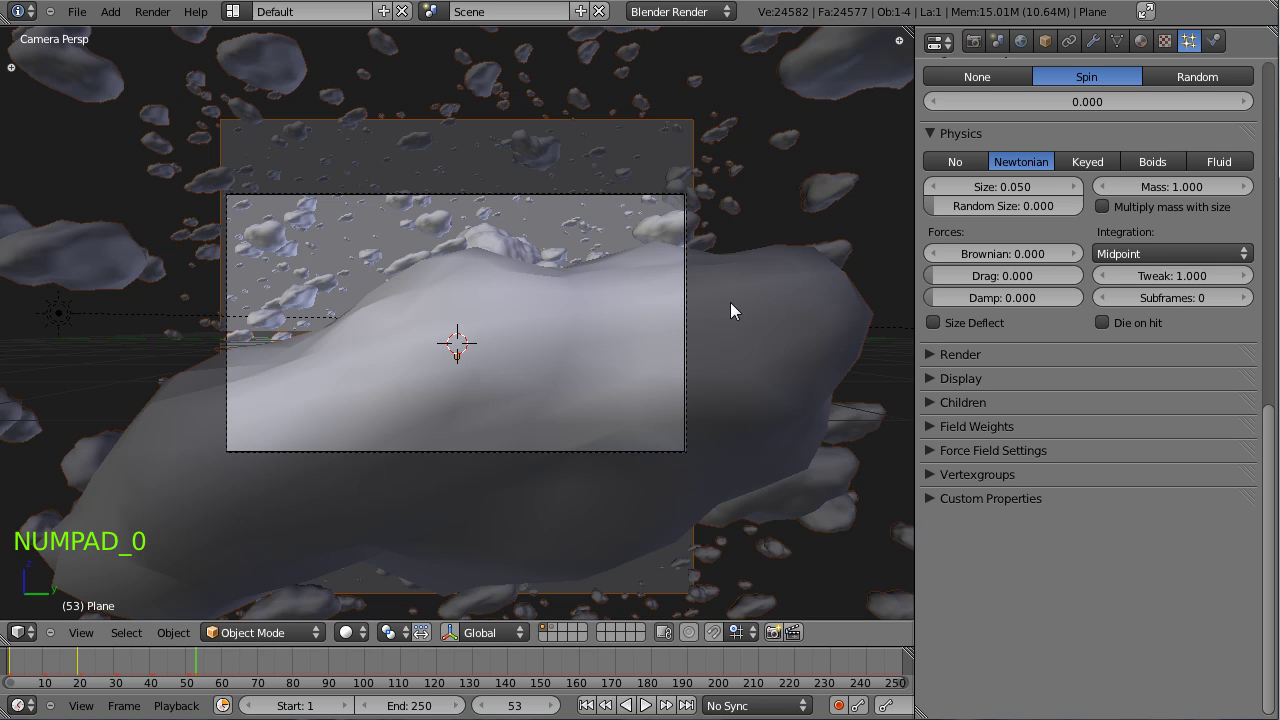
{"action": "middle_click_drag", "start_coordinate": [682, 306], "coordinate": [506, 400]}
{"action": "scroll", "coordinate": [496, 380], "scroll_direction": "up", "scroll_amount": 2}
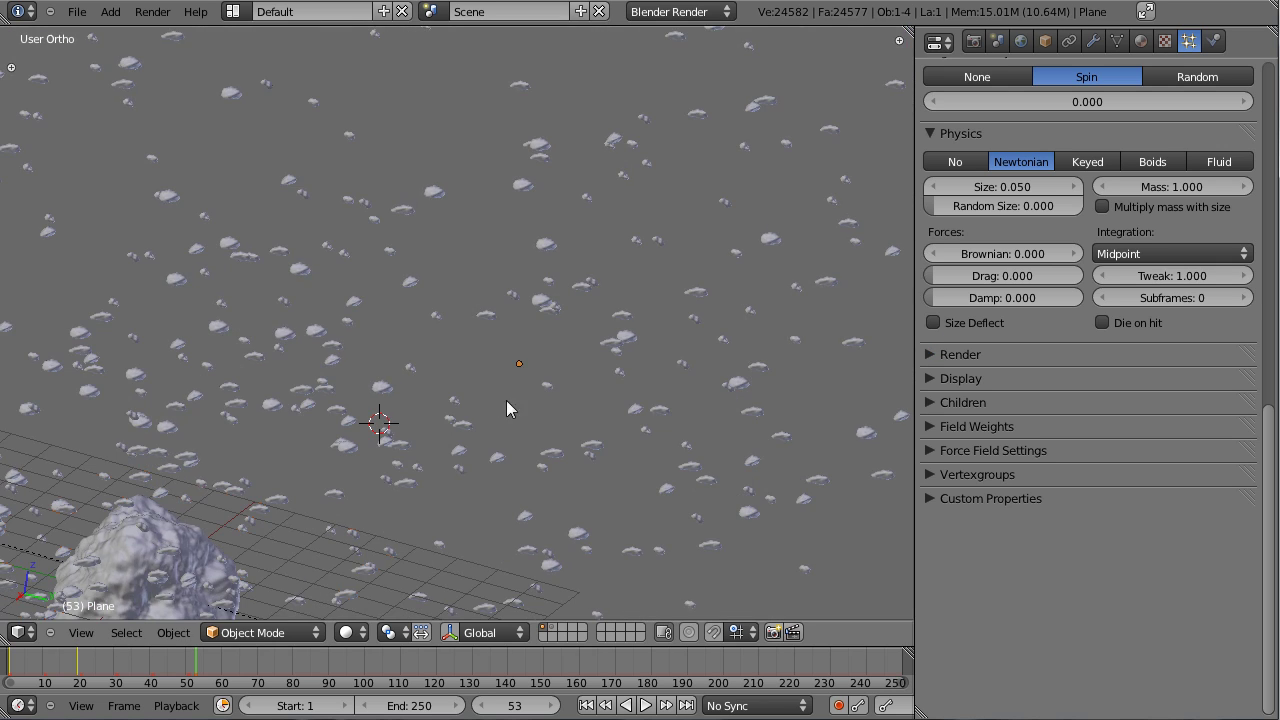
{"action": "middle_click_drag", "start_coordinate": [613, 377], "coordinate": [620, 391]}
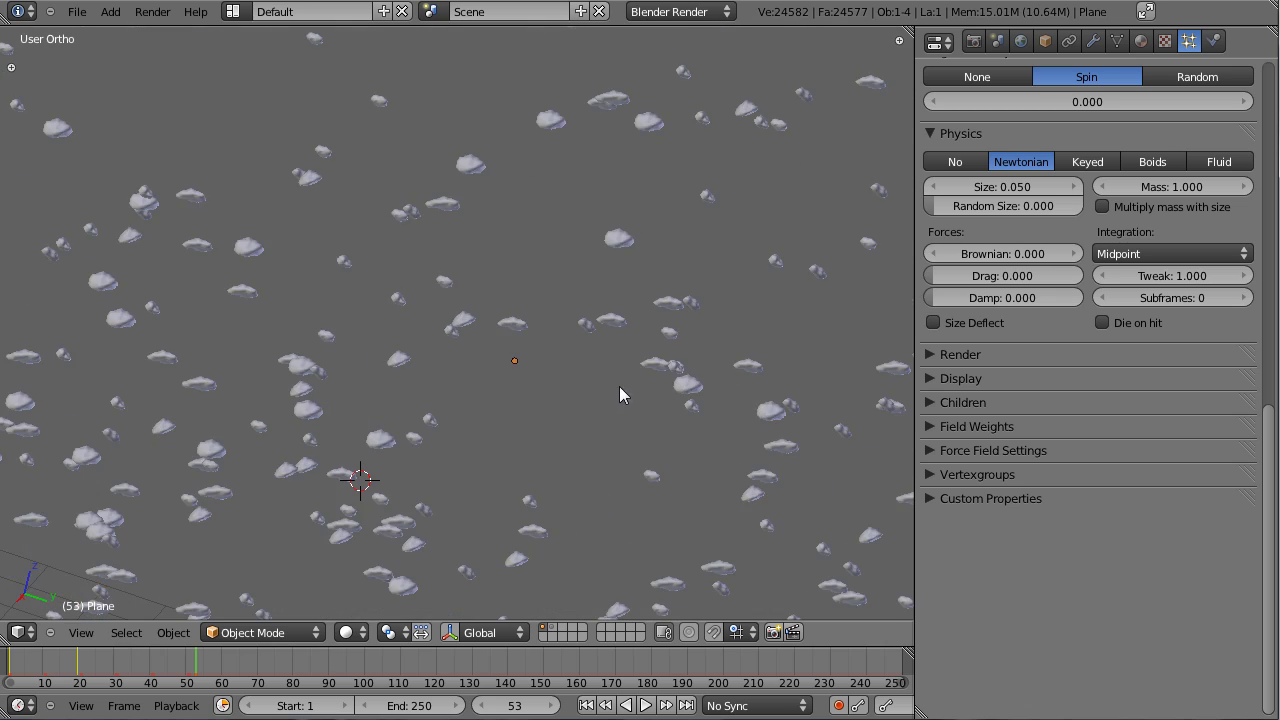
{"action": "mouse_move", "coordinate": [474, 369]}
{"action": "middle_mouse_down"}
{"action": "mouse_move", "coordinate": [538, 328]}
{"action": "mouse_move", "coordinate": [514, 323]}
{"action": "mouse_move", "coordinate": [629, 321]}
{"action": "middle_mouse_up"}
{"action": "scroll", "coordinate": [605, 380], "scroll_direction": "down", "scroll_amount": 2}
{"action": "key", "text": "z"}
{"action": "scroll", "coordinate": [605, 380], "scroll_direction": "down", "scroll_amount": 5}
{"action": "key", "text": "z"}
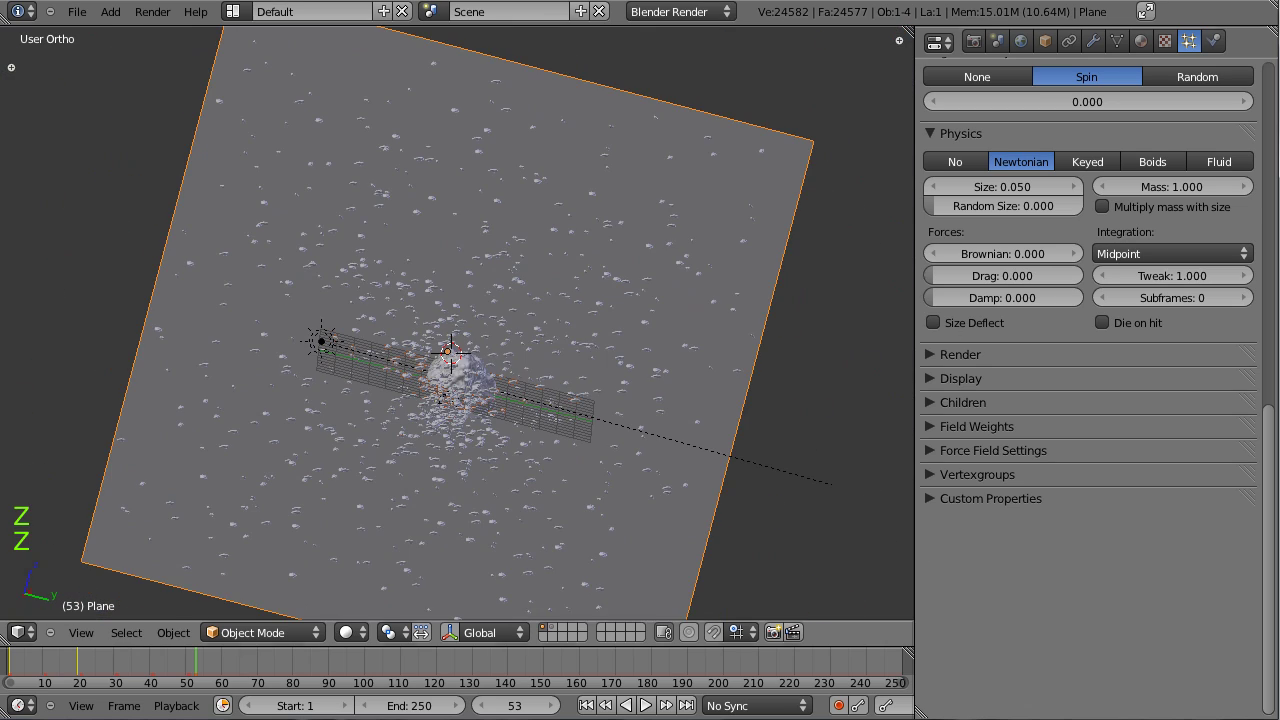
Step: Bring up the Rotation settings of the emitter plane's particle system
{"action": "scroll", "coordinate": [922, 369], "scroll_direction": "up", "scroll_amount": 6}
{"action": "left_click", "coordinate": [923, 373]}
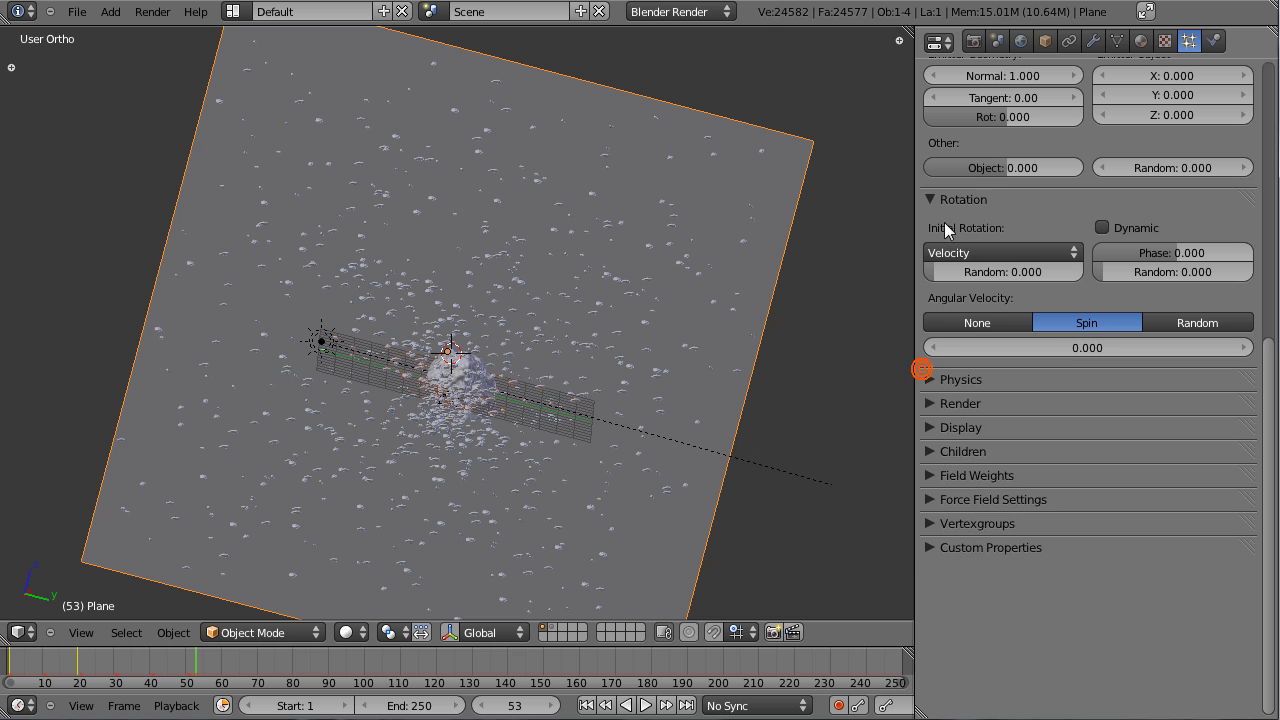
Step: Set the particles' angular velocity to Random with a value of 2
{"action": "left_click", "coordinate": [1168, 320]}
{"action": "left_click", "coordinate": [1116, 353]}
{"action": "type", "text": "3"}
{"action": "key", "text": "Return"}
{"action": "left_click", "coordinate": [1096, 352]}
{"action": "type", "text": "2"}
{"action": "key", "text": "Return"}
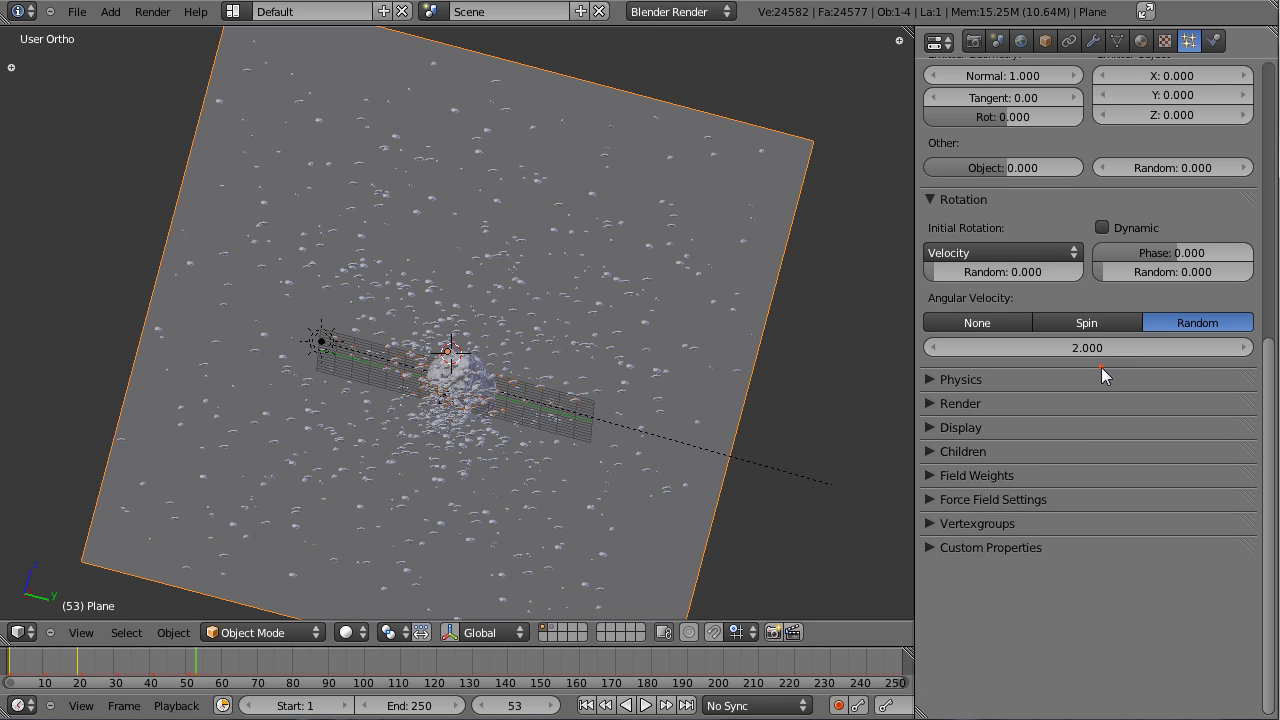
Step: Set the rotation's phase randomness to about 0.529 and enable dynamic rotation for the particles
{"action": "left_click_drag", "start_coordinate": [1176, 271], "coordinate": [1229, 271]}
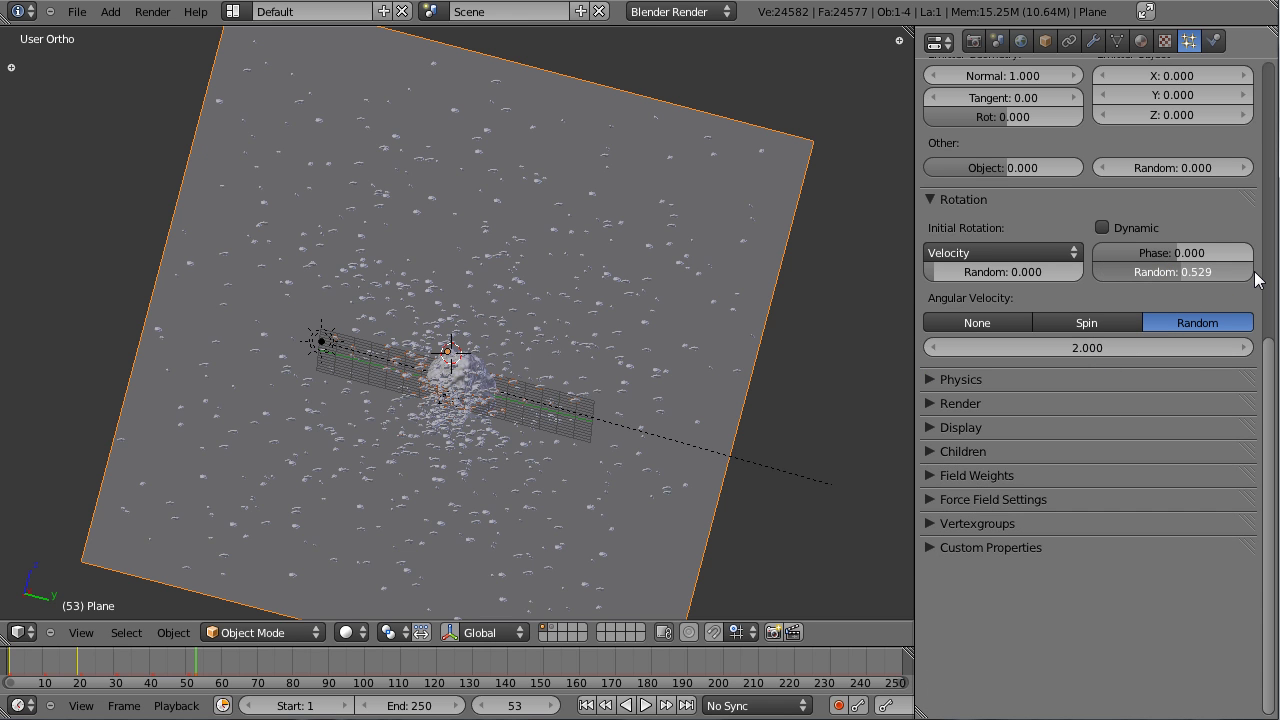
{"action": "left_click", "coordinate": [1116, 228]}
{"action": "scroll", "coordinate": [723, 402], "scroll_direction": "up", "scroll_amount": 2}
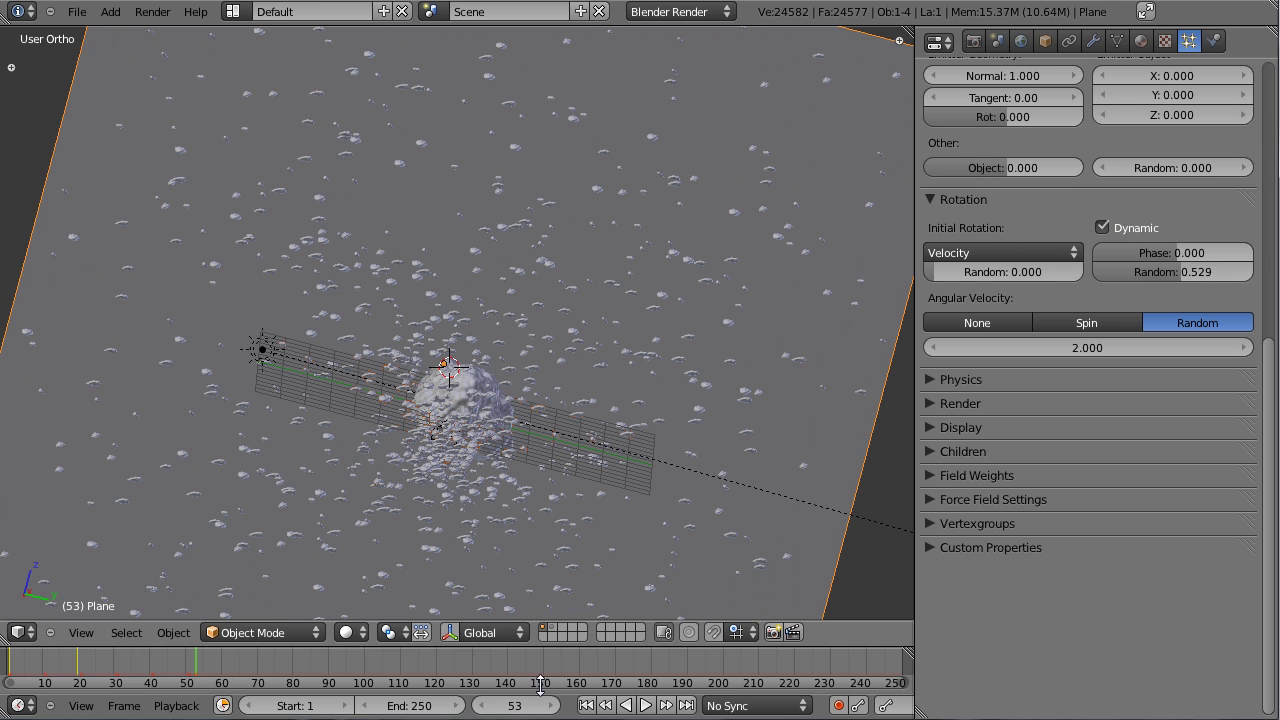
{"action": "left_click", "coordinate": [936, 203]}
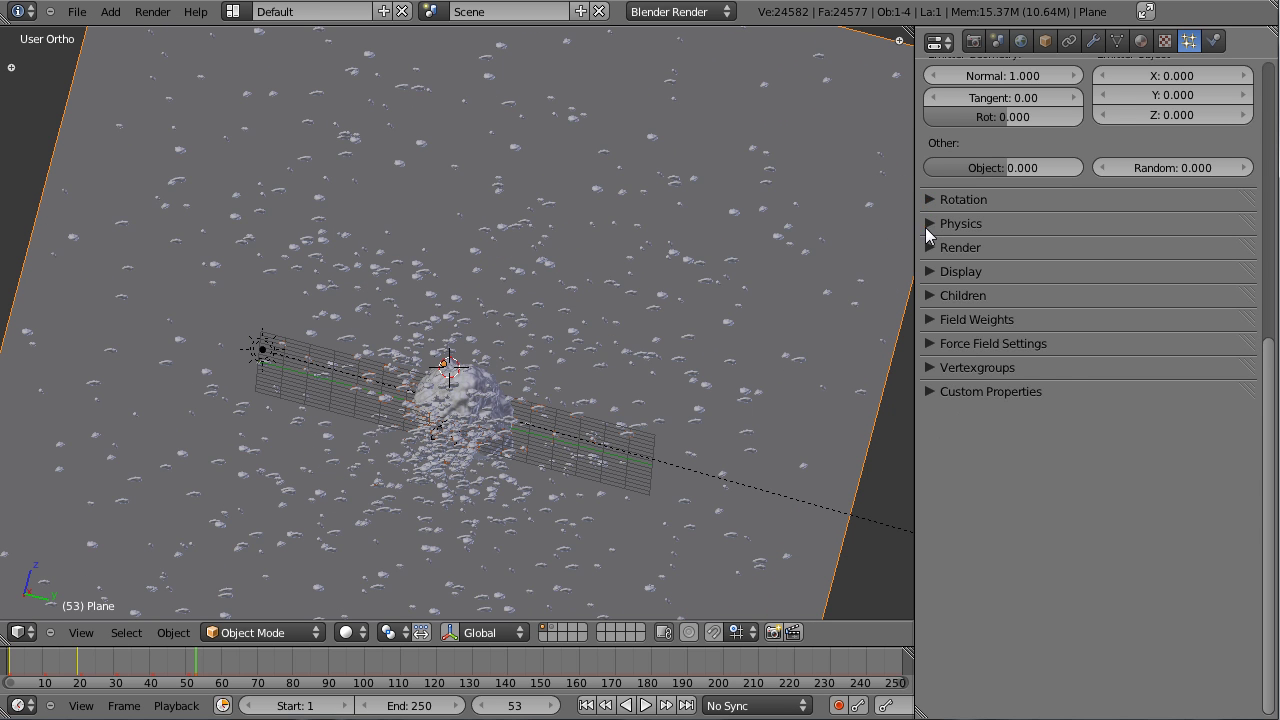
Step: Set the particles' random size to 1.0 and, judging through the camera view, their size to 0.030
{"action": "left_click", "coordinate": [926, 225]}
{"action": "left_click_drag", "start_coordinate": [991, 298], "coordinate": [1170, 296]}
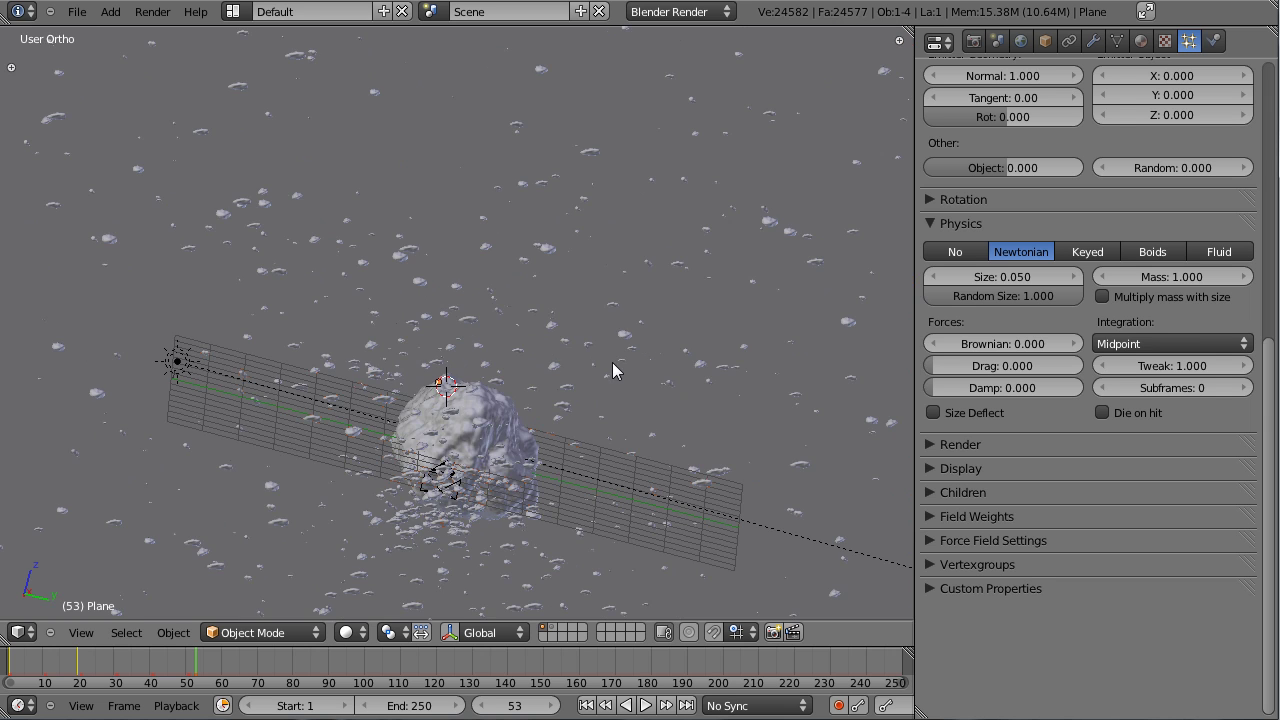
{"action": "key", "text": "KP_0"}
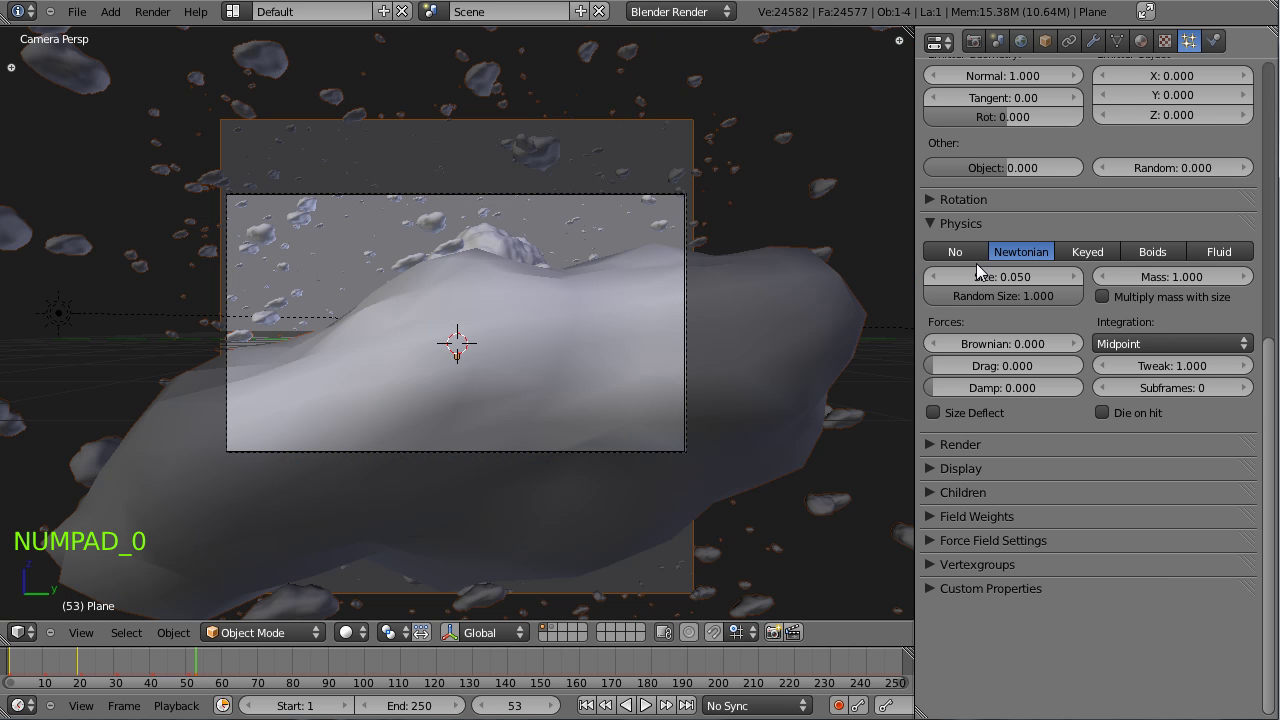
{"action": "left_click", "coordinate": [938, 276]}
{"action": "left_click", "coordinate": [938, 277]}
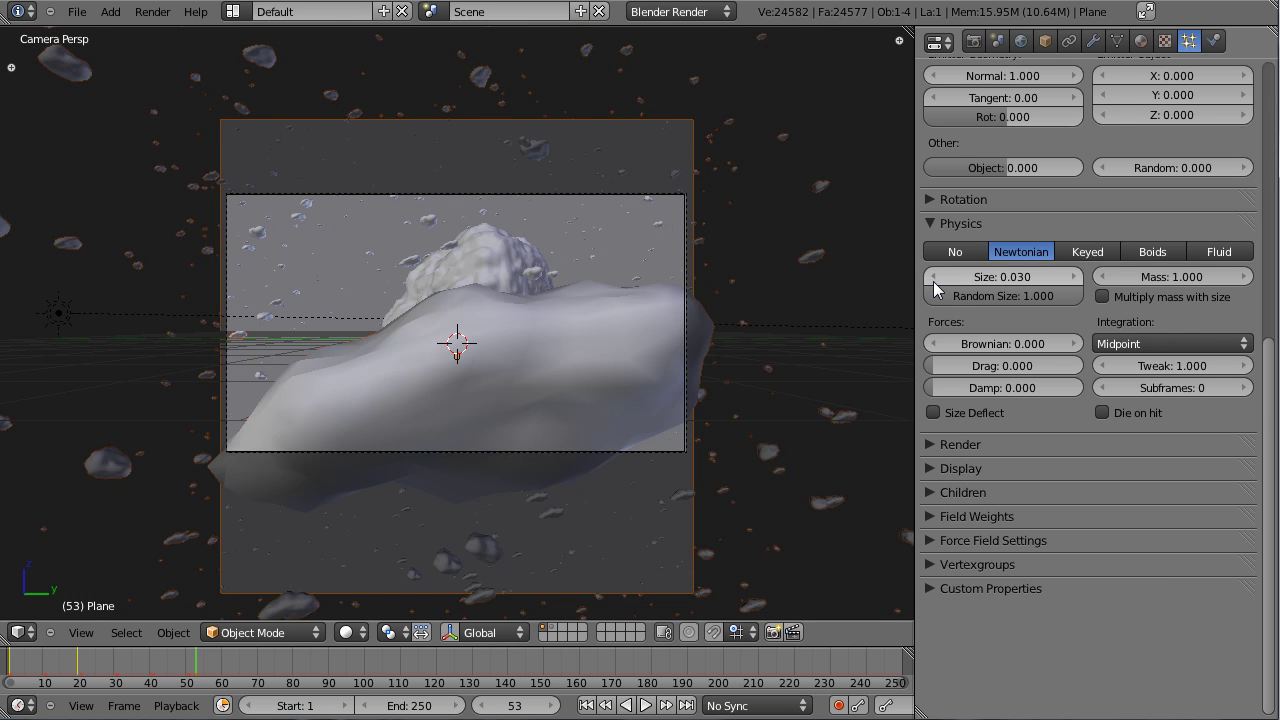
{"action": "left_click", "coordinate": [933, 279]}
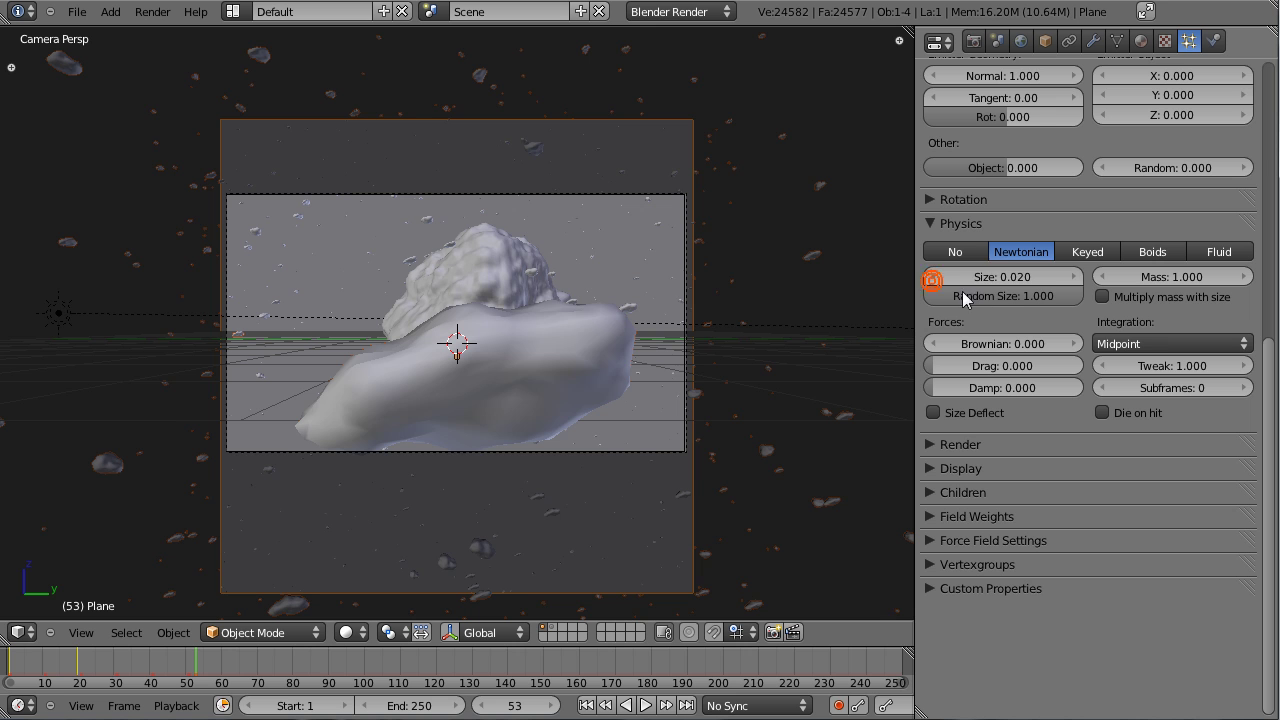
{"action": "left_click", "coordinate": [1070, 275]}
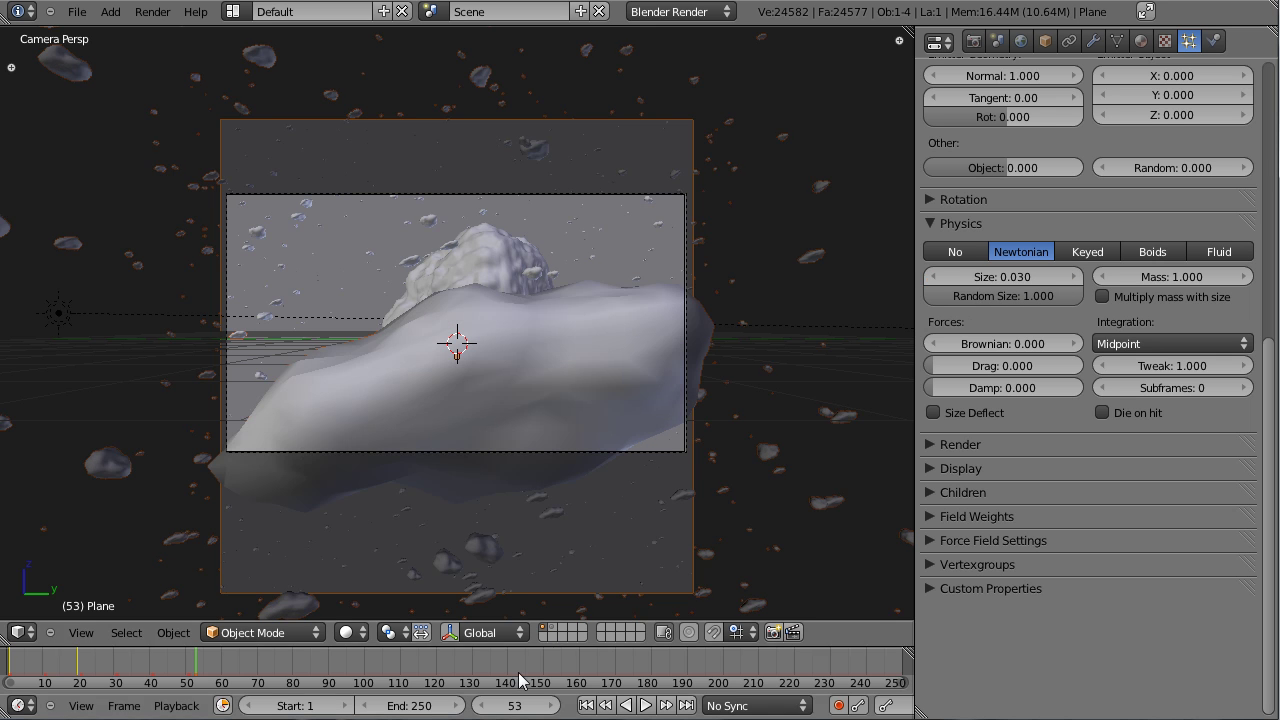
Step: Play the animation through the camera to check the rocks' size and tumbling motion
{"action": "key", "text": "alt+a"}
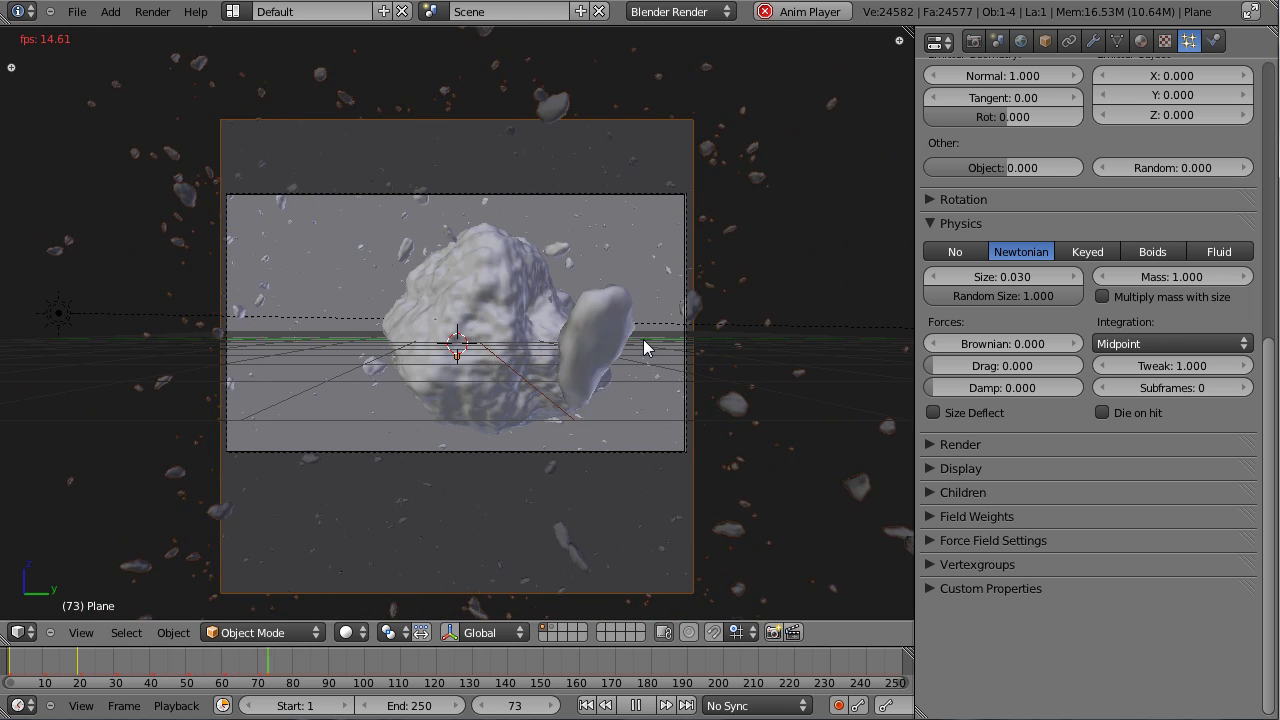
{"action": "key", "text": "Escape"}
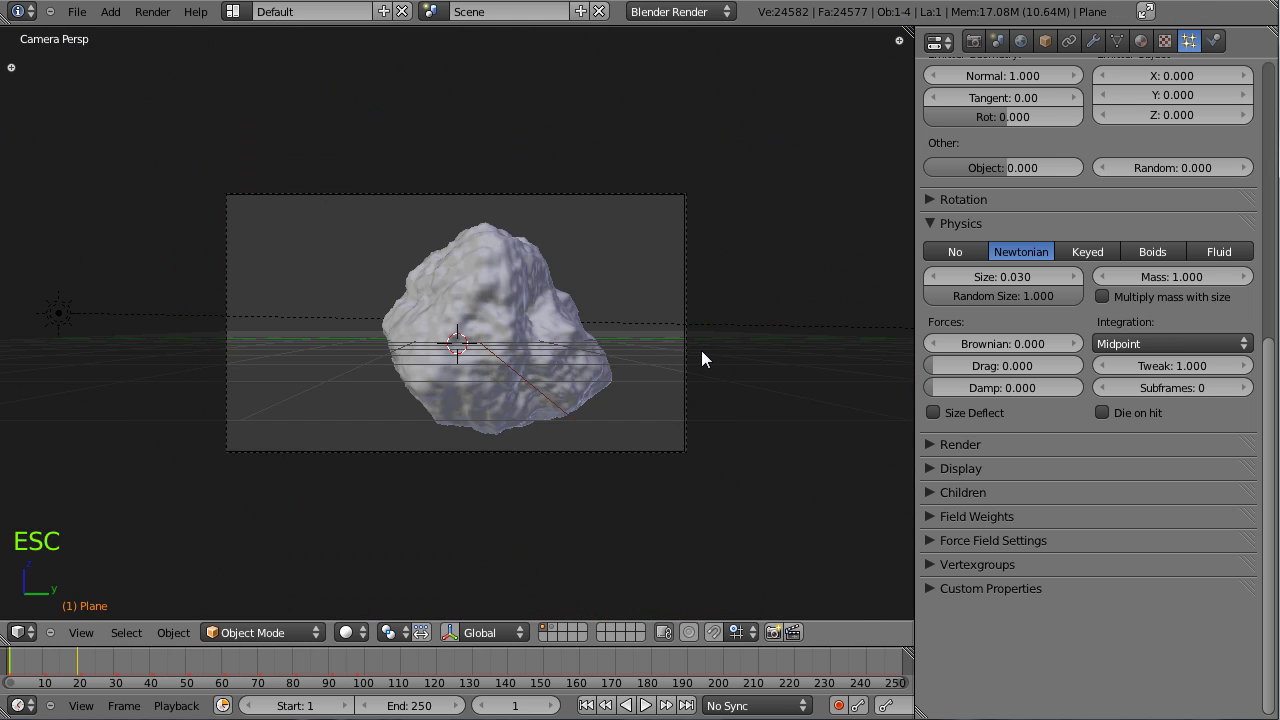
{"action": "key", "text": "alt+a"}
{"action": "key", "text": "Escape"}
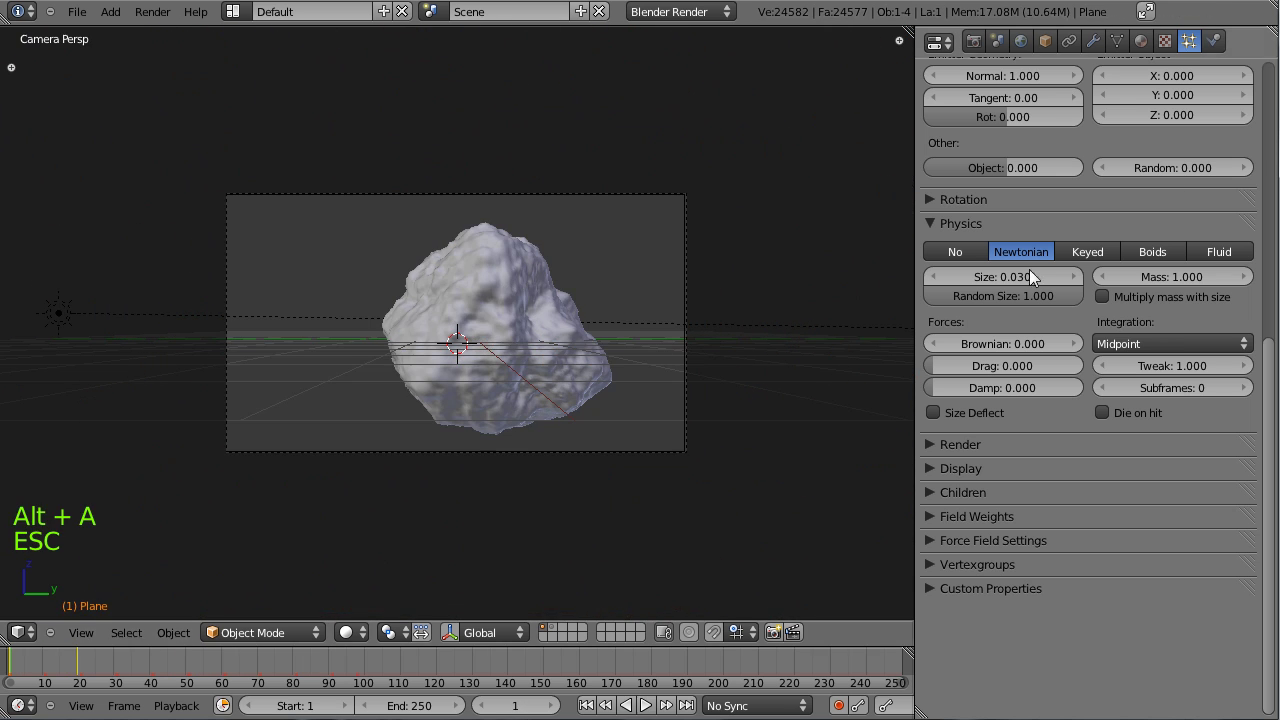
Step: Set the particle system's seed to 1 and play the animation, stopping at frame 48
{"action": "scroll", "coordinate": [1068, 303], "scroll_direction": "up", "scroll_amount": 10}
{"action": "left_click", "coordinate": [1245, 213]}
{"action": "key", "text": "alt+a"}
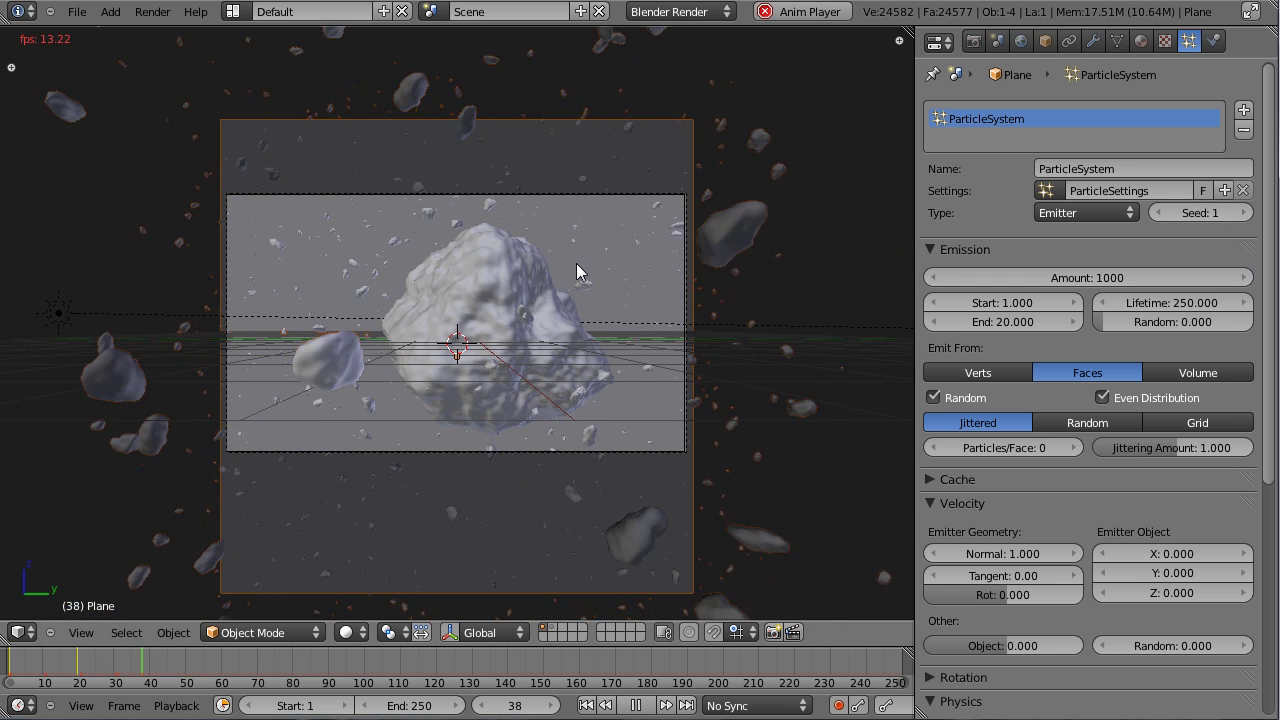
{"action": "key", "text": "alt+a"}
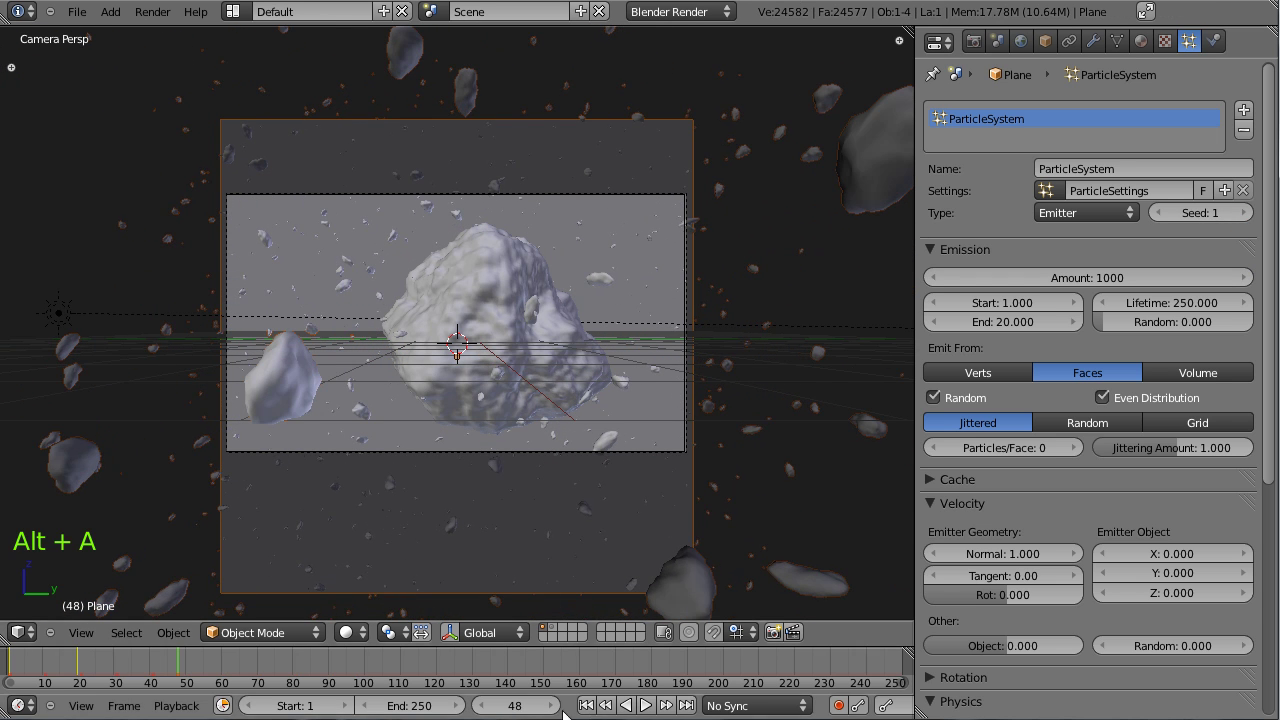
Step: Render frame 48 through the camera and examine the asteroids and small rocks up close
{"action": "middle_click_drag", "start_coordinate": [520, 500], "coordinate": [434, 491]}
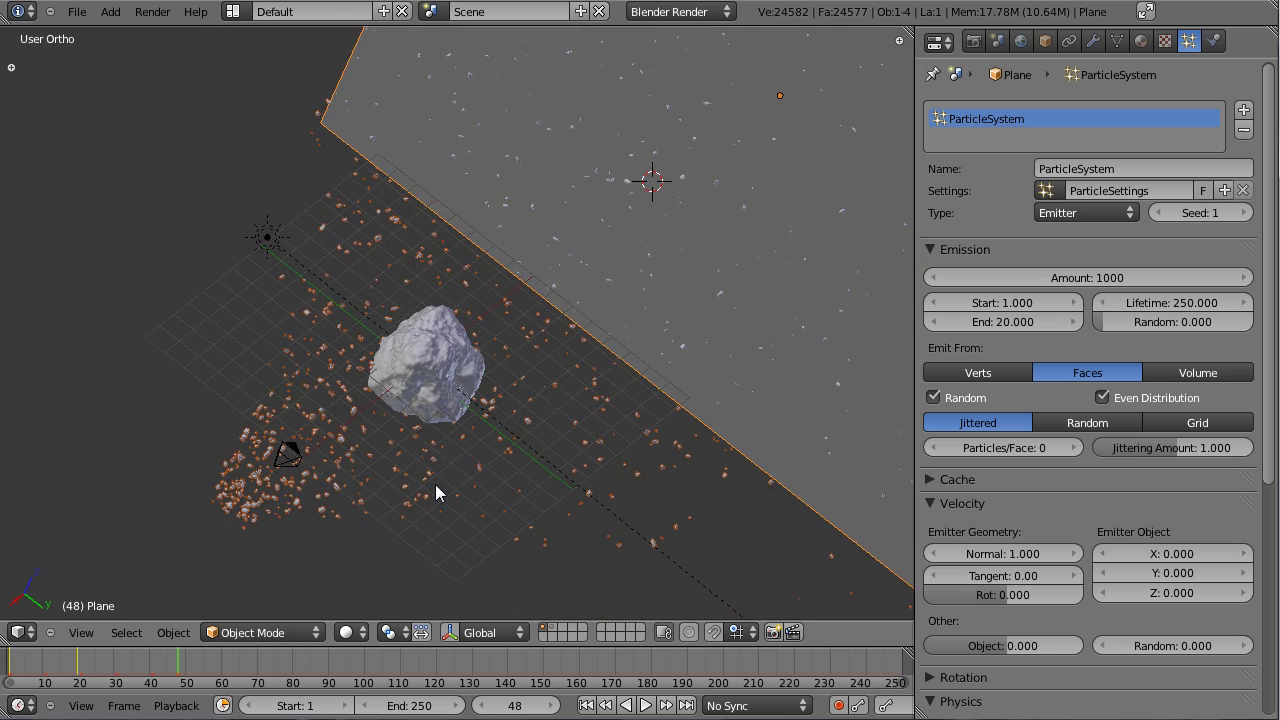
{"action": "key", "text": "KP_0"}
{"action": "key", "text": "F11"}
{"action": "key", "text": "F11"}
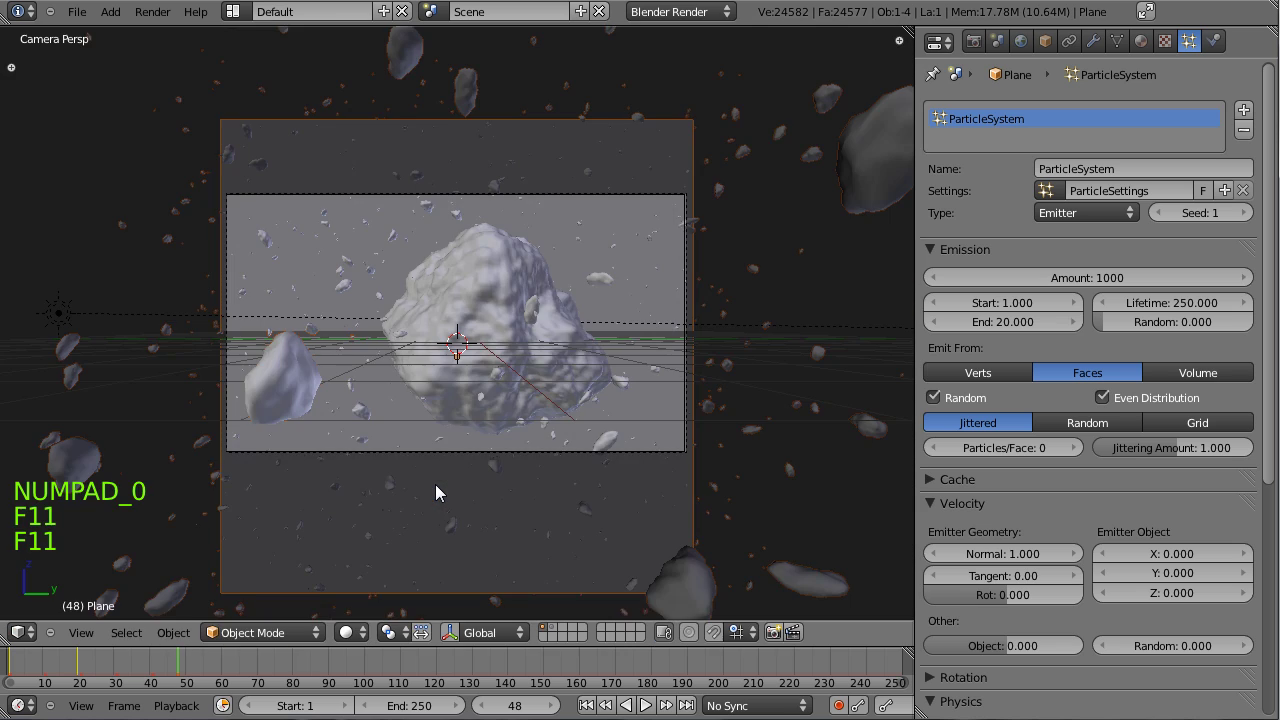
{"action": "key", "text": "F12"}
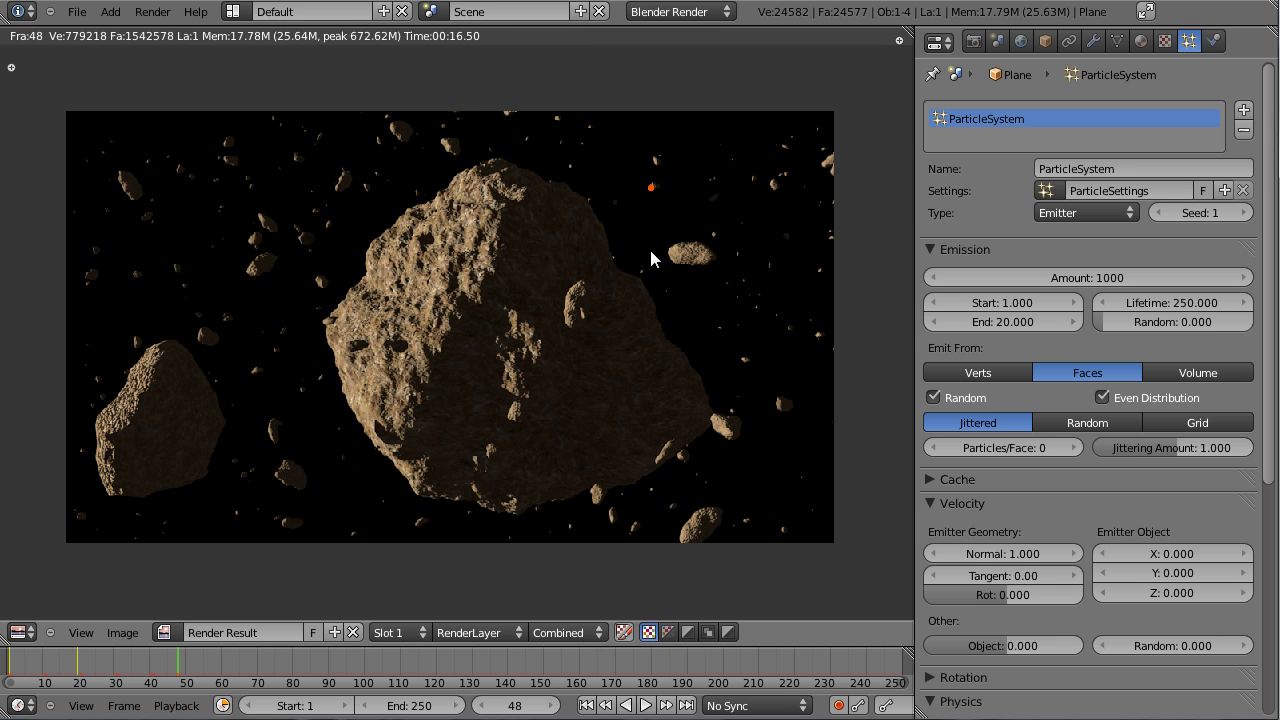
{"action": "scroll", "coordinate": [600, 264], "scroll_direction": "up", "scroll_amount": 3}
{"action": "scroll", "coordinate": [529, 278], "scroll_direction": "down", "scroll_amount": 2}
{"action": "middle_click_drag", "start_coordinate": [426, 275], "coordinate": [693, 303]}
{"action": "scroll", "coordinate": [699, 302], "scroll_direction": "up", "scroll_amount": 3}
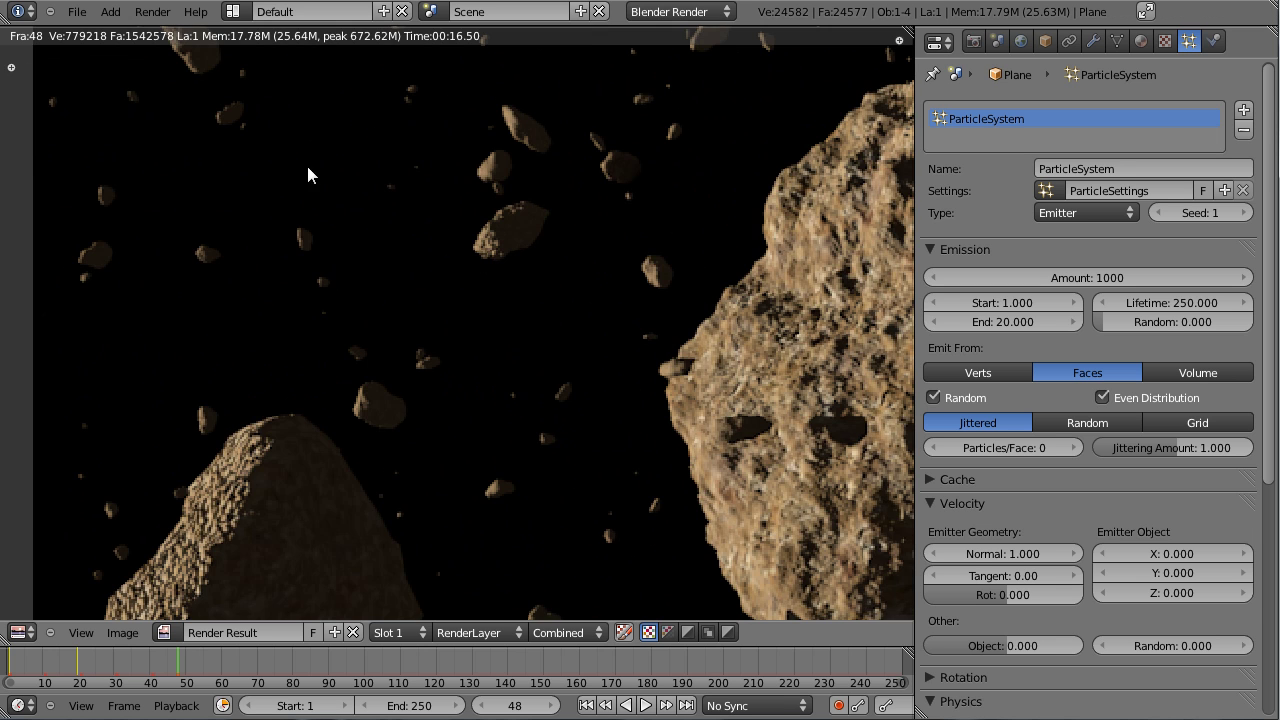
{"action": "middle_click_drag", "start_coordinate": [539, 294], "coordinate": [236, 248]}
{"action": "scroll", "coordinate": [300, 193], "scroll_direction": "down", "scroll_amount": 4}
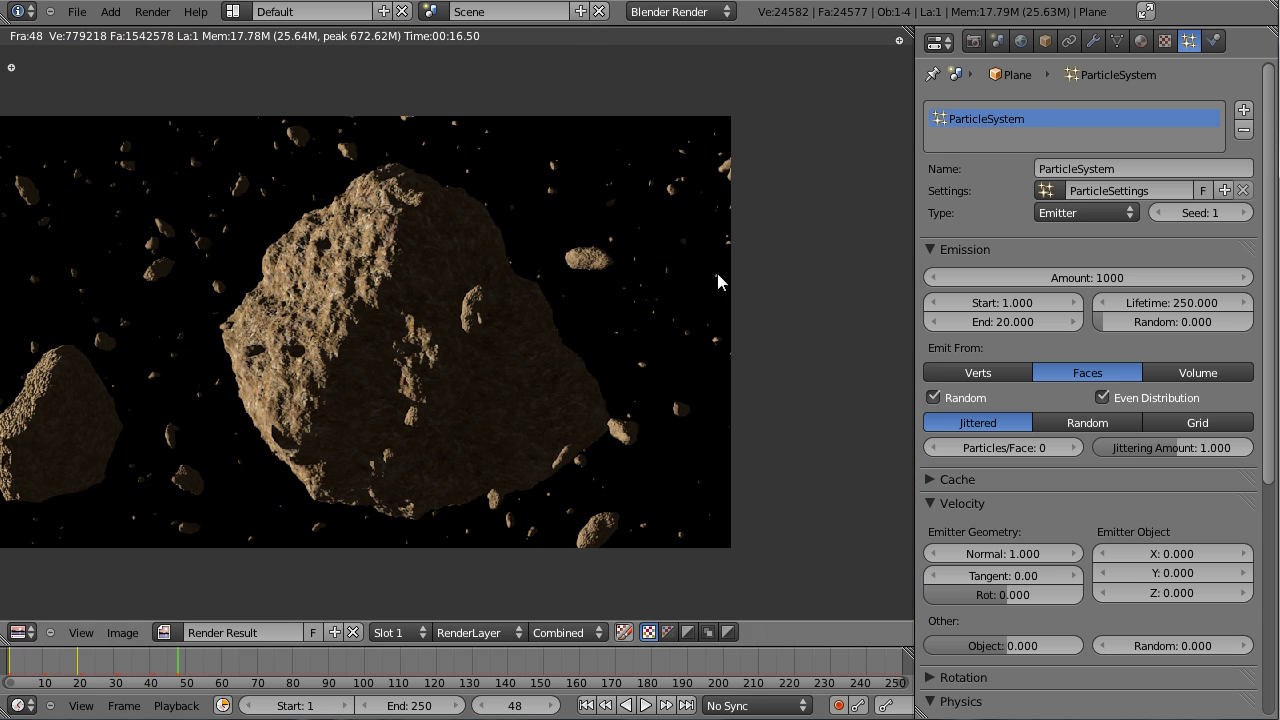
Step: Enable Stars in the world settings and return to the camera view
{"action": "left_click", "coordinate": [1021, 41]}
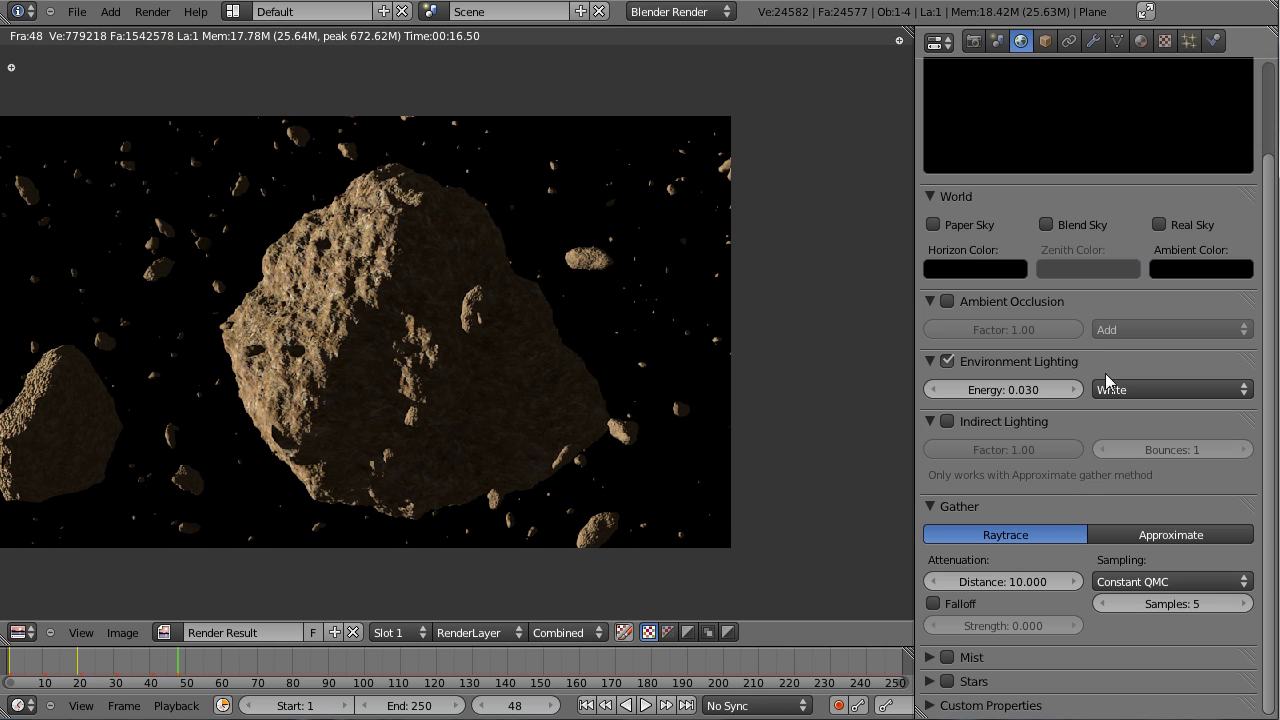
{"action": "left_click", "coordinate": [947, 681]}
{"action": "left_click", "coordinate": [941, 683]}
{"action": "key", "text": "Escape"}
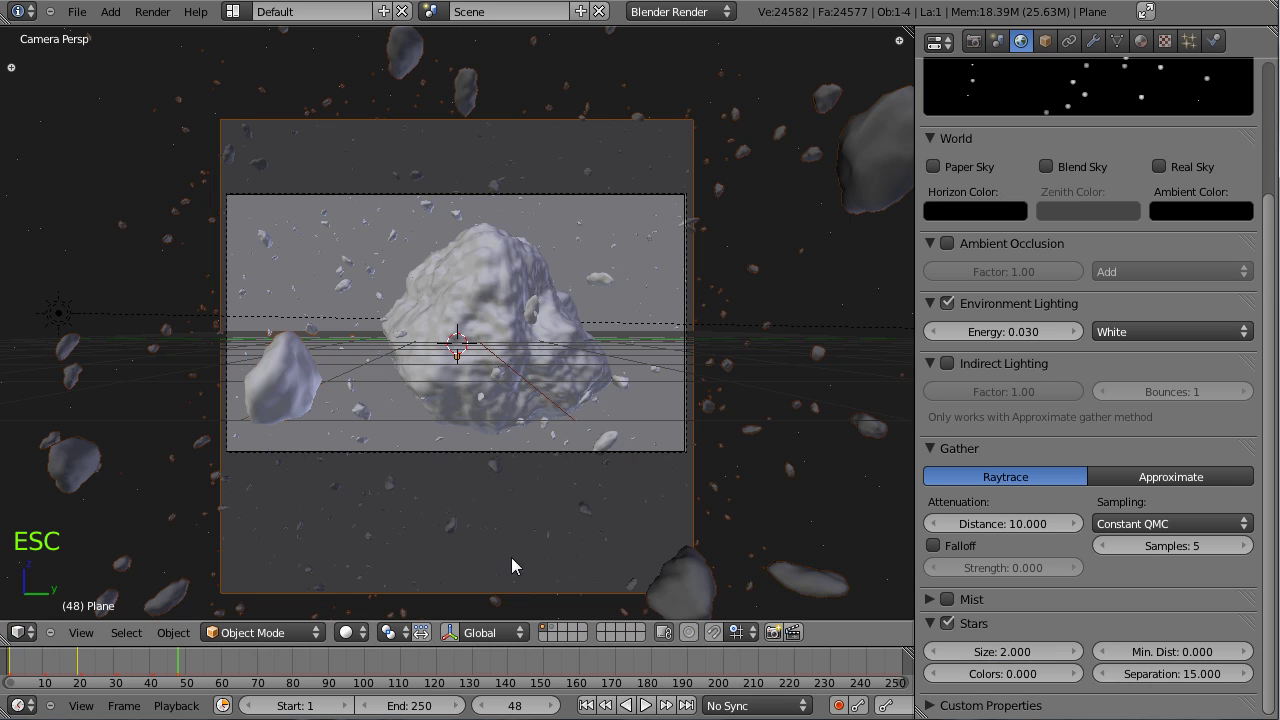
Step: Switch to an empty layer and set the stars' separation to 2 and their size to 0.05
{"action": "left_click", "coordinate": [567, 626]}
{"action": "key", "text": "ctrl+s"}
{"action": "left_click_drag", "start_coordinate": [1182, 678], "coordinate": [1128, 676]}
{"action": "left_click_drag", "start_coordinate": [1011, 652], "coordinate": [980, 652]}
{"action": "left_click", "coordinate": [1035, 650]}
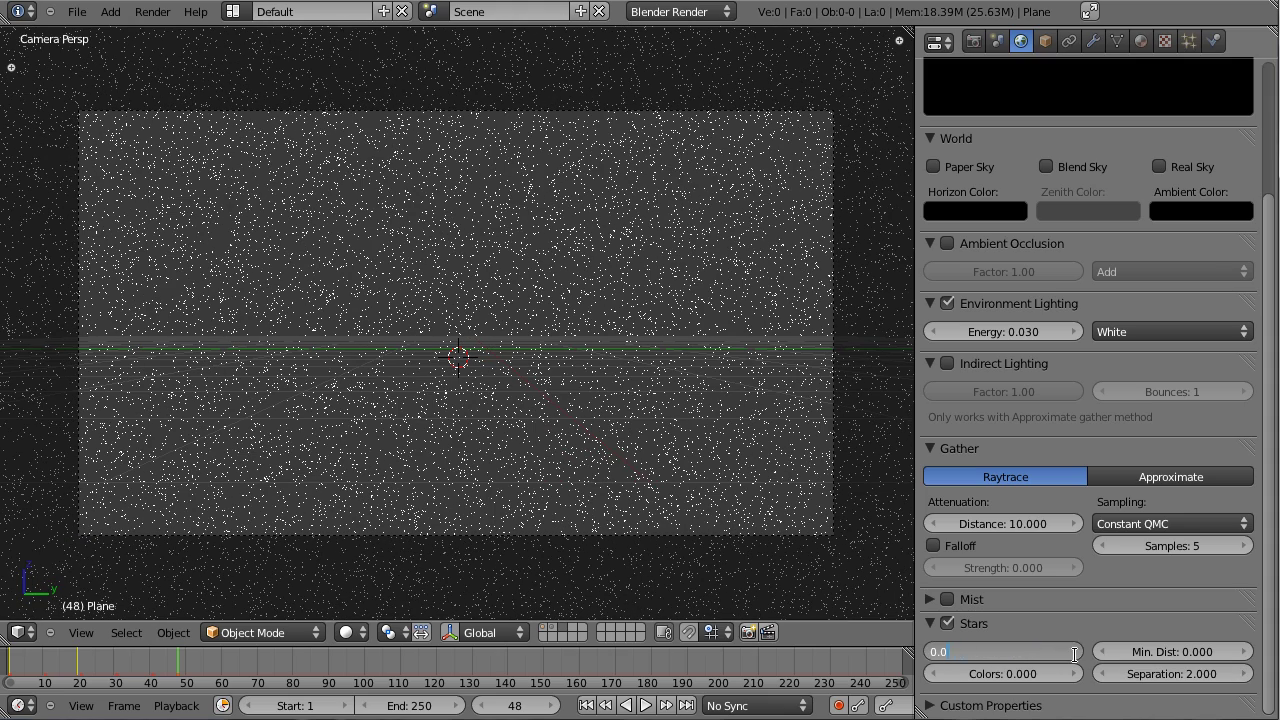
{"action": "type", "text": "0.05"}
{"action": "key", "text": "Return"}
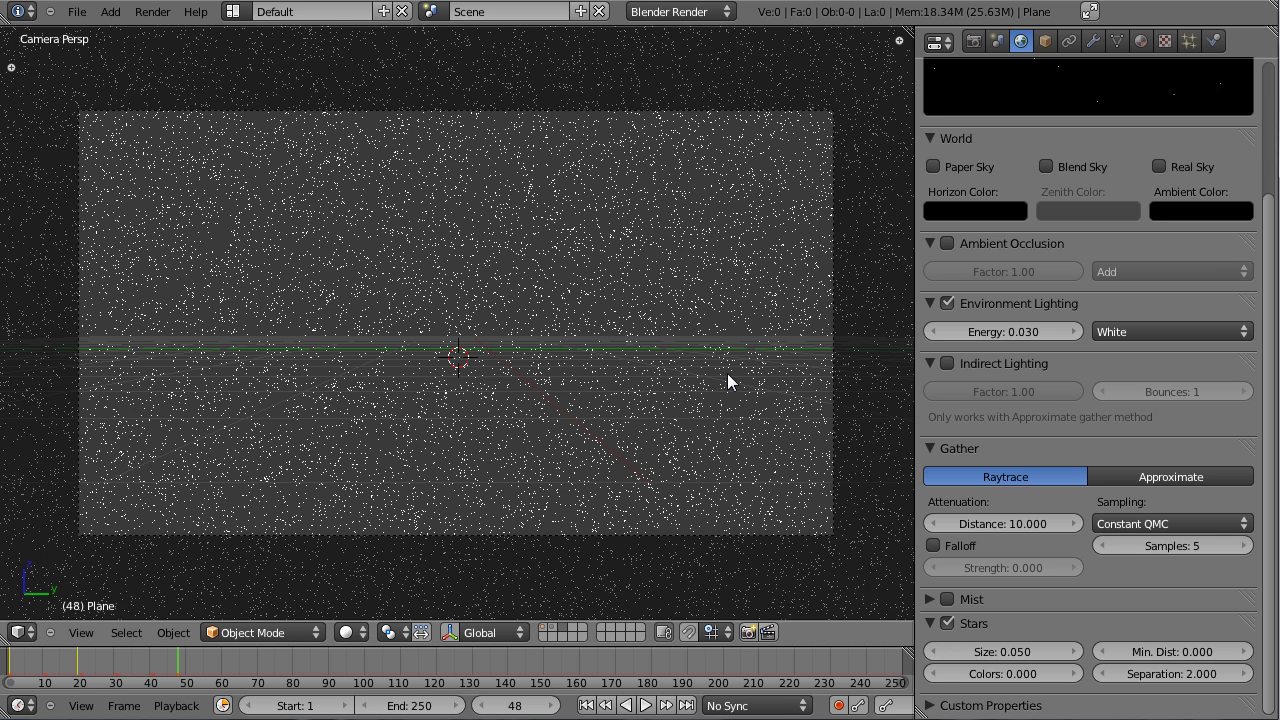
Step: Save the file and make a test render of the star field alone
{"action": "key", "text": "ctrl+s"}
{"action": "key", "text": "F12"}
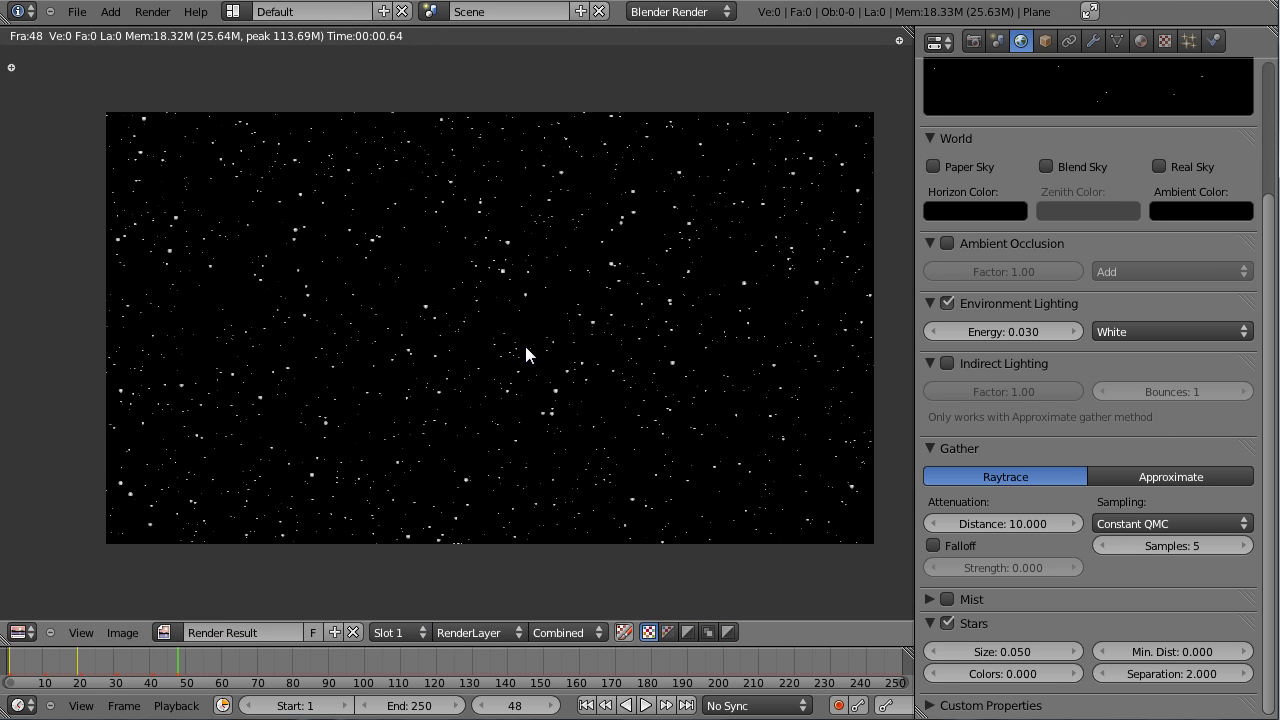
{"action": "key", "text": "Escape"}
Step: Reduce the star size to 0.04 and render again to inspect the stars up close
{"action": "left_click", "coordinate": [1020, 651]}
{"action": "type", "text": "0.04"}
{"action": "key", "text": "Return"}
{"action": "key", "text": "F12"}
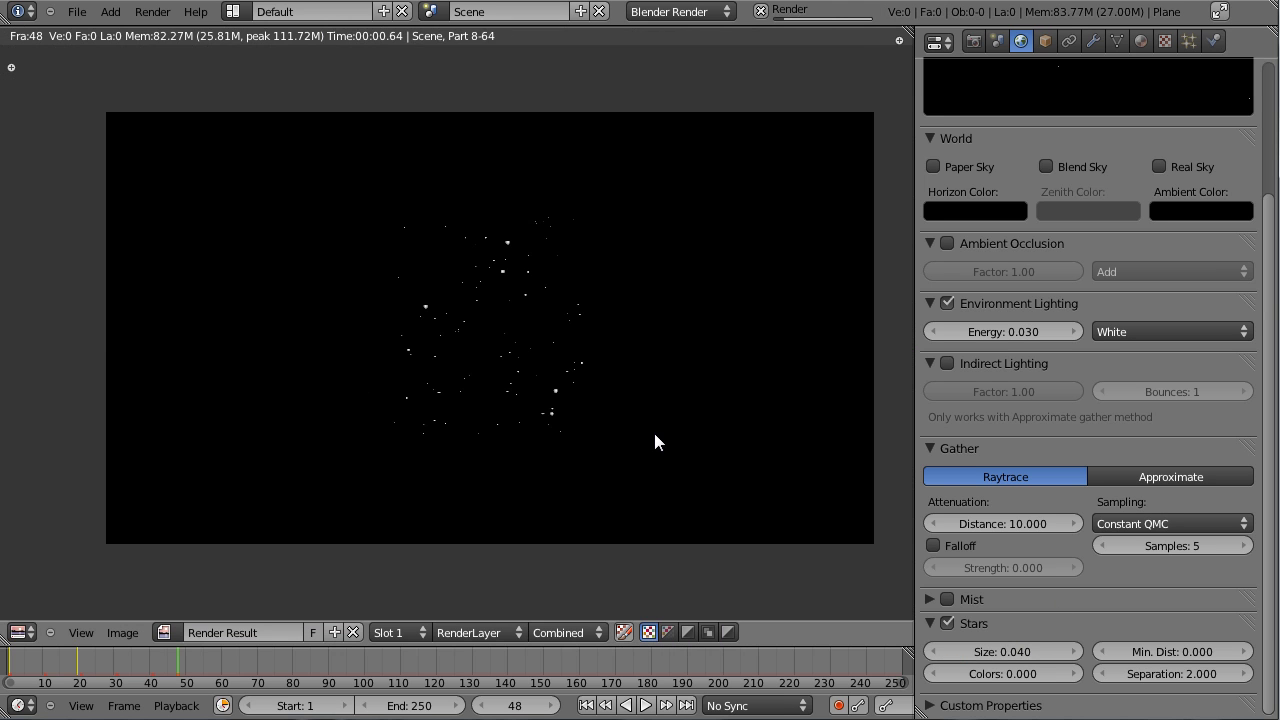
{"action": "scroll", "coordinate": [608, 420], "scroll_direction": "up", "scroll_amount": 5}
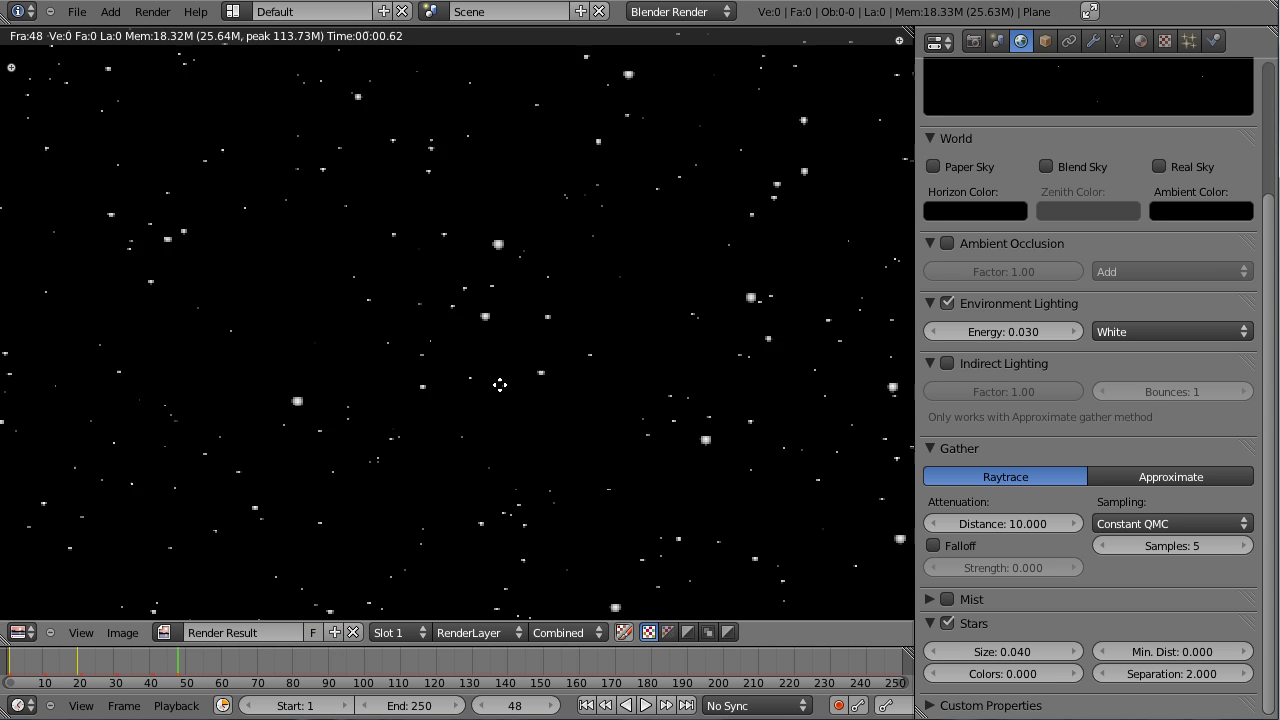
{"action": "scroll", "coordinate": [504, 356], "scroll_direction": "up", "scroll_amount": 3}
{"action": "scroll", "coordinate": [498, 313], "scroll_direction": "down", "scroll_amount": 8}
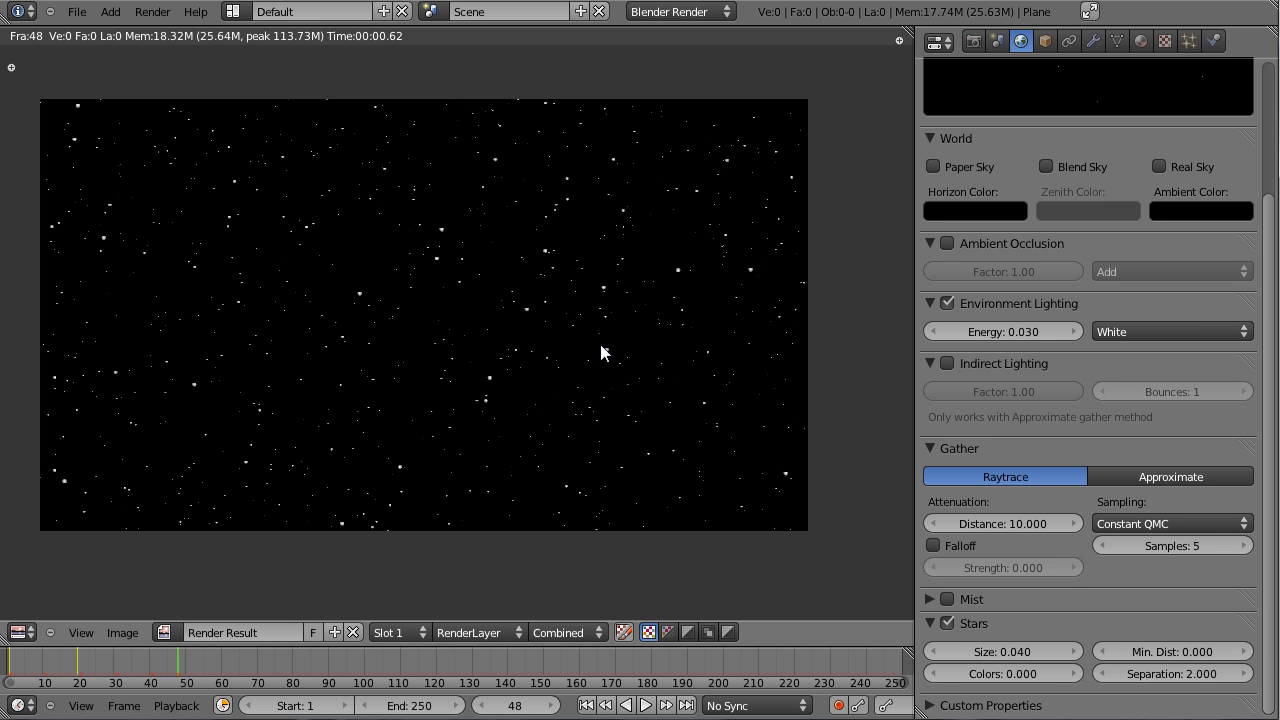
{"action": "key", "text": "Escape"}
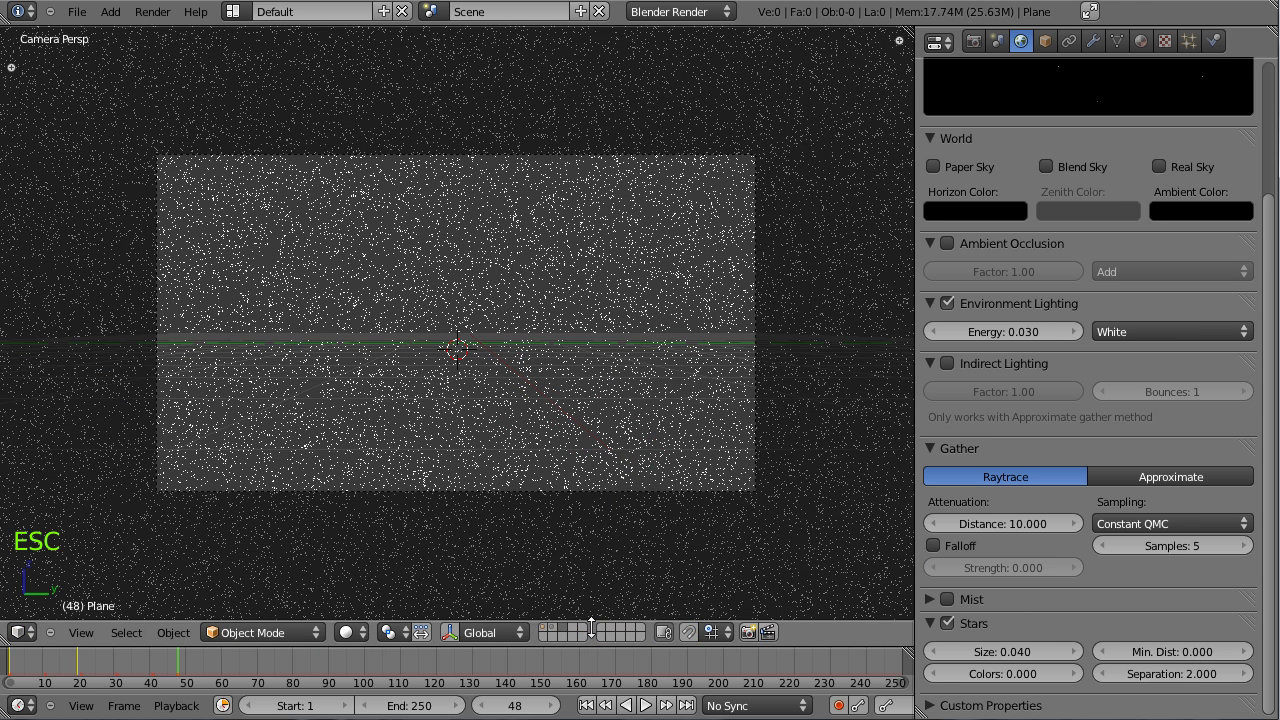
Step: Show the first two layers together and save the file
{"action": "left_click", "coordinate": [555, 628]}
{"action": "left_click", "coordinate": [543, 627], "text": "shift"}
{"action": "key", "text": "ctrl+s"}
Step: Try to render the asteroids against the star background
{"action": "left_click", "coordinate": [570, 357]}
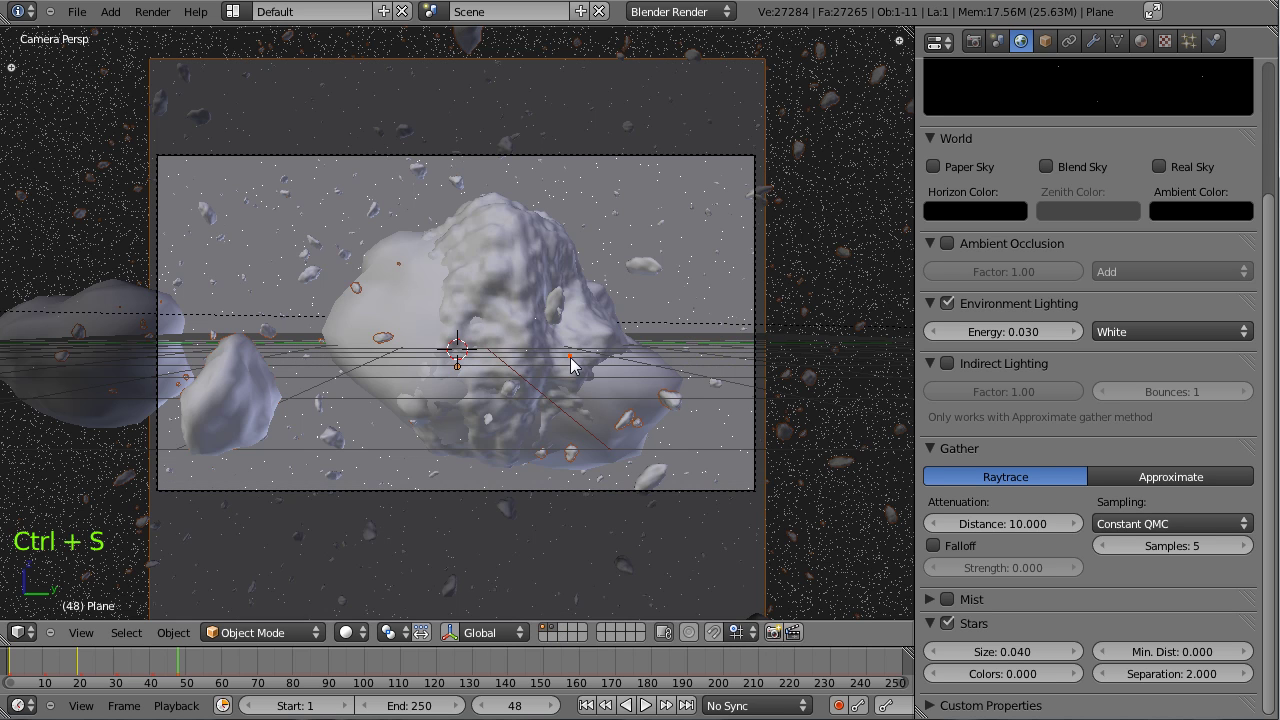
{"action": "key", "text": "F12"}
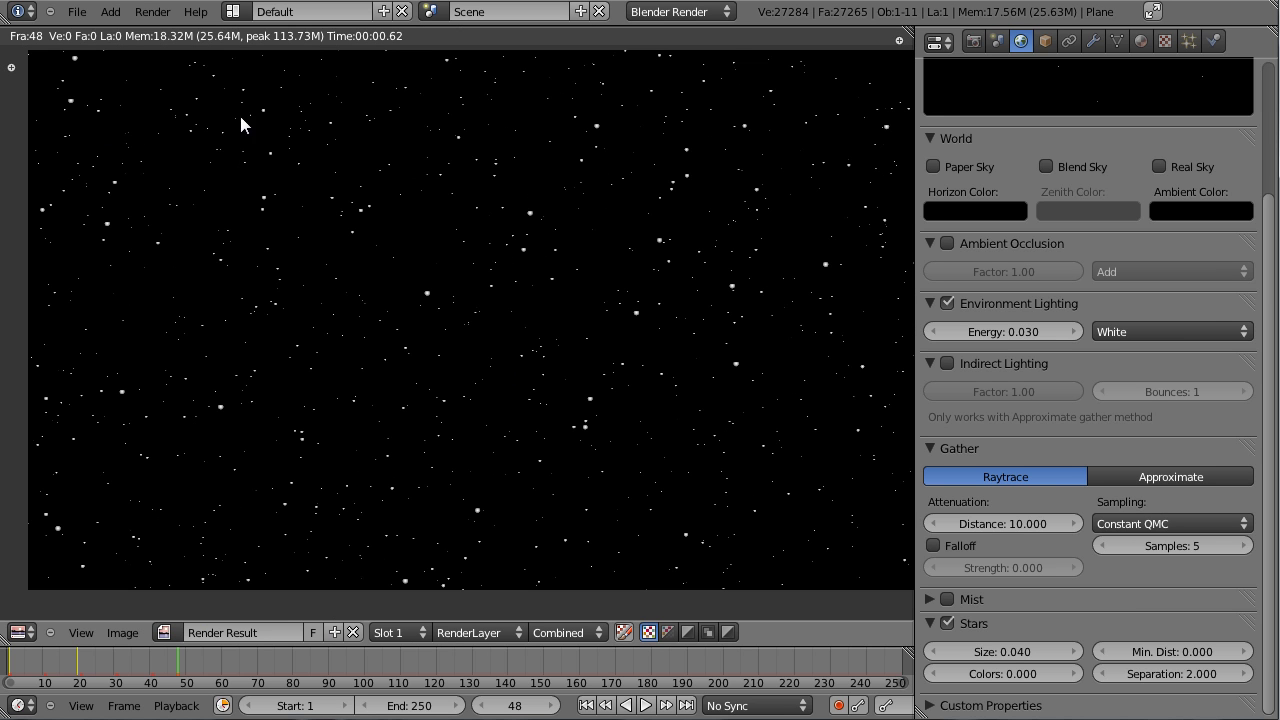
{"action": "scroll", "coordinate": [489, 383], "scroll_direction": "down", "scroll_amount": 1}
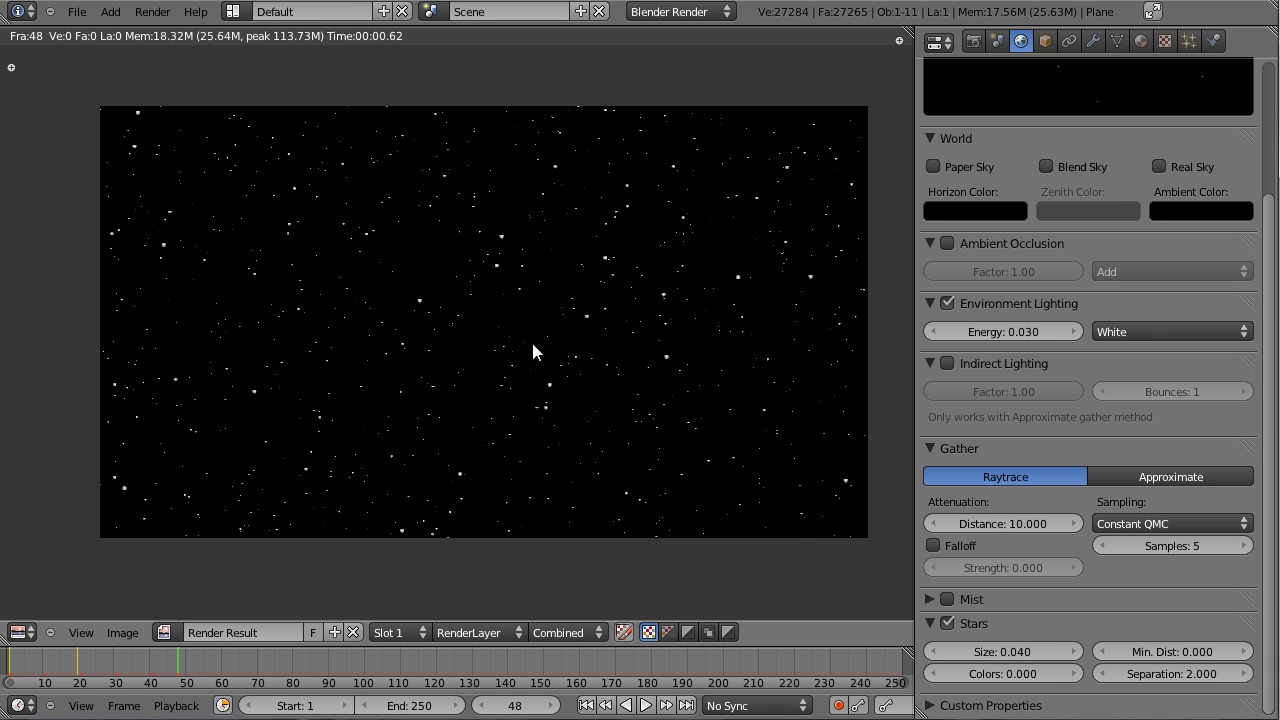
{"action": "key", "text": "Escape"}
Step: Set a wireframe top view, switch to an empty layer and reset the 3D cursor to the origin
{"action": "key", "text": "KP_7"}
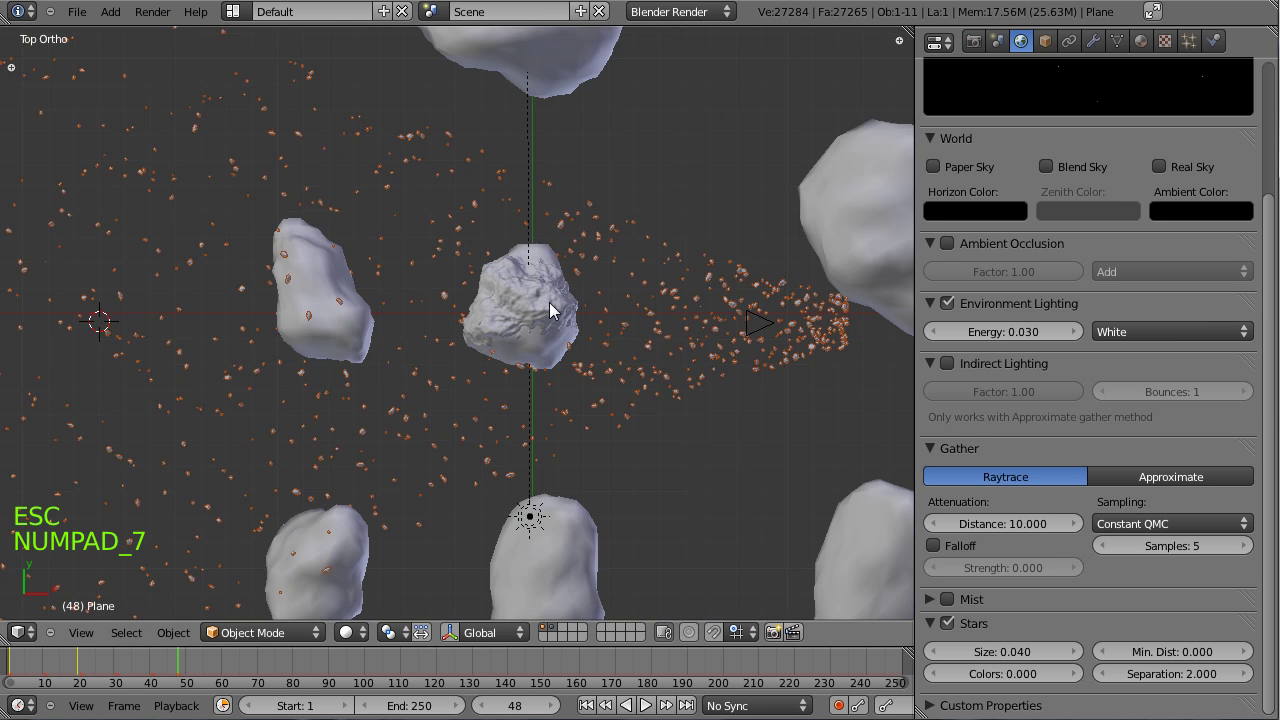
{"action": "key", "text": "z"}
{"action": "scroll", "coordinate": [600, 345], "scroll_direction": "up", "scroll_amount": 2}
{"action": "scroll", "coordinate": [620, 400], "scroll_direction": "down", "scroll_amount": 4}
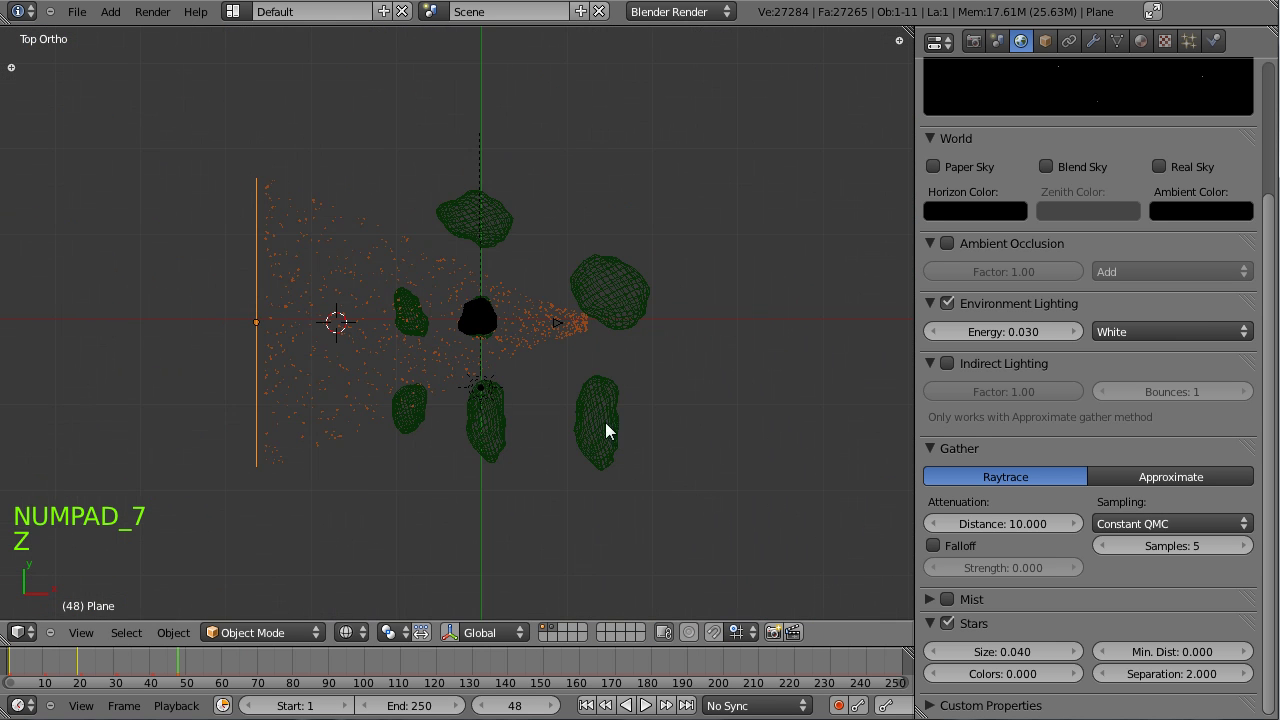
{"action": "left_click", "coordinate": [564, 630]}
{"action": "key", "text": "shift+c"}
Step: Add a UV sphere at the origin and scale it up
{"action": "key", "text": "shift+a"}
{"action": "mouse_move", "coordinate": [545, 393]}
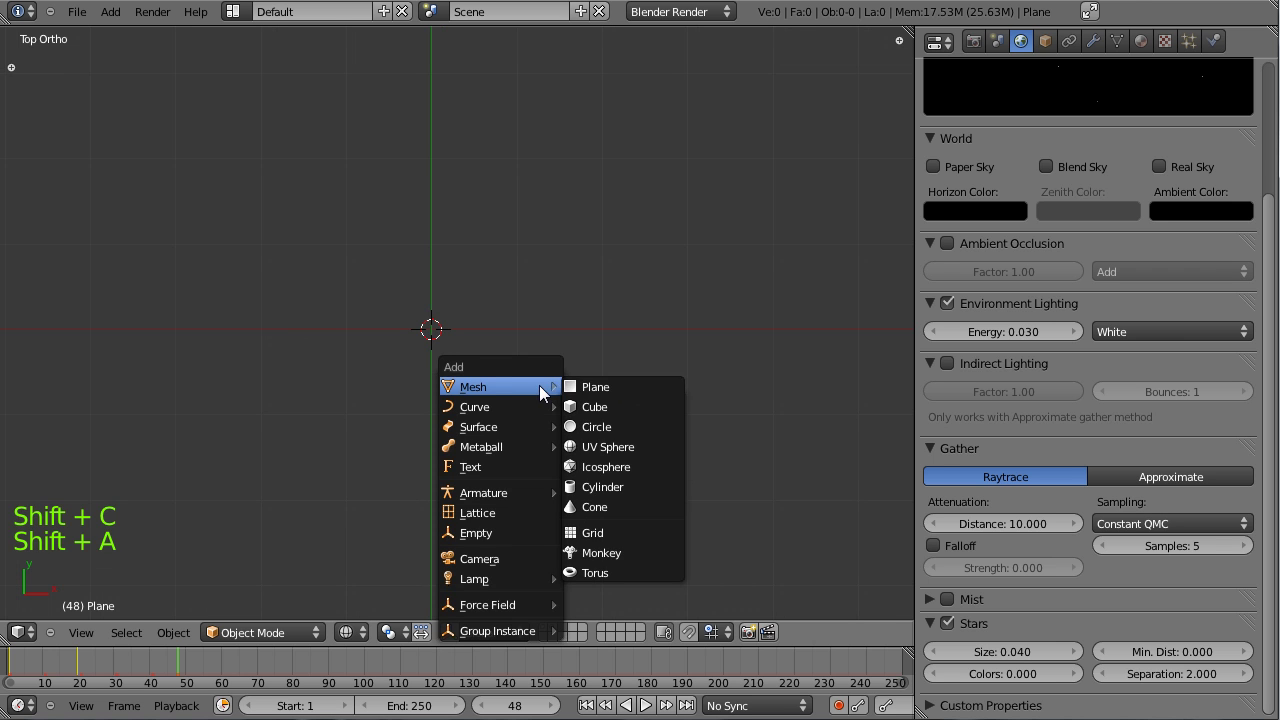
{"action": "left_click", "coordinate": [610, 440]}
{"action": "key", "text": "s"}
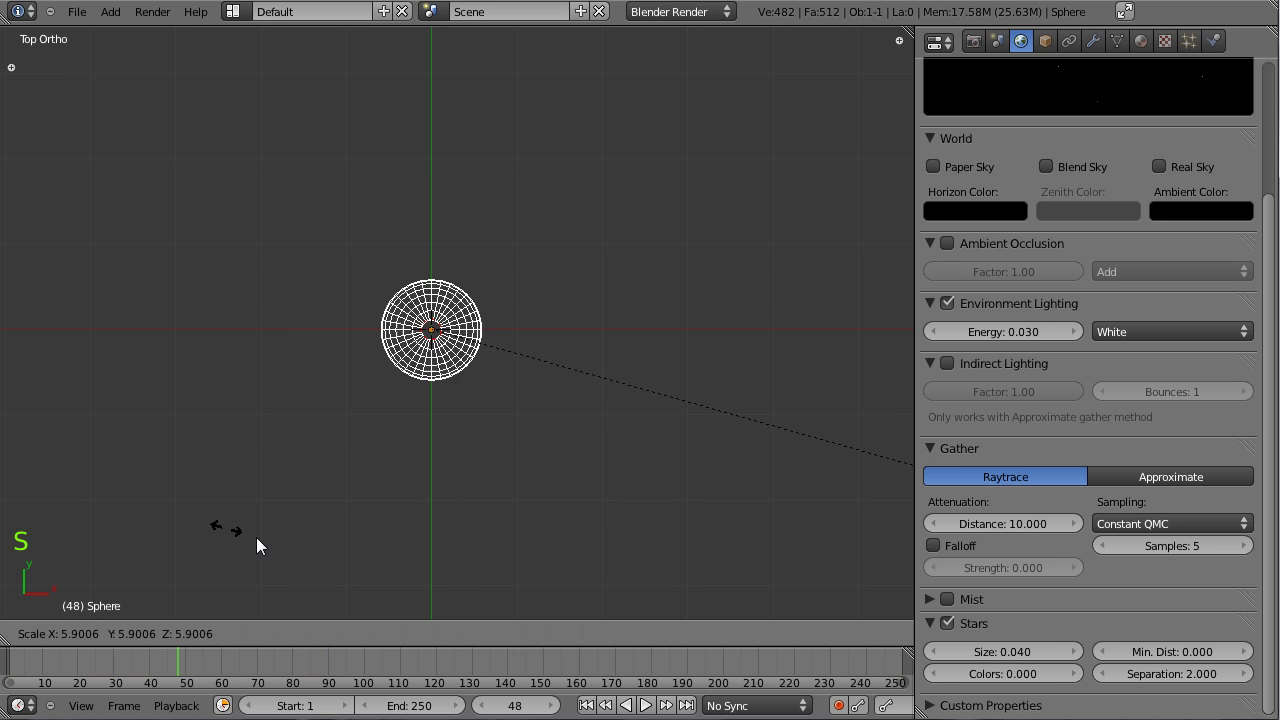
{"action": "left_click", "coordinate": [666, 590]}
Step: Show the first layer alongside the sphere and enlarge the sphere until it surrounds the central asteroid and camera
{"action": "left_click", "coordinate": [545, 632], "text": "shift"}
{"action": "key", "text": "s"}
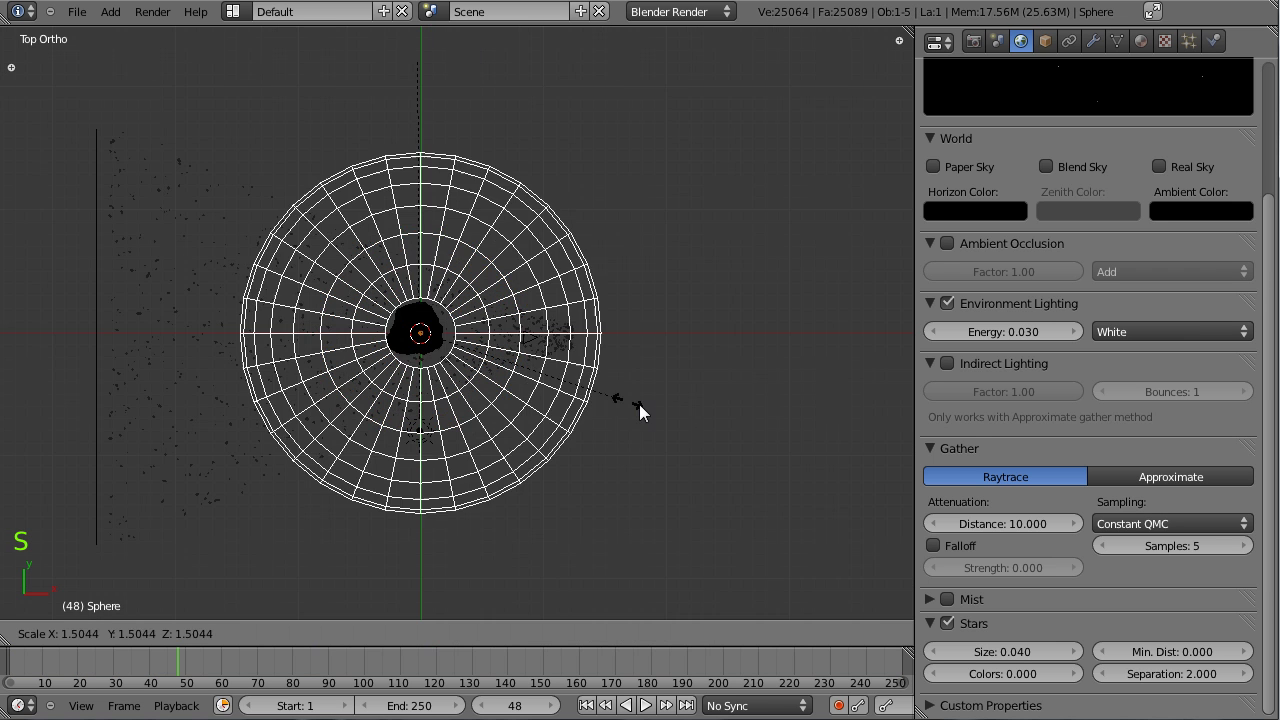
{"action": "left_click", "coordinate": [724, 434]}
{"action": "scroll", "coordinate": [580, 500], "scroll_direction": "up", "scroll_amount": 5}
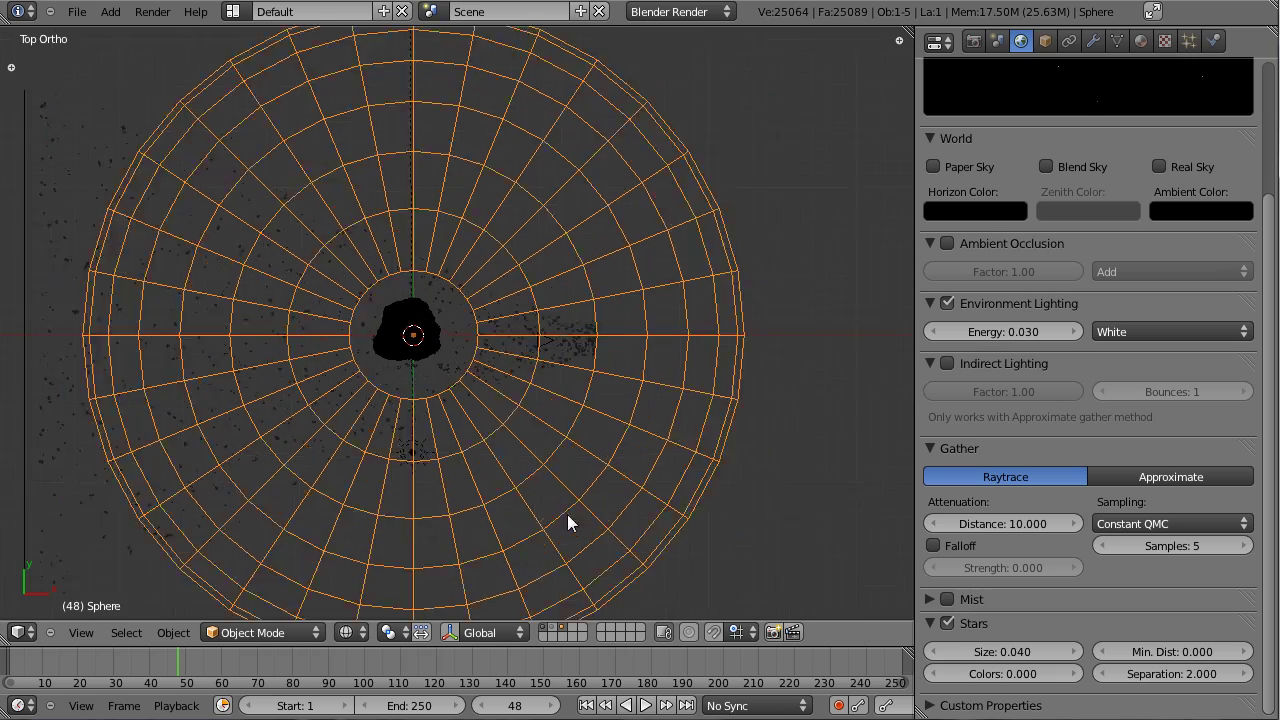
{"action": "scroll", "coordinate": [454, 398], "scroll_direction": "down", "scroll_amount": 5}
{"action": "middle_click_drag", "start_coordinate": [454, 398], "coordinate": [343, 306]}
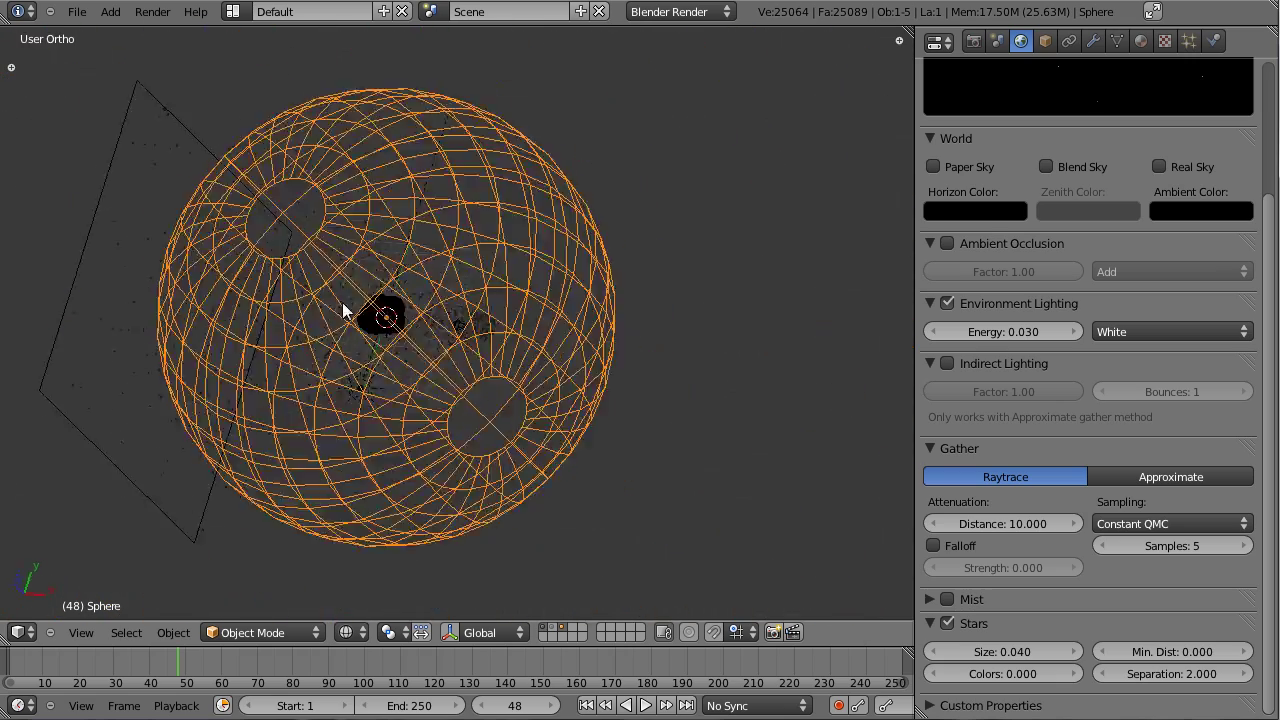
{"action": "scroll", "coordinate": [357, 266], "scroll_direction": "up", "scroll_amount": 3}
{"action": "key", "text": "z"}
{"action": "key", "text": "z"}
{"action": "scroll", "coordinate": [449, 271], "scroll_direction": "up", "scroll_amount": 3}
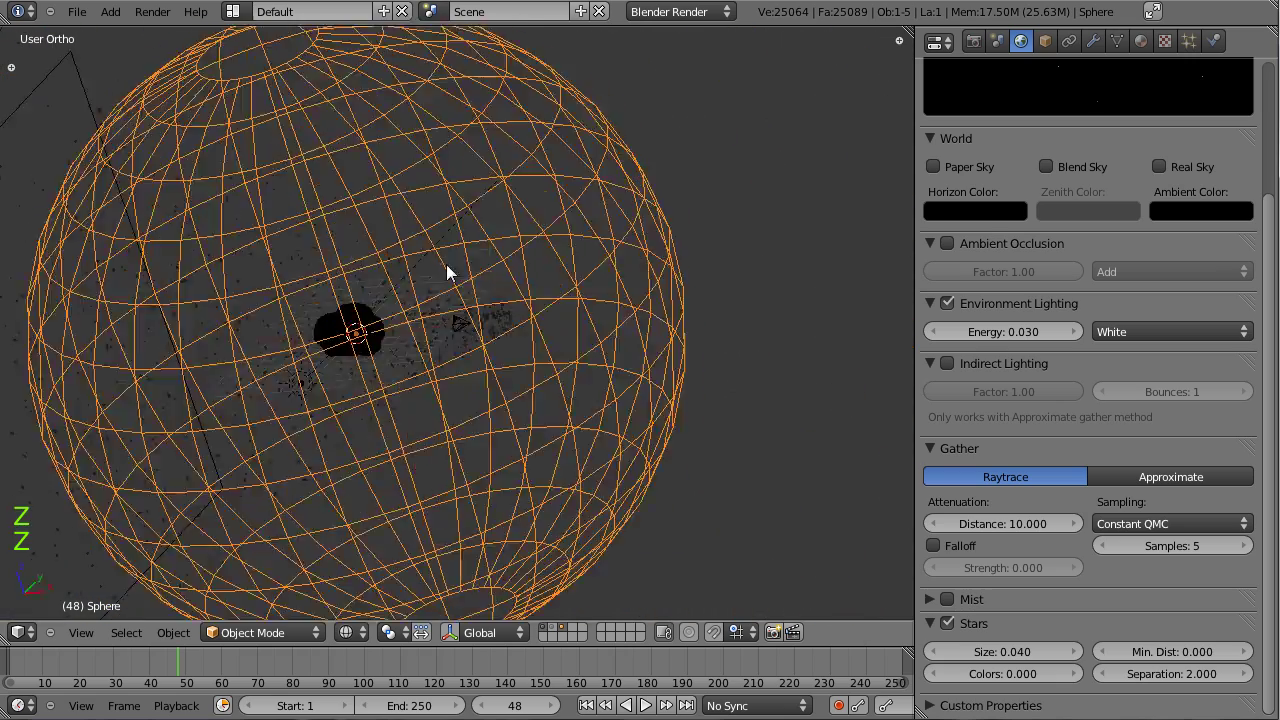
{"action": "scroll", "coordinate": [500, 349], "scroll_direction": "down", "scroll_amount": 3}
{"action": "middle_click_drag", "start_coordinate": [500, 349], "coordinate": [471, 380]}
Step: Enter Edit Mode on the sphere and display its face normals
{"action": "key", "text": "Tab"}
{"action": "key", "text": "t"}
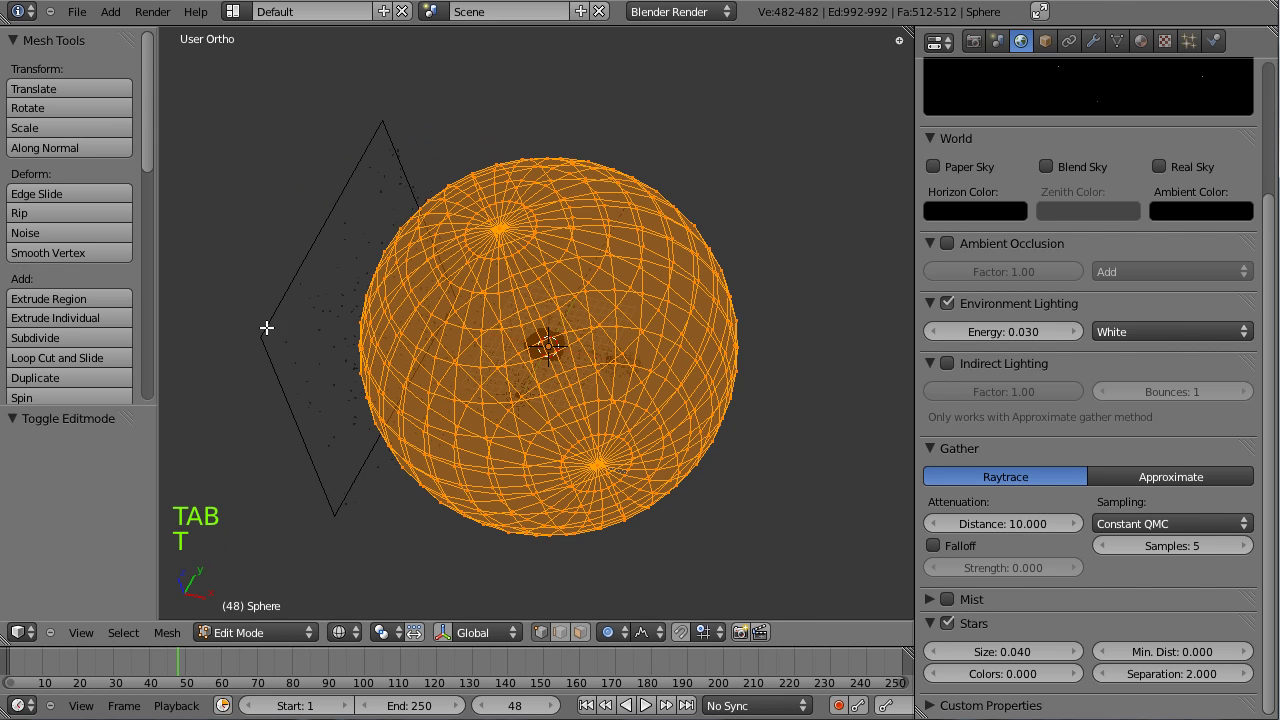
{"action": "key", "text": "n"}
{"action": "scroll", "coordinate": [828, 452], "scroll_direction": "down", "scroll_amount": 2}
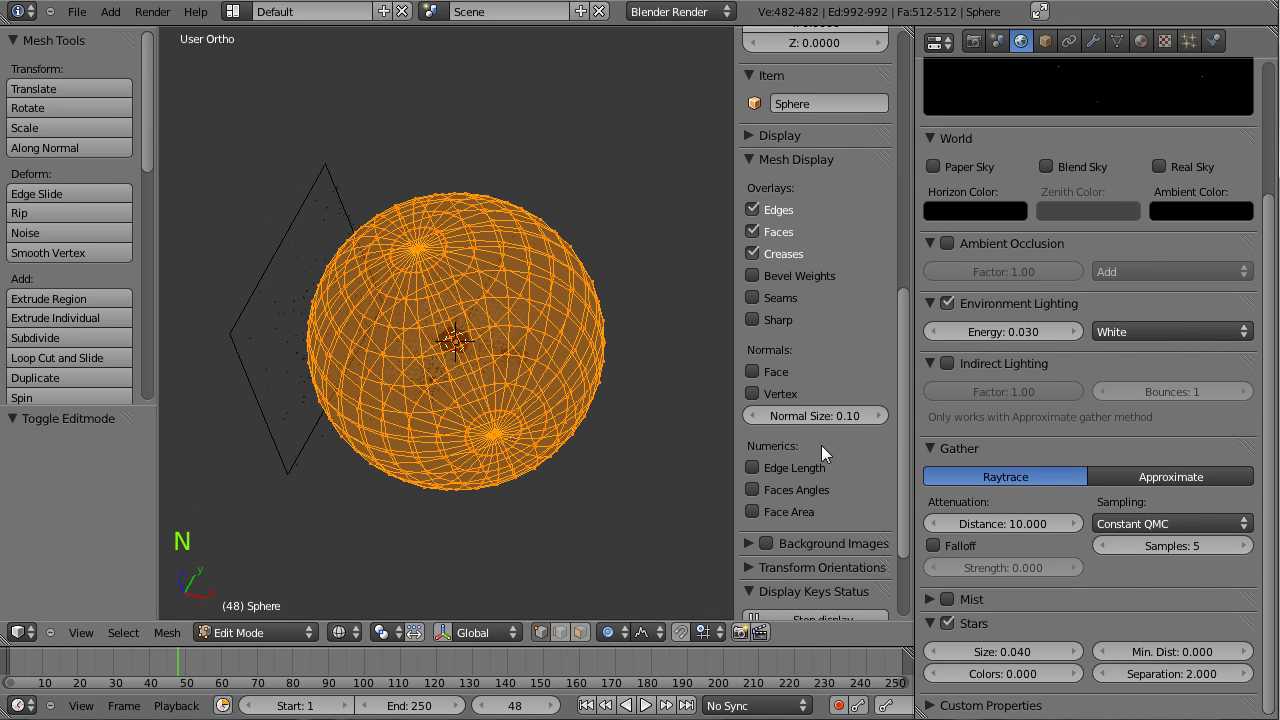
{"action": "left_click", "coordinate": [778, 371]}
{"action": "middle_click_drag", "start_coordinate": [586, 351], "coordinate": [503, 210]}
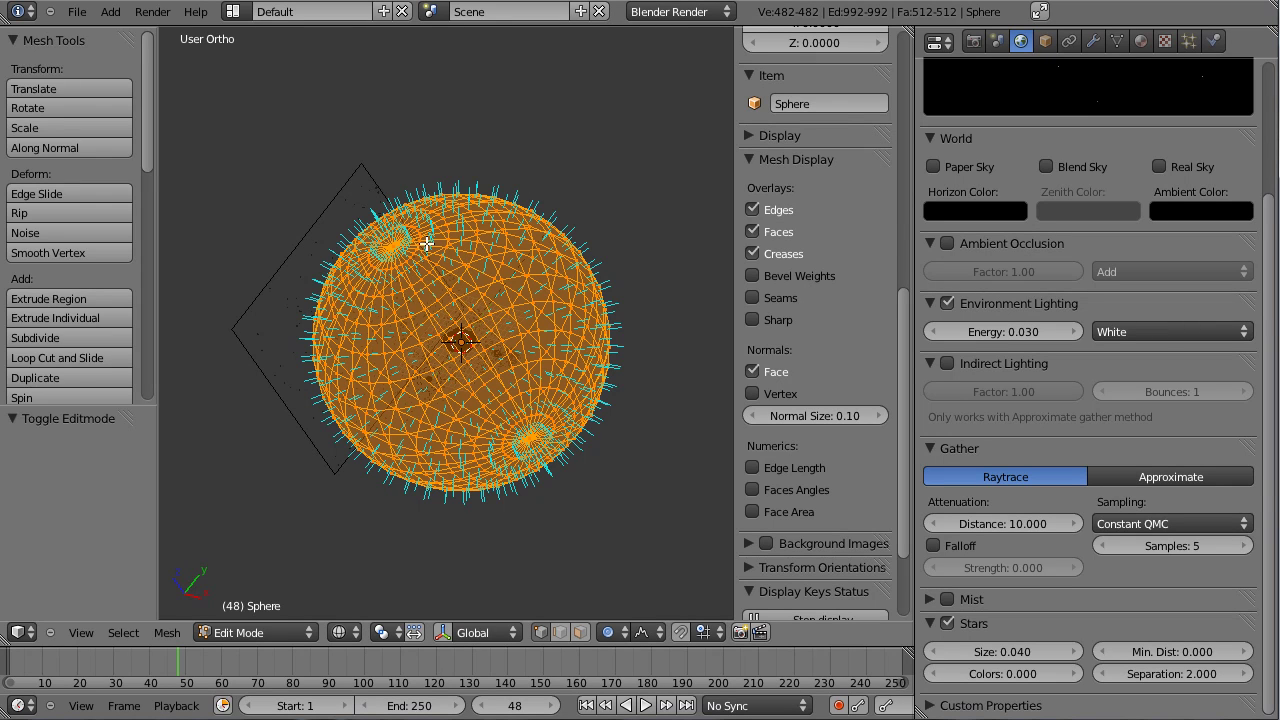
Step: Flip the sphere's normals to point inward, hide the normal display and return to Object Mode
{"action": "scroll", "coordinate": [68, 330], "scroll_direction": "down", "scroll_amount": 5}
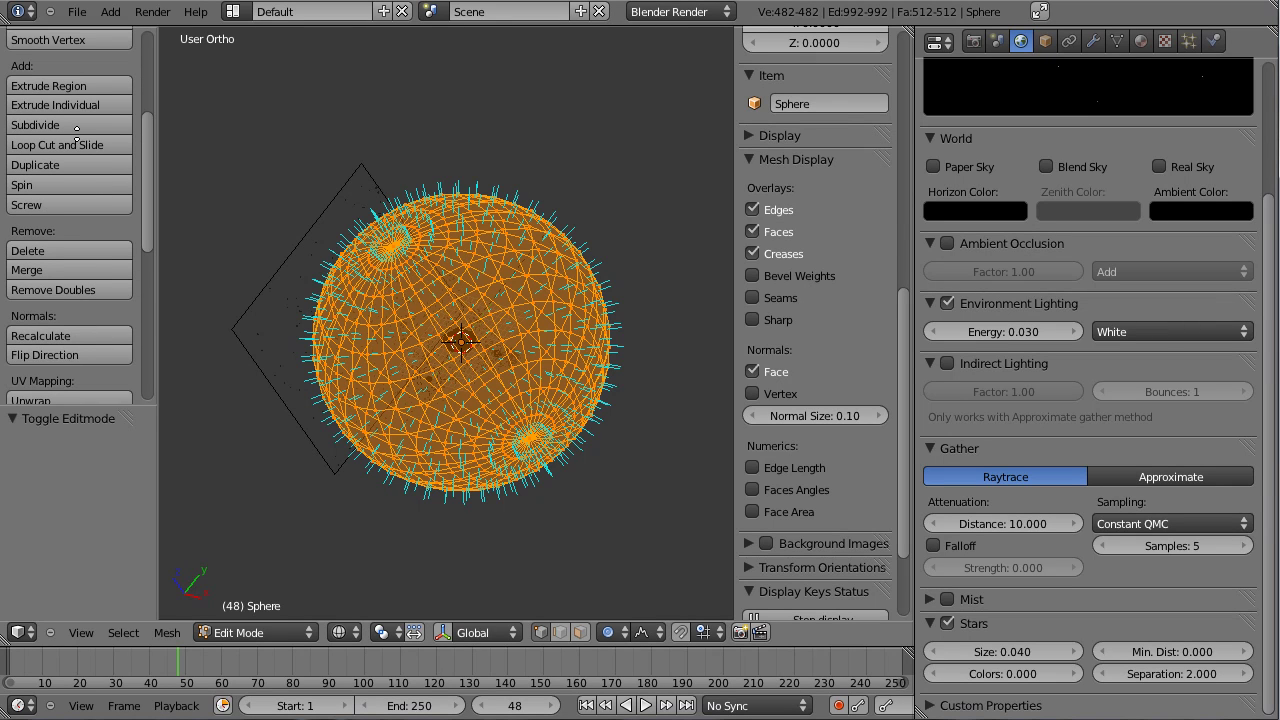
{"action": "left_click", "coordinate": [67, 345]}
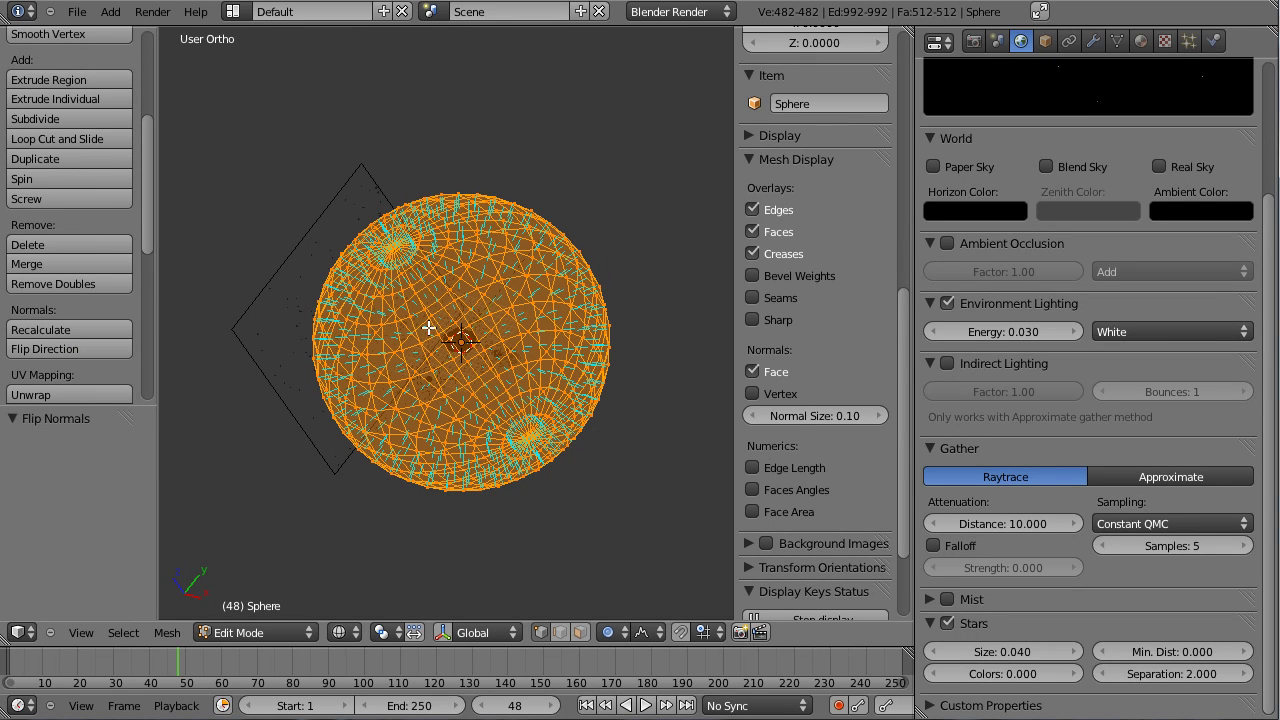
{"action": "left_click", "coordinate": [760, 378]}
{"action": "key", "text": "t"}
{"action": "key", "text": "Tab"}
Step: Apply smooth shading to the sphere and show it in solid view
{"action": "key", "text": "t"}
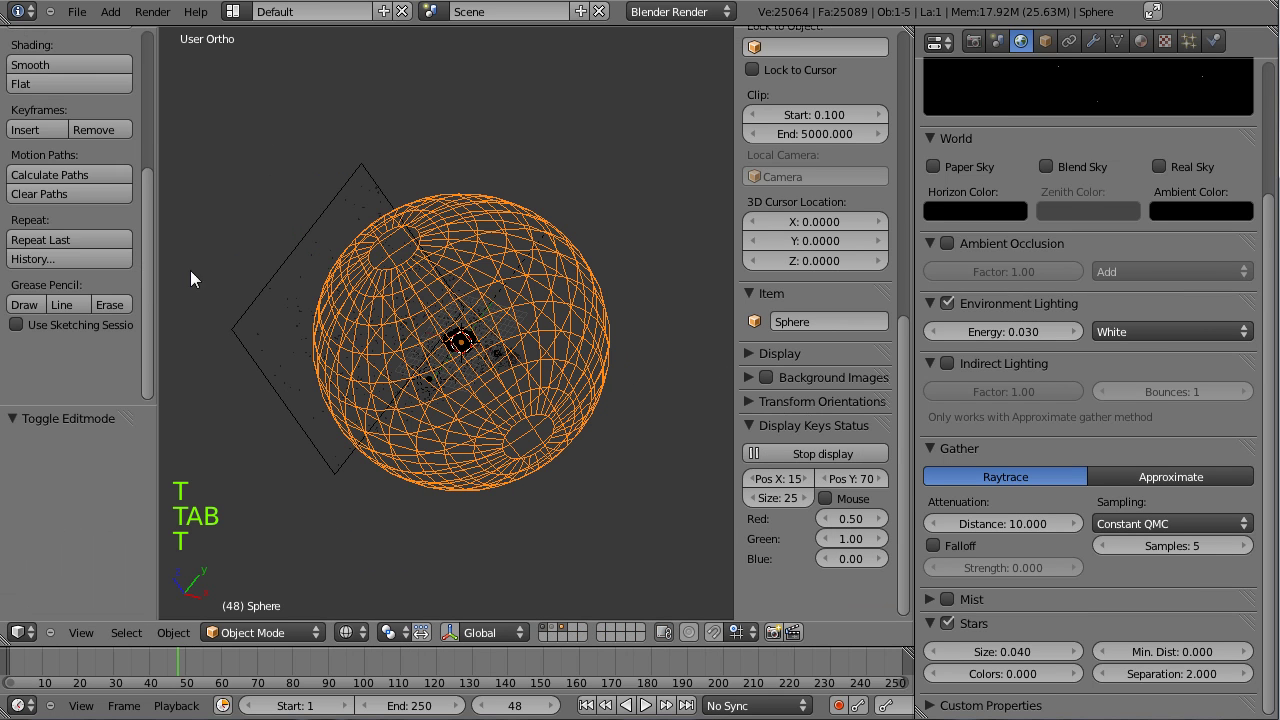
{"action": "scroll", "coordinate": [100, 260], "scroll_direction": "up", "scroll_amount": 5}
{"action": "left_click", "coordinate": [70, 240]}
{"action": "key", "text": "z"}
{"action": "scroll", "coordinate": [496, 350], "scroll_direction": "up", "scroll_amount": 2}
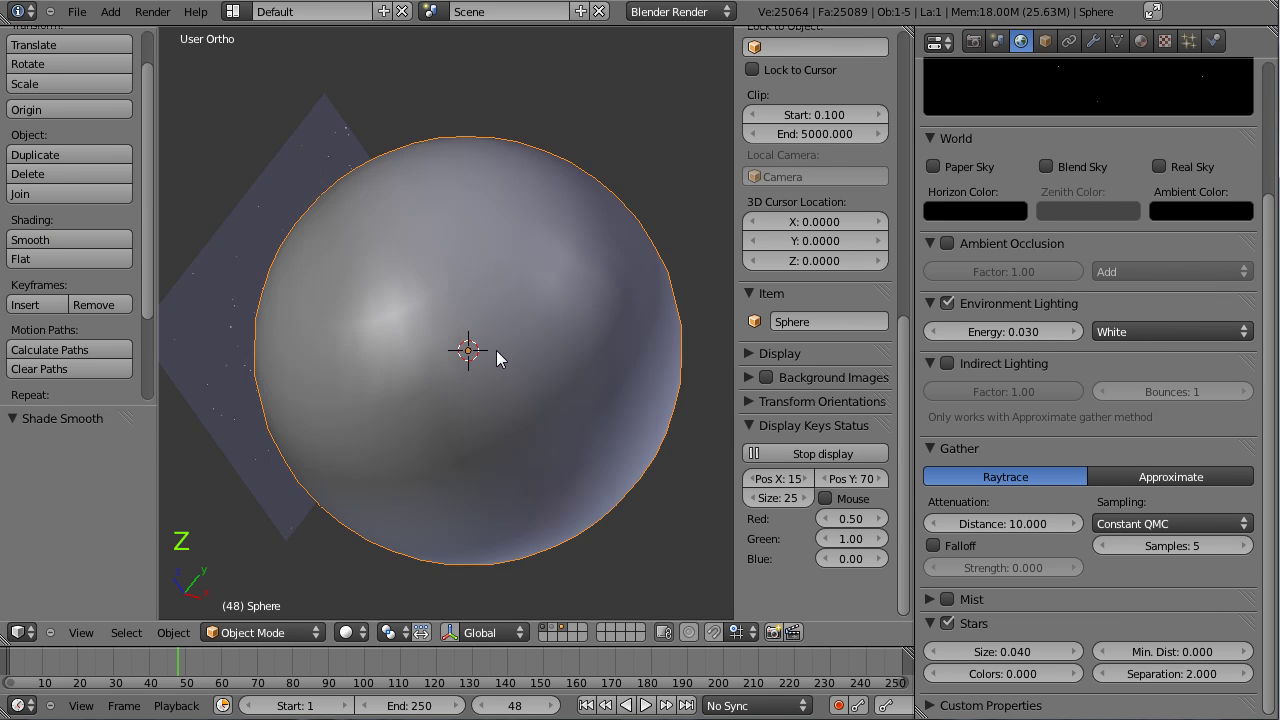
Step: Look through the scene camera from inside the sphere in solid view
{"action": "key", "text": "Tab"}
{"action": "key", "text": "Tab"}
{"action": "key", "text": "t"}
{"action": "key", "text": "KP_0"}
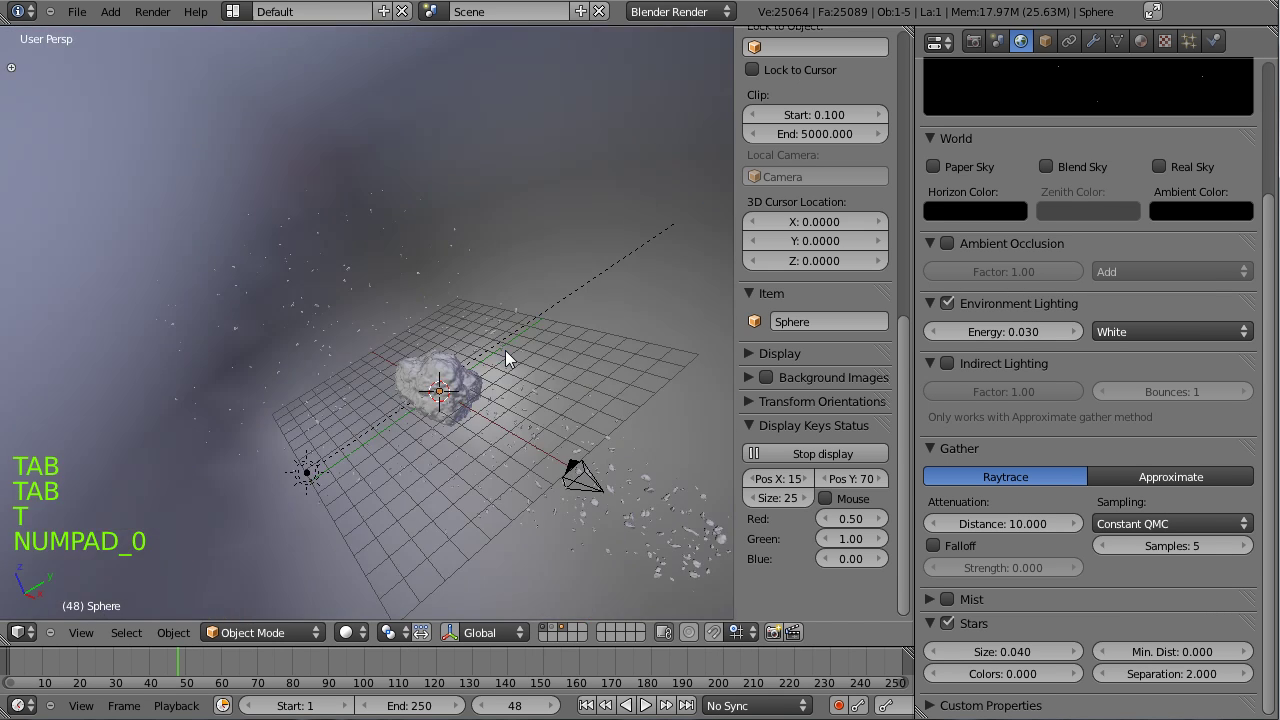
{"action": "key", "text": "z"}
{"action": "key", "text": "z"}
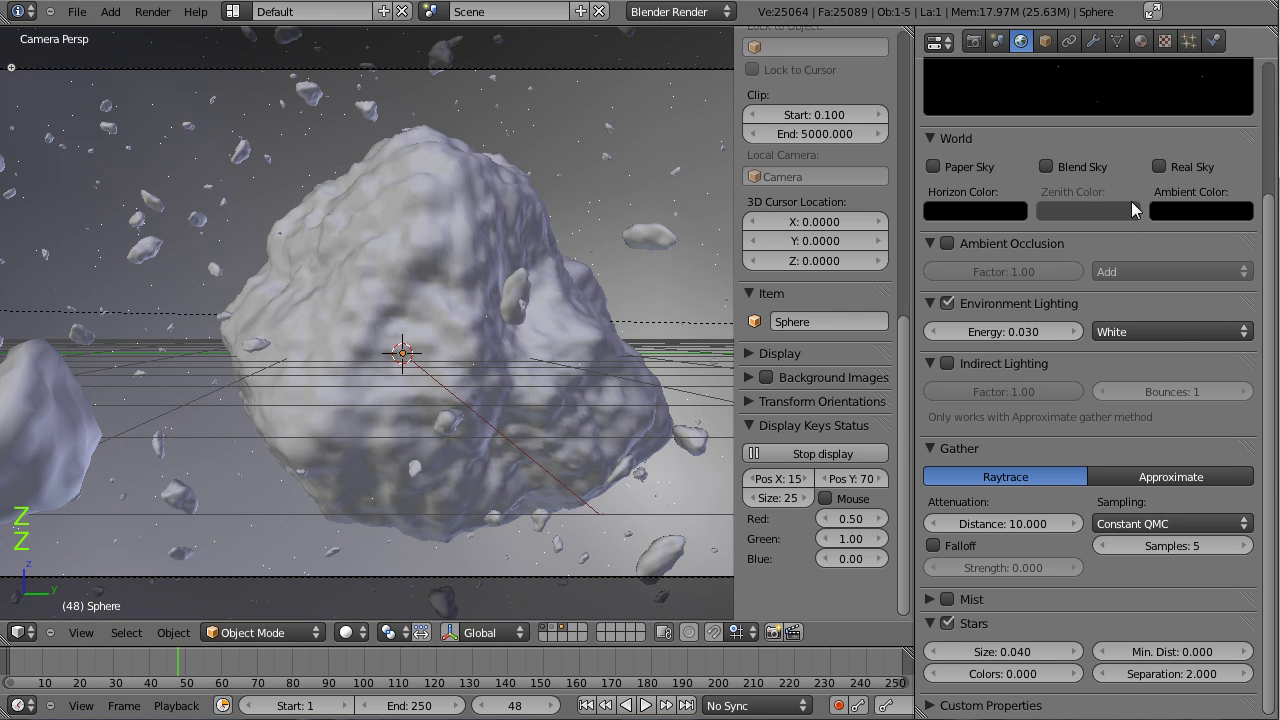
Step: Add a new material to the sphere with specular intensity 0
{"action": "left_click", "coordinate": [1141, 42]}
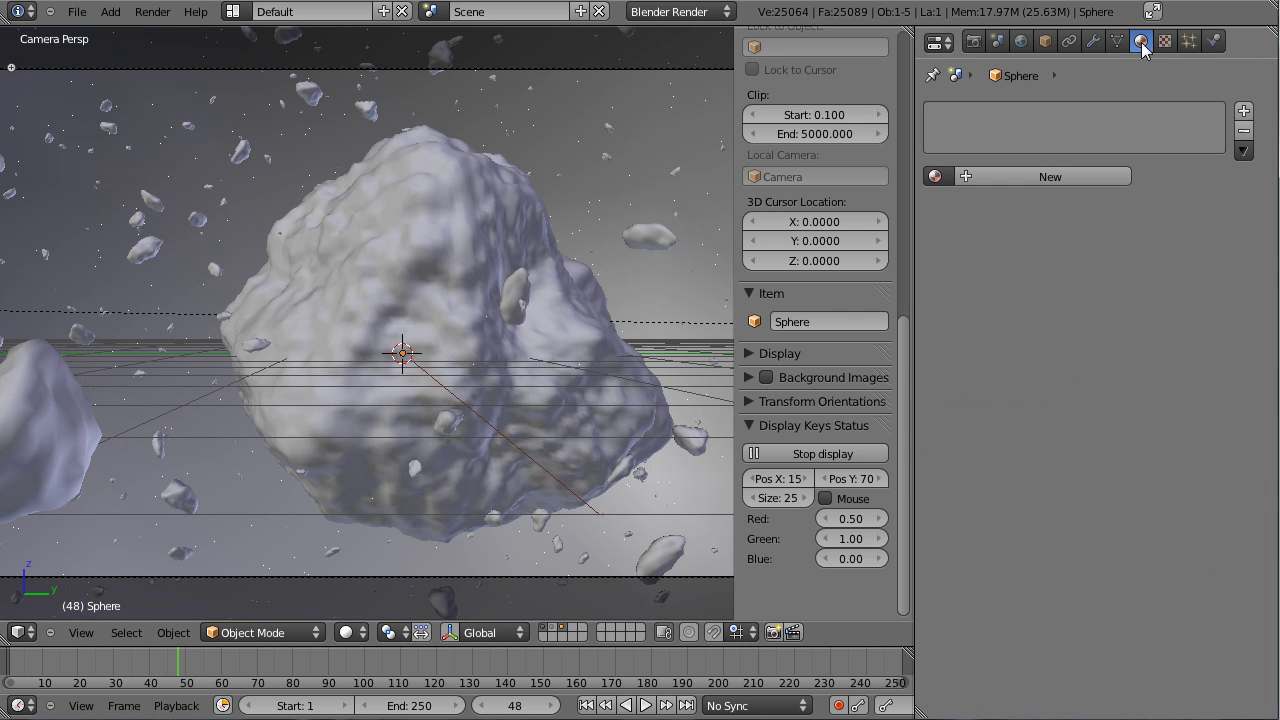
{"action": "left_click", "coordinate": [1064, 174]}
{"action": "left_click_drag", "start_coordinate": [1035, 531], "coordinate": [899, 531]}
Step: Enable transparency on the sphere's material and lower its alpha until it is fully transparent
{"action": "scroll", "coordinate": [1118, 218], "scroll_direction": "down", "scroll_amount": 6}
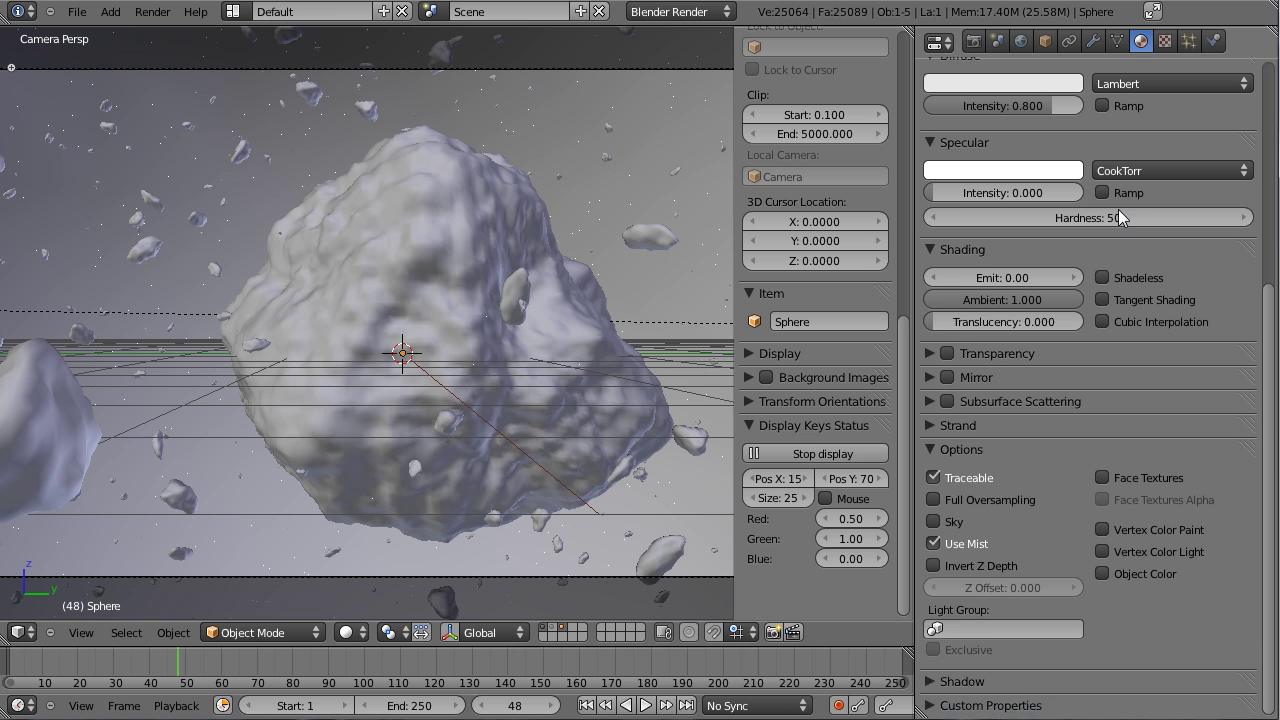
{"action": "left_click", "coordinate": [924, 353]}
{"action": "left_click", "coordinate": [947, 353]}
{"action": "left_click_drag", "start_coordinate": [1045, 410], "coordinate": [771, 386]}
{"action": "scroll", "coordinate": [1064, 233], "scroll_direction": "up", "scroll_amount": 8}
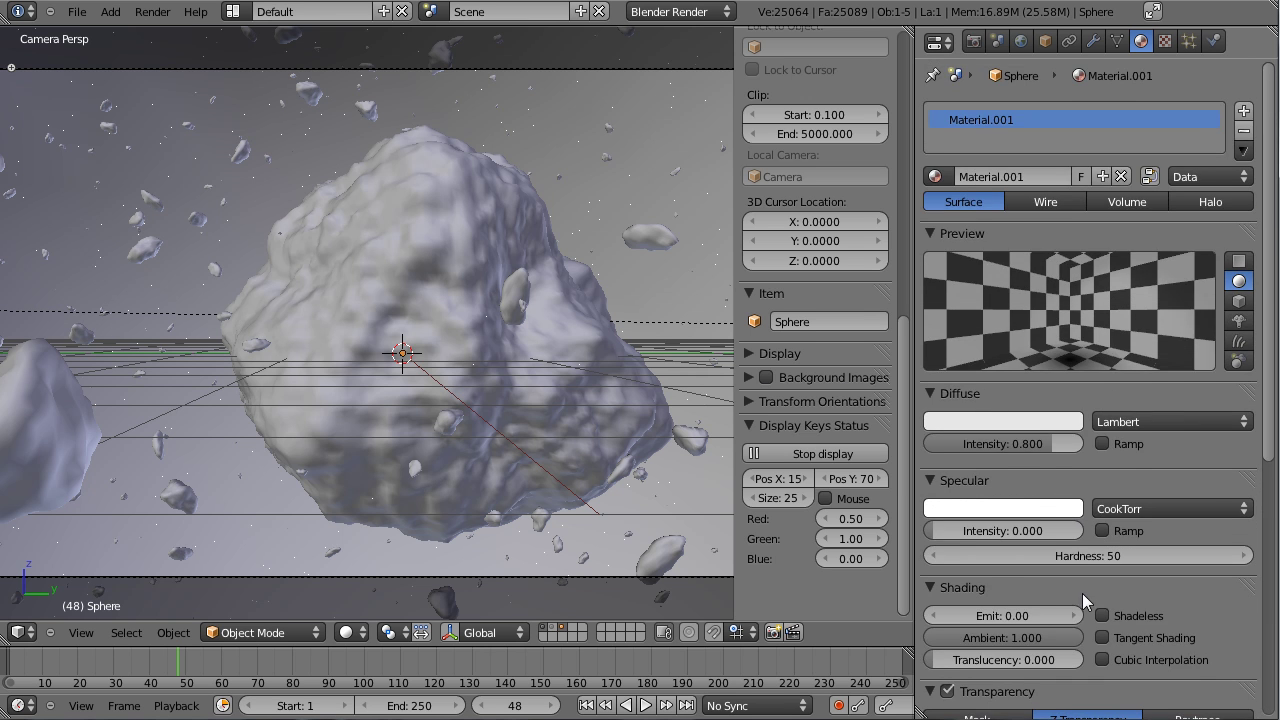
{"action": "scroll", "coordinate": [973, 288], "scroll_direction": "down", "scroll_amount": 9}
{"action": "left_click", "coordinate": [930, 314]}
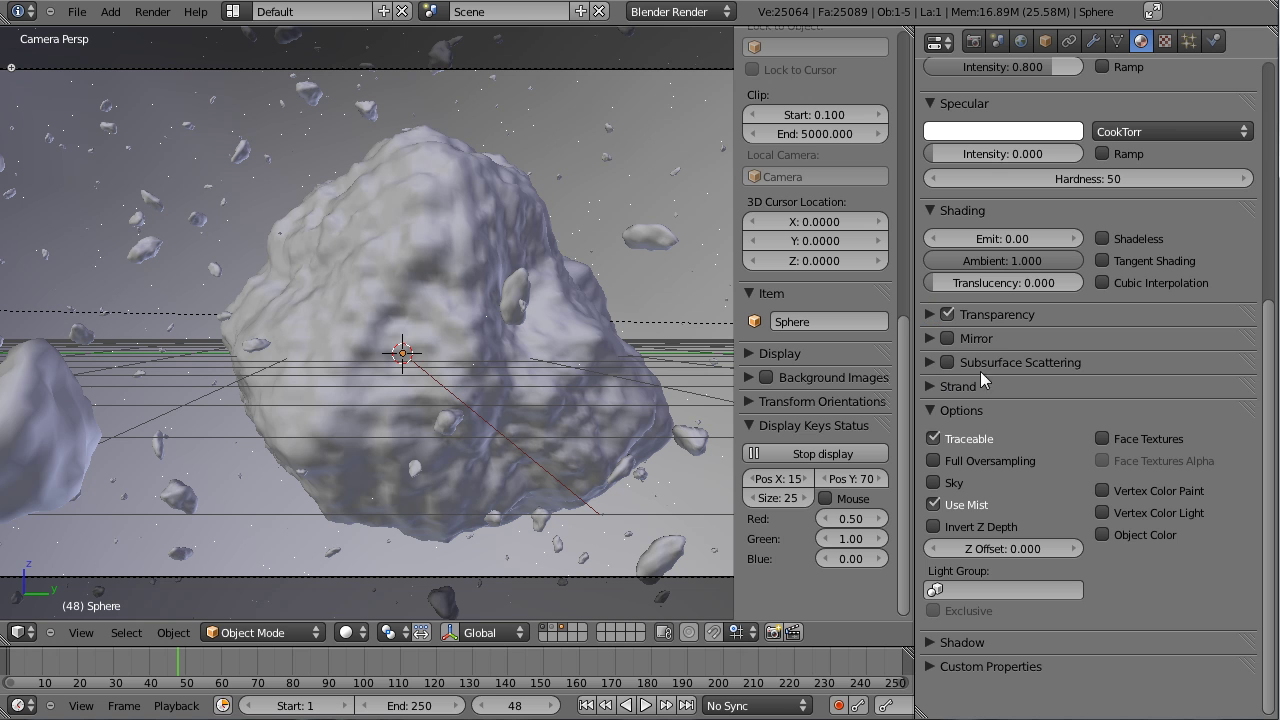
{"action": "scroll", "coordinate": [1028, 550], "scroll_direction": "up", "scroll_amount": 8}
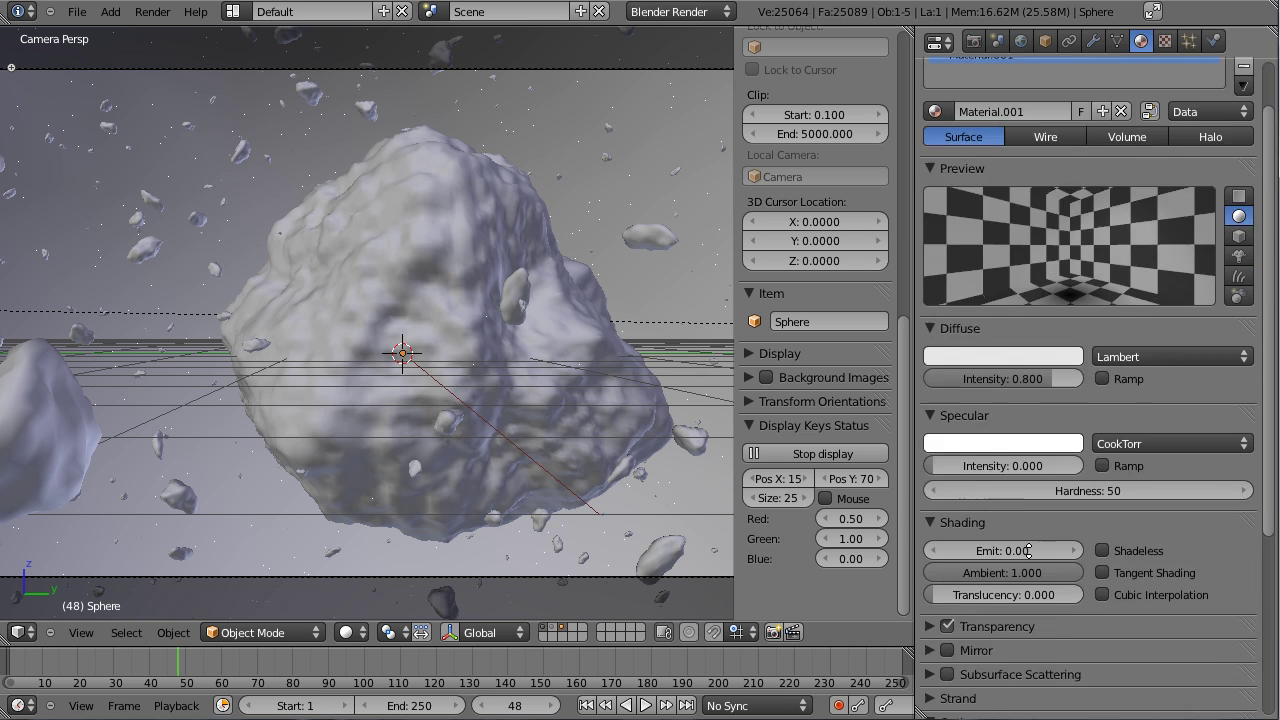
{"action": "scroll", "coordinate": [1028, 550], "scroll_direction": "up", "scroll_amount": 3}
Step: Add a Clouds texture to the sphere's material, let it influence alpha, and preview it on the material
{"action": "left_click", "coordinate": [1165, 40]}
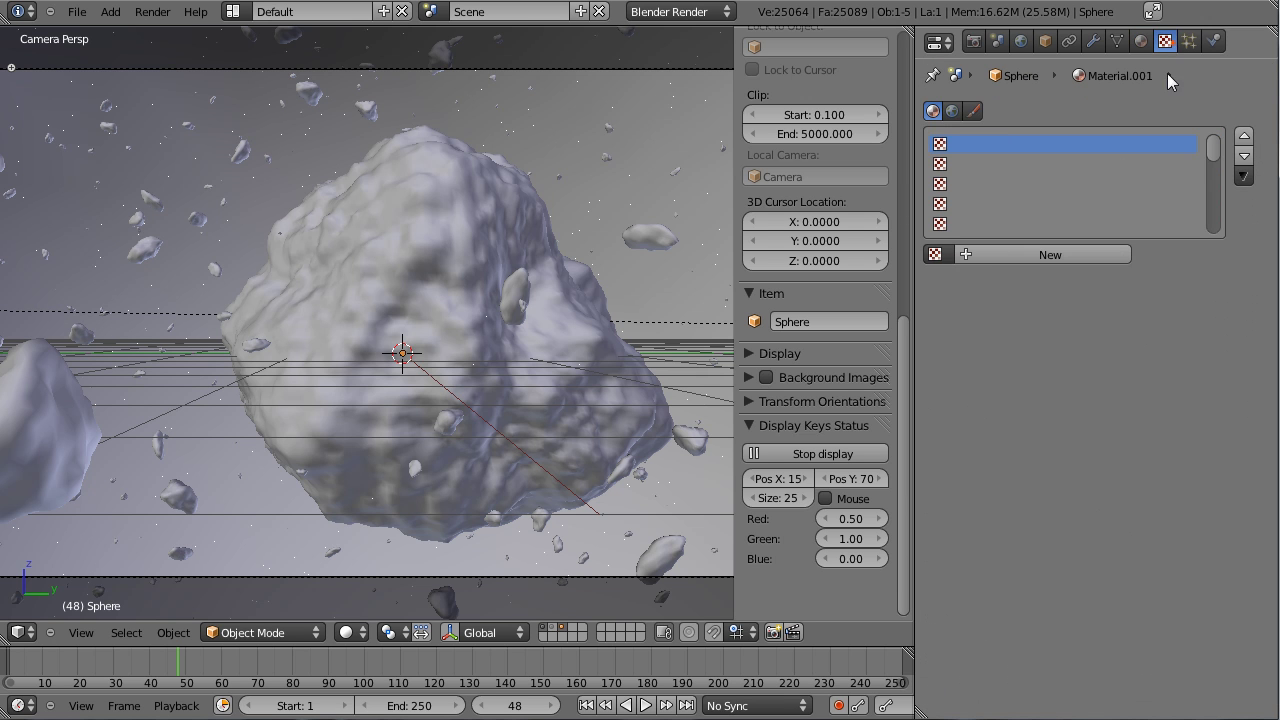
{"action": "left_click", "coordinate": [1024, 262]}
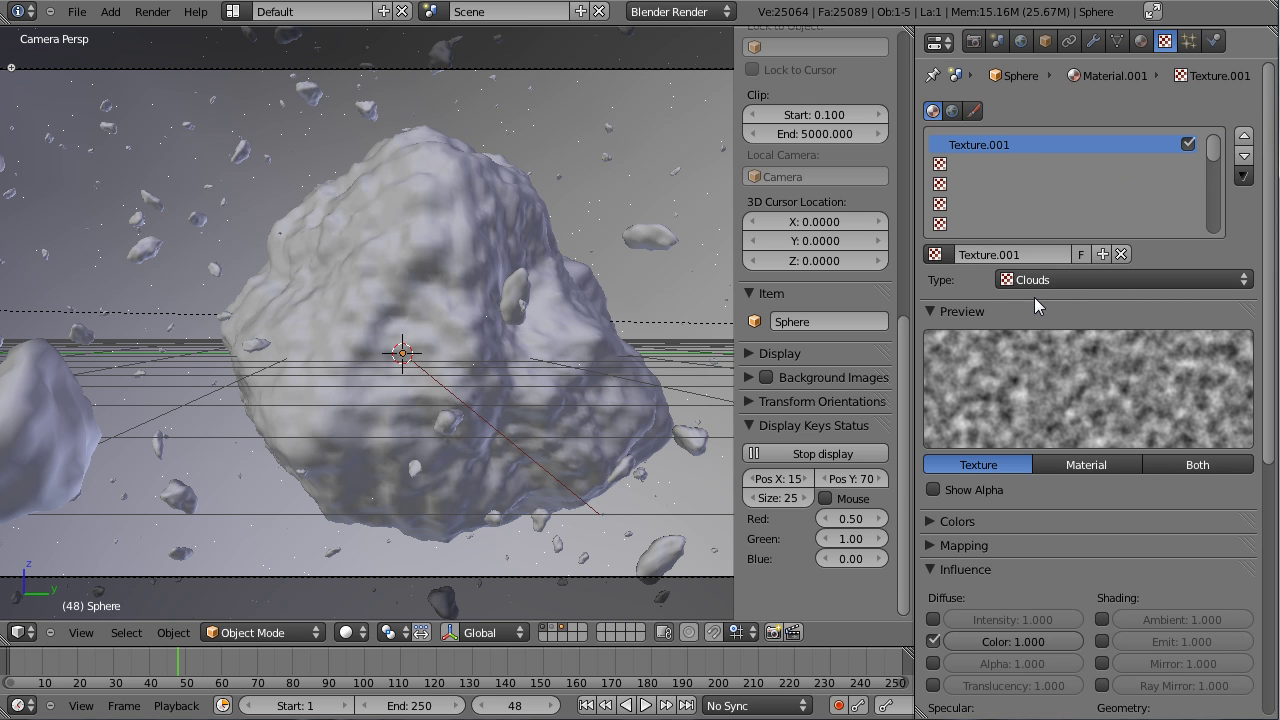
{"action": "scroll", "coordinate": [1068, 452], "scroll_direction": "down", "scroll_amount": 10}
{"action": "left_click", "coordinate": [936, 251]}
{"action": "scroll", "coordinate": [1062, 252], "scroll_direction": "up", "scroll_amount": 3}
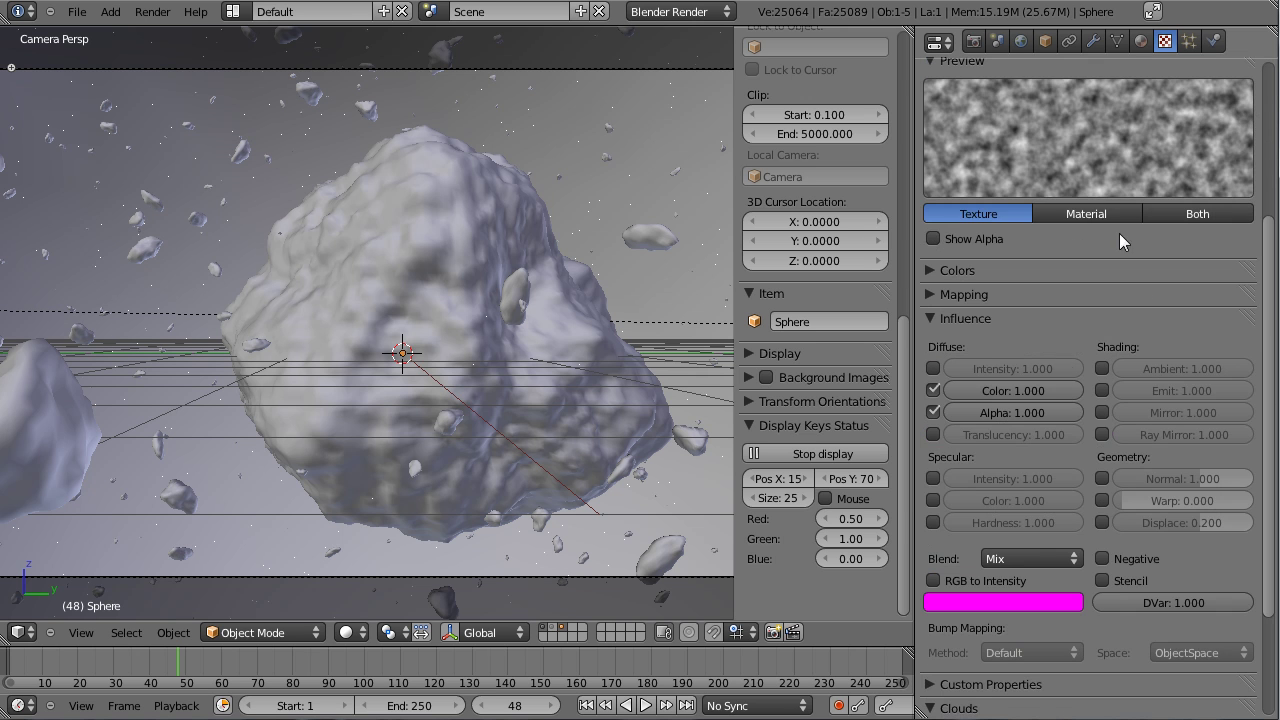
{"action": "left_click", "coordinate": [1088, 213]}
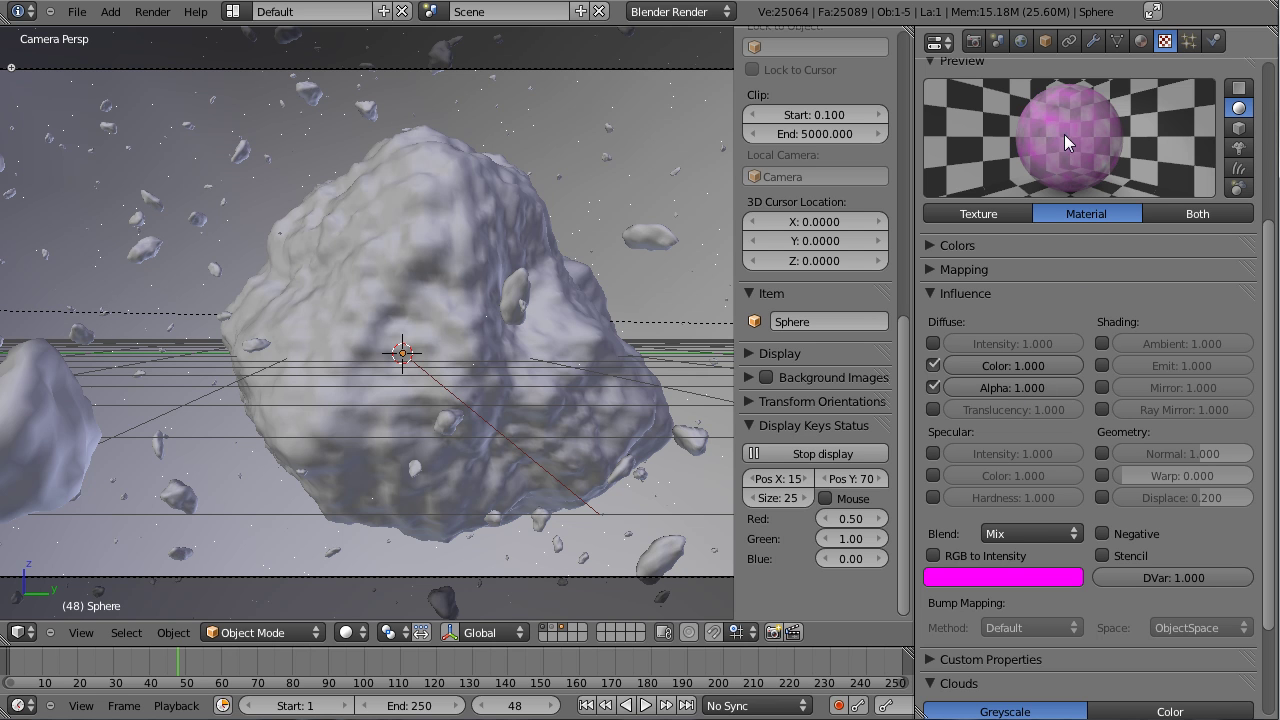
Step: Set the cloud texture's alpha influence to 0.2
{"action": "scroll", "coordinate": [1091, 582], "scroll_direction": "down", "scroll_amount": 3}
{"action": "left_click", "coordinate": [1038, 253]}
{"action": "type", "text": "0.2"}
{"action": "key", "text": "Return"}
{"action": "scroll", "coordinate": [1100, 230], "scroll_direction": "up", "scroll_amount": 5}
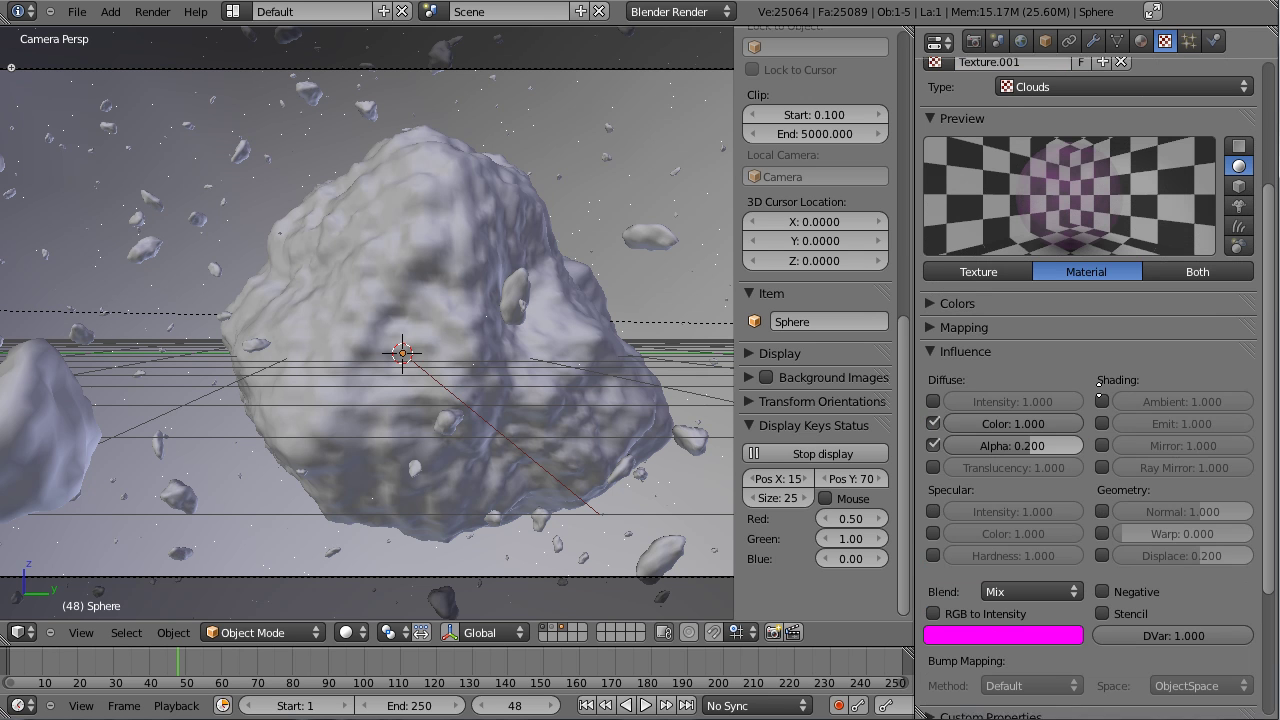
Step: Lower the cloud texture's brightness to 0.6 and save the file
{"action": "left_click", "coordinate": [933, 340]}
{"action": "left_click", "coordinate": [933, 340]}
{"action": "left_click", "coordinate": [933, 316]}
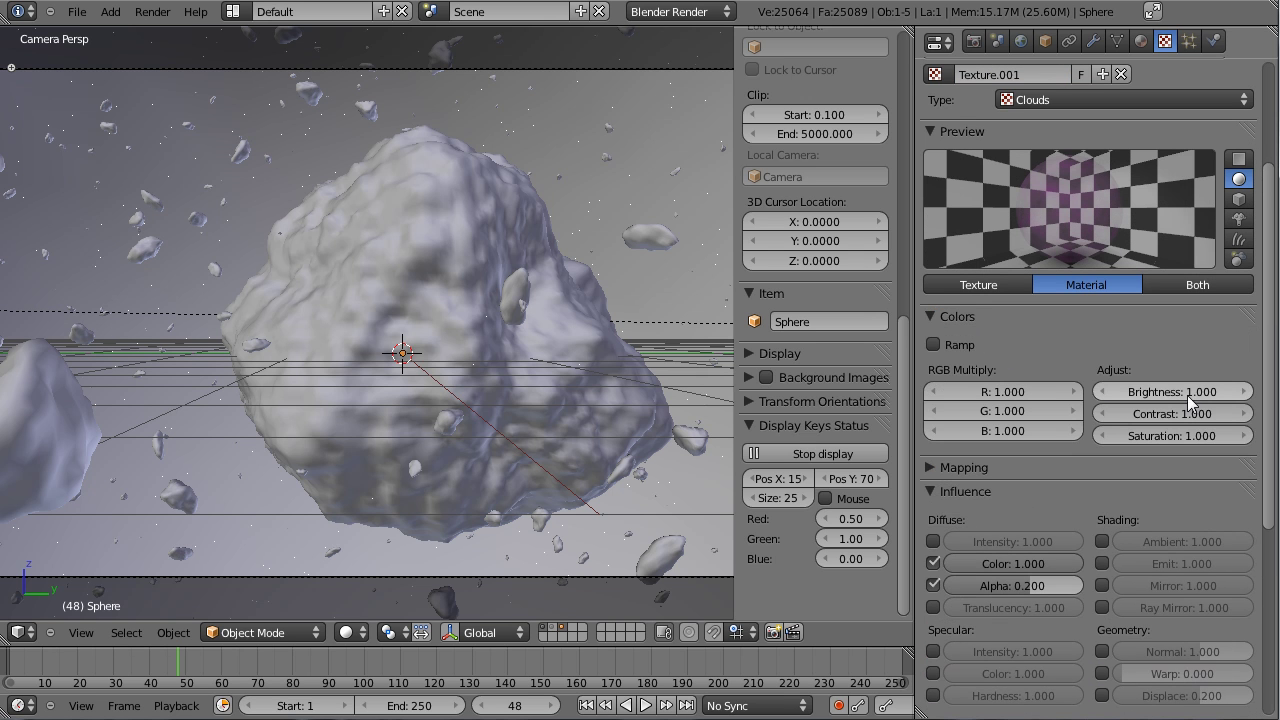
{"action": "left_click", "coordinate": [1104, 392]}
{"action": "left_click", "coordinate": [1104, 392]}
{"action": "left_click", "coordinate": [1104, 392]}
{"action": "left_click", "coordinate": [1104, 392]}
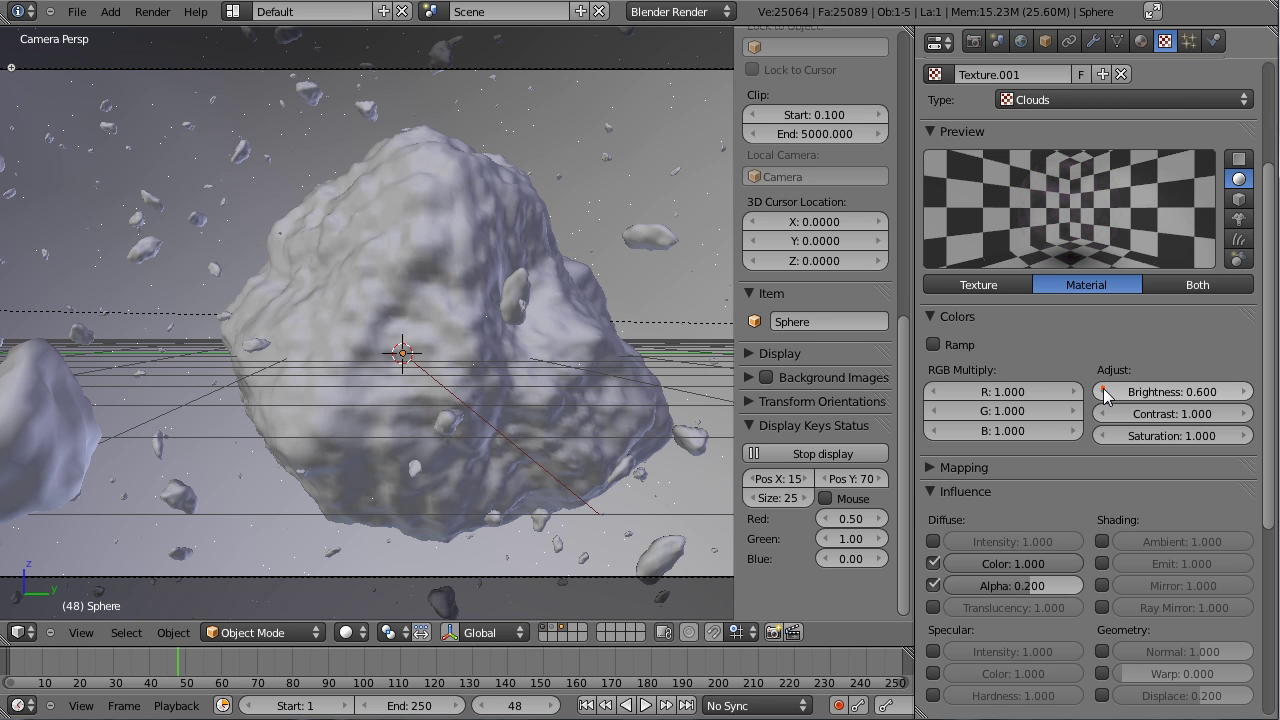
{"action": "scroll", "coordinate": [1050, 330], "scroll_direction": "down", "scroll_amount": 7}
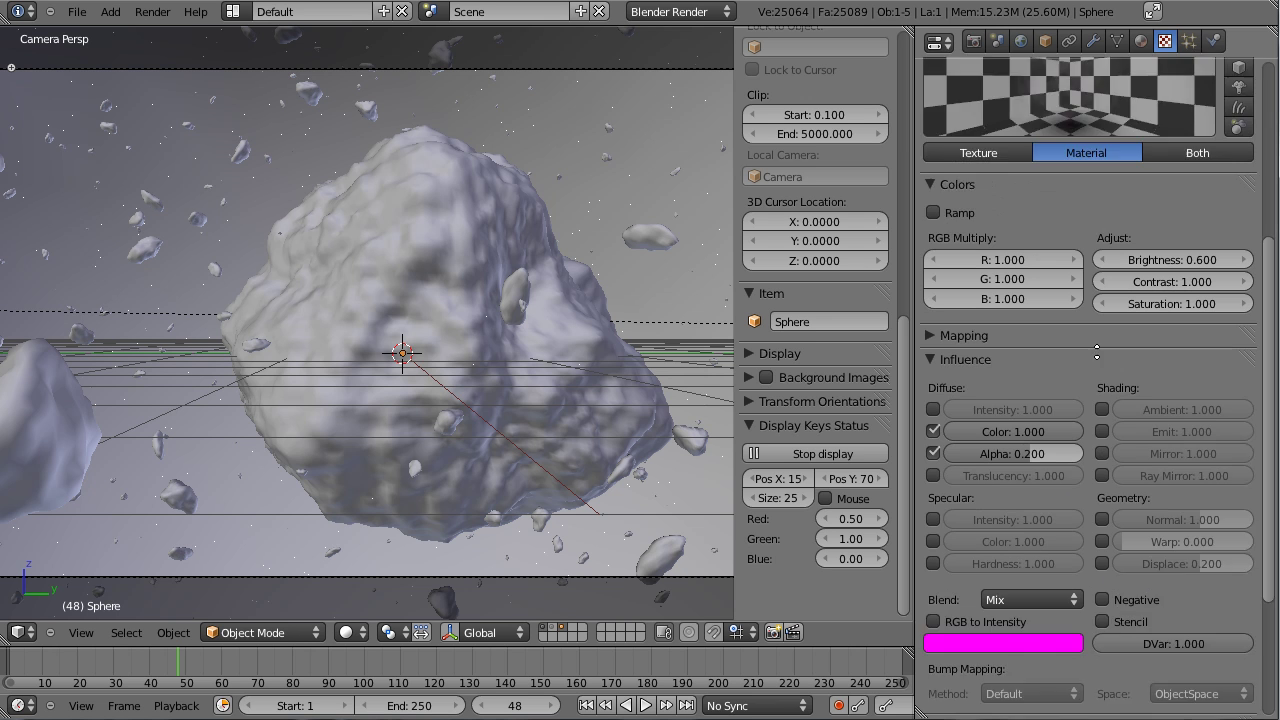
{"action": "key", "text": "ctrl+s"}
Step: Change the cloud texture's colour from magenta to pale cream and save the file
{"action": "left_click", "coordinate": [977, 451]}
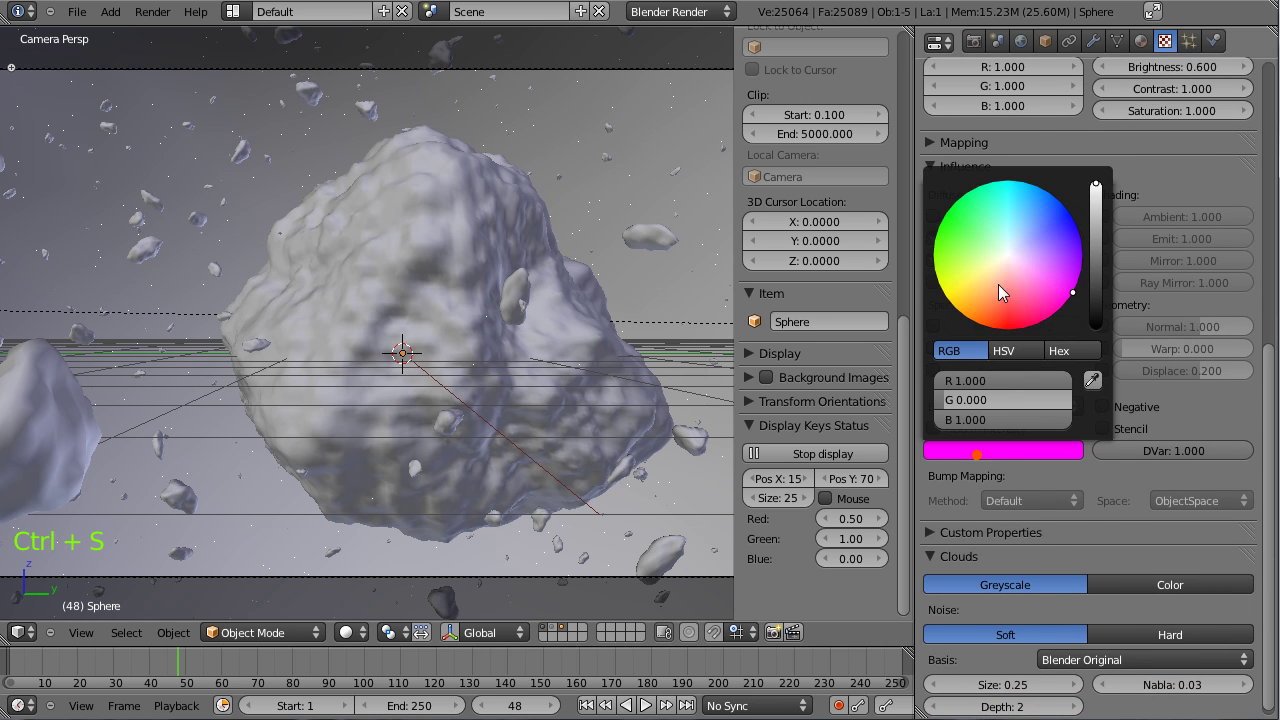
{"action": "left_click", "coordinate": [1003, 260]}
{"action": "scroll", "coordinate": [1120, 537], "scroll_direction": "down", "scroll_amount": 1}
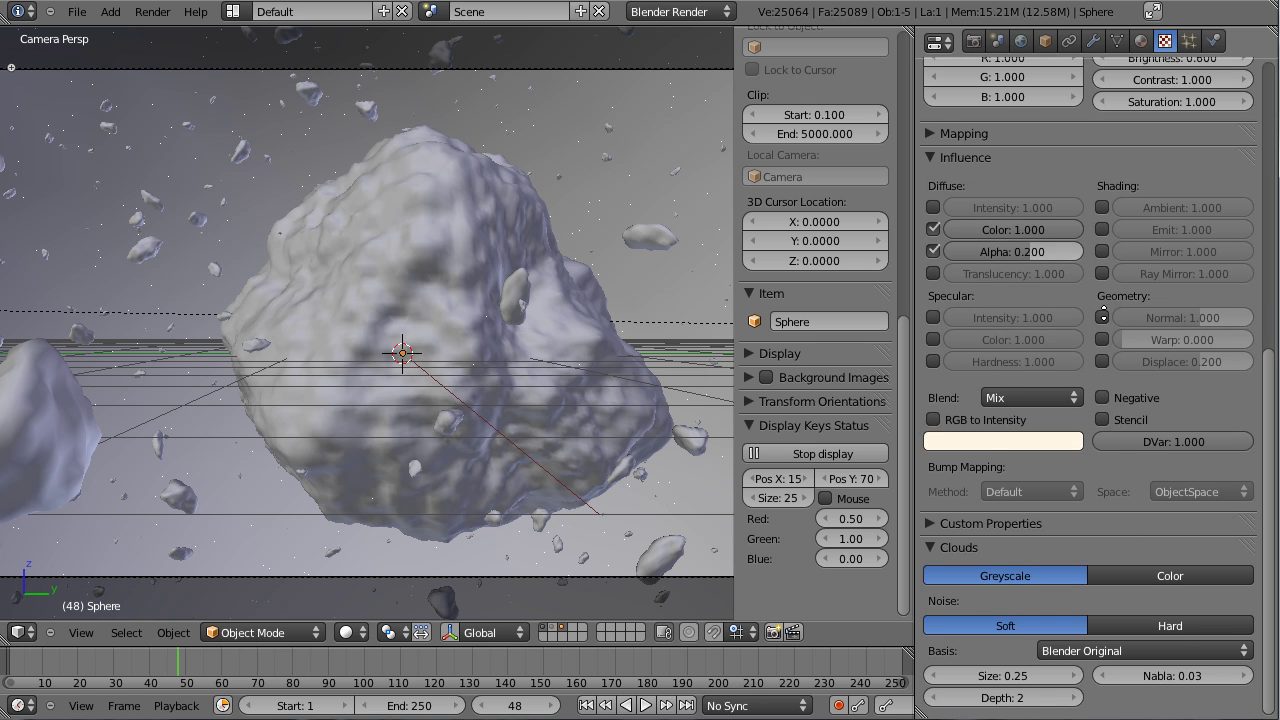
{"action": "scroll", "coordinate": [1110, 540], "scroll_direction": "up", "scroll_amount": 7}
{"action": "scroll", "coordinate": [1102, 545], "scroll_direction": "down", "scroll_amount": 7}
{"action": "key", "text": "ctrl+s"}
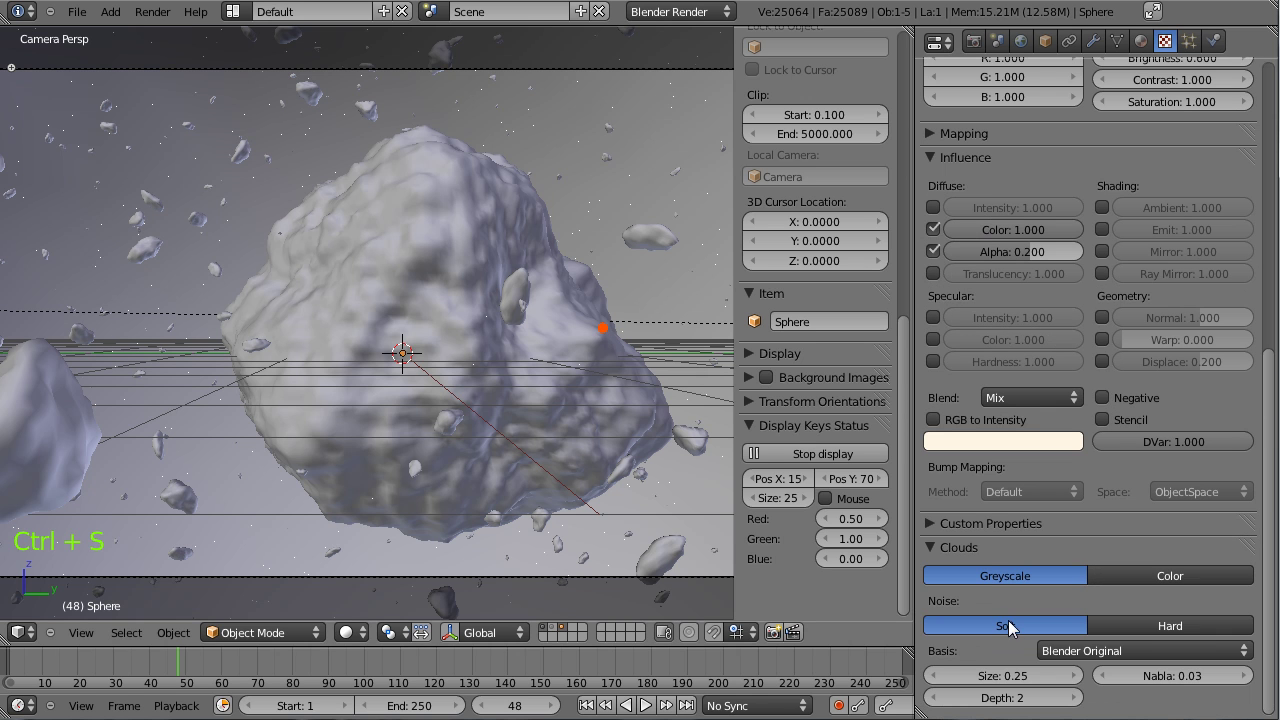
Step: Increase the noise size and depth of the cloud texture
{"action": "left_click", "coordinate": [1066, 677]}
{"action": "left_click", "coordinate": [1067, 677]}
{"action": "left_click", "coordinate": [1067, 677]}
{"action": "left_click", "coordinate": [1078, 698]}
{"action": "left_click", "coordinate": [1078, 698]}
{"action": "left_click", "coordinate": [1078, 698]}
{"action": "left_click", "coordinate": [1079, 698]}
{"action": "left_click", "coordinate": [1079, 698]}
{"action": "scroll", "coordinate": [1090, 569], "scroll_direction": "up", "scroll_amount": 7}
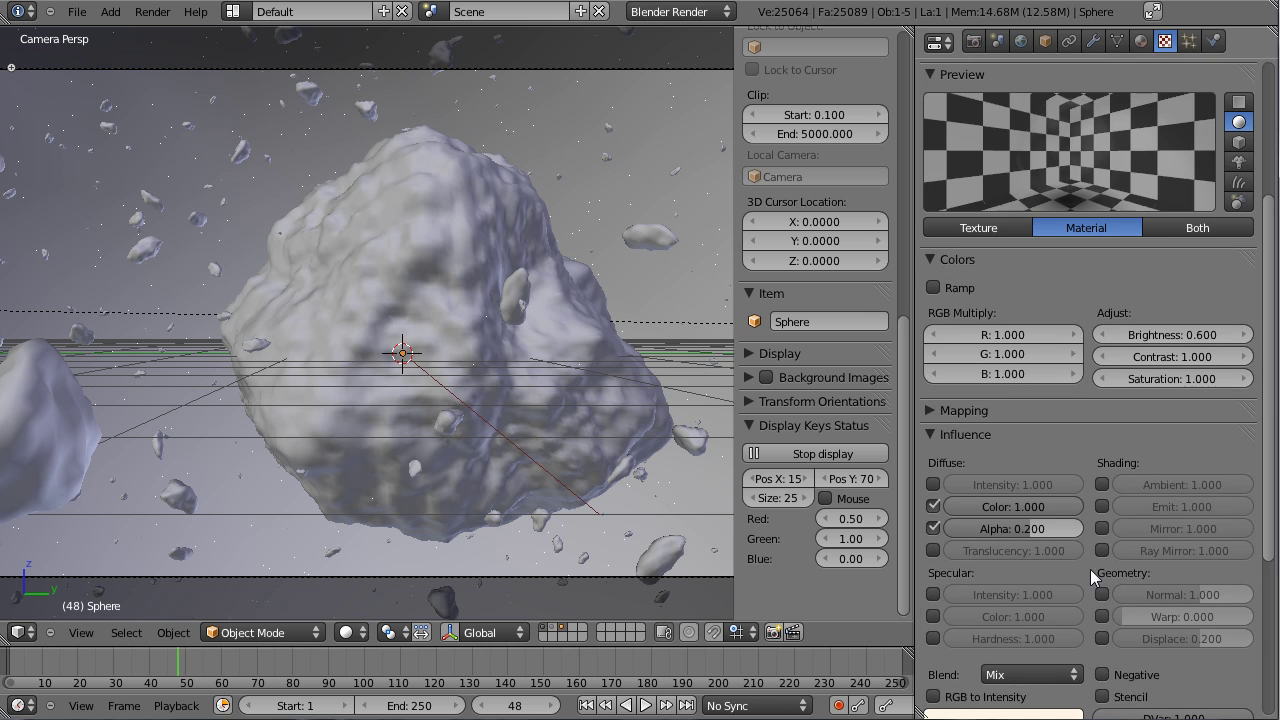
Step: Save the file, isolate the sphere's layer and test-render it, then view the sphere from outside in wireframe
{"action": "key", "text": "ctrl+s"}
{"action": "left_click", "coordinate": [563, 633]}
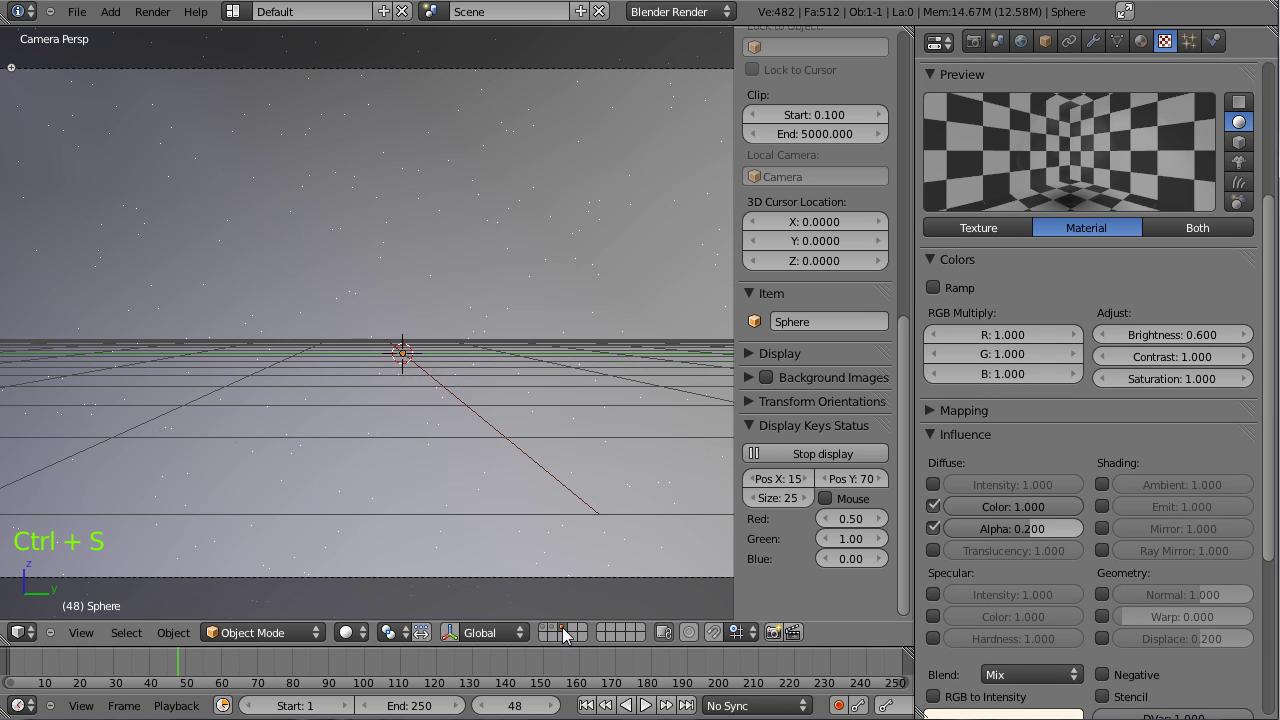
{"action": "key", "text": "F12"}
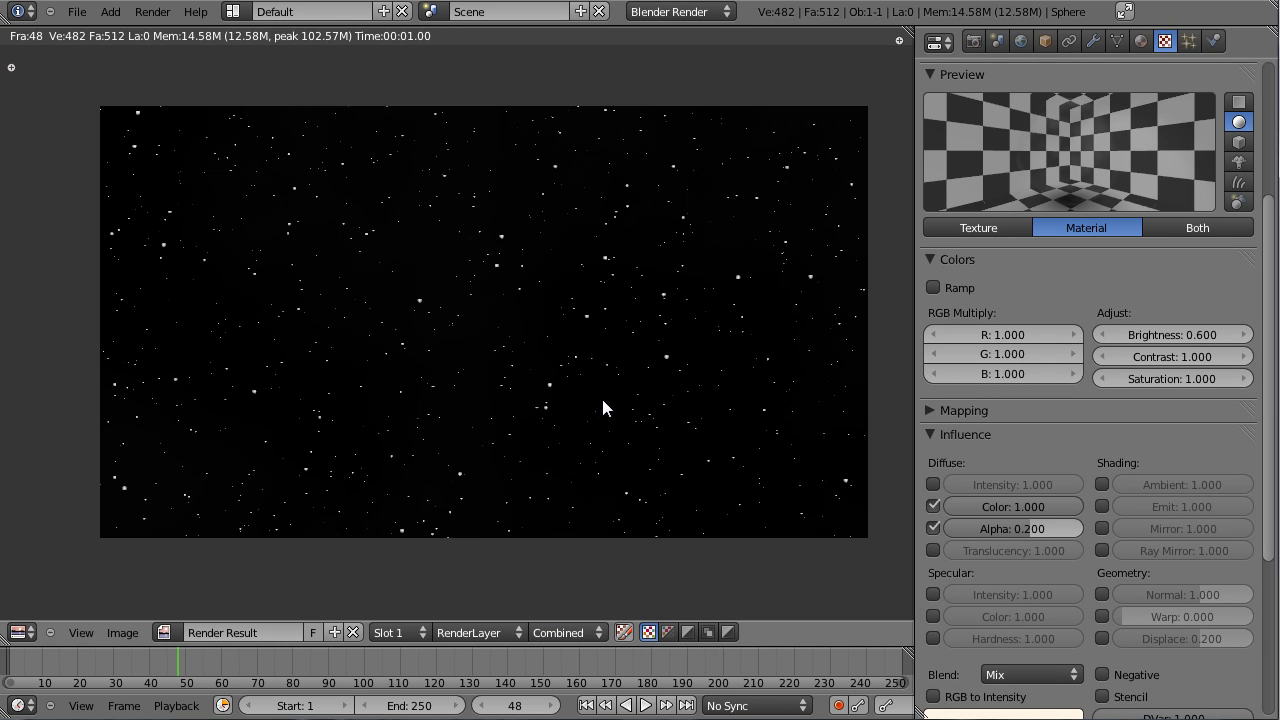
{"action": "key", "text": "Escape"}
{"action": "middle_click_drag", "start_coordinate": [535, 338], "coordinate": [378, 409]}
{"action": "key", "text": "z"}
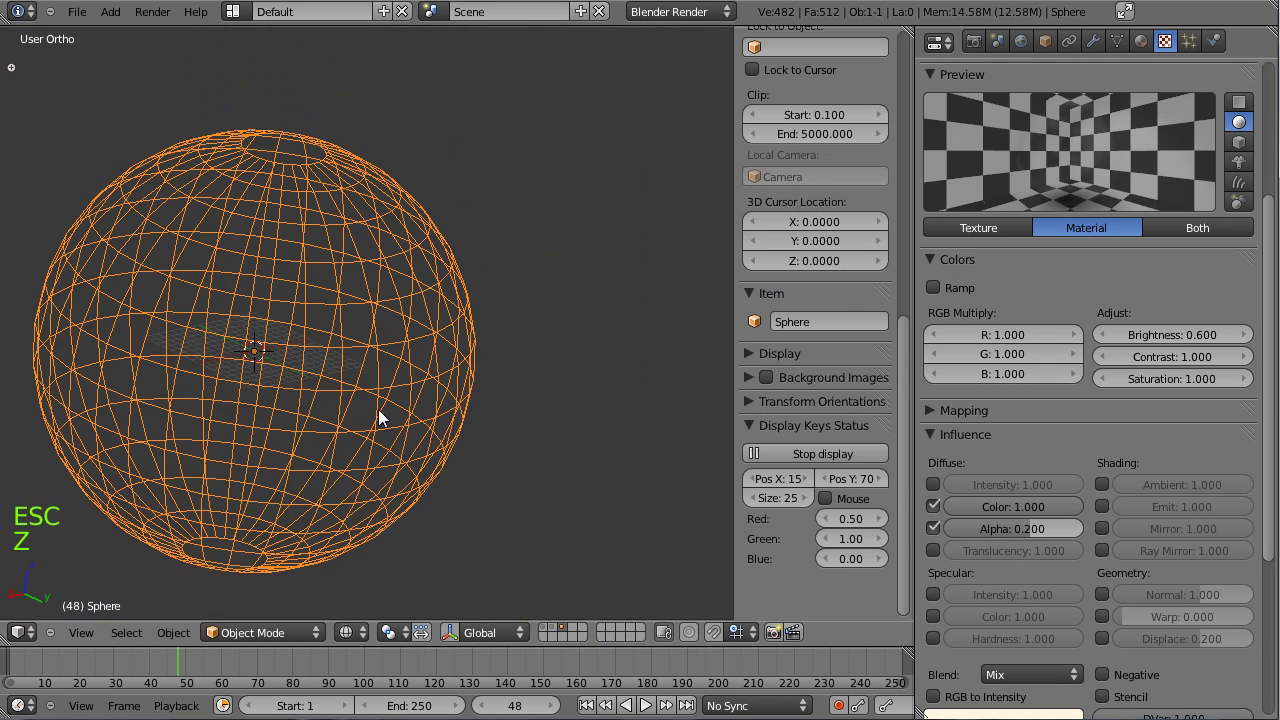
Step: Set the sphere material's emit value to 0.10, save the file and test-render the camera view
{"action": "key", "text": "KP_0"}
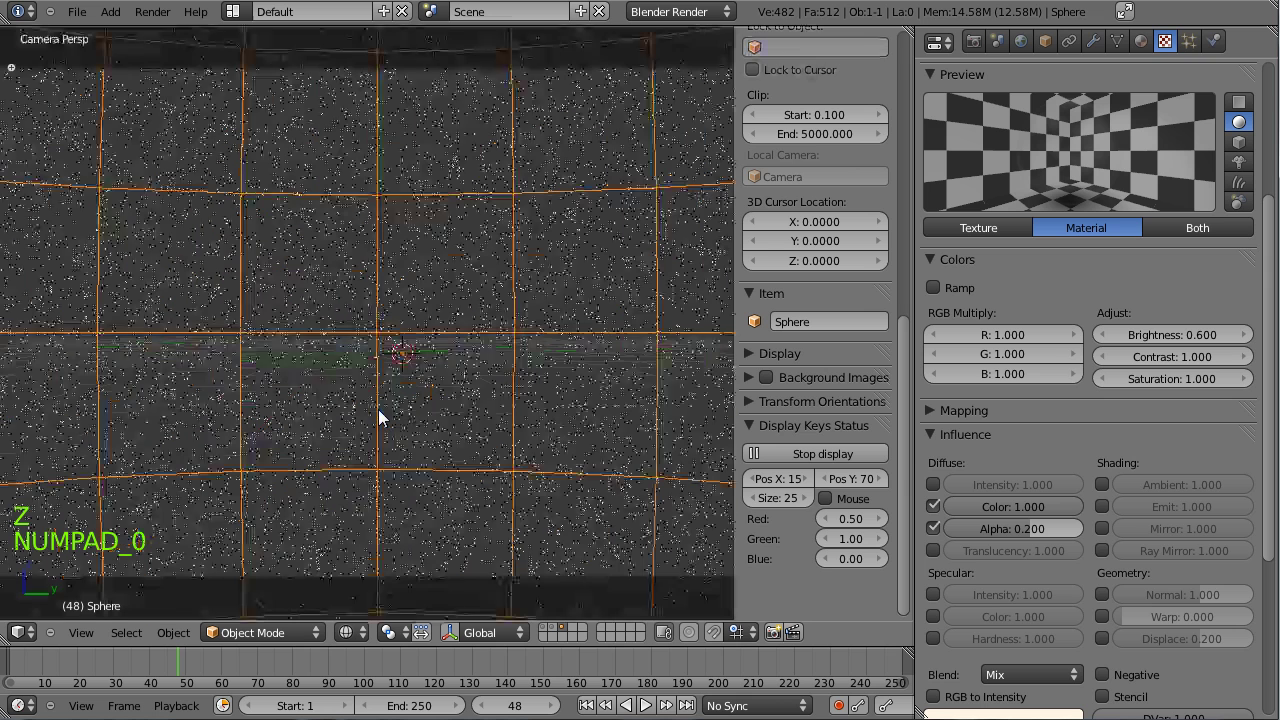
{"action": "left_click", "coordinate": [1142, 41]}
{"action": "left_click", "coordinate": [1000, 607]}
{"action": "type", "text": "0.1"}
{"action": "key", "text": "Return"}
{"action": "key", "text": "ctrl+s"}
{"action": "key", "text": "F12"}
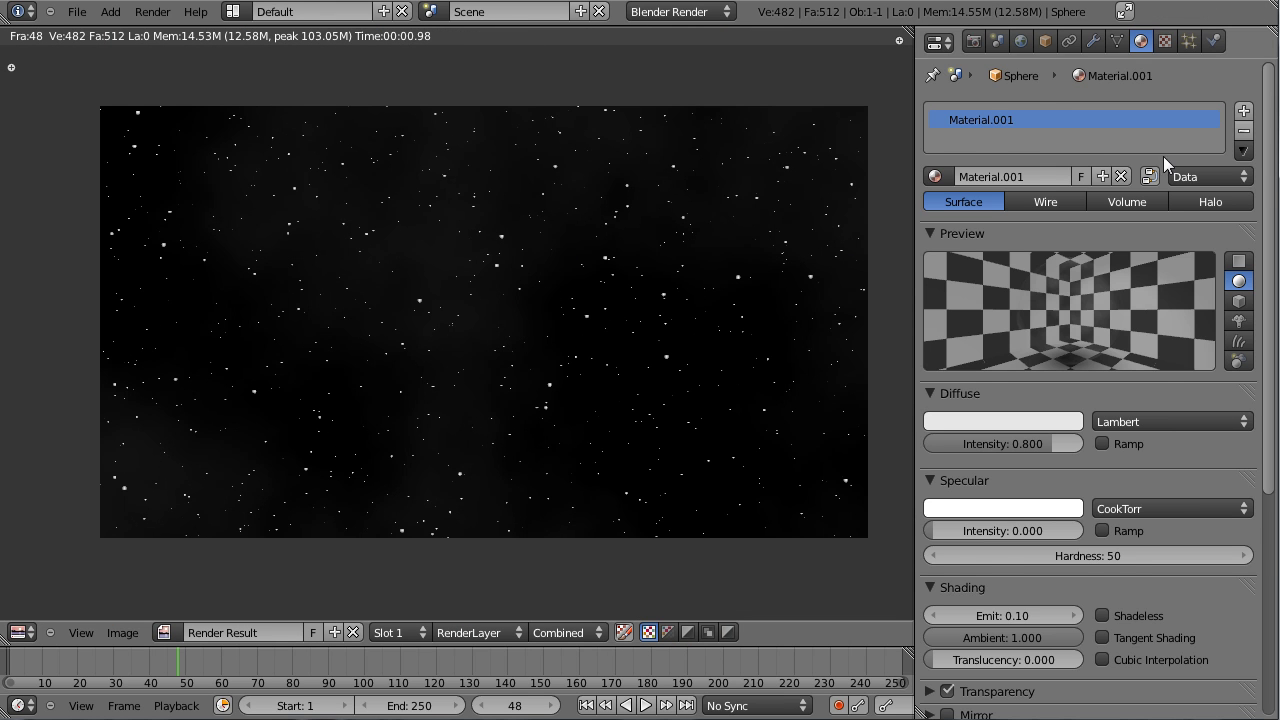
Step: Set the cloud texture's alpha influence to 0.3, save the file and test-render
{"action": "left_click", "coordinate": [1165, 40]}
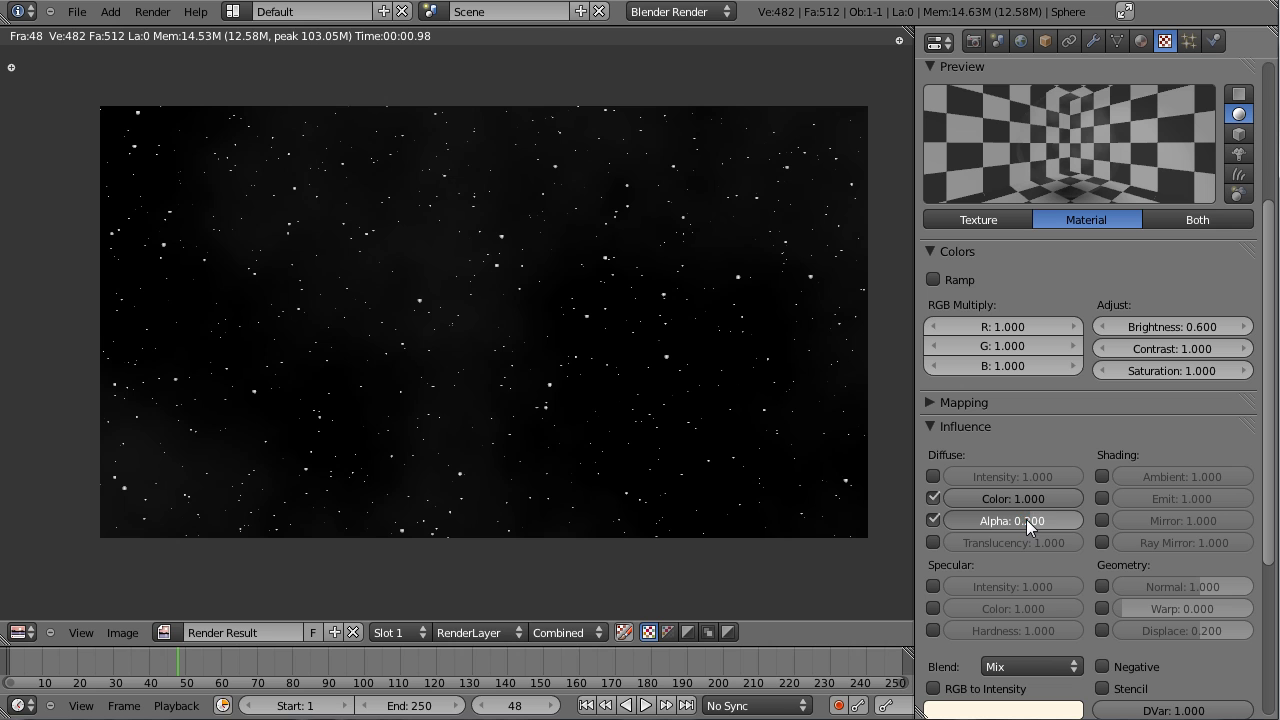
{"action": "key", "text": "ctrl+s"}
{"action": "left_click", "coordinate": [718, 473]}
{"action": "key", "text": "F12"}
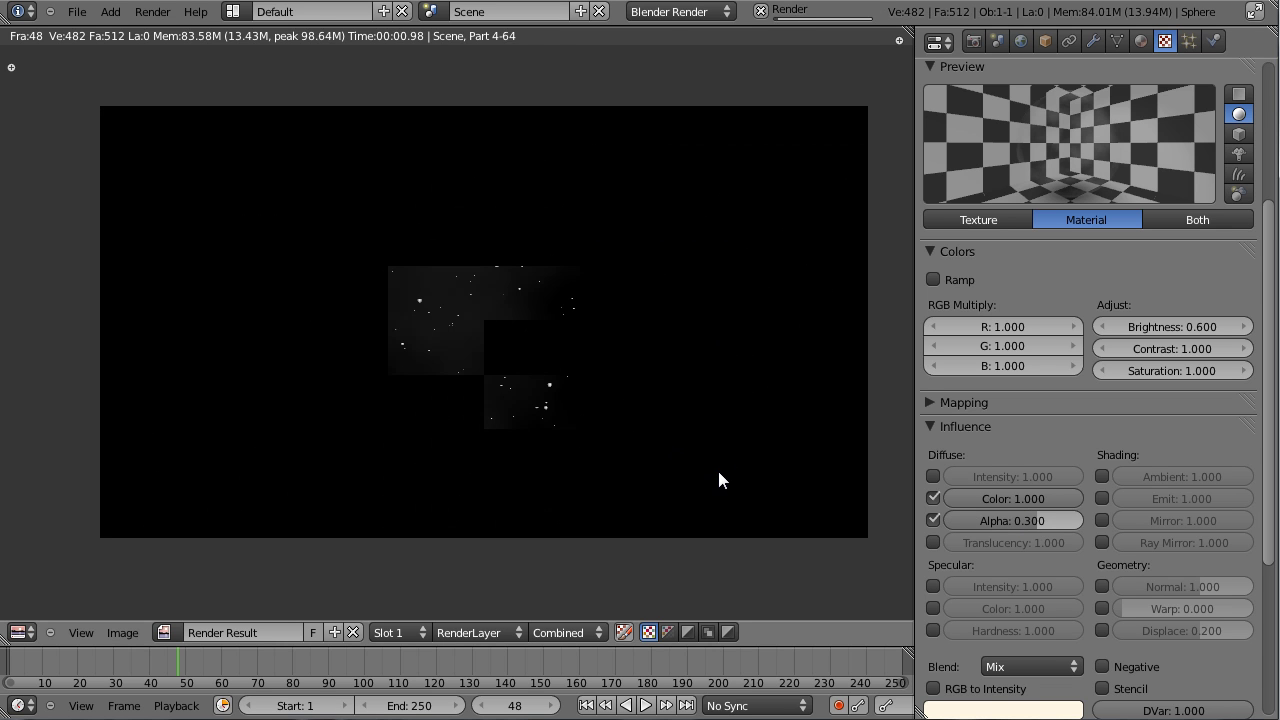
Step: Shift the cloud texture's colour to a warmer pale yellow and test-render the haze
{"action": "scroll", "coordinate": [1080, 461], "scroll_direction": "down", "scroll_amount": 1}
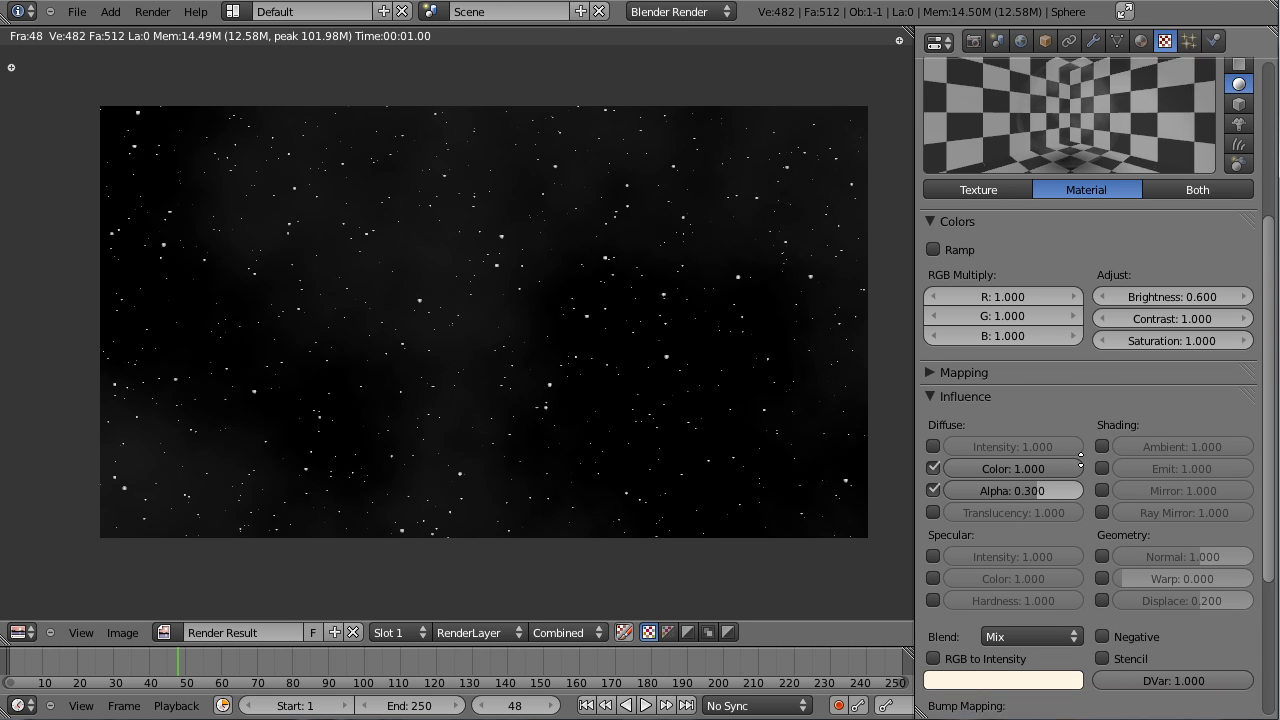
{"action": "scroll", "coordinate": [1075, 420], "scroll_direction": "down", "scroll_amount": 6}
{"action": "left_click", "coordinate": [1026, 440]}
{"action": "left_click", "coordinate": [991, 272]}
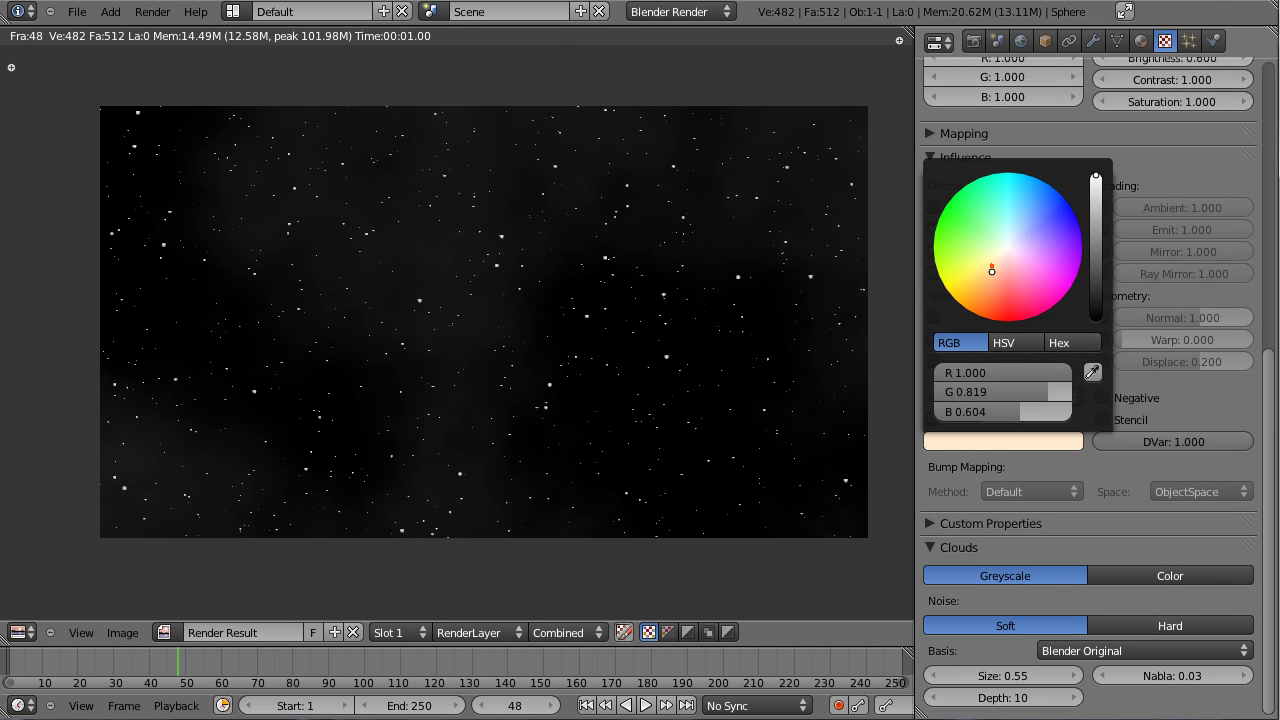
{"action": "left_click", "coordinate": [983, 280]}
{"action": "key", "text": "F12"}
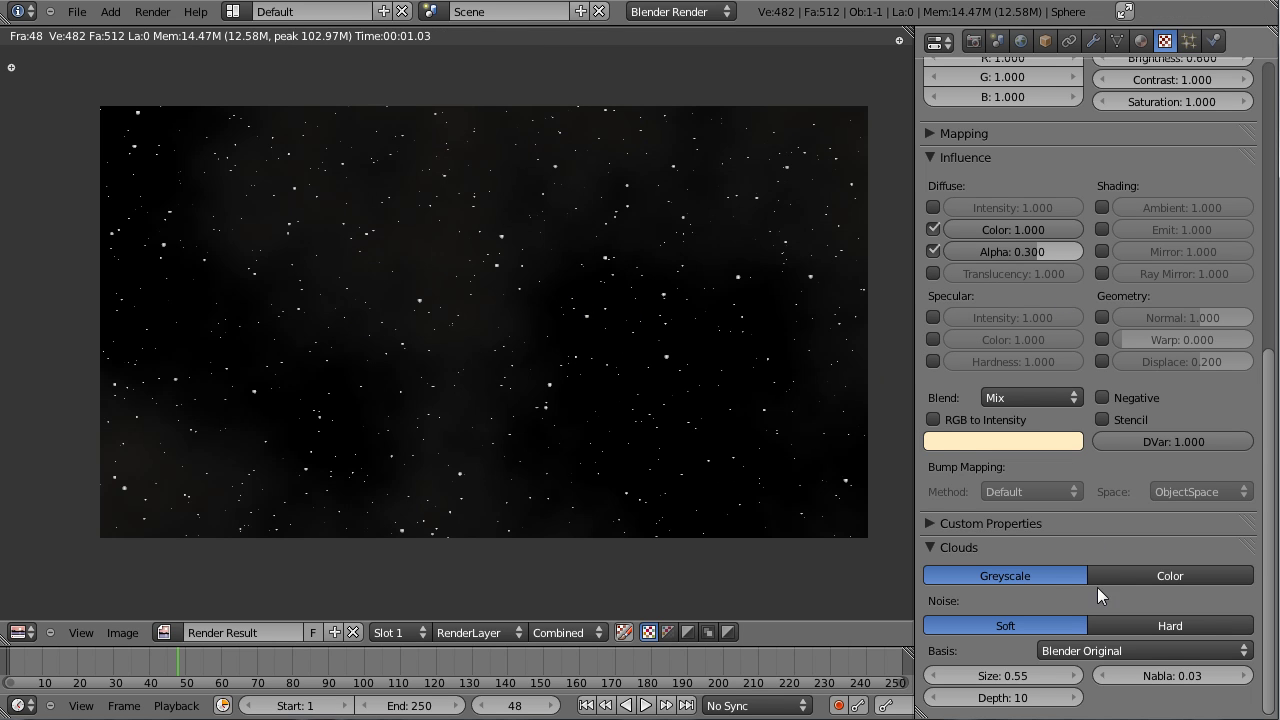
Step: Raise the cloud texture's noise depth to 13 and test-render it with hard noise
{"action": "left_click", "coordinate": [1074, 698]}
{"action": "double_click", "coordinate": [1074, 698]}
{"action": "left_click", "coordinate": [1170, 625]}
{"action": "key", "text": "F12"}
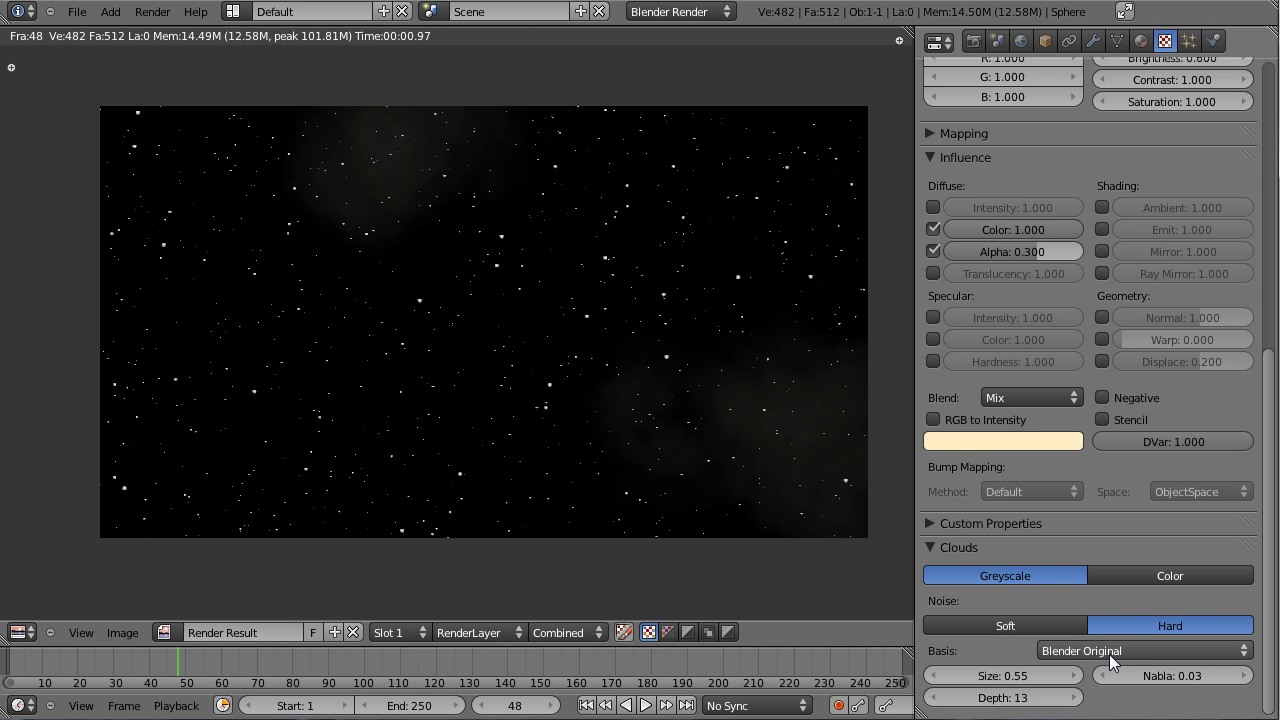
Step: Switch the cloud noise back to soft, test-render the haze and save the file
{"action": "left_click", "coordinate": [1057, 624]}
{"action": "key", "text": "F12"}
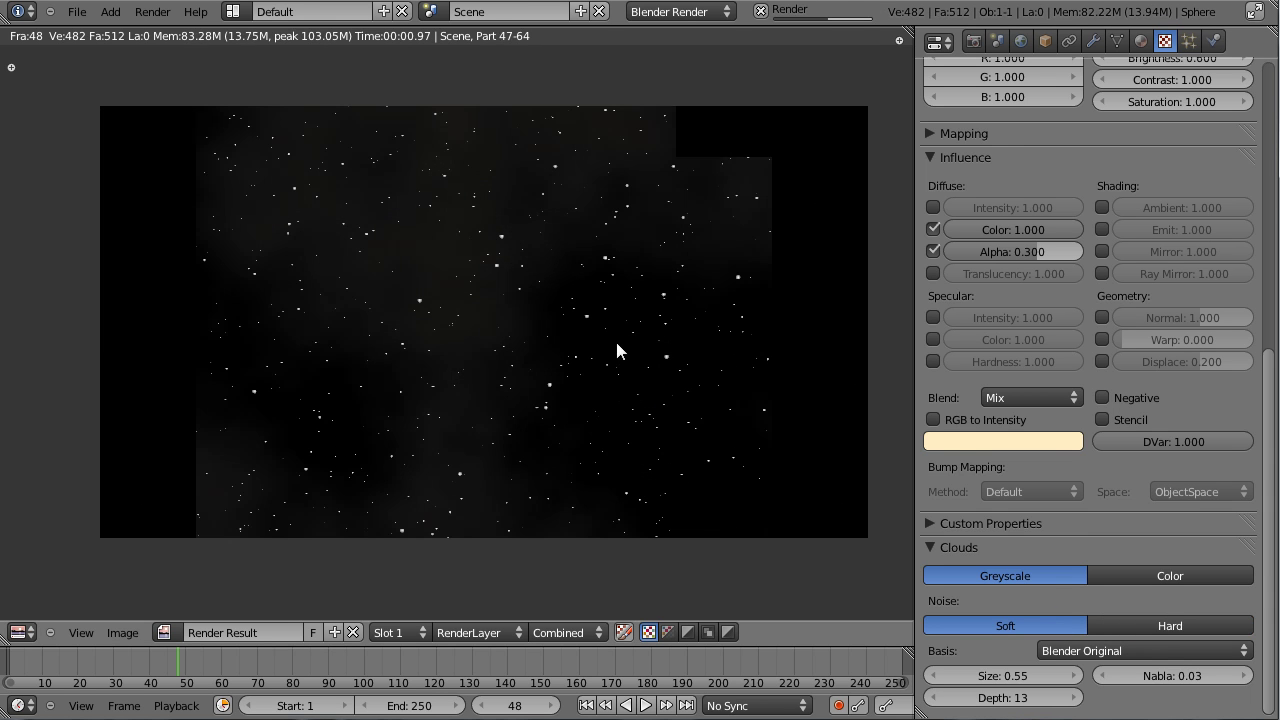
{"action": "key", "text": "Escape"}
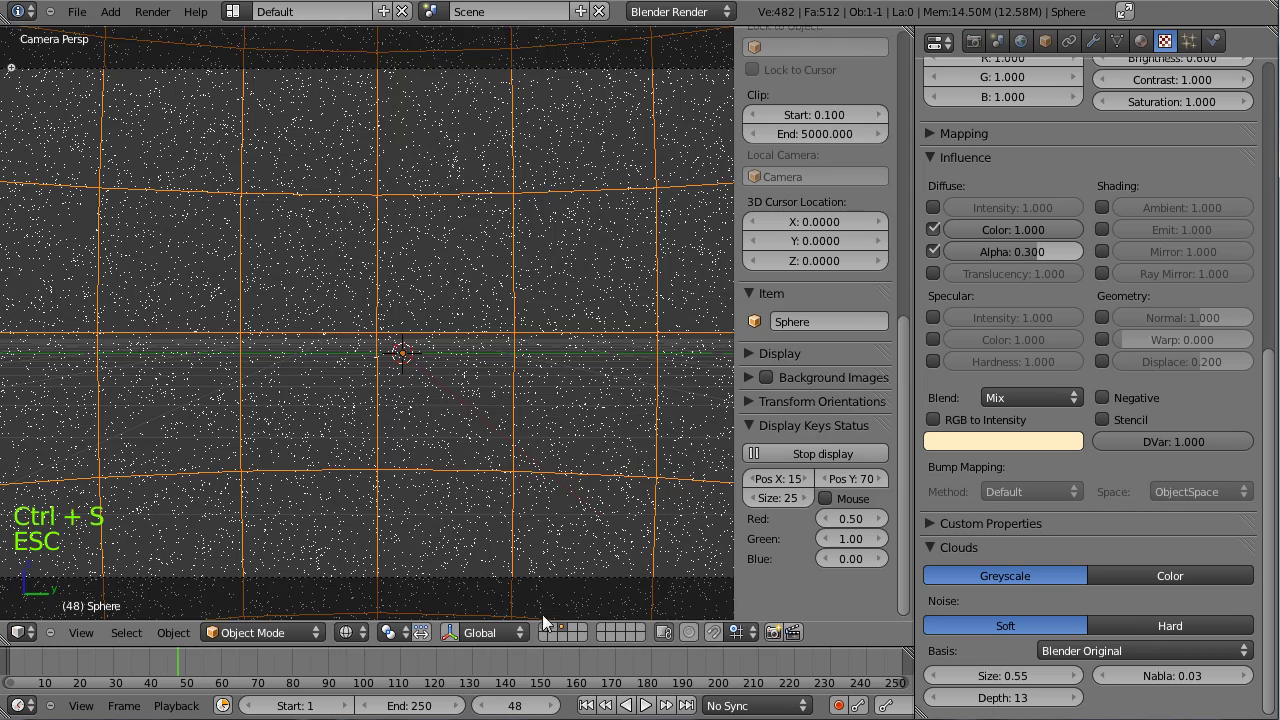
Step: Show the first two layers together with the sphere's layer and view the scene from outside the sphere
{"action": "left_click", "coordinate": [544, 628], "text": "shift"}
{"action": "left_click", "coordinate": [552, 627], "text": "shift"}
{"action": "scroll", "coordinate": [508, 314], "scroll_direction": "down", "scroll_amount": 4}
{"action": "middle_click_drag", "start_coordinate": [468, 313], "coordinate": [357, 254]}
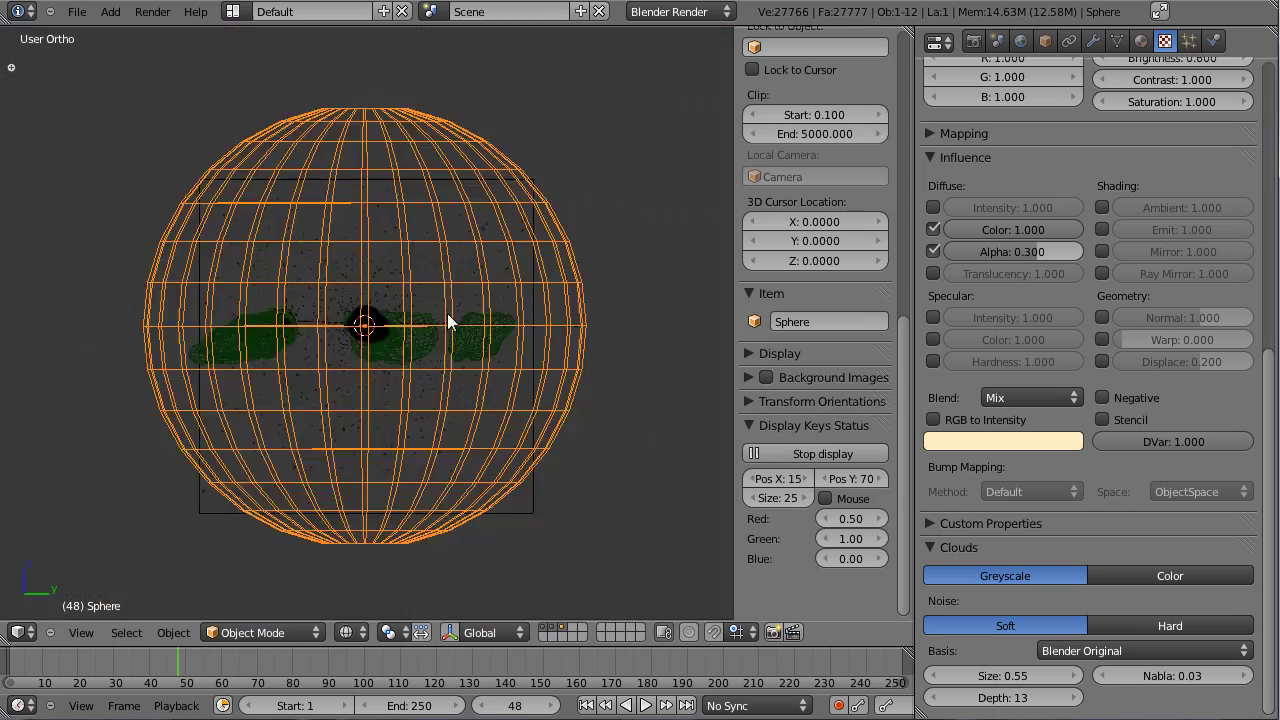
Step: Select the sun lamp inside the sphere and assign it to the first two layers
{"action": "scroll", "coordinate": [447, 313], "scroll_direction": "up", "scroll_amount": 6}
{"action": "right_click", "coordinate": [357, 254]}
{"action": "scroll", "coordinate": [498, 161], "scroll_direction": "down", "scroll_amount": 5}
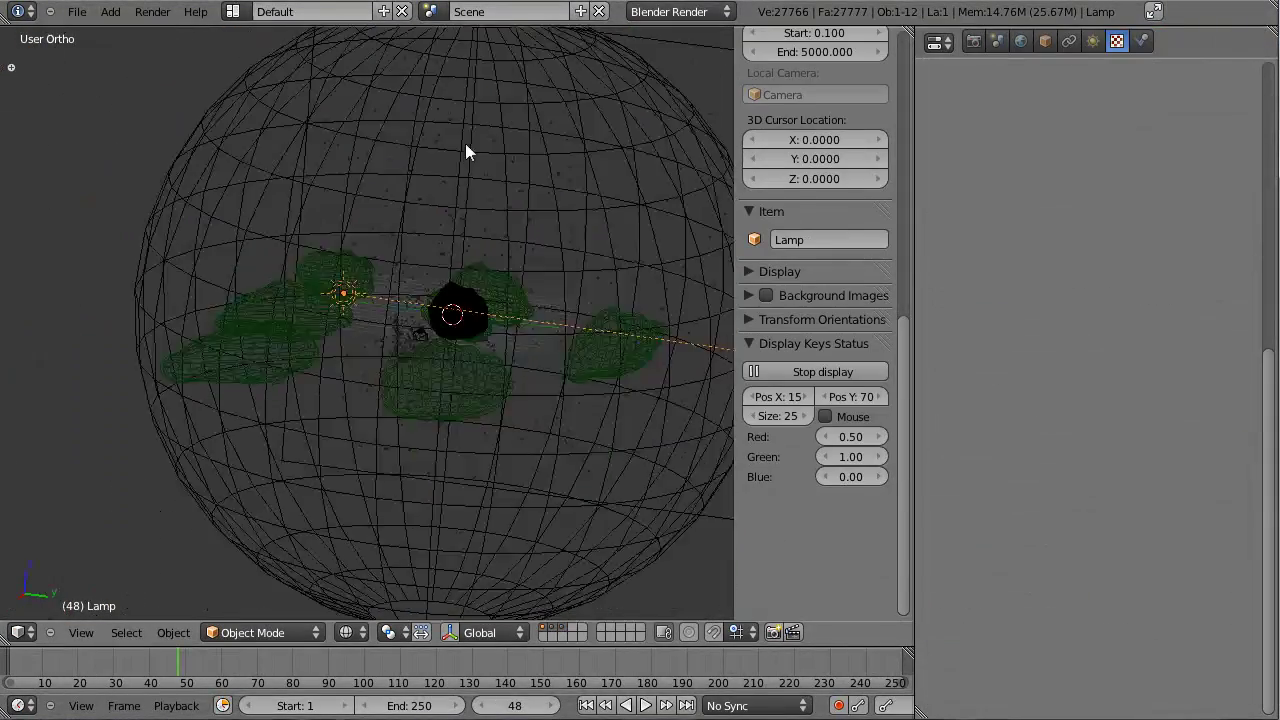
{"action": "right_click", "coordinate": [273, 91]}
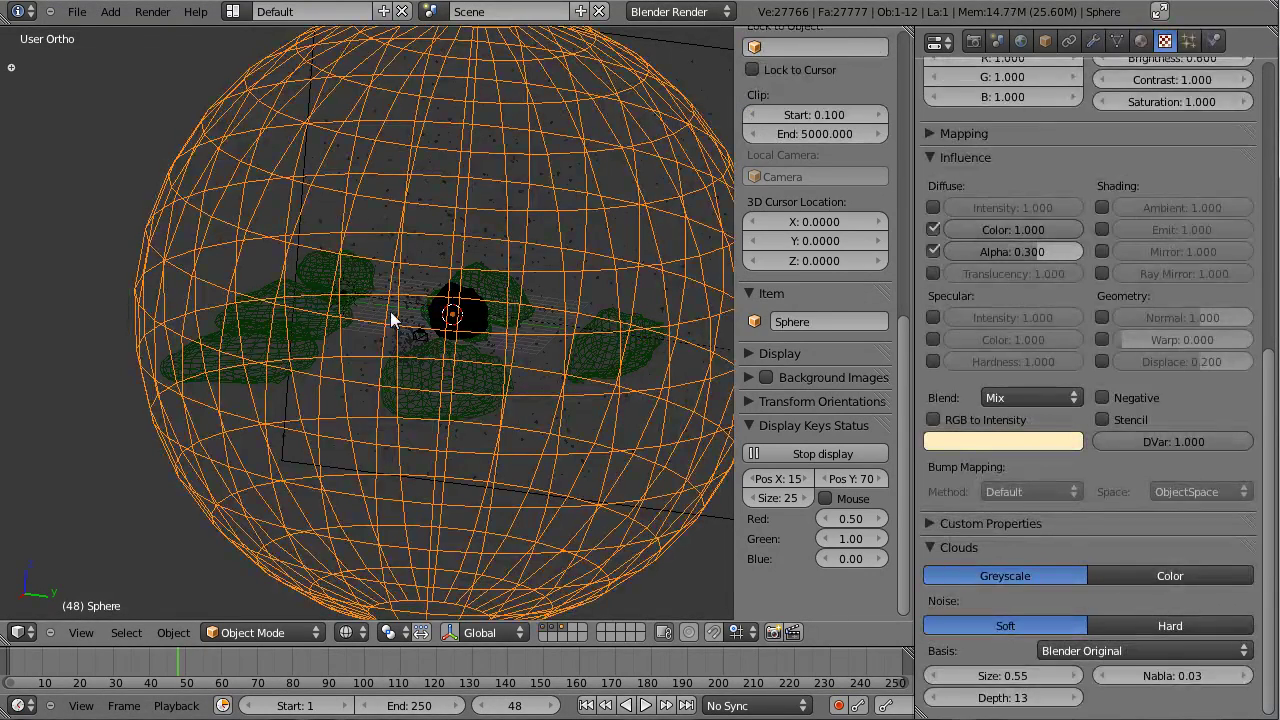
{"action": "right_click", "coordinate": [357, 277]}
{"action": "right_click", "coordinate": [367, 299]}
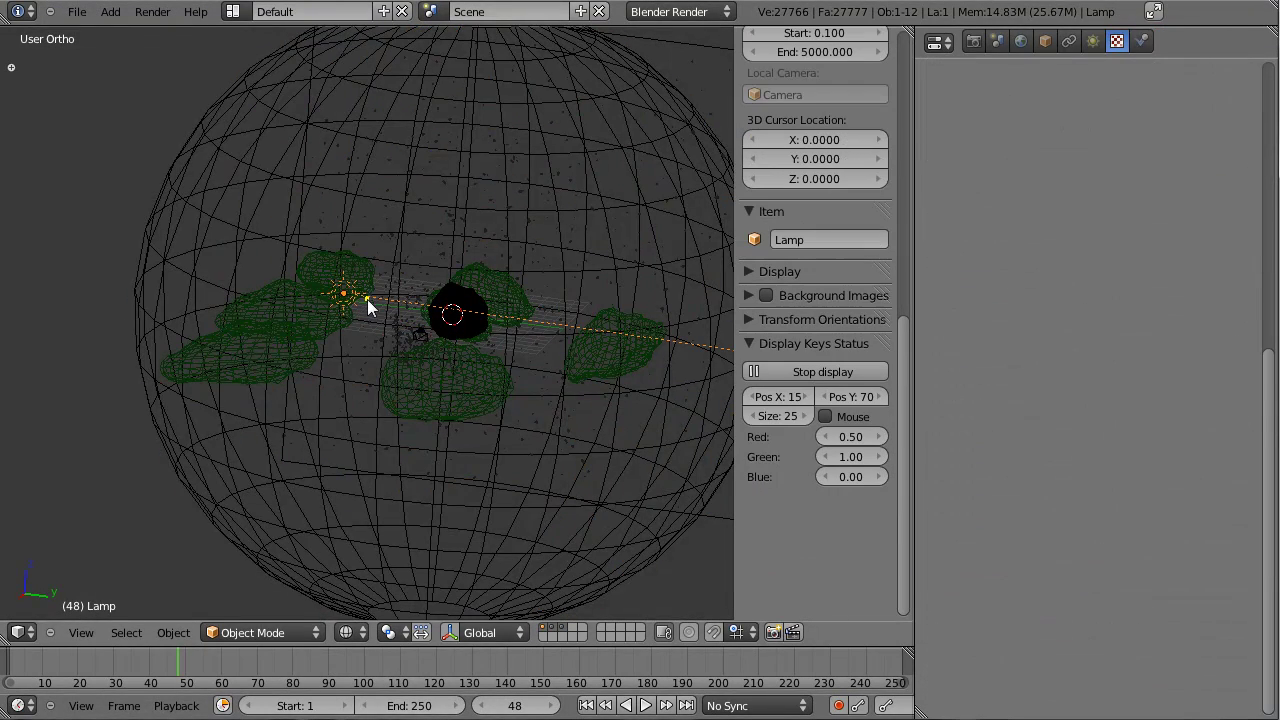
{"action": "left_click", "coordinate": [555, 635]}
{"action": "key", "text": "m"}
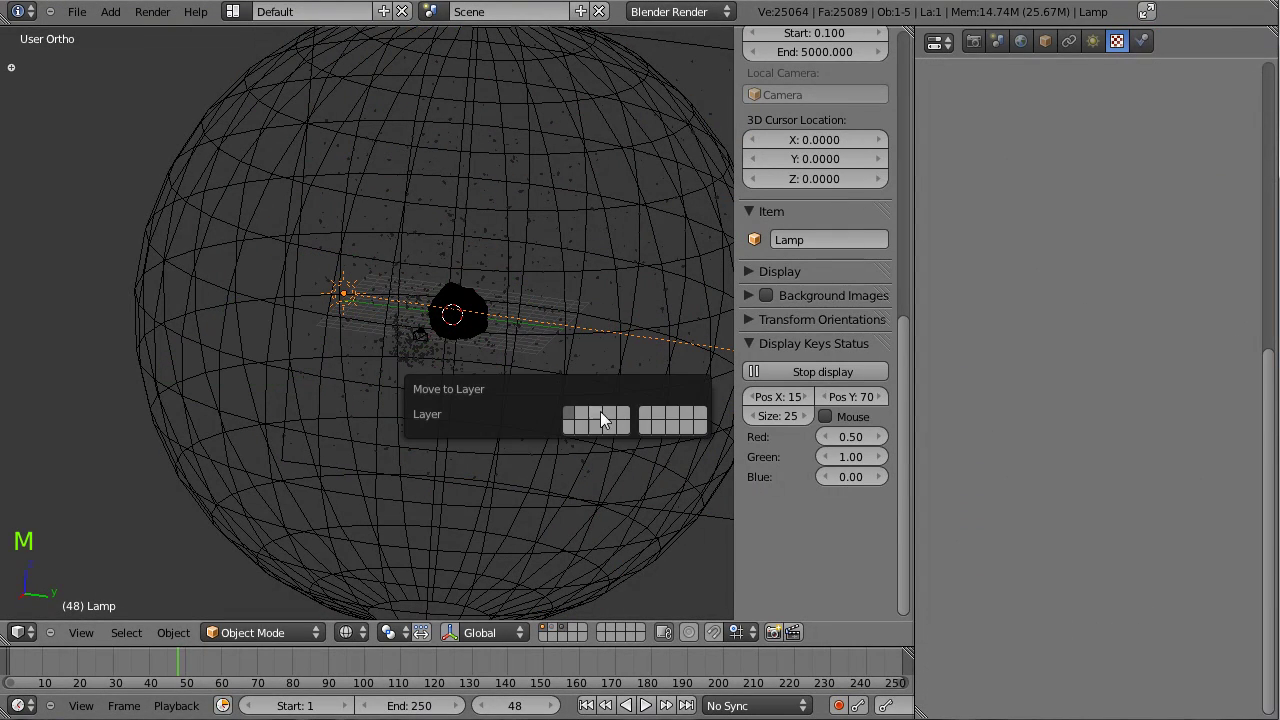
Step: Check that the lamp is on the second and first layers, and save the file
{"action": "left_click", "coordinate": [554, 629]}
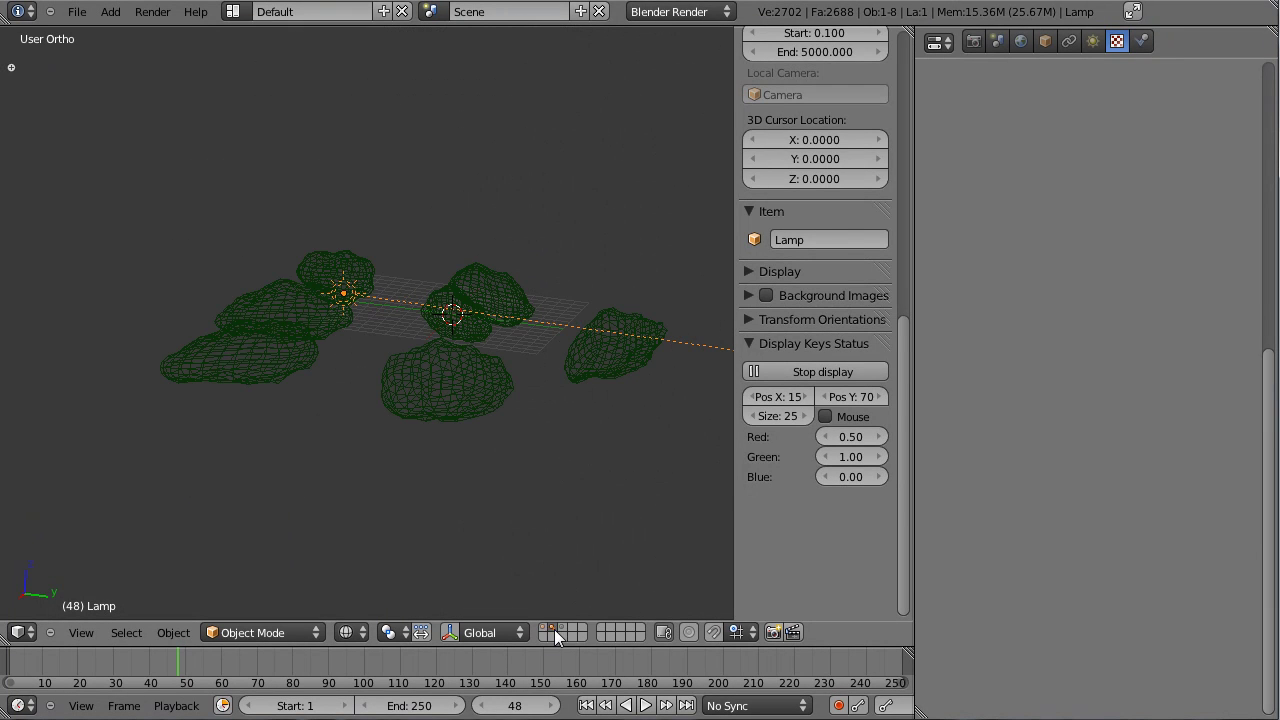
{"action": "right_click", "coordinate": [341, 307]}
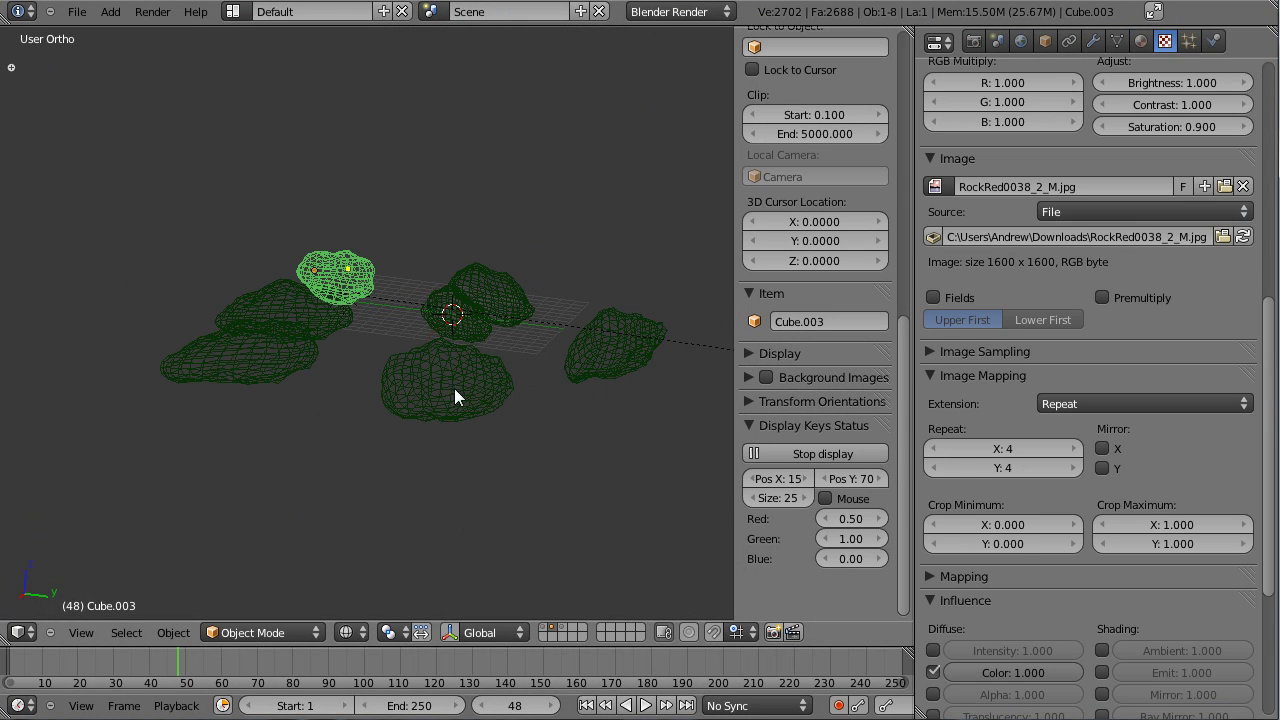
{"action": "left_click", "coordinate": [547, 631]}
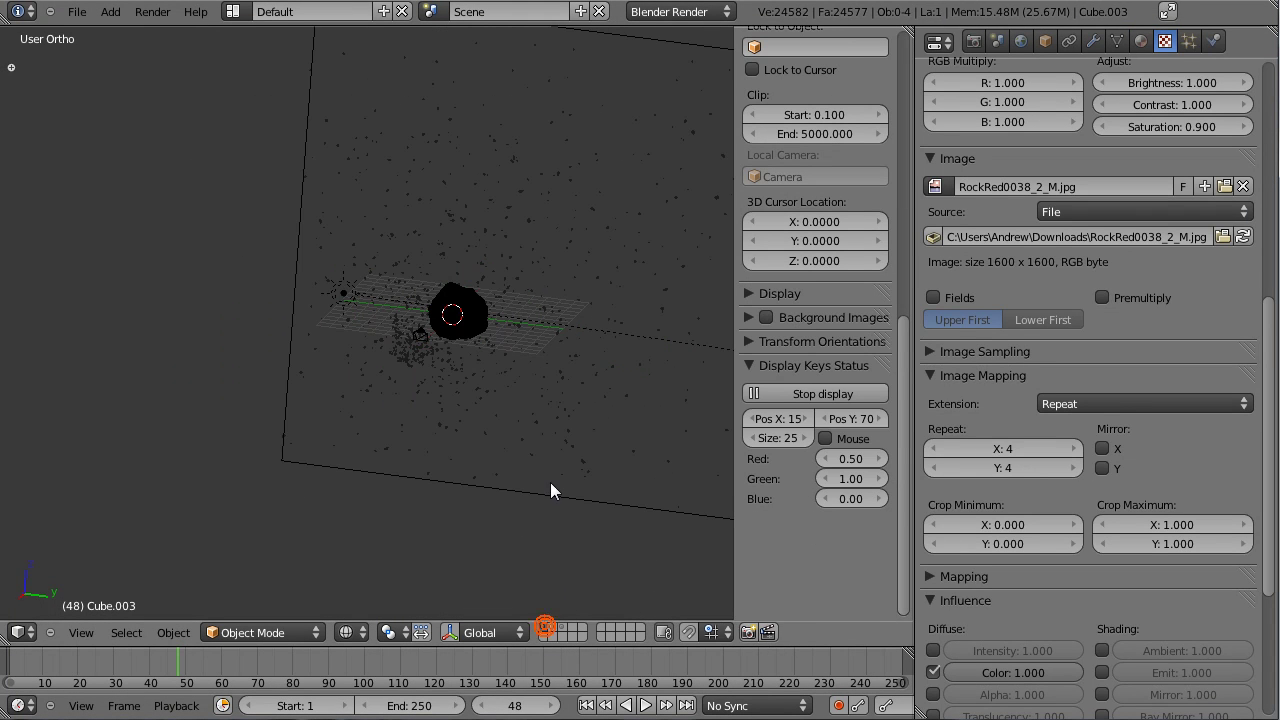
{"action": "key", "text": "ctrl+s"}
Step: Restrict the sun lamp to lighting only its own layers, and check the three layers one at a time
{"action": "right_click", "coordinate": [379, 301]}
{"action": "left_click", "coordinate": [1093, 41]}
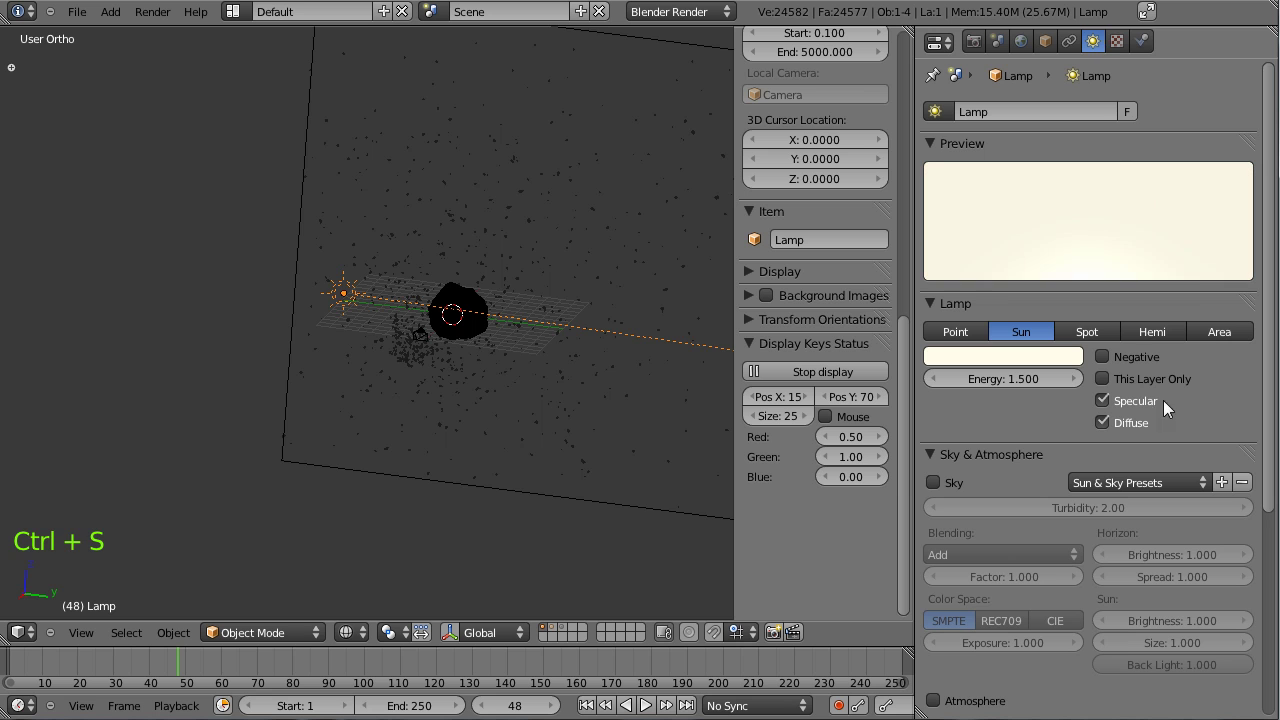
{"action": "scroll", "coordinate": [554, 411], "scroll_direction": "up", "scroll_amount": 2}
{"action": "left_click", "coordinate": [551, 628]}
{"action": "left_click", "coordinate": [544, 628]}
{"action": "left_click", "coordinate": [562, 630]}
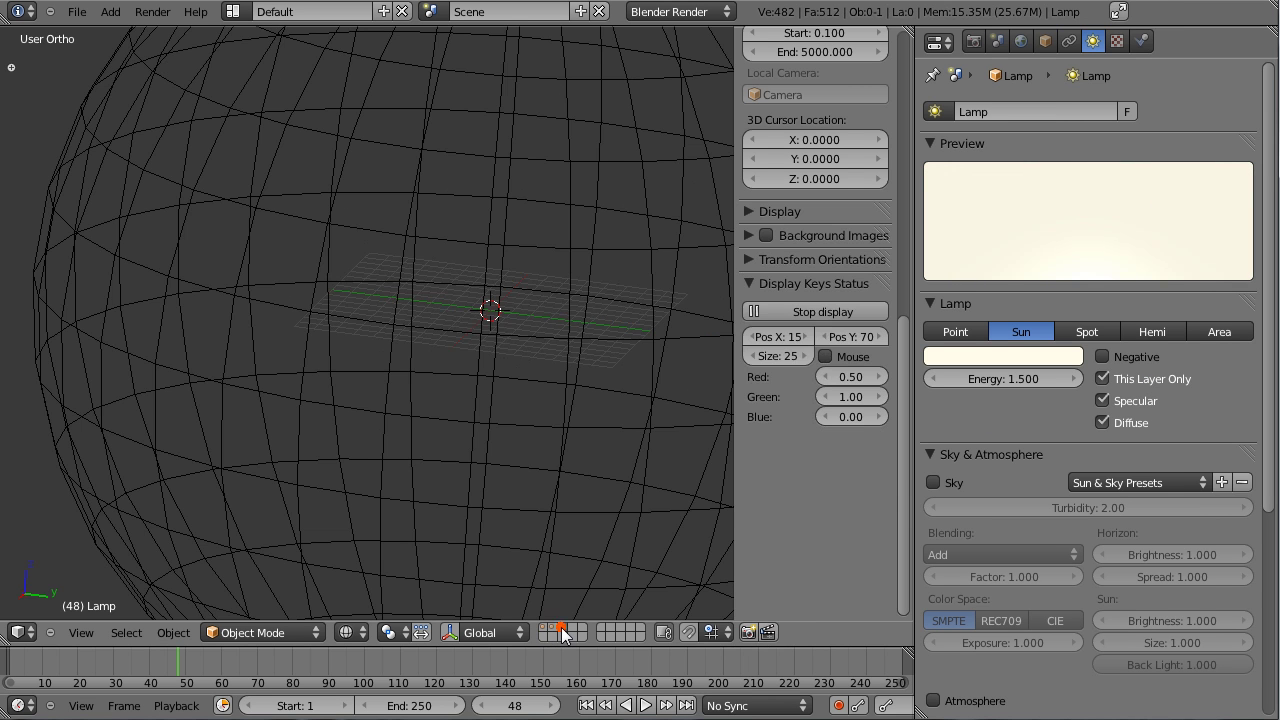
Step: Show the first and third layers together without the second, return to the camera view and save the file
{"action": "left_click", "coordinate": [551, 628], "text": "shift"}
{"action": "left_click", "coordinate": [544, 628], "text": "shift"}
{"action": "key", "text": "ctrl+Up"}
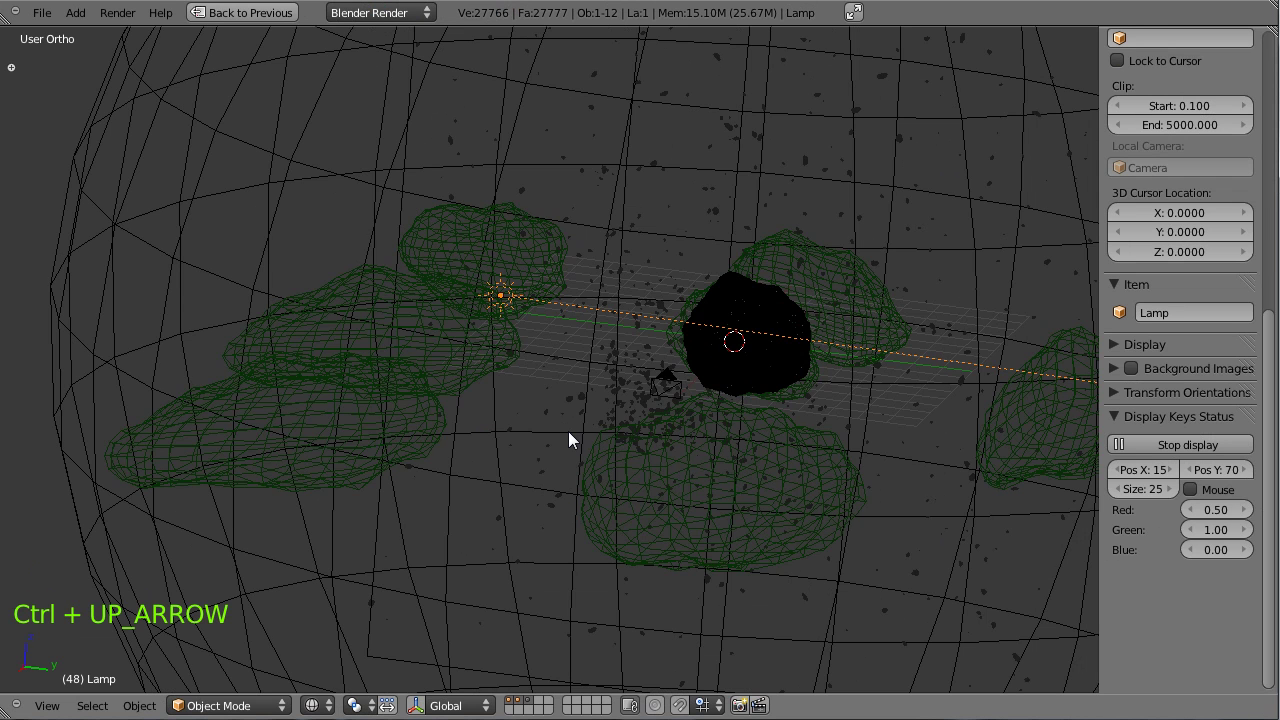
{"action": "key", "text": "ctrl+s"}
{"action": "key", "text": "ctrl+Up"}
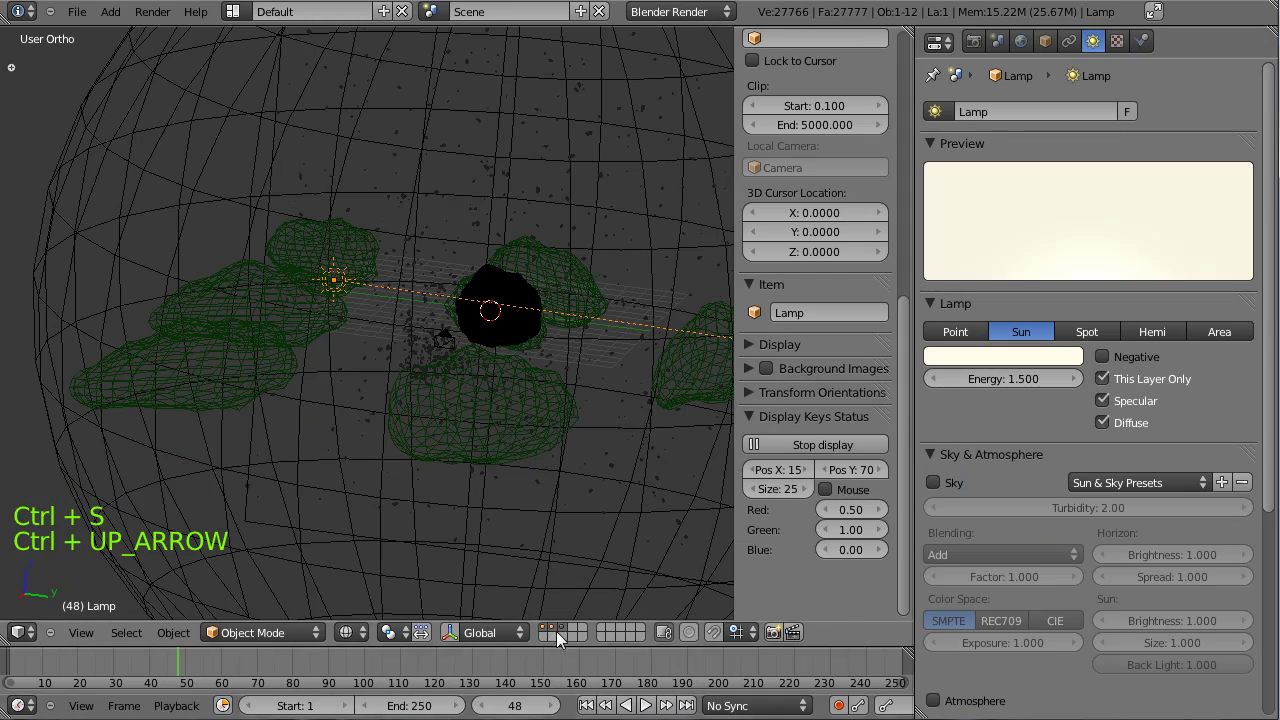
{"action": "key", "text": "KP_0"}
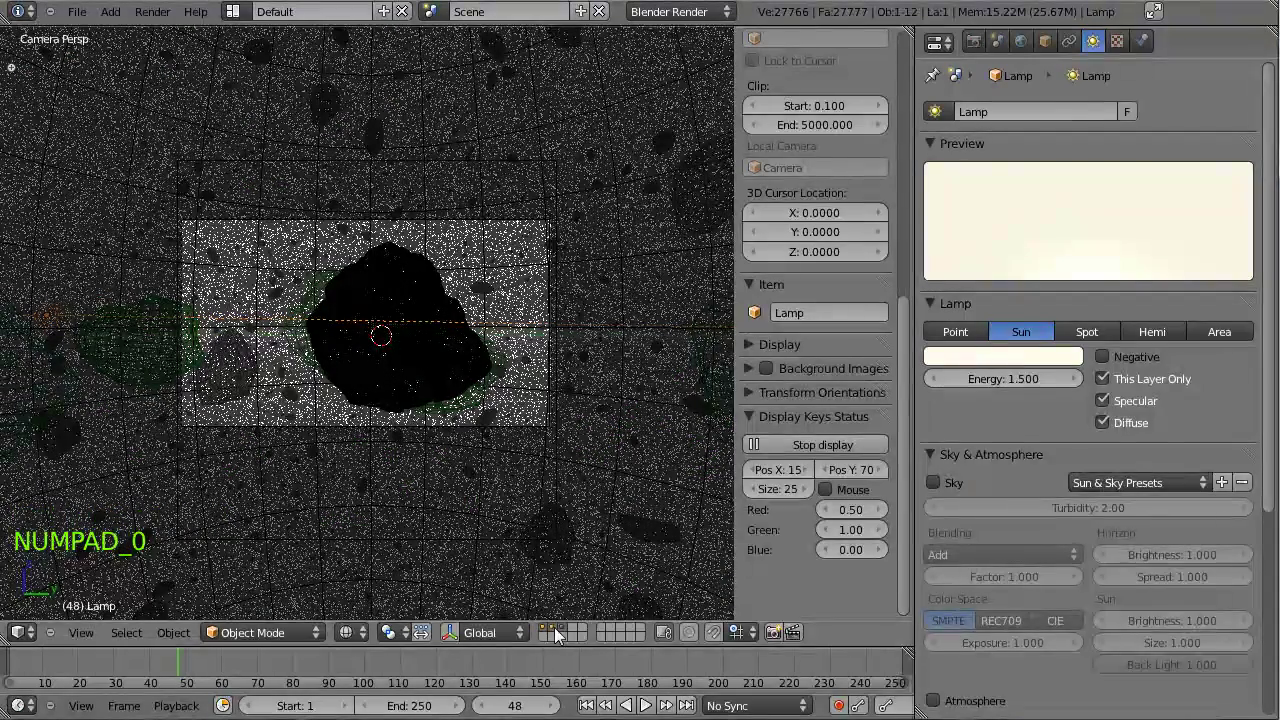
{"action": "left_click", "coordinate": [554, 627], "text": "shift"}
{"action": "key", "text": "ctrl+s"}
Step: Select the camera, display its limits and set its depth of field distance to 8.1 in the front wireframe view
{"action": "right_click", "coordinate": [540, 404]}
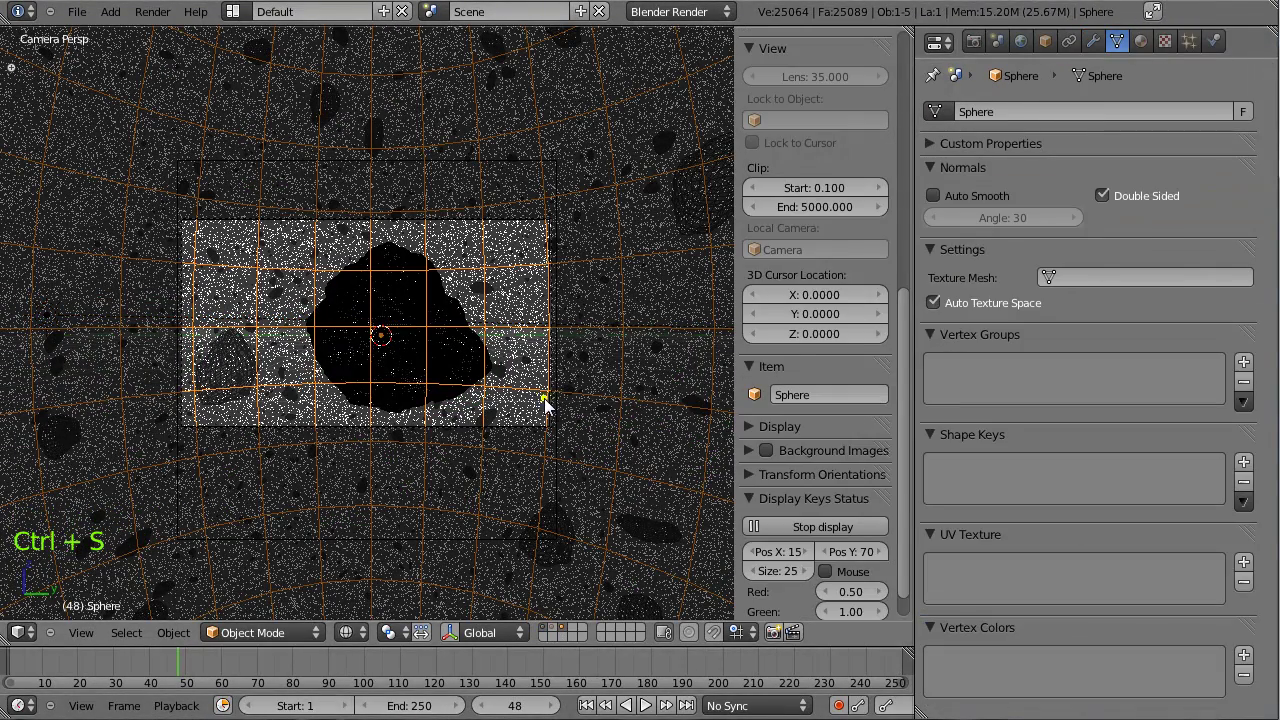
{"action": "right_click", "coordinate": [546, 402]}
{"action": "key", "text": "KP_3"}
{"action": "key", "text": "z"}
{"action": "key", "text": "KP_1"}
{"action": "key", "text": "z"}
{"action": "scroll", "coordinate": [291, 395], "scroll_direction": "up", "scroll_amount": 7}
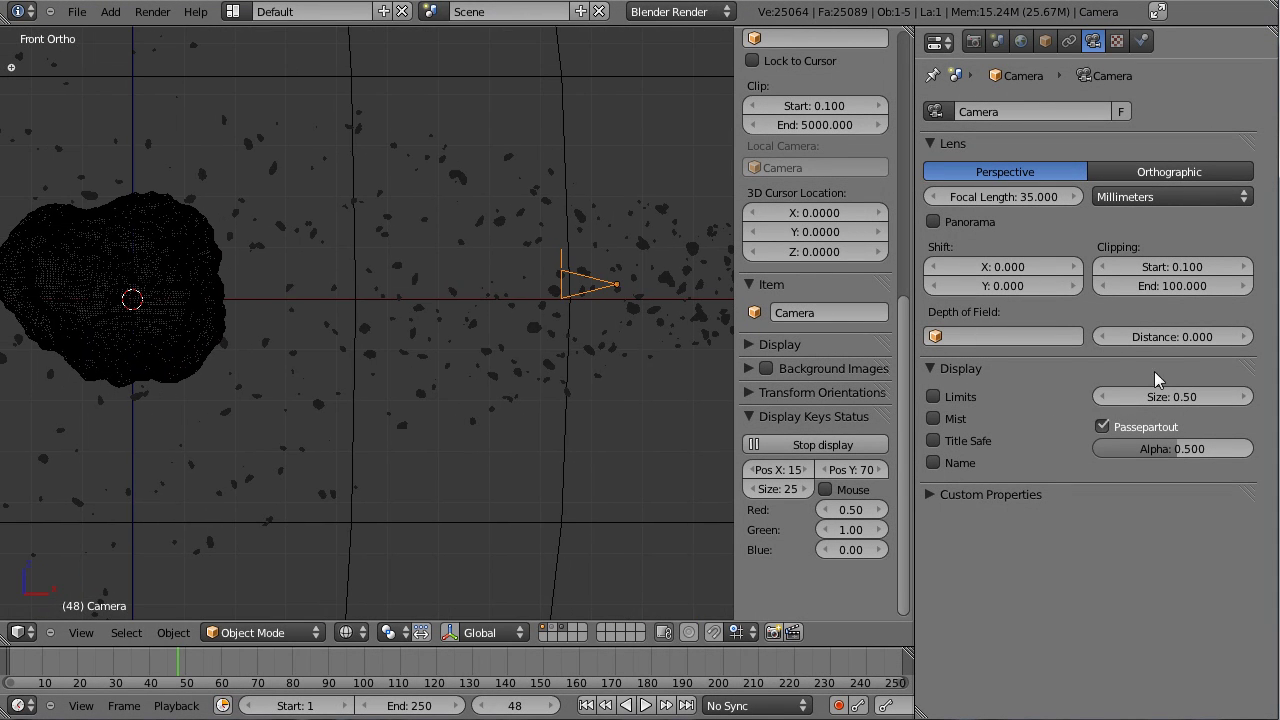
{"action": "left_click_drag", "start_coordinate": [1180, 343], "coordinate": [1210, 343]}
Step: Return to the shaded camera view, save the file and render the full asteroid scene
{"action": "key", "text": "KP_0"}
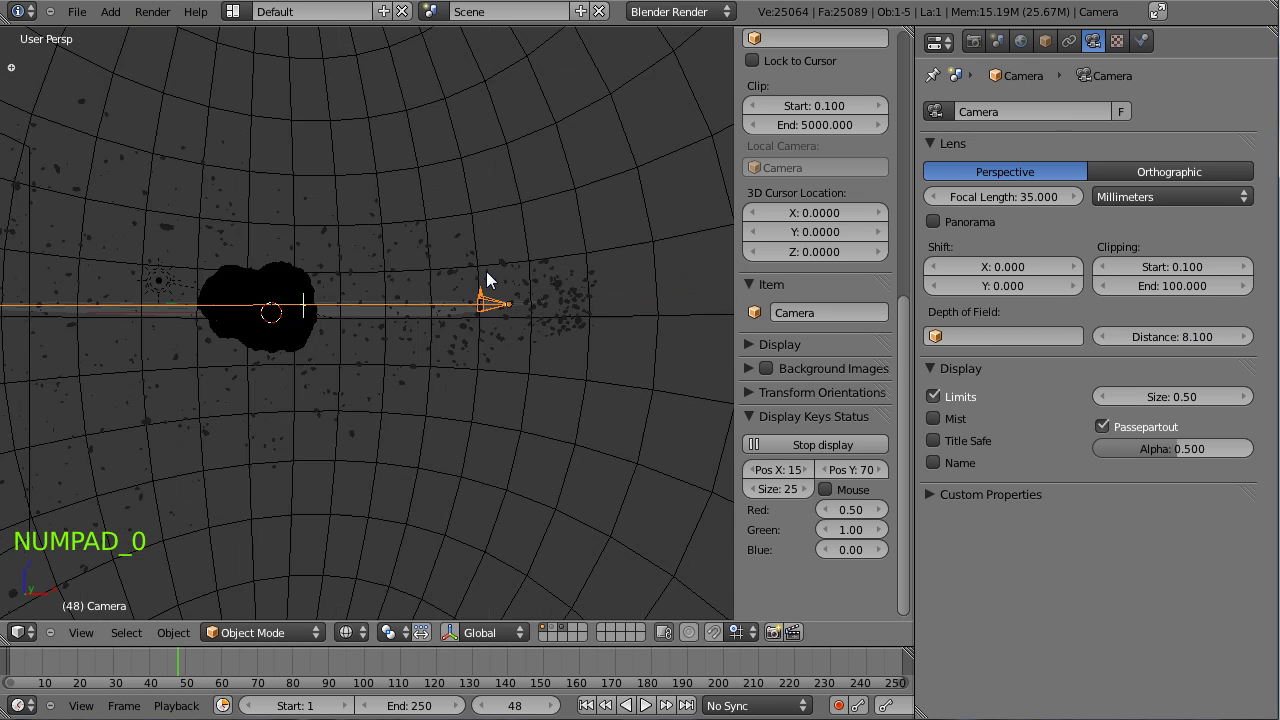
{"action": "key", "text": "z"}
{"action": "key", "text": "ctrl+s"}
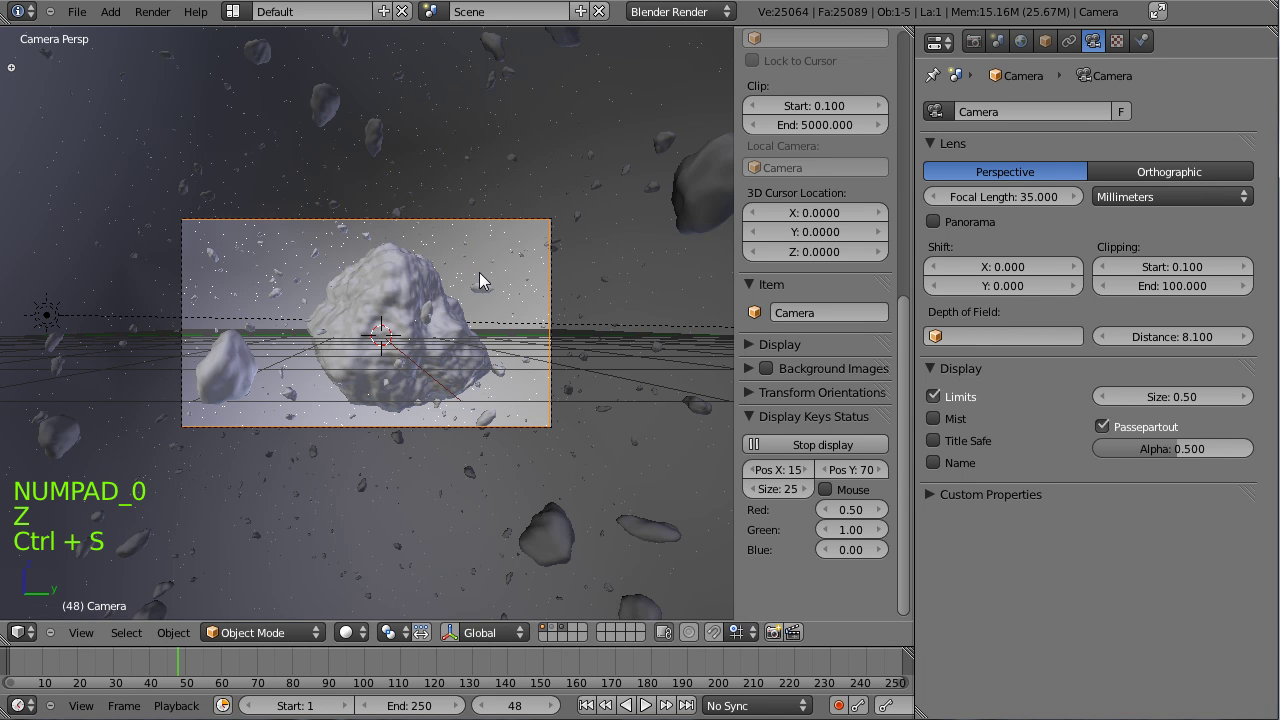
{"action": "key", "text": "F12"}
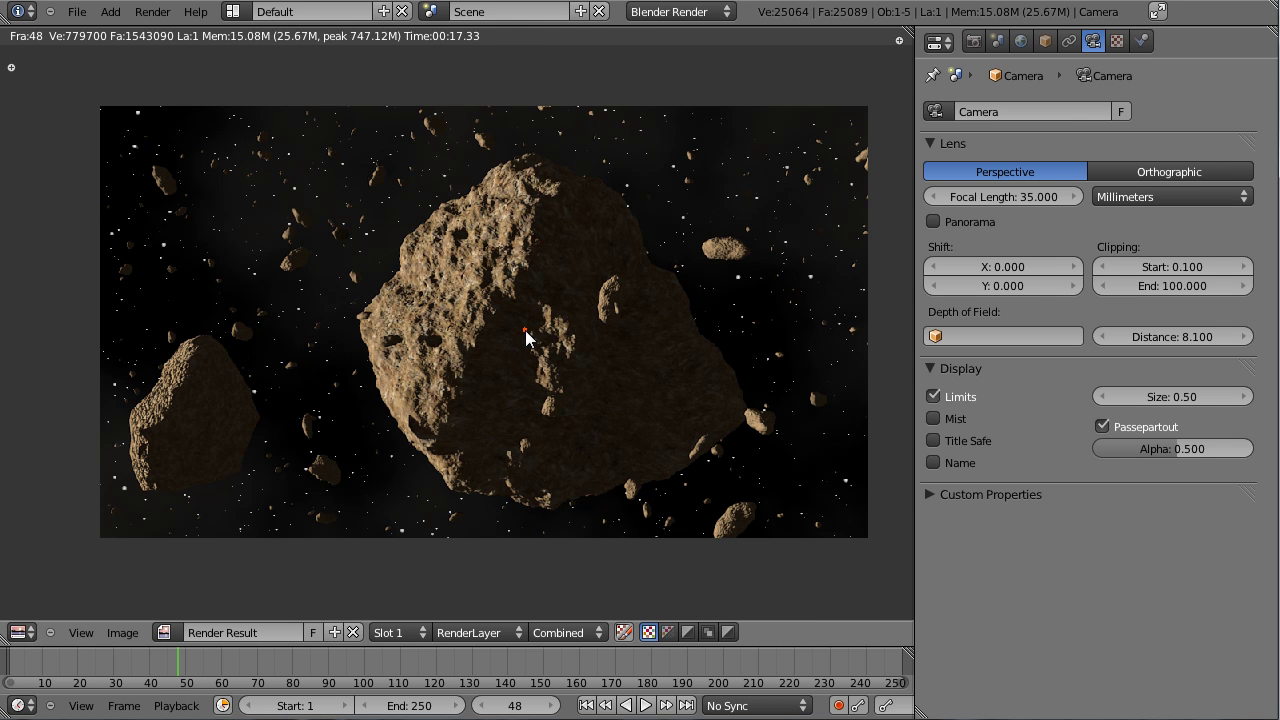
{"action": "key", "text": "Escape"}
Step: Switch to the Compositing layout, enable nodes and merge the lower areas into one large node editor
{"action": "key", "text": "ctrl+Left"}
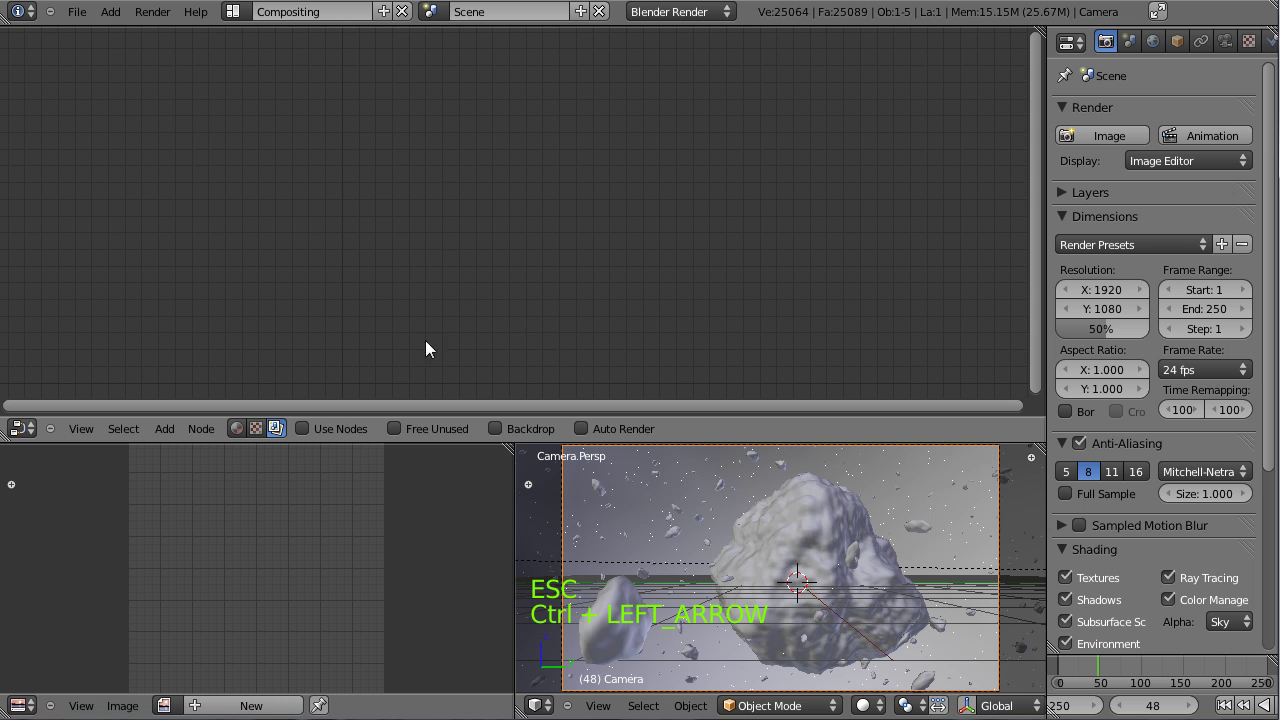
{"action": "left_click", "coordinate": [303, 429]}
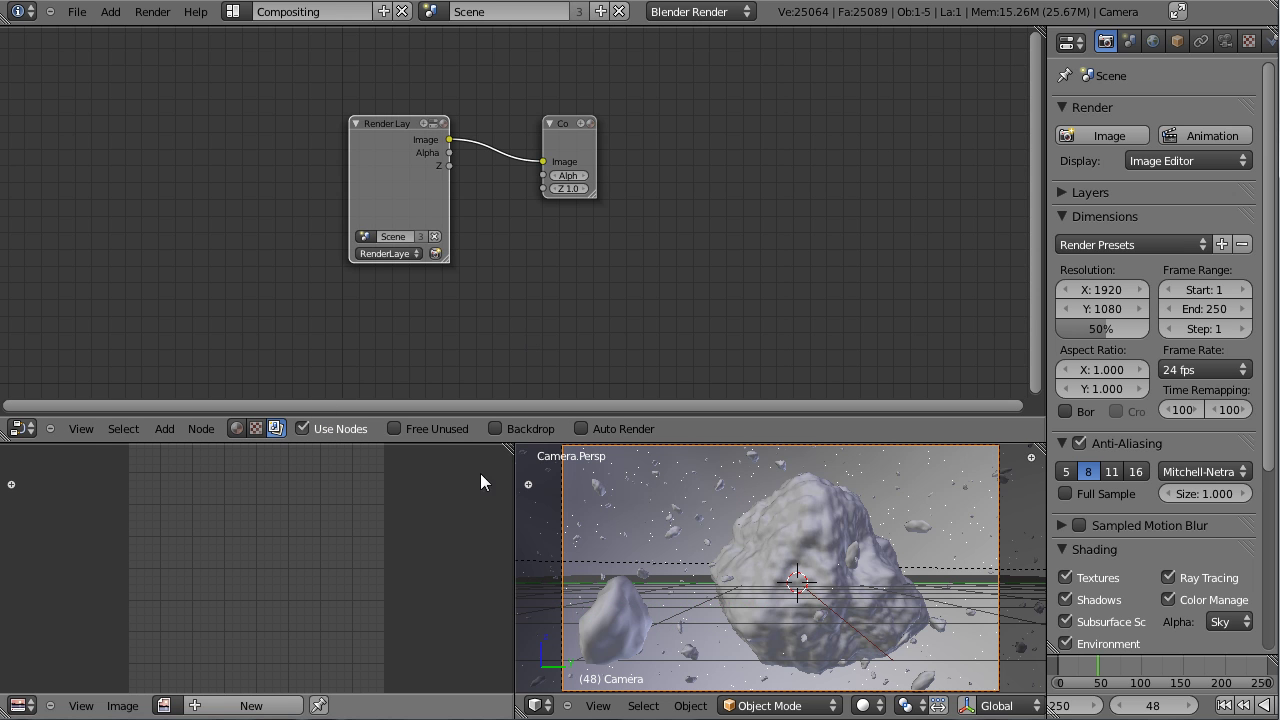
{"action": "left_click_drag", "start_coordinate": [508, 449], "coordinate": [680, 465]}
{"action": "left_click_drag", "start_coordinate": [6, 438], "coordinate": [60, 500]}
{"action": "scroll", "coordinate": [579, 484], "scroll_direction": "down", "scroll_amount": 1}
{"action": "scroll", "coordinate": [560, 470], "scroll_direction": "up", "scroll_amount": 3}
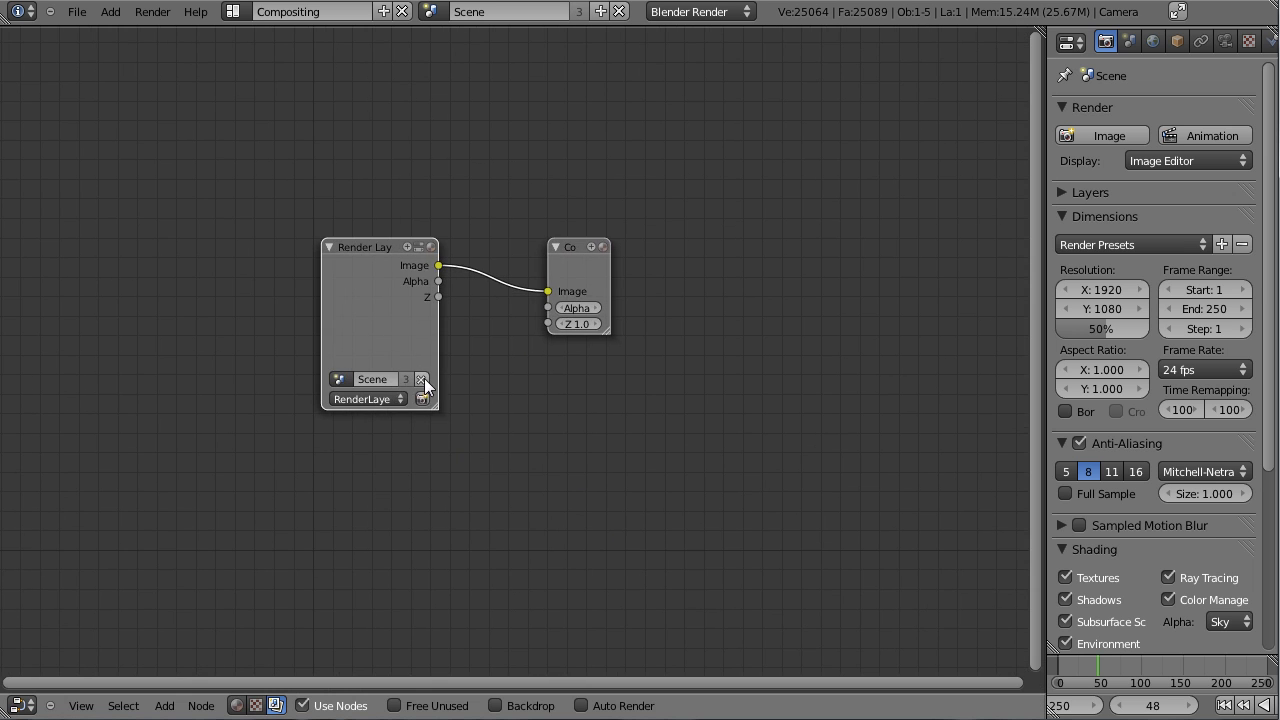
Step: Spread the Render Layers and Composite nodes far apart to make room between them
{"action": "left_click_drag", "start_coordinate": [411, 360], "coordinate": [192, 232]}
{"action": "left_click_drag", "start_coordinate": [583, 260], "coordinate": [960, 216]}
{"action": "scroll", "coordinate": [640, 262], "scroll_direction": "down", "scroll_amount": 3}
{"action": "middle_click_drag", "start_coordinate": [594, 264], "coordinate": [759, 336]}
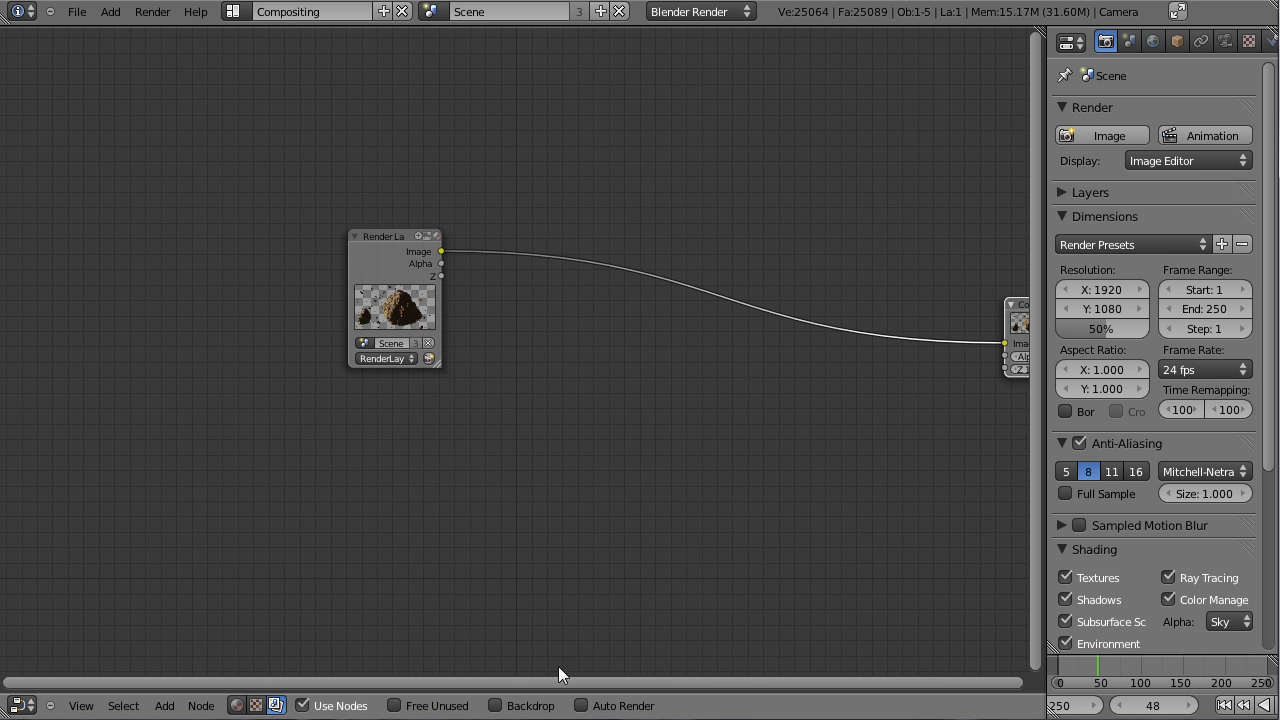
Step: Enable the backdrop, add a Viewer node and connect the Render Layers image output to it
{"action": "left_click", "coordinate": [532, 704]}
{"action": "key", "text": "shift+a"}
{"action": "mouse_move", "coordinate": [615, 387]}
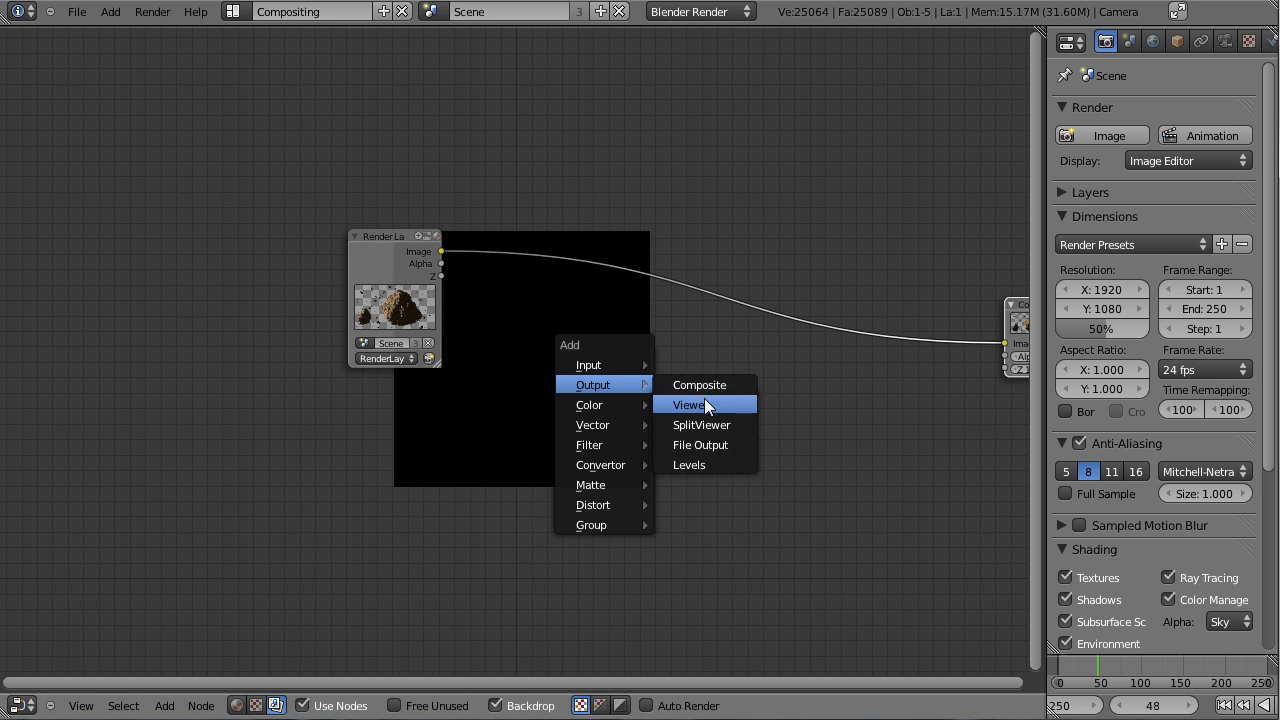
{"action": "left_click", "coordinate": [704, 400]}
{"action": "left_click", "coordinate": [466, 151]}
{"action": "left_click_drag", "start_coordinate": [441, 251], "coordinate": [492, 192]}
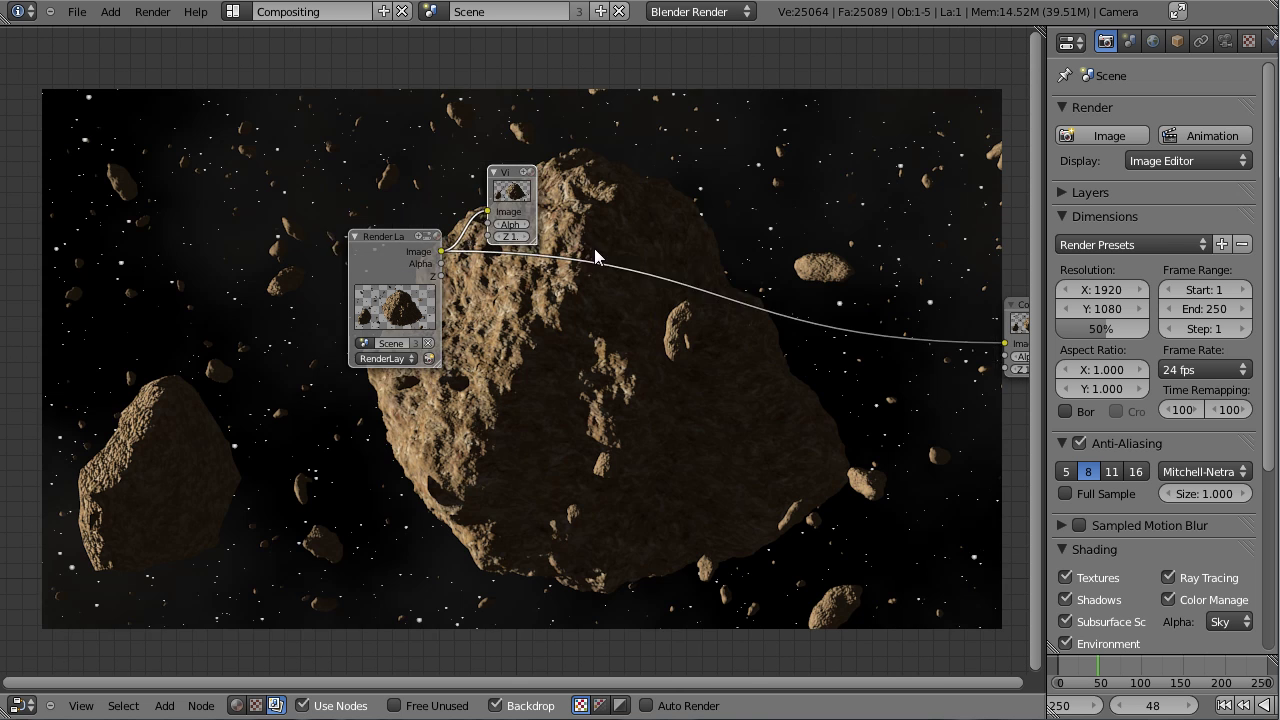
Step: Save the file and examine the rendered asteroids in the node editor's backdrop
{"action": "scroll", "coordinate": [594, 248], "scroll_direction": "up", "scroll_amount": 2}
{"action": "middle_click_drag", "start_coordinate": [687, 364], "coordinate": [497, 260]}
{"action": "scroll", "coordinate": [534, 293], "scroll_direction": "down", "scroll_amount": 1}
{"action": "scroll", "coordinate": [579, 309], "scroll_direction": "up", "scroll_amount": 1}
{"action": "key", "text": "ctrl+s"}
{"action": "left_click", "coordinate": [580, 309]}
{"action": "middle_click_drag", "start_coordinate": [626, 277], "coordinate": [535, 204]}
{"action": "scroll", "coordinate": [560, 217], "scroll_direction": "up", "scroll_amount": 1}
{"action": "middle_click_drag", "start_coordinate": [416, 168], "coordinate": [516, 212]}
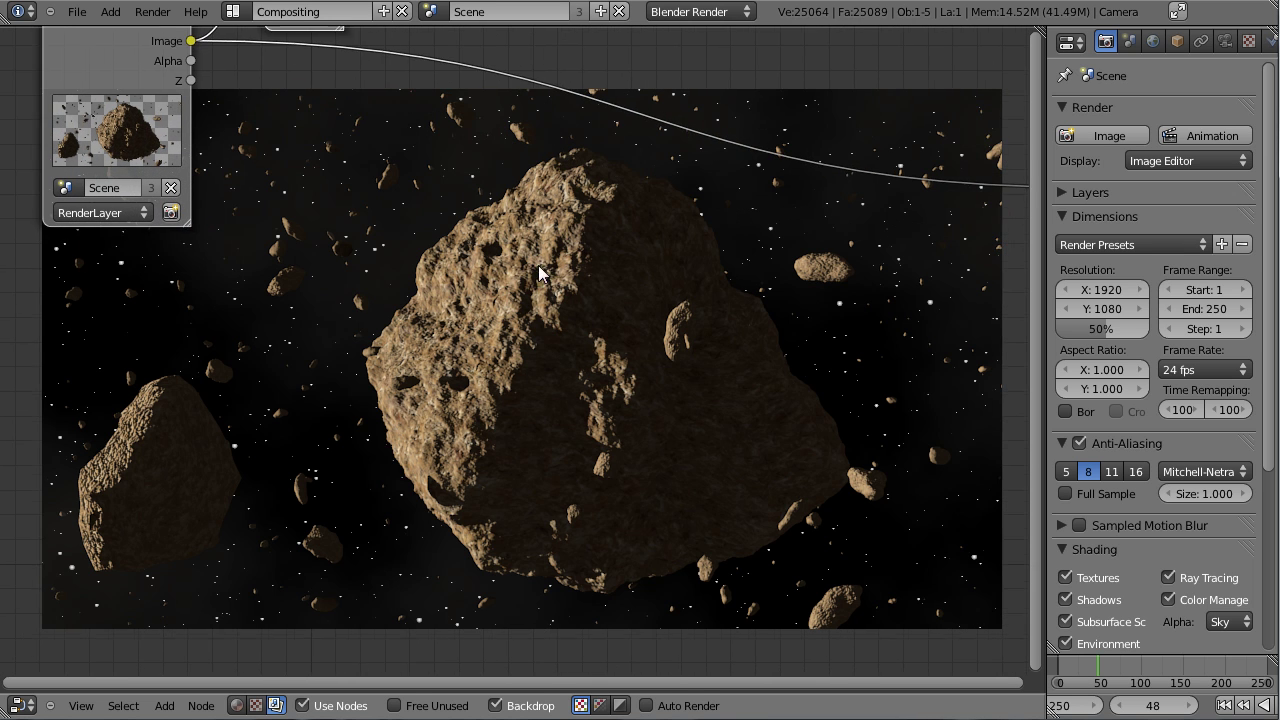
Step: Move the Composite and Viewer nodes away from the Render Layers node to free working space
{"action": "scroll", "coordinate": [520, 284], "scroll_direction": "up", "scroll_amount": 1}
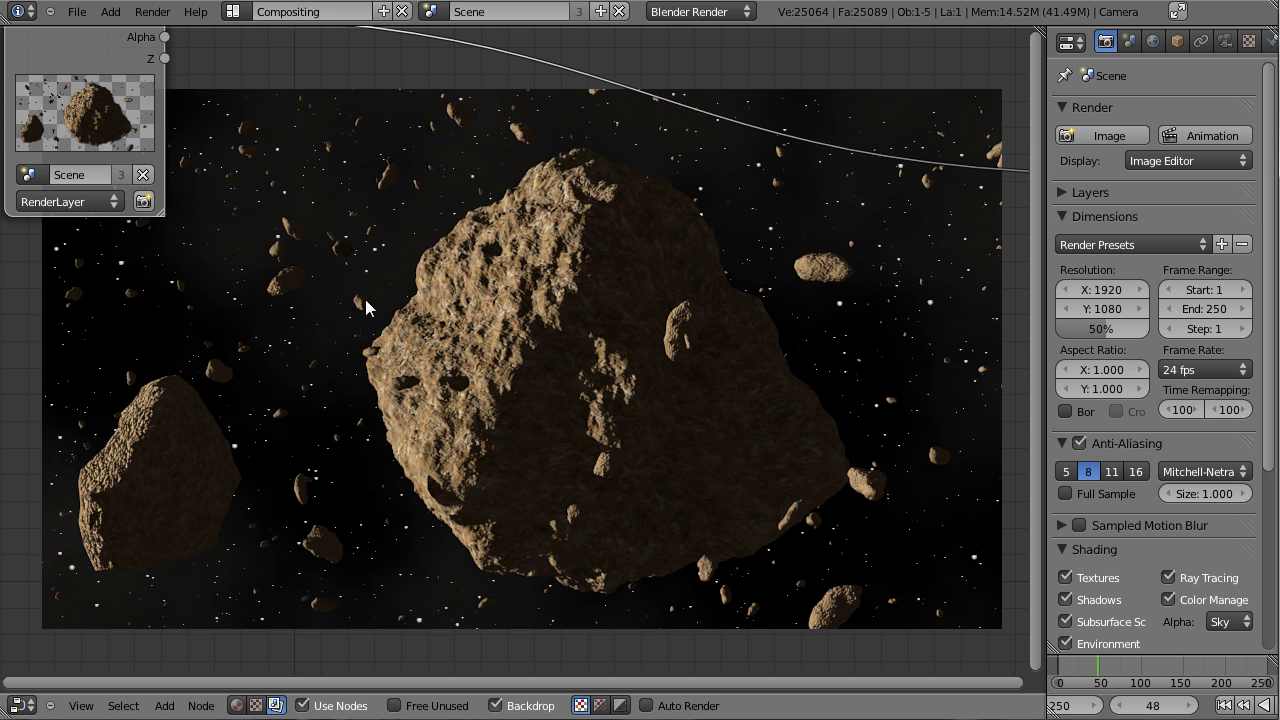
{"action": "scroll", "coordinate": [495, 214], "scroll_direction": "down", "scroll_amount": 1}
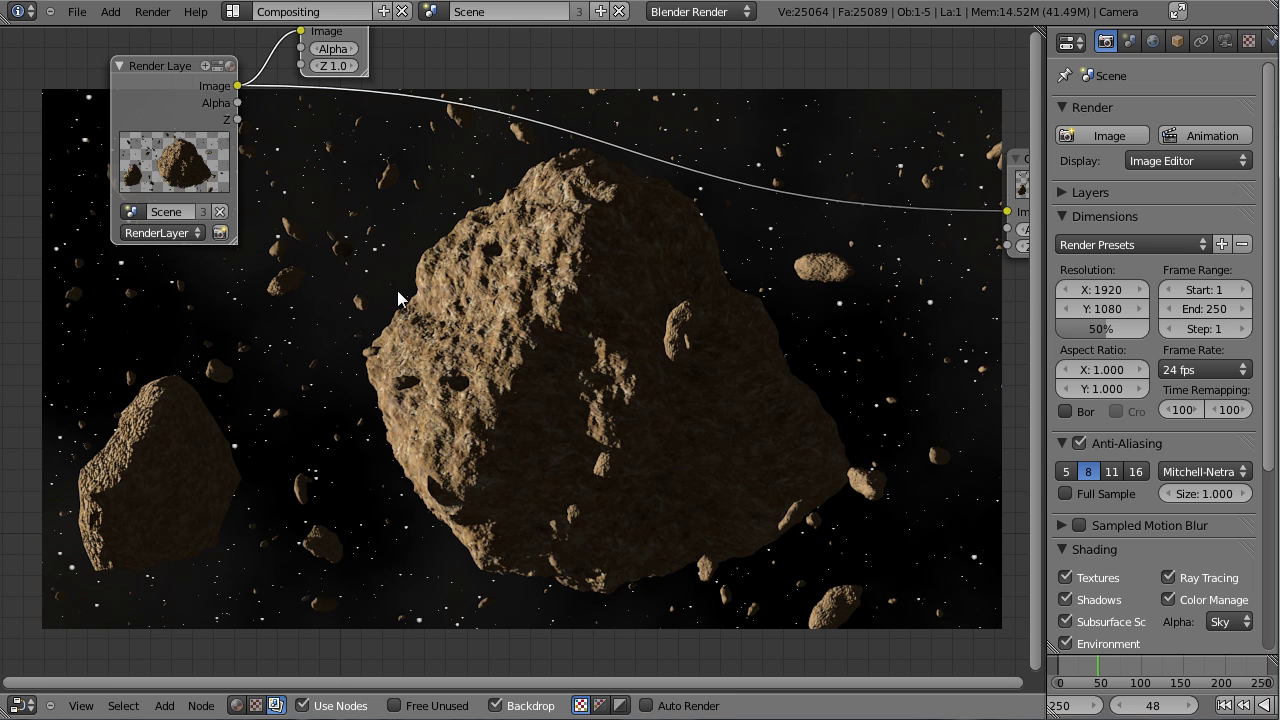
{"action": "scroll", "coordinate": [618, 311], "scroll_direction": "down", "scroll_amount": 1}
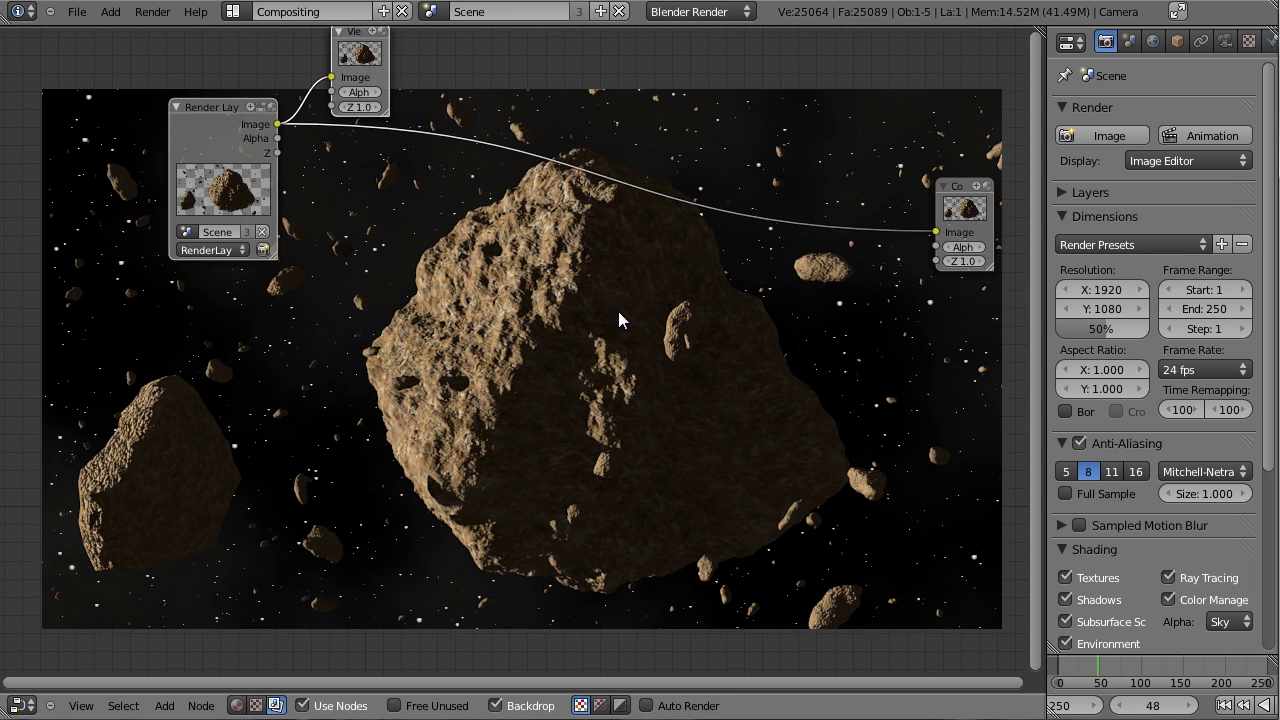
{"action": "middle_click_drag", "start_coordinate": [618, 311], "coordinate": [534, 313]}
{"action": "left_click_drag", "start_coordinate": [851, 217], "coordinate": [986, 172]}
{"action": "left_click_drag", "start_coordinate": [291, 64], "coordinate": [277, 78]}
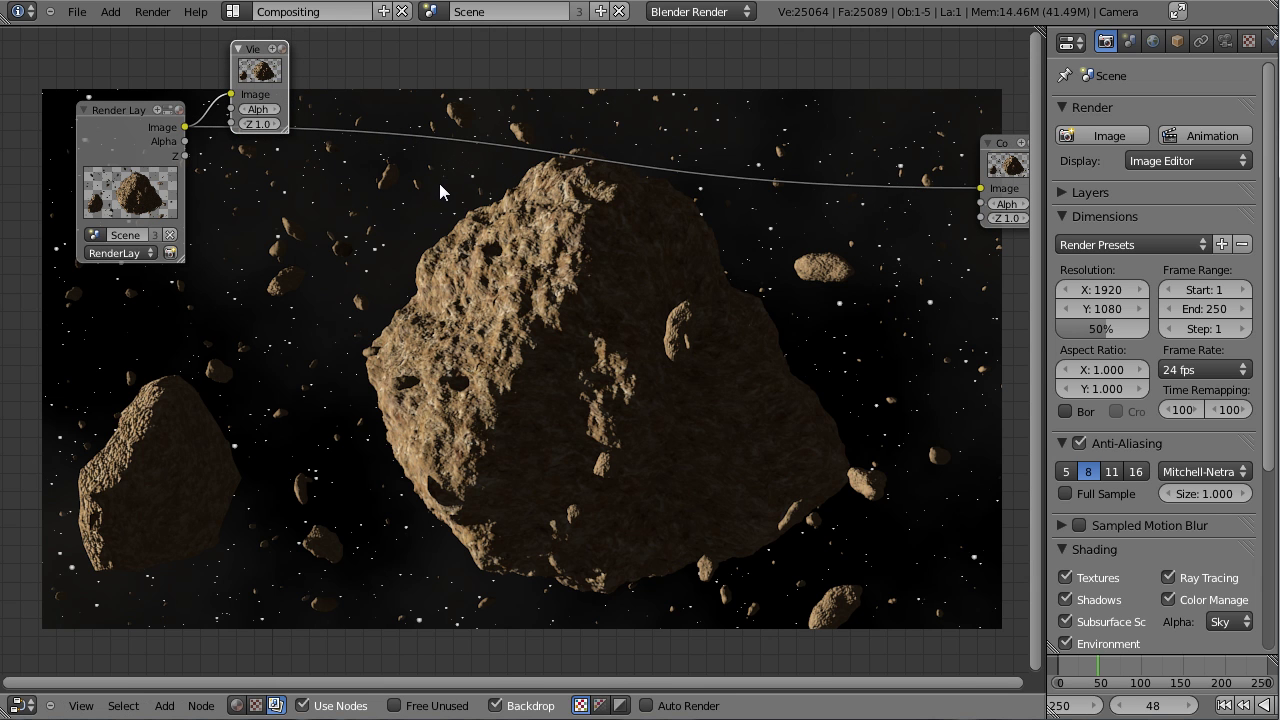
{"action": "middle_click_drag", "start_coordinate": [252, 68], "coordinate": [338, 80]}
{"action": "left_click_drag", "start_coordinate": [338, 80], "coordinate": [334, 46]}
Step: Add a Blur filter node fed by the Render Layers image and place it farther along the node chain
{"action": "middle_click_drag", "start_coordinate": [398, 149], "coordinate": [385, 215]}
{"action": "scroll", "coordinate": [384, 223], "scroll_direction": "up", "scroll_amount": 3}
{"action": "key", "text": "shift+a"}
{"action": "mouse_move", "coordinate": [361, 249]}
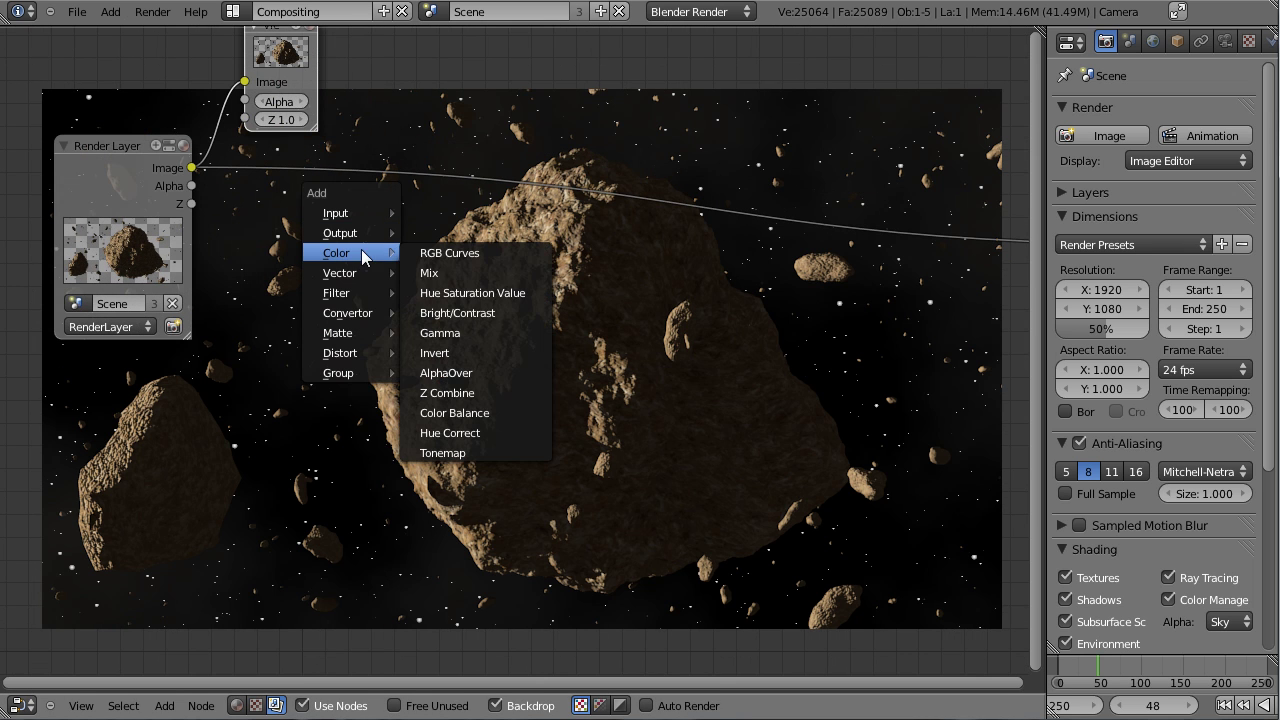
{"action": "mouse_move", "coordinate": [345, 293]}
{"action": "left_click", "coordinate": [432, 310]}
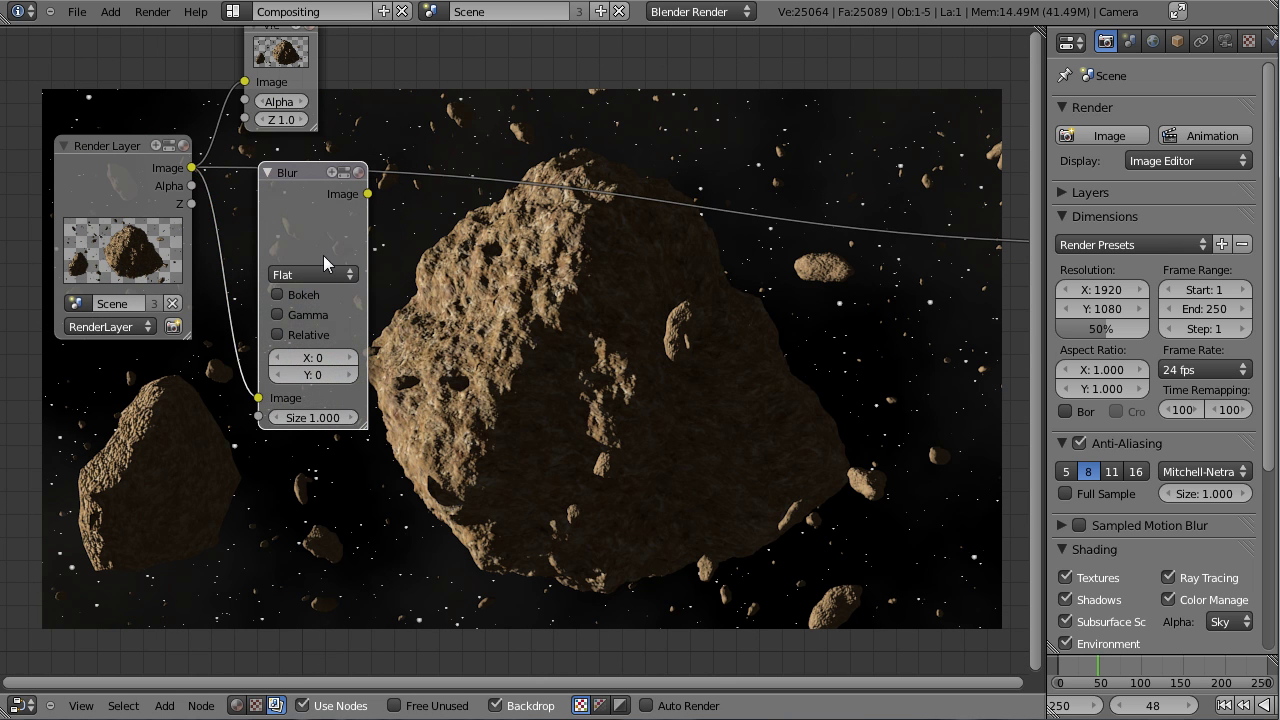
{"action": "left_click", "coordinate": [326, 314]}
{"action": "key", "text": "shift+a"}
{"action": "mouse_move", "coordinate": [344, 288]}
{"action": "key", "text": "Escape"}
{"action": "left_click_drag", "start_coordinate": [292, 280], "coordinate": [493, 336]}
Step: Add an RGB Curves node between Render Layers and Blur, with the Render Layers image connected to its input
{"action": "key", "text": "shift+a"}
{"action": "mouse_move", "coordinate": [304, 253]}
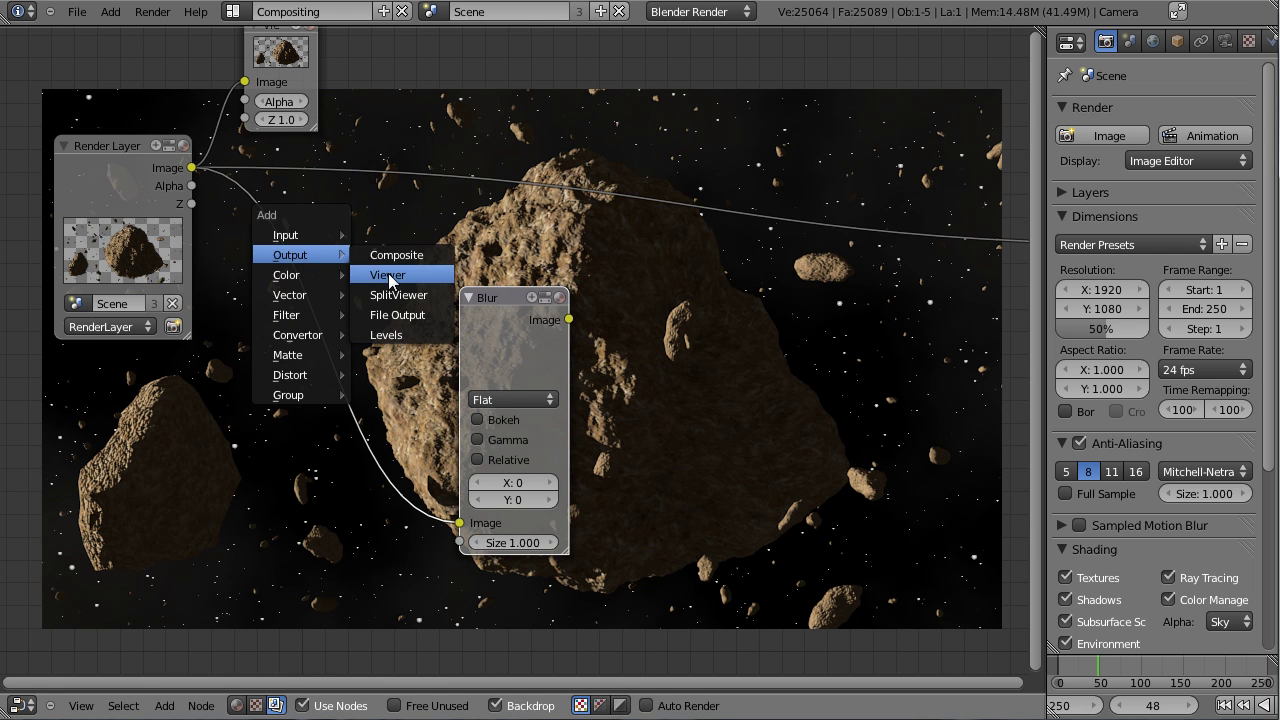
{"action": "mouse_move", "coordinate": [290, 275]}
{"action": "left_click", "coordinate": [385, 278]}
{"action": "left_click", "coordinate": [205, 200]}
{"action": "left_click_drag", "start_coordinate": [191, 168], "coordinate": [242, 456]}
{"action": "left_click_drag", "start_coordinate": [321, 211], "coordinate": [283, 286]}
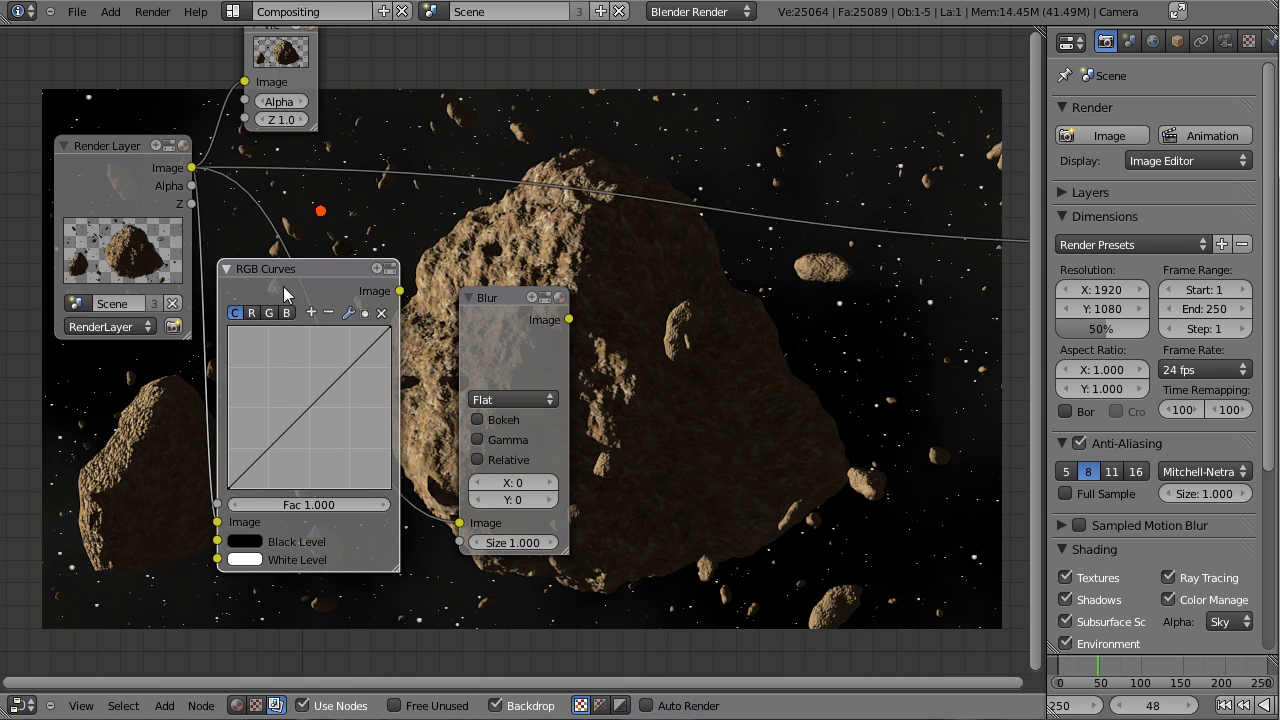
Step: Attach a Viewer node to the RGB Curves image output
{"action": "key", "text": "shift+a"}
{"action": "mouse_move", "coordinate": [286, 245]}
{"action": "left_click", "coordinate": [408, 263]}
{"action": "left_click", "coordinate": [498, 191]}
Step: Bend the combined RGB curve strongly downward to isolate the bright areas and feed its output into the Blur node
{"action": "scroll", "coordinate": [301, 400], "scroll_direction": "up", "scroll_amount": 2}
{"action": "left_click_drag", "start_coordinate": [301, 400], "coordinate": [299, 471]}
{"action": "middle_click_drag", "start_coordinate": [680, 375], "coordinate": [519, 250]}
{"action": "left_click_drag", "start_coordinate": [133, 349], "coordinate": [142, 356]}
{"action": "scroll", "coordinate": [142, 355], "scroll_direction": "down", "scroll_amount": 2}
{"action": "middle_click_drag", "start_coordinate": [382, 228], "coordinate": [413, 285]}
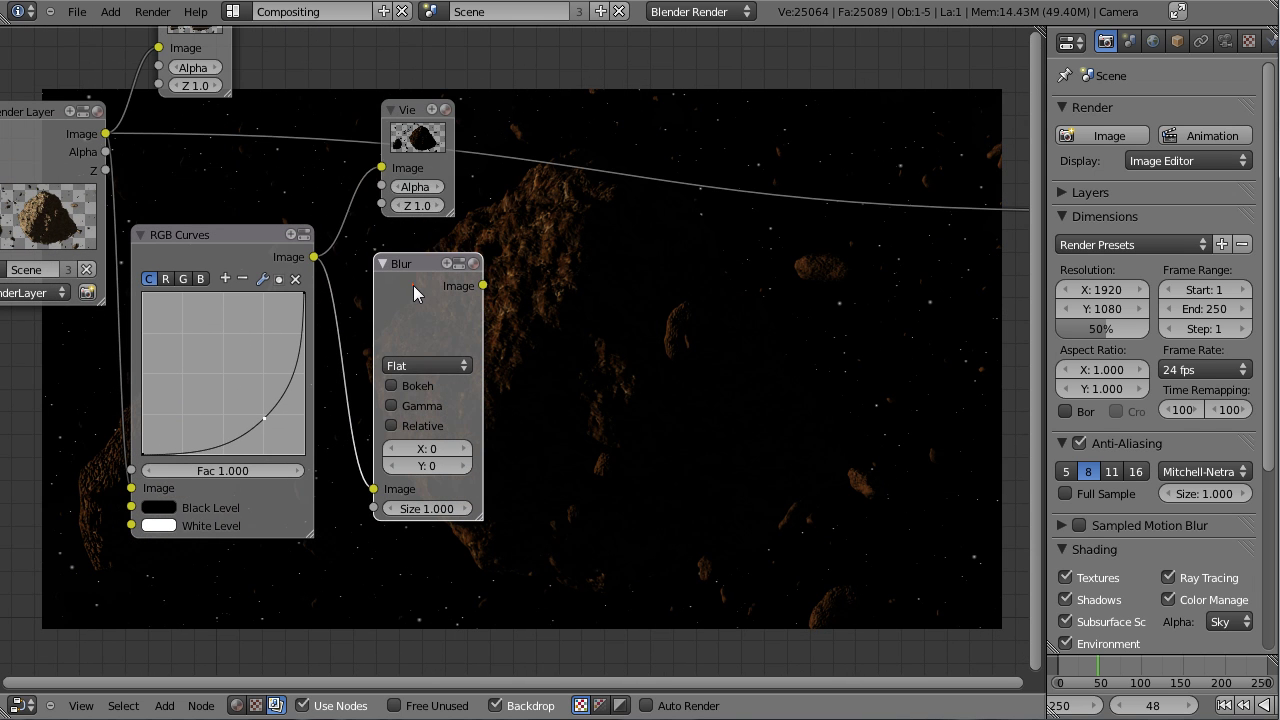
Step: Set the Blur node's type to Fast Gaussian and attach a Viewer node to its output
{"action": "left_click", "coordinate": [425, 365]}
{"action": "left_click", "coordinate": [419, 246]}
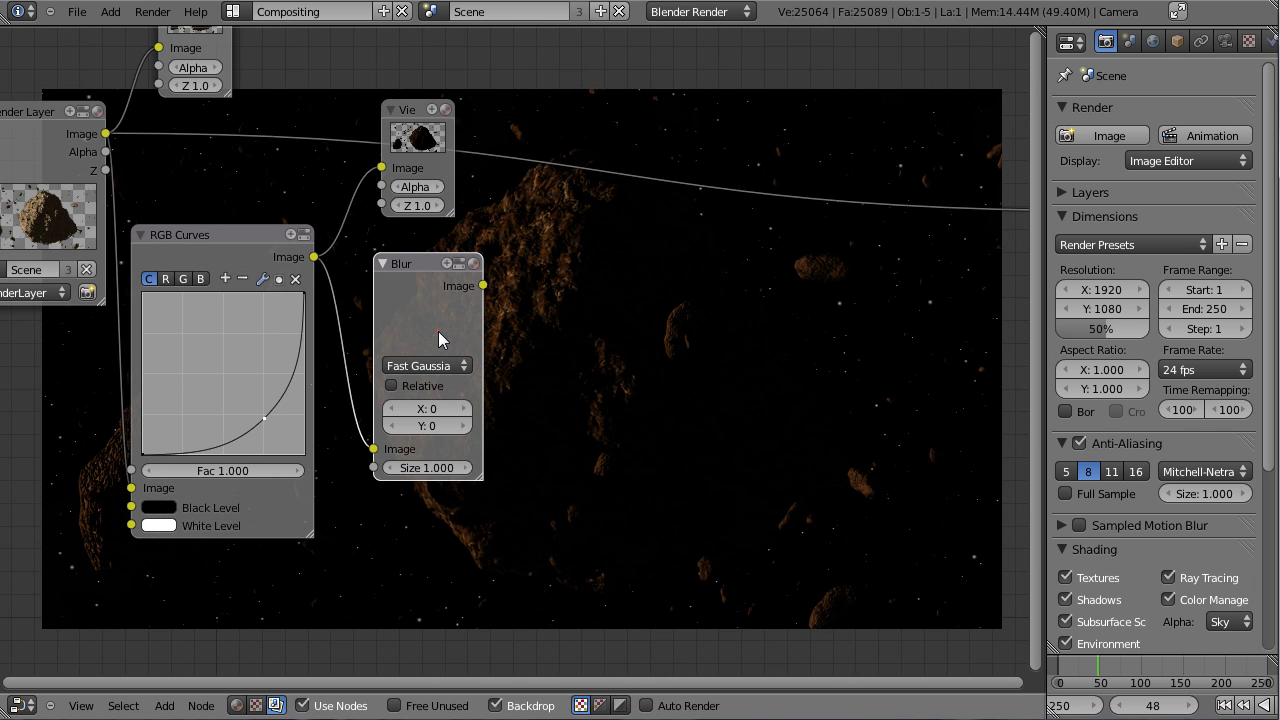
{"action": "key", "text": "shift+a"}
{"action": "mouse_move", "coordinate": [434, 332]}
{"action": "left_click", "coordinate": [500, 354]}
{"action": "left_click", "coordinate": [561, 385]}
{"action": "scroll", "coordinate": [561, 385], "scroll_direction": "up", "scroll_amount": 1}
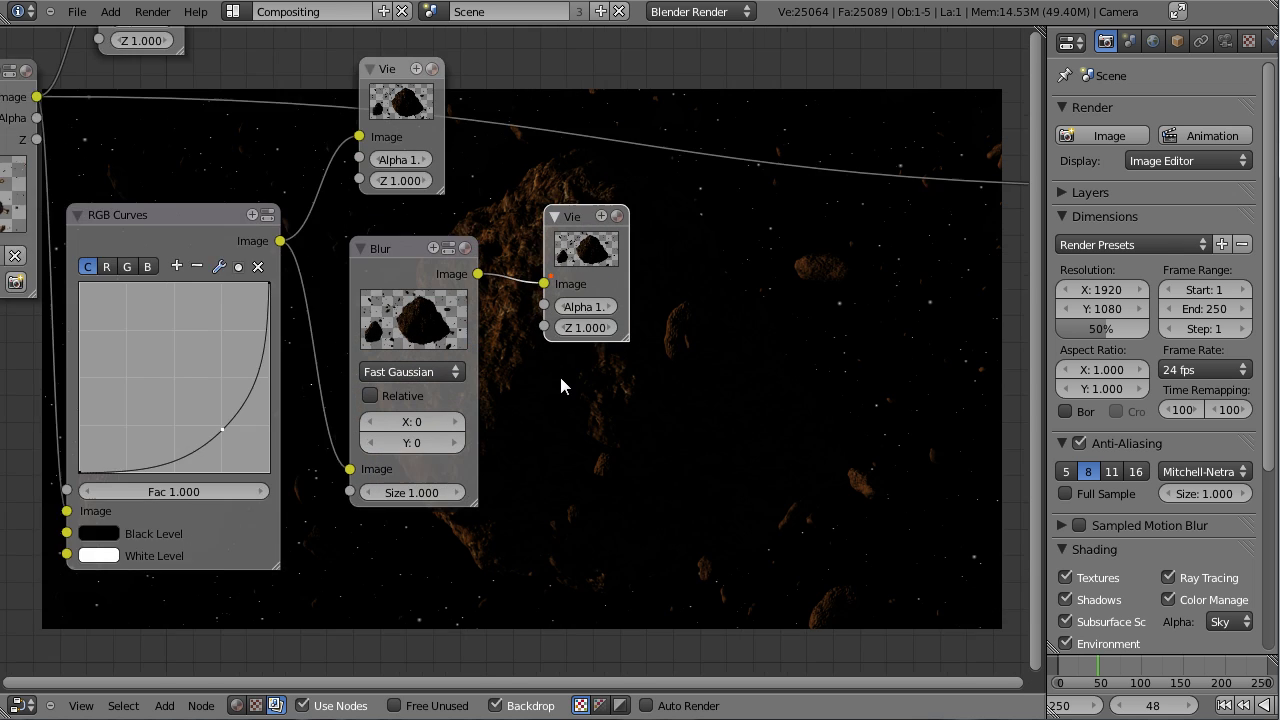
Step: Set the Blur node's X and Y blur amounts to 50
{"action": "scroll", "coordinate": [561, 382], "scroll_direction": "up", "scroll_amount": 1}
{"action": "middle_click_drag", "start_coordinate": [561, 382], "coordinate": [423, 238]}
{"action": "left_click_drag", "start_coordinate": [251, 286], "coordinate": [295, 284]}
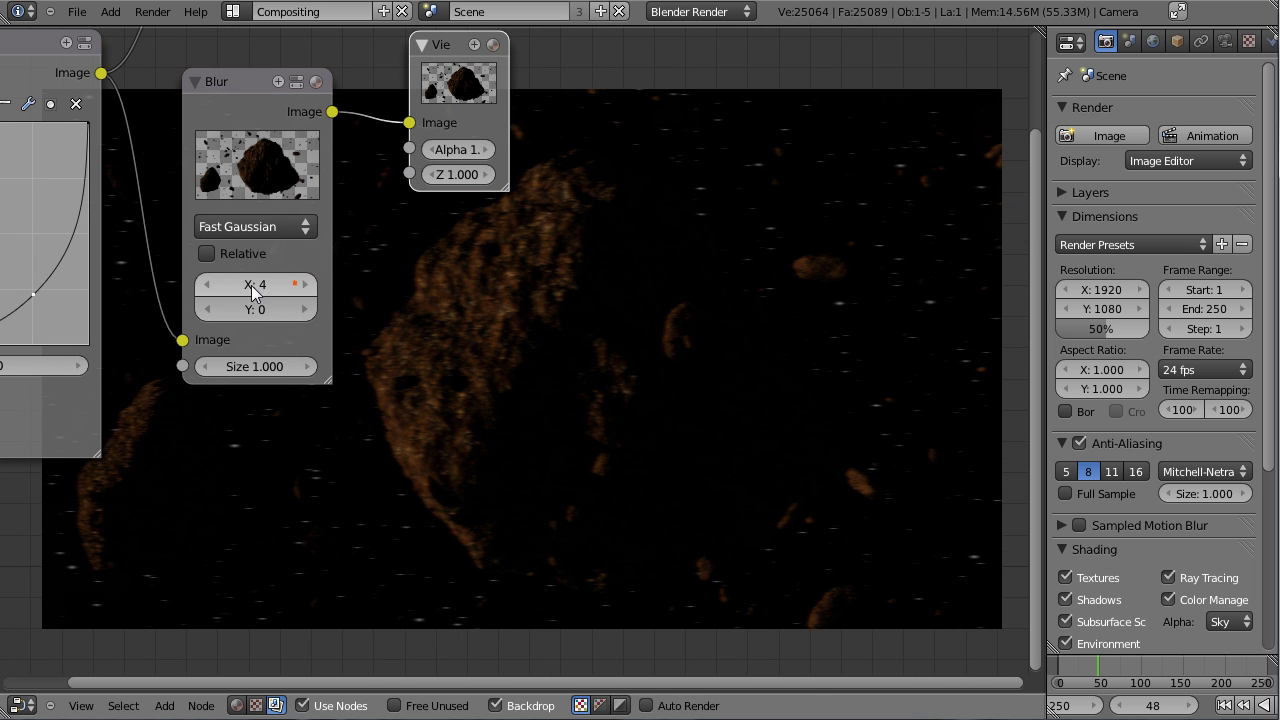
{"action": "key", "text": "Tab"}
{"action": "type", "text": "20"}
{"action": "key", "text": "Return"}
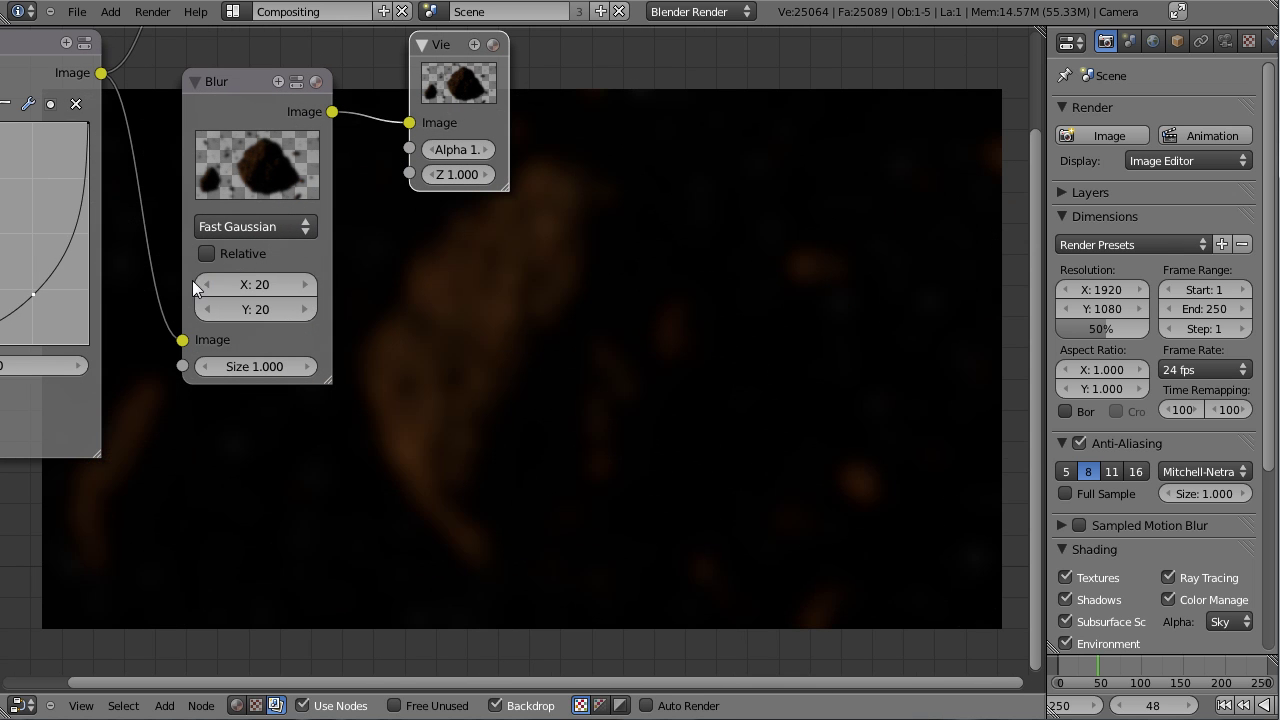
{"action": "type", "text": "50"}
{"action": "key", "text": "Tab"}
{"action": "type", "text": "50"}
{"action": "key", "text": "Return"}
Step: Delete the Viewer nodes attached to the Blur and RGB Curves nodes
{"action": "middle_click_drag", "start_coordinate": [256, 283], "coordinate": [495, 165]}
{"action": "scroll", "coordinate": [464, 219], "scroll_direction": "down", "scroll_amount": 4}
{"action": "key", "text": "x"}
{"action": "middle_click_drag", "start_coordinate": [398, 210], "coordinate": [452, 269]}
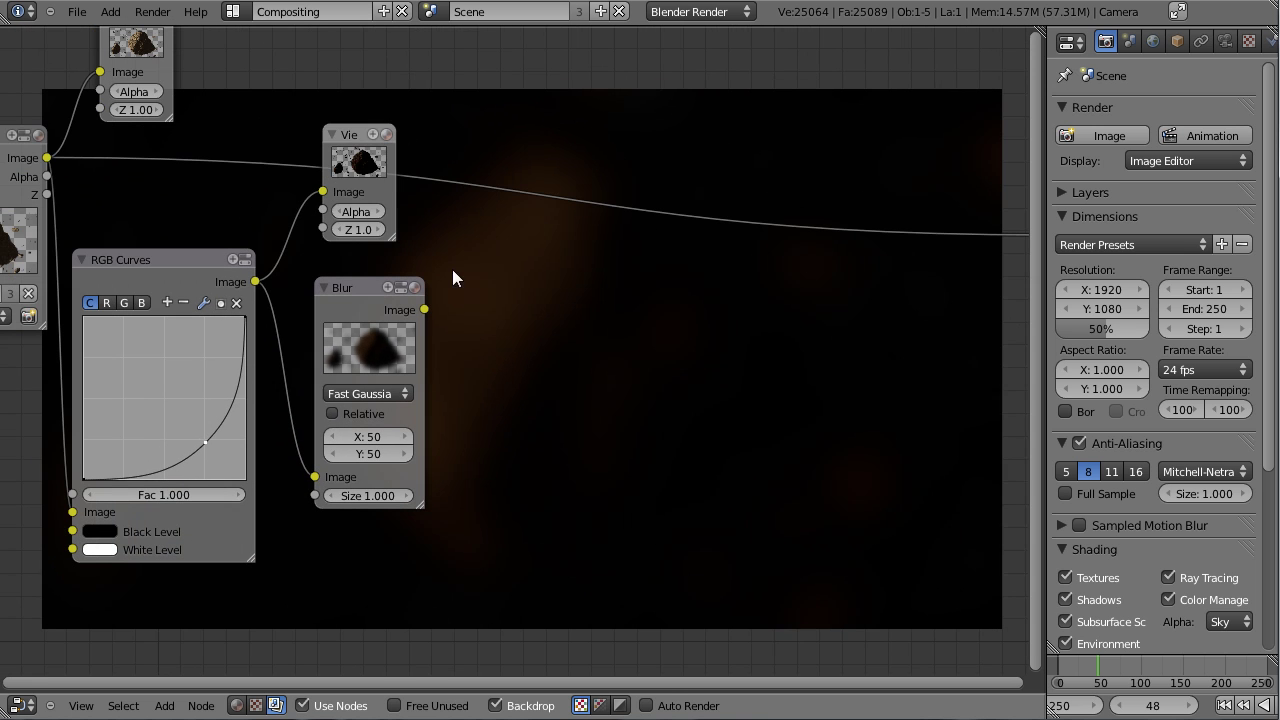
{"action": "right_click", "coordinate": [379, 166]}
{"action": "key", "text": "x"}
Step: Add a Mix node with the Render Layers image as its first input and the Blur output as its second
{"action": "key", "text": "shift+a"}
{"action": "mouse_move", "coordinate": [480, 327]}
{"action": "left_click", "coordinate": [558, 363]}
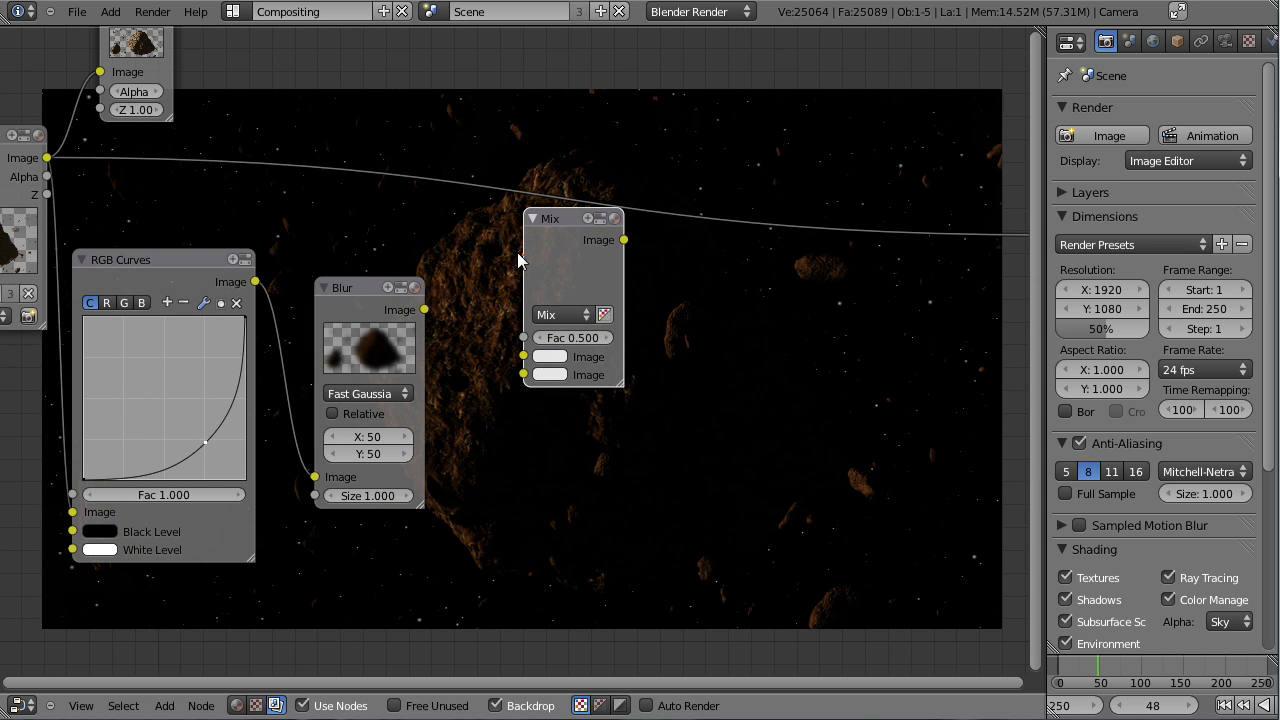
{"action": "left_click_drag", "start_coordinate": [483, 353], "coordinate": [523, 374]}
{"action": "left_click_drag", "start_coordinate": [565, 270], "coordinate": [537, 147]}
{"action": "left_click_drag", "start_coordinate": [50, 159], "coordinate": [497, 231]}
Step: Attach a Viewer to the Mix node and set its blend mode to Add with a factor of 1.000
{"action": "key", "text": "shift+a"}
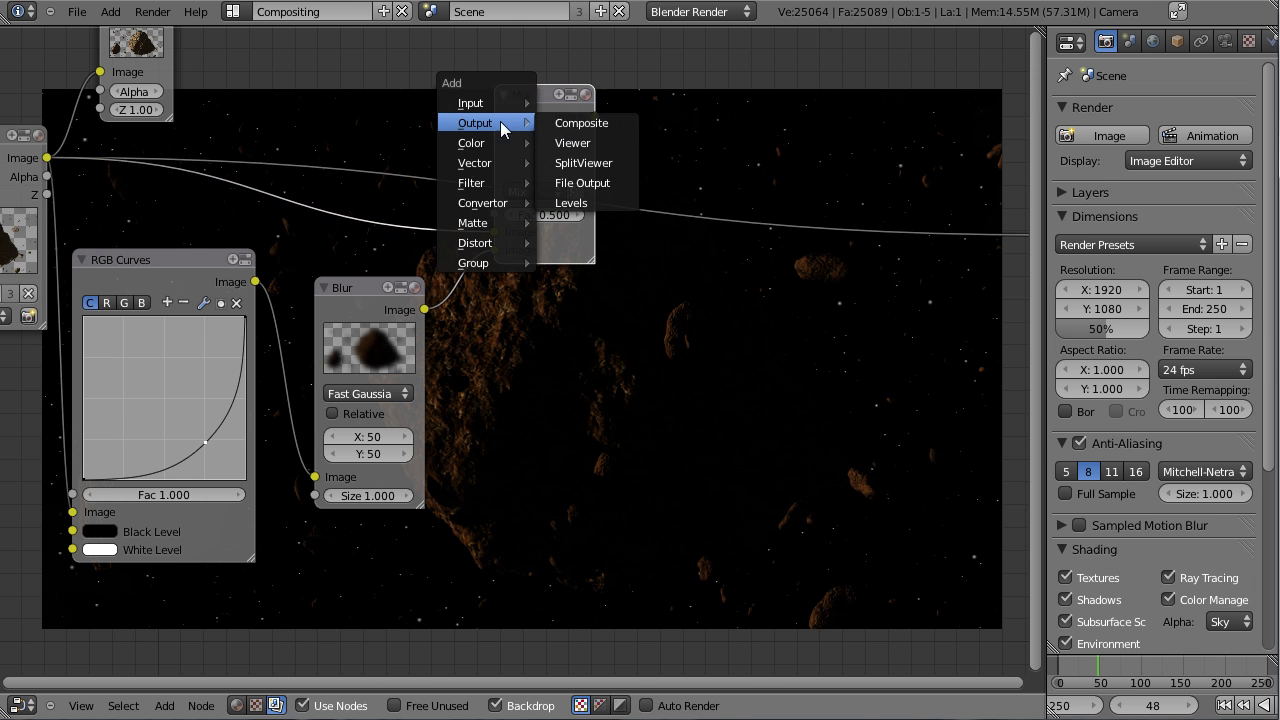
{"action": "left_click", "coordinate": [566, 137]}
{"action": "left_click", "coordinate": [690, 128]}
{"action": "left_click", "coordinate": [545, 198]}
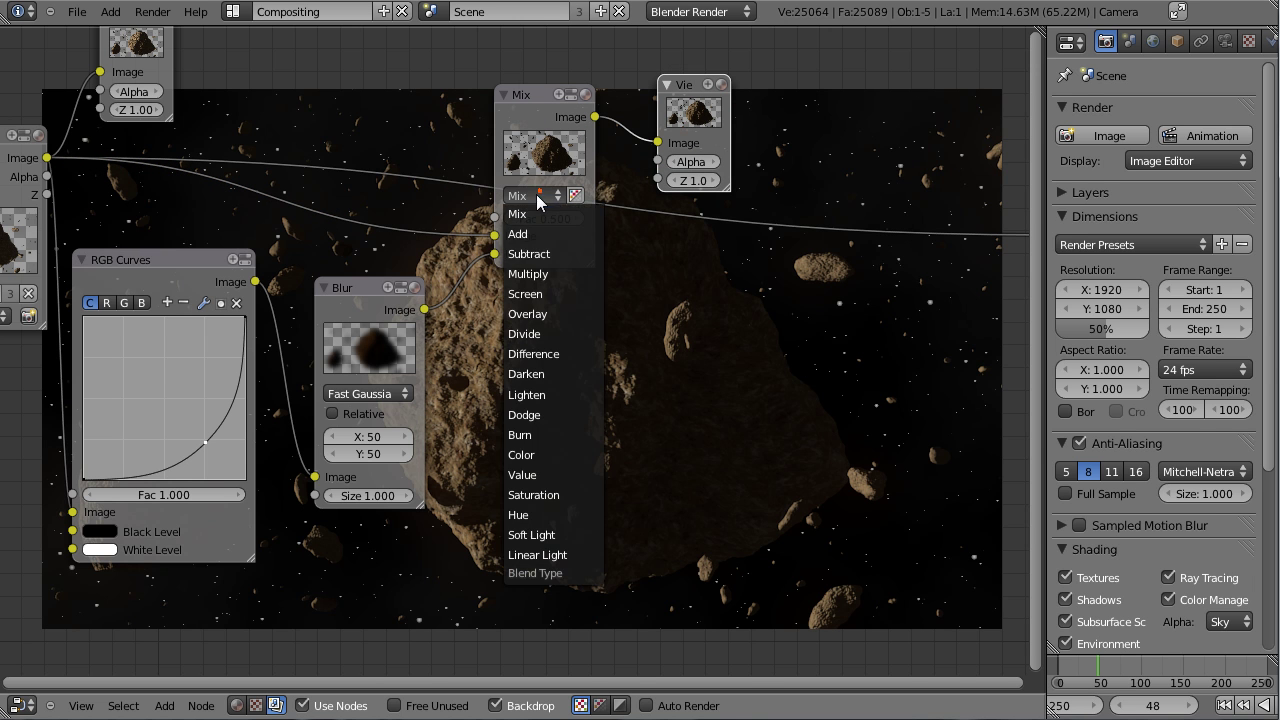
{"action": "left_click", "coordinate": [543, 230]}
{"action": "key", "text": "Return"}
Step: Reduce the Add node's factor to 0.600 and save the file over the existing one
{"action": "middle_click_drag", "start_coordinate": [750, 318], "coordinate": [613, 422]}
{"action": "scroll", "coordinate": [477, 469], "scroll_direction": "down", "scroll_amount": 1}
{"action": "middle_click_drag", "start_coordinate": [434, 483], "coordinate": [354, 422]}
{"action": "middle_click_drag", "start_coordinate": [367, 262], "coordinate": [409, 314]}
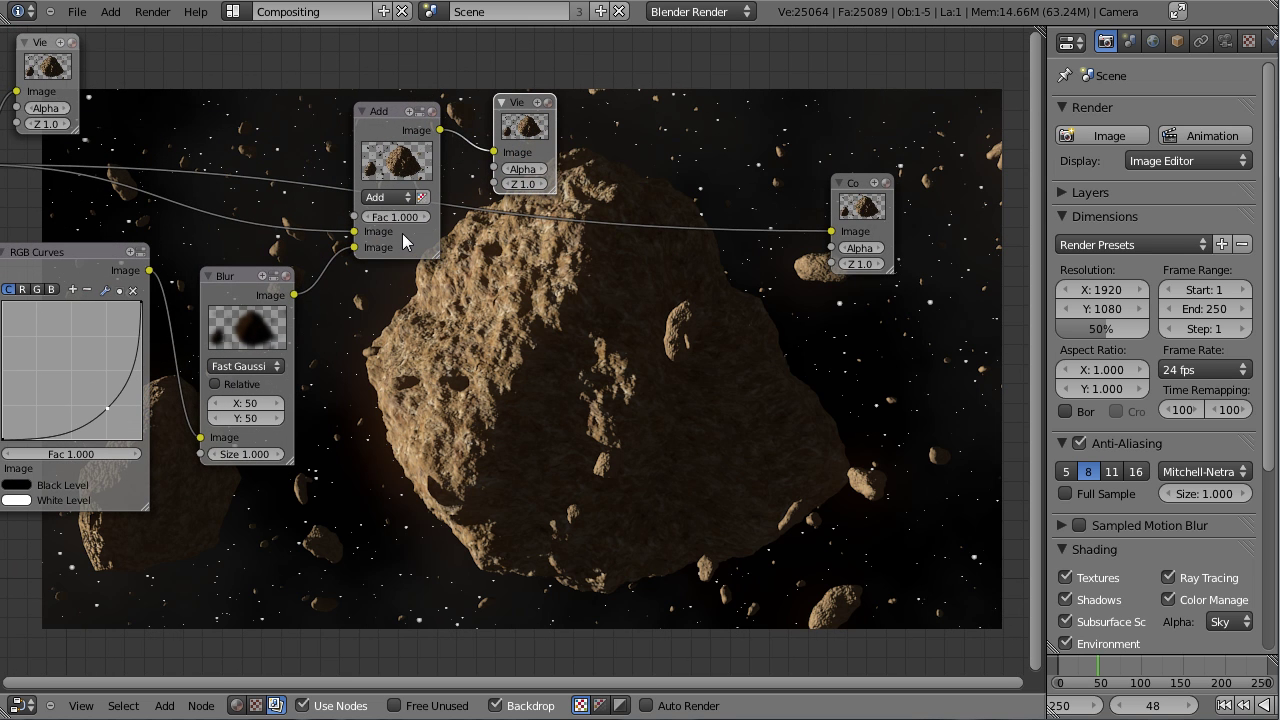
{"action": "key", "text": "Return"}
{"action": "key", "text": "ctrl+s"}
{"action": "key", "text": "Return"}
Step: Delete the Add node's Viewer and spread the Composite, Render Layers, RGB Curves and Blur nodes farther apart
{"action": "key", "text": "x"}
{"action": "scroll", "coordinate": [577, 275], "scroll_direction": "down", "scroll_amount": 1}
{"action": "middle_click_drag", "start_coordinate": [585, 294], "coordinate": [645, 369]}
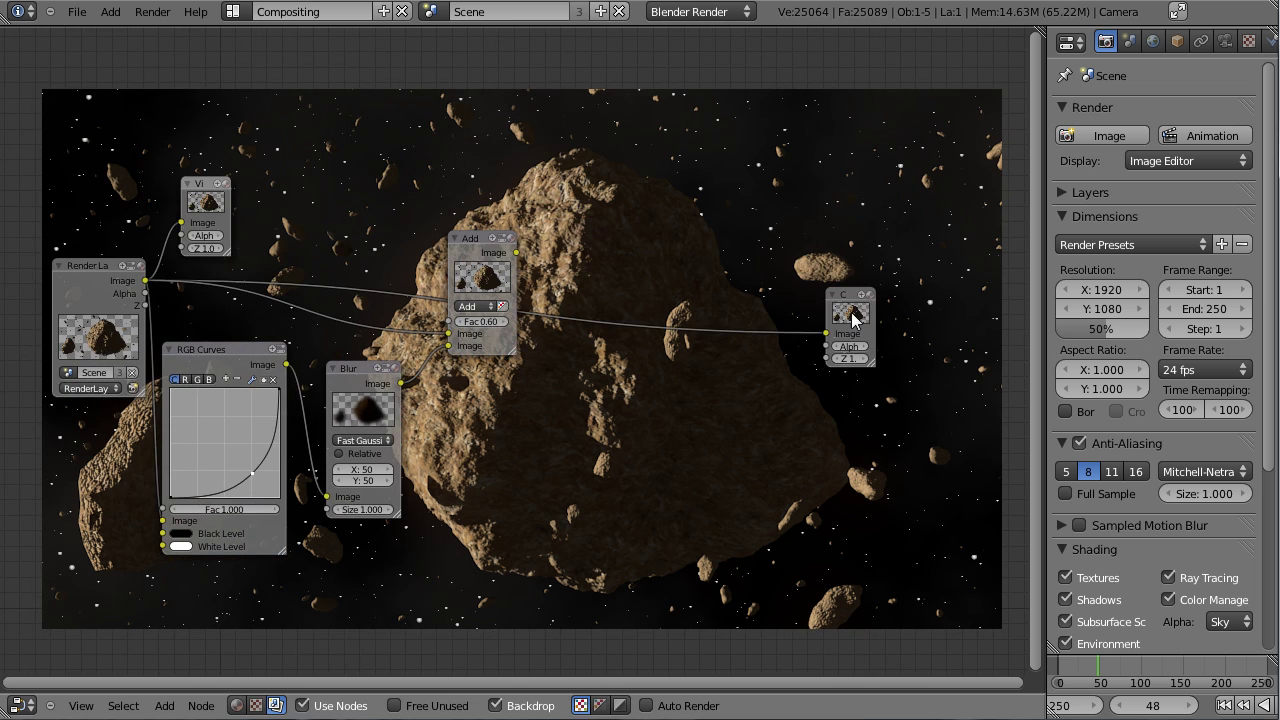
{"action": "left_click_drag", "start_coordinate": [851, 313], "coordinate": [968, 186]}
{"action": "scroll", "coordinate": [800, 243], "scroll_direction": "down", "scroll_amount": 1}
{"action": "middle_click_drag", "start_coordinate": [680, 290], "coordinate": [774, 186]}
{"action": "left_click_drag", "start_coordinate": [247, 228], "coordinate": [105, 187]}
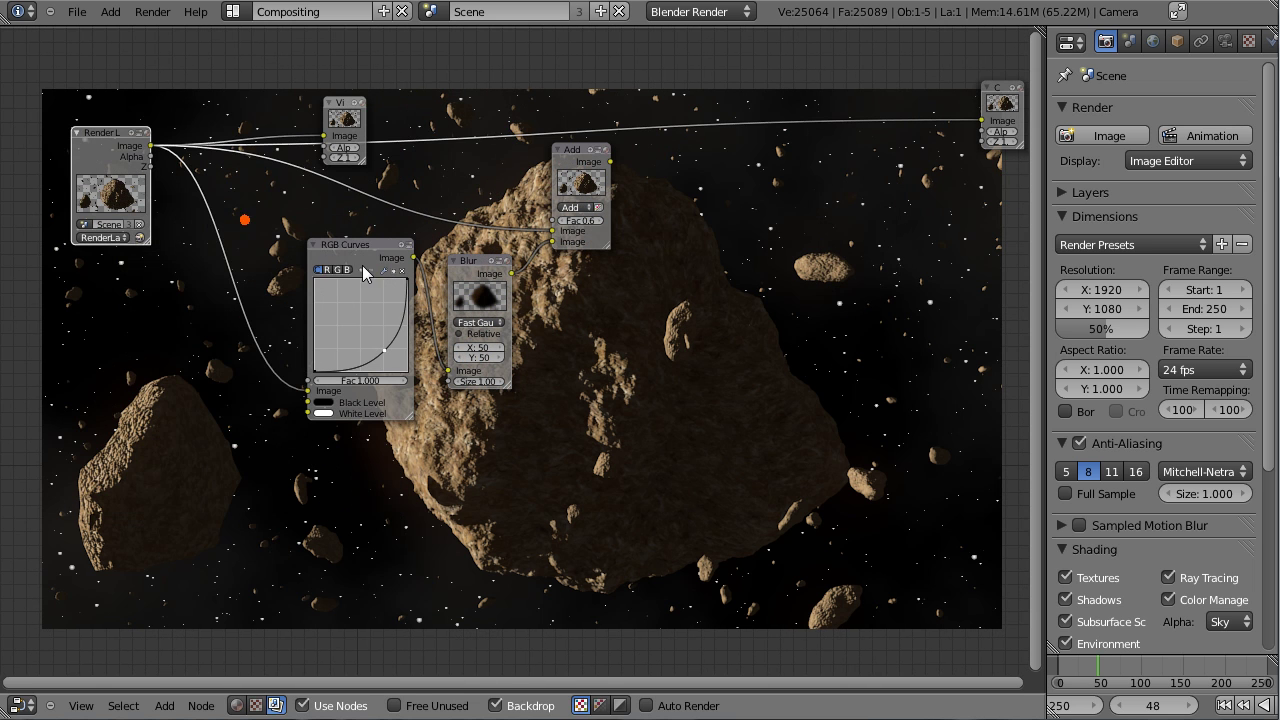
{"action": "left_click_drag", "start_coordinate": [365, 269], "coordinate": [315, 395]}
{"action": "left_click_drag", "start_coordinate": [481, 300], "coordinate": [518, 452]}
Step: Add a Glare node above the RGB Curves node and connect the Render Layers image to its input
{"action": "key", "text": "shift+a"}
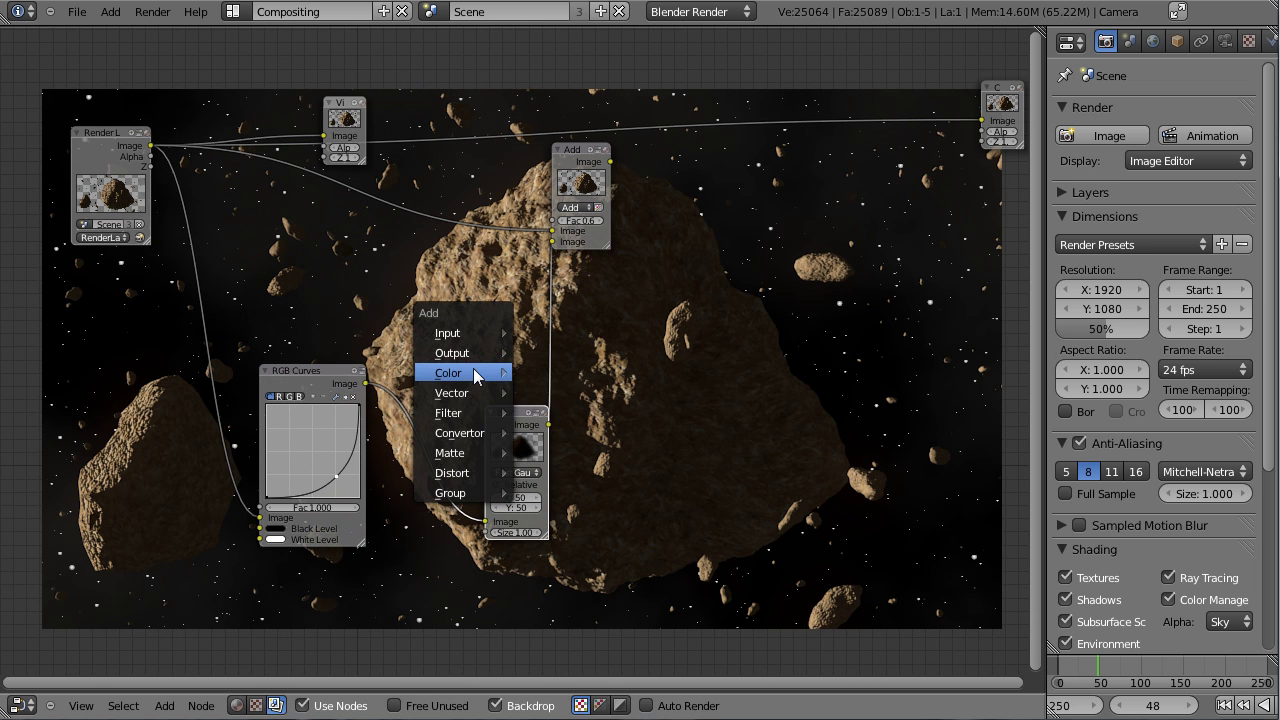
{"action": "mouse_move", "coordinate": [463, 413]}
{"action": "left_click", "coordinate": [579, 551]}
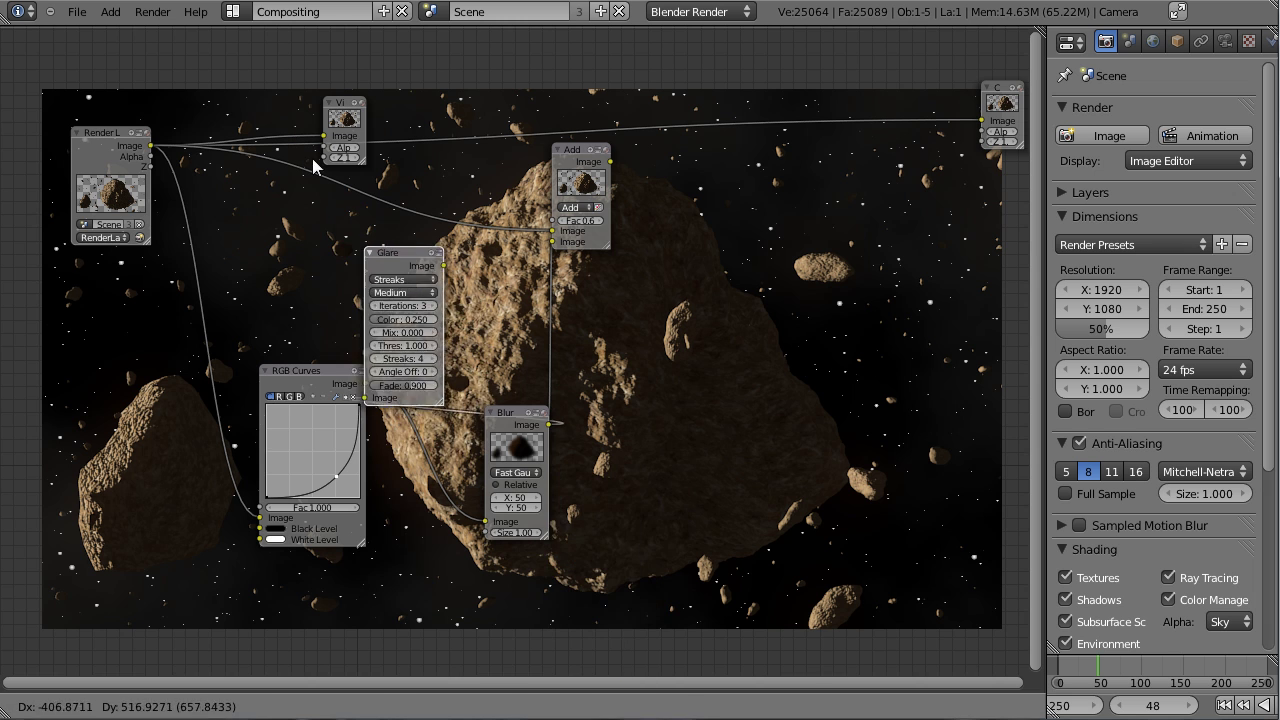
{"action": "left_click_drag", "start_coordinate": [320, 357], "coordinate": [321, 360], "text": "ctrl"}
{"action": "mouse_move", "coordinate": [152, 144]}
{"action": "left_mouse_down"}
{"action": "mouse_move", "coordinate": [195, 186]}
{"action": "mouse_move", "coordinate": [168, 178]}
{"action": "left_mouse_up"}
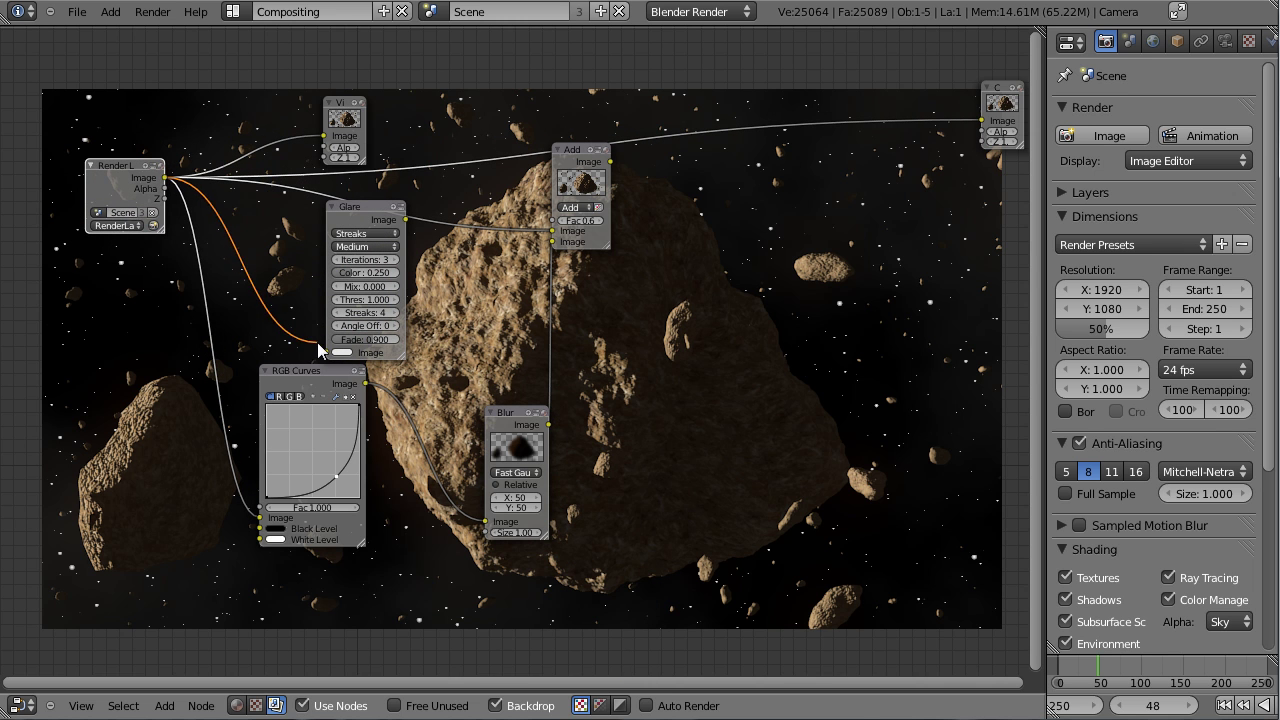
{"action": "left_click_drag", "start_coordinate": [378, 208], "coordinate": [400, 190]}
{"action": "scroll", "coordinate": [389, 180], "scroll_direction": "up", "scroll_amount": 5}
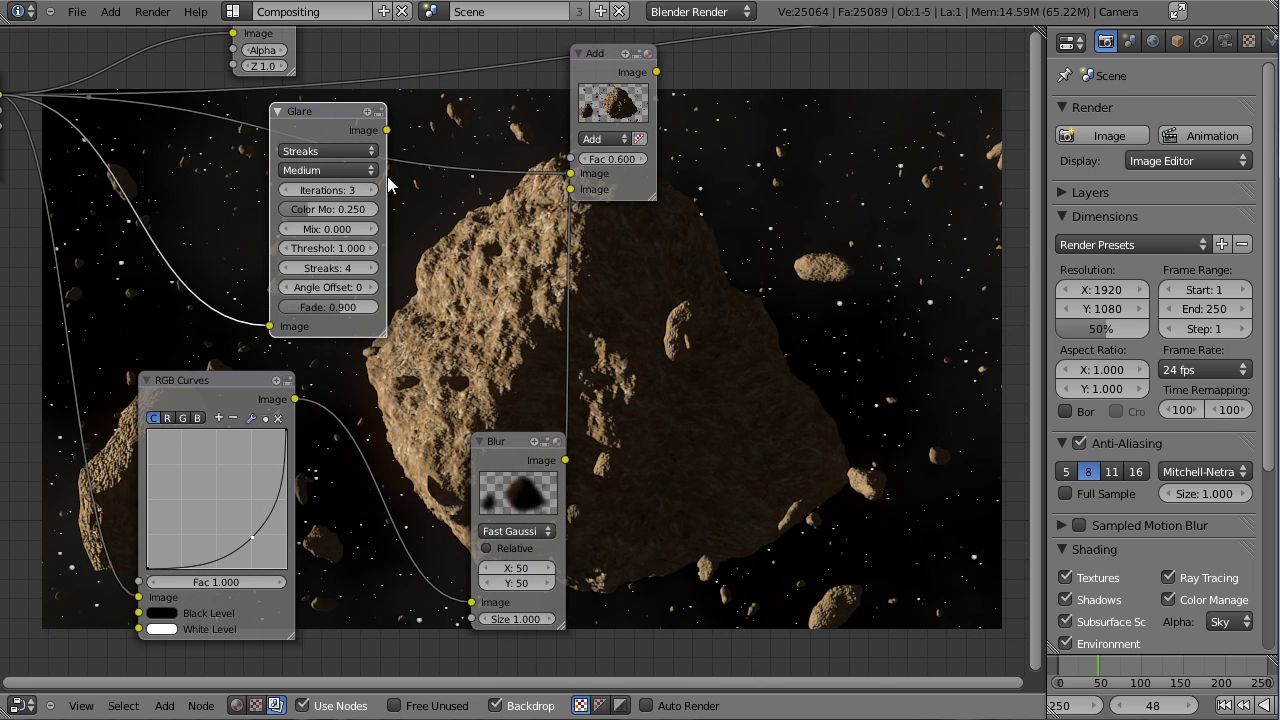
Step: Set the Glare node to 2 streaks and attach a Viewer node to its output
{"action": "left_click", "coordinate": [287, 268]}
{"action": "left_click", "coordinate": [287, 268]}
{"action": "left_click_drag", "start_coordinate": [353, 120], "coordinate": [365, 135]}
{"action": "key", "text": "shift+a"}
{"action": "mouse_move", "coordinate": [391, 126]}
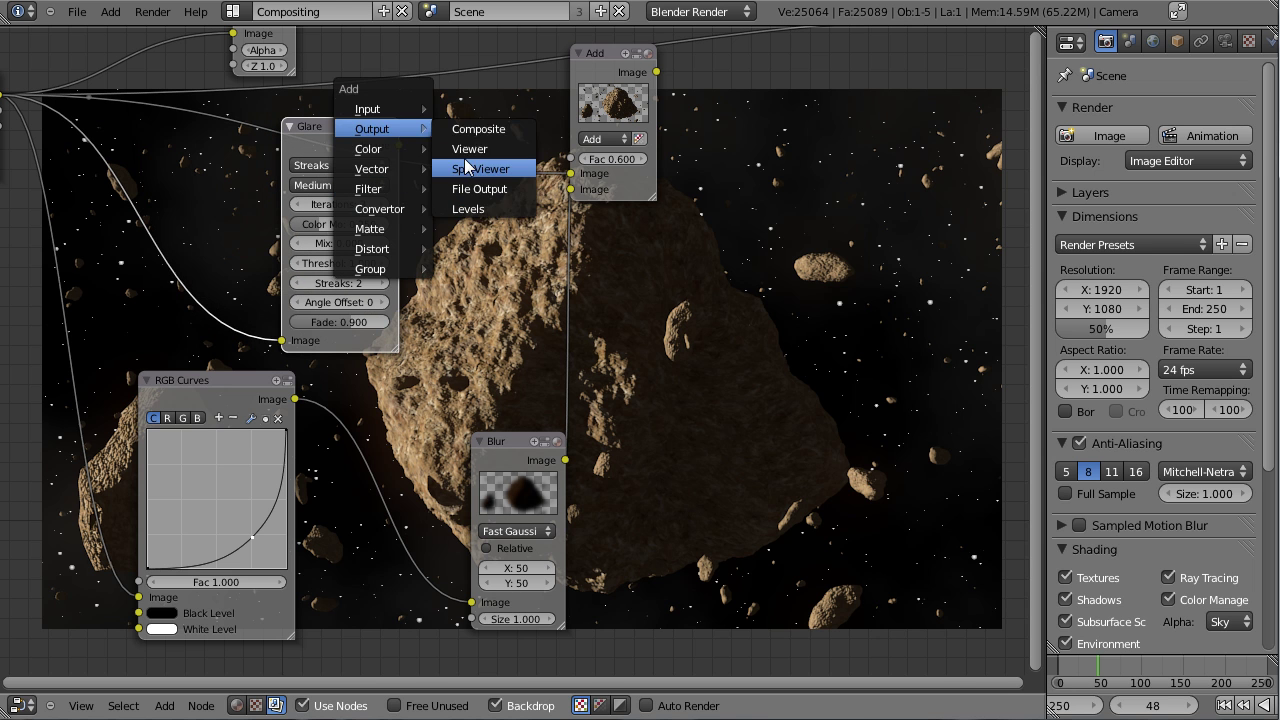
{"action": "left_click", "coordinate": [486, 163]}
{"action": "left_click", "coordinate": [488, 172]}
Step: Set the Glare node's mix to 1.000 and its threshold to 0.300
{"action": "scroll", "coordinate": [488, 172], "scroll_direction": "up", "scroll_amount": 1}
{"action": "scroll", "coordinate": [488, 172], "scroll_direction": "up", "scroll_amount": 1}
{"action": "middle_click_drag", "start_coordinate": [456, 200], "coordinate": [536, 362]}
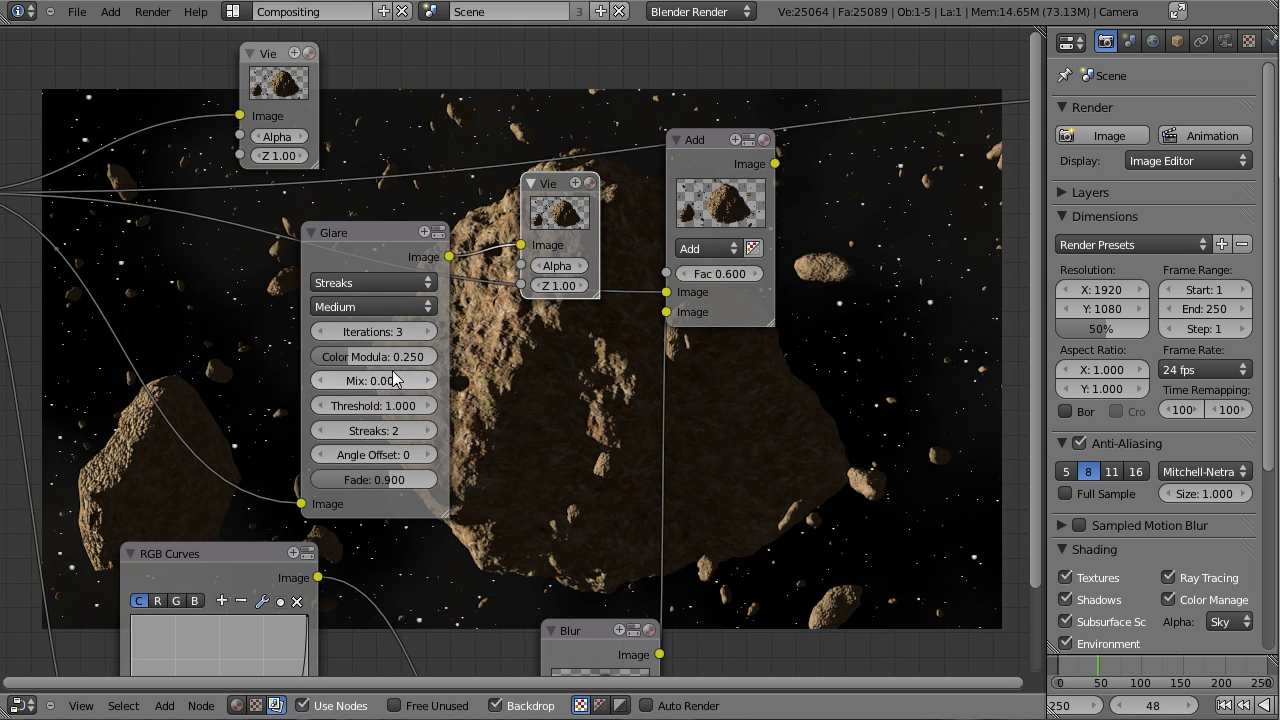
{"action": "left_click_drag", "start_coordinate": [376, 380], "coordinate": [480, 380]}
{"action": "left_click_drag", "start_coordinate": [348, 405], "coordinate": [250, 405]}
{"action": "left_click", "coordinate": [433, 402]}
{"action": "left_click", "coordinate": [433, 401]}
{"action": "left_click", "coordinate": [433, 401]}
{"action": "middle_click_drag", "start_coordinate": [544, 379], "coordinate": [341, 264]}
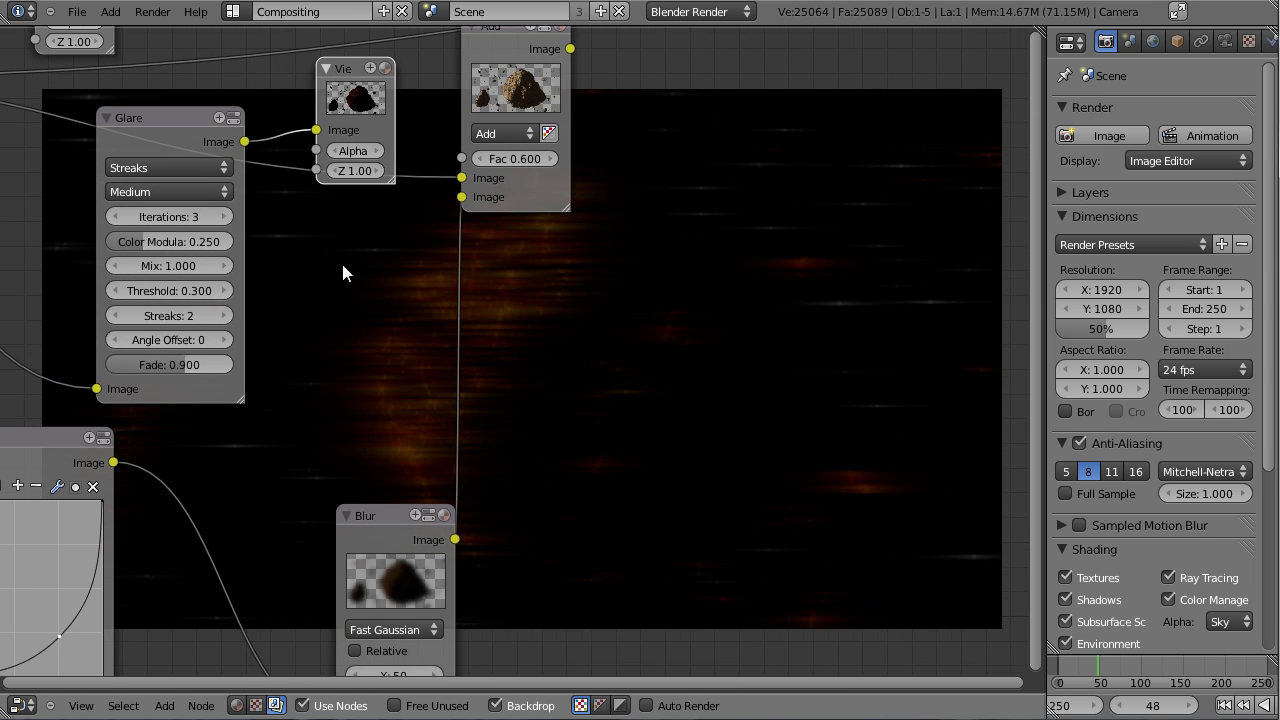
Step: Set the Glare node's fade to 0.926 and its iterations to 5
{"action": "left_click_drag", "start_coordinate": [208, 365], "coordinate": [220, 365]}
{"action": "left_click", "coordinate": [225, 216]}
{"action": "left_click", "coordinate": [225, 216]}
{"action": "left_click", "coordinate": [228, 217]}
{"action": "middle_click_drag", "start_coordinate": [274, 240], "coordinate": [331, 352]}
Step: Delete the Glare node's Viewer and move the Glare node back to leave room before the Add node
{"action": "scroll", "coordinate": [333, 340], "scroll_direction": "down", "scroll_amount": 2}
{"action": "key", "text": "x"}
{"action": "scroll", "coordinate": [405, 245], "scroll_direction": "down", "scroll_amount": 3}
{"action": "middle_click_drag", "start_coordinate": [426, 304], "coordinate": [437, 200]}
{"action": "scroll", "coordinate": [445, 190], "scroll_direction": "up", "scroll_amount": 2}
{"action": "middle_click_drag", "start_coordinate": [493, 40], "coordinate": [510, 97]}
{"action": "left_click_drag", "start_coordinate": [282, 207], "coordinate": [238, 205]}
{"action": "scroll", "coordinate": [238, 205], "scroll_direction": "down", "scroll_amount": 1}
{"action": "middle_click_drag", "start_coordinate": [341, 242], "coordinate": [307, 256]}
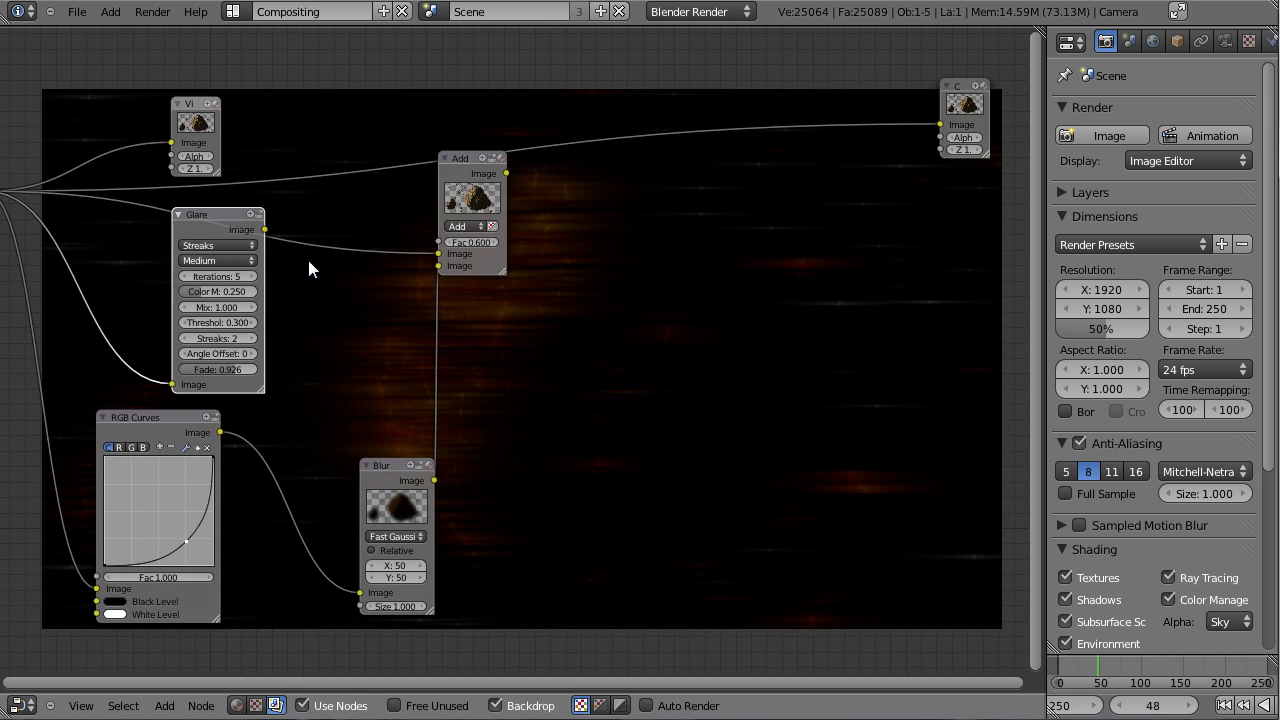
Step: Add a Mix node between Glare and Add, with Glare as its first input and Blur as its second
{"action": "key", "text": "shift+a"}
{"action": "mouse_move", "coordinate": [292, 286]}
{"action": "left_click", "coordinate": [357, 304]}
{"action": "left_click", "coordinate": [382, 319]}
{"action": "left_click_drag", "start_coordinate": [399, 500], "coordinate": [333, 481]}
{"action": "left_click_drag", "start_coordinate": [383, 400], "coordinate": [381, 394]}
{"action": "left_click_drag", "start_coordinate": [417, 309], "coordinate": [372, 286]}
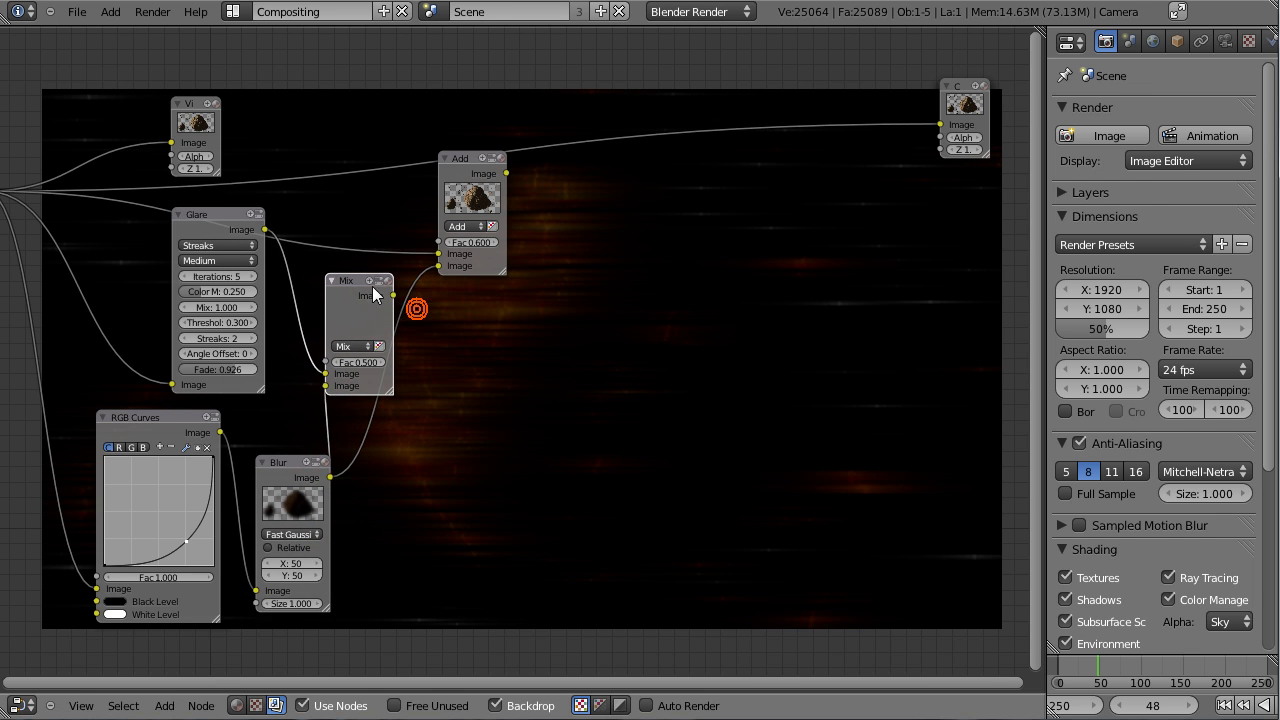
Step: Route the new Mix node's output into the main Add node's second input and attach a Viewer to it
{"action": "key", "text": "shift+a"}
{"action": "mouse_move", "coordinate": [349, 284]}
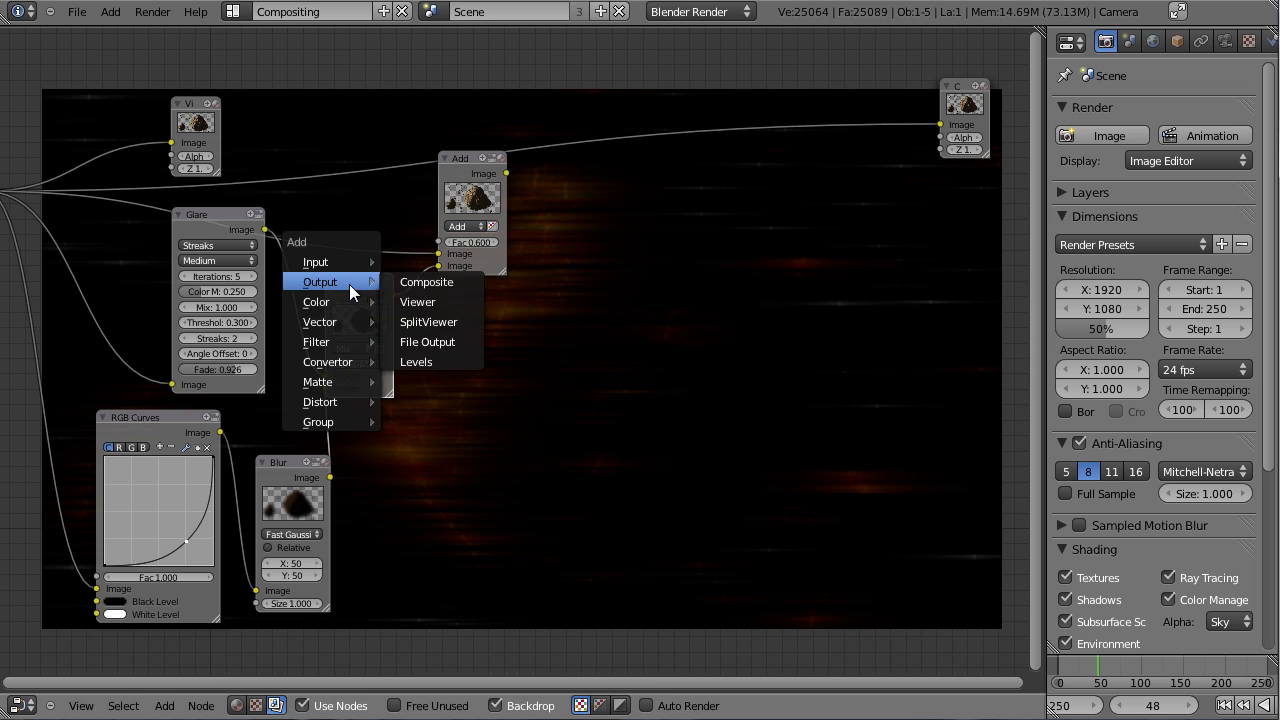
{"action": "left_click", "coordinate": [425, 300]}
{"action": "left_click", "coordinate": [545, 351]}
Step: Set the new Mix node's blend mode to Add and its factor to 1
{"action": "left_click", "coordinate": [350, 348]}
{"action": "left_click", "coordinate": [364, 332]}
{"action": "left_click", "coordinate": [357, 364]}
{"action": "type", "text": "1"}
{"action": "key", "text": "Return"}
{"action": "middle_click_drag", "start_coordinate": [466, 383], "coordinate": [354, 463]}
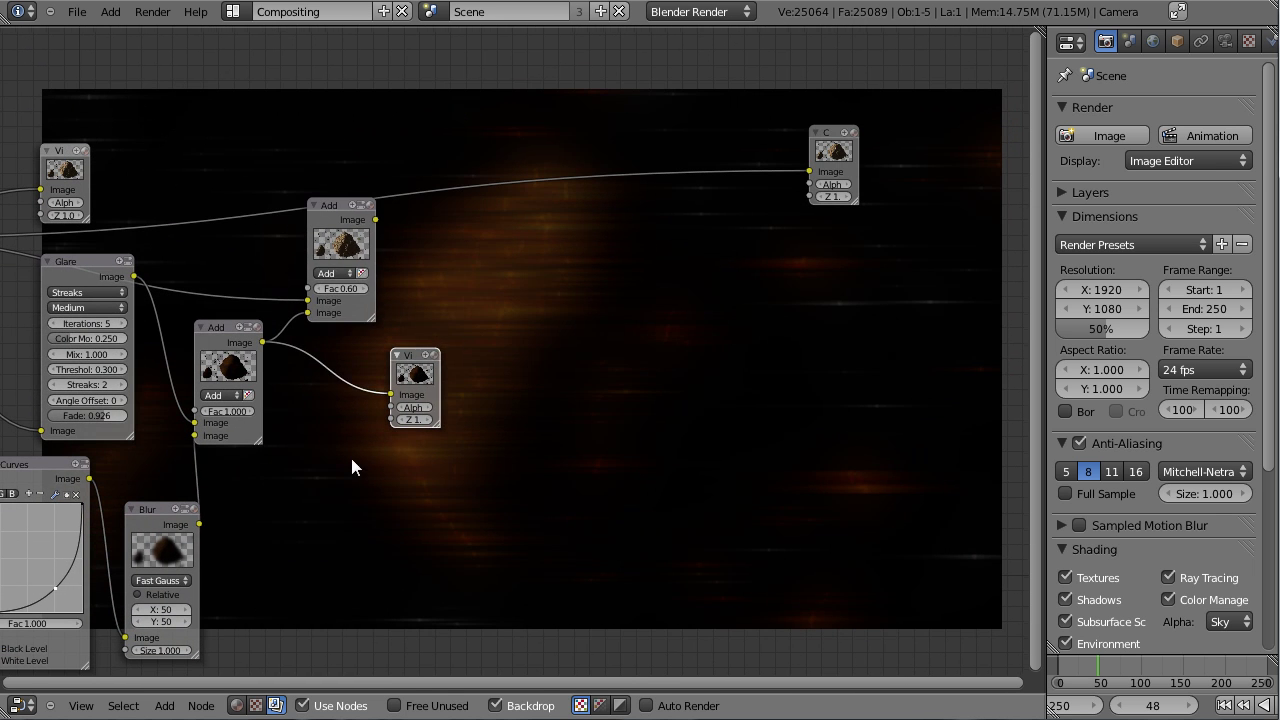
Step: Attach a Viewer node to the main Add node's output to preview the combined glow, and save the file
{"action": "key", "text": "shift+a"}
{"action": "mouse_move", "coordinate": [309, 249]}
{"action": "left_click", "coordinate": [405, 266]}
{"action": "left_click", "coordinate": [462, 222]}
{"action": "middle_click_drag", "start_coordinate": [506, 273], "coordinate": [205, 115]}
{"action": "scroll", "coordinate": [419, 338], "scroll_direction": "down", "scroll_amount": 1}
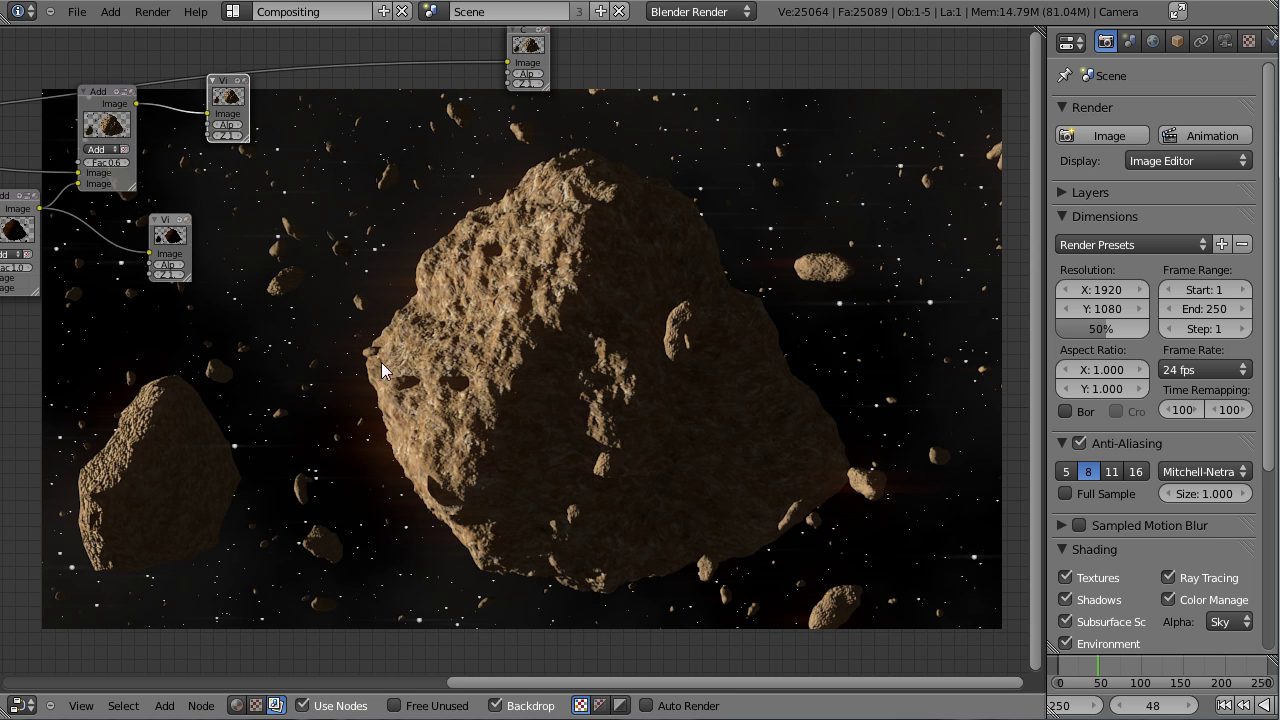
{"action": "key", "text": "ctrl+s"}
{"action": "left_click", "coordinate": [396, 290]}
Step: Delete the main Add node's Viewer, save the file, and tidy the Composite and remaining Viewer node positions
{"action": "middle_click_drag", "start_coordinate": [262, 115], "coordinate": [340, 206]}
{"action": "scroll", "coordinate": [458, 236], "scroll_direction": "down", "scroll_amount": 1}
{"action": "key", "text": "x"}
{"action": "left_click_drag", "start_coordinate": [573, 165], "coordinate": [617, 106]}
{"action": "middle_click_drag", "start_coordinate": [462, 182], "coordinate": [725, 180]}
{"action": "key", "text": "ctrl+s"}
{"action": "left_click", "coordinate": [666, 217]}
{"action": "middle_click_drag", "start_coordinate": [534, 240], "coordinate": [486, 220]}
{"action": "left_click_drag", "start_coordinate": [408, 290], "coordinate": [331, 289]}
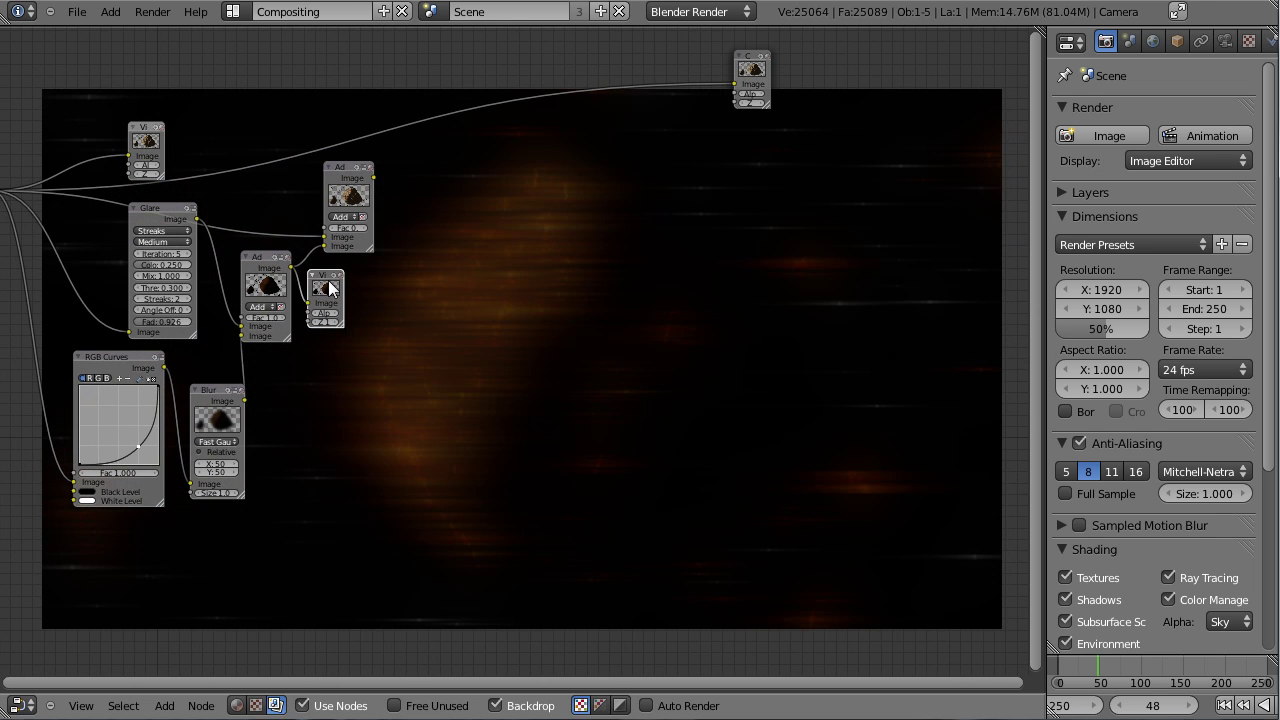
Step: Add a Defocus node fed by the Render Layers image, link its output to the main Add node's first image input, and save the file
{"action": "key", "text": "shift+a"}
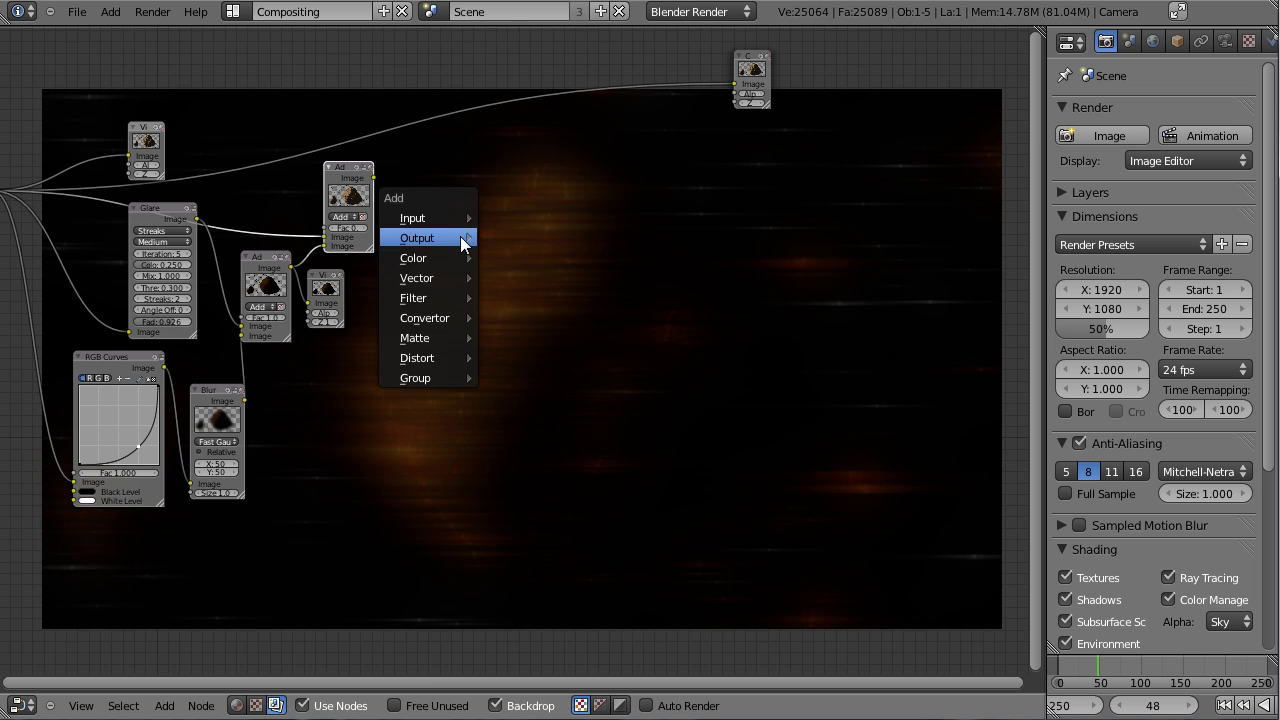
{"action": "middle_click_drag", "start_coordinate": [272, 283], "coordinate": [745, 320]}
{"action": "left_click_drag", "start_coordinate": [400, 226], "coordinate": [188, 215]}
{"action": "scroll", "coordinate": [260, 245], "scroll_direction": "up", "scroll_amount": 3}
{"action": "key", "text": "shift+a"}
{"action": "mouse_move", "coordinate": [292, 340]}
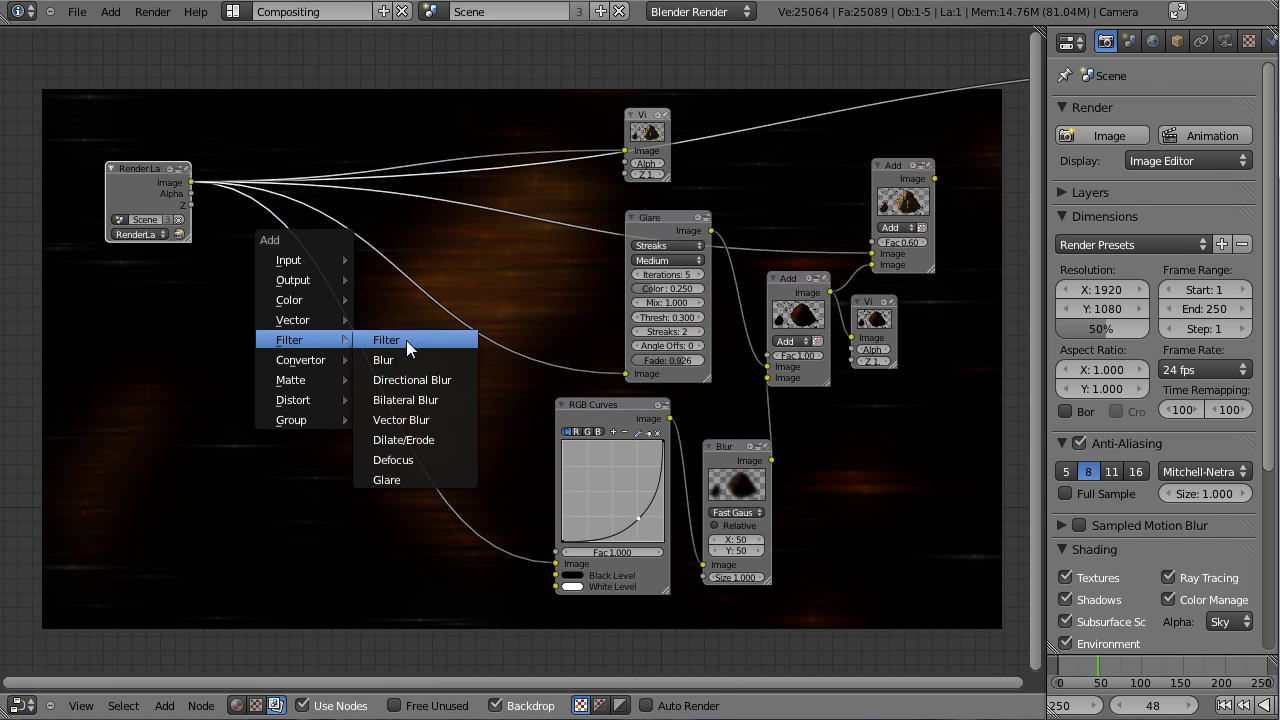
{"action": "left_click", "coordinate": [395, 459]}
{"action": "left_click", "coordinate": [289, 149]}
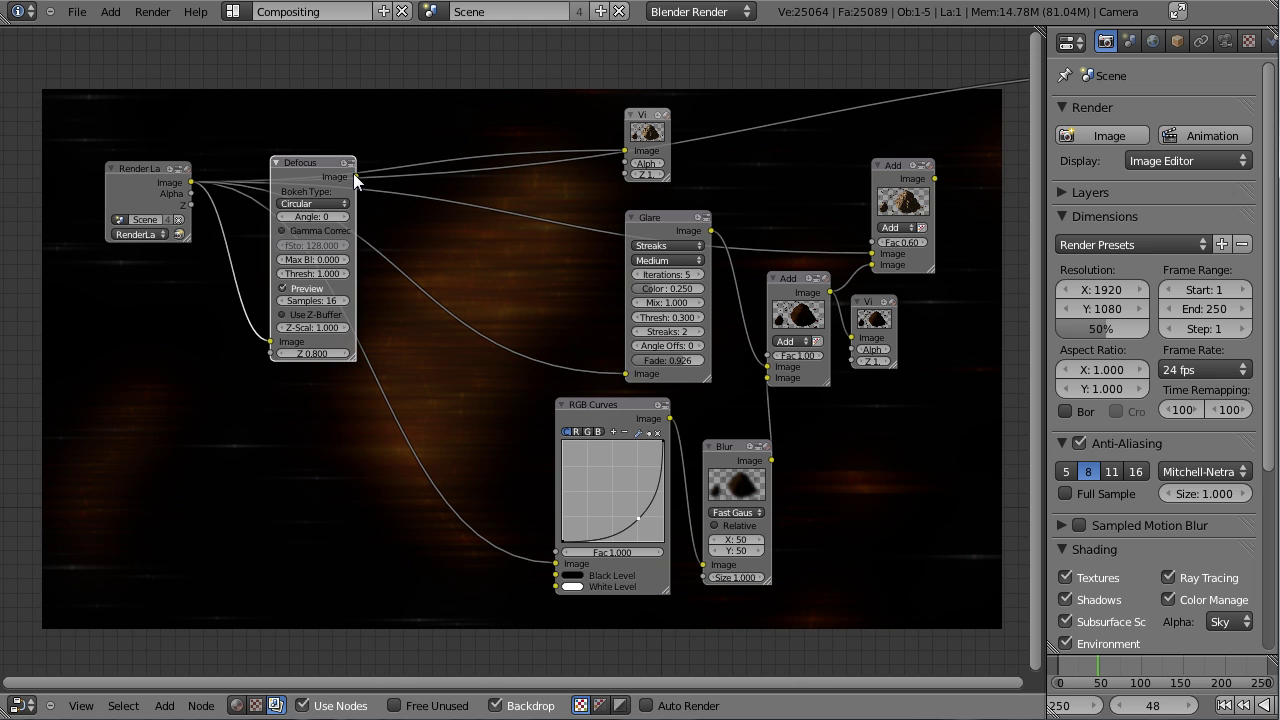
{"action": "left_click_drag", "start_coordinate": [355, 176], "coordinate": [872, 254]}
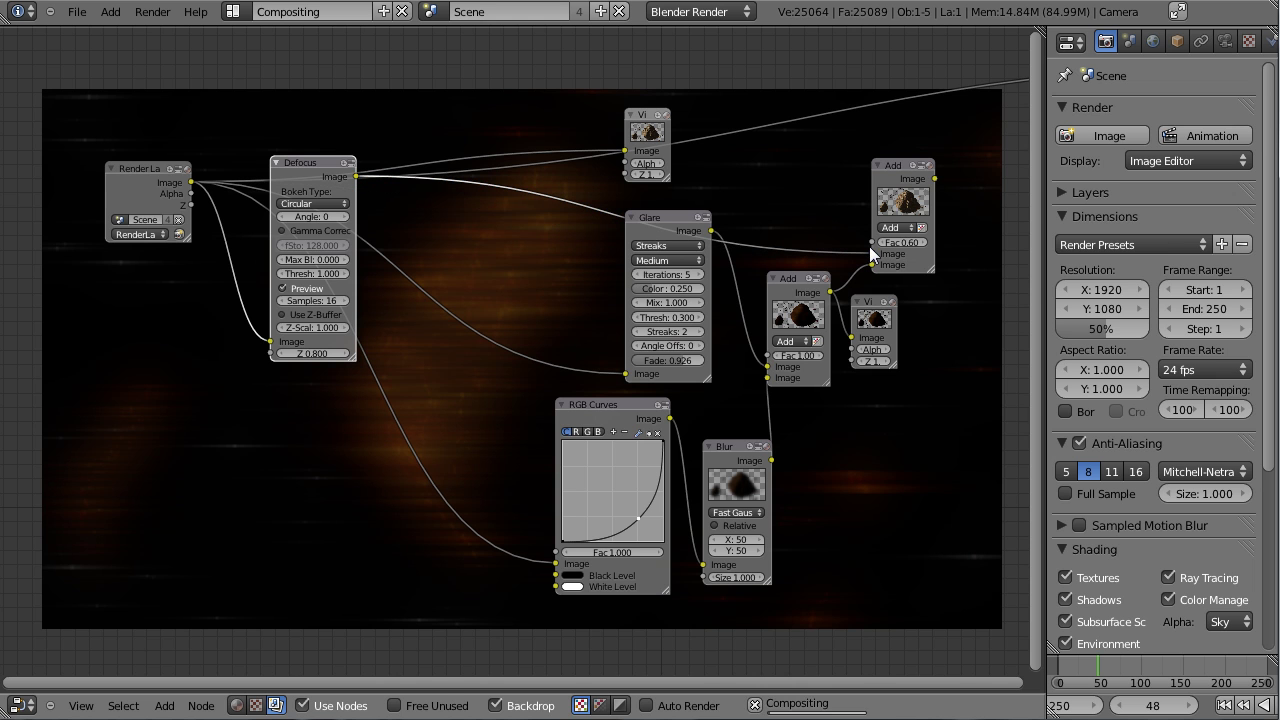
{"action": "key", "text": "ctrl+s"}
Step: Feed the render's Z pass into the Defocus node with Use Z-Buffer on and Preview off, and attach a Viewer to its output
{"action": "left_click", "coordinate": [376, 313]}
{"action": "scroll", "coordinate": [424, 360], "scroll_direction": "up", "scroll_amount": 1}
{"action": "middle_click_drag", "start_coordinate": [424, 360], "coordinate": [464, 447]}
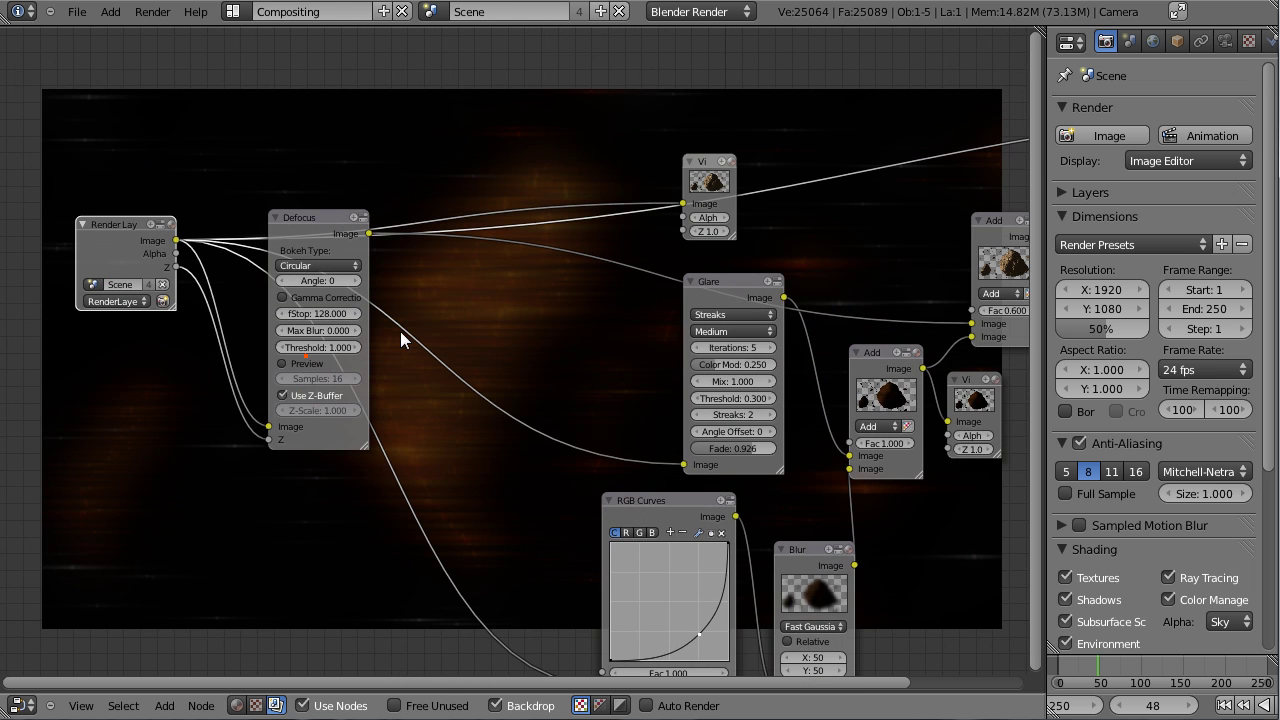
{"action": "scroll", "coordinate": [400, 331], "scroll_direction": "up", "scroll_amount": 1}
{"action": "key", "text": "shift+a"}
{"action": "mouse_move", "coordinate": [386, 129]}
{"action": "left_click", "coordinate": [480, 163]}
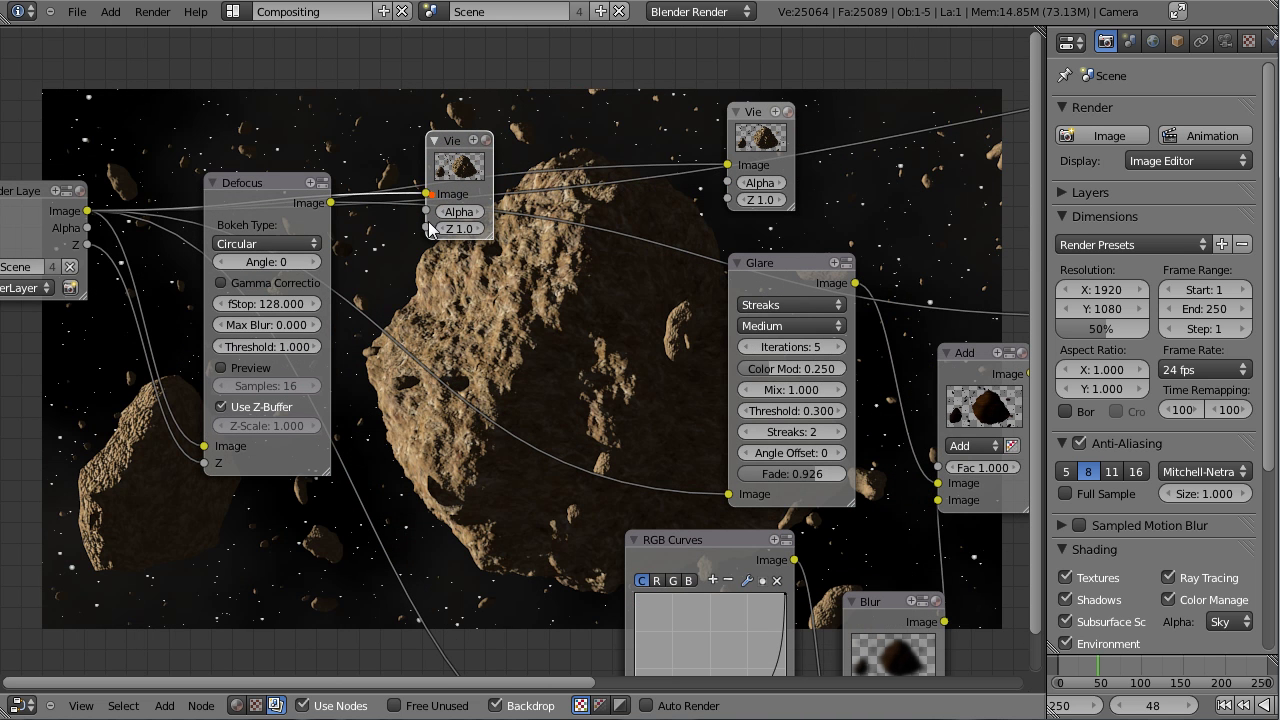
{"action": "left_click_drag", "start_coordinate": [330, 202], "coordinate": [437, 191]}
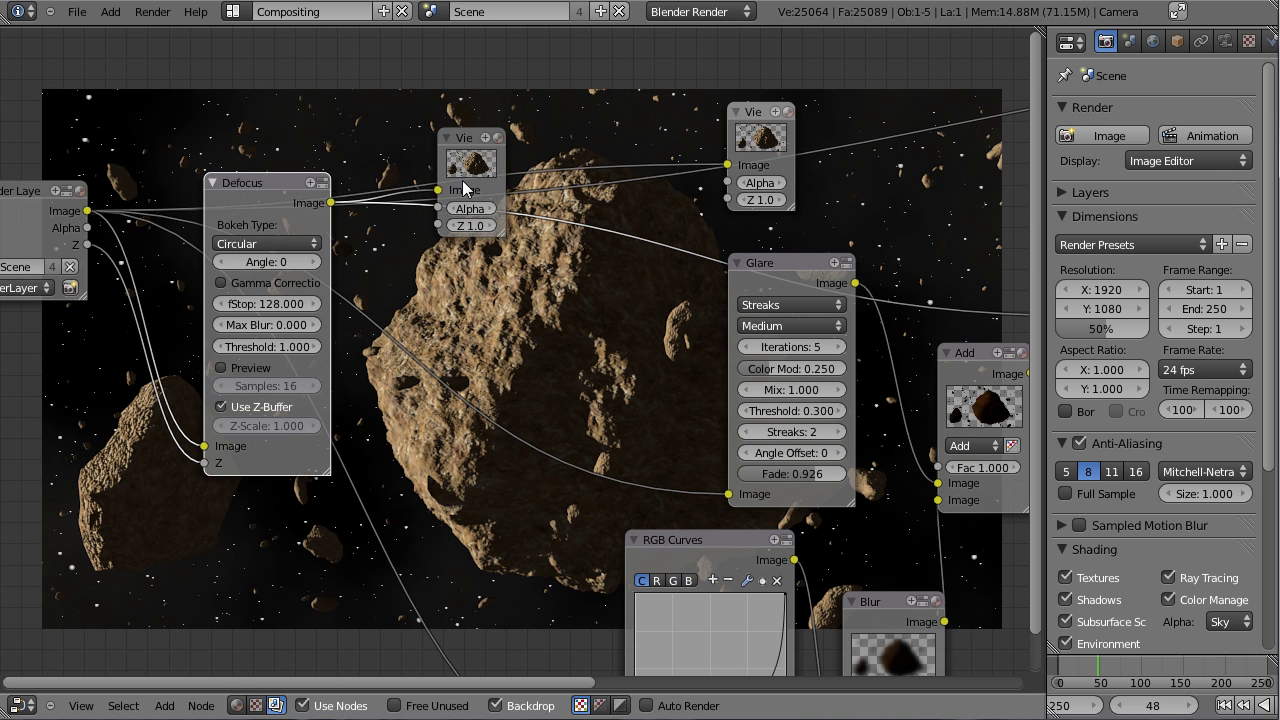
Step: Try Defocus fStop values of 20 and 40 to judge the blur on the foreground asteroid
{"action": "scroll", "coordinate": [328, 378], "scroll_direction": "up", "scroll_amount": 1}
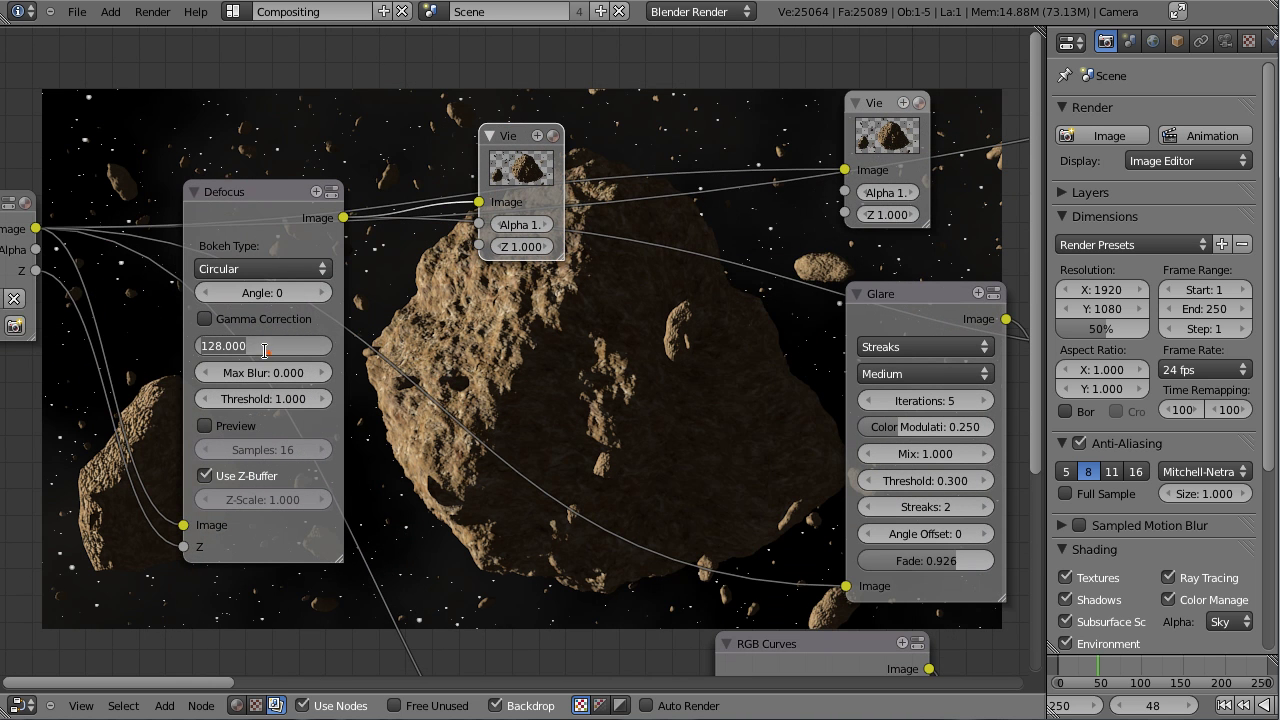
{"action": "type", "text": "20"}
{"action": "key", "text": "Return"}
{"action": "middle_click_drag", "start_coordinate": [578, 372], "coordinate": [627, 275]}
{"action": "key", "text": "Return"}
{"action": "scroll", "coordinate": [579, 337], "scroll_direction": "up", "scroll_amount": 4}
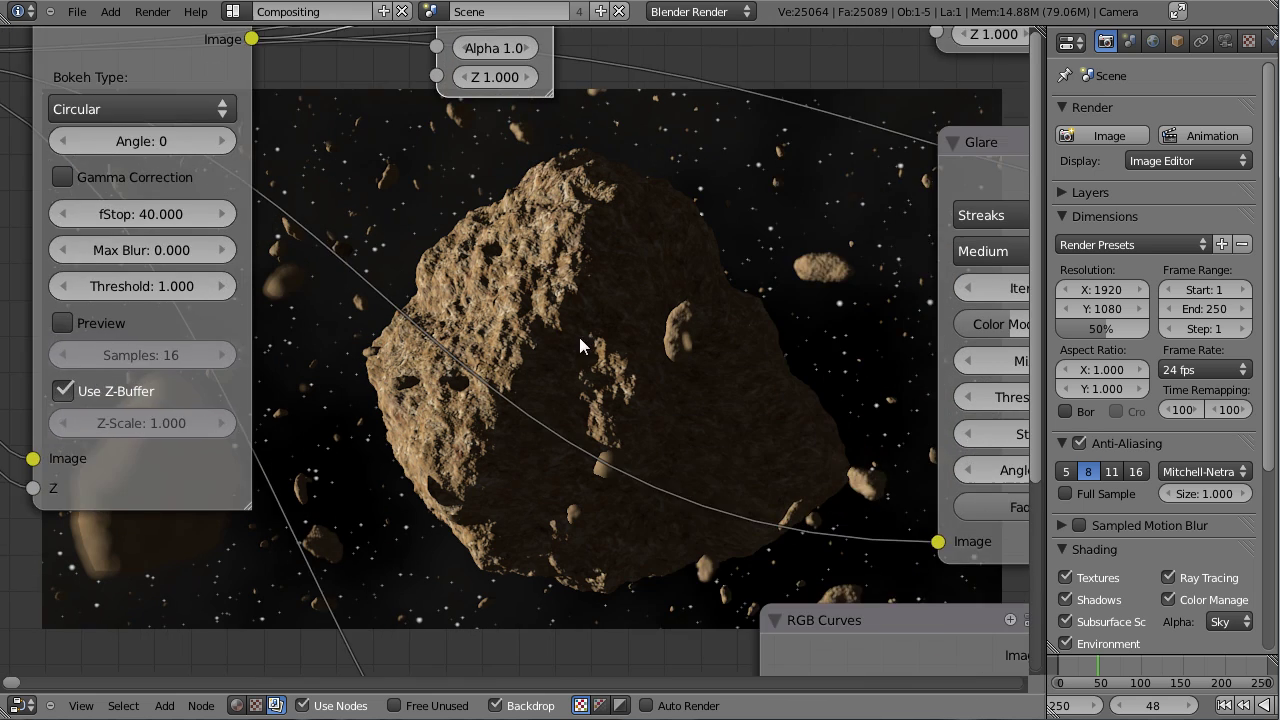
{"action": "middle_click_drag", "start_coordinate": [580, 339], "coordinate": [237, 463]}
{"action": "middle_click_drag", "start_coordinate": [84, 499], "coordinate": [98, 557]}
{"action": "middle_click_drag", "start_coordinate": [111, 421], "coordinate": [251, 491]}
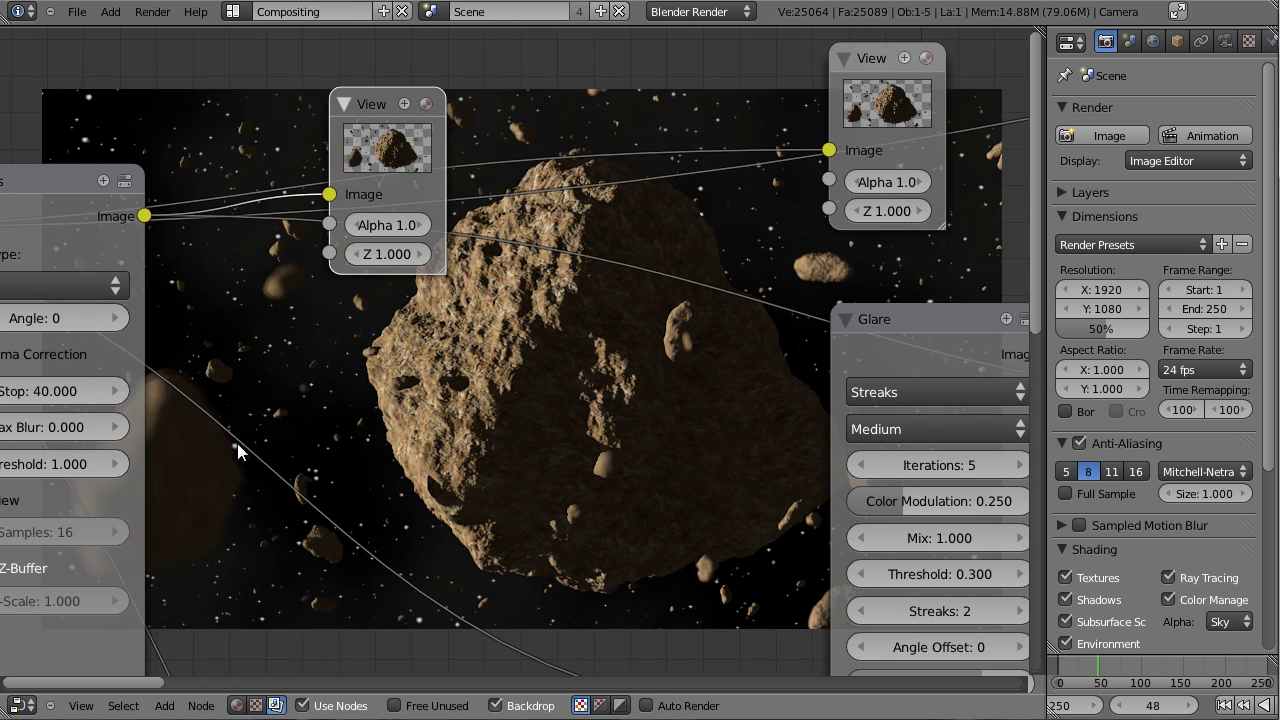
Step: Set the Defocus threshold to 0, enable its preview, and set the samples to 42
{"action": "middle_click_drag", "start_coordinate": [237, 445], "coordinate": [351, 385]}
{"action": "left_click_drag", "start_coordinate": [161, 394], "coordinate": [90, 394]}
{"action": "middle_click_drag", "start_coordinate": [434, 433], "coordinate": [338, 374]}
{"action": "left_click", "coordinate": [116, 397]}
{"action": "type", "text": "42"}
{"action": "key", "text": "Return"}
{"action": "middle_click_drag", "start_coordinate": [504, 452], "coordinate": [636, 452]}
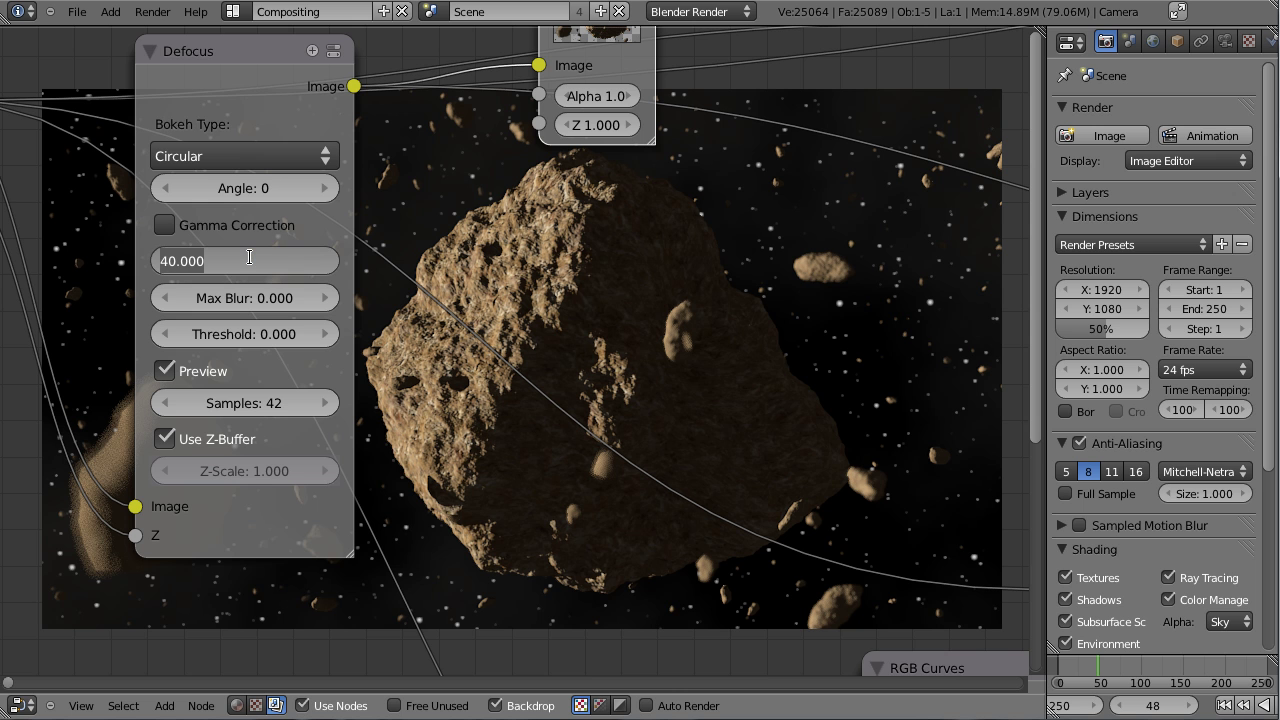
Step: Set the Defocus fStop to 80 and turn its preview off
{"action": "type", "text": "80"}
{"action": "key", "text": "Return"}
{"action": "middle_click_drag", "start_coordinate": [672, 379], "coordinate": [634, 226]}
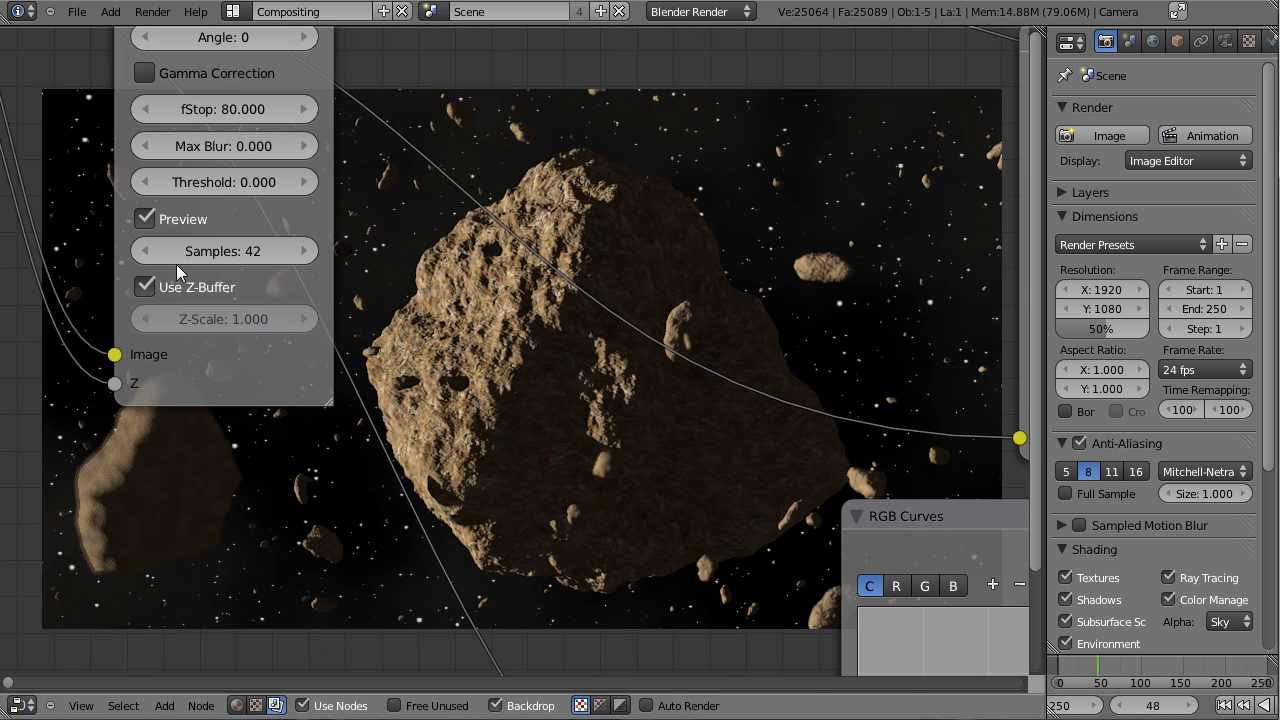
{"action": "middle_click_drag", "start_coordinate": [638, 379], "coordinate": [482, 158]}
{"action": "scroll", "coordinate": [515, 233], "scroll_direction": "down", "scroll_amount": 5}
{"action": "middle_click_drag", "start_coordinate": [610, 287], "coordinate": [549, 447]}
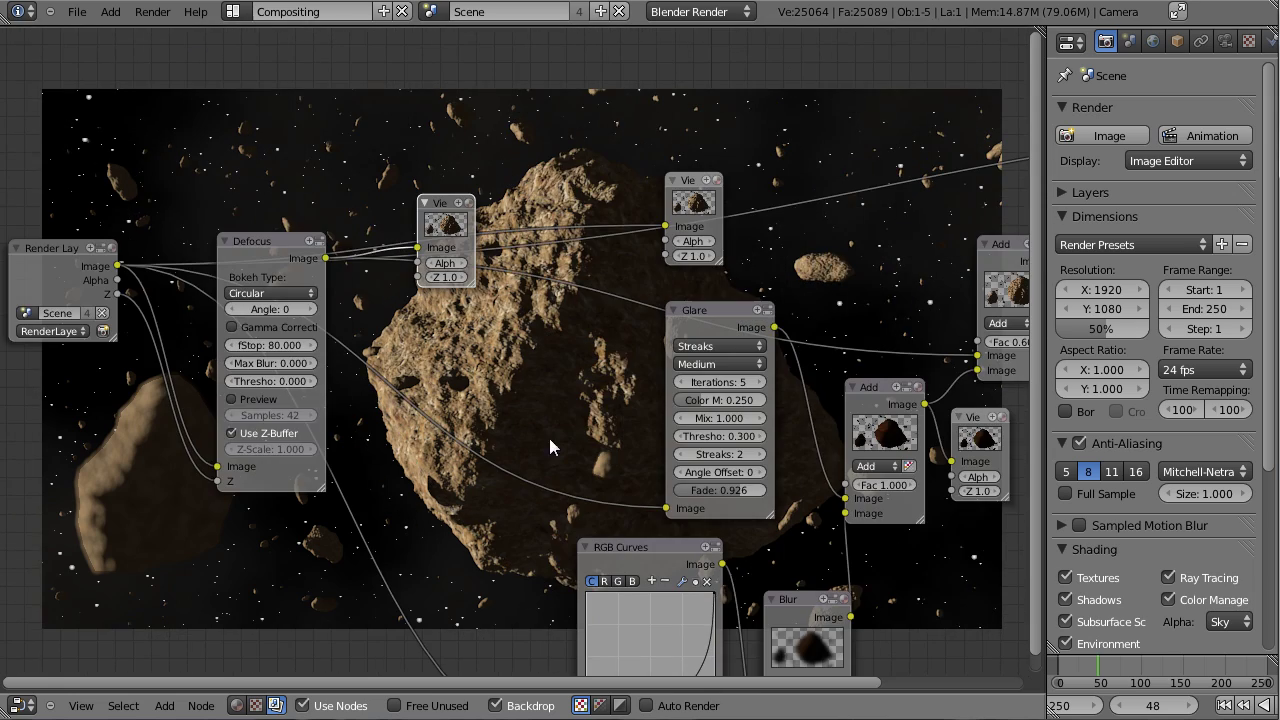
Step: Preview the main Add node's combined result through a temporary Viewer node, and delete that Viewer
{"action": "middle_click_drag", "start_coordinate": [512, 264], "coordinate": [312, 184]}
{"action": "scroll", "coordinate": [312, 184], "scroll_direction": "down", "scroll_amount": 1}
{"action": "left_click", "coordinate": [787, 213]}
{"action": "key", "text": "shift+a"}
{"action": "mouse_move", "coordinate": [790, 214]}
{"action": "left_click", "coordinate": [835, 233]}
{"action": "left_click", "coordinate": [902, 221]}
{"action": "middle_click_drag", "start_coordinate": [902, 221], "coordinate": [362, 192]}
{"action": "key", "text": "x"}
{"action": "scroll", "coordinate": [463, 251], "scroll_direction": "down", "scroll_amount": 2}
Step: Add a Lens Distortion node and link the main Add node's output to its image input
{"action": "key", "text": "shift+a"}
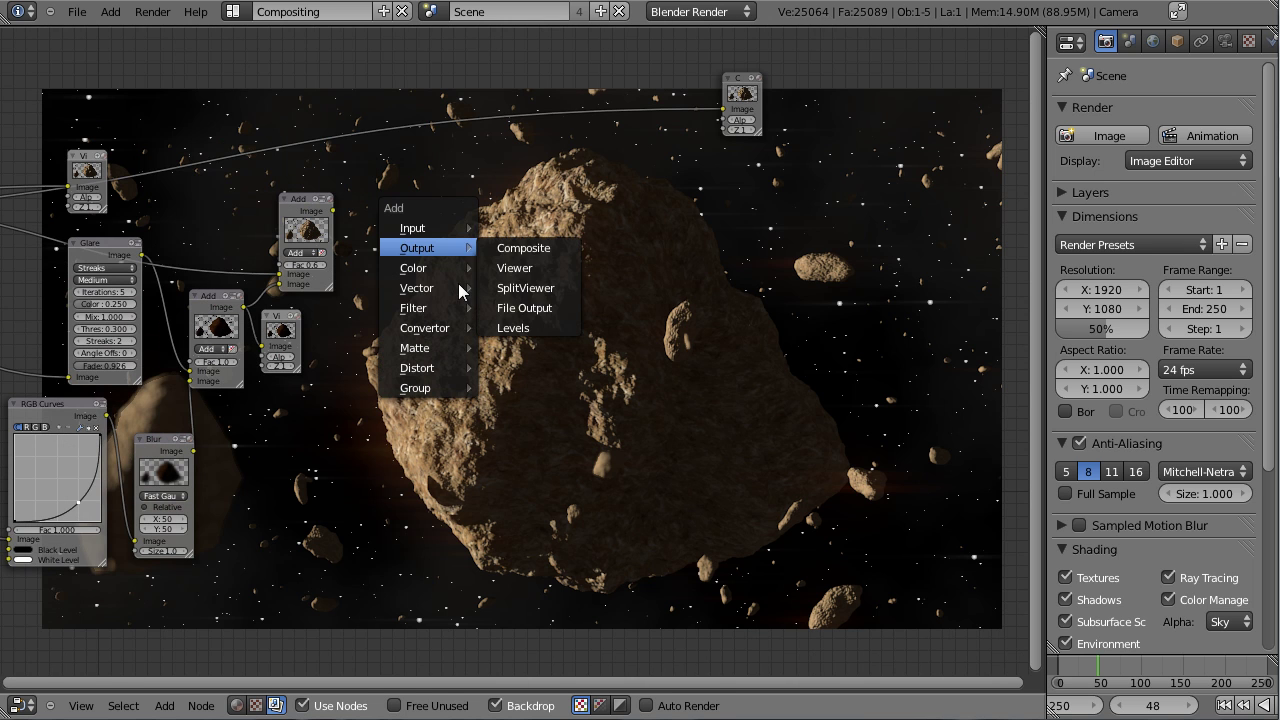
{"action": "mouse_move", "coordinate": [418, 312]}
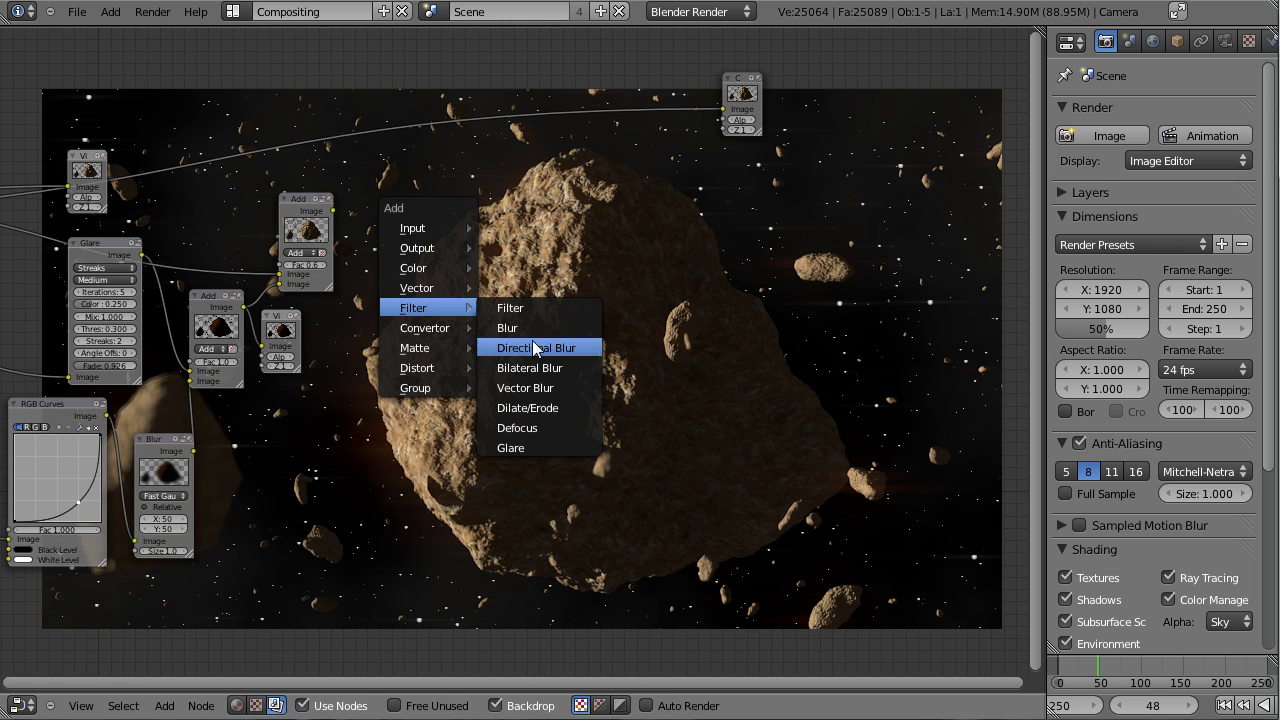
{"action": "mouse_move", "coordinate": [429, 366]}
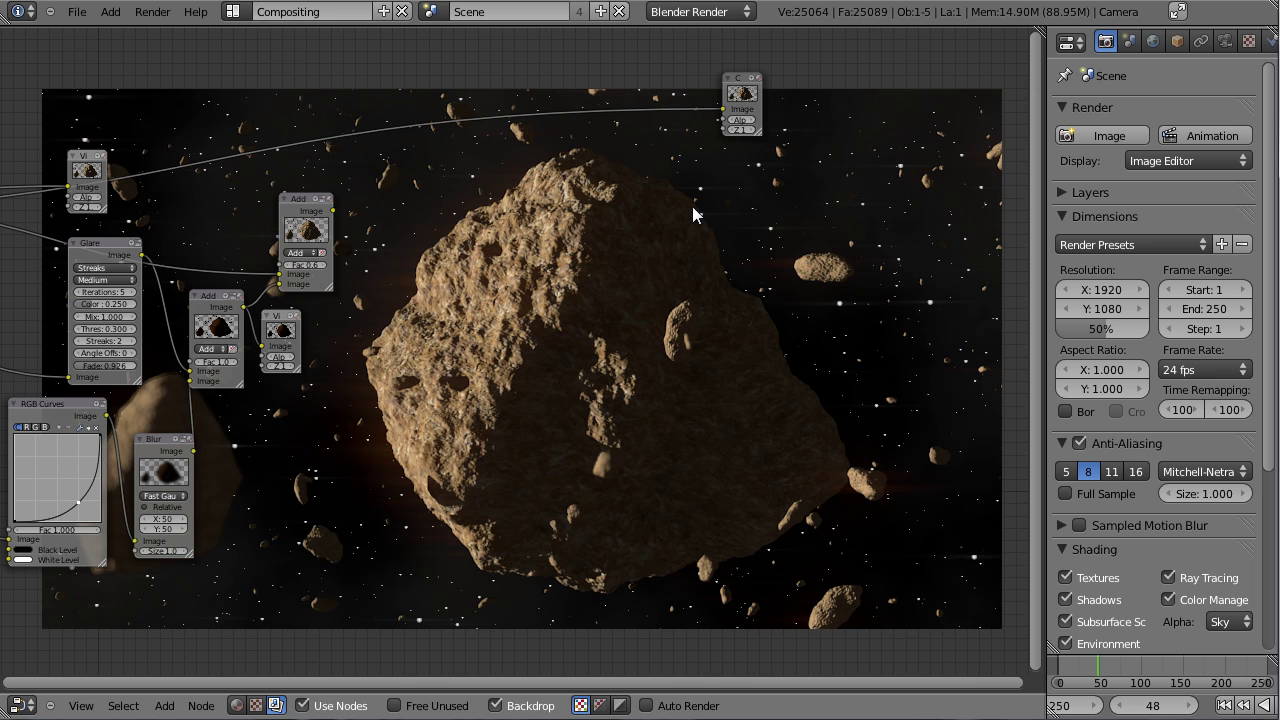
{"action": "scroll", "coordinate": [658, 149], "scroll_direction": "up", "scroll_amount": 2}
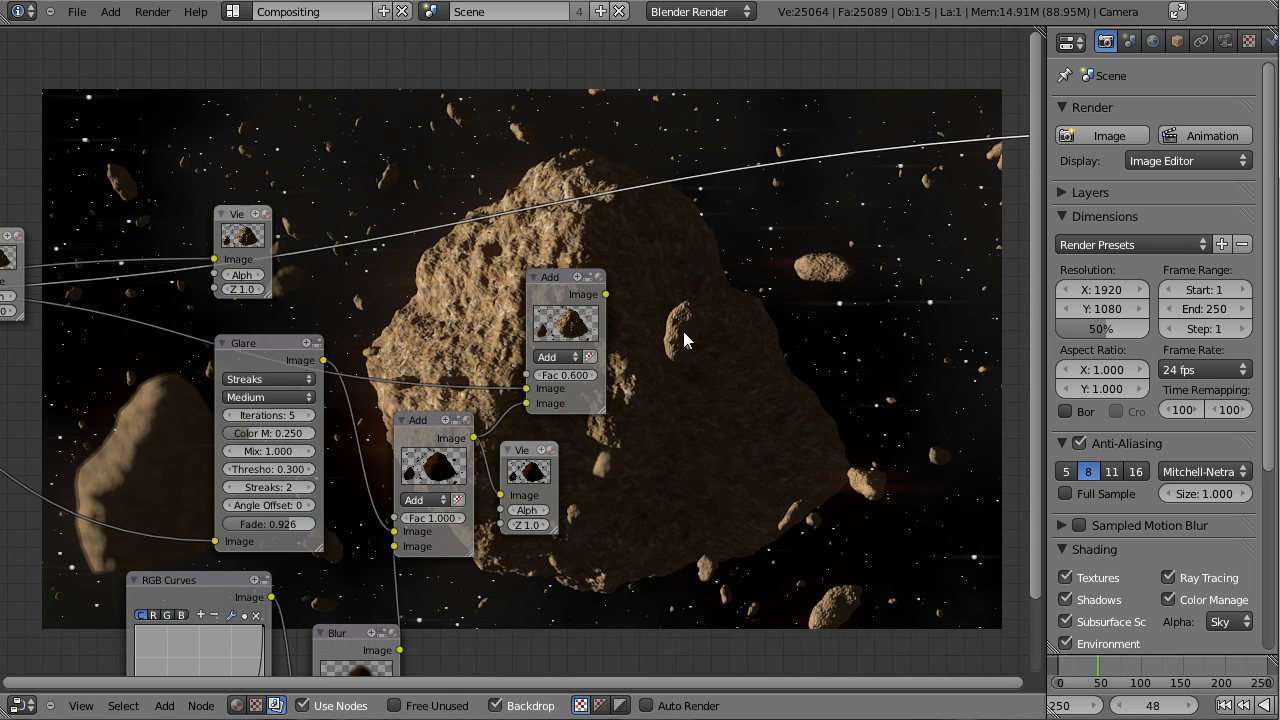
{"action": "key", "text": "shift+a"}
{"action": "mouse_move", "coordinate": [645, 453]}
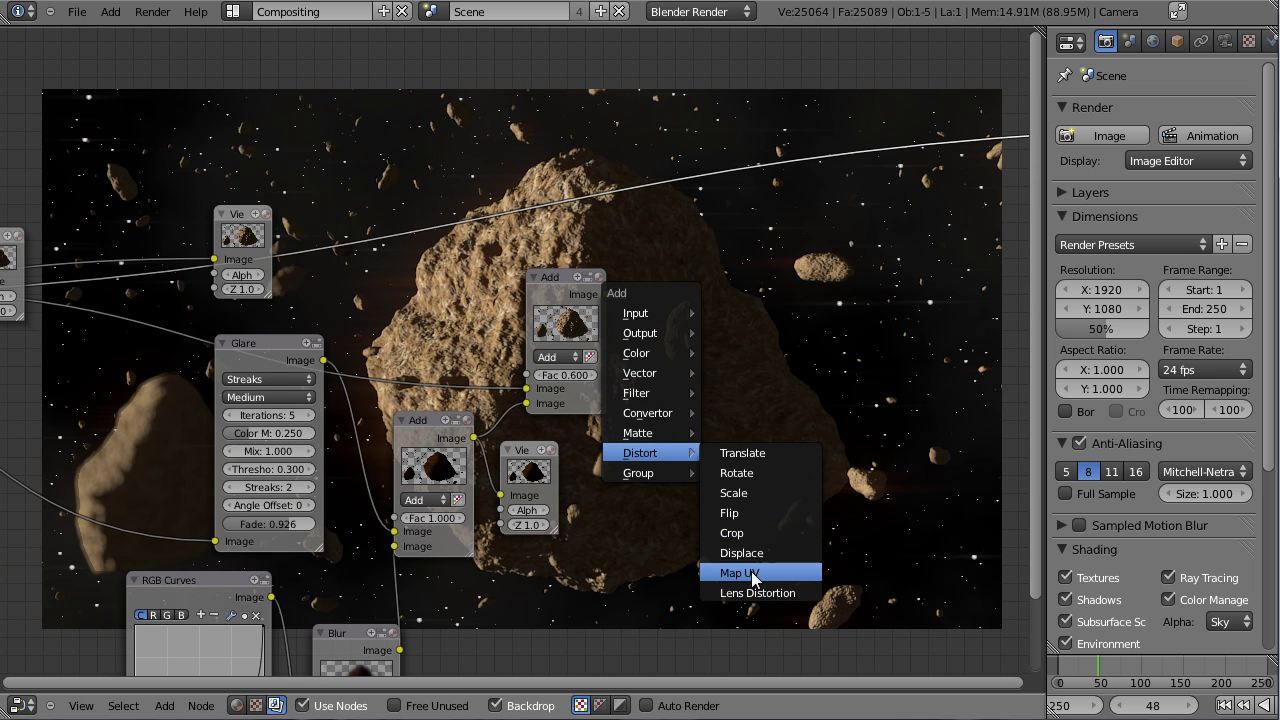
{"action": "left_click", "coordinate": [755, 600]}
{"action": "left_click", "coordinate": [682, 300]}
{"action": "left_click_drag", "start_coordinate": [605, 294], "coordinate": [678, 406]}
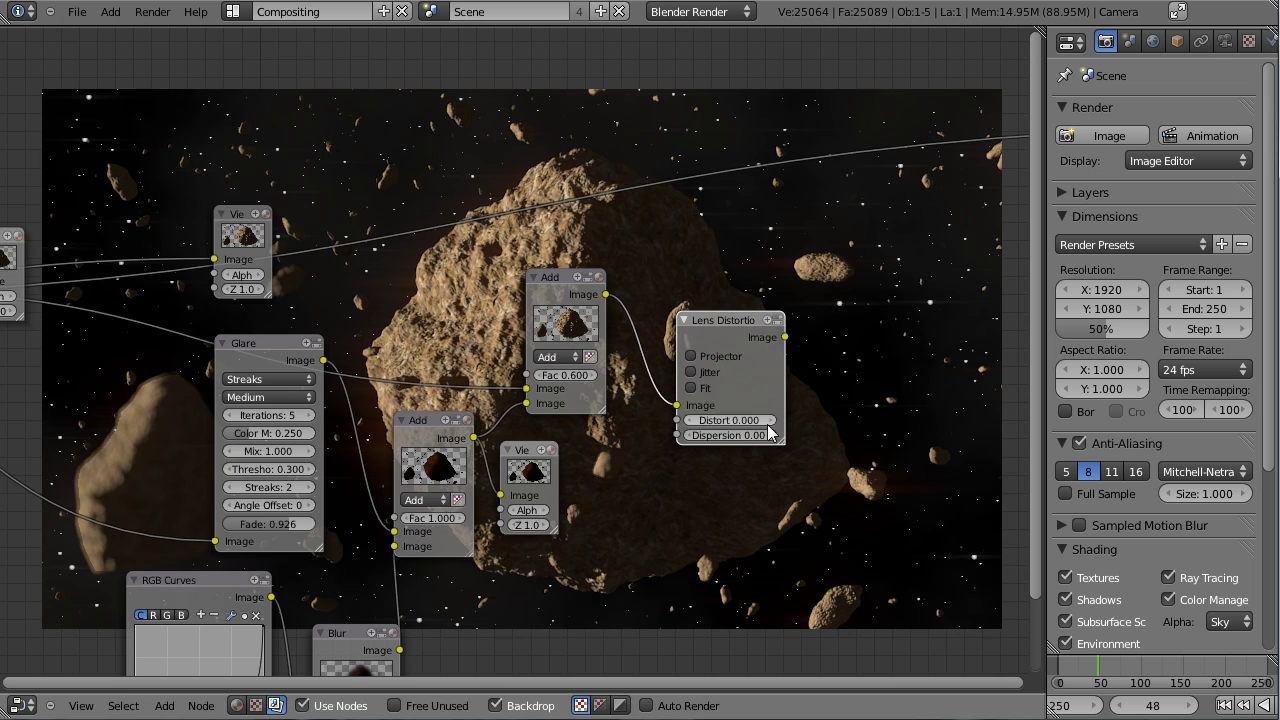
Step: Reposition the Lens Distortion node and set its distort value to 1
{"action": "middle_click_drag", "start_coordinate": [769, 437], "coordinate": [437, 397]}
{"action": "left_click_drag", "start_coordinate": [394, 280], "coordinate": [386, 314]}
{"action": "key", "text": "shift+a"}
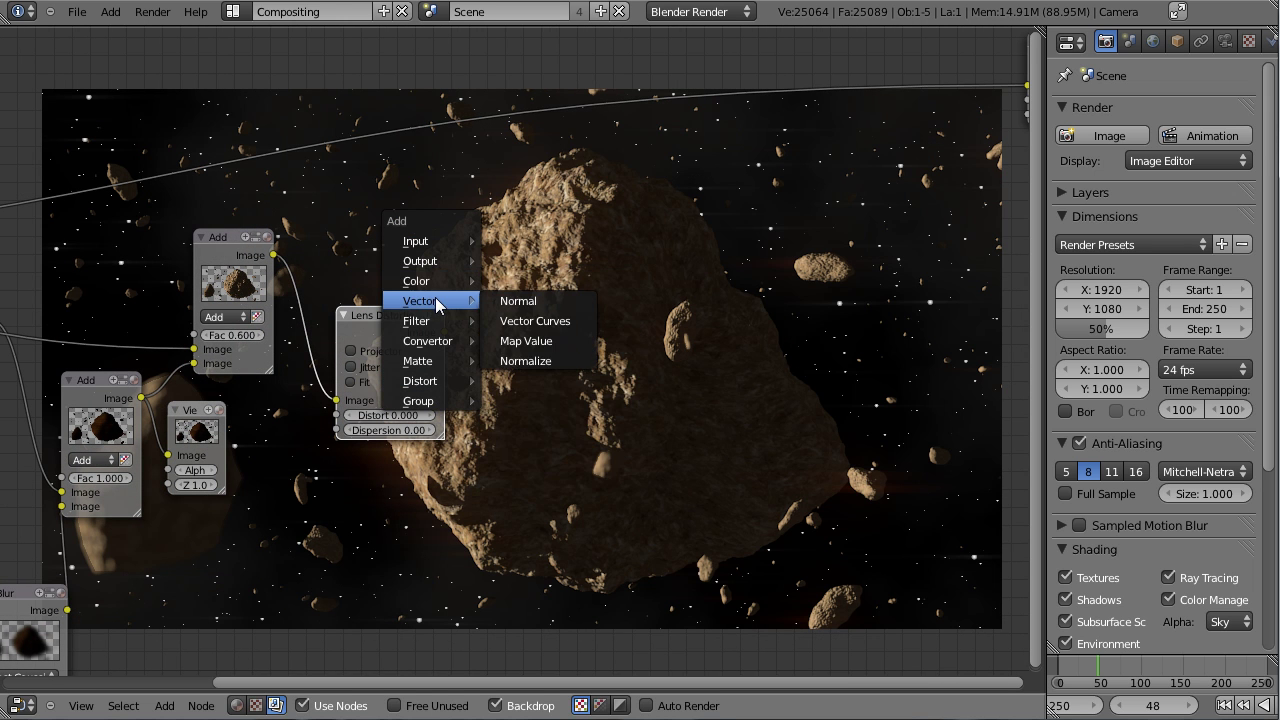
{"action": "left_click_drag", "start_coordinate": [394, 416], "coordinate": [436, 416]}
Step: Add a Math node fed by the Lens Distortion output, set to Greater Than with a second value of 0
{"action": "key", "text": "shift+a"}
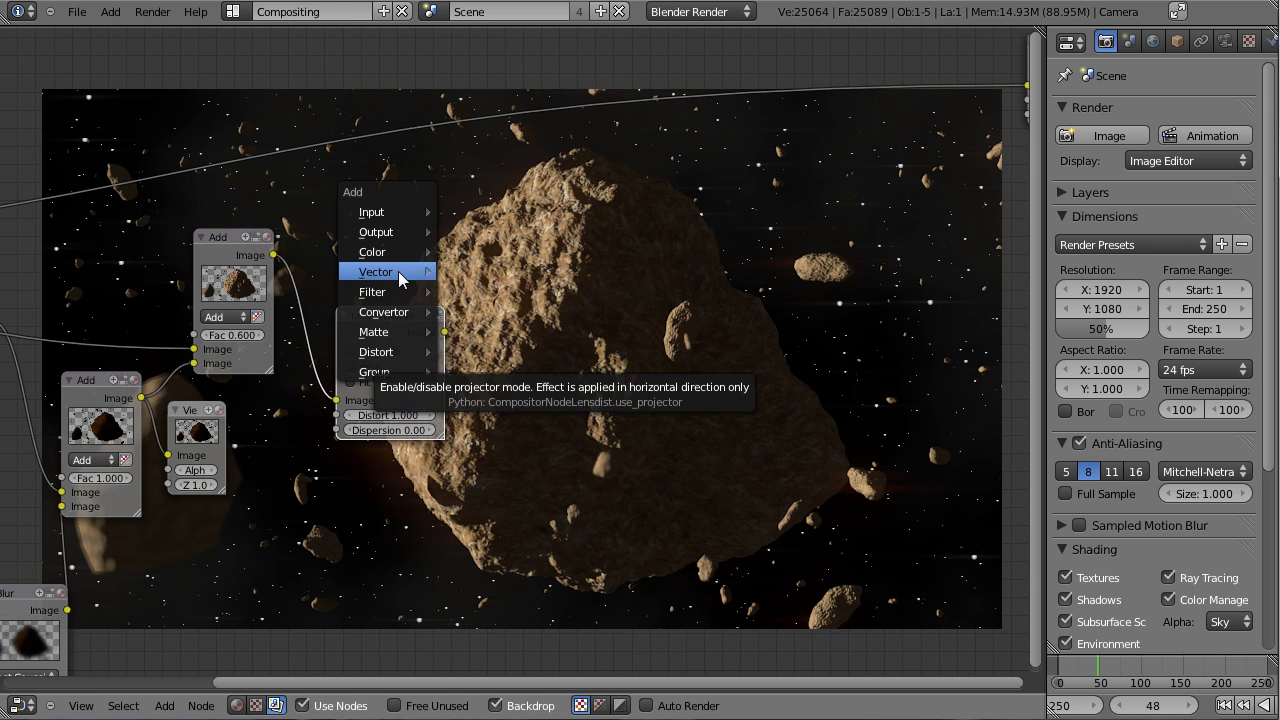
{"action": "mouse_move", "coordinate": [398, 313]}
{"action": "left_click", "coordinate": [470, 391]}
{"action": "left_click", "coordinate": [449, 332]}
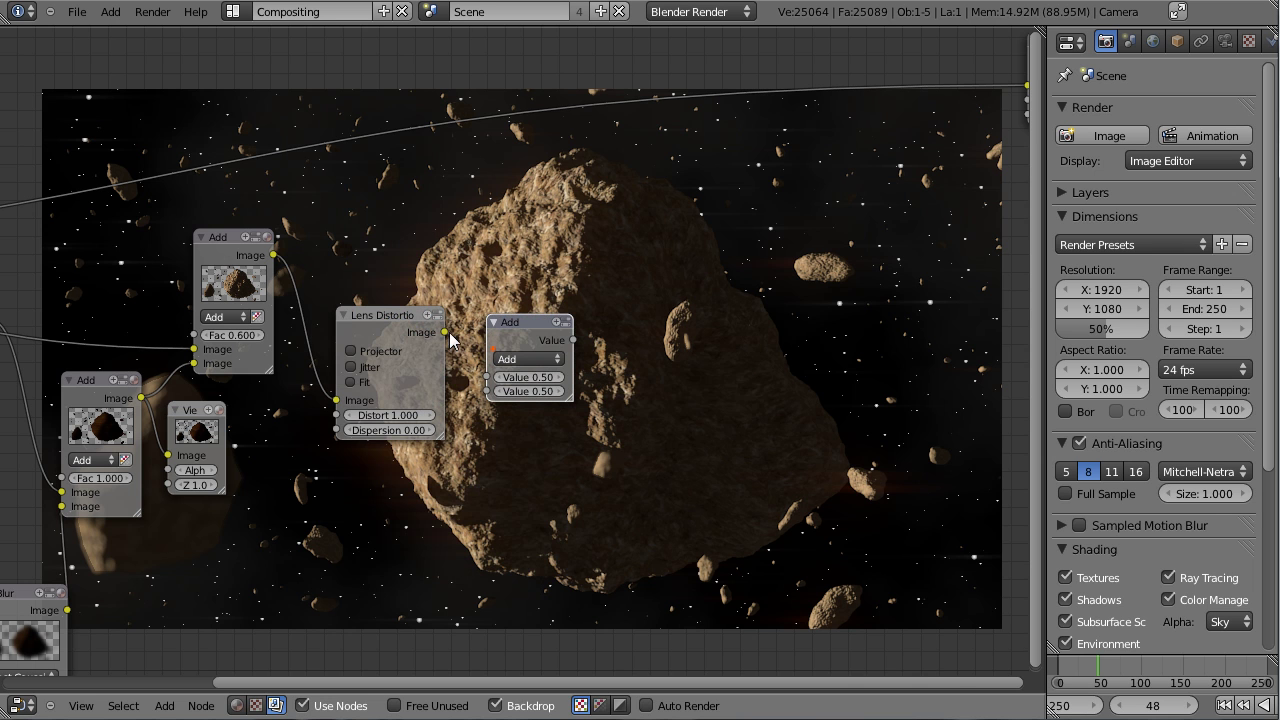
{"action": "left_click", "coordinate": [529, 358]}
{"action": "left_click", "coordinate": [556, 92]}
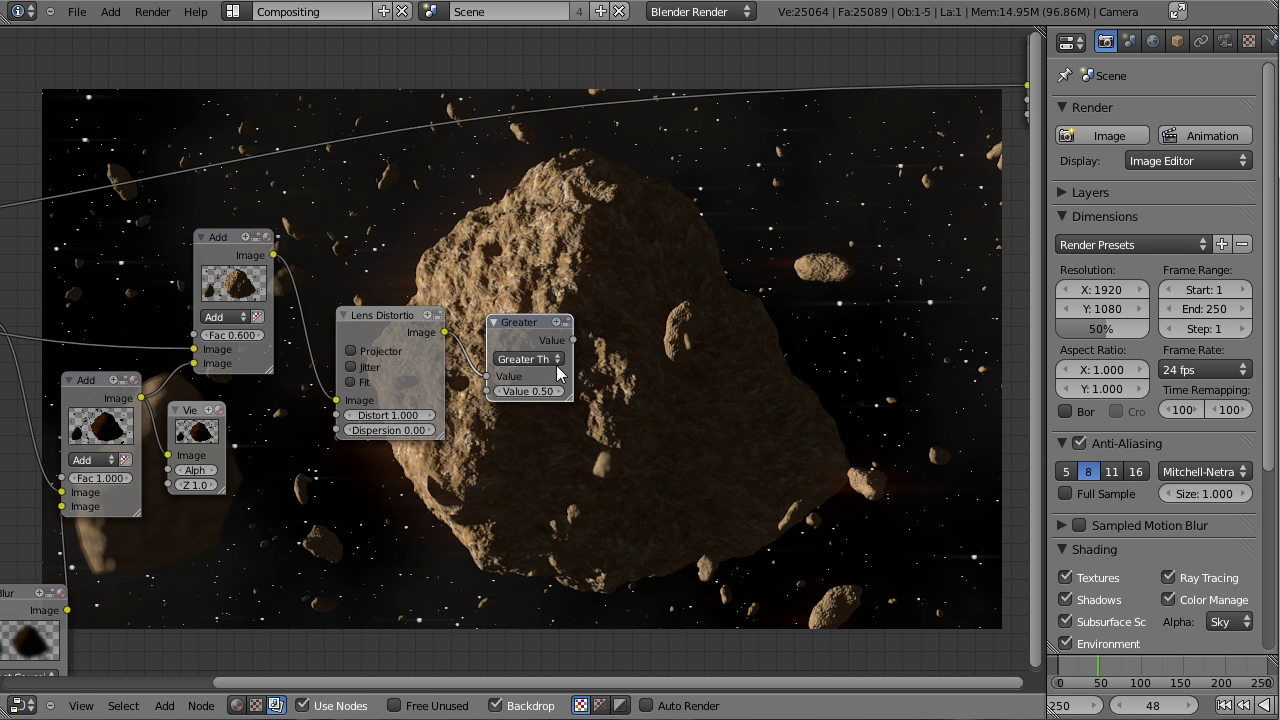
Step: Add a Blur node after the Greater Than node, set it to Fast Gaussian, and link the Greater Than output to it
{"action": "key", "text": "shift+a"}
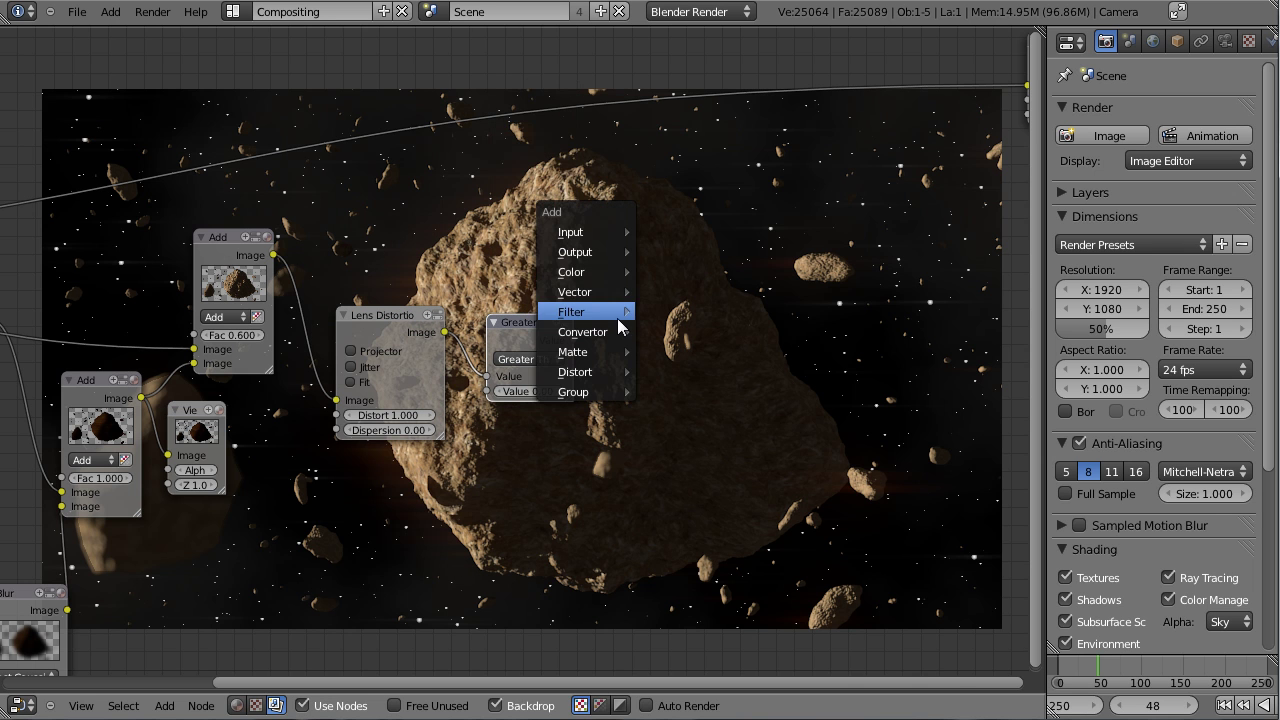
{"action": "mouse_move", "coordinate": [592, 294]}
{"action": "left_click", "coordinate": [666, 331]}
{"action": "left_click", "coordinate": [666, 331]}
{"action": "left_click", "coordinate": [693, 411]}
{"action": "left_click", "coordinate": [714, 319]}
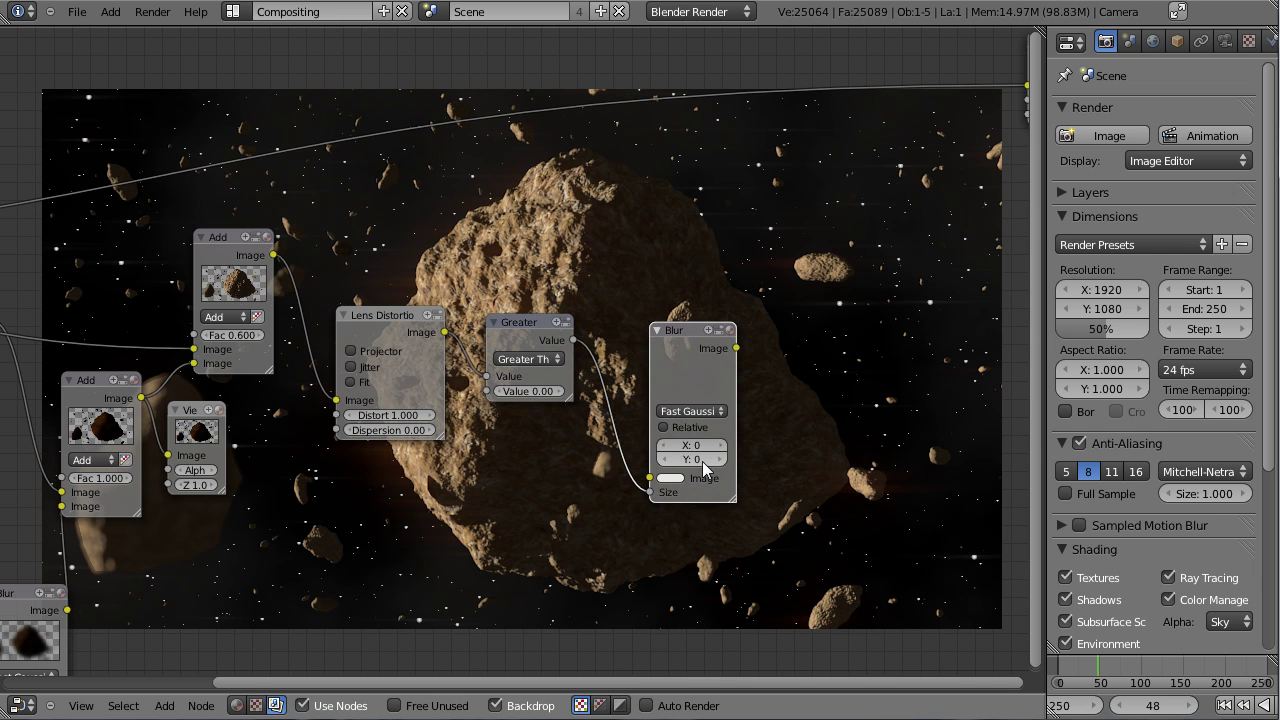
Step: Make the new Blur relative with X and Y at 30%, and attach a Viewer node to its output
{"action": "left_click", "coordinate": [663, 427]}
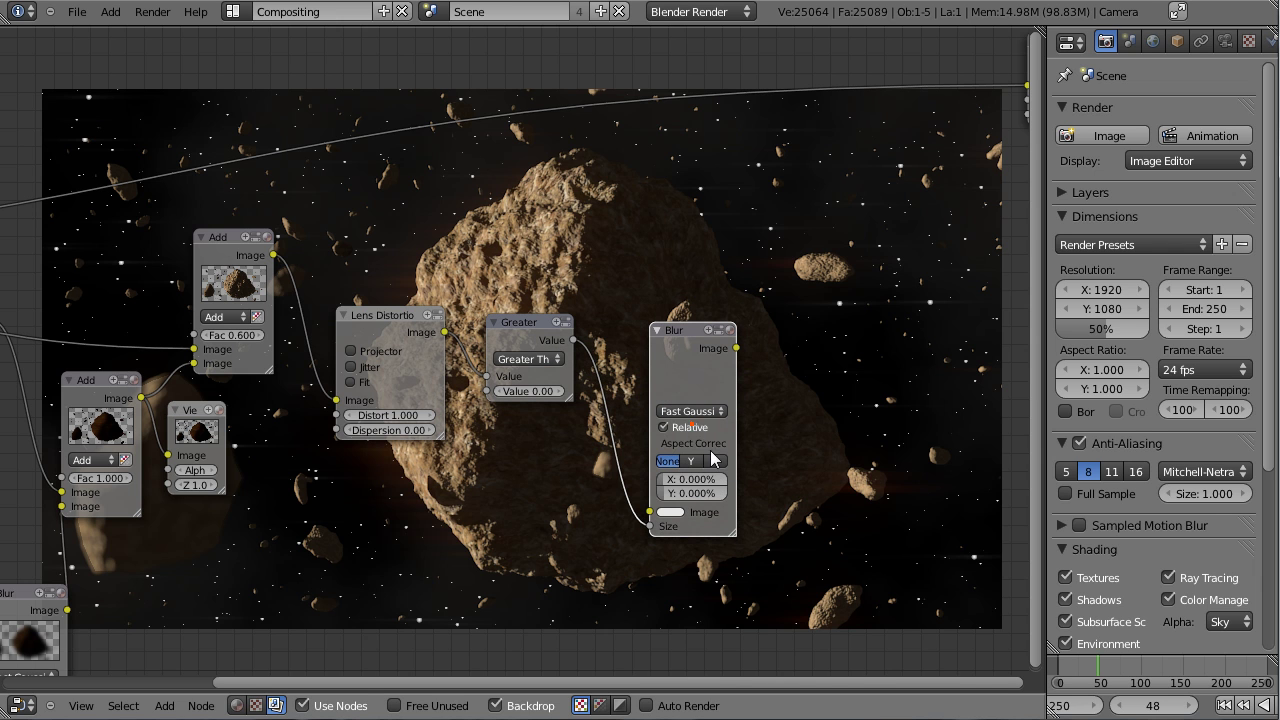
{"action": "left_click", "coordinate": [692, 480]}
{"action": "key", "text": "Return"}
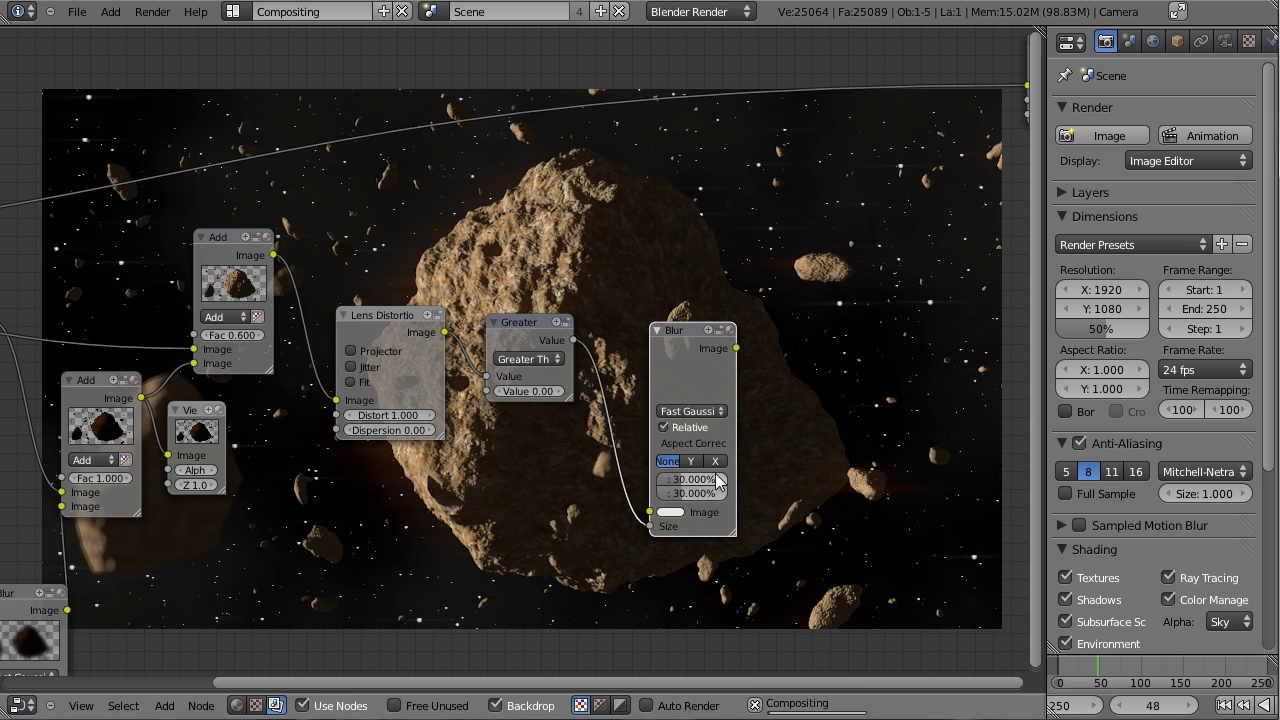
{"action": "key", "text": "shift+a"}
{"action": "mouse_move", "coordinate": [627, 390]}
{"action": "left_click", "coordinate": [713, 408]}
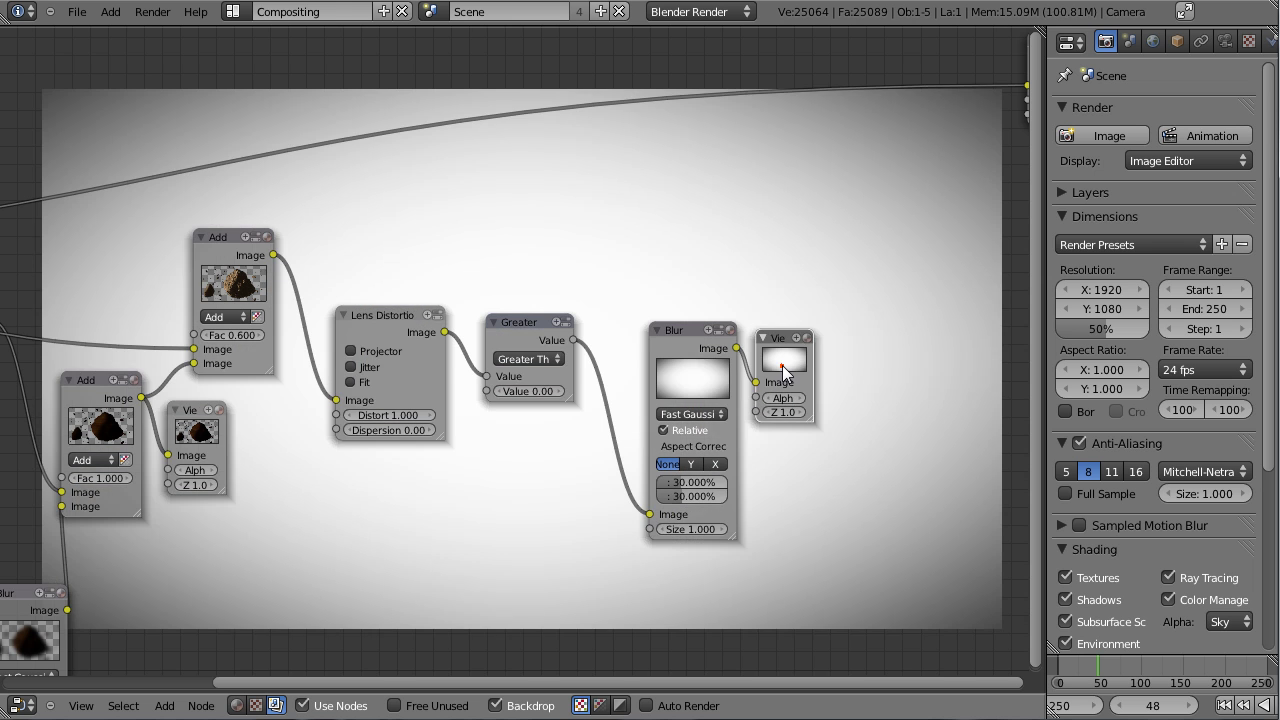
Step: Replace the new Blur node's Viewer with a Mix node, linking the Blur output to its second image input
{"action": "scroll", "coordinate": [823, 280], "scroll_direction": "up", "scroll_amount": 1}
{"action": "middle_click_drag", "start_coordinate": [823, 280], "coordinate": [567, 355]}
{"action": "key", "text": "shift+a"}
{"action": "mouse_move", "coordinate": [567, 355]}
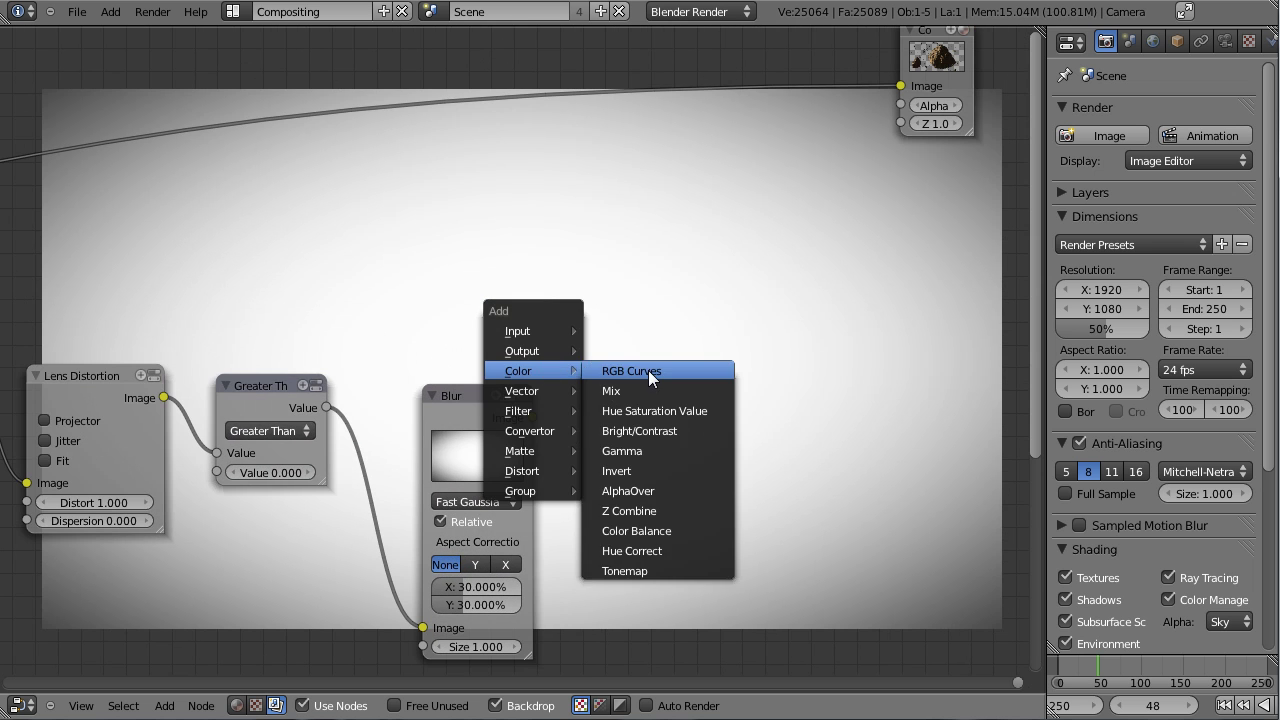
{"action": "left_click", "coordinate": [642, 390]}
{"action": "key", "text": "g"}
{"action": "left_click", "coordinate": [589, 248]}
{"action": "left_click_drag", "start_coordinate": [533, 409], "coordinate": [598, 352]}
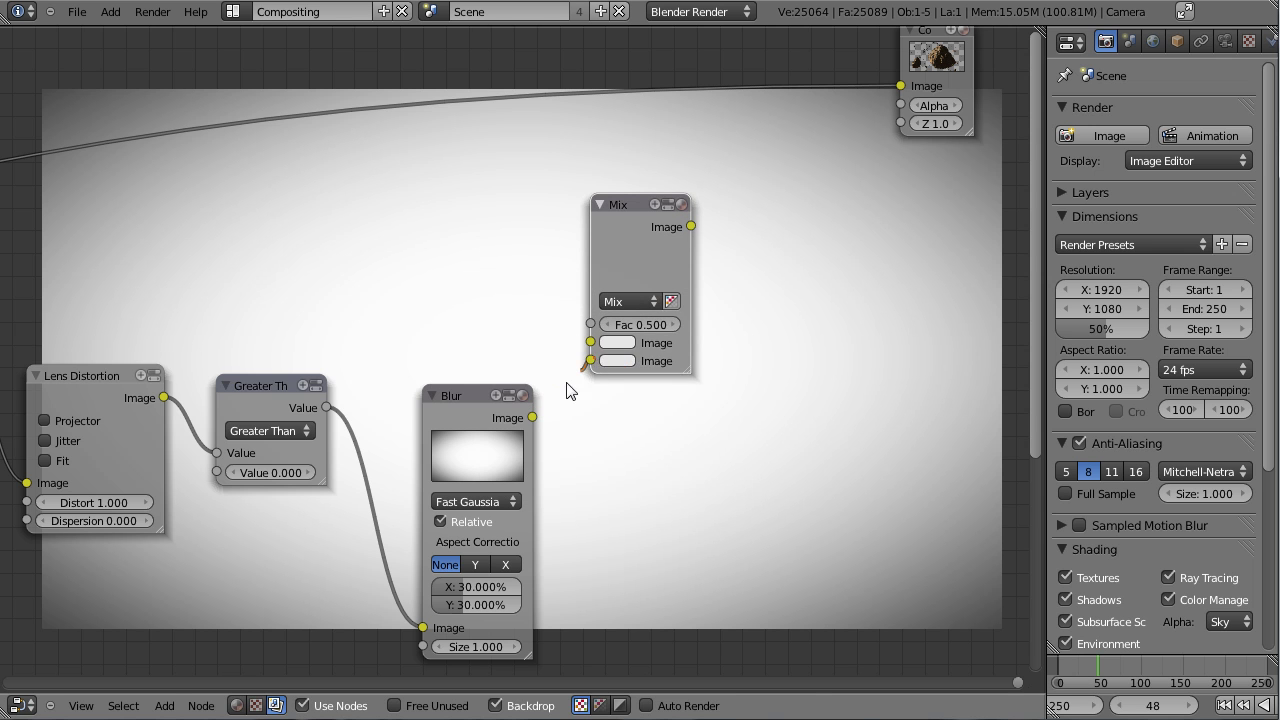
Step: Set the new Mix node to Multiply and link the main Add node's output to its first image input
{"action": "left_click", "coordinate": [641, 303]}
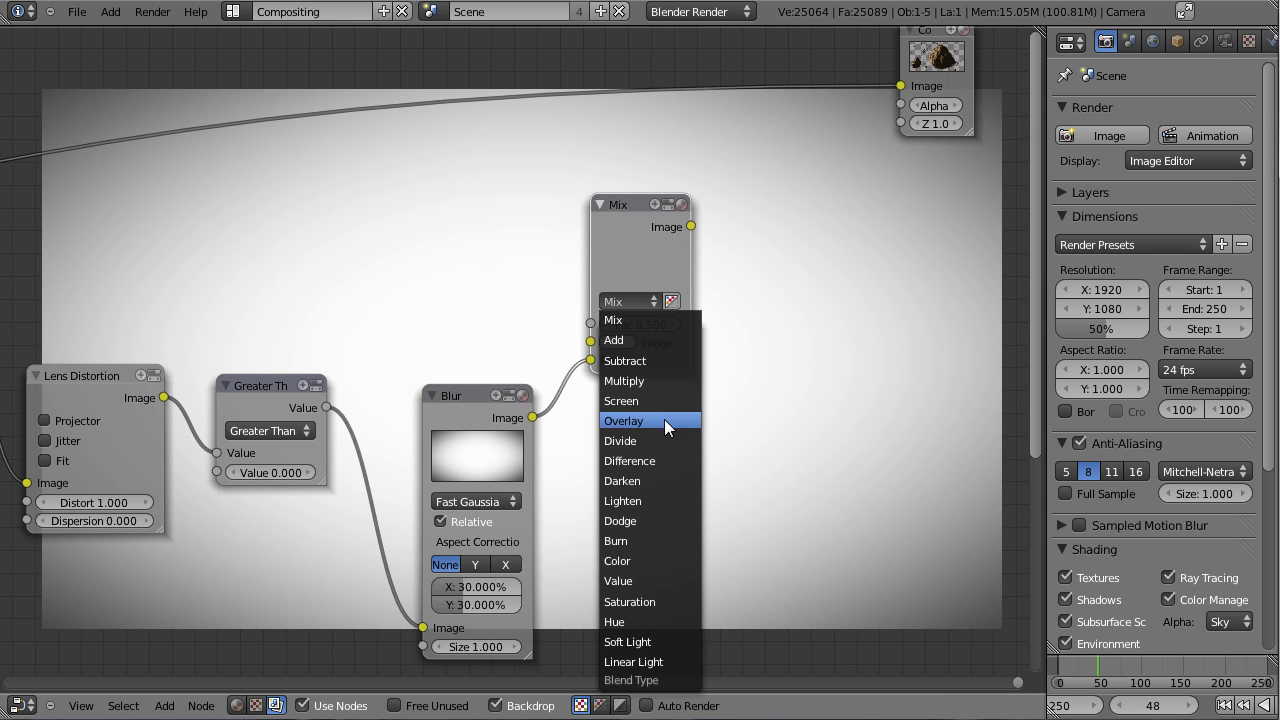
{"action": "left_click", "coordinate": [622, 381]}
{"action": "scroll", "coordinate": [588, 385], "scroll_direction": "down", "scroll_amount": 1}
{"action": "scroll", "coordinate": [587, 385], "scroll_direction": "down", "scroll_amount": 1}
{"action": "mouse_move", "coordinate": [101, 309]}
{"action": "left_mouse_down"}
{"action": "mouse_move", "coordinate": [477, 337]}
{"action": "mouse_move", "coordinate": [83, 316]}
{"action": "left_mouse_up"}
{"action": "left_click_drag", "start_coordinate": [99, 311], "coordinate": [518, 351]}
{"action": "left_click_drag", "start_coordinate": [557, 308], "coordinate": [607, 300]}
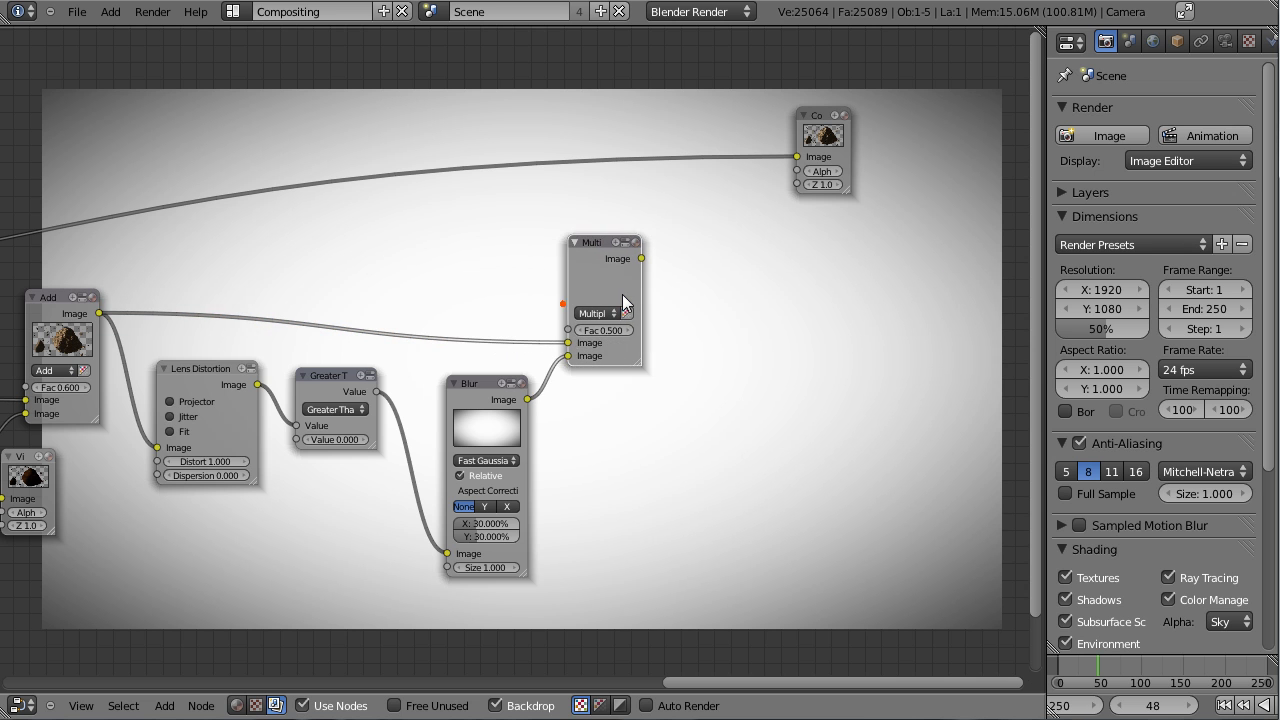
Step: Attach a Viewer node to the Multiply node's output to preview the vignette
{"action": "key", "text": "shift+a"}
{"action": "mouse_move", "coordinate": [607, 288]}
{"action": "left_click", "coordinate": [664, 297]}
{"action": "key", "text": "g"}
{"action": "left_click", "coordinate": [748, 295]}
Step: Raise the Multiply node's factor to 1.1
{"action": "left_click", "coordinate": [625, 331]}
{"action": "left_click", "coordinate": [625, 331]}
{"action": "left_click", "coordinate": [625, 332]}
{"action": "left_click", "coordinate": [625, 332]}
{"action": "left_click", "coordinate": [625, 332]}
{"action": "middle_click_drag", "start_coordinate": [625, 338], "coordinate": [307, 191]}
{"action": "middle_click_drag", "start_coordinate": [749, 264], "coordinate": [846, 476]}
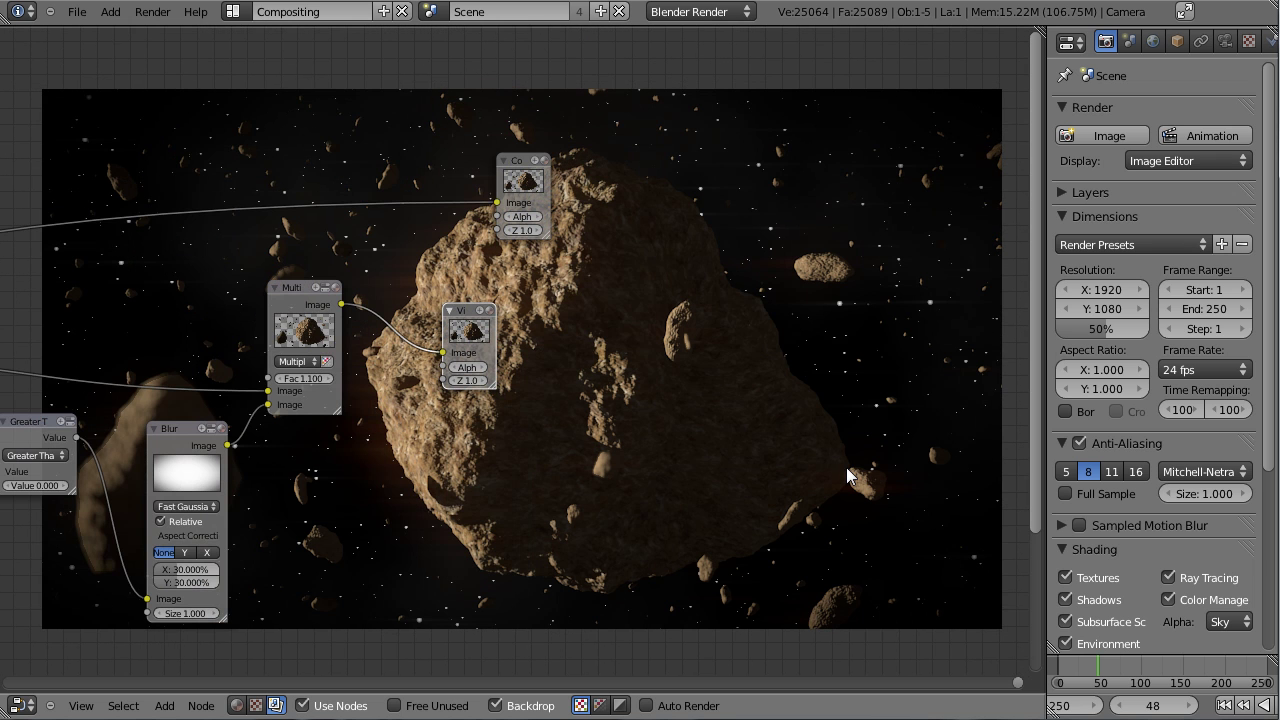
Step: Delete the Multiply node's Viewer, move the Composite node farther along the chain, and save the file
{"action": "scroll", "coordinate": [475, 332], "scroll_direction": "down", "scroll_amount": 1}
{"action": "key", "text": "x"}
{"action": "left_click_drag", "start_coordinate": [547, 217], "coordinate": [724, 198]}
{"action": "scroll", "coordinate": [577, 302], "scroll_direction": "down", "scroll_amount": 1}
{"action": "key", "text": "ctrl+s"}
Step: Add a Color Balance node and place it after the vignette's Multiply node
{"action": "left_click", "coordinate": [541, 318]}
{"action": "scroll", "coordinate": [500, 330], "scroll_direction": "up", "scroll_amount": 3}
{"action": "key", "text": "shift+a"}
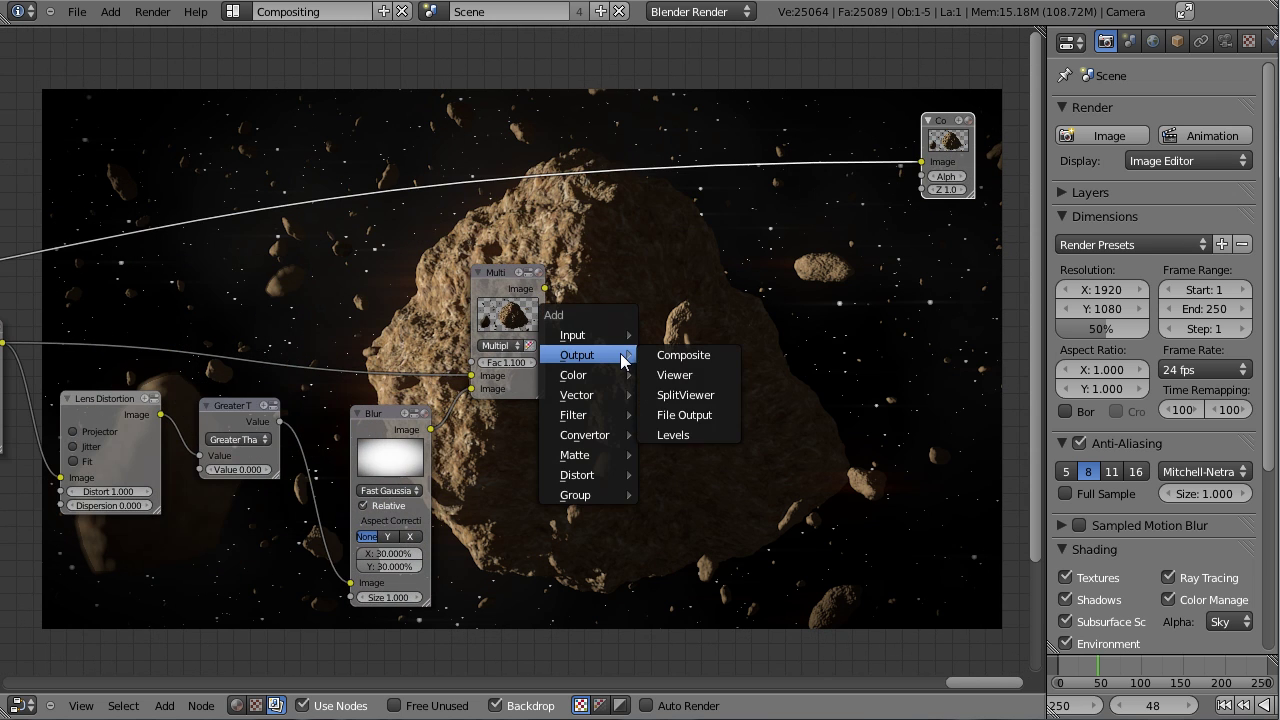
{"action": "mouse_move", "coordinate": [620, 436]}
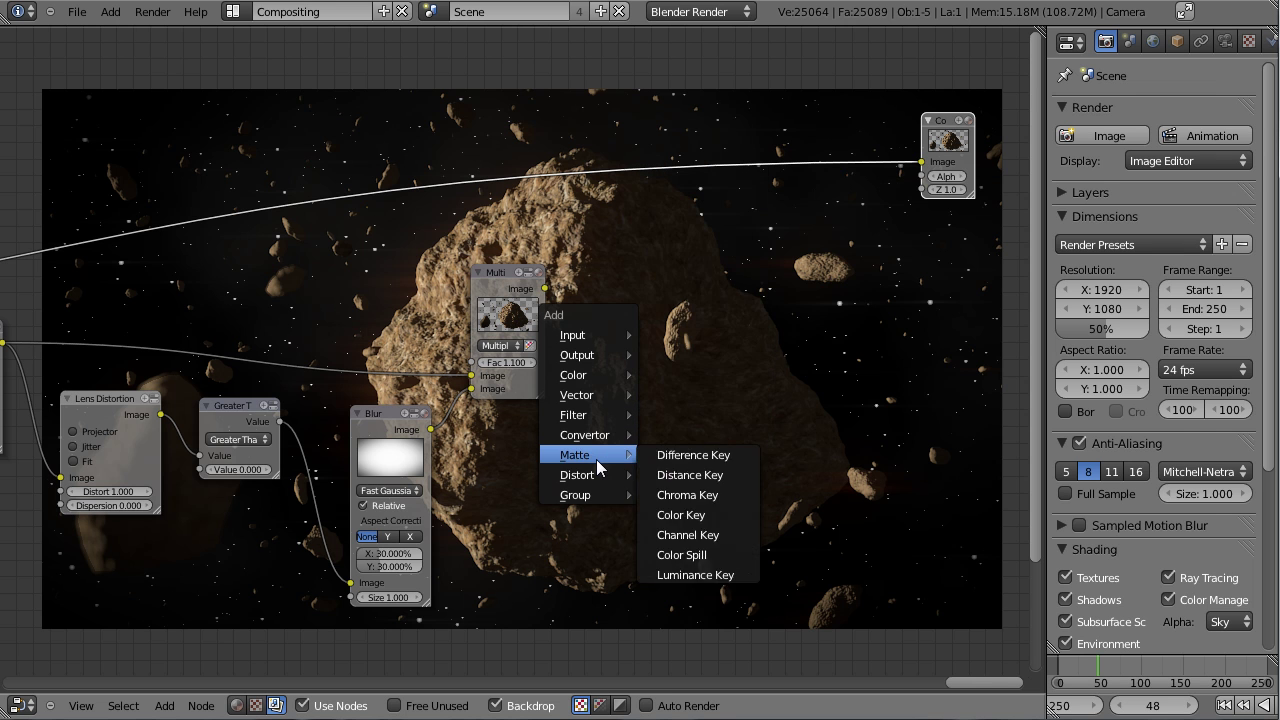
{"action": "key", "text": "shift+a"}
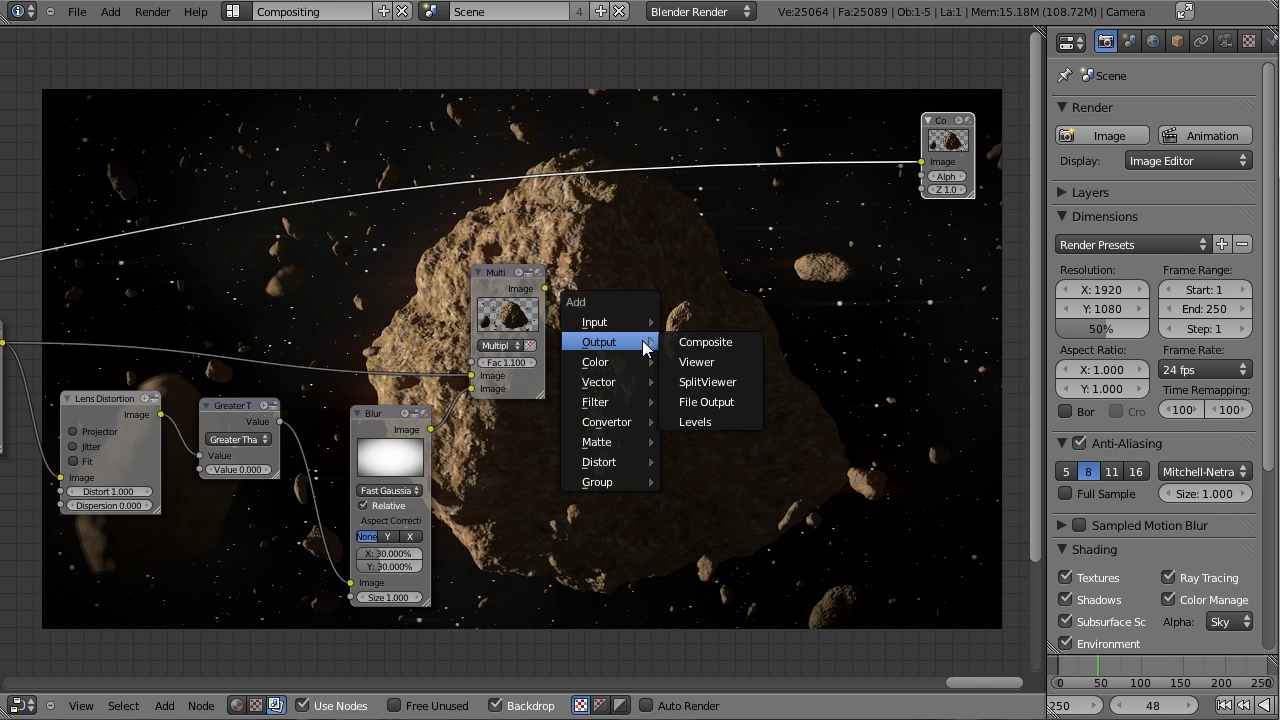
{"action": "left_click", "coordinate": [722, 525]}
{"action": "left_click_drag", "start_coordinate": [722, 488], "coordinate": [620, 317]}
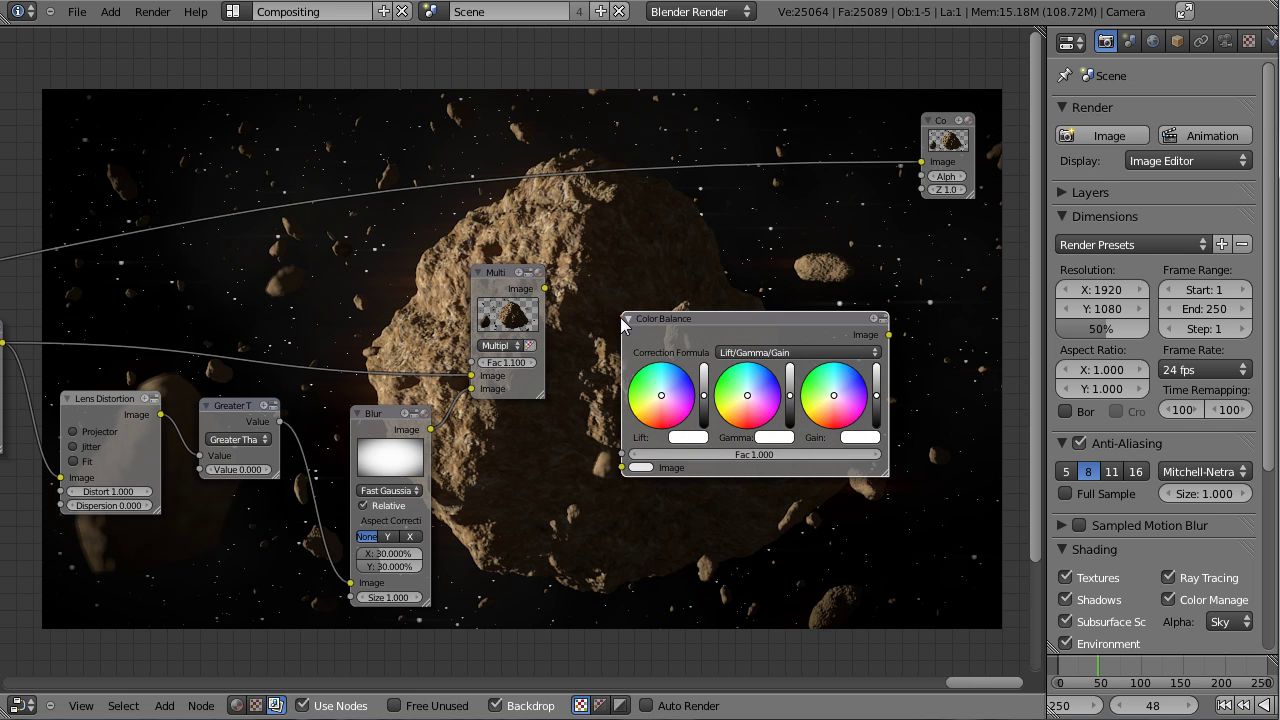
Step: Reposition the Color Balance node and link the Multiply node's output to its image input
{"action": "left_click_drag", "start_coordinate": [720, 315], "coordinate": [646, 240]}
{"action": "middle_click_drag", "start_coordinate": [665, 257], "coordinate": [408, 351]}
{"action": "left_click_drag", "start_coordinate": [429, 346], "coordinate": [473, 371]}
{"action": "left_click_drag", "start_coordinate": [716, 261], "coordinate": [802, 246]}
Step: Attach a Viewer node to the Color Balance node's output to preview the color grading
{"action": "scroll", "coordinate": [803, 246], "scroll_direction": "up", "scroll_amount": 1}
{"action": "middle_click_drag", "start_coordinate": [803, 246], "coordinate": [594, 155]}
{"action": "scroll", "coordinate": [594, 157], "scroll_direction": "up", "scroll_amount": 1}
{"action": "middle_click_drag", "start_coordinate": [405, 310], "coordinate": [587, 248]}
{"action": "scroll", "coordinate": [601, 247], "scroll_direction": "up", "scroll_amount": 1}
{"action": "key", "text": "shift+a"}
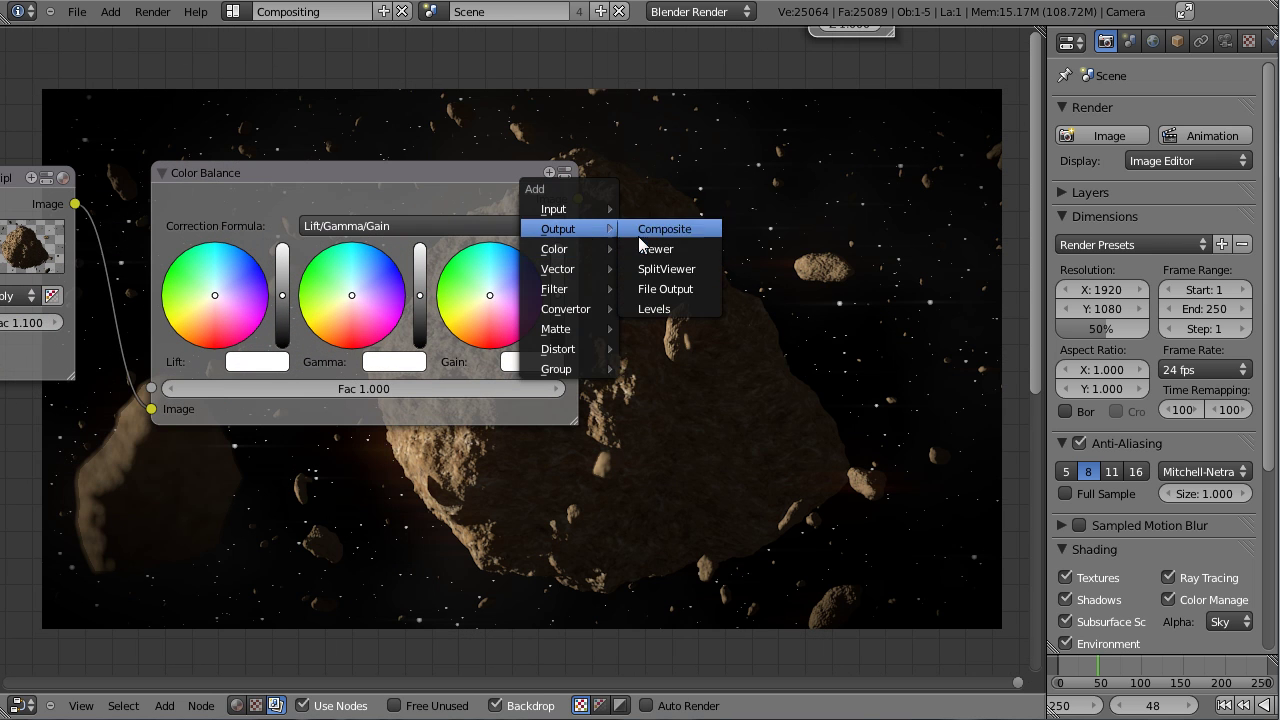
{"action": "left_click", "coordinate": [648, 246]}
{"action": "right_click", "coordinate": [607, 214]}
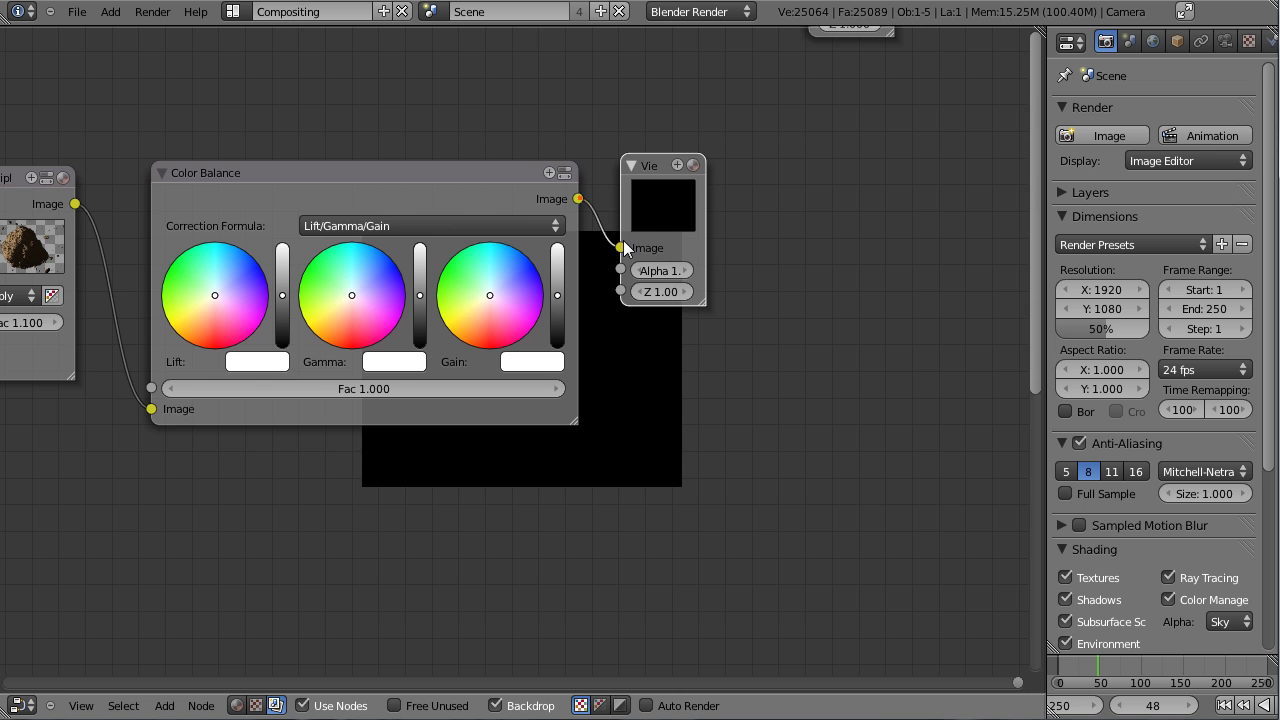
Step: Tint the Color Balance node's gamma slightly towards blue and its gain slightly towards warm yellow
{"action": "scroll", "coordinate": [469, 265], "scroll_direction": "up", "scroll_amount": 2}
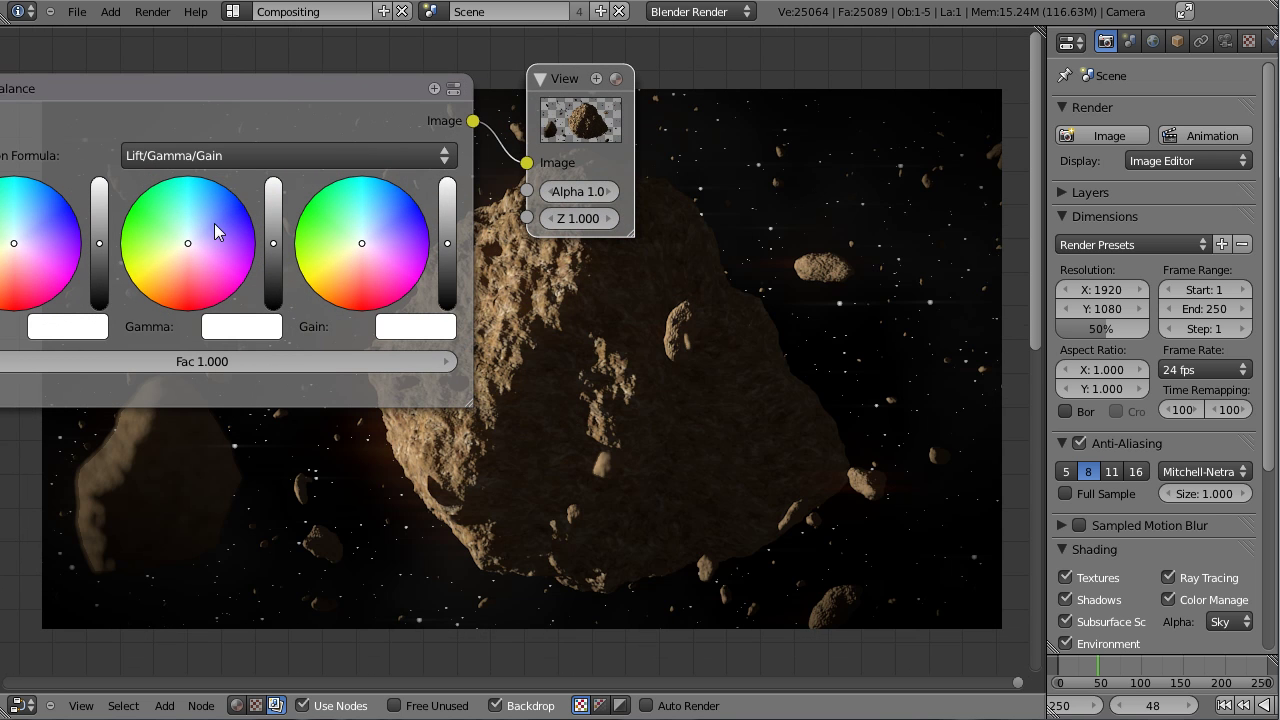
{"action": "left_click_drag", "start_coordinate": [202, 223], "coordinate": [202, 222]}
{"action": "middle_click_drag", "start_coordinate": [380, 257], "coordinate": [322, 240]}
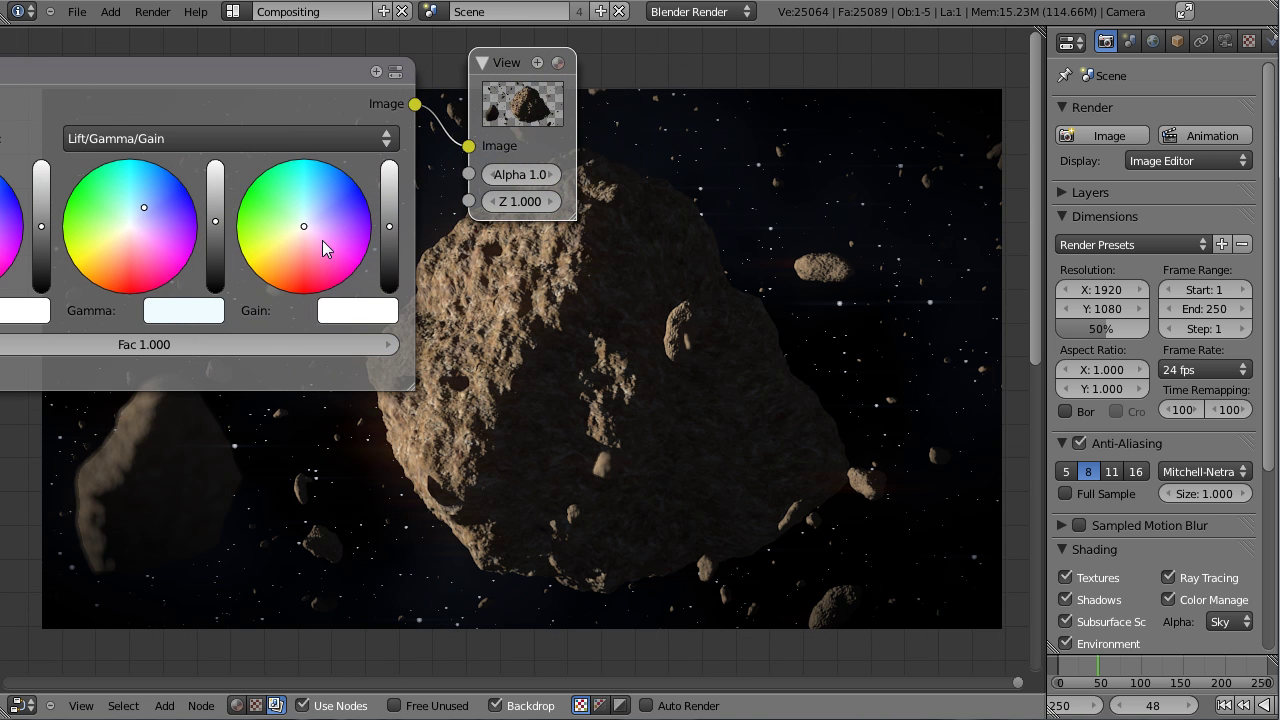
{"action": "left_click_drag", "start_coordinate": [140, 208], "coordinate": [140, 208]}
{"action": "middle_click_drag", "start_coordinate": [295, 242], "coordinate": [341, 248]}
{"action": "middle_click_drag", "start_coordinate": [423, 268], "coordinate": [248, 265]}
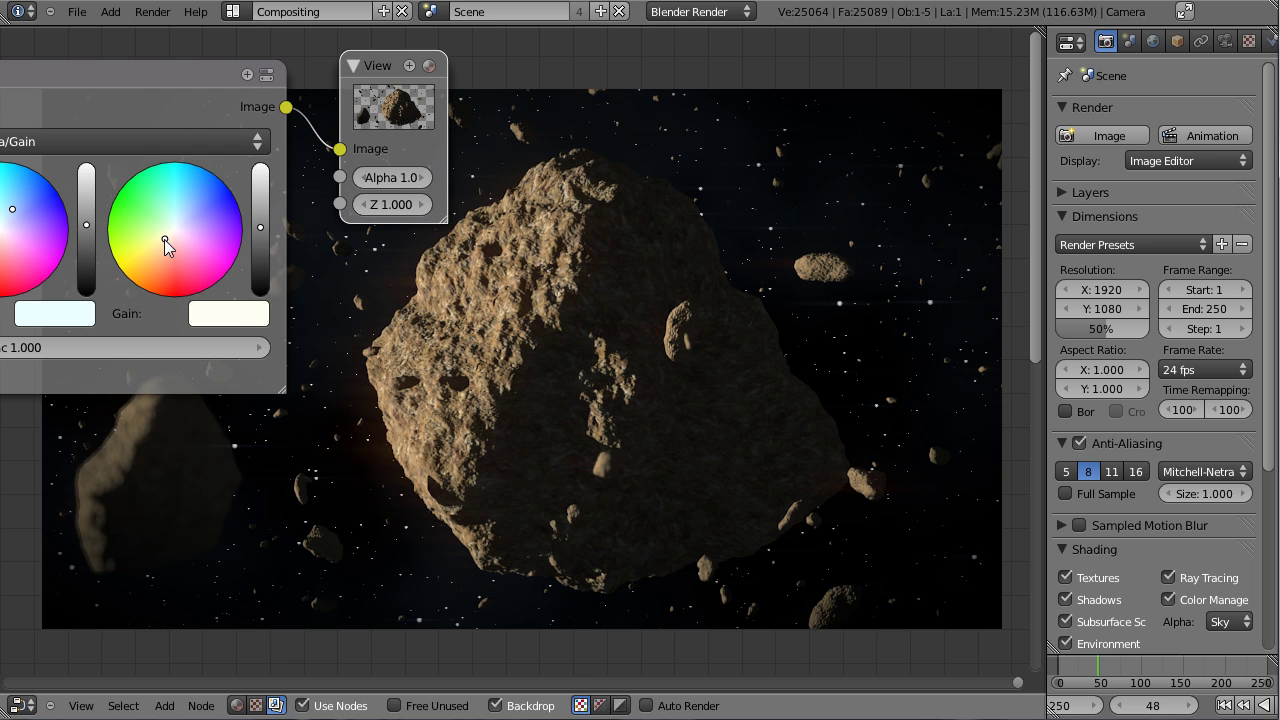
{"action": "middle_click_drag", "start_coordinate": [165, 248], "coordinate": [293, 265]}
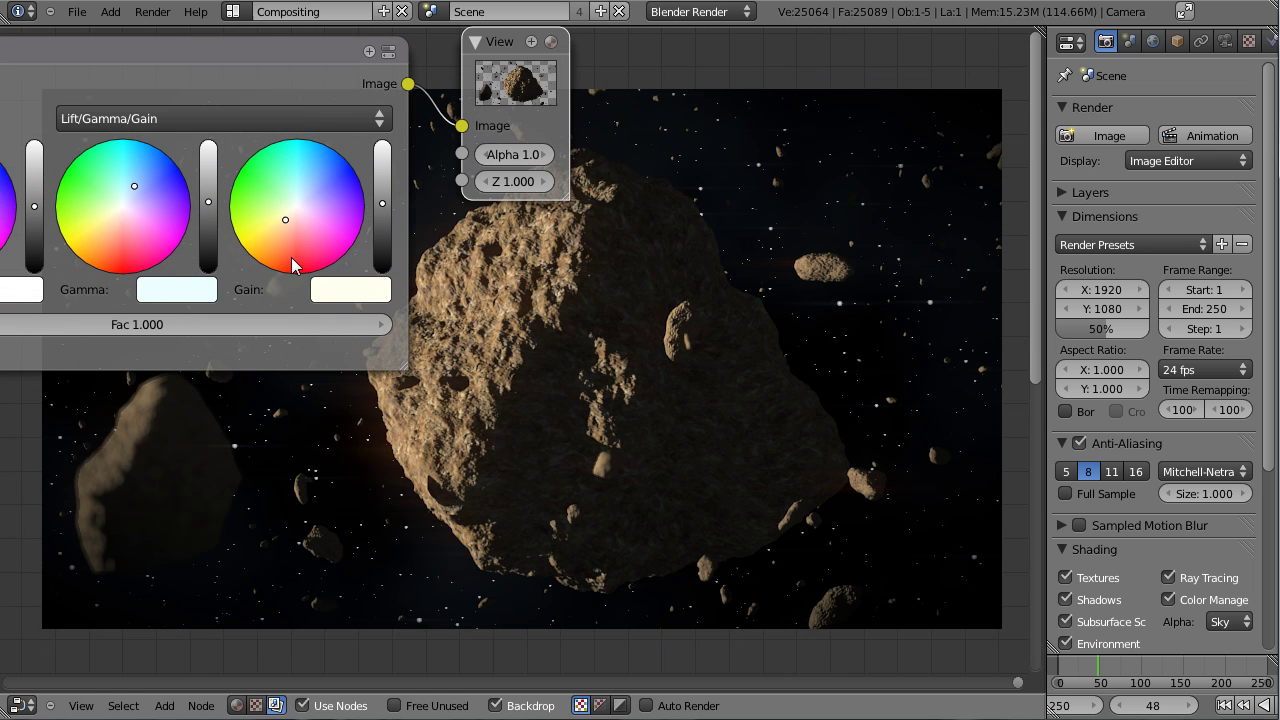
{"action": "middle_click_drag", "start_coordinate": [535, 265], "coordinate": [465, 273]}
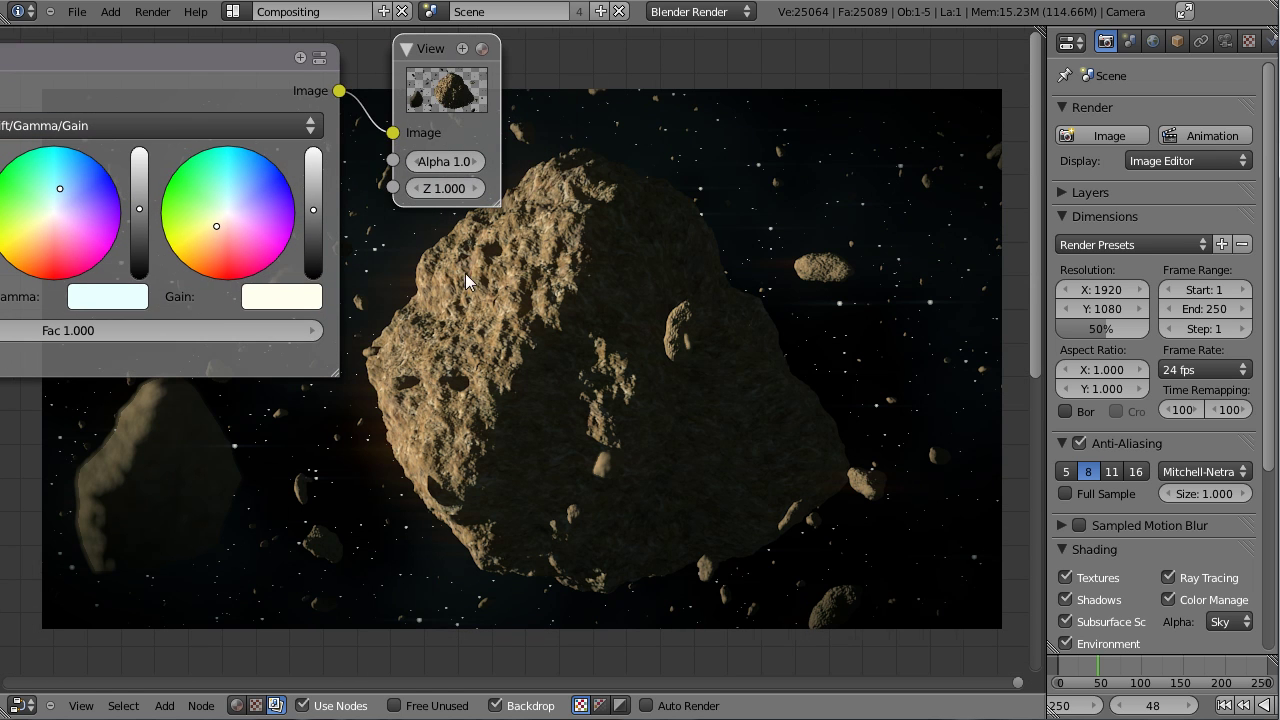
Step: Delete the Color Balance node's Viewer and move the Composite node farther along the chain
{"action": "middle_click_drag", "start_coordinate": [560, 257], "coordinate": [463, 314]}
{"action": "scroll", "coordinate": [385, 212], "scroll_direction": "down", "scroll_amount": 3}
{"action": "key", "text": "x"}
{"action": "middle_click_drag", "start_coordinate": [517, 248], "coordinate": [540, 475]}
{"action": "scroll", "coordinate": [540, 475], "scroll_direction": "down", "scroll_amount": 1}
{"action": "left_click_drag", "start_coordinate": [604, 252], "coordinate": [756, 210]}
{"action": "scroll", "coordinate": [740, 225], "scroll_direction": "down", "scroll_amount": 1}
{"action": "middle_click_drag", "start_coordinate": [627, 309], "coordinate": [529, 207]}
Step: Add a Lens Distortion node after the Color Balance node and link the Color Balance output to its image input
{"action": "key", "text": "shift+a"}
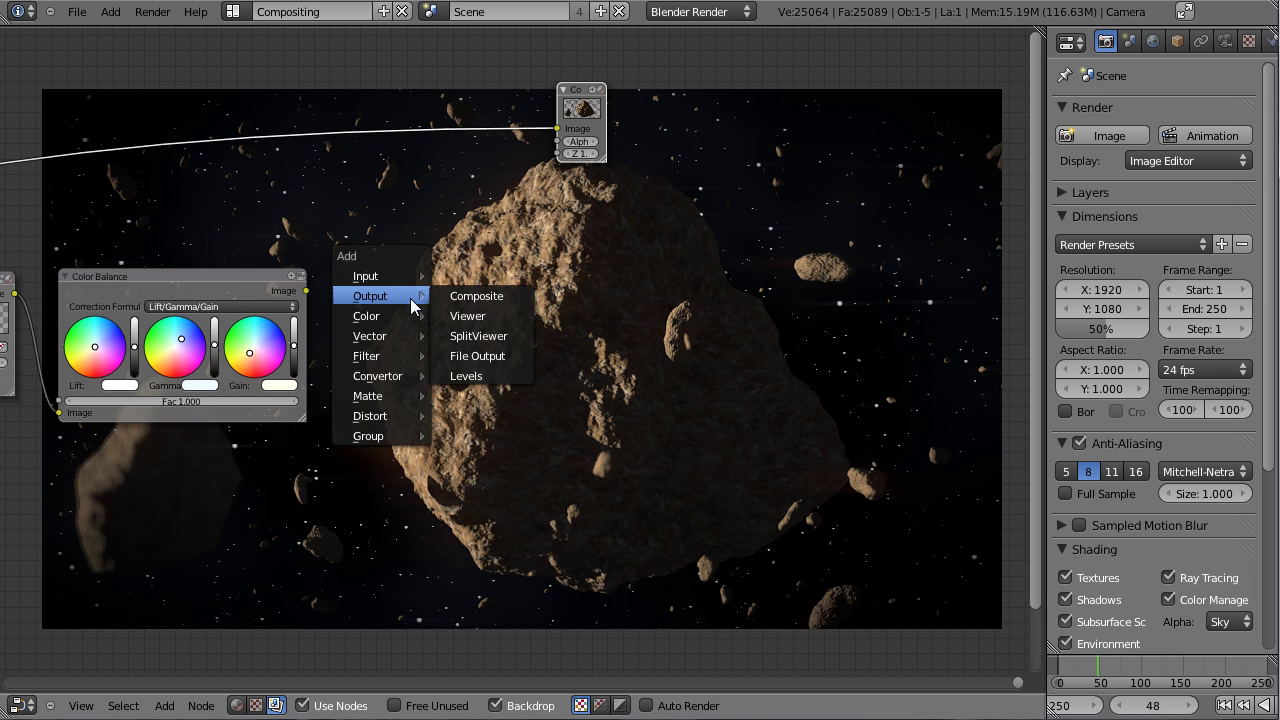
{"action": "key", "text": "shift+a"}
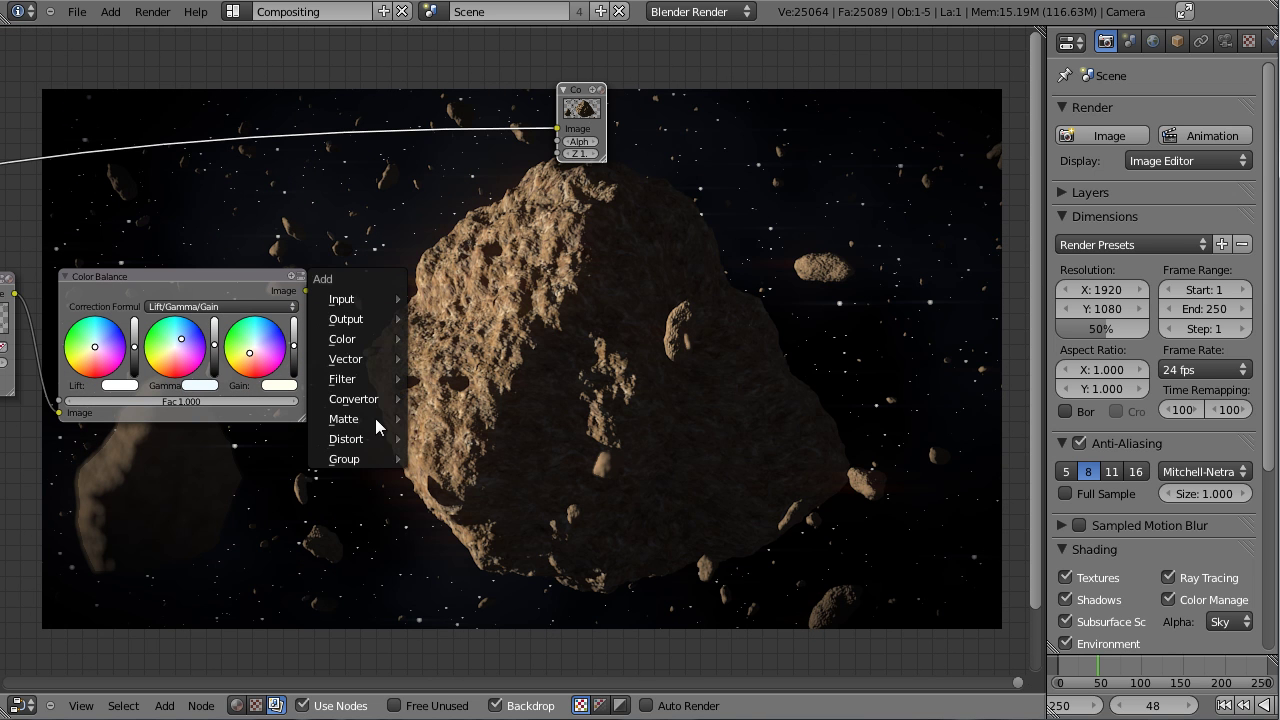
{"action": "mouse_move", "coordinate": [337, 437]}
{"action": "left_click", "coordinate": [502, 578]}
{"action": "left_click", "coordinate": [384, 275]}
{"action": "left_click_drag", "start_coordinate": [306, 291], "coordinate": [391, 371]}
{"action": "left_click_drag", "start_coordinate": [410, 298], "coordinate": [364, 273]}
Step: Attach a Viewer node to the Lens Distortion node's output to preview the effect
{"action": "key", "text": "shift+a"}
{"action": "mouse_move", "coordinate": [353, 154]}
{"action": "left_click", "coordinate": [421, 171]}
{"action": "left_click", "coordinate": [503, 288]}
Step: Set the Lens Distortion node's dispersion to 0.04 and inspect the color fringing on the backdrop
{"action": "scroll", "coordinate": [469, 313], "scroll_direction": "up", "scroll_amount": 3}
{"action": "middle_click_drag", "start_coordinate": [391, 369], "coordinate": [443, 280]}
{"action": "scroll", "coordinate": [514, 389], "scroll_direction": "up", "scroll_amount": 1}
{"action": "left_click", "coordinate": [492, 412]}
{"action": "left_click", "coordinate": [338, 292]}
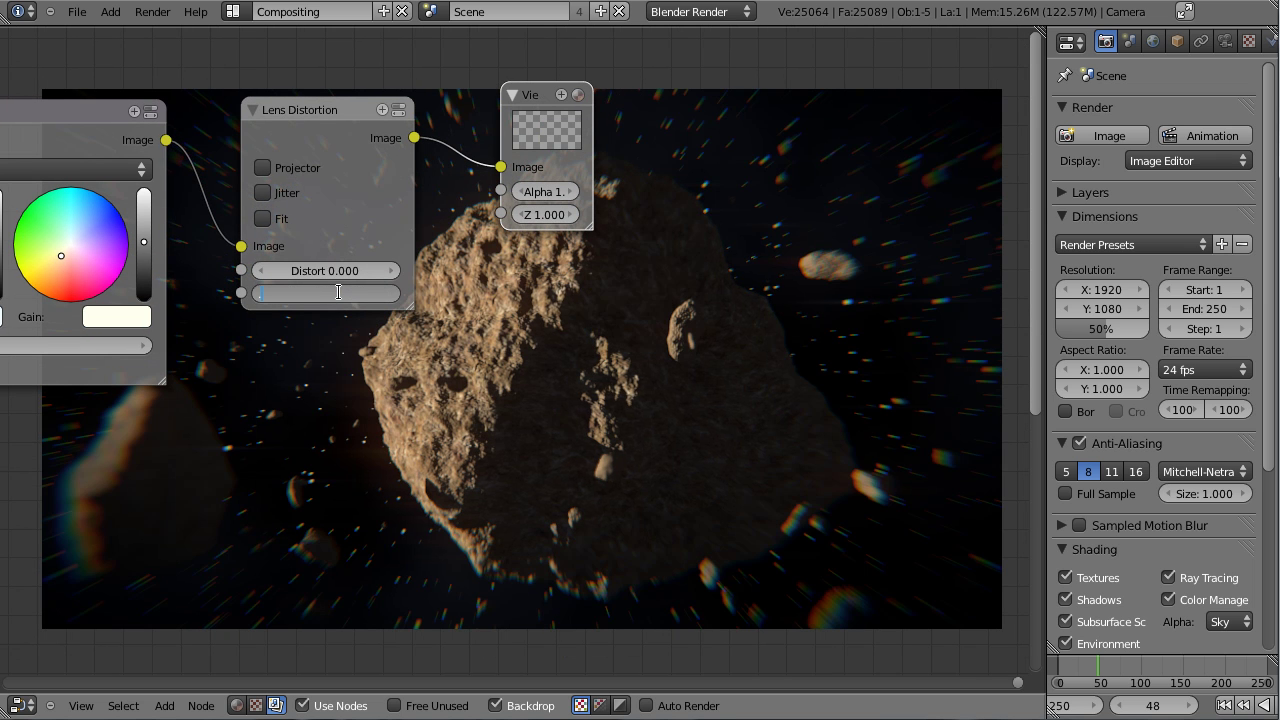
{"action": "key", "text": "Return"}
{"action": "scroll", "coordinate": [450, 290], "scroll_direction": "up", "scroll_amount": 3}
{"action": "middle_click_drag", "start_coordinate": [545, 286], "coordinate": [392, 200]}
{"action": "scroll", "coordinate": [480, 240], "scroll_direction": "down", "scroll_amount": 3}
{"action": "scroll", "coordinate": [560, 298], "scroll_direction": "up", "scroll_amount": 3}
{"action": "middle_click_drag", "start_coordinate": [573, 305], "coordinate": [729, 436]}
Step: Set the Lens Distortion node's dispersion to 0.03
{"action": "left_click", "coordinate": [322, 330]}
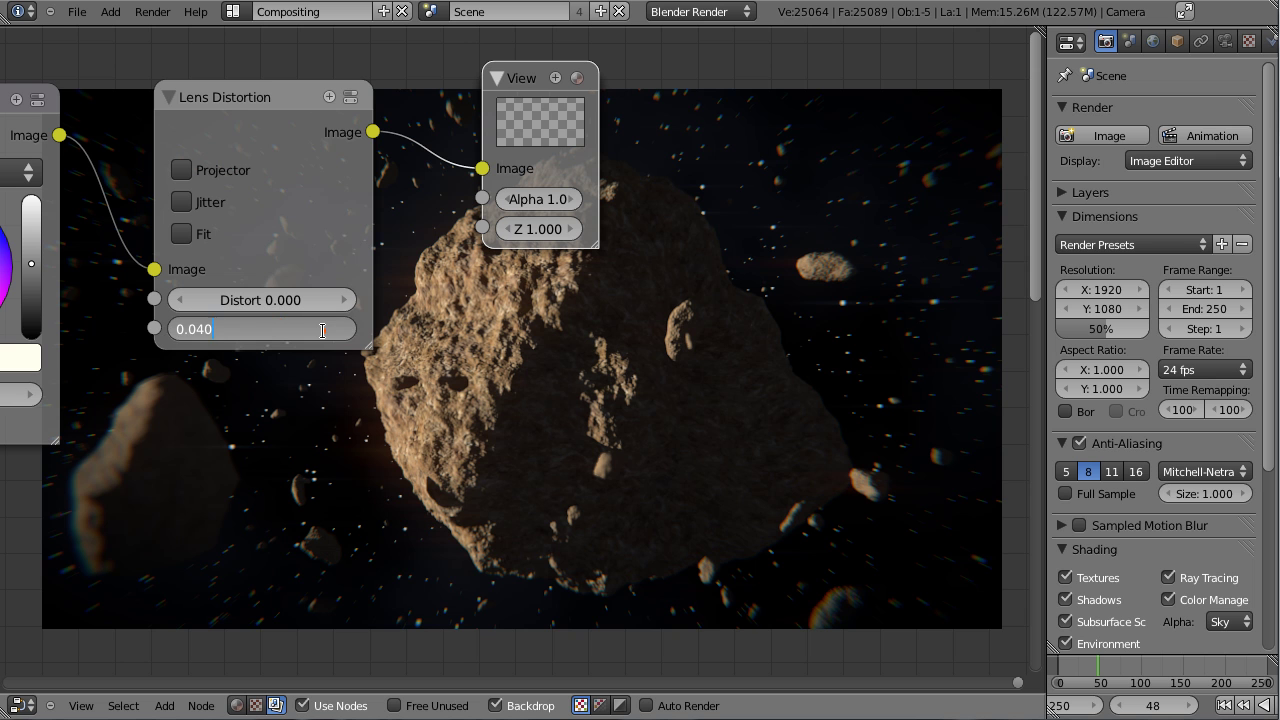
{"action": "type", "text": "0.03"}
{"action": "key", "text": "Return"}
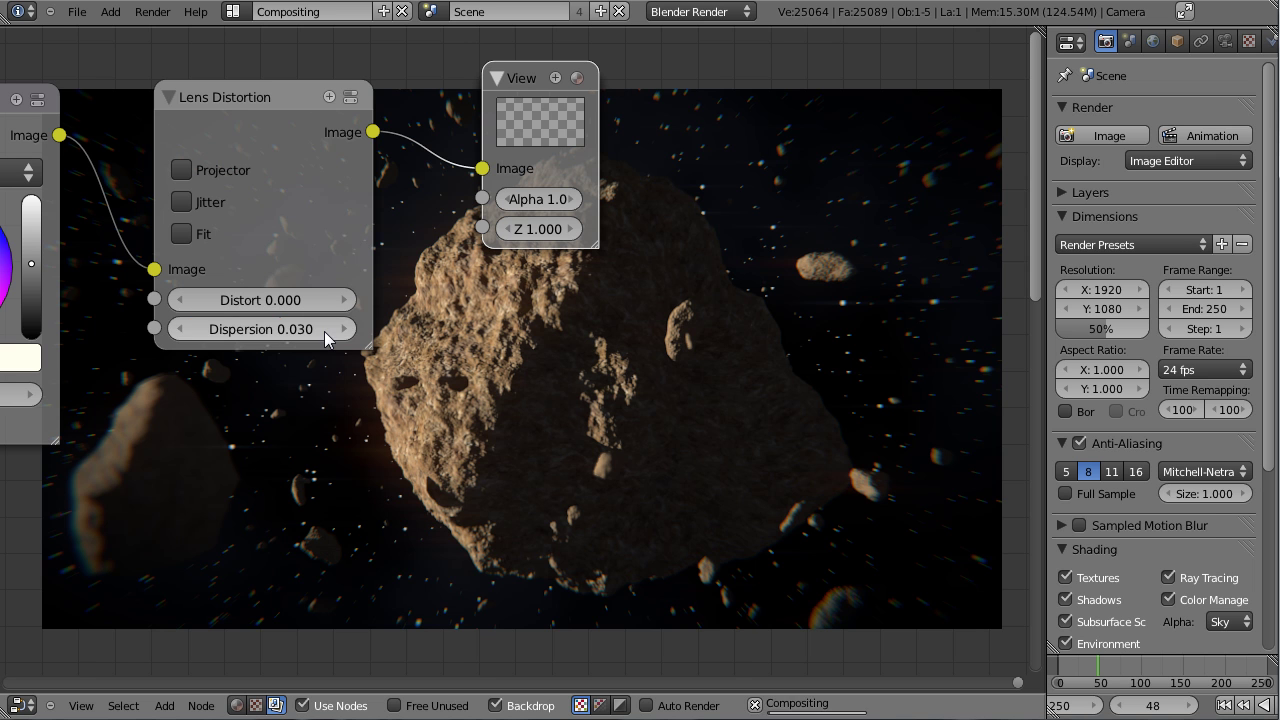
{"action": "middle_click_drag", "start_coordinate": [672, 323], "coordinate": [465, 153]}
{"action": "scroll", "coordinate": [465, 153], "scroll_direction": "down", "scroll_amount": 2}
{"action": "middle_click_drag", "start_coordinate": [398, 83], "coordinate": [513, 338]}
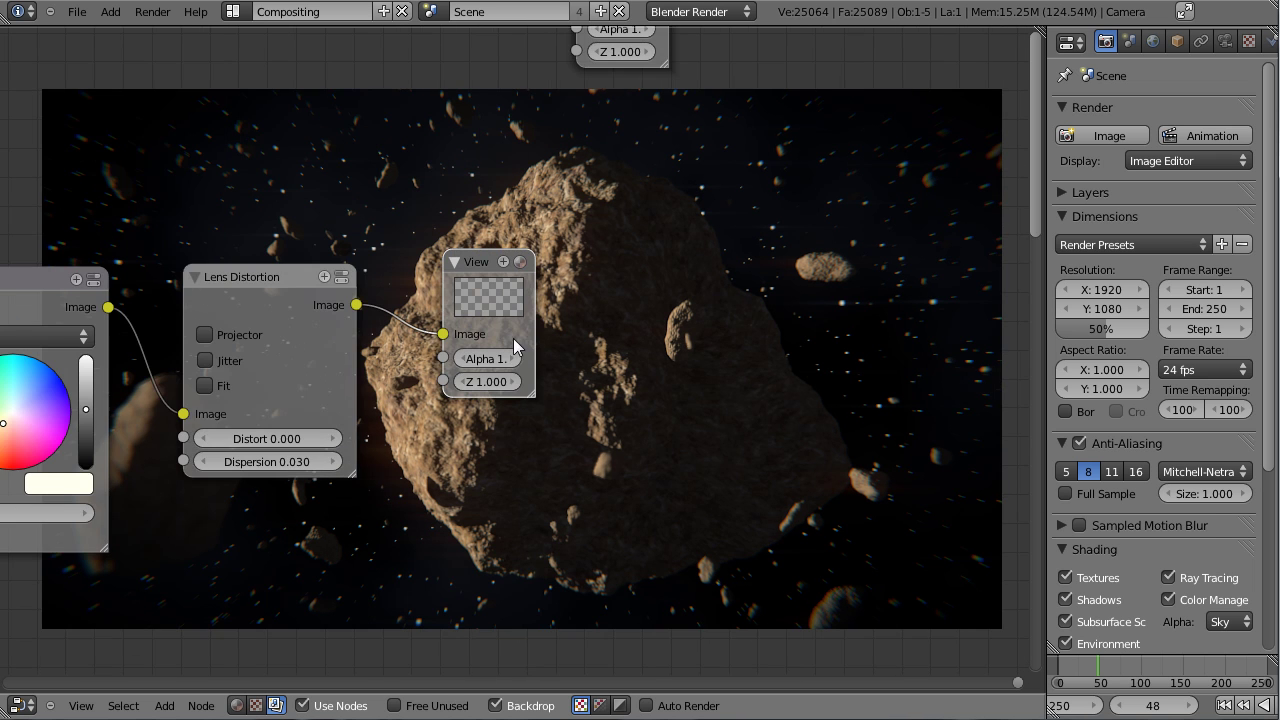
{"action": "scroll", "coordinate": [560, 328], "scroll_direction": "down", "scroll_amount": 3}
{"action": "middle_click_drag", "start_coordinate": [667, 361], "coordinate": [745, 408]}
{"action": "scroll", "coordinate": [745, 408], "scroll_direction": "up", "scroll_amount": 4}
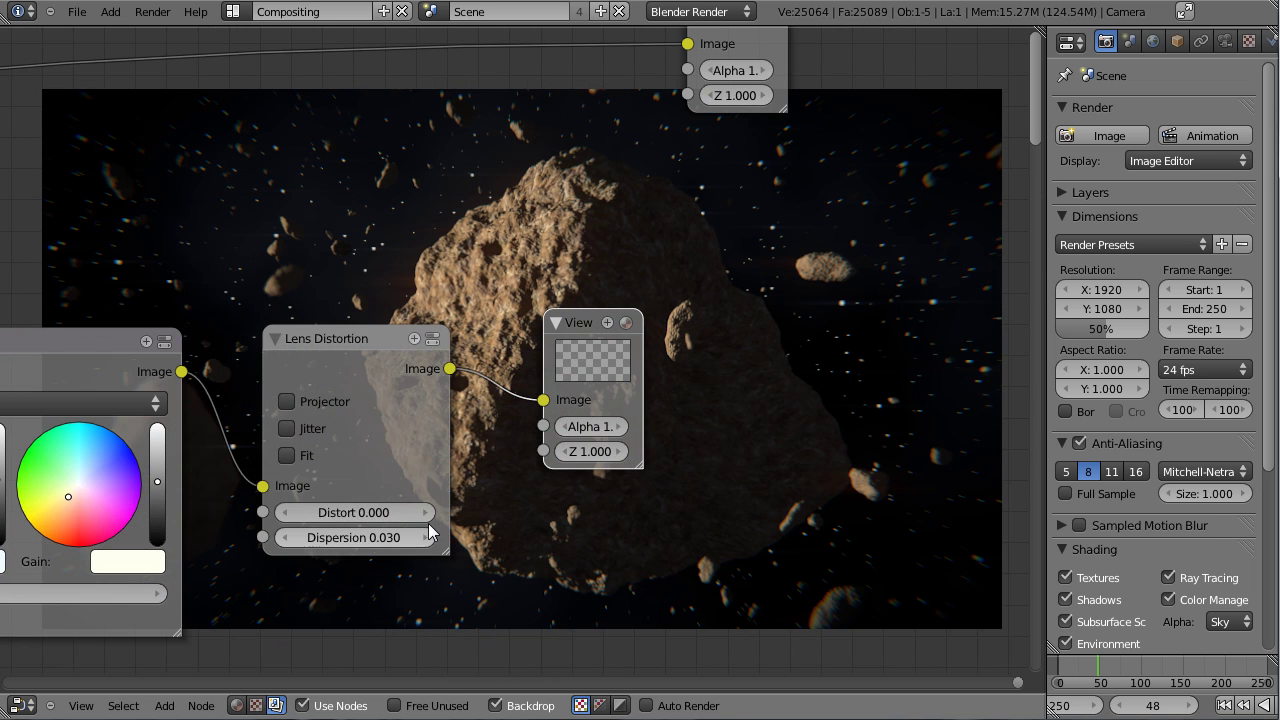
Step: Set the Lens Distortion node's distort value to 0.2
{"action": "middle_click_drag", "start_coordinate": [586, 505], "coordinate": [418, 291]}
{"action": "left_click", "coordinate": [181, 351]}
{"action": "left_click", "coordinate": [181, 351]}
{"action": "middle_click_drag", "start_coordinate": [438, 360], "coordinate": [504, 342]}
{"action": "left_click", "coordinate": [247, 338]}
{"action": "middle_click_drag", "start_coordinate": [334, 334], "coordinate": [226, 92]}
{"action": "left_click", "coordinate": [163, 303]}
{"action": "left_click", "coordinate": [163, 303]}
{"action": "scroll", "coordinate": [484, 243], "scroll_direction": "down", "scroll_amount": 4}
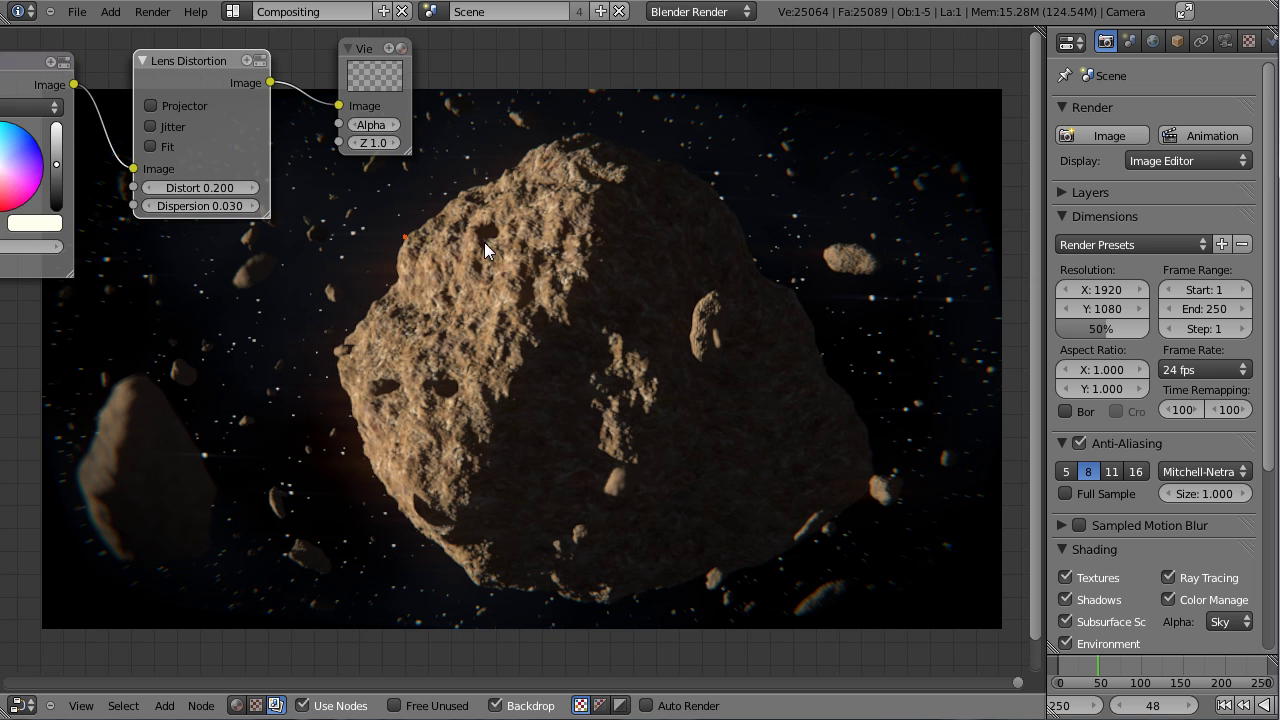
Step: Delete the Lens Distortion node's Viewer and connect the Lens Distortion output to the Composite node
{"action": "middle_click_drag", "start_coordinate": [484, 242], "coordinate": [423, 404]}
{"action": "right_click", "coordinate": [377, 285]}
{"action": "key", "text": "x"}
{"action": "scroll", "coordinate": [455, 289], "scroll_direction": "down", "scroll_amount": 5}
{"action": "middle_click_drag", "start_coordinate": [462, 290], "coordinate": [697, 146]}
{"action": "right_click", "coordinate": [591, 215]}
{"action": "scroll", "coordinate": [560, 262], "scroll_direction": "down", "scroll_amount": 1}
{"action": "middle_click_drag", "start_coordinate": [554, 261], "coordinate": [494, 346]}
{"action": "left_click_drag", "start_coordinate": [587, 204], "coordinate": [680, 414]}
{"action": "scroll", "coordinate": [547, 454], "scroll_direction": "down", "scroll_amount": 2}
Step: Move the Render Layers node farther from the Defocus node to make room between them
{"action": "middle_click_drag", "start_coordinate": [547, 454], "coordinate": [973, 552]}
{"action": "scroll", "coordinate": [641, 475], "scroll_direction": "up", "scroll_amount": 2}
{"action": "left_click_drag", "start_coordinate": [362, 428], "coordinate": [232, 362]}
{"action": "scroll", "coordinate": [250, 376], "scroll_direction": "up", "scroll_amount": 3}
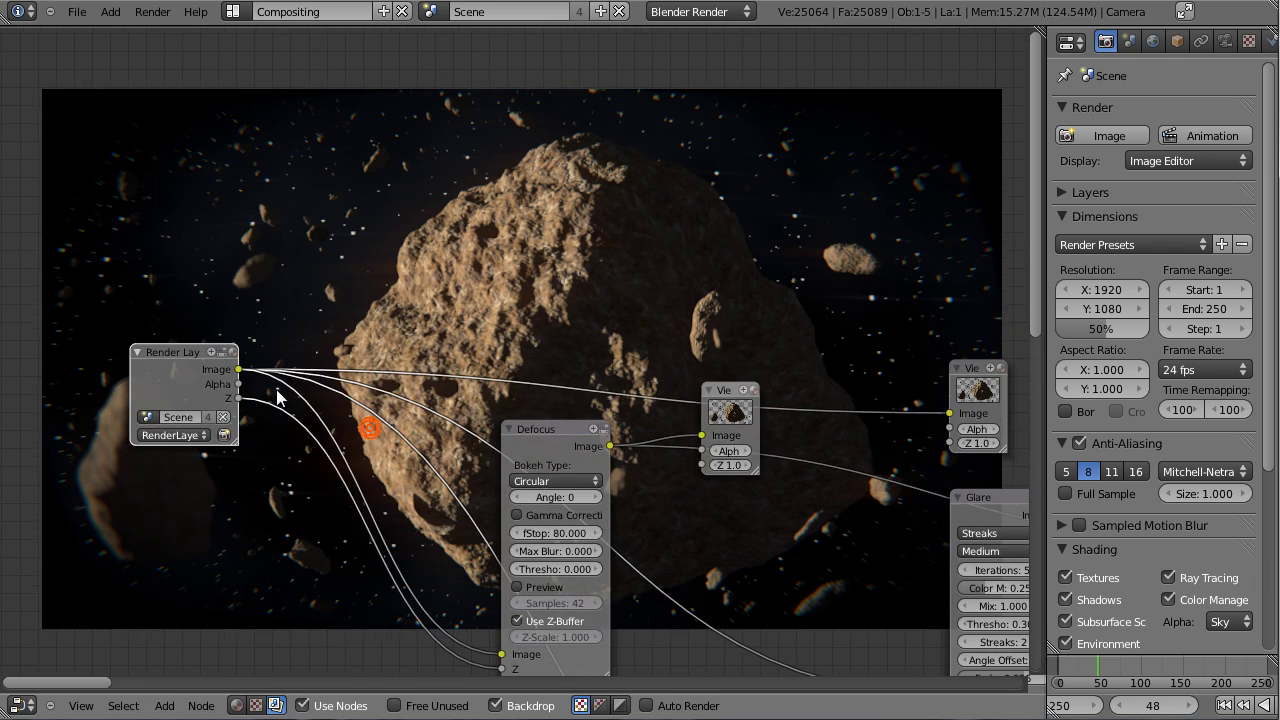
{"action": "middle_click_drag", "start_coordinate": [376, 533], "coordinate": [417, 366]}
Step: Add a Filter node fed by the Render Layers image and link its output to the Defocus node's image input
{"action": "key", "text": "shift+a"}
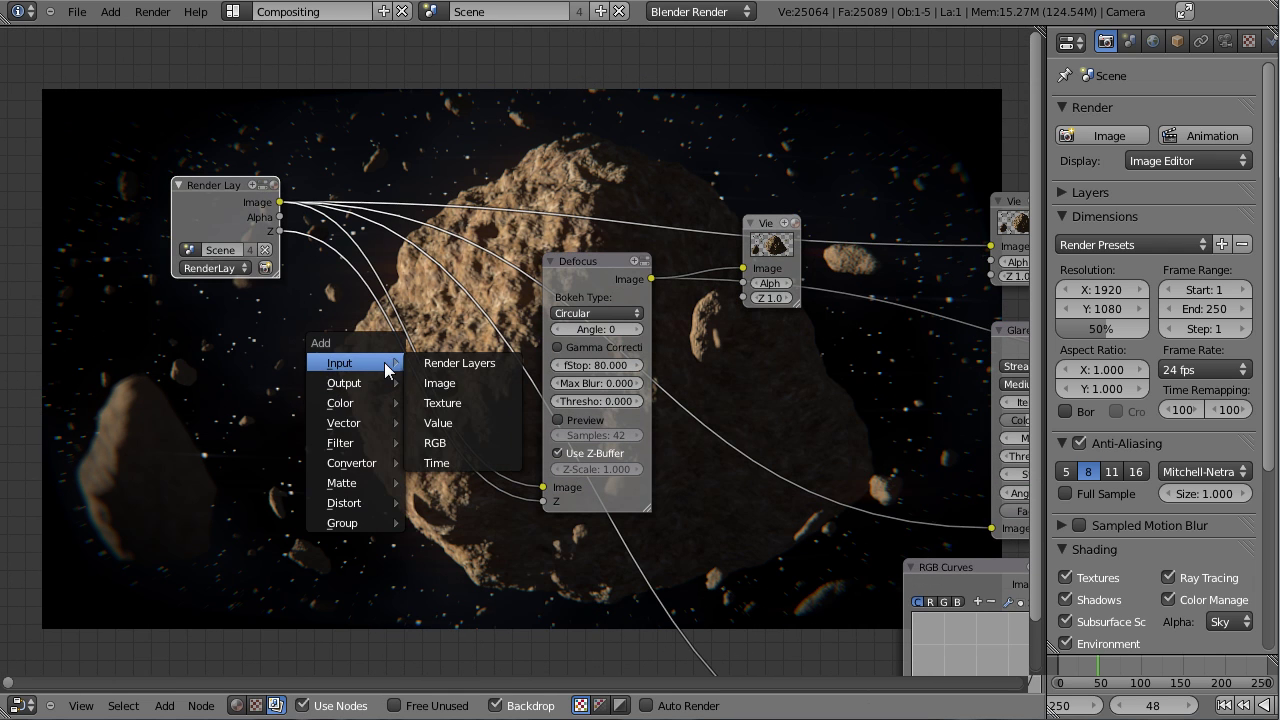
{"action": "mouse_move", "coordinate": [369, 443]}
{"action": "left_click", "coordinate": [437, 443]}
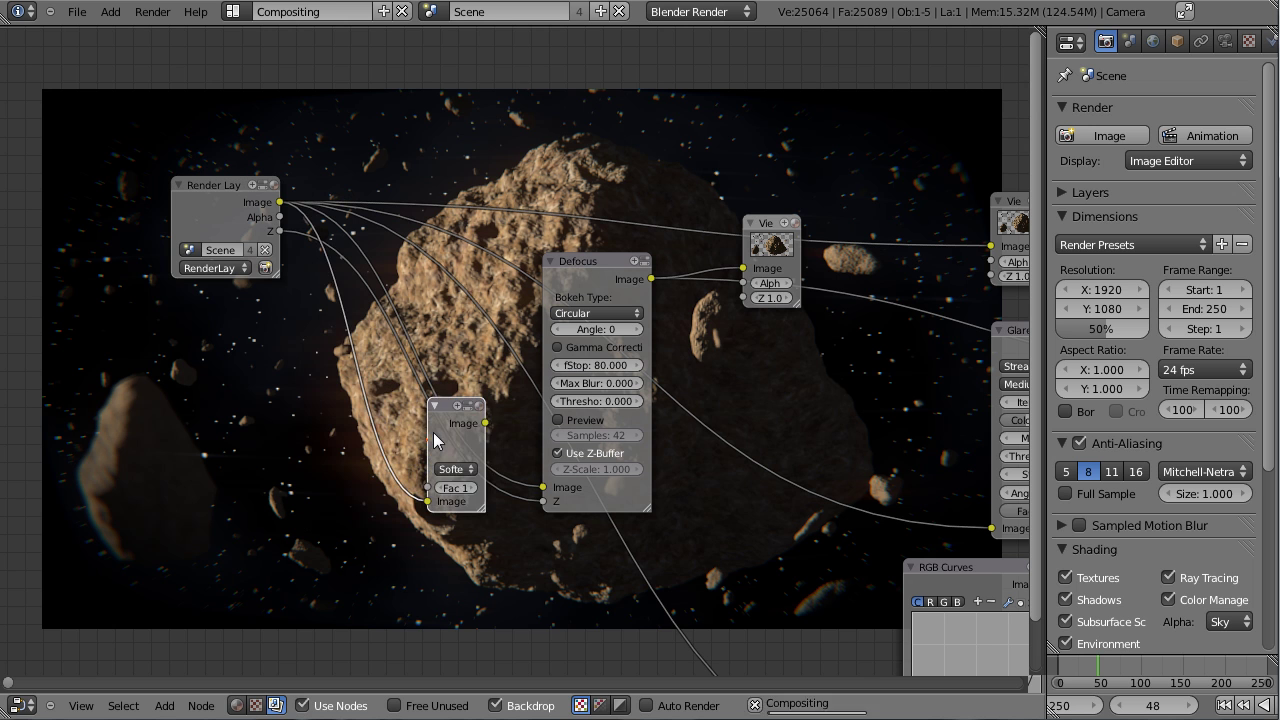
{"action": "left_click", "coordinate": [407, 242]}
{"action": "left_click_drag", "start_coordinate": [459, 219], "coordinate": [541, 486]}
Step: Change the Filter node's type to Sharpen and set its factor to 0.1
{"action": "scroll", "coordinate": [476, 318], "scroll_direction": "up", "scroll_amount": 1}
{"action": "left_click", "coordinate": [410, 250]}
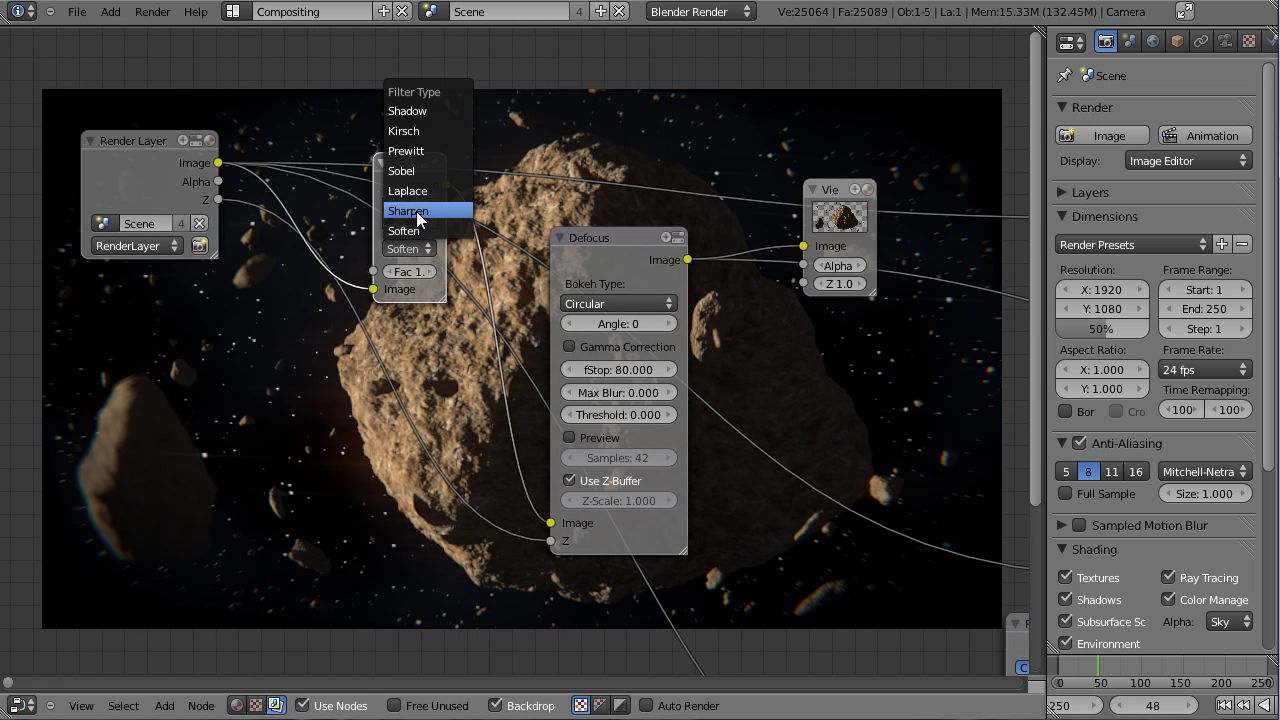
{"action": "left_click", "coordinate": [408, 211]}
{"action": "scroll", "coordinate": [408, 211], "scroll_direction": "up", "scroll_amount": 1}
{"action": "left_click", "coordinate": [408, 268]}
{"action": "type", "text": ".1"}
{"action": "key", "text": "Return"}
Step: Look through the node chain from the Filter and Defocus nodes to the Glare, Blur and Add nodes
{"action": "middle_click_drag", "start_coordinate": [857, 330], "coordinate": [168, 185]}
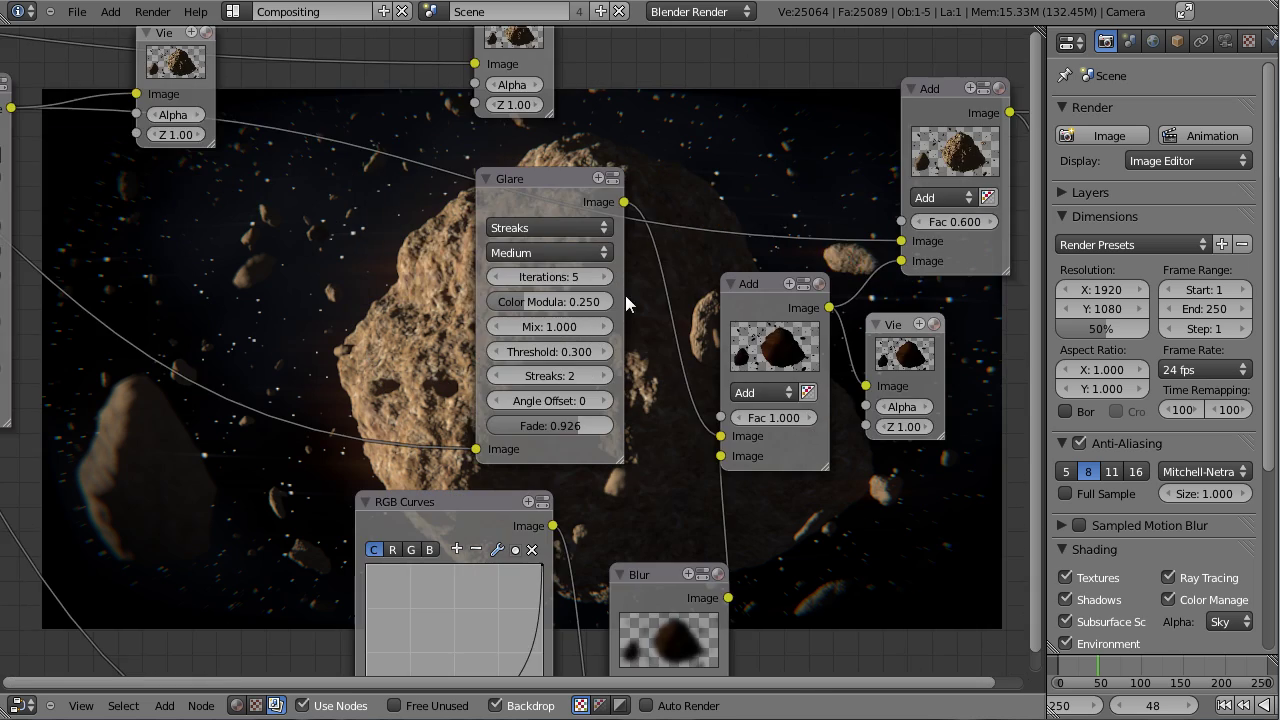
{"action": "scroll", "coordinate": [740, 350], "scroll_direction": "down", "scroll_amount": 1}
{"action": "middle_click_drag", "start_coordinate": [771, 382], "coordinate": [271, 314]}
{"action": "scroll", "coordinate": [400, 330], "scroll_direction": "down", "scroll_amount": 1}
{"action": "middle_click_drag", "start_coordinate": [425, 336], "coordinate": [343, 180]}
{"action": "scroll", "coordinate": [260, 240], "scroll_direction": "down", "scroll_amount": 2}
{"action": "middle_click_drag", "start_coordinate": [242, 251], "coordinate": [745, 475]}
{"action": "scroll", "coordinate": [745, 475], "scroll_direction": "up", "scroll_amount": 2}
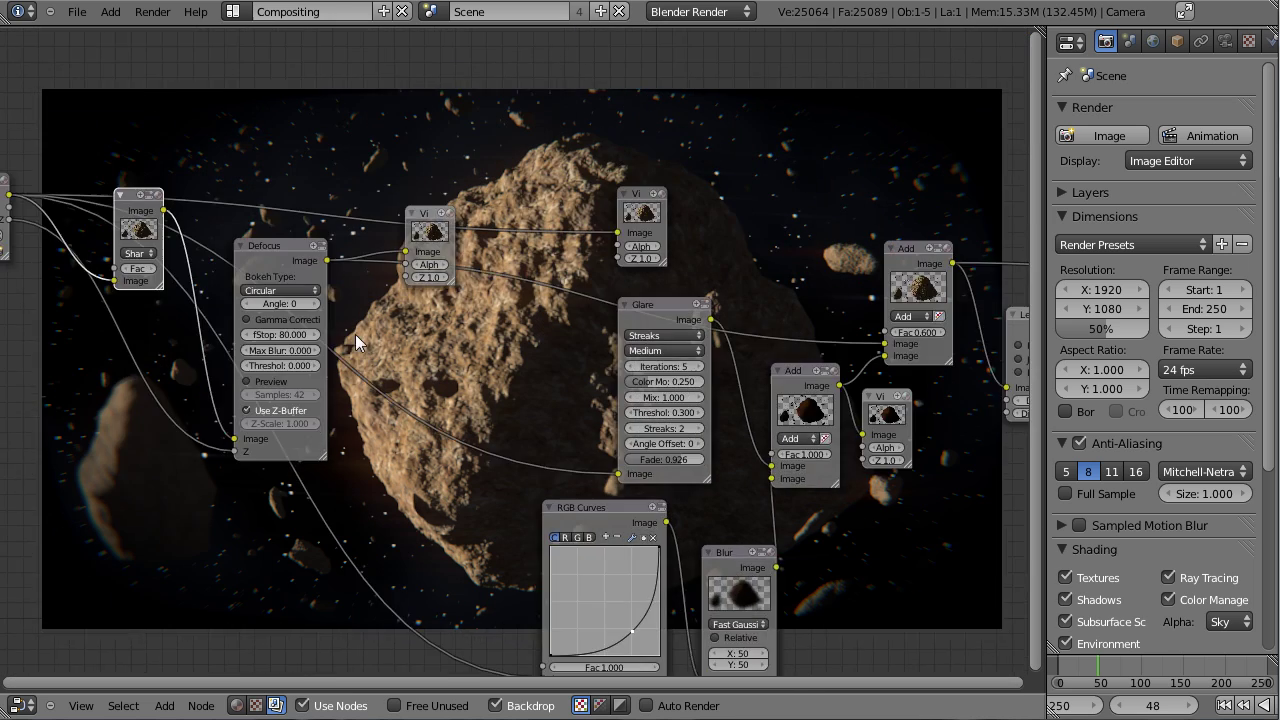
Step: Attach a Viewer node to the Sharpen filter's output to preview the sharpening
{"action": "middle_click_drag", "start_coordinate": [165, 268], "coordinate": [442, 388]}
{"action": "scroll", "coordinate": [442, 388], "scroll_direction": "up", "scroll_amount": 1}
{"action": "key", "text": "shift+a"}
{"action": "mouse_move", "coordinate": [385, 287]}
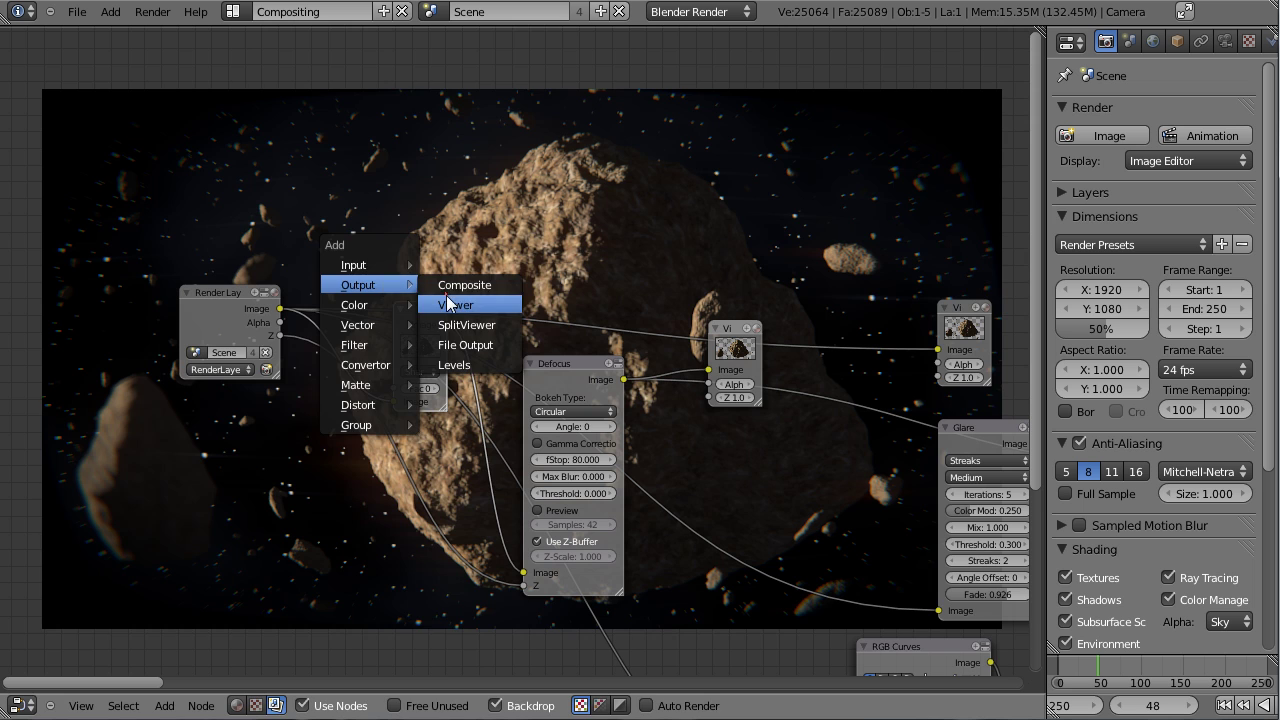
{"action": "left_click", "coordinate": [460, 297]}
{"action": "left_click", "coordinate": [512, 285]}
Step: Raise the Sharpen filter's factor to 0.6
{"action": "scroll", "coordinate": [512, 348], "scroll_direction": "up", "scroll_amount": 2}
{"action": "left_click", "coordinate": [385, 412]}
{"action": "left_click", "coordinate": [385, 412]}
{"action": "left_click", "coordinate": [385, 412]}
{"action": "middle_click_drag", "start_coordinate": [529, 298], "coordinate": [544, 457]}
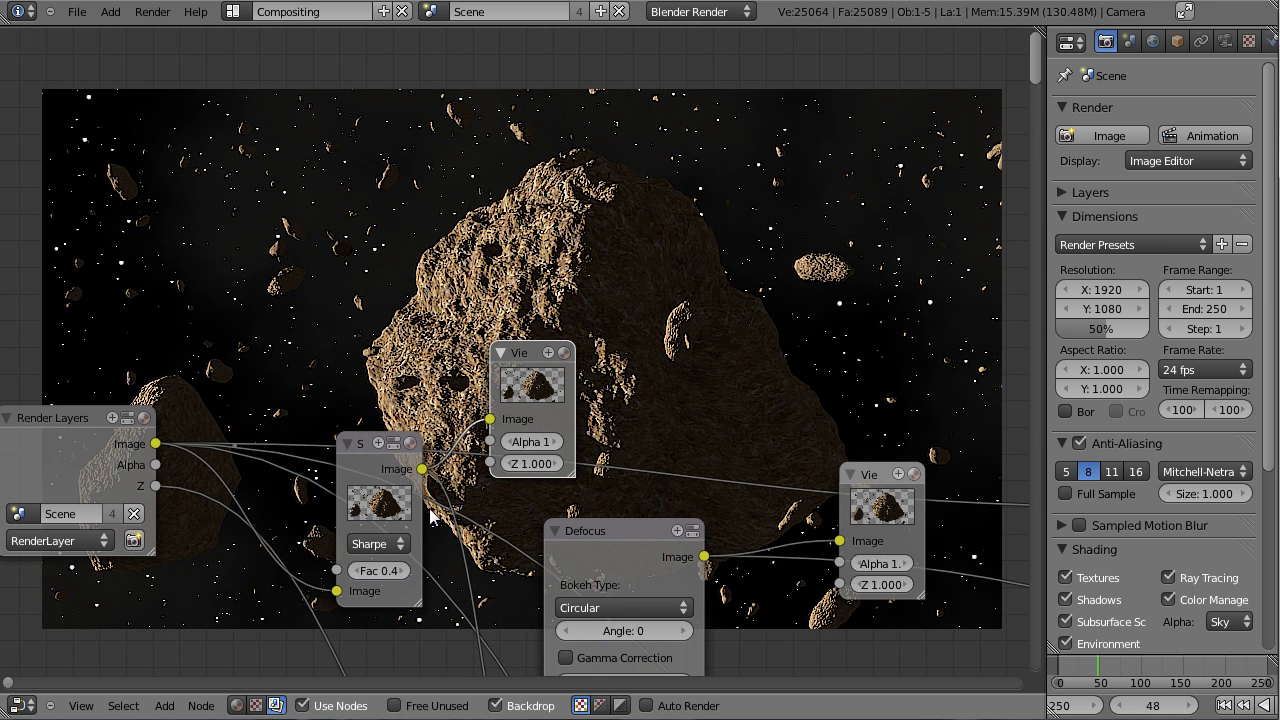
{"action": "left_click", "coordinate": [395, 570]}
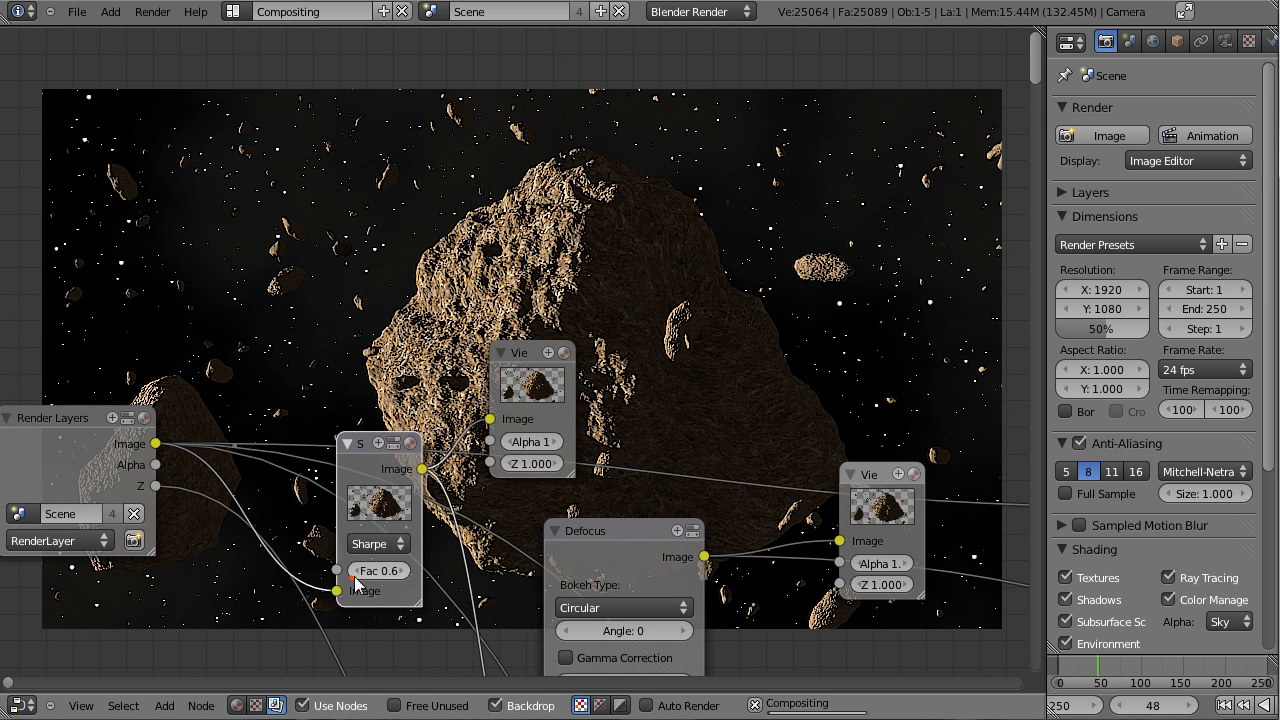
Step: Attach a Viewer node to the Lens Distortion node's output and move it above the Composite node
{"action": "scroll", "coordinate": [623, 453], "scroll_direction": "down", "scroll_amount": 2}
{"action": "scroll", "coordinate": [623, 453], "scroll_direction": "down", "scroll_amount": 2}
{"action": "middle_click_drag", "start_coordinate": [949, 438], "coordinate": [183, 309]}
{"action": "middle_click_drag", "start_coordinate": [685, 361], "coordinate": [191, 377]}
{"action": "middle_click_drag", "start_coordinate": [750, 368], "coordinate": [341, 385]}
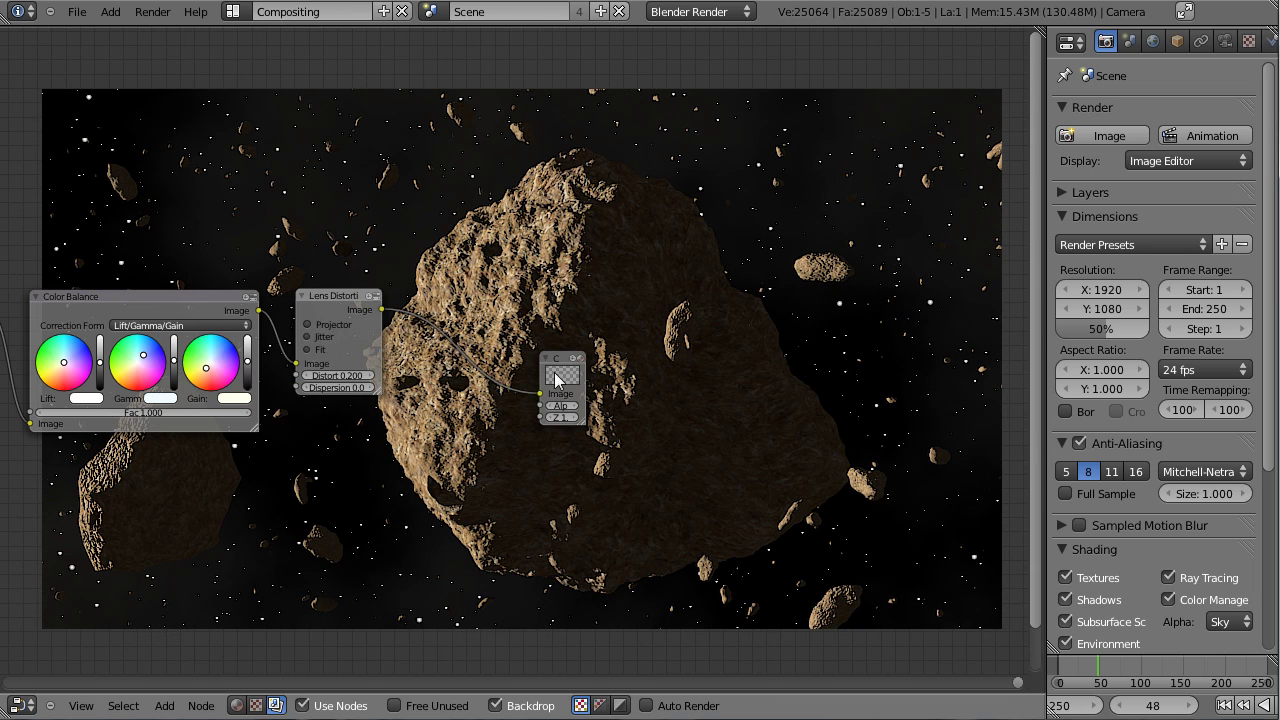
{"action": "key", "text": "shift+a"}
{"action": "mouse_move", "coordinate": [350, 299]}
{"action": "left_click", "coordinate": [396, 319]}
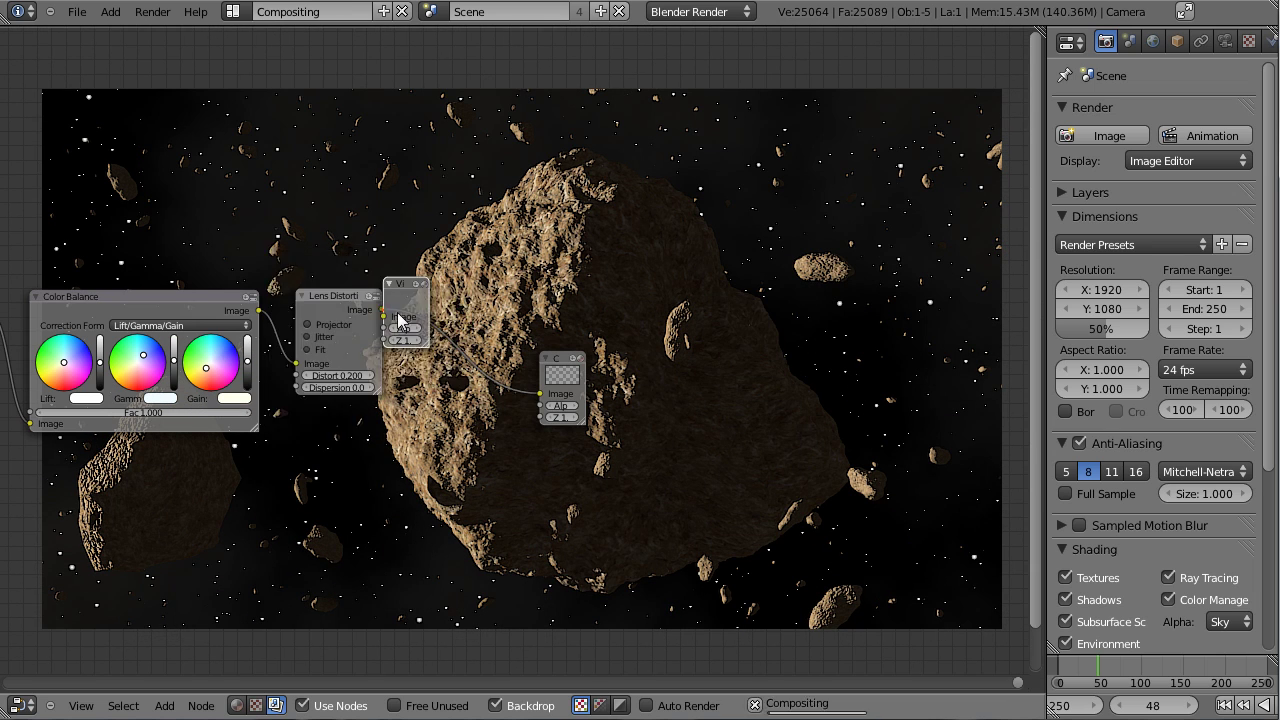
{"action": "left_click_drag", "start_coordinate": [401, 316], "coordinate": [577, 244]}
{"action": "middle_click_drag", "start_coordinate": [622, 328], "coordinate": [256, 97]}
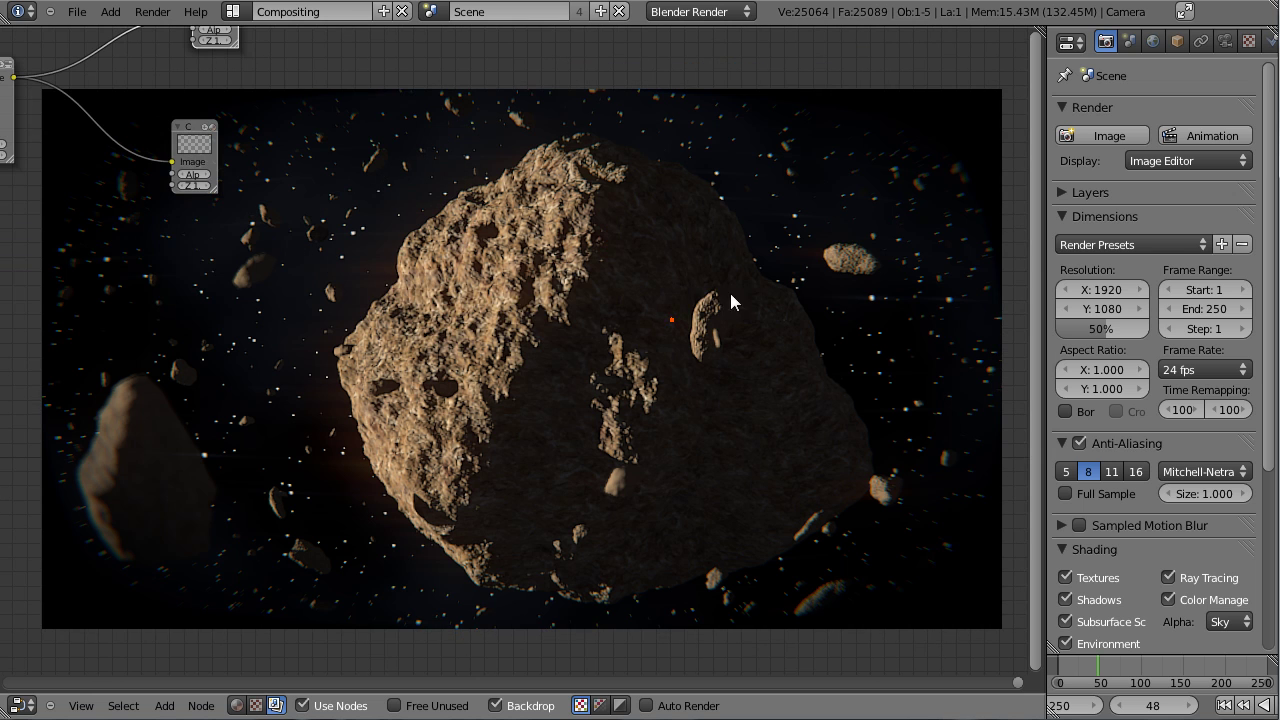